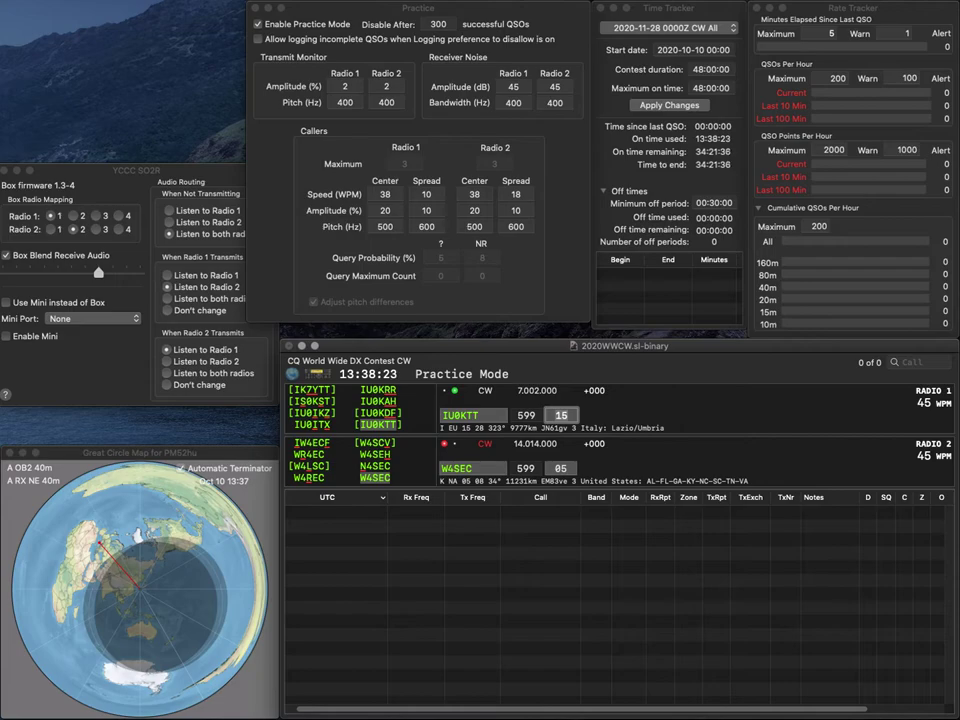
pyautogui.press('Return')
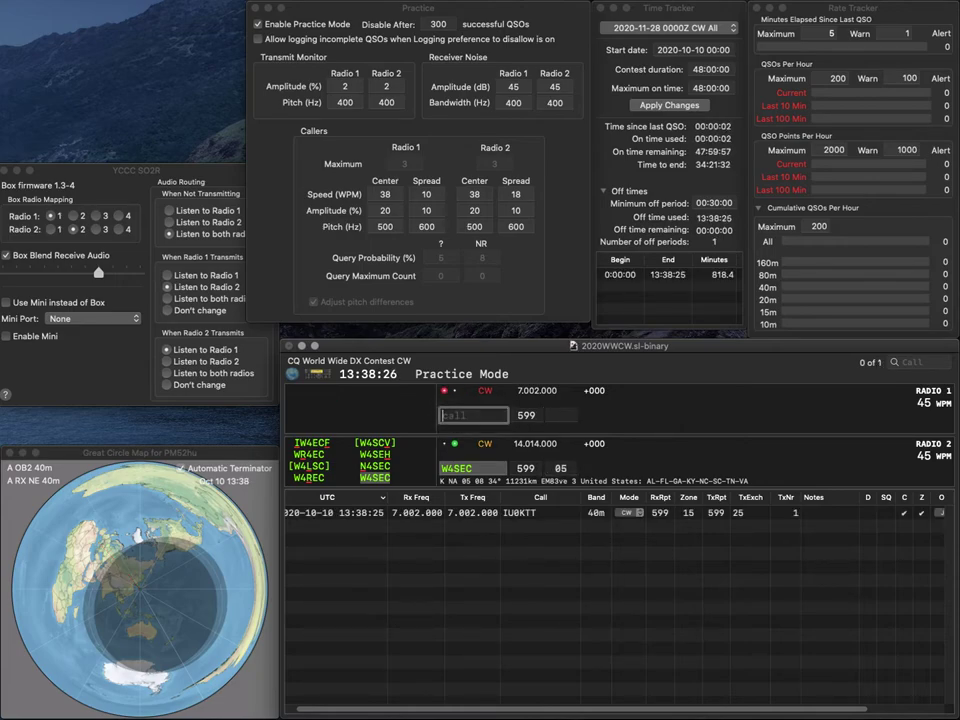
pyautogui.press('Return')
pyautogui.write('9A')
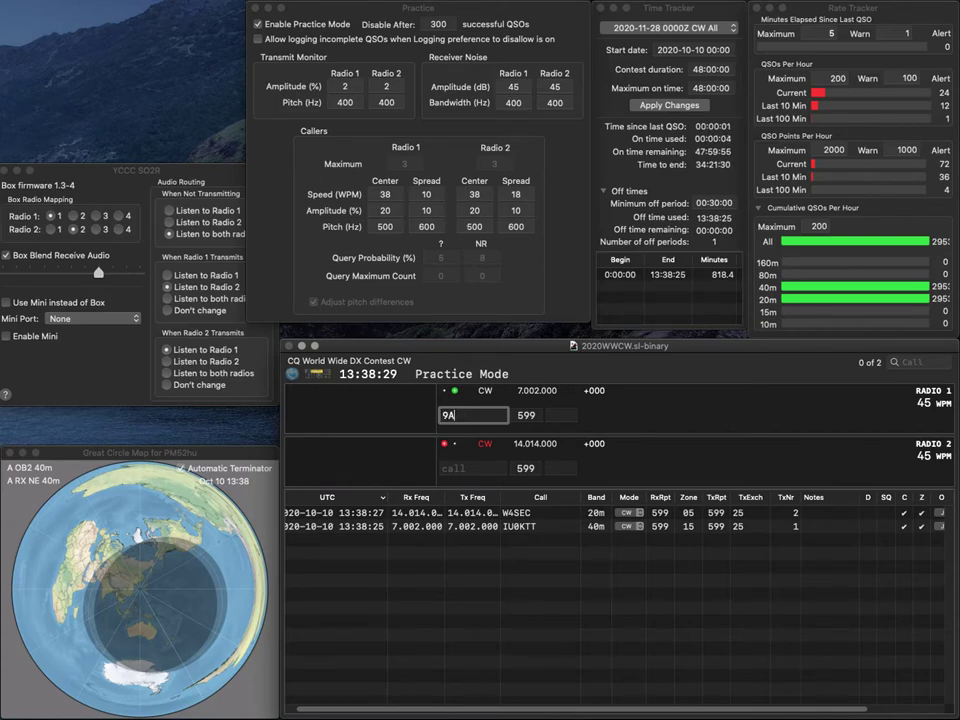
pyautogui.write('/OM2')
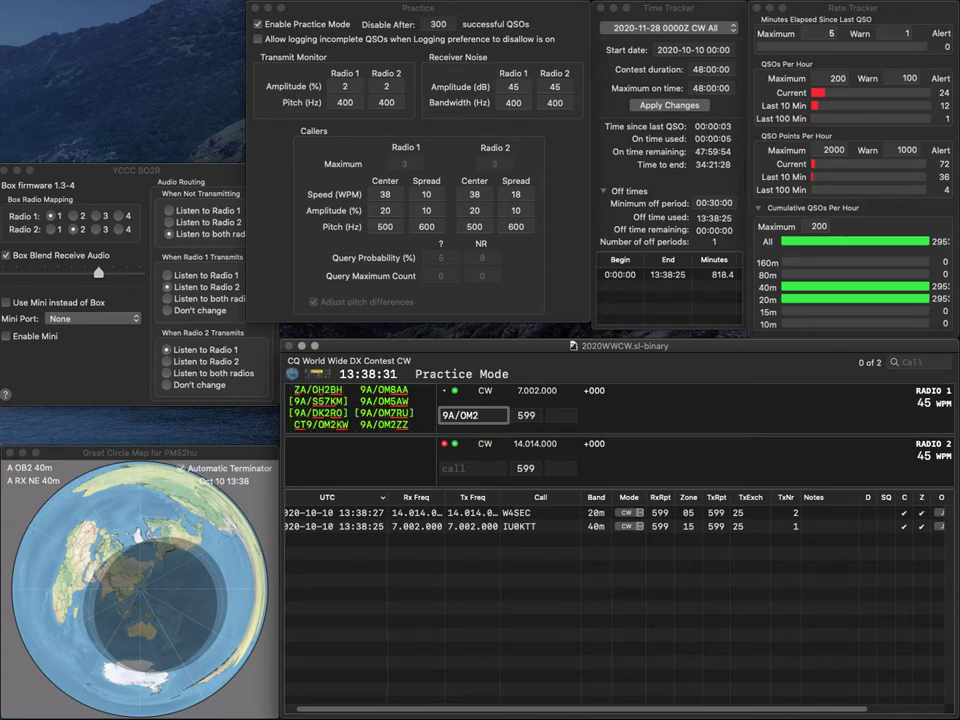
pyautogui.write('ZZ')
pyautogui.press('Return')
pyautogui.write('AA5OY')
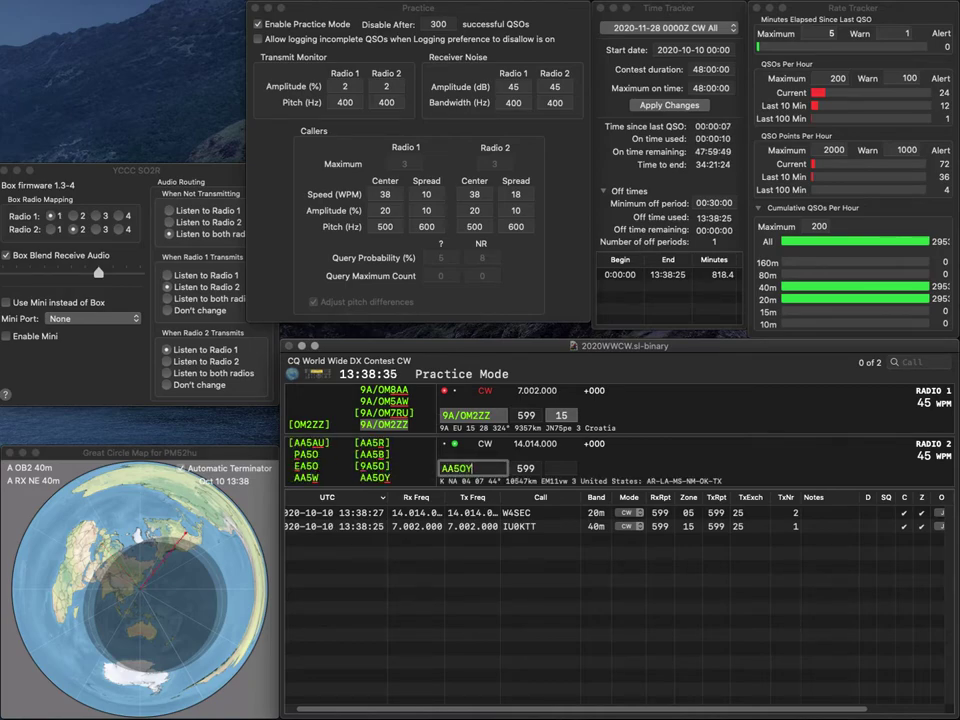
pyautogui.press('Return')
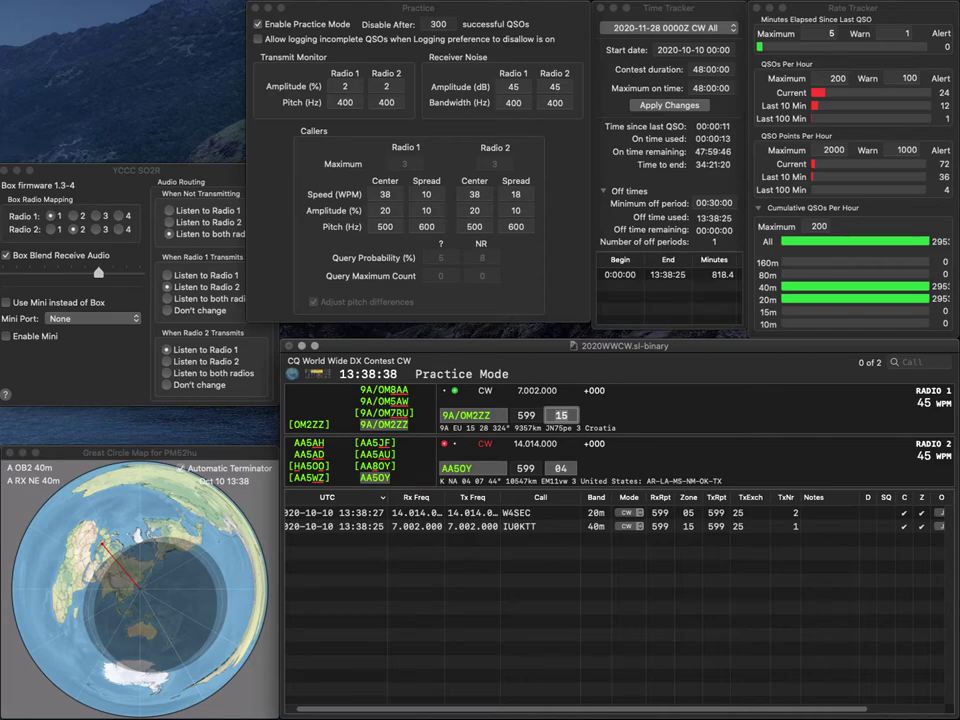
pyautogui.press('Return')
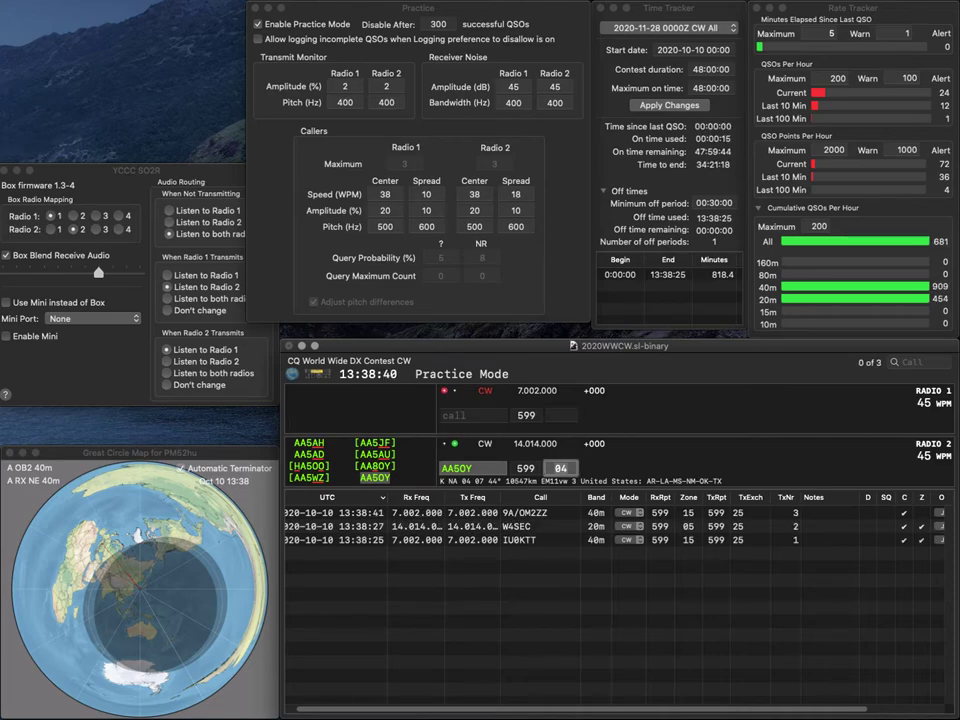
pyautogui.press('Return')
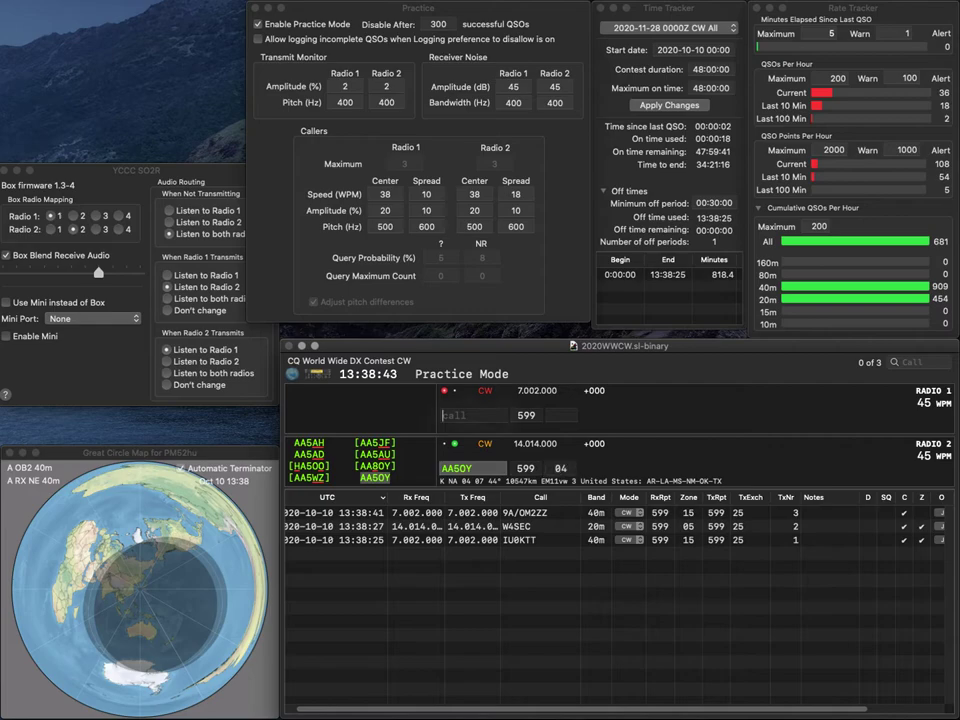
pyautogui.write('PU2NBI')
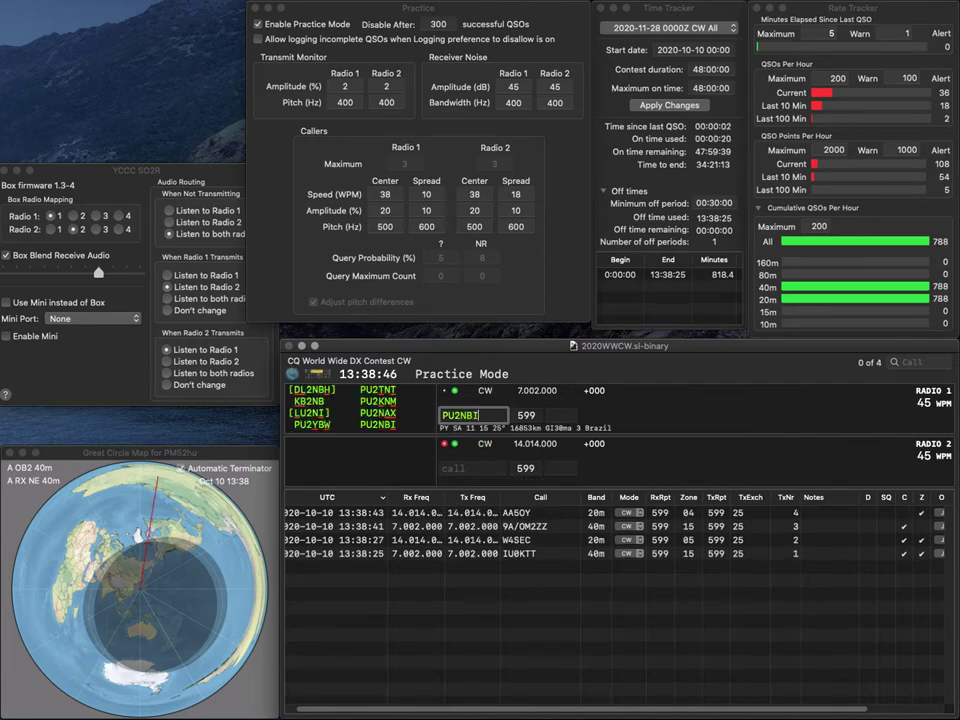
pyautogui.press('Return')
pyautogui.write('N2LO')
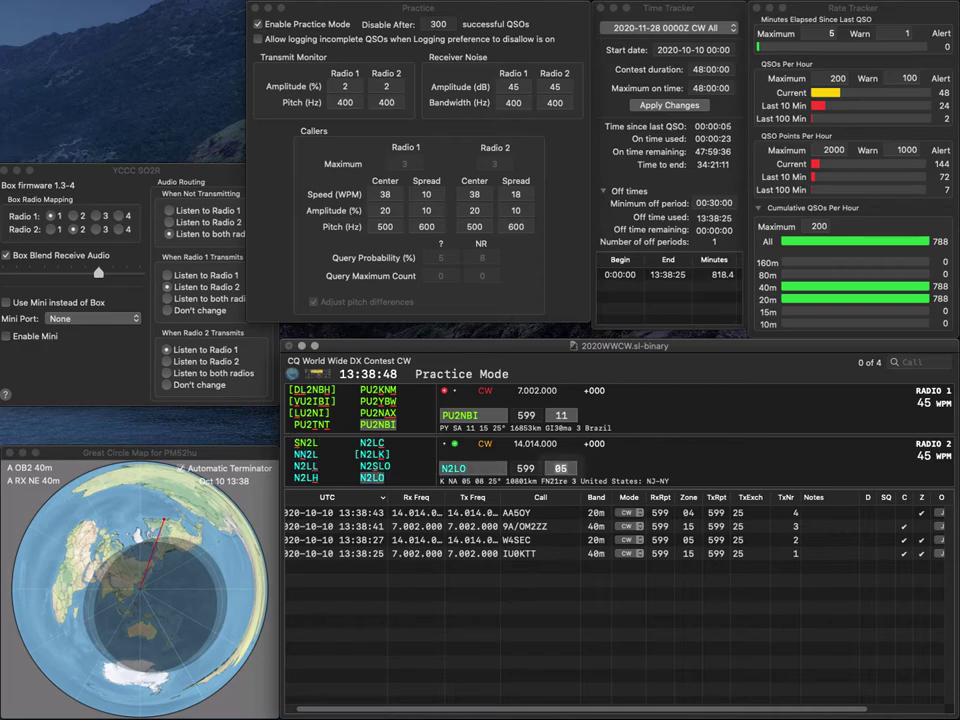
pyautogui.press('Tab')
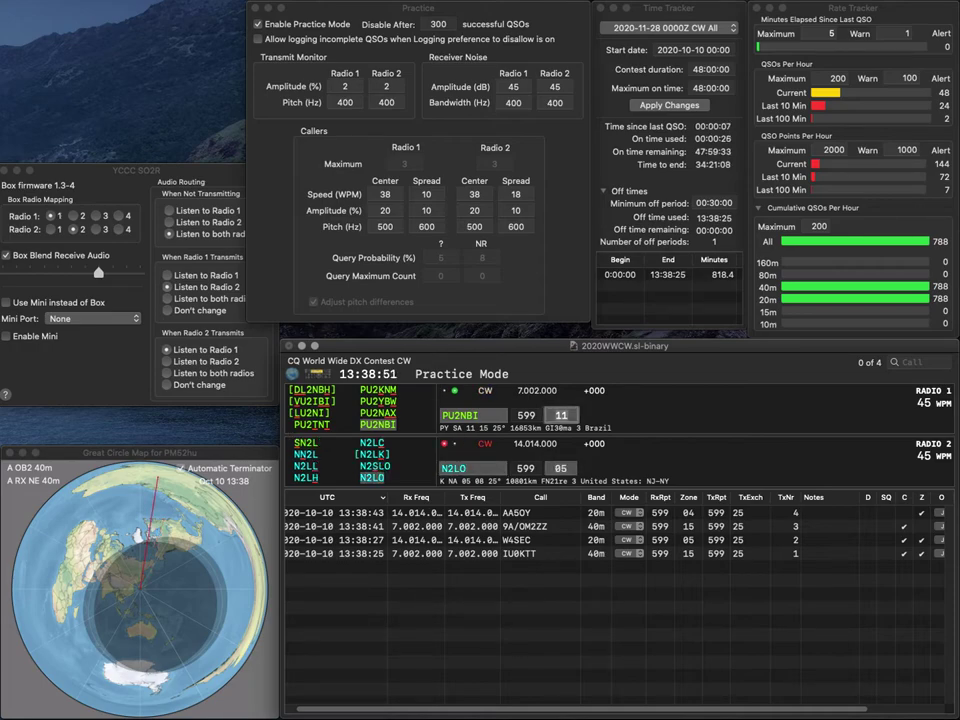
pyautogui.press('Return')
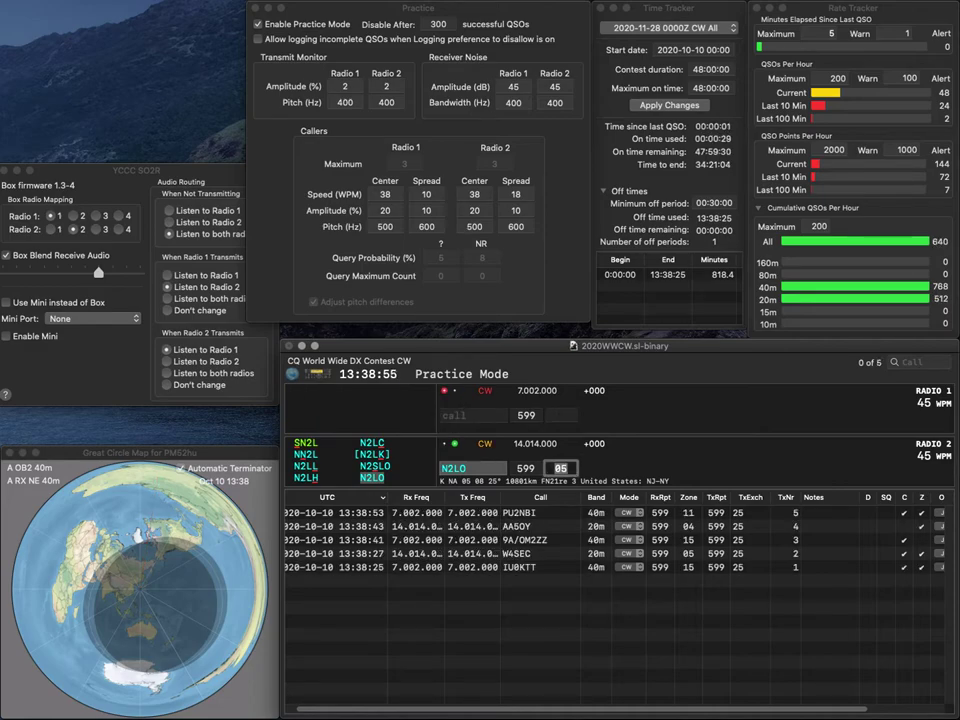
pyautogui.press('Return')
pyautogui.write('SP')
pyautogui.press('Return')
pyautogui.write('VE')
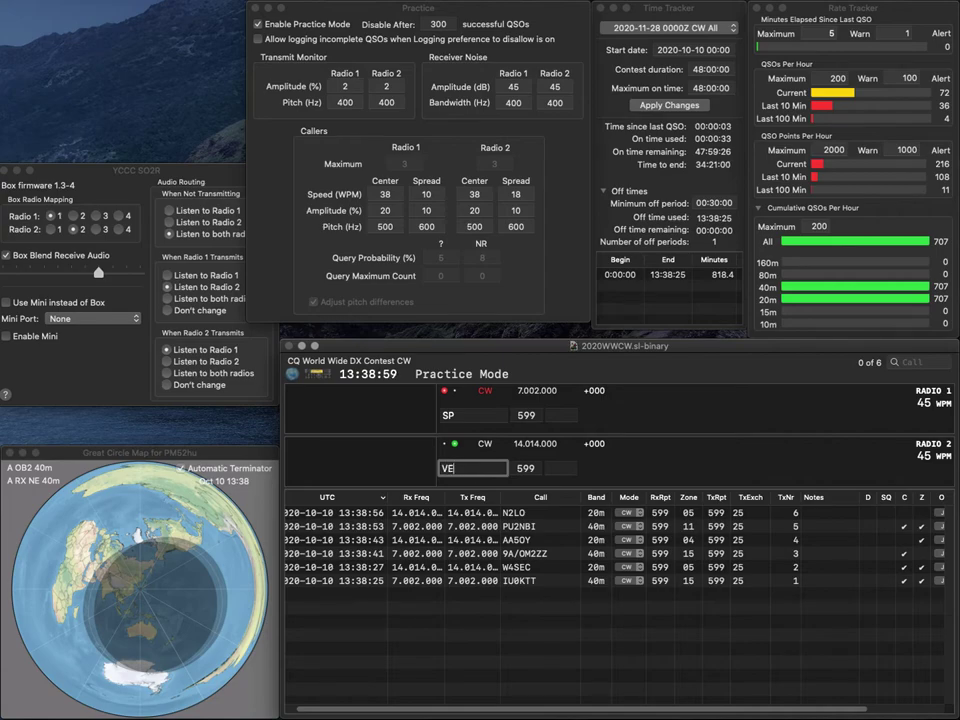
pyautogui.write('3HMK')
pyautogui.press('Return')
pyautogui.write('8G')
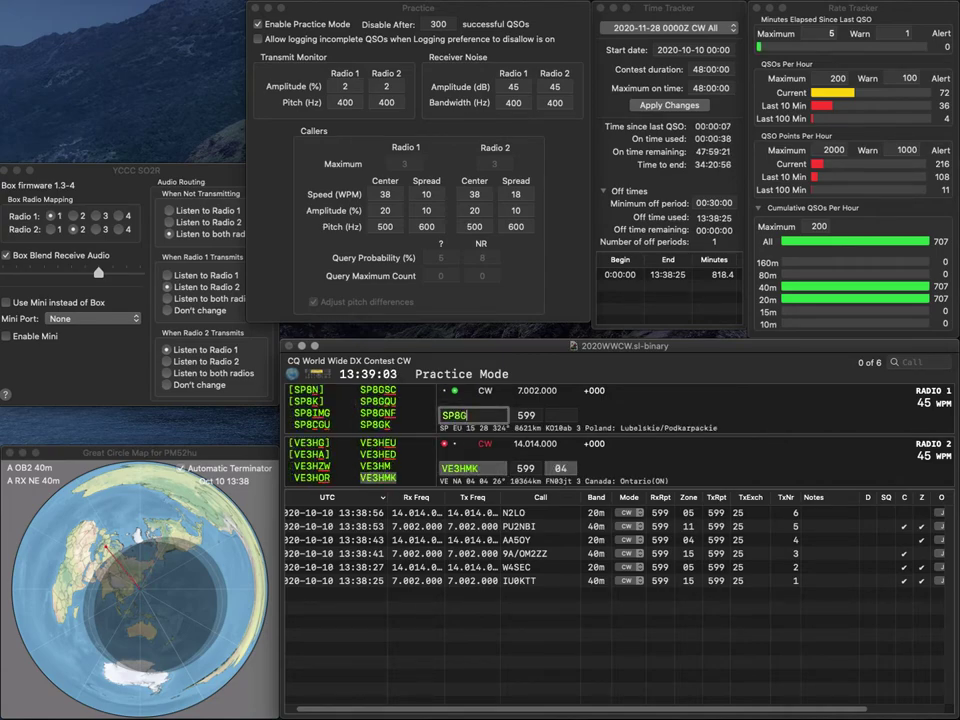
pyautogui.write('C')
pyautogui.press('Return')
pyautogui.press('Return')
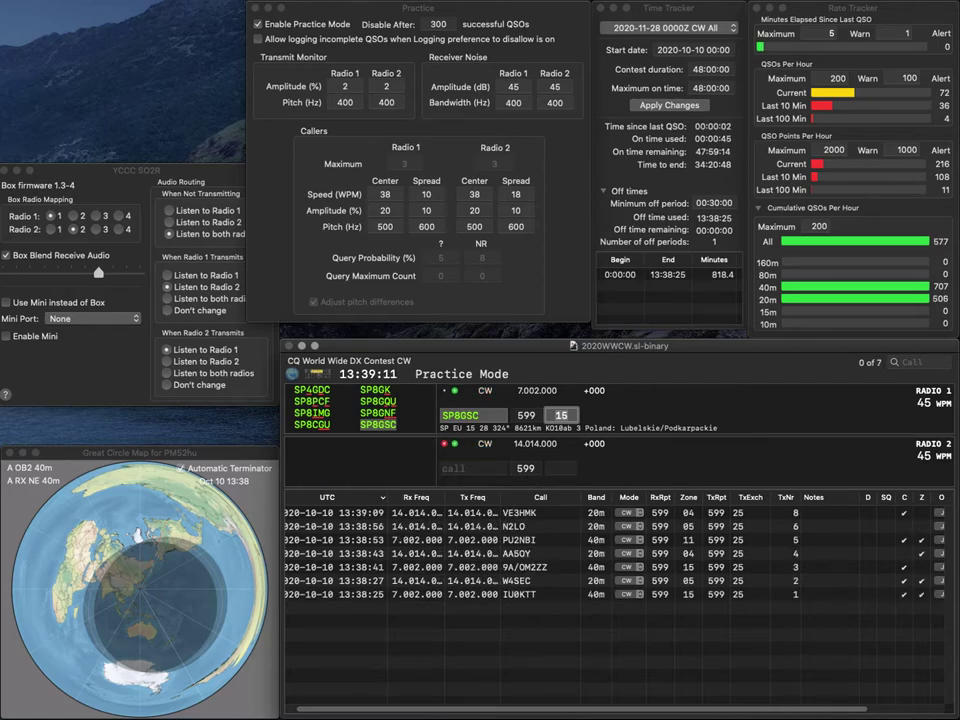
pyautogui.press('Return')
# Send the partial call K8 on Radio 2 and the partial call PY on Radio 1
pyautogui.write('K8')
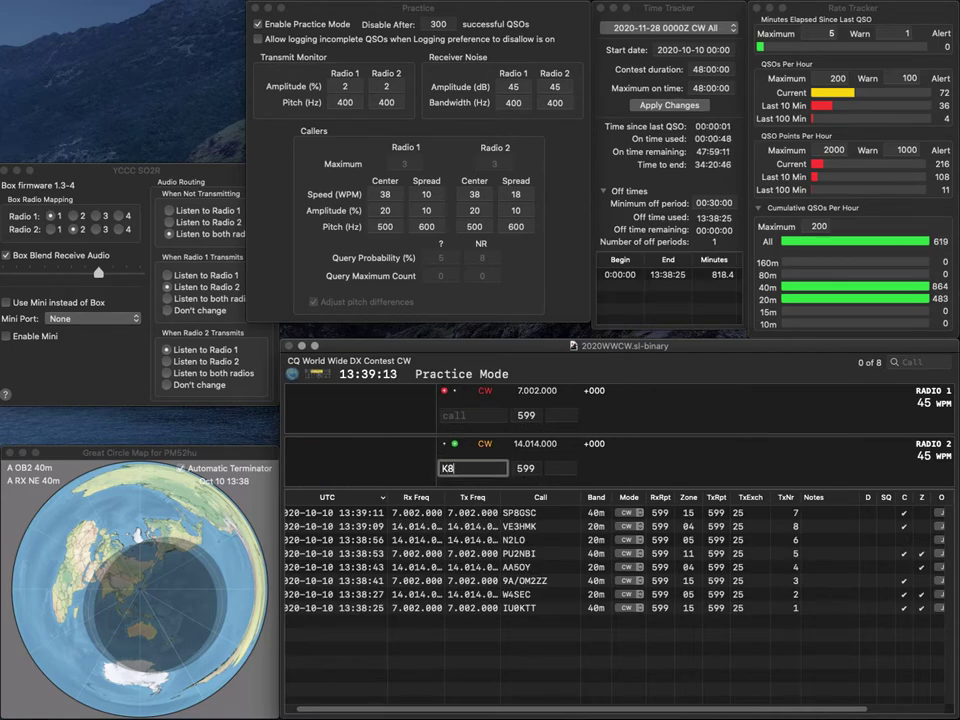
pyautogui.press('Return')
pyautogui.write('PY')
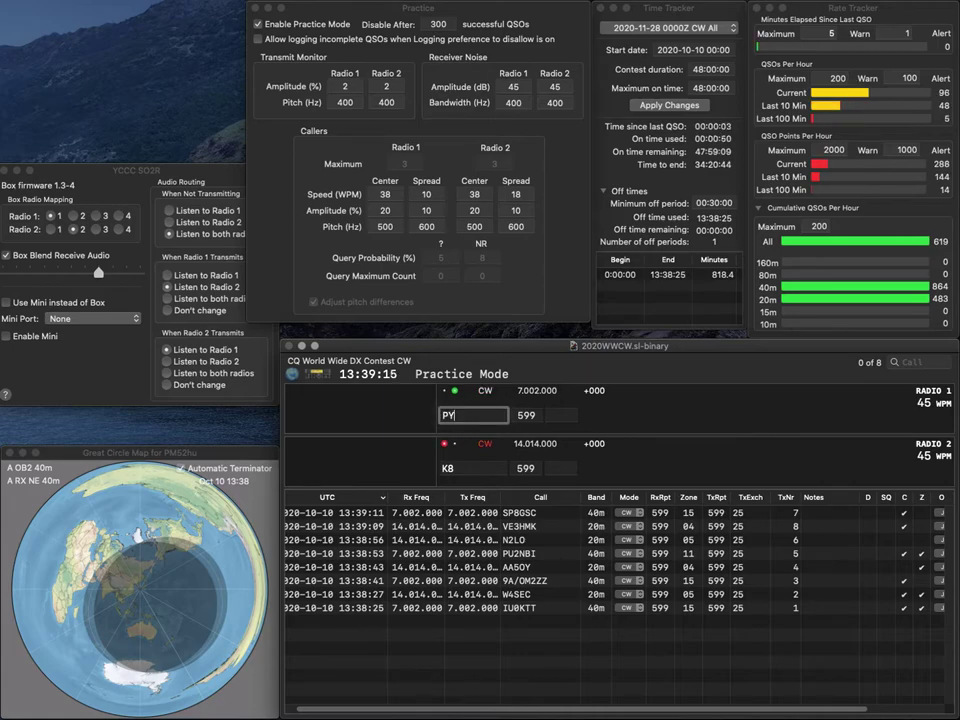
pyautogui.press('Return')
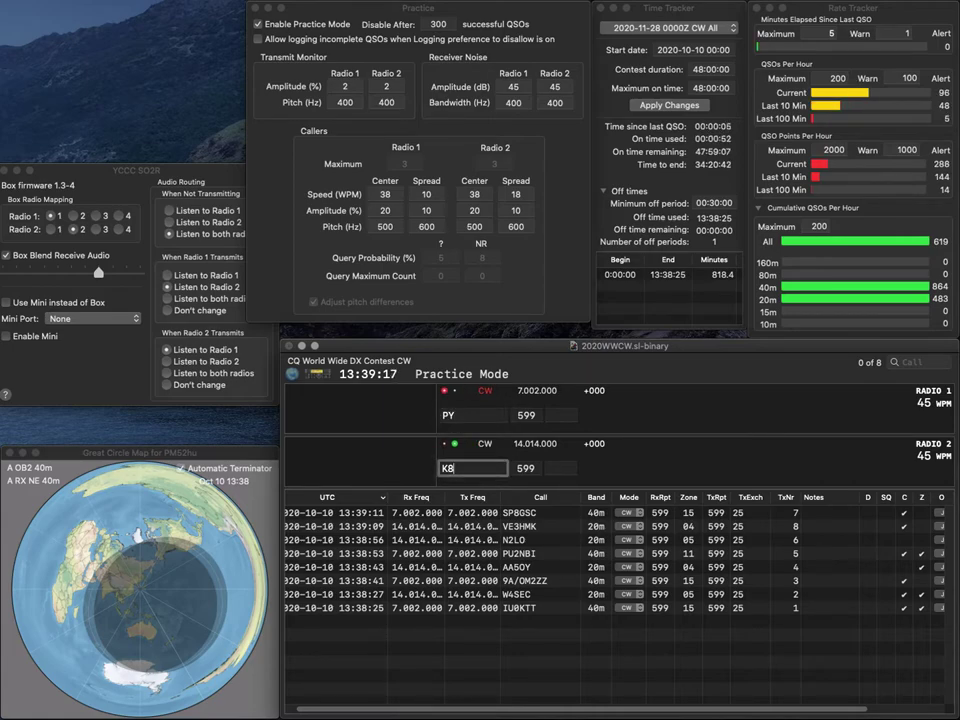
pyautogui.press('BackSpace')
pyautogui.write('WB')
pyautogui.press('BackSpace')
pyautogui.write('6')
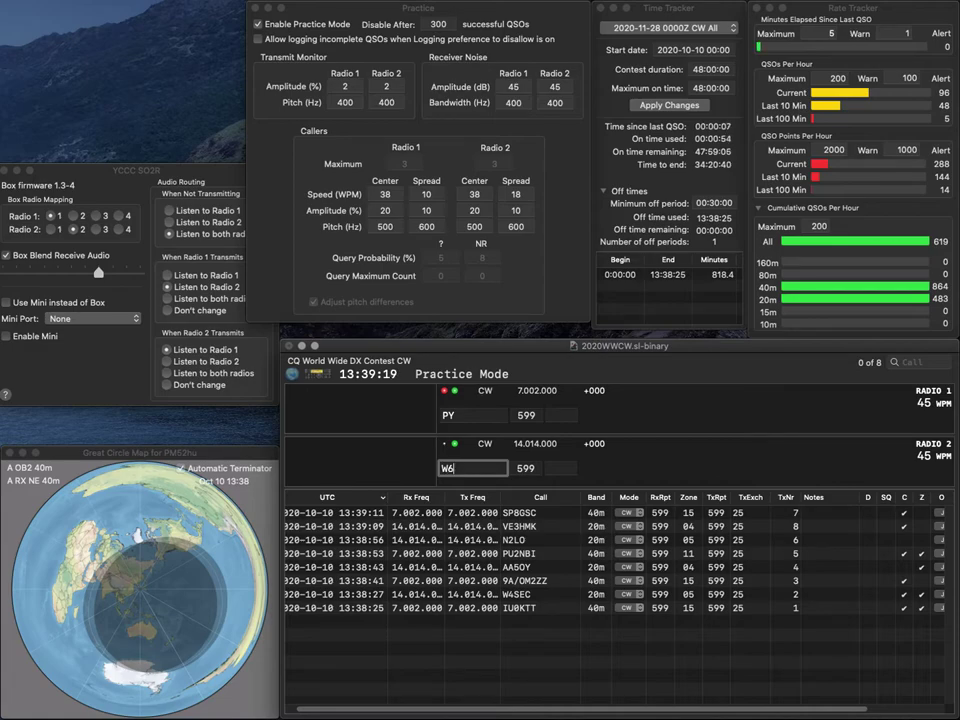
pyautogui.write('RS')
pyautogui.press('Return')
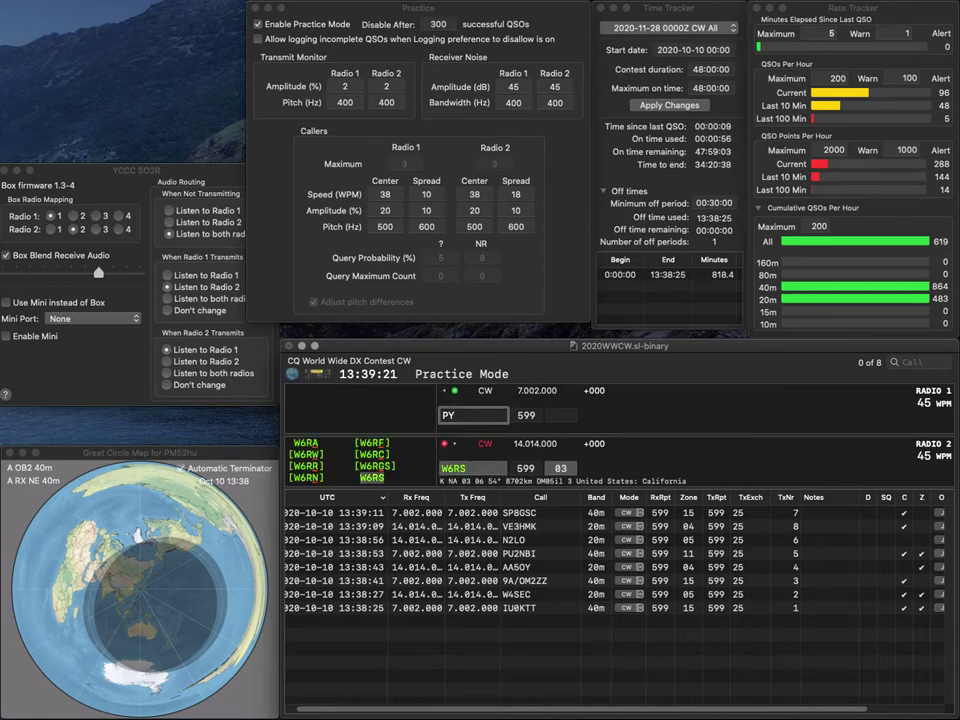
pyautogui.write('6HD')
pyautogui.press('Return')
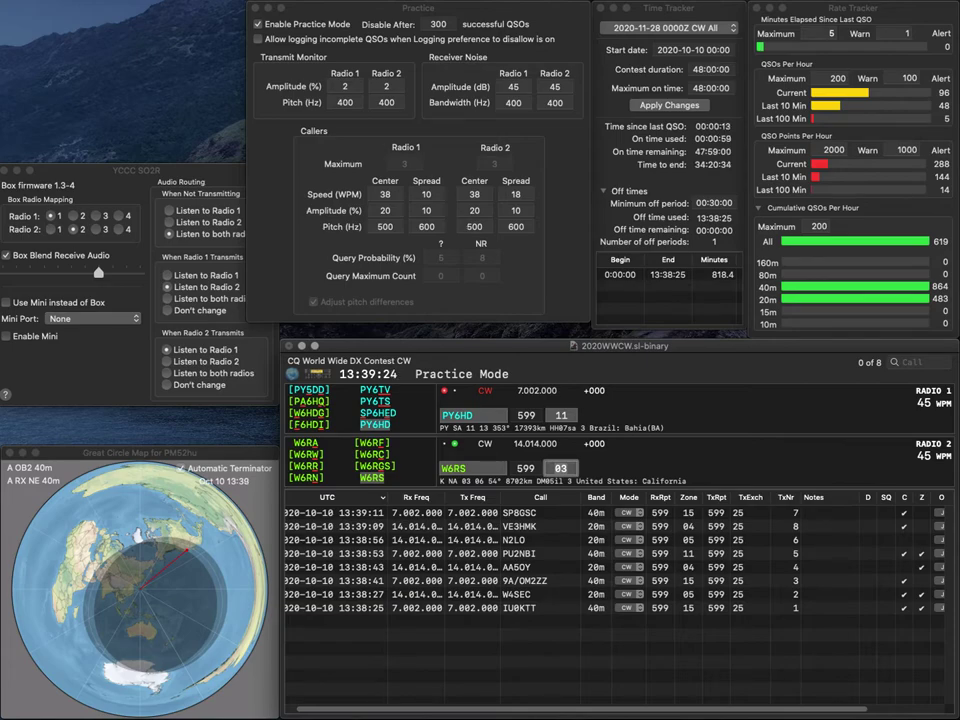
pyautogui.press('Return')
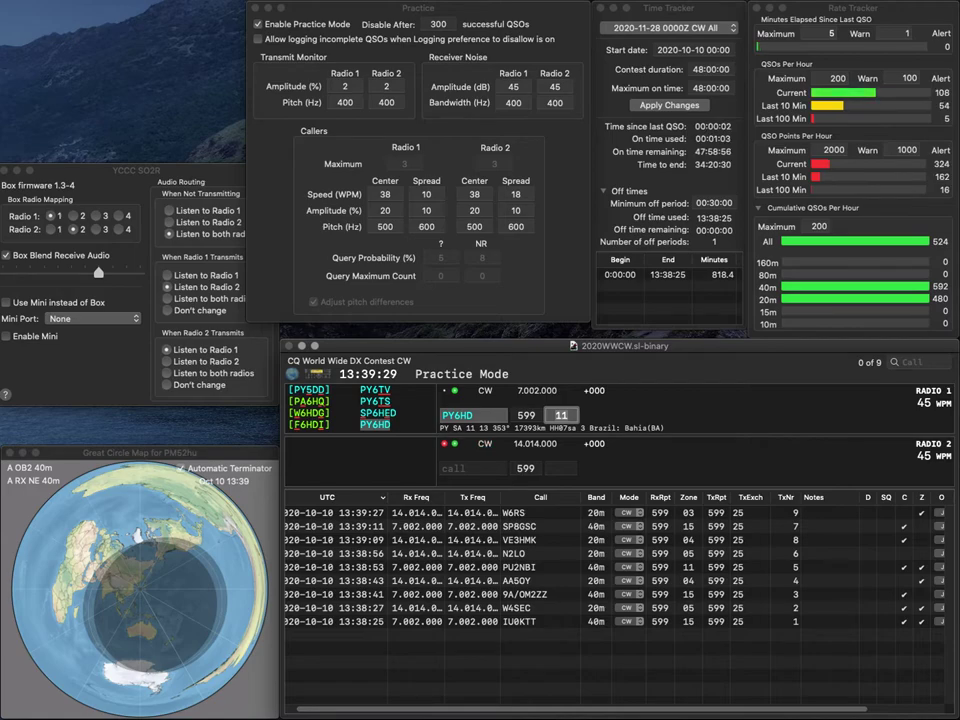
pyautogui.press('Return')
pyautogui.write('K9MOT')
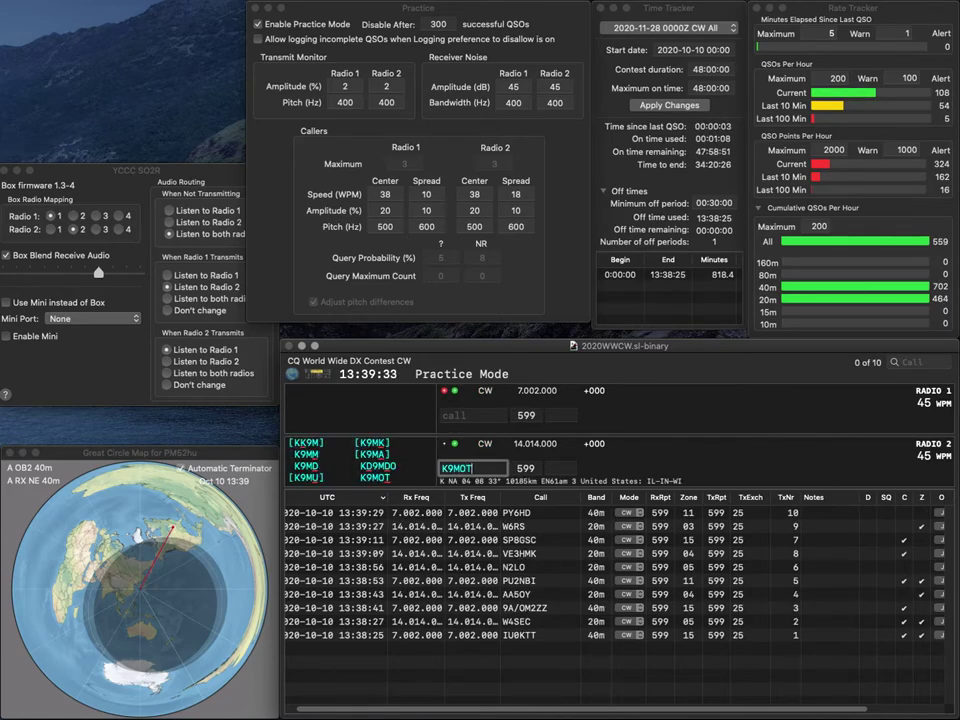
pyautogui.press('Return')
pyautogui.write('DU')
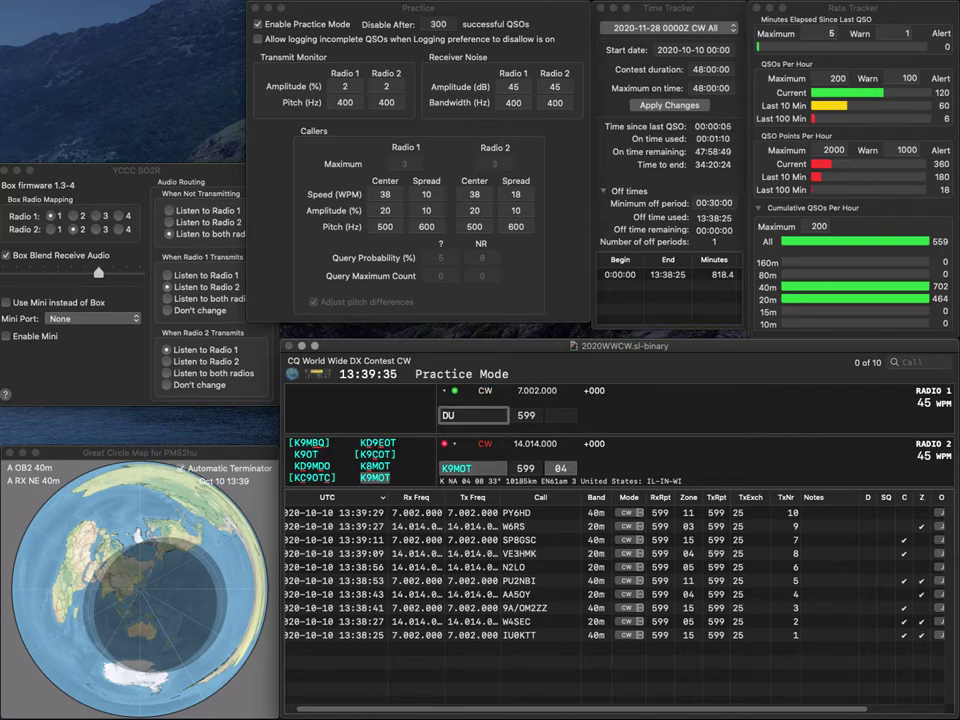
pyautogui.write('1AV')
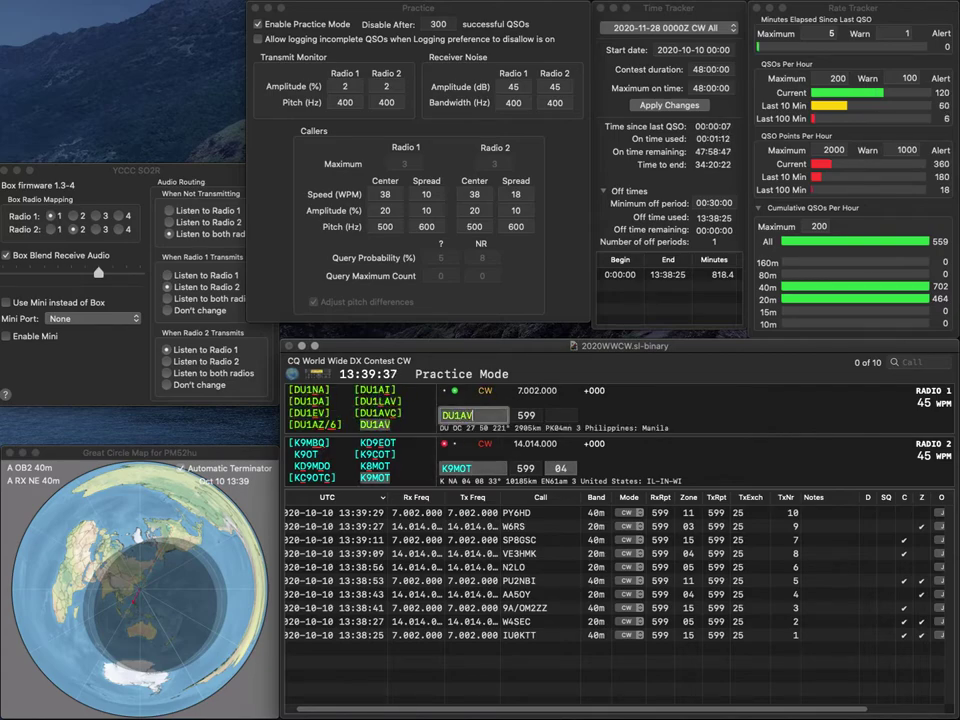
pyautogui.press('Return')
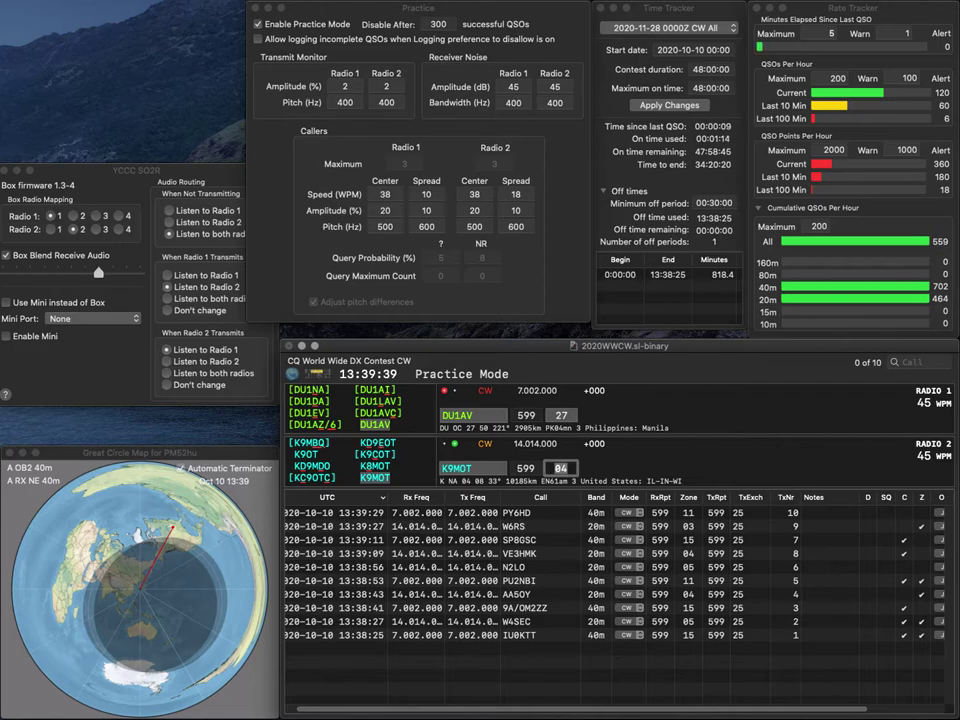
pyautogui.press('Return')
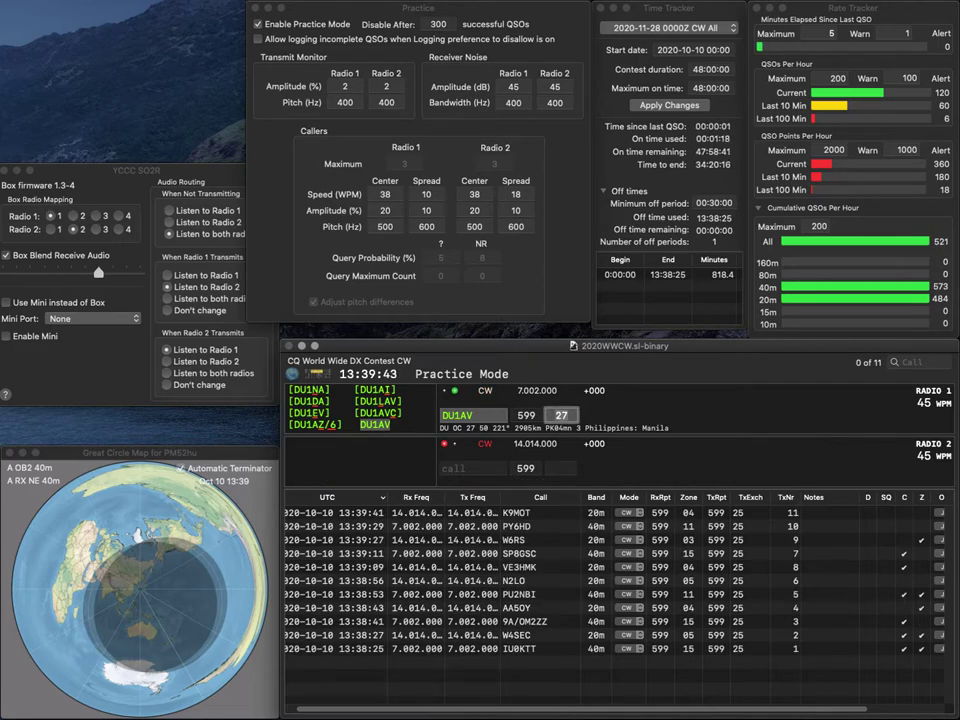
pyautogui.press('Return')
# Answer and log EB1AC on Radio 2, and answer Radio 1's caller as KM5CM
pyautogui.write('EB1AC')
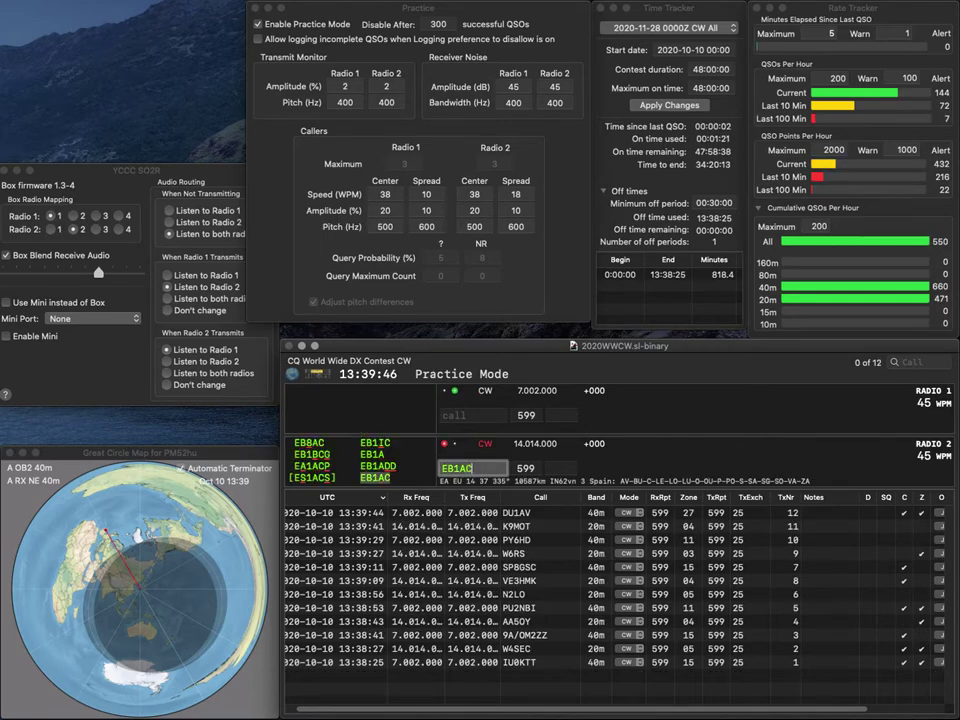
pyautogui.press('Return')
pyautogui.write('K')
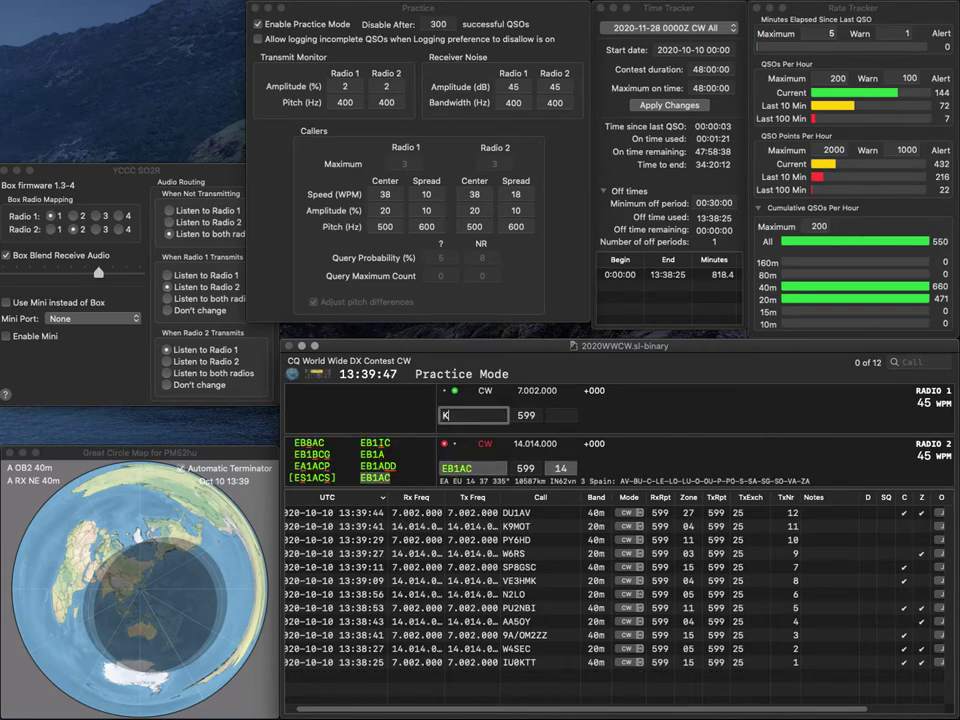
pyautogui.write('M5CM')
pyautogui.press('space')
pyautogui.press('Return')
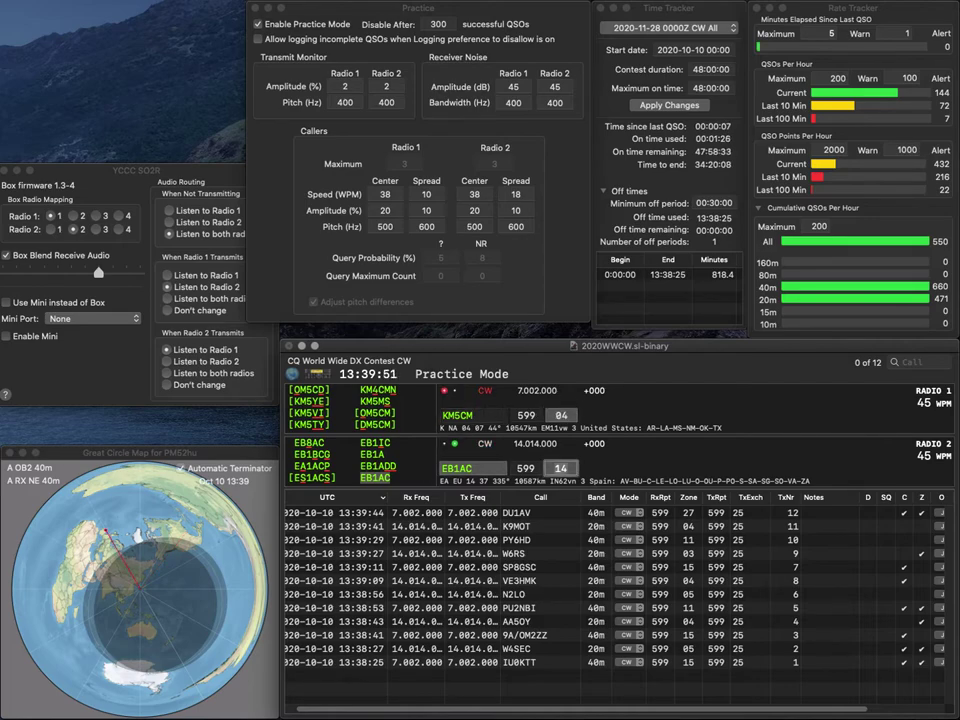
pyautogui.press('Return')
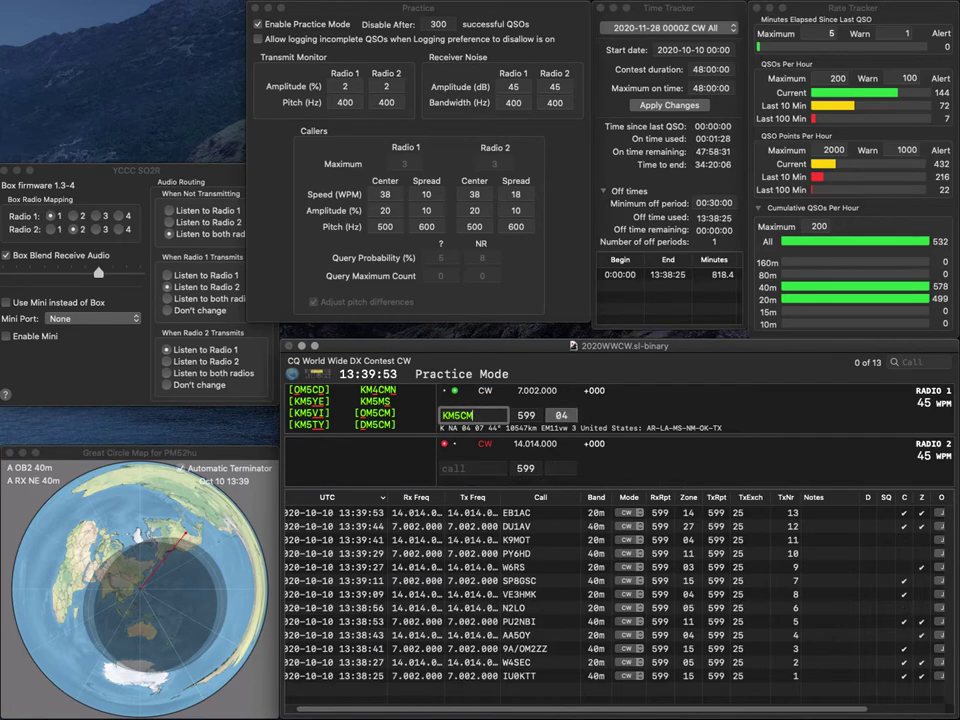
pyautogui.press('Left')
pyautogui.press('BackSpace')
pyautogui.write('O')
pyautogui.press('Return')
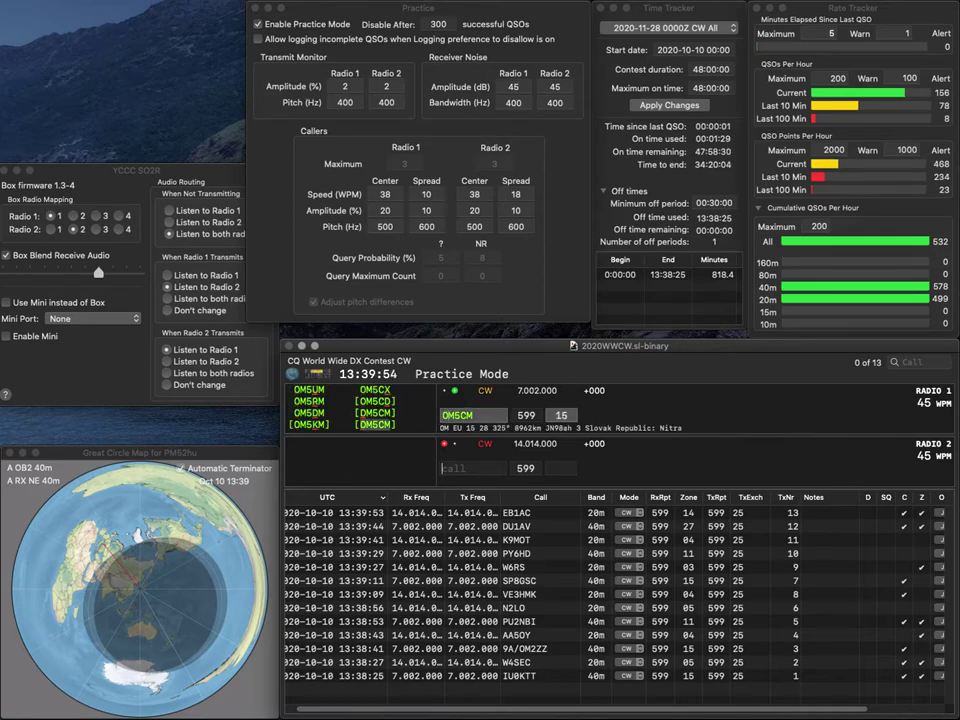
pyautogui.write('DL5ZB')
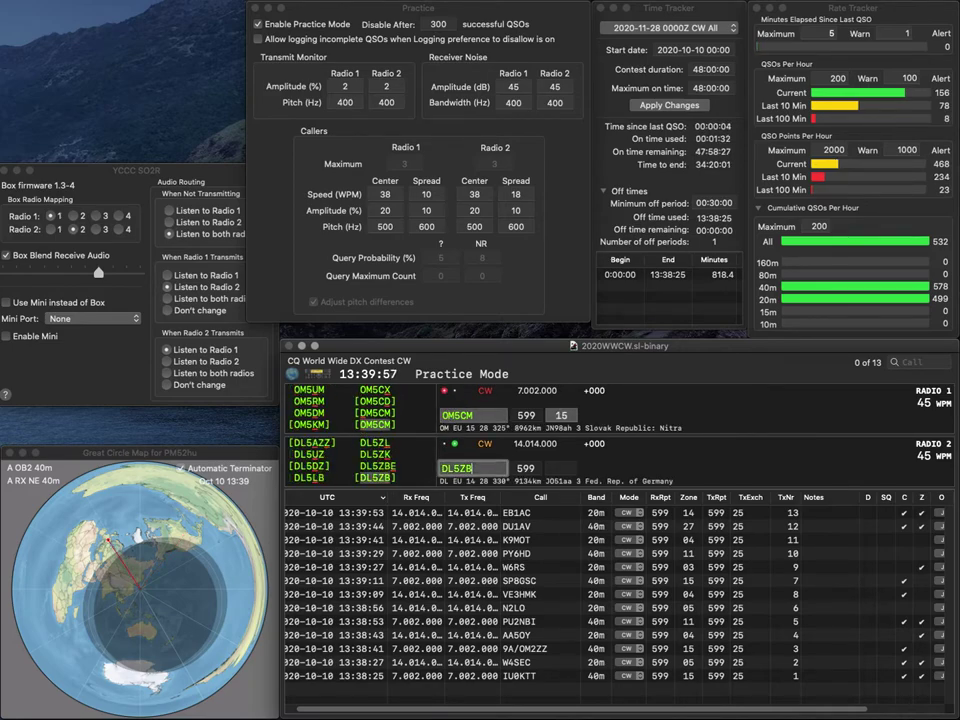
pyautogui.press('Return')
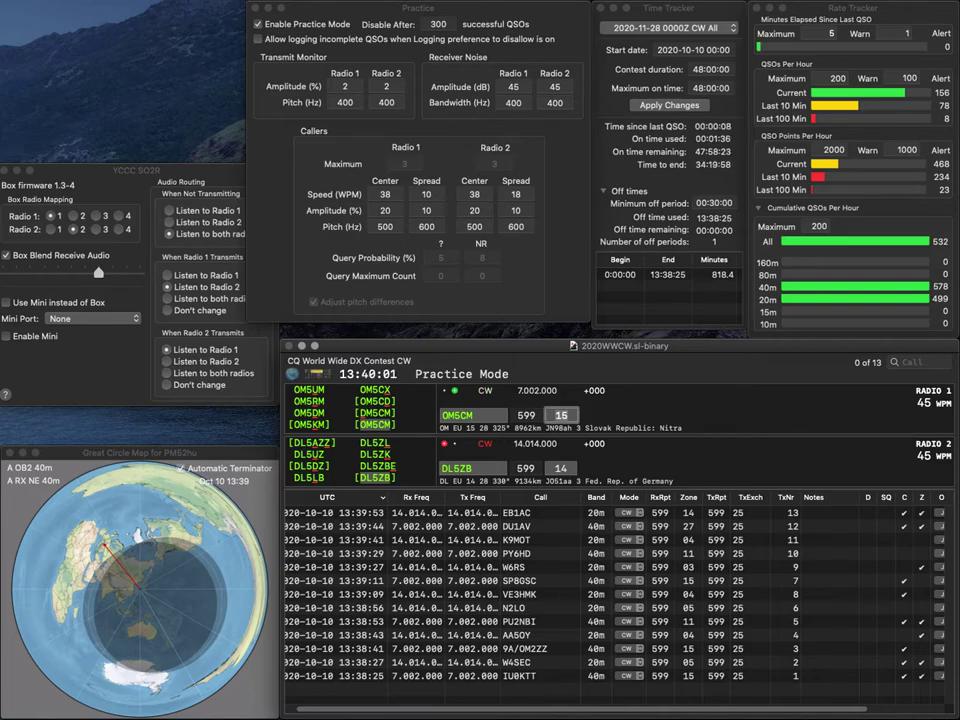
pyautogui.press('Return')
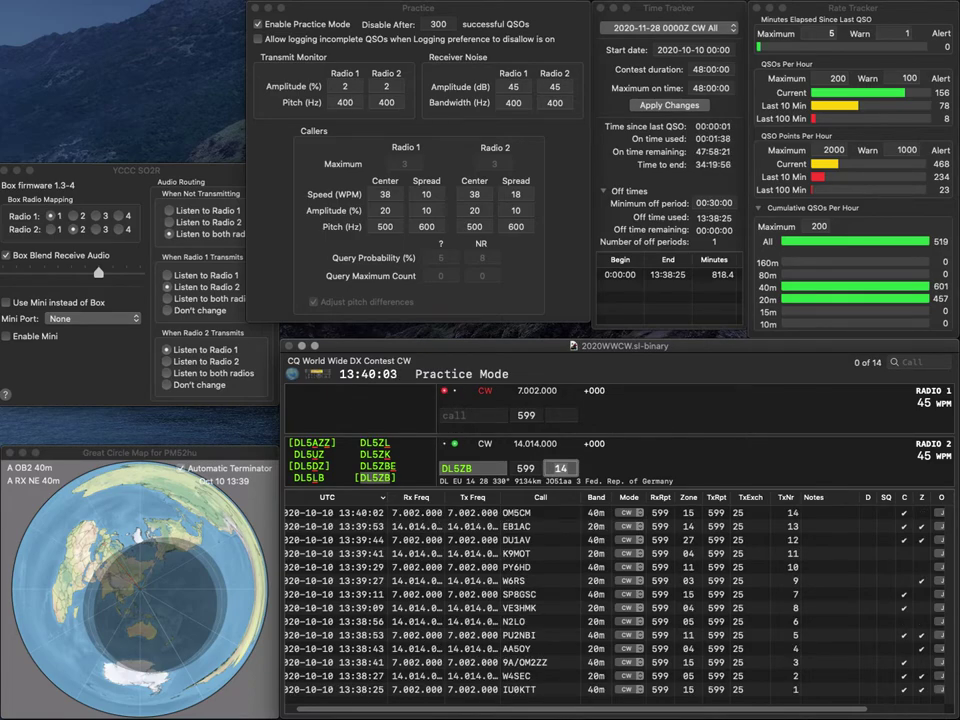
pyautogui.press('Return')
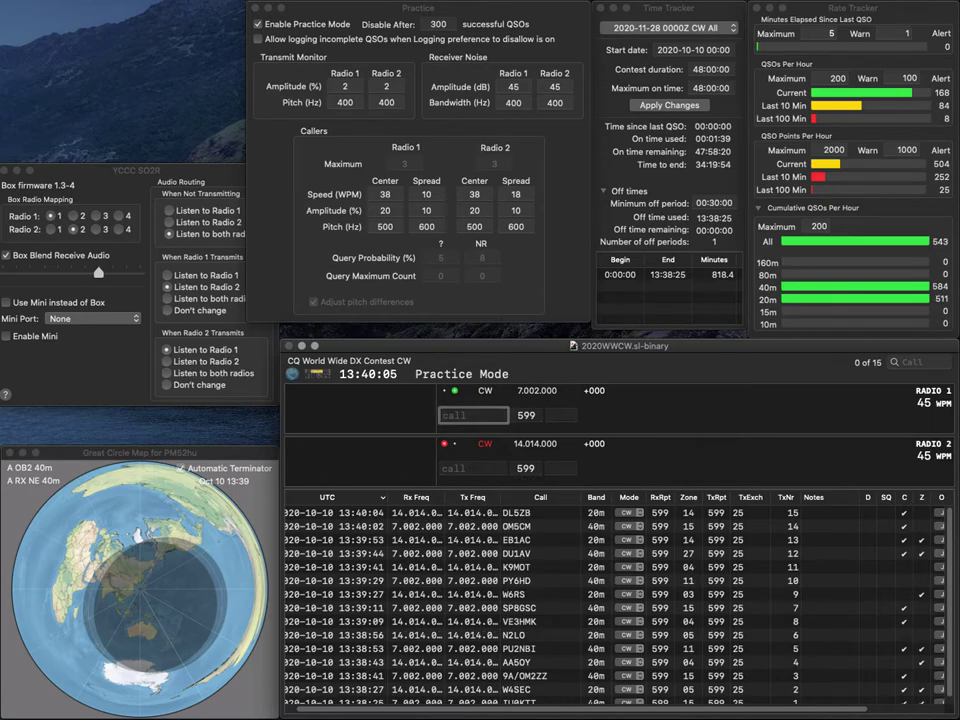
# Answer Radio 1's caller as K8SV and UA0KBG on Radio 2
pyautogui.write('K8SV')
pyautogui.press('Return')
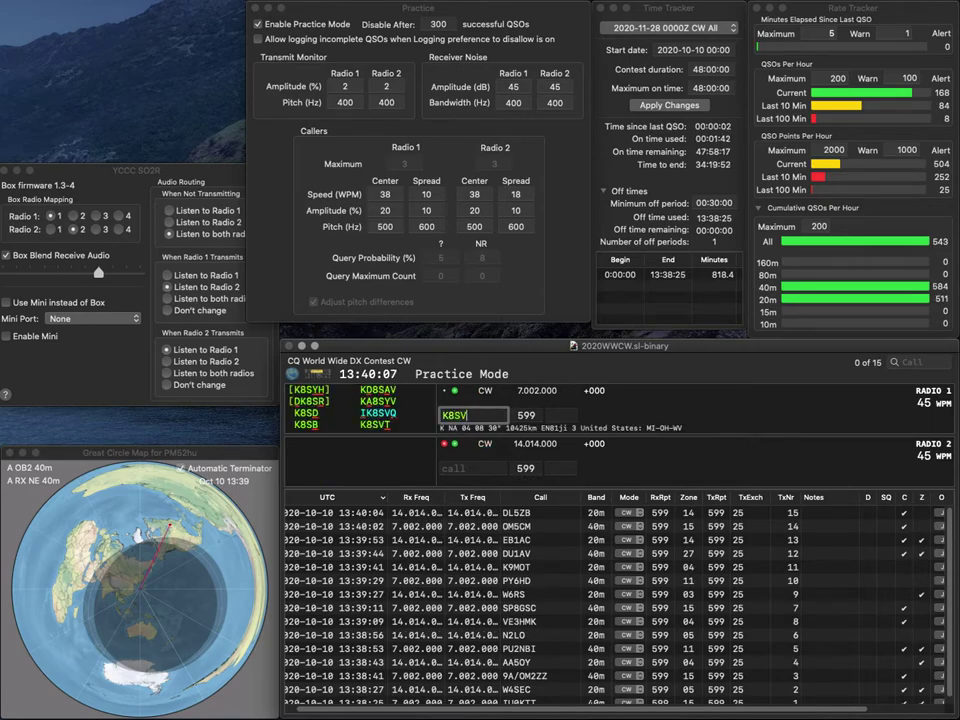
pyautogui.write('UA0KBG')
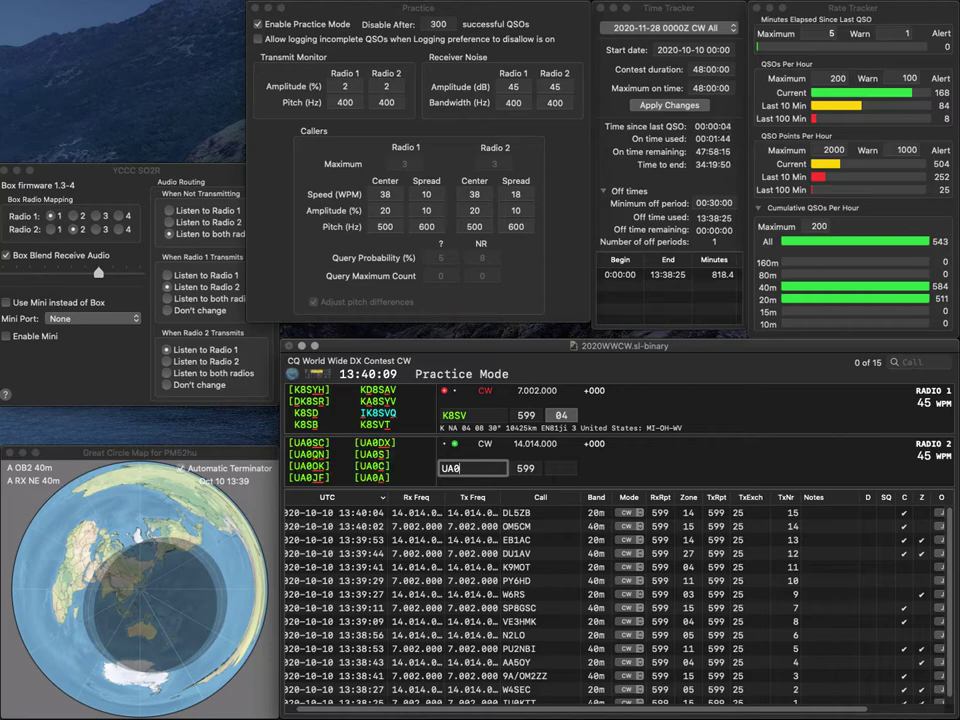
pyautogui.press('Return')
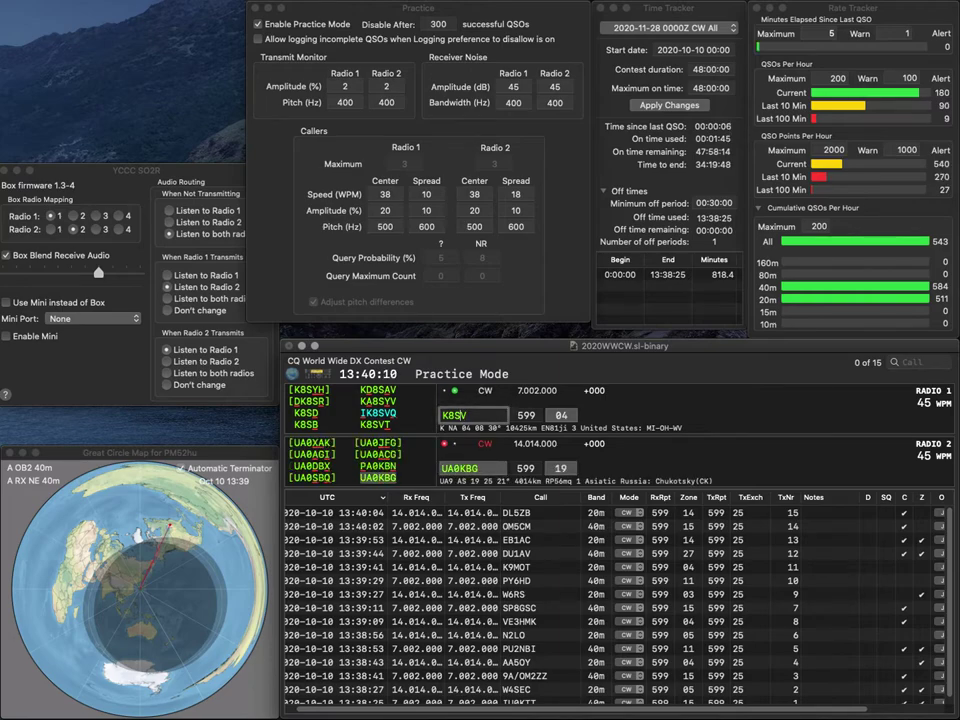
# Correct the Radio 1 call to K8IV, and log UA0KBG on Radio 2 and K8IV on Radio 1
pyautogui.press('BackSpace')
pyautogui.write('I')
pyautogui.press('Return')
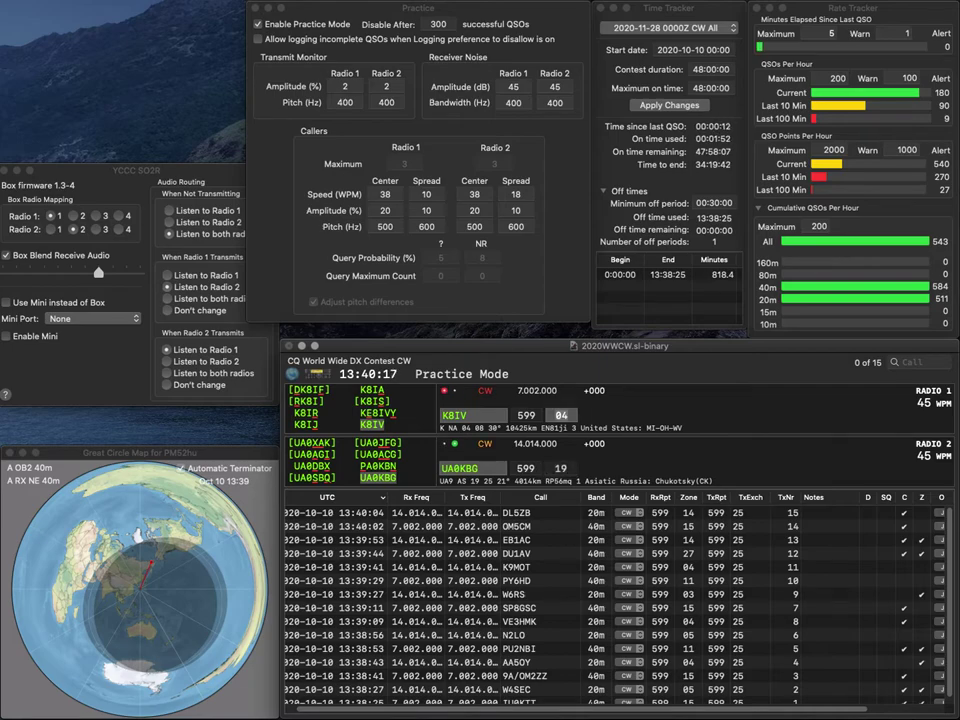
pyautogui.press('Return')
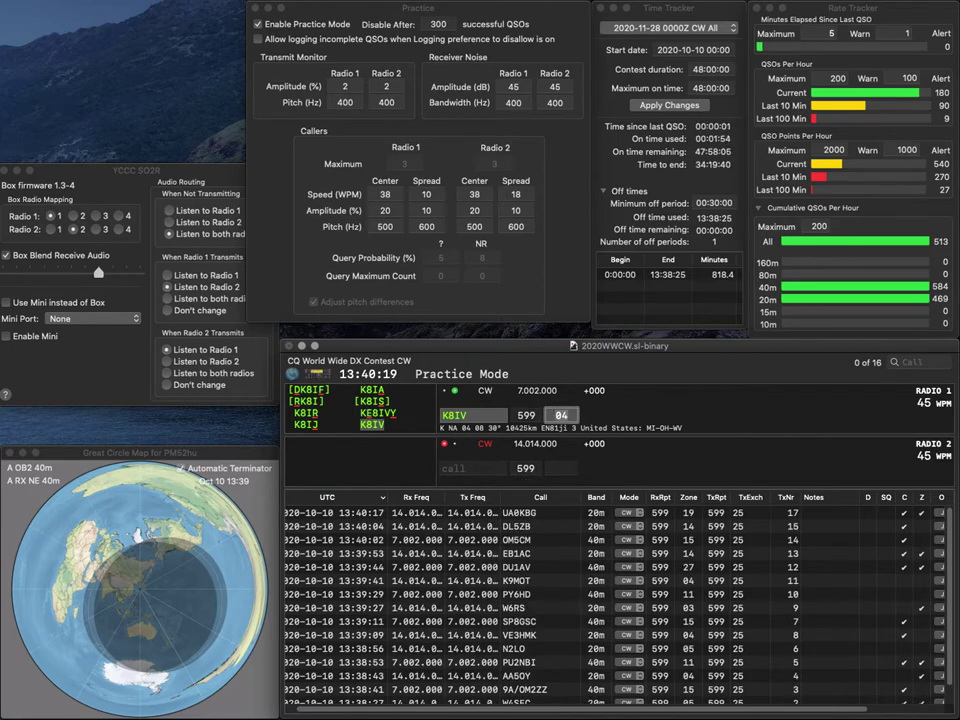
pyautogui.press('Return')
# Send the partial call EA4 on Radio 2 and answer KB6LFM on Radio 1
pyautogui.write('E')
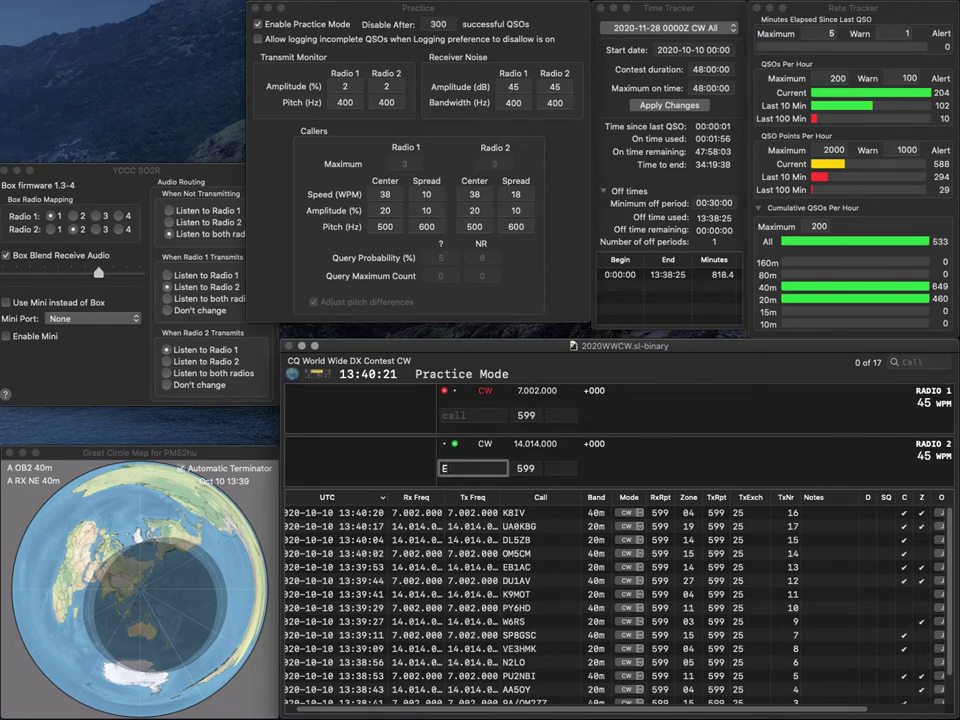
pyautogui.write('A4')
pyautogui.press('Return')
pyautogui.write('KB6LFM')
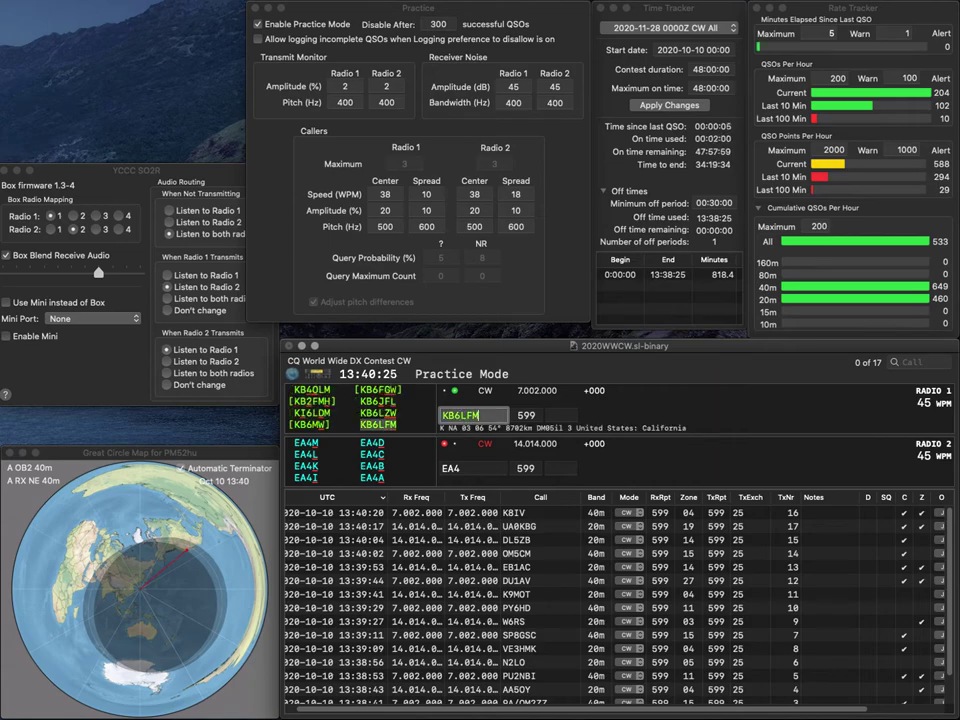
pyautogui.press('Return')
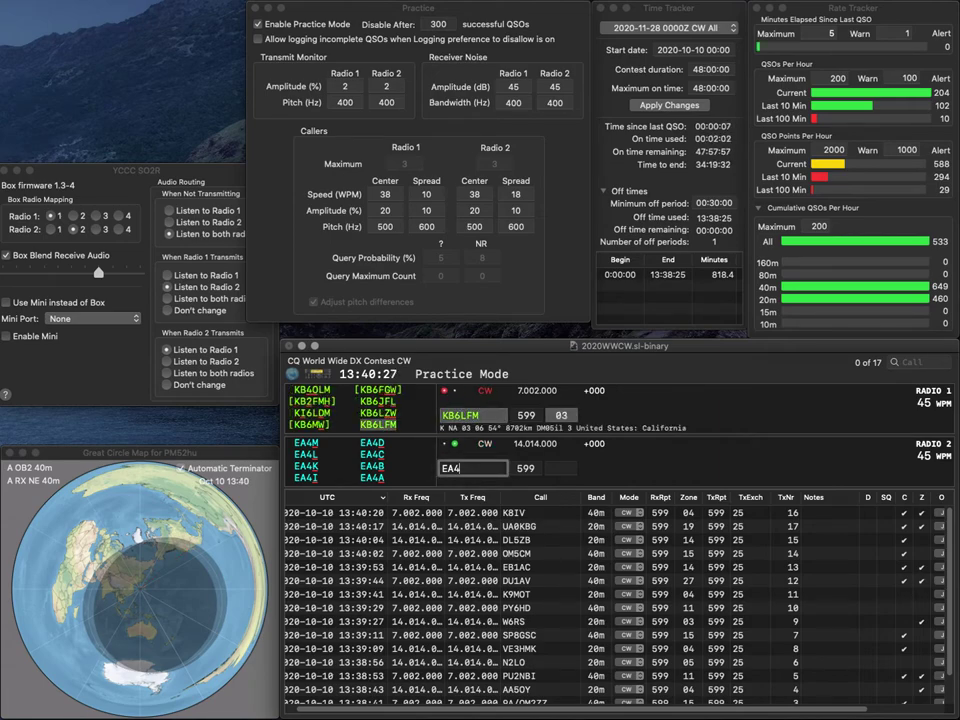
# Complete the partial Radio 2 call as EA4IE, and log KB6LFM on Radio 1 and EA4IE on Radio 2
pyautogui.write('IE')
pyautogui.press('Return')
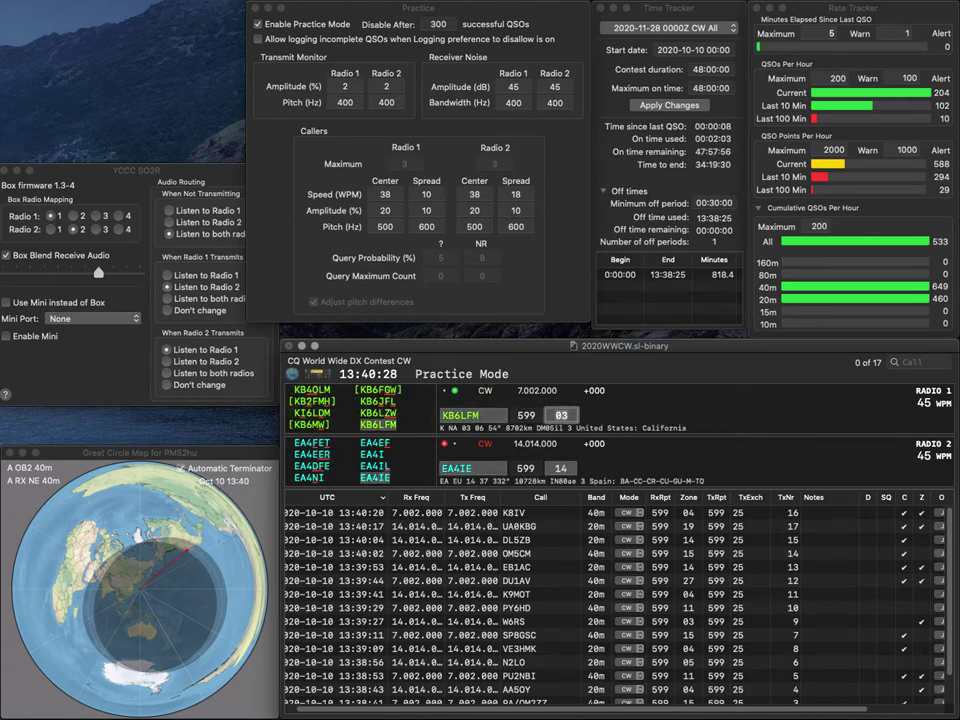
pyautogui.press('Return')
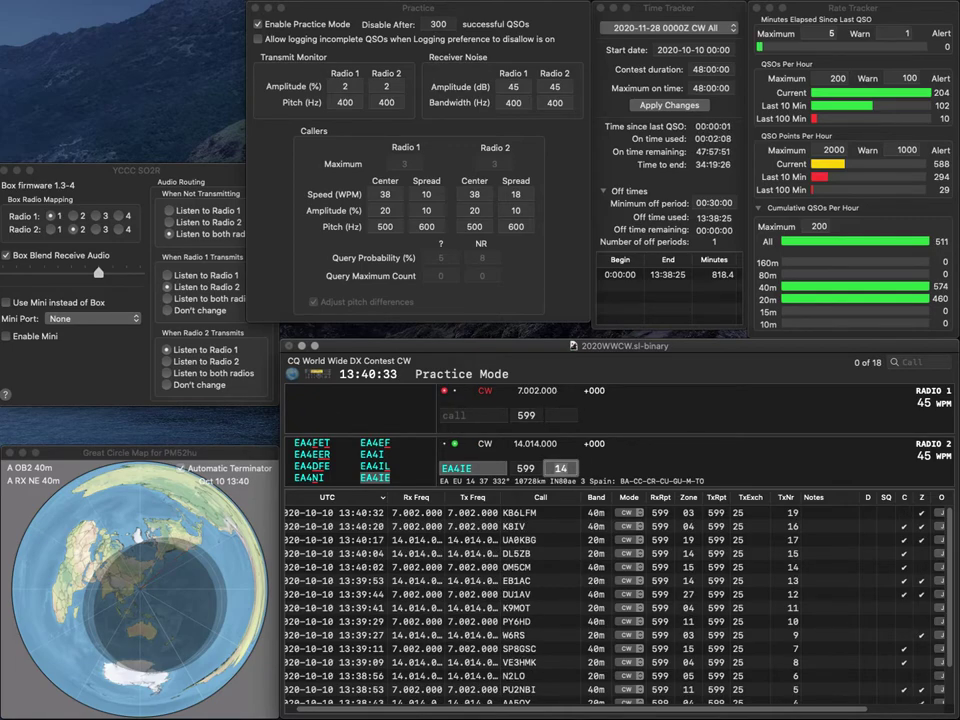
pyautogui.press('Return')
# Answer and log N9HH on Radio 1, sending the partial call KG on Radio 2 in between
pyautogui.write('N9HH')
pyautogui.press('Return')
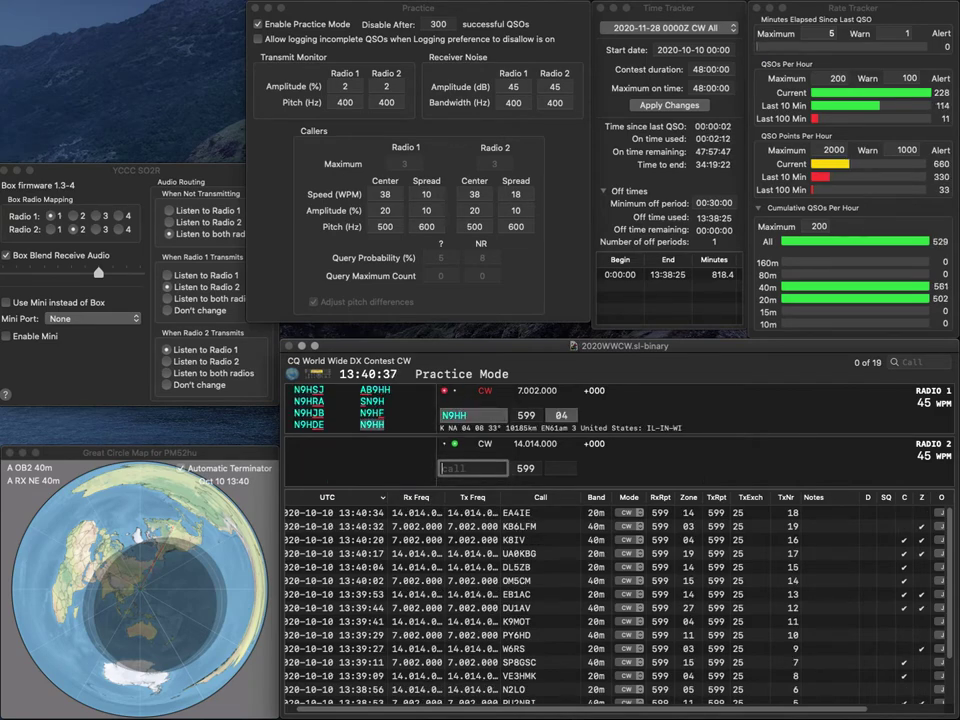
pyautogui.write('KG8')
pyautogui.press('BackSpace')
pyautogui.press('Return')
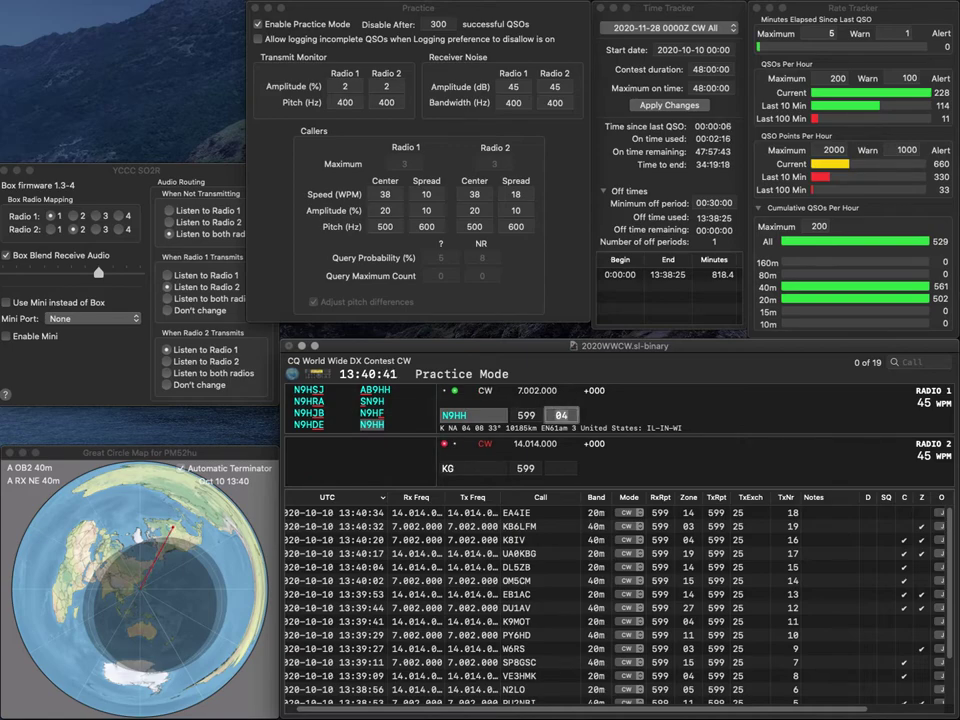
pyautogui.press('Return')
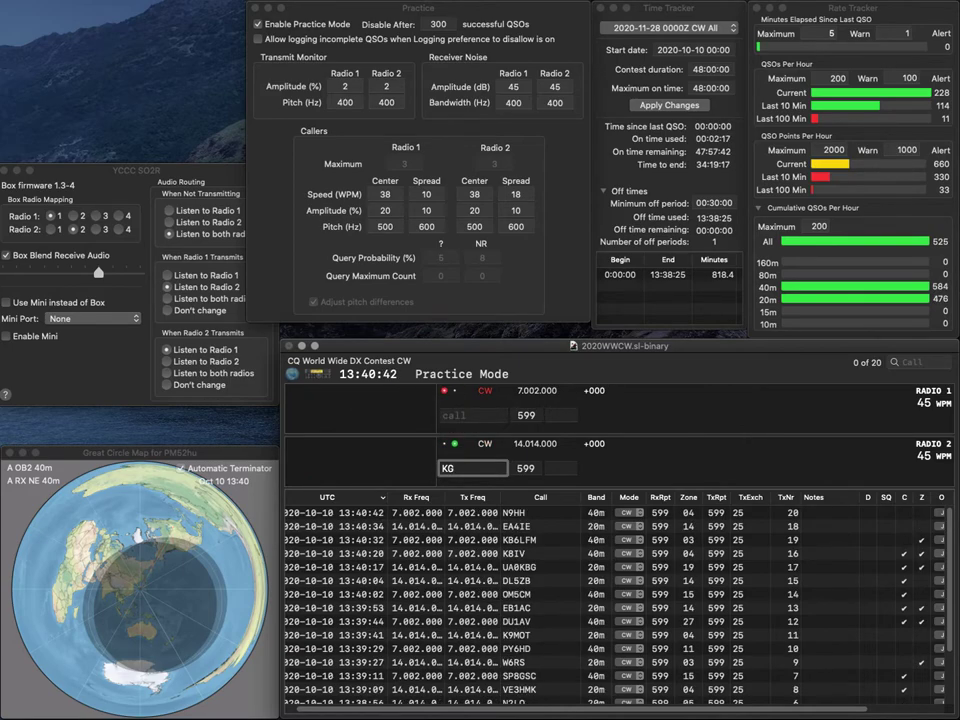
pyautogui.press('BackSpace')
pyautogui.write('D8QB')
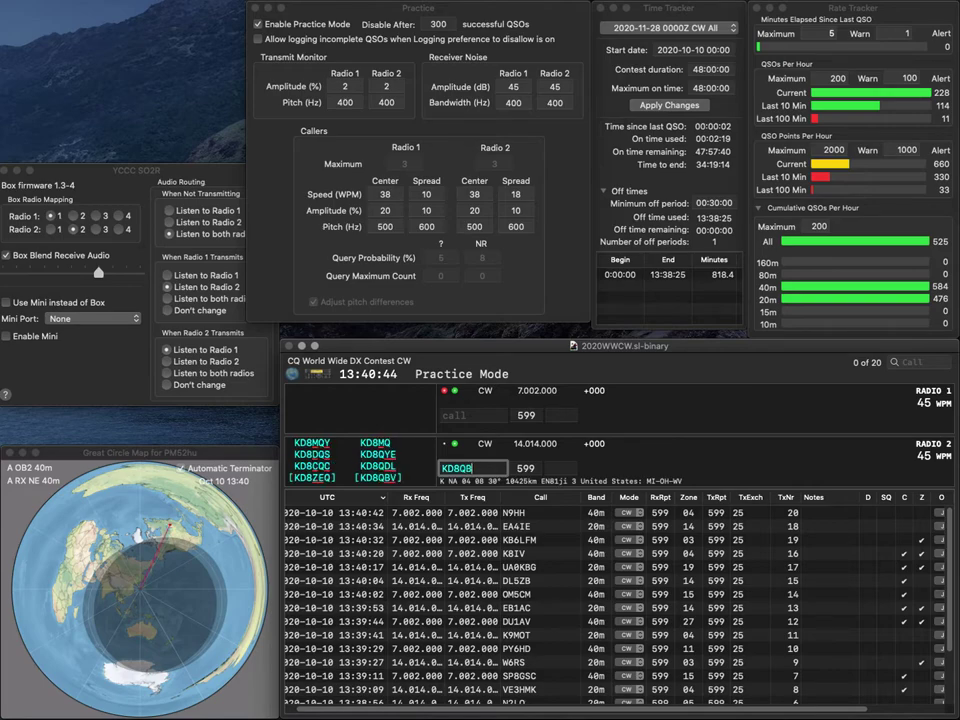
pyautogui.write('V')
pyautogui.press('Return')
pyautogui.write('KDL2YET')
pyautogui.press('Home')
pyautogui.press('Delete')
pyautogui.press('Return')
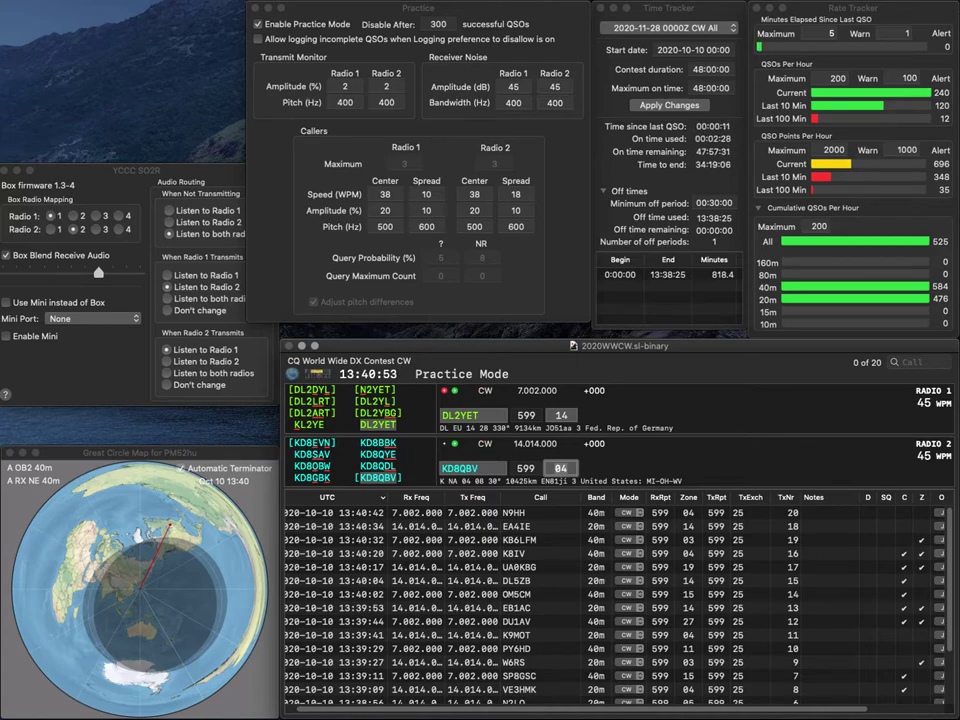
pyautogui.press('Return')
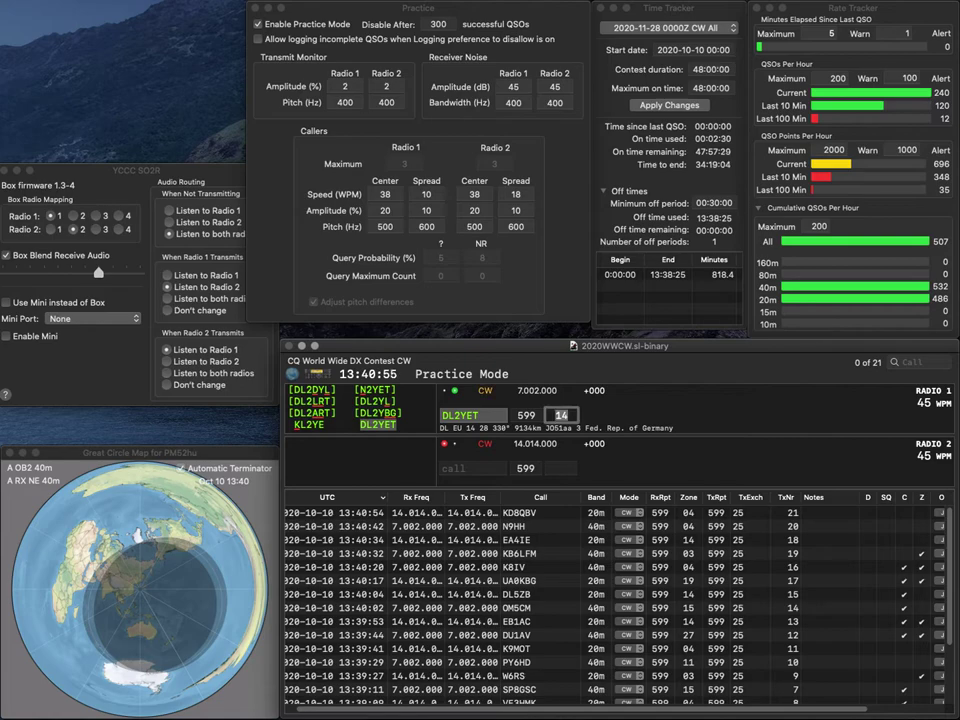
pyautogui.press('Return')
# Answer and log S53TM on Radio 2 and OH4KA on Radio 1
pyautogui.write('U')
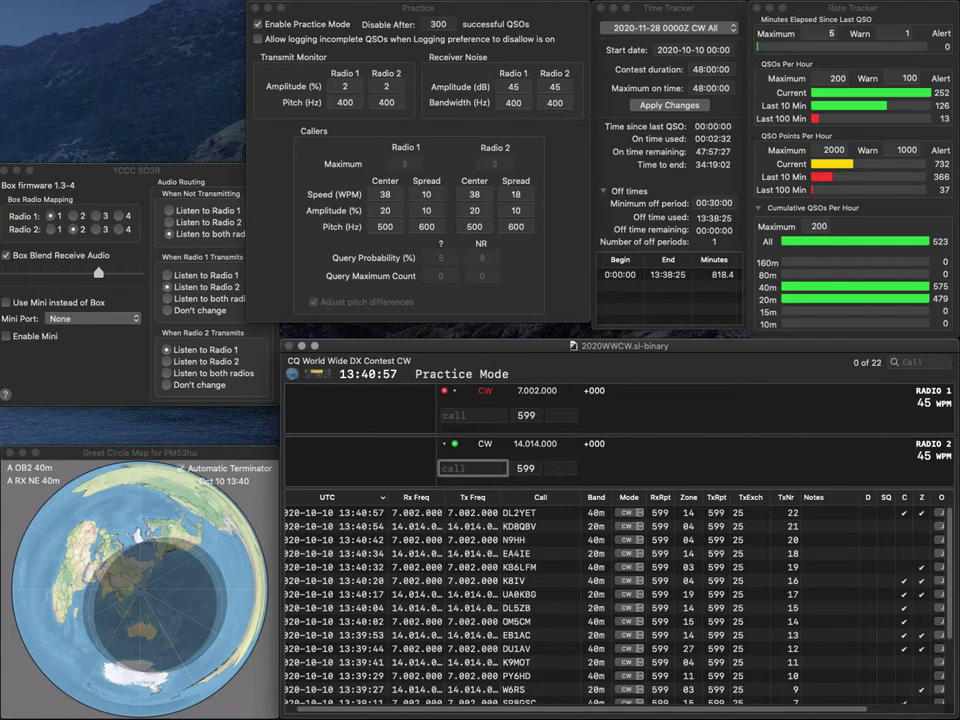
pyautogui.write('53TM')
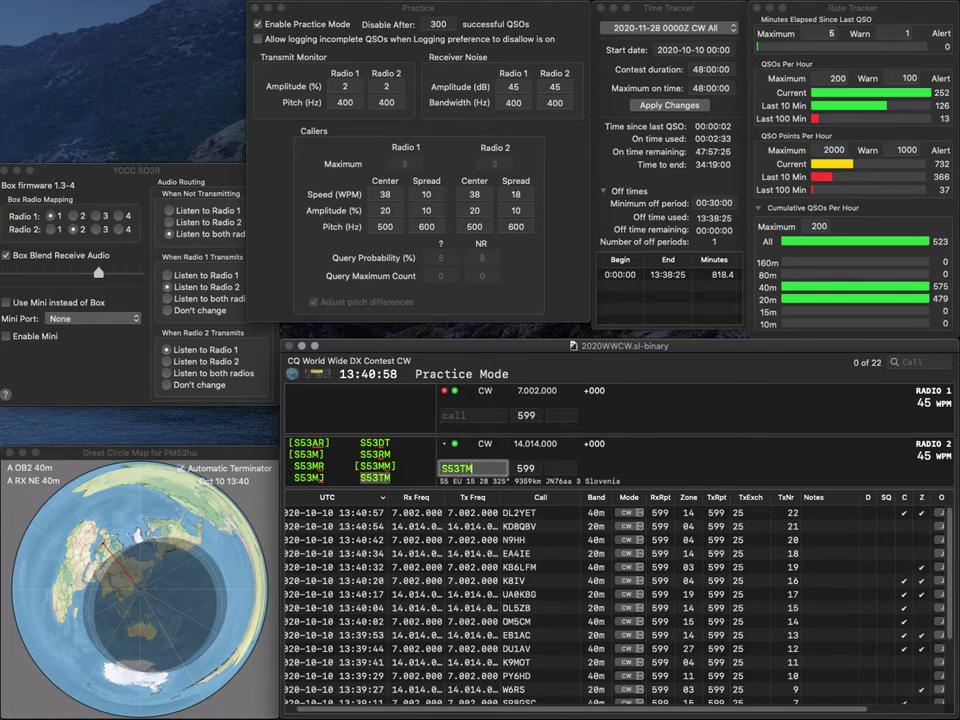
pyautogui.press('Return')
pyautogui.write('OH4KA')
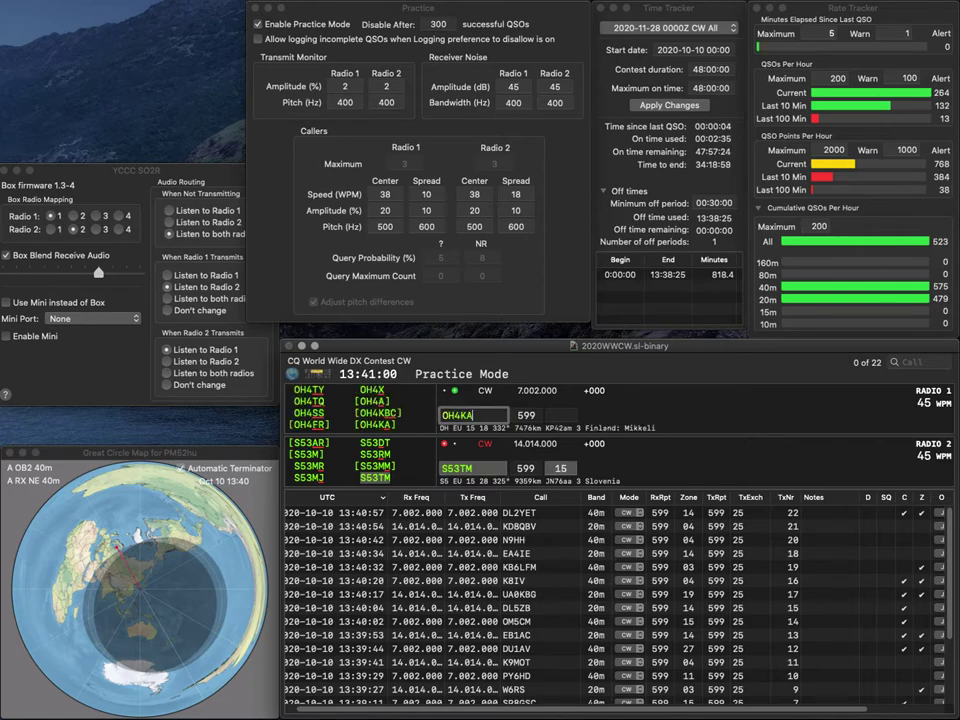
pyautogui.press('Return')
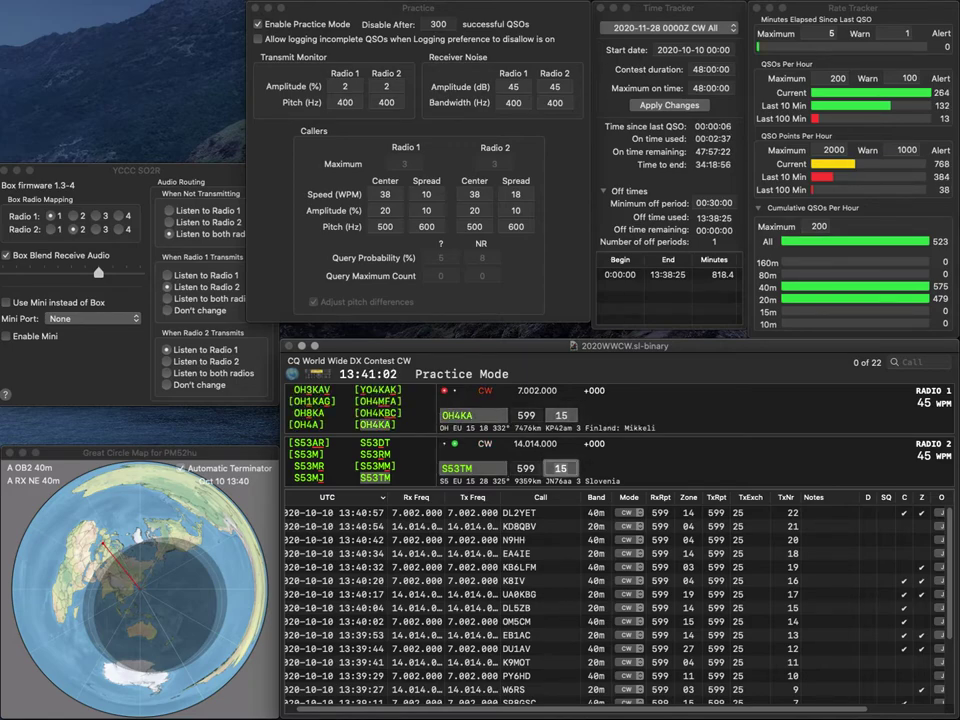
pyautogui.press('Return')
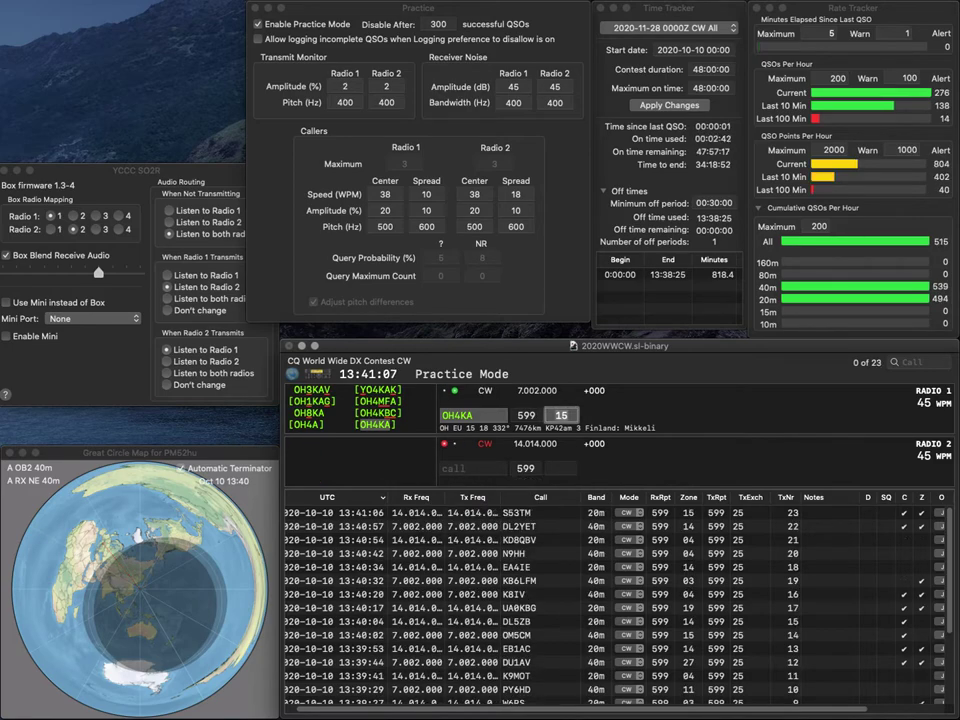
pyautogui.press('Return')
pyautogui.write('AK6W')
pyautogui.press('Return')
pyautogui.write('AT')
pyautogui.press('Return')
pyautogui.press('Tab')
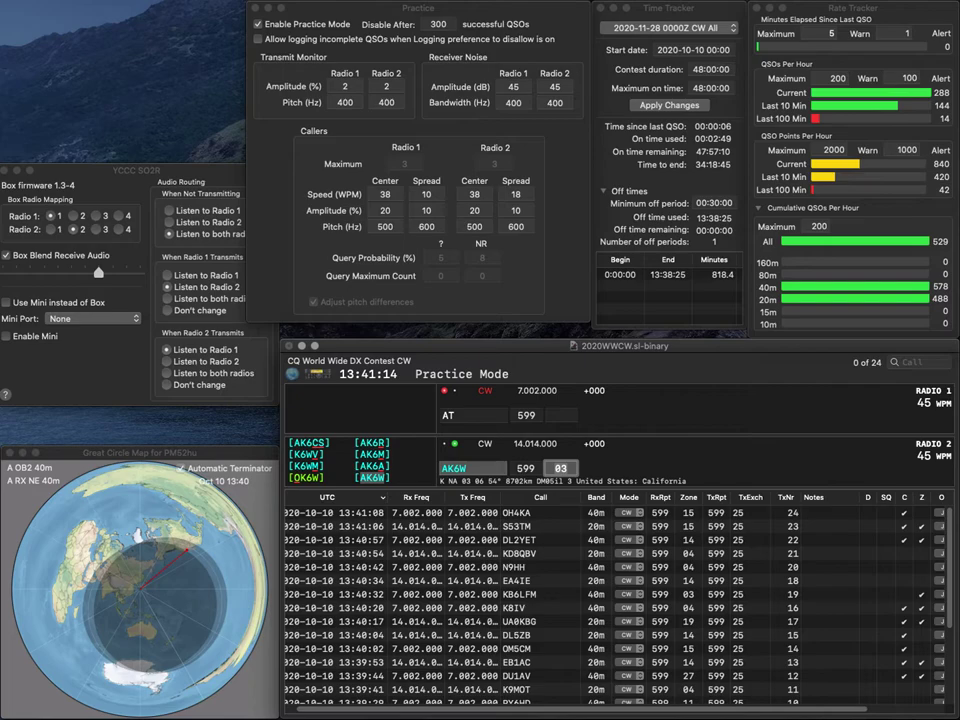
pyautogui.press('Return')
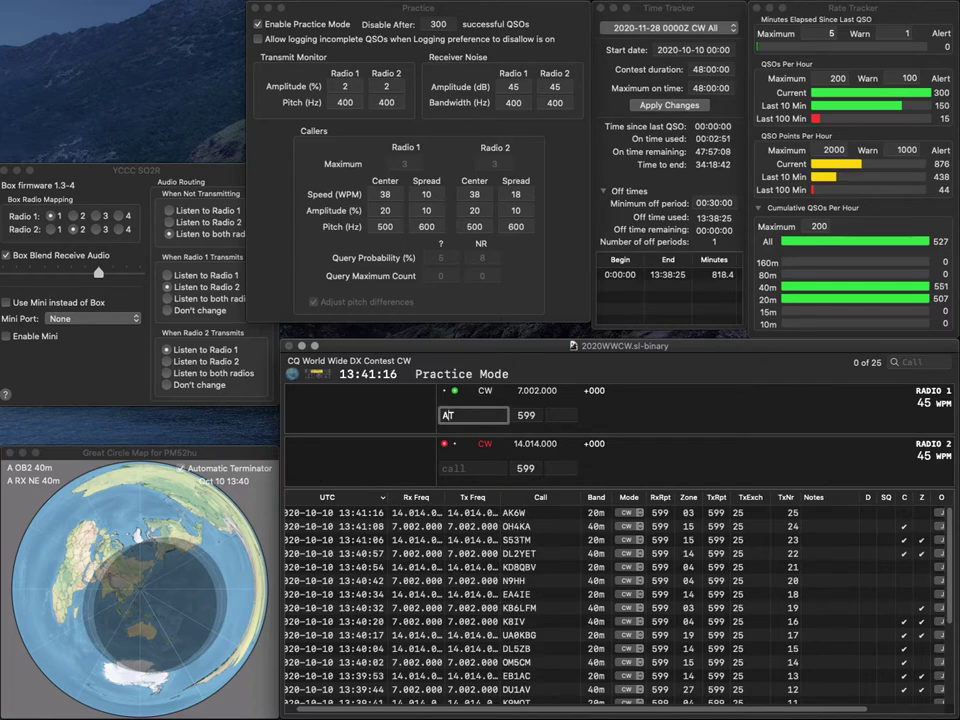
pyautogui.write('F4')
pyautogui.press('Return')
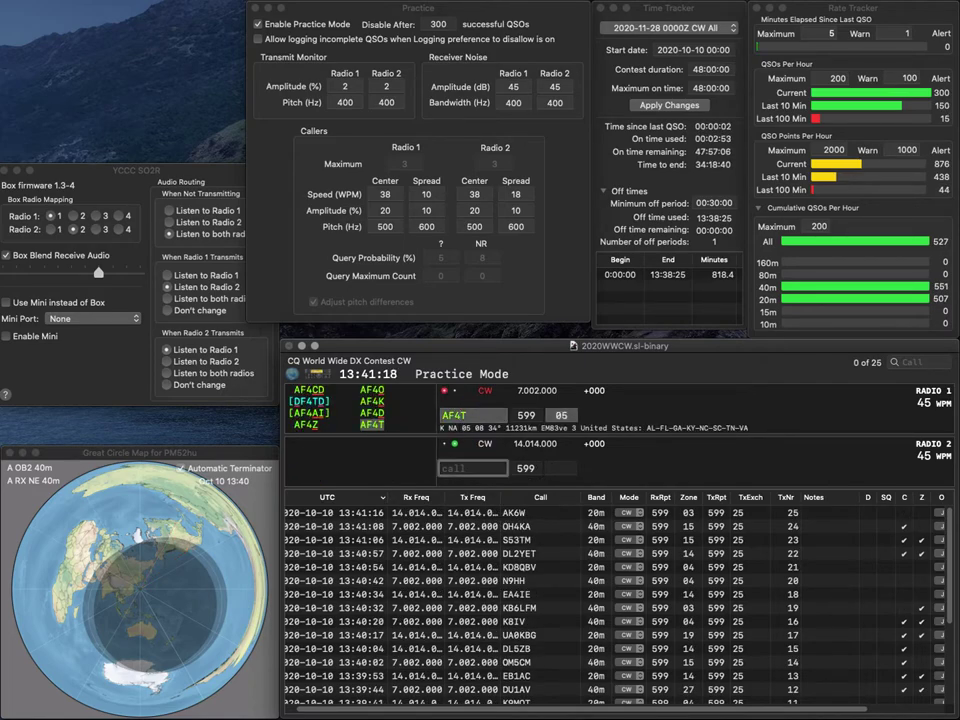
pyautogui.write('M0ACM')
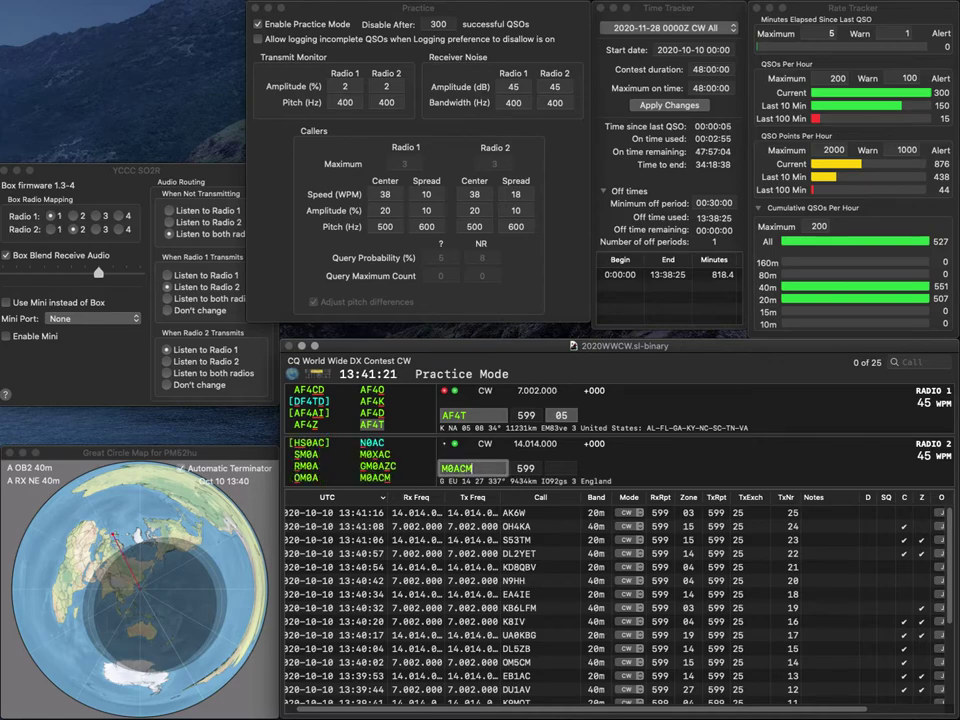
pyautogui.press('Return')
pyautogui.press('Return')
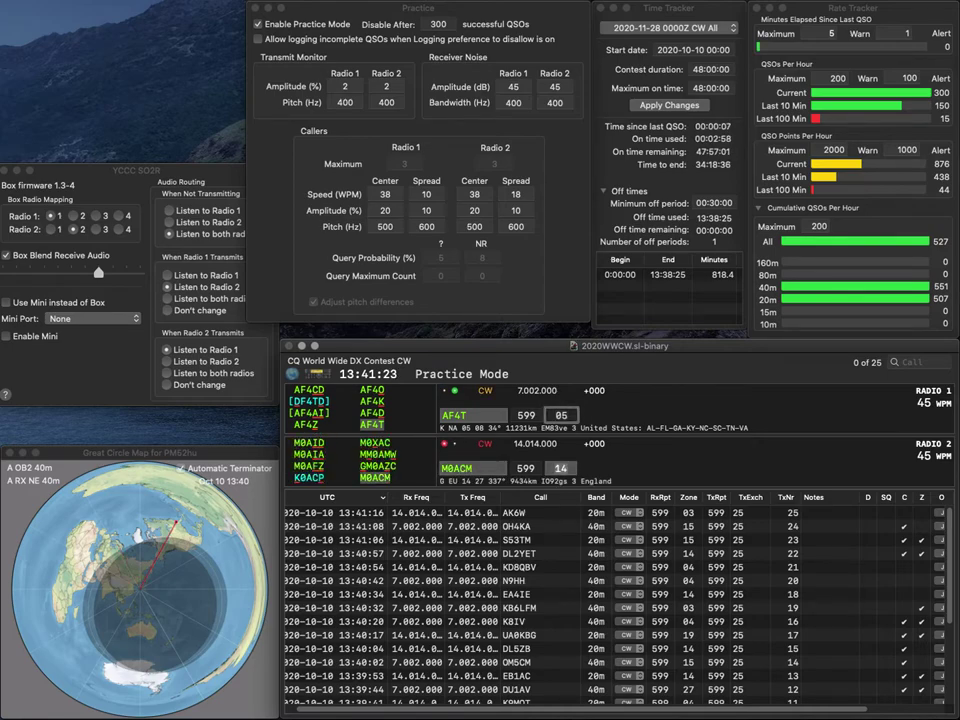
pyautogui.press('Return')
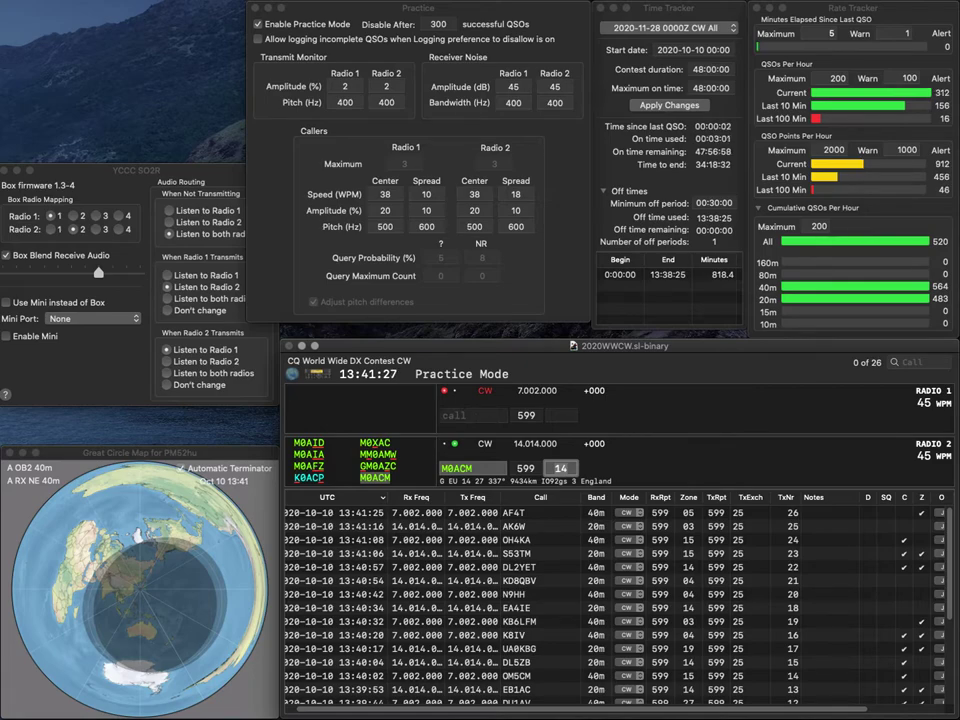
pyautogui.press('Return')
# Enter the Radio 1 caller as LN4HQ, correct the digit to make it LN2HQ, and answer the station
pyautogui.write('M')
pyautogui.press('BackSpace')
pyautogui.write('LN')
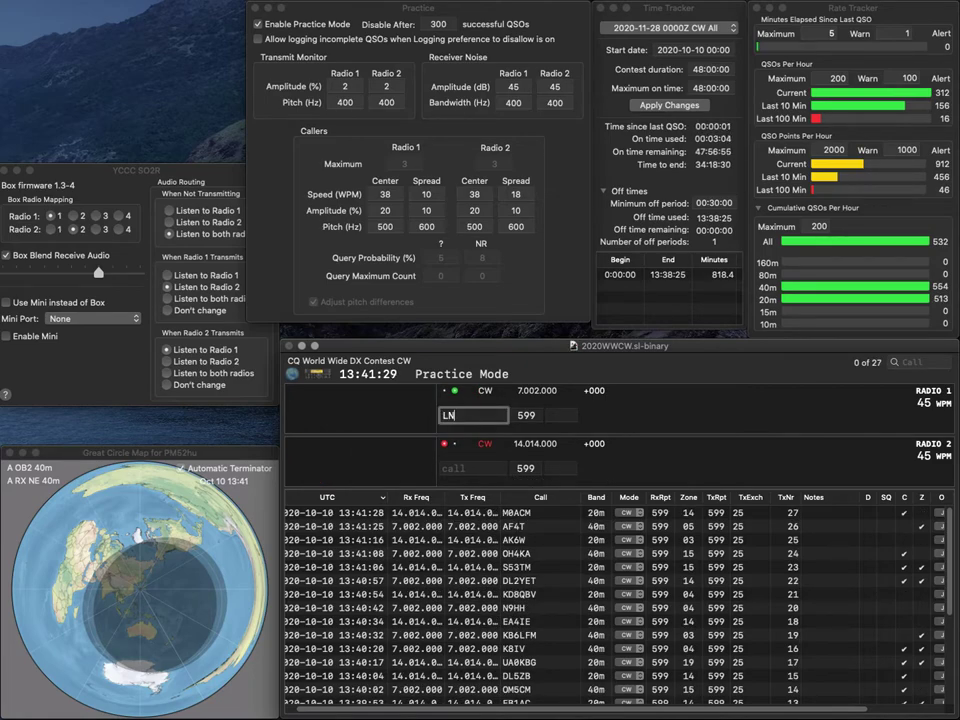
pyautogui.write('4HQ')
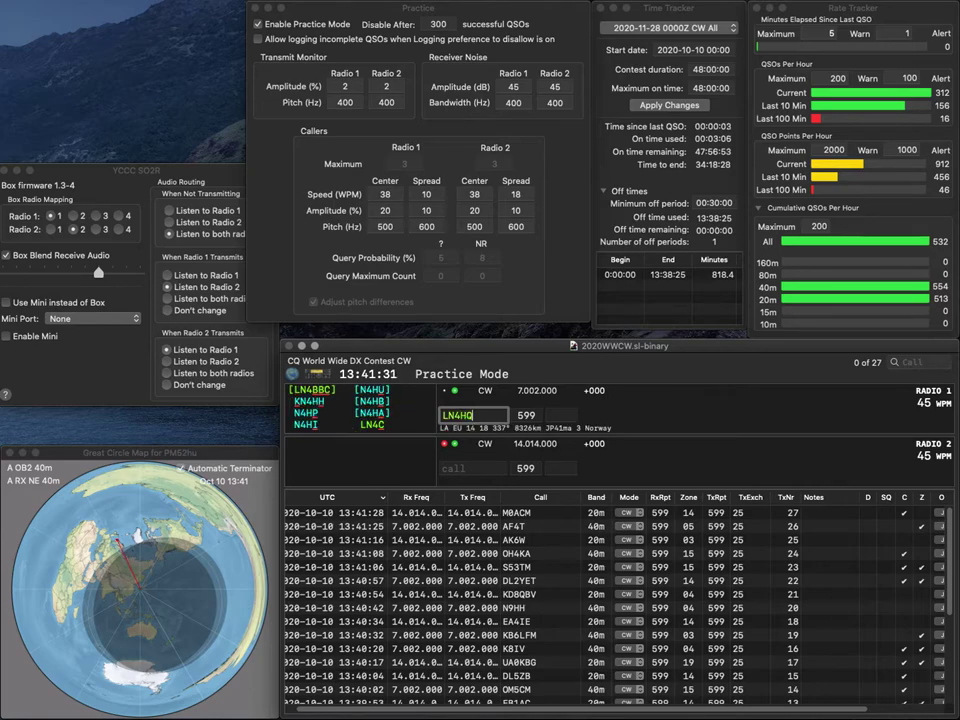
pyautogui.press('Left')
pyautogui.press('Left')
pyautogui.press('BackSpace')
pyautogui.write('2')
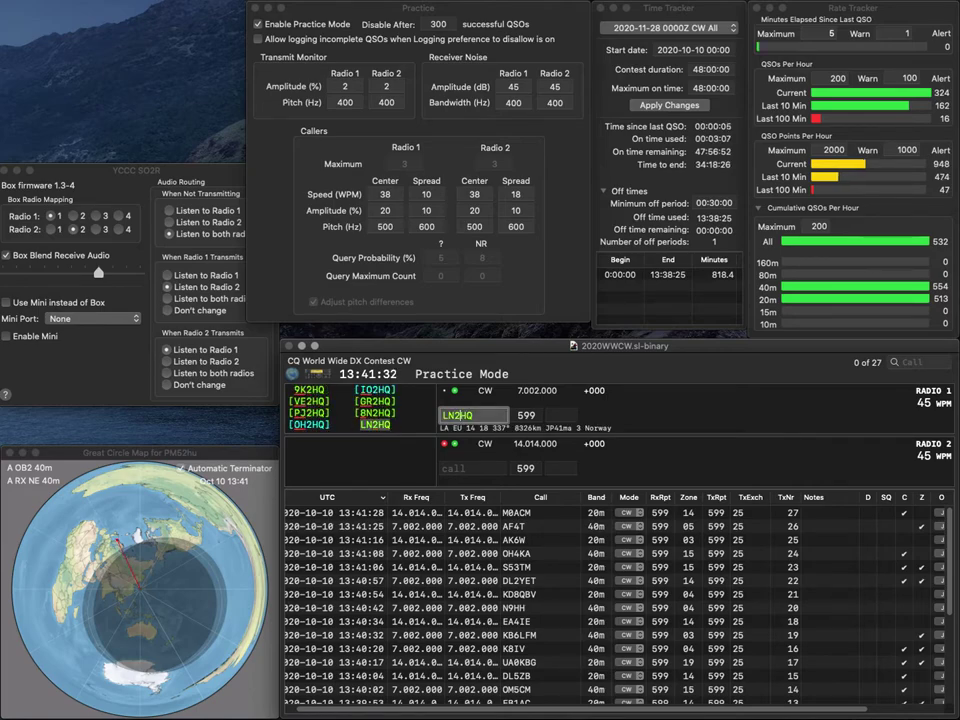
pyautogui.press('Return')
# Answer JA3DLE/1 on Radio 2, and log LN2HQ on Radio 1 and JA3DLE/1 on Radio 2
pyautogui.write('JA3DL')
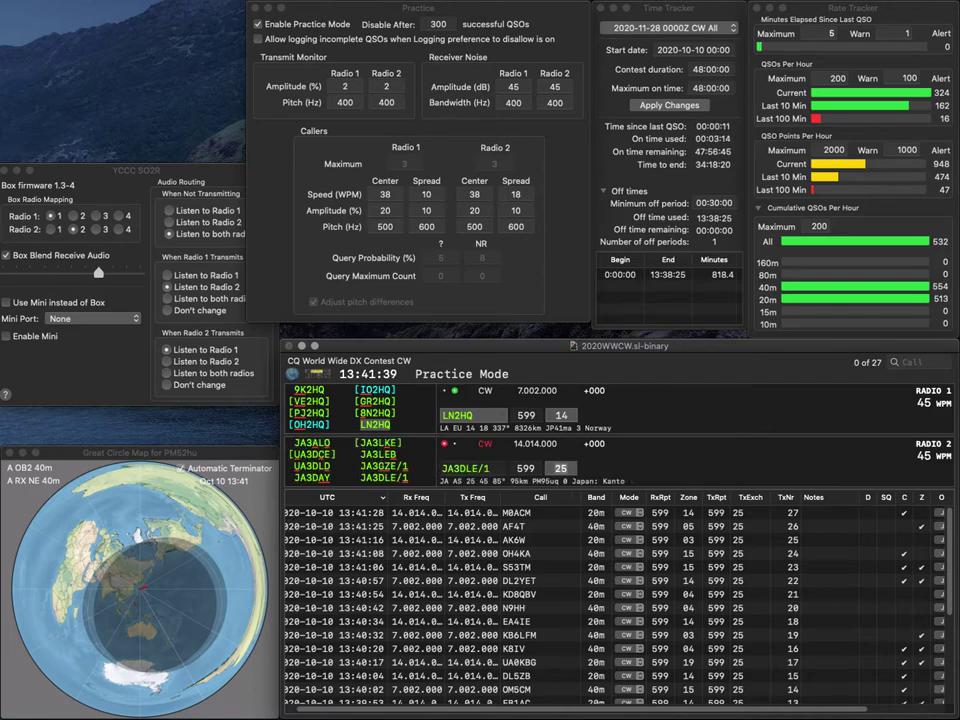
pyautogui.write('E/1')
pyautogui.press('Return')
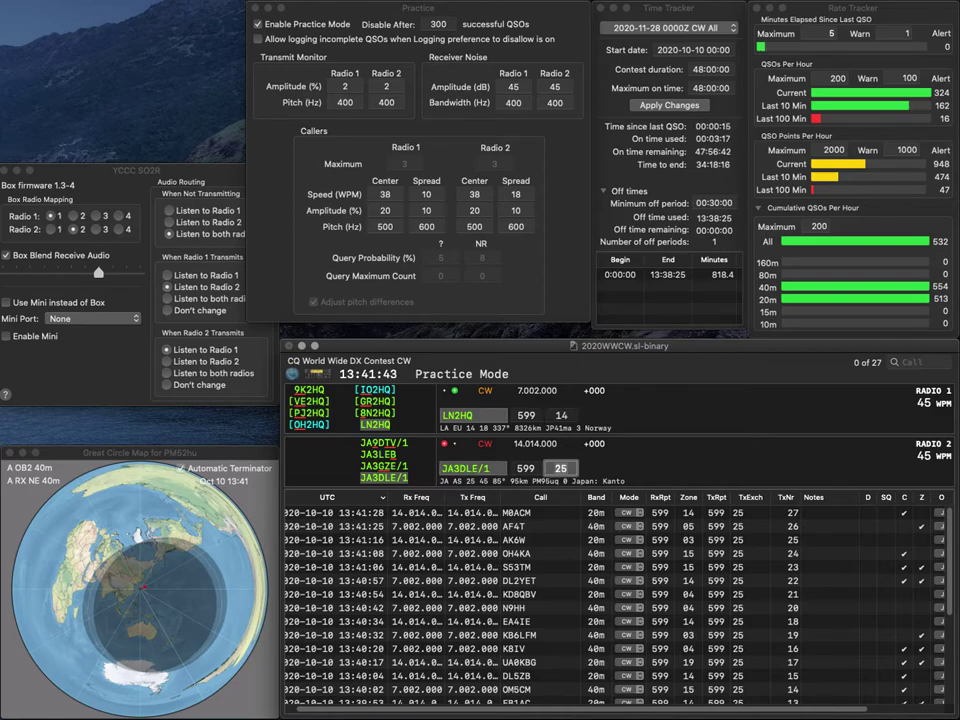
pyautogui.press('Return')
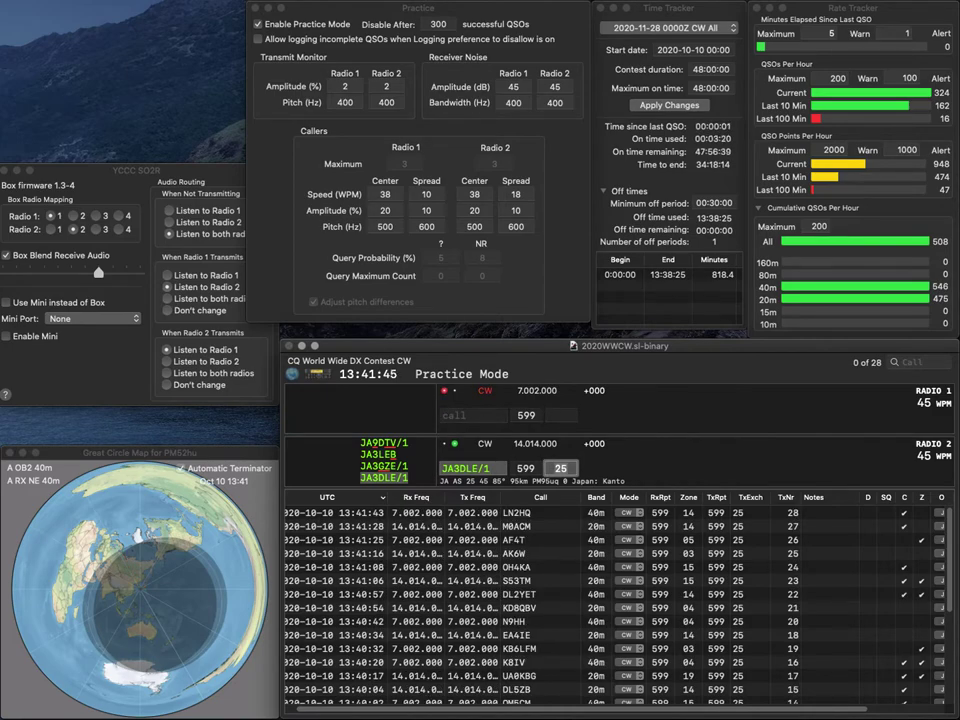
pyautogui.press('Return')
pyautogui.write('MM0CBL')
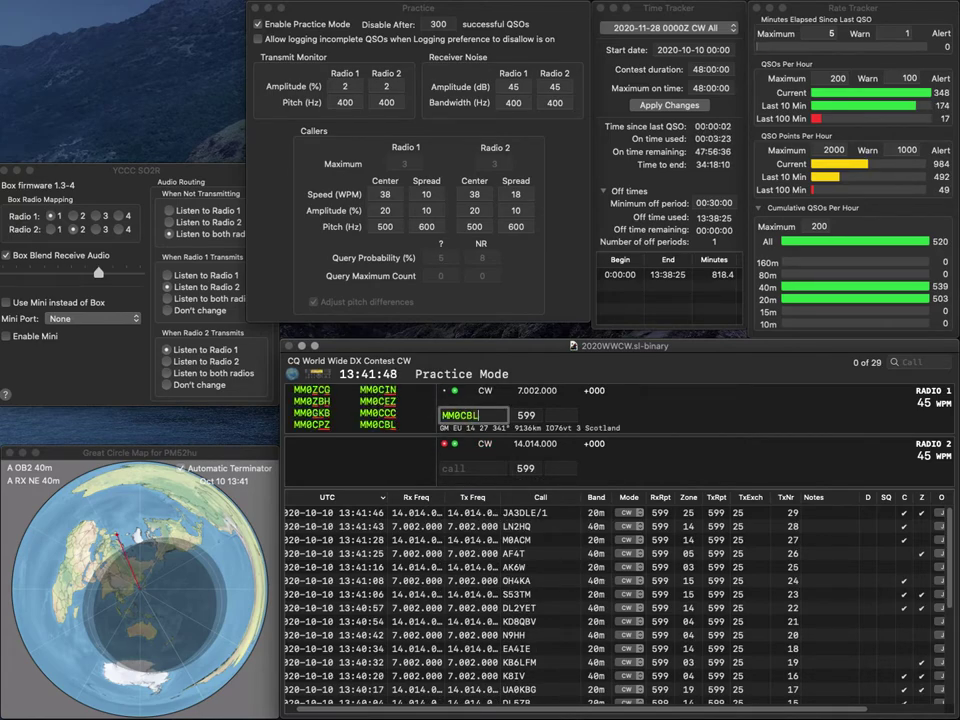
pyautogui.press('Return')
pyautogui.write('1BQ')
pyautogui.press('Home')
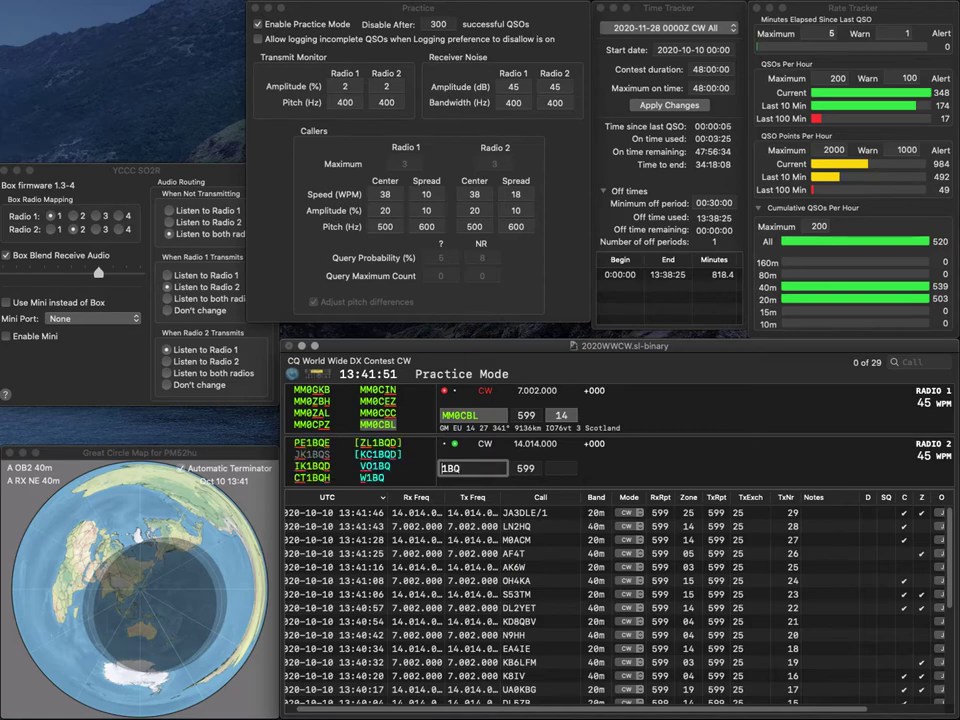
pyautogui.write('W')
pyautogui.press('Return')
pyautogui.press('Return')
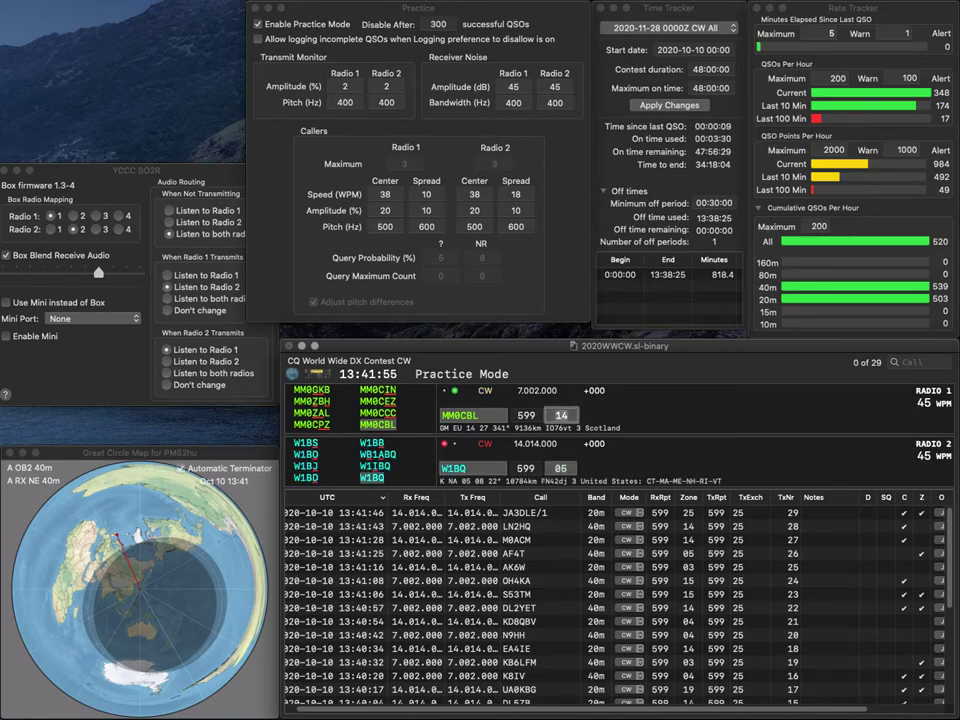
pyautogui.press('Return')
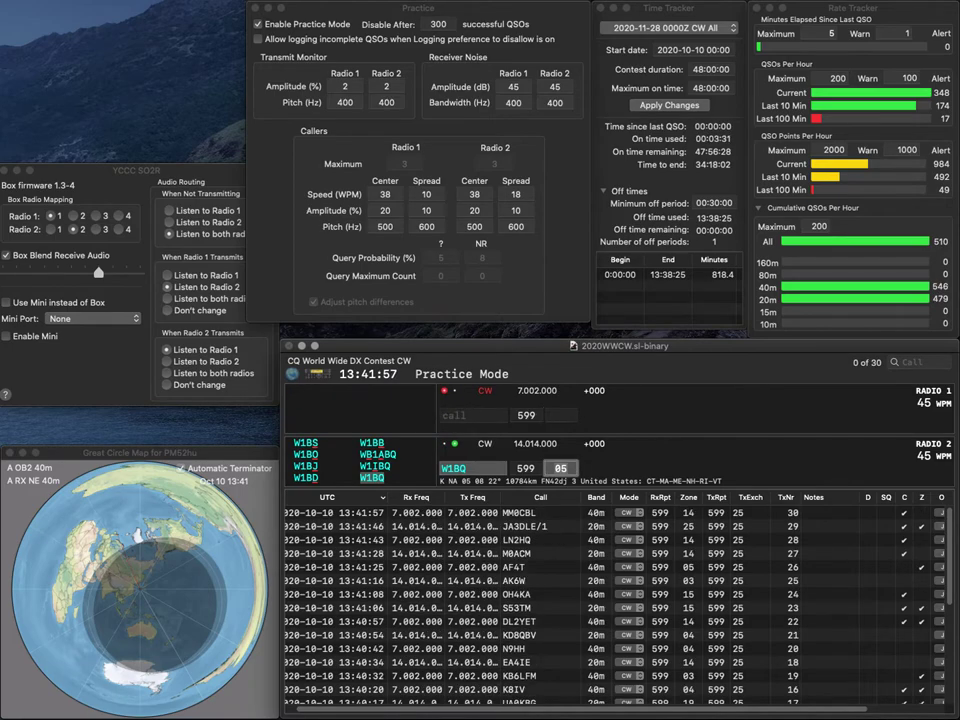
pyautogui.press('Return')
# Answer and log VA3CME on Radio 1, sending the partial call RJ2 on Radio 2 in between
pyautogui.write('VA3CME')
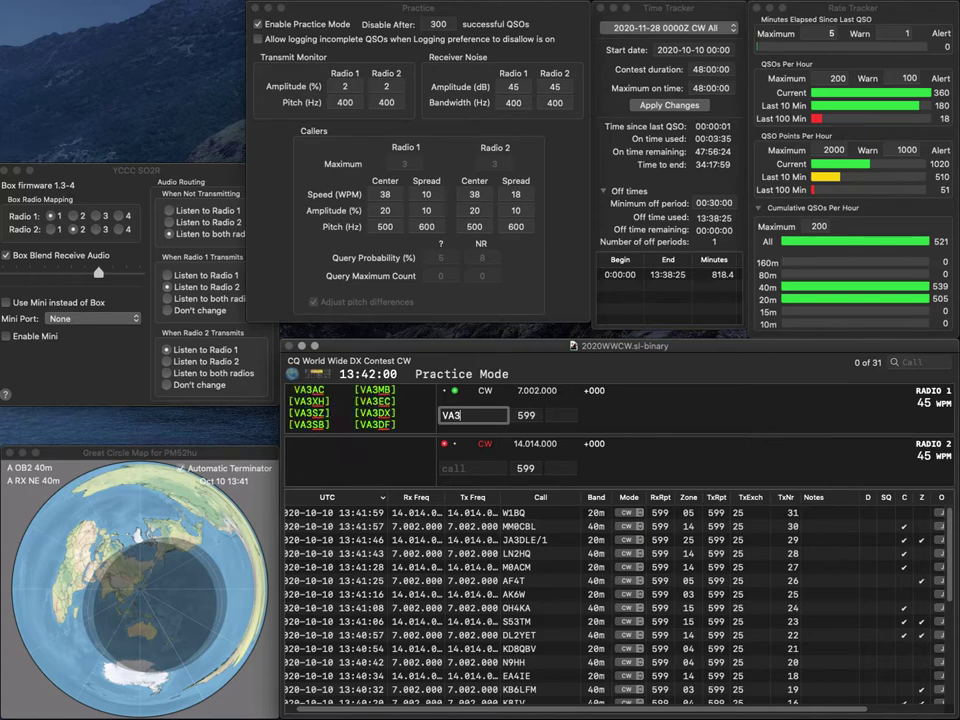
pyautogui.press('Return')
pyautogui.write('1JB')
pyautogui.press('BackSpace')
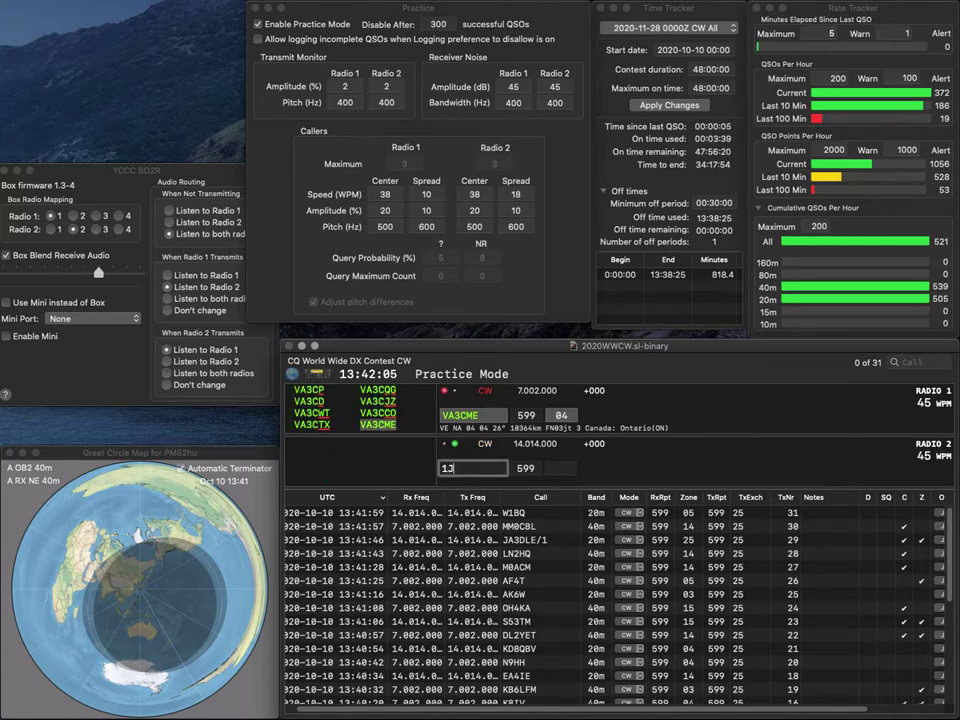
pyautogui.press('Left')
pyautogui.press('Left')
pyautogui.write('W')
pyautogui.press('Delete')
pyautogui.press('Delete')
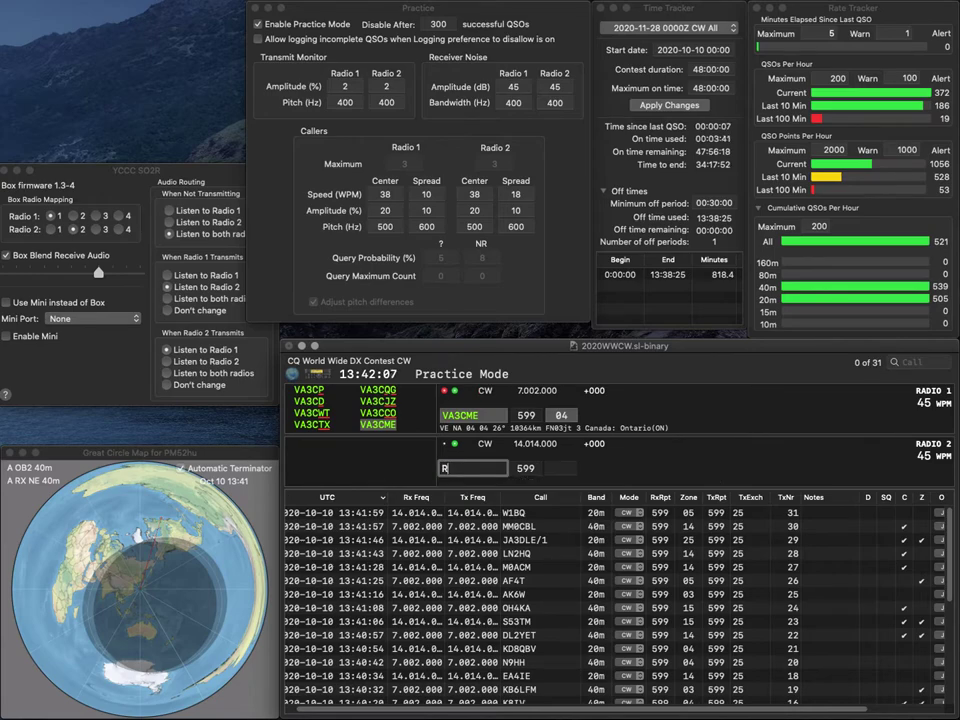
pyautogui.write('J2')
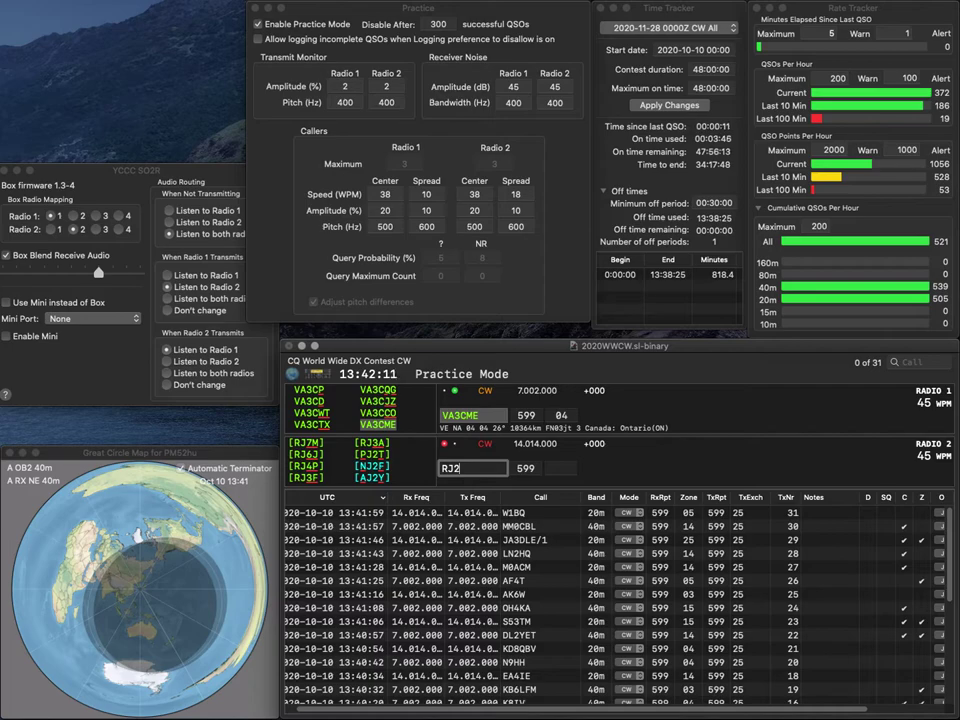
pyautogui.press('Return')
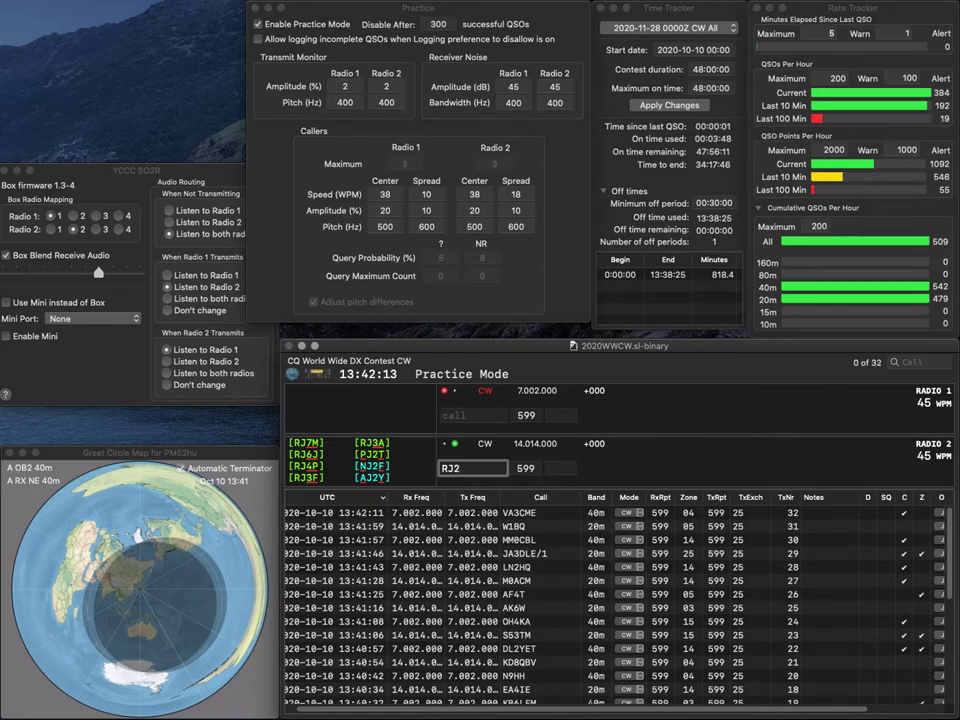
# Revise the partial Radio 2 call to R12HIF
pyautogui.write('HIF')
pyautogui.press('Left')
pyautogui.press('Left')
pyautogui.press('Left')
pyautogui.press('Left')
pyautogui.press('Left')
pyautogui.press('Delete')
pyautogui.write('1')
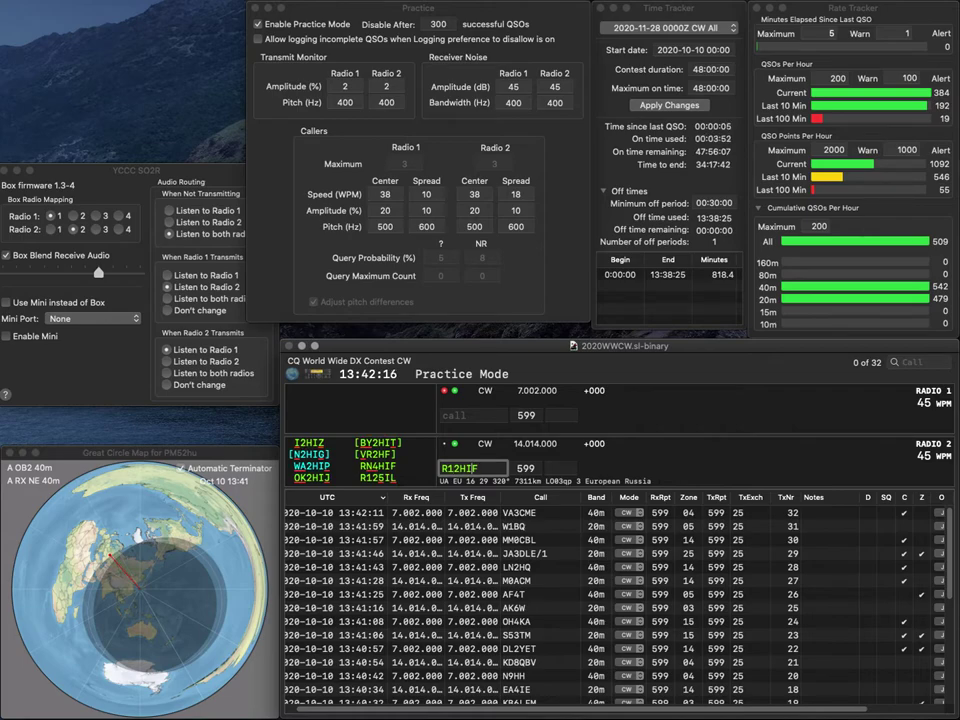
pyautogui.press('Tab')
pyautogui.press('Tab')
pyautogui.press('Tab')
pyautogui.press('BackSpace')
pyautogui.write('S')
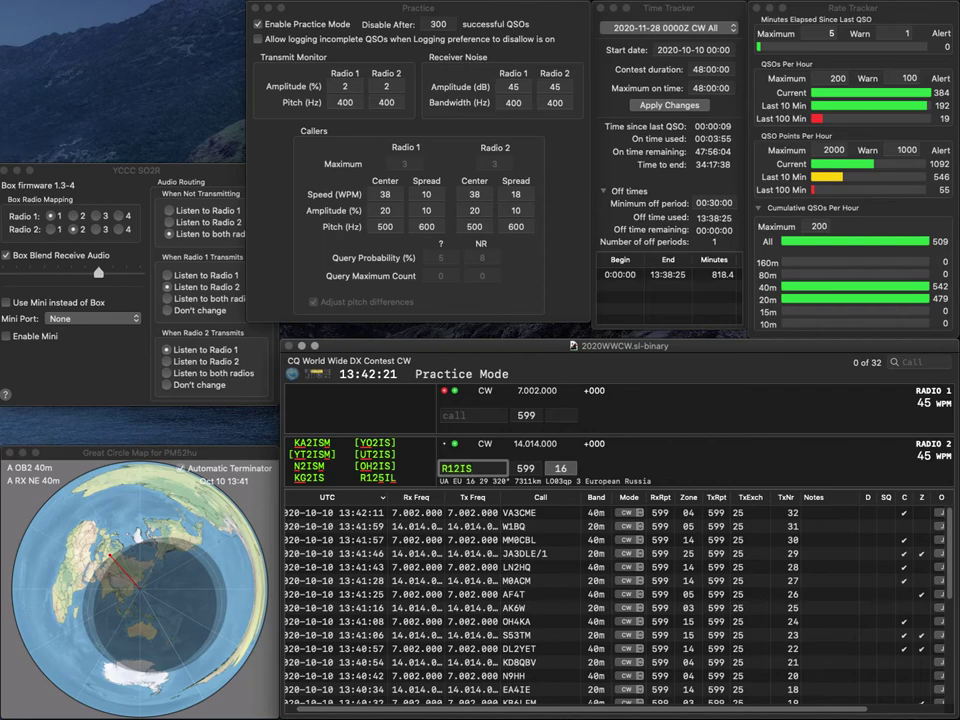
pyautogui.press('Return')
# Enter and send VE3TS on Radio 1, and answer the Radio 2 station with its call corrected to R125IL
pyautogui.write('VE')
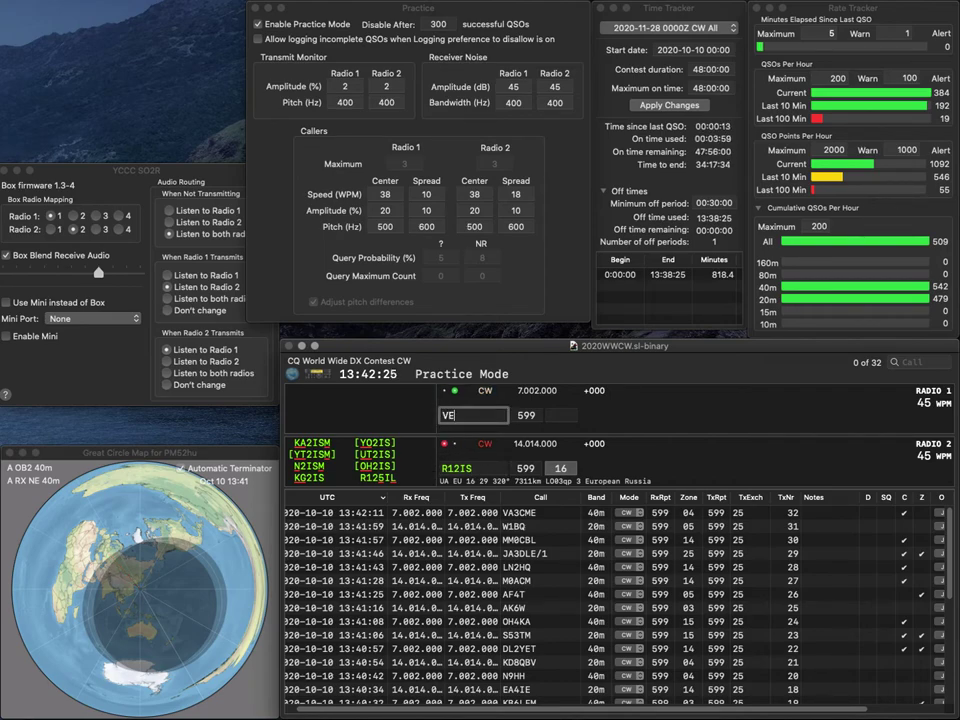
pyautogui.write('3TS')
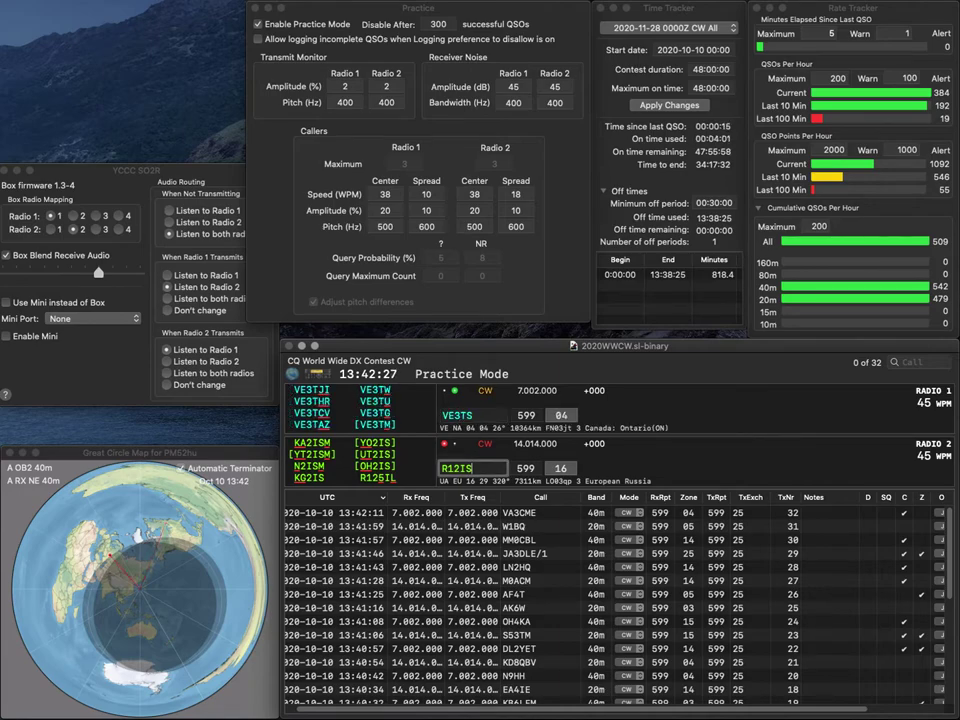
pyautogui.press('BackSpace')
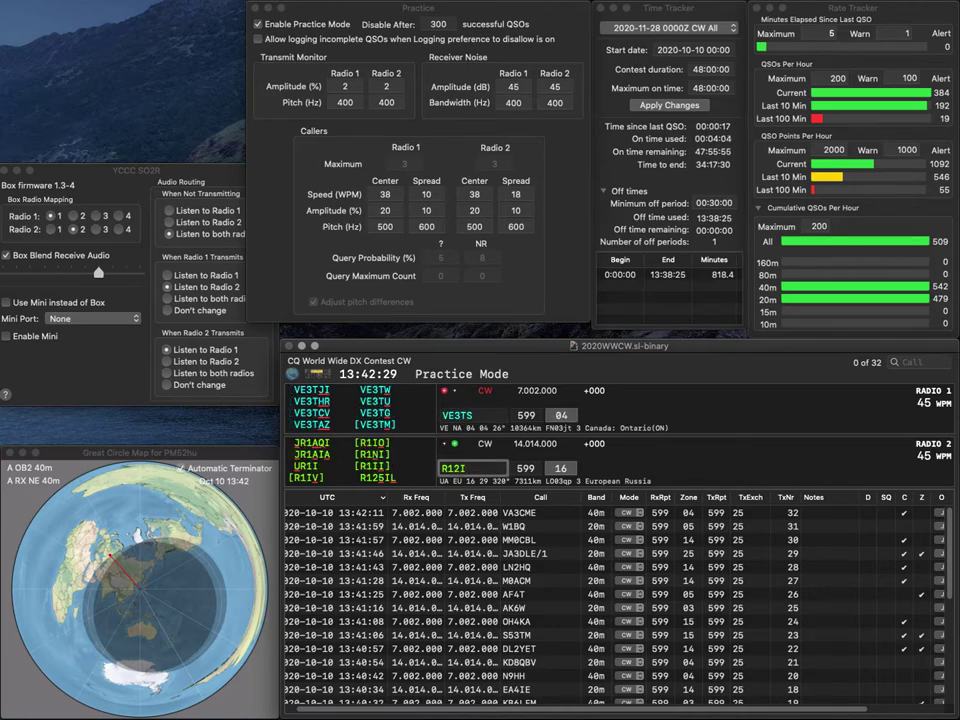
pyautogui.press('BackSpace')
pyautogui.write('5IL')
pyautogui.press('Return')
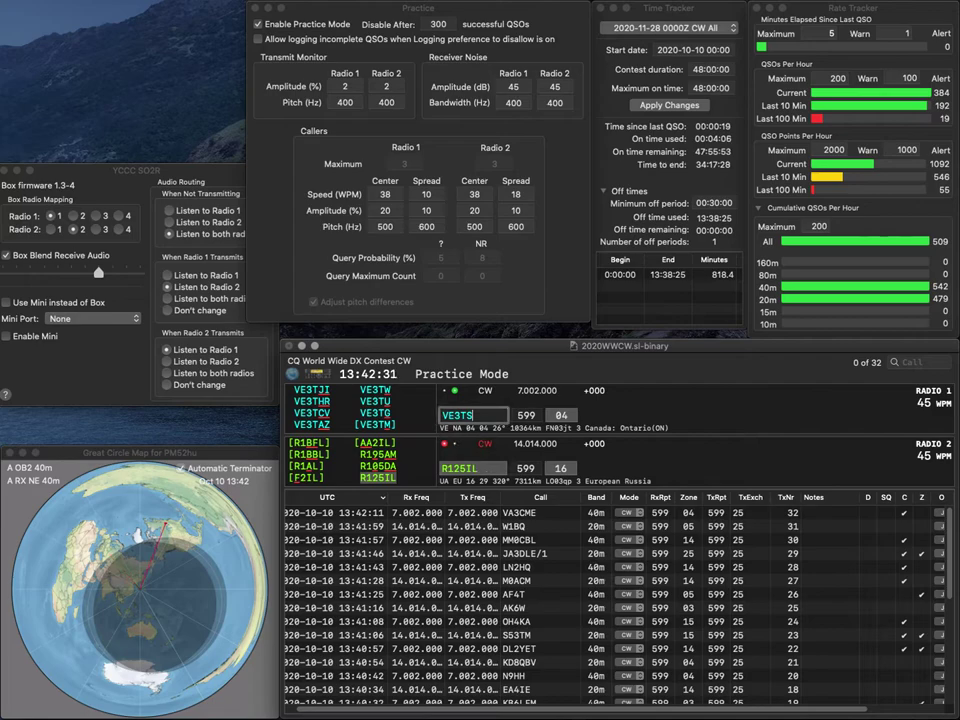
pyautogui.press('Left')
pyautogui.press('Left')
pyautogui.press('BackSpace')
pyautogui.write('2')
pyautogui.press('Right')
pyautogui.press('Right')
pyautogui.press('BackSpace')
pyautogui.write('H')
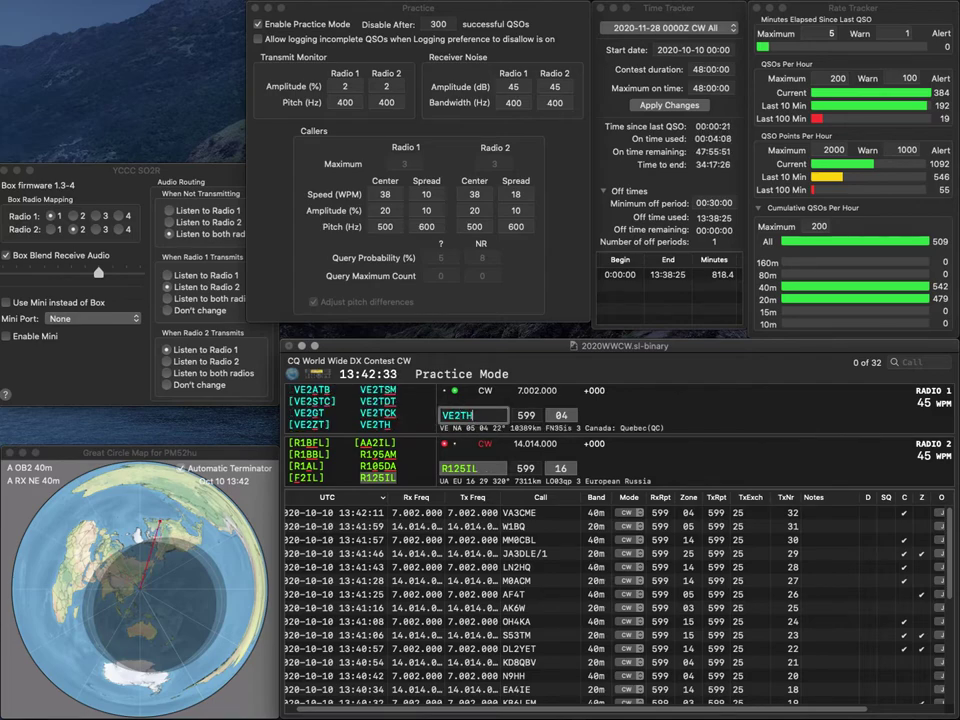
pyautogui.press('Tab')
pyautogui.press('Return')
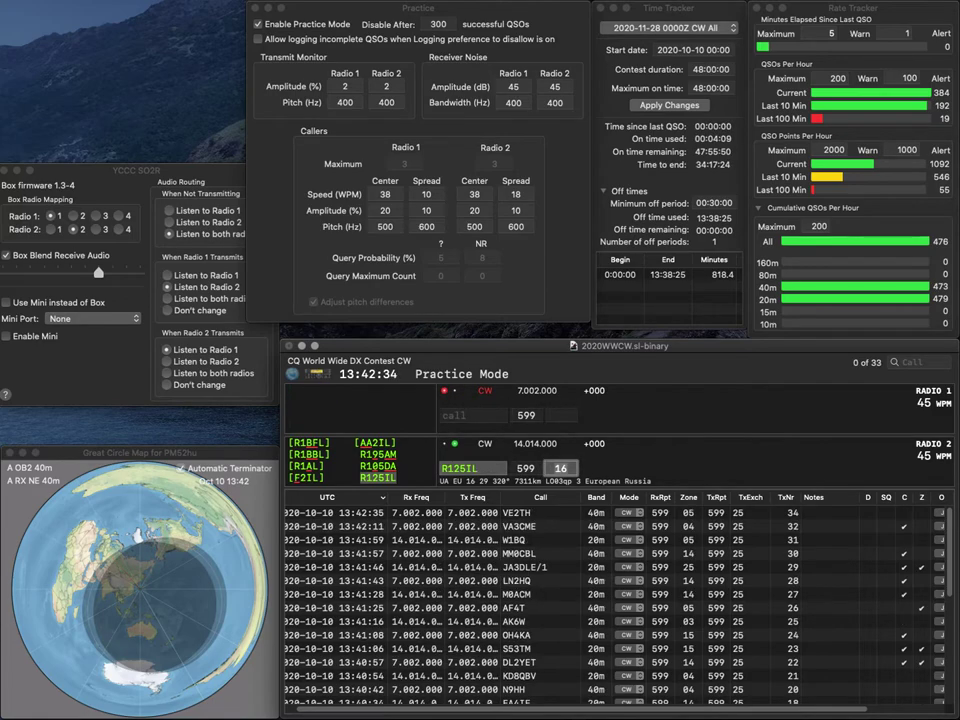
pyautogui.press('Return')
pyautogui.press('Return')
pyautogui.write('SP3OL')
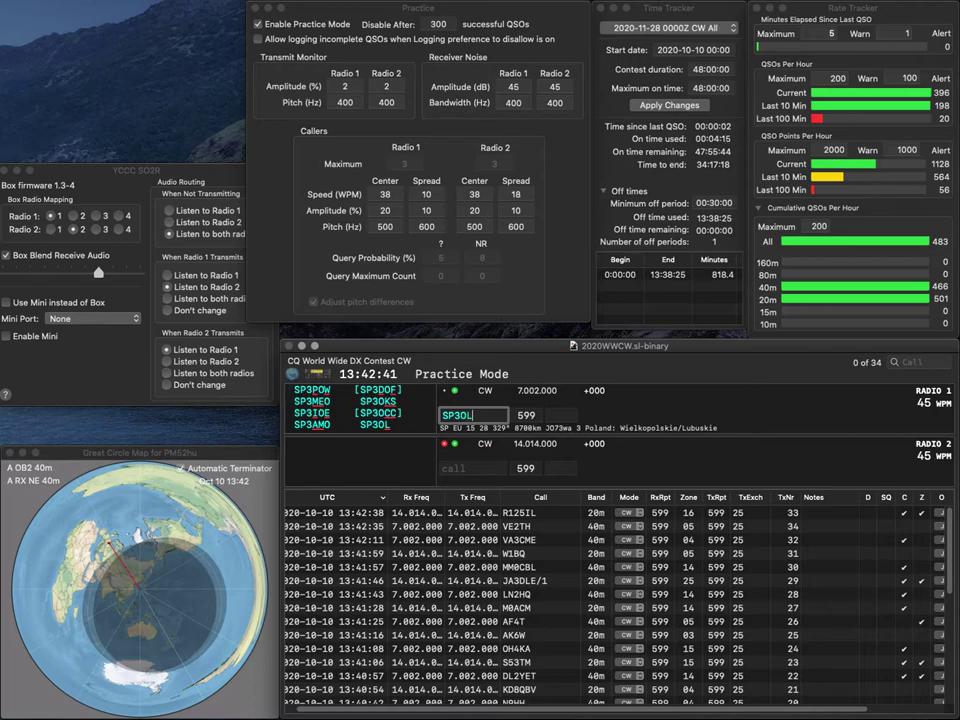
pyautogui.press('Return')
pyautogui.press('`')
pyautogui.write('DL9BM')
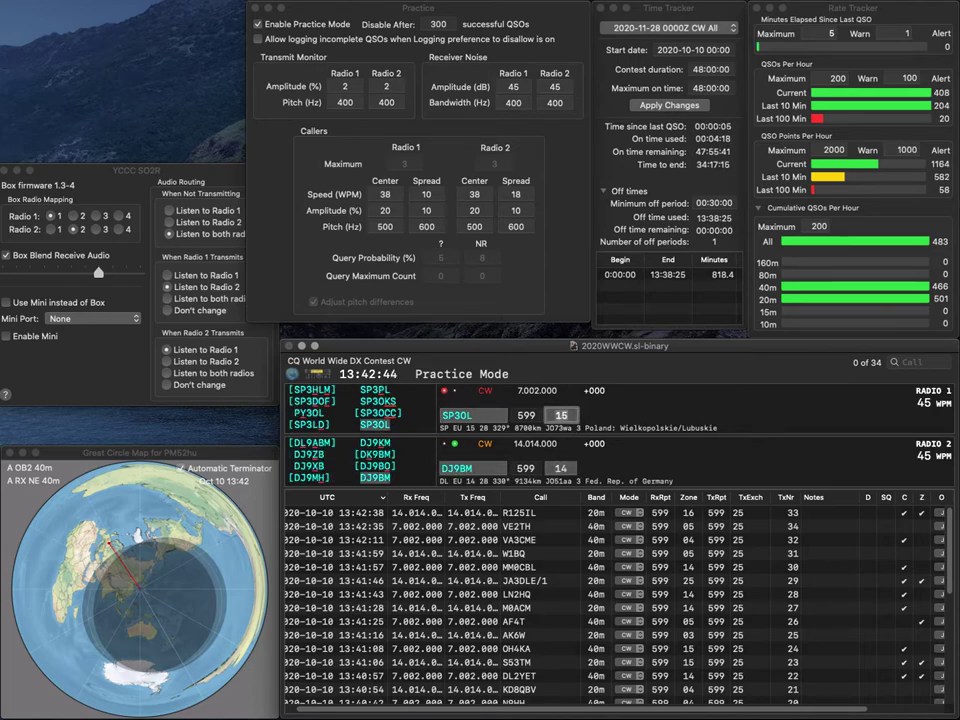
pyautogui.press('Return')
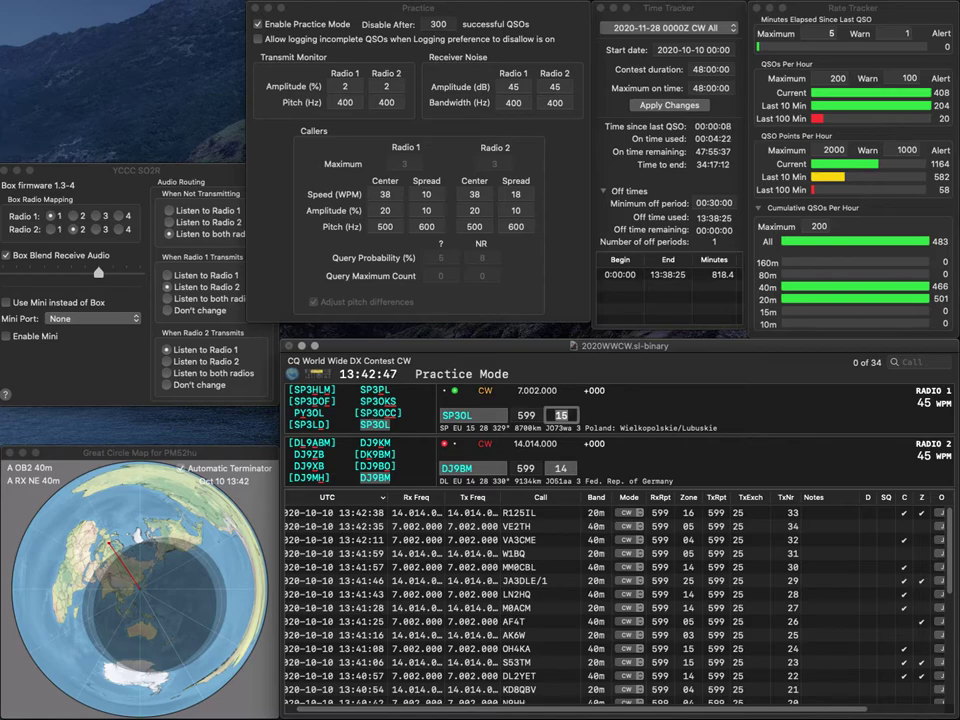
pyautogui.press('Return')
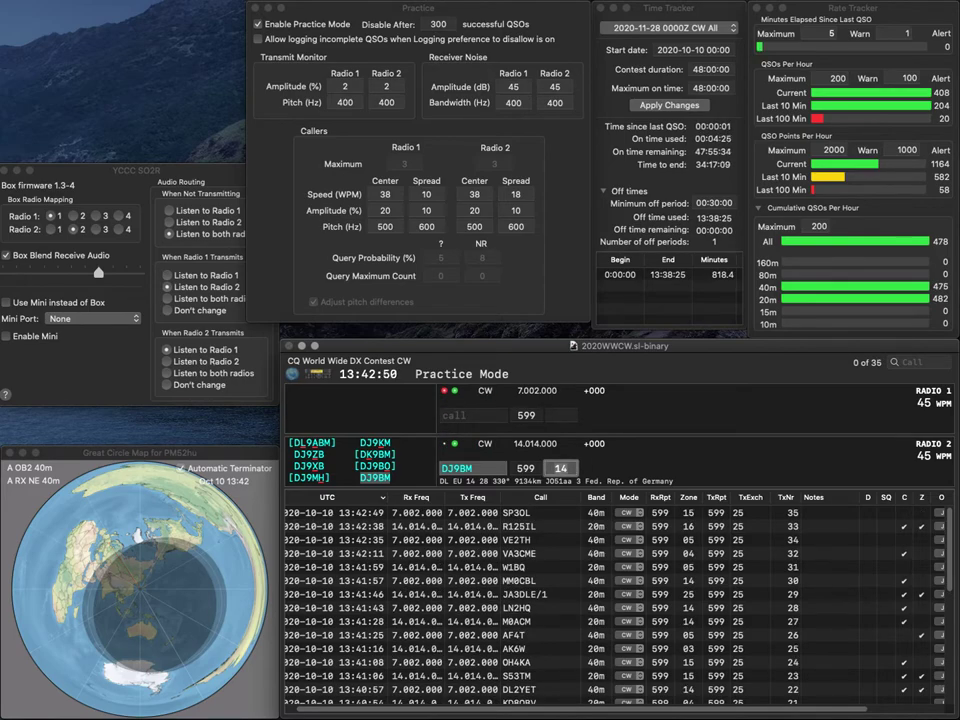
pyautogui.press('Return')
# Enter the Radio 1 caller, correct the call's prefix to make it PA7MDJ, and answer the station
pyautogui.write('JP')
pyautogui.write('7')
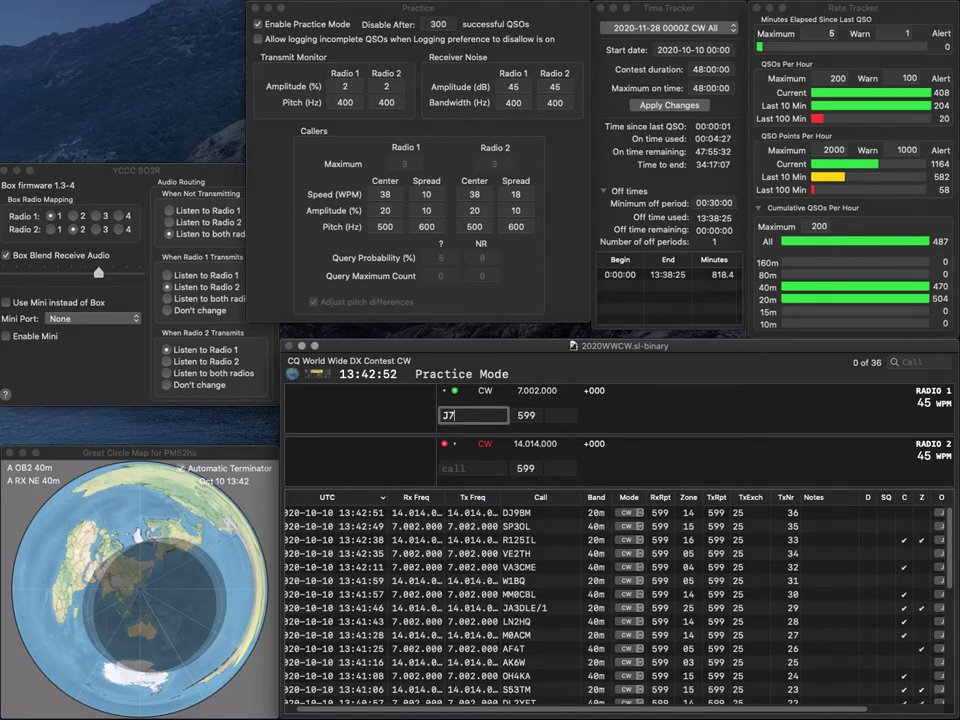
pyautogui.write('MDJ')
pyautogui.press('Left')
pyautogui.press('Left')
pyautogui.press('Left')
pyautogui.press('Left')
pyautogui.write('PA')
pyautogui.press('Left')
pyautogui.press('Left')
pyautogui.press('BackSpace')
pyautogui.press('Return')
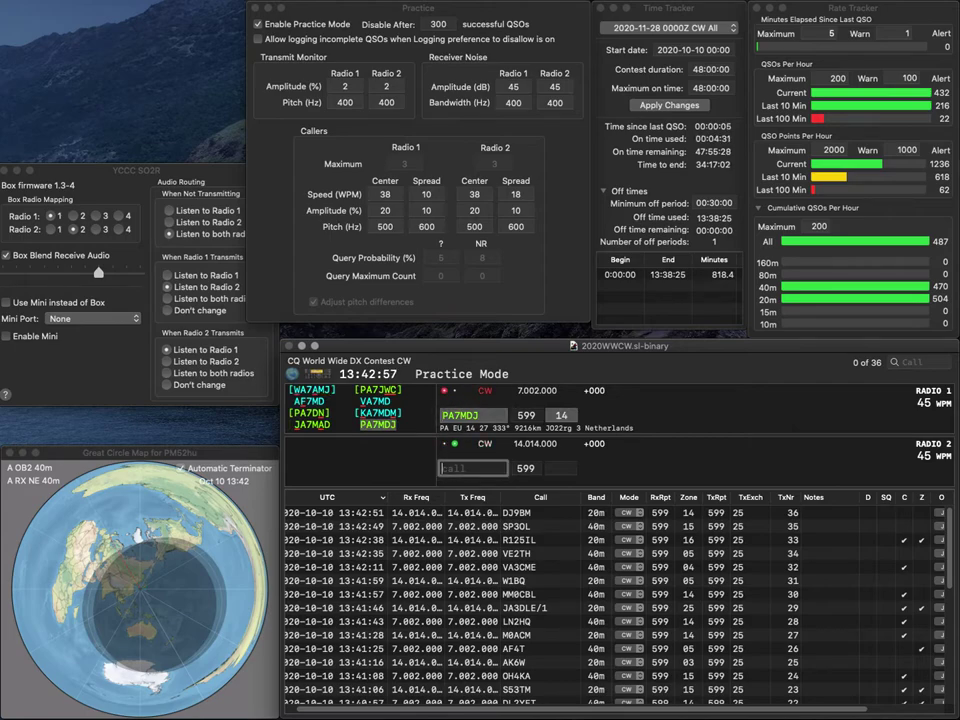
pyautogui.write('KU7T')
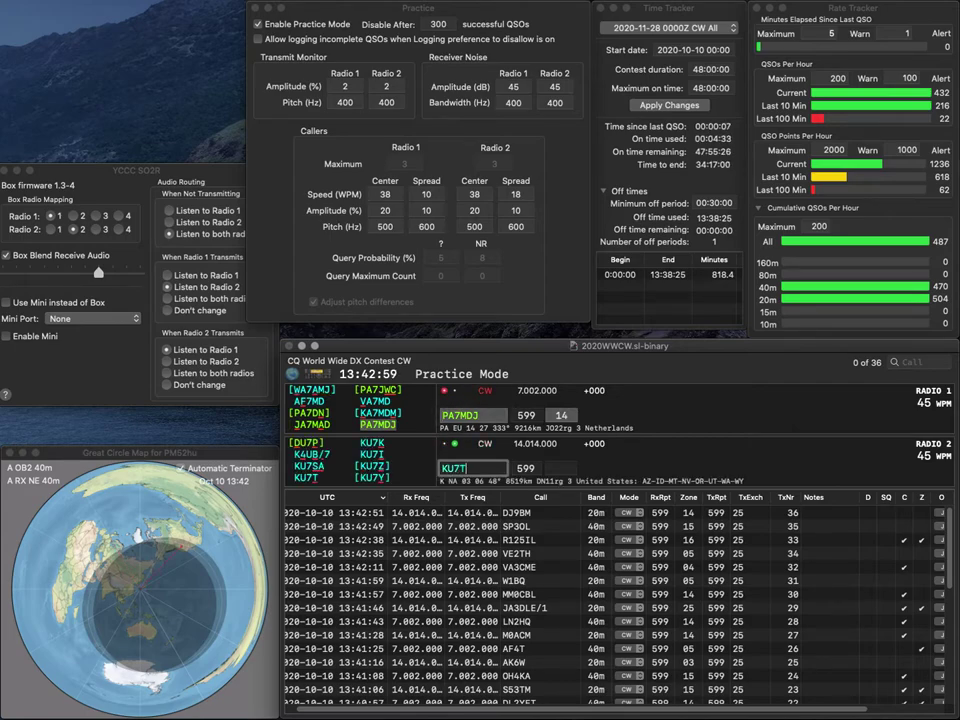
pyautogui.press('Return')
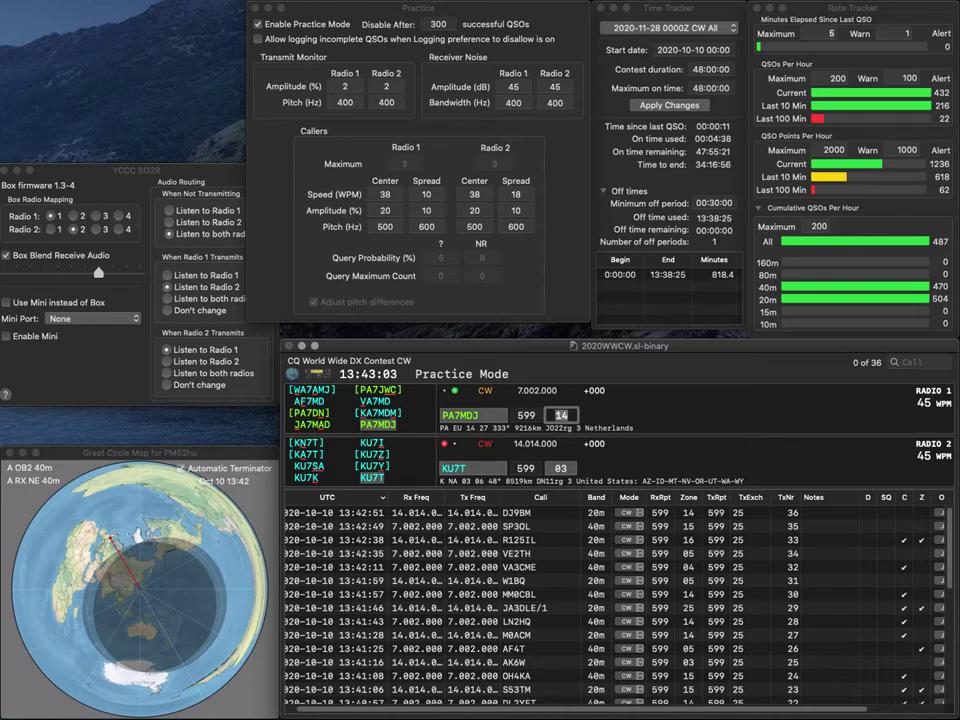
pyautogui.press('Return')
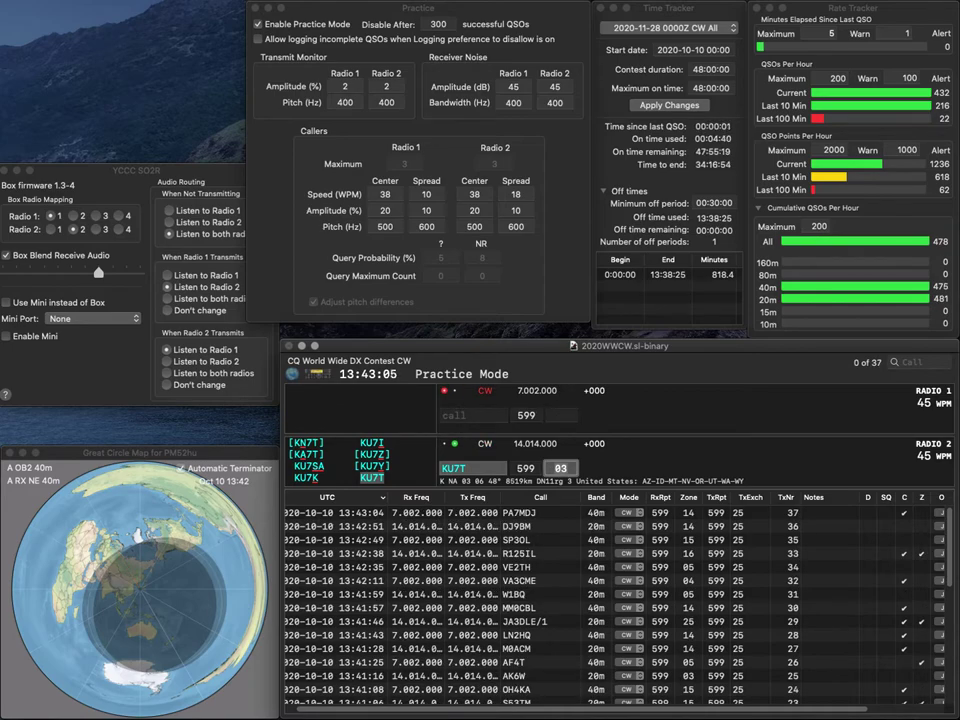
pyautogui.press('Return')
pyautogui.write('KH0WJ')
pyautogui.press('Return')
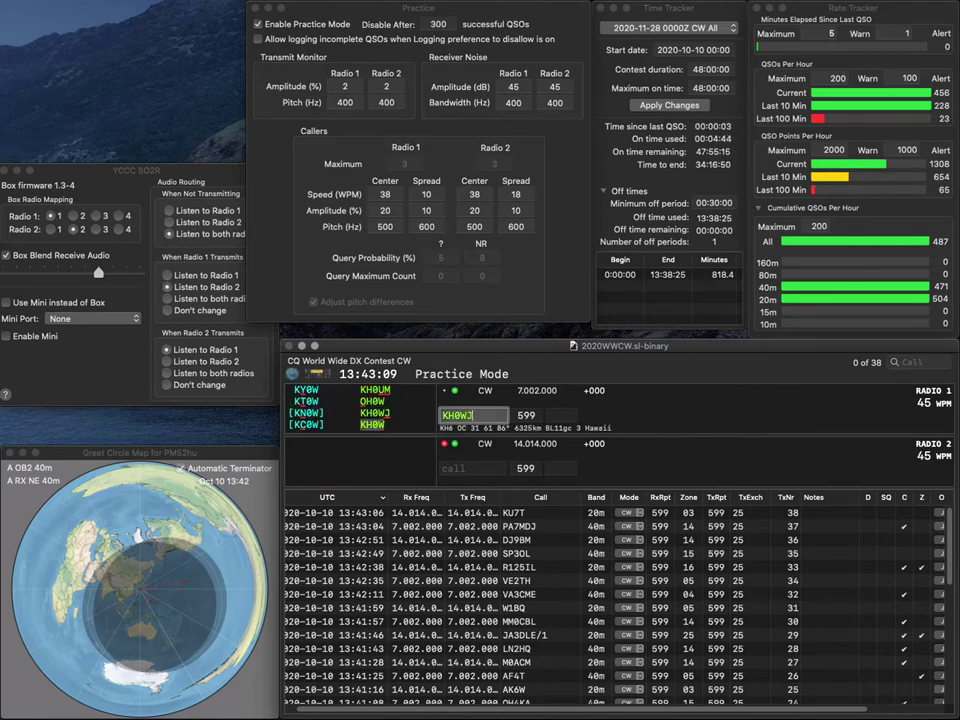
pyautogui.write('XX')
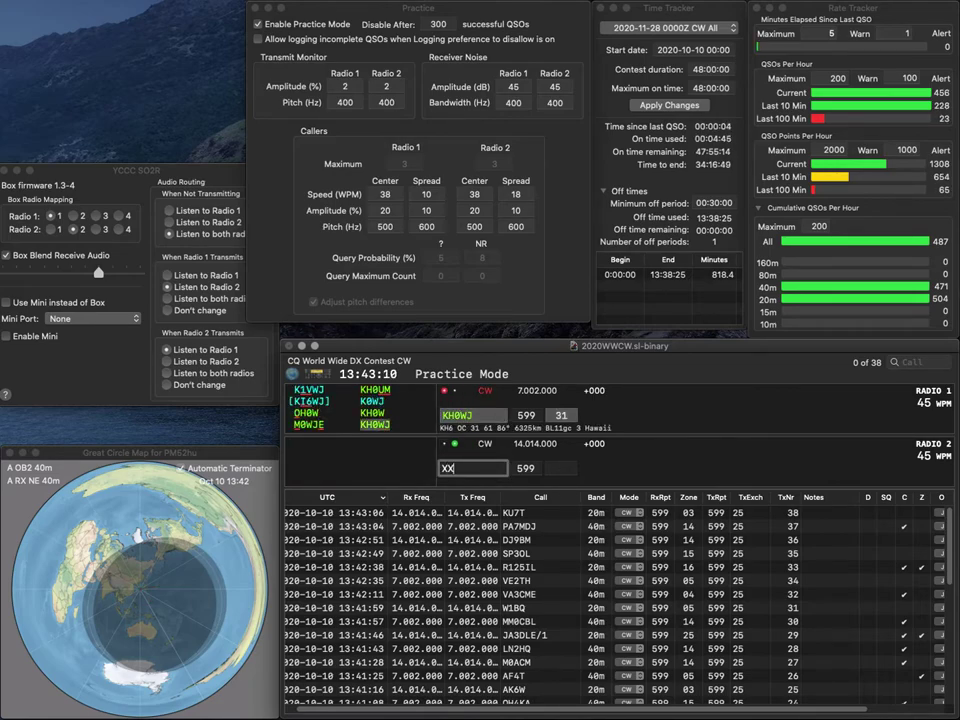
pyautogui.press('Return')
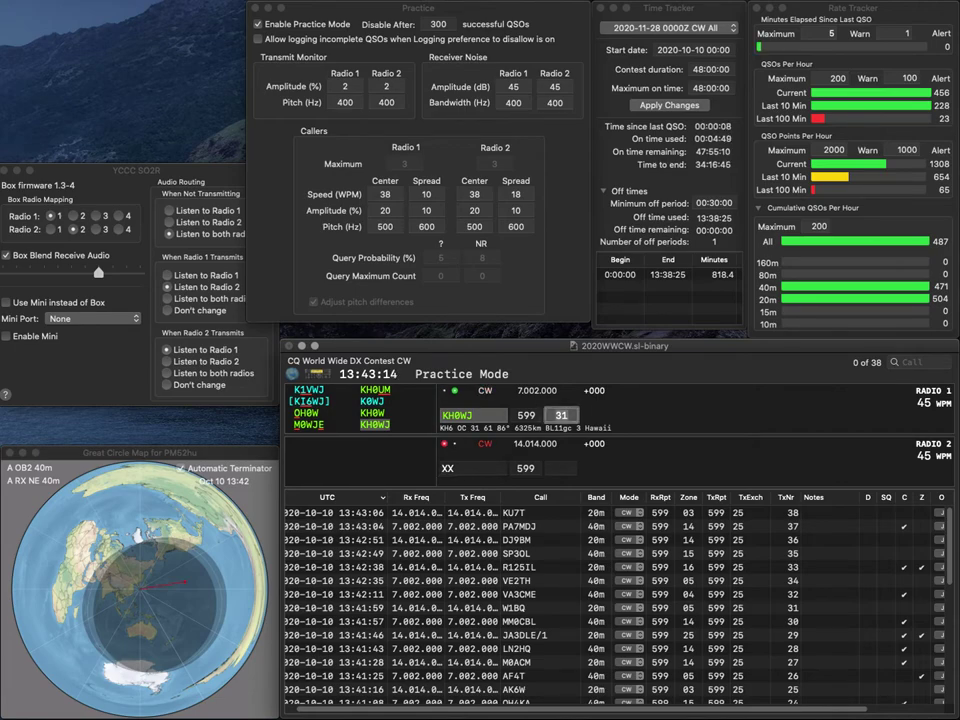
pyautogui.press('Return')
# Complete the partial Radio 2 call as S53XX, answer AF3Z on Radio 1, and log both contacts
pyautogui.write('S')
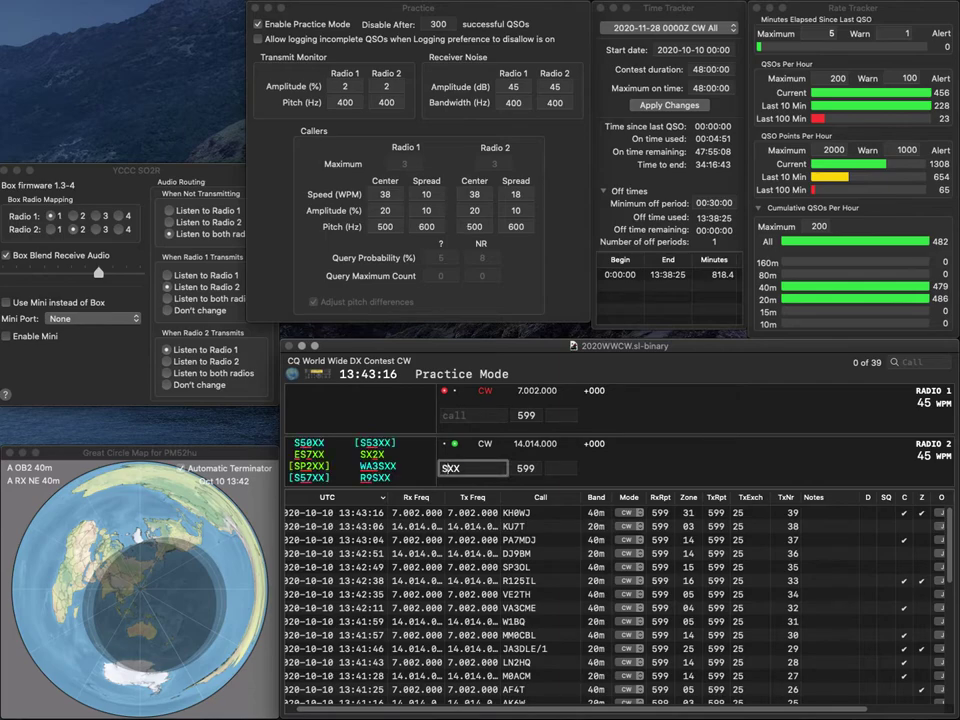
pyautogui.write('53')
pyautogui.press('Return')
pyautogui.write('AF3Z')
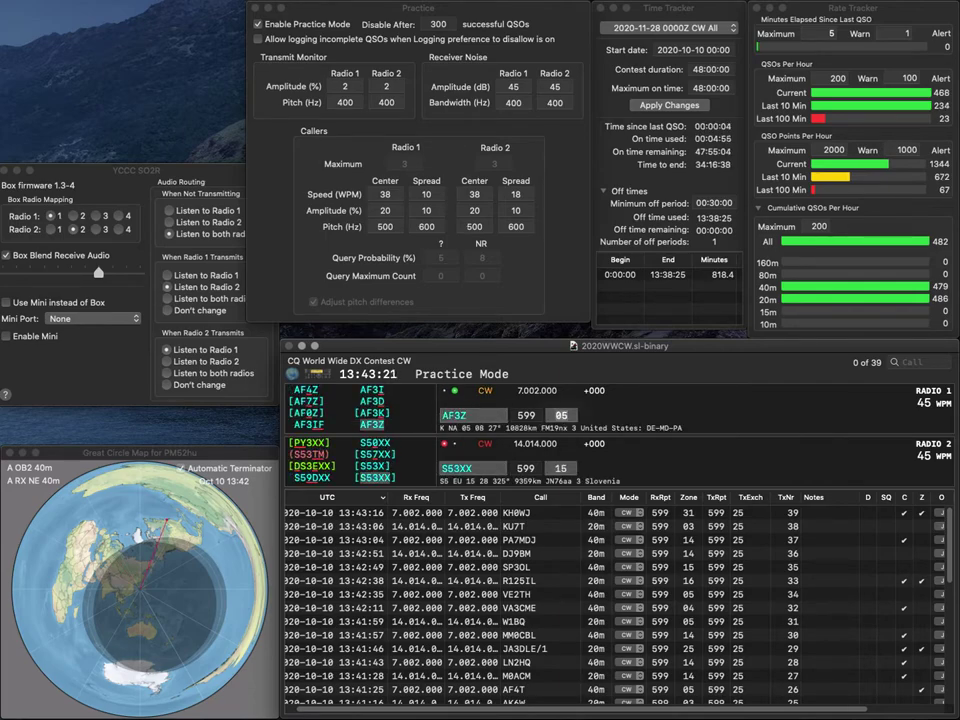
pyautogui.press('Return')
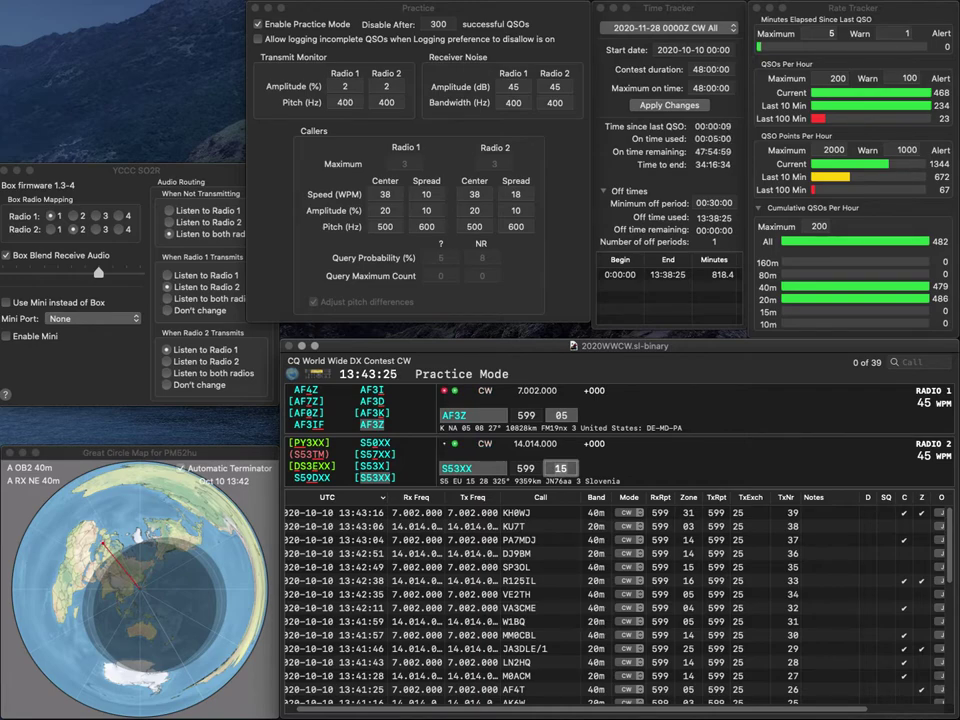
pyautogui.press('Return')
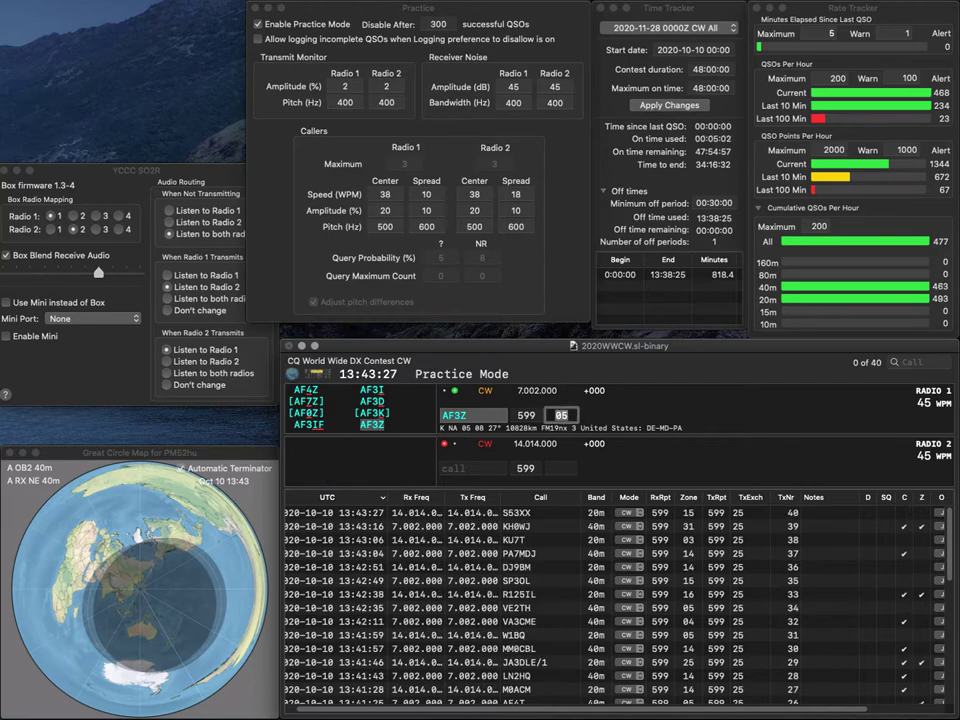
pyautogui.press('Return')
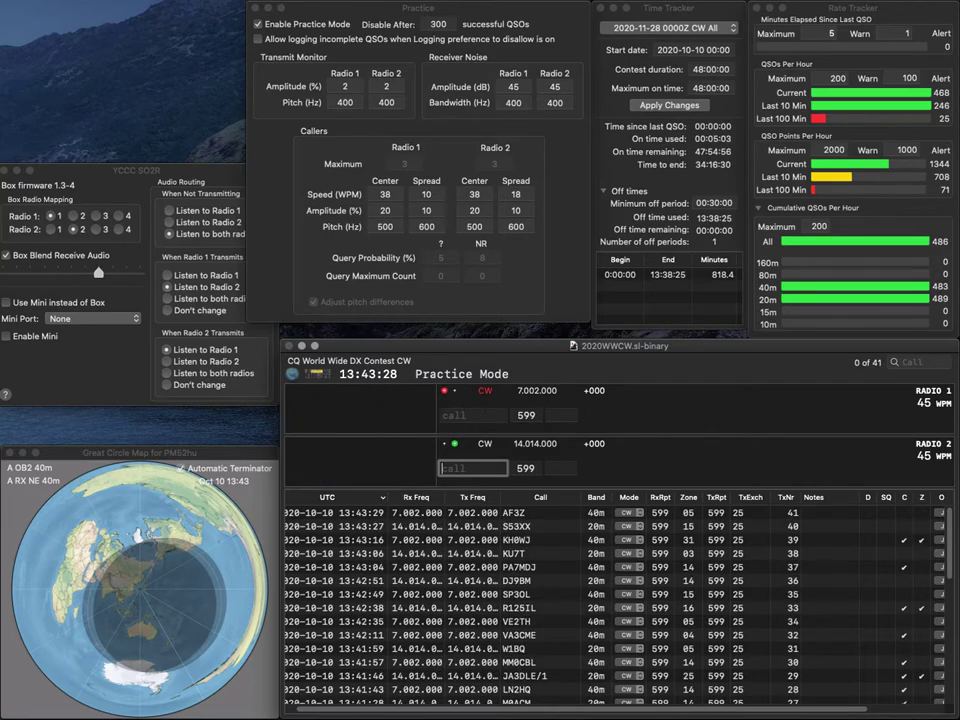
pyautogui.write('RD7D')
pyautogui.press('Return')
pyautogui.write('K8')
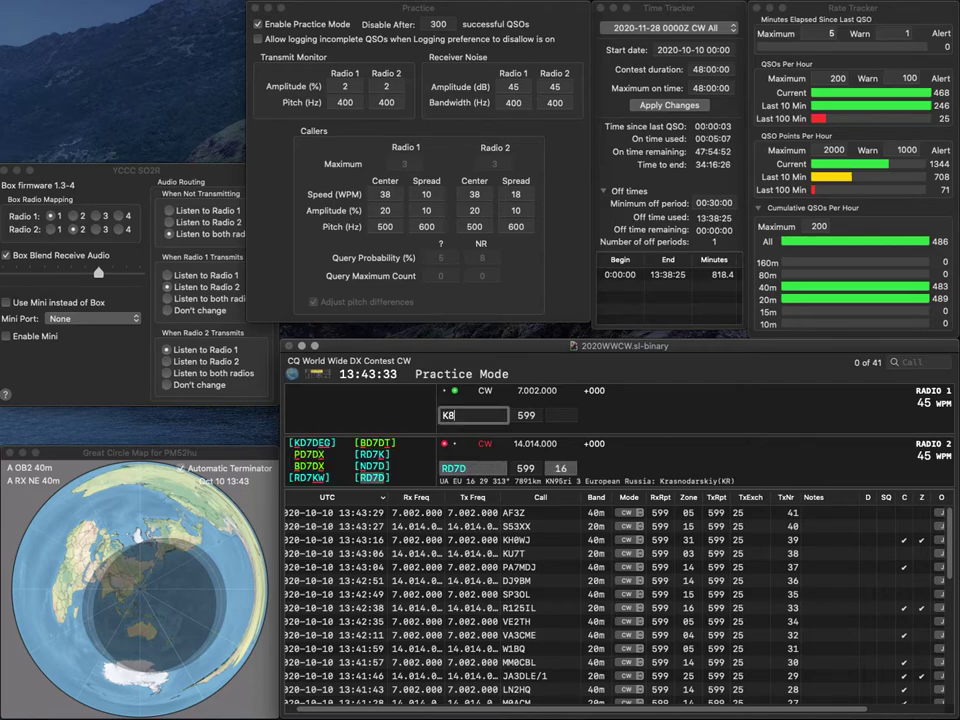
pyautogui.write('NXV')
pyautogui.press('Return')
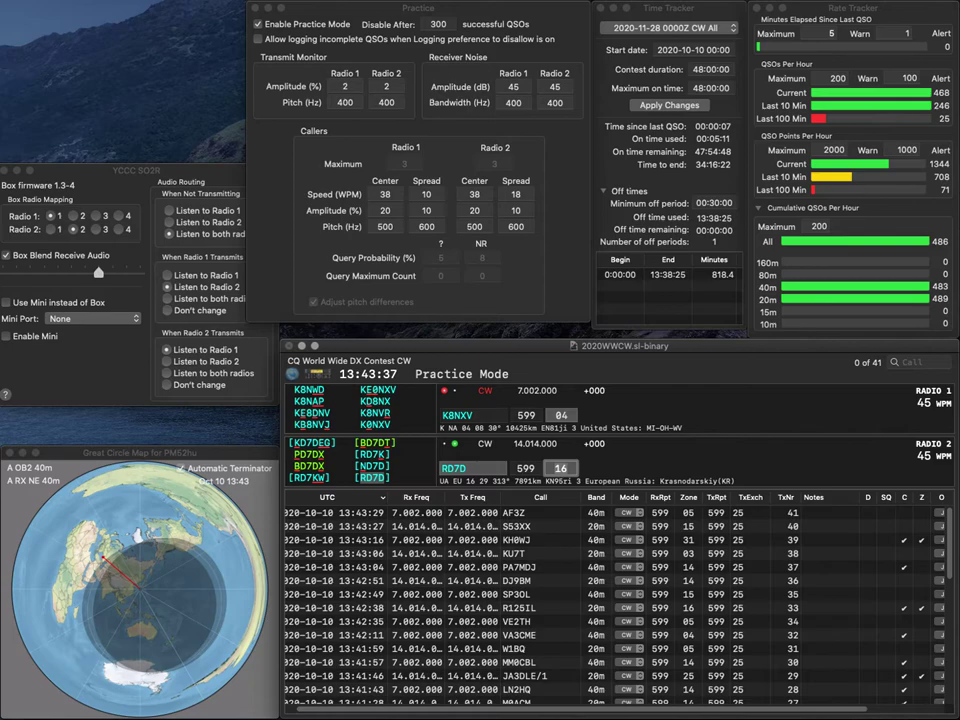
pyautogui.press('Return')
pyautogui.write('E0')
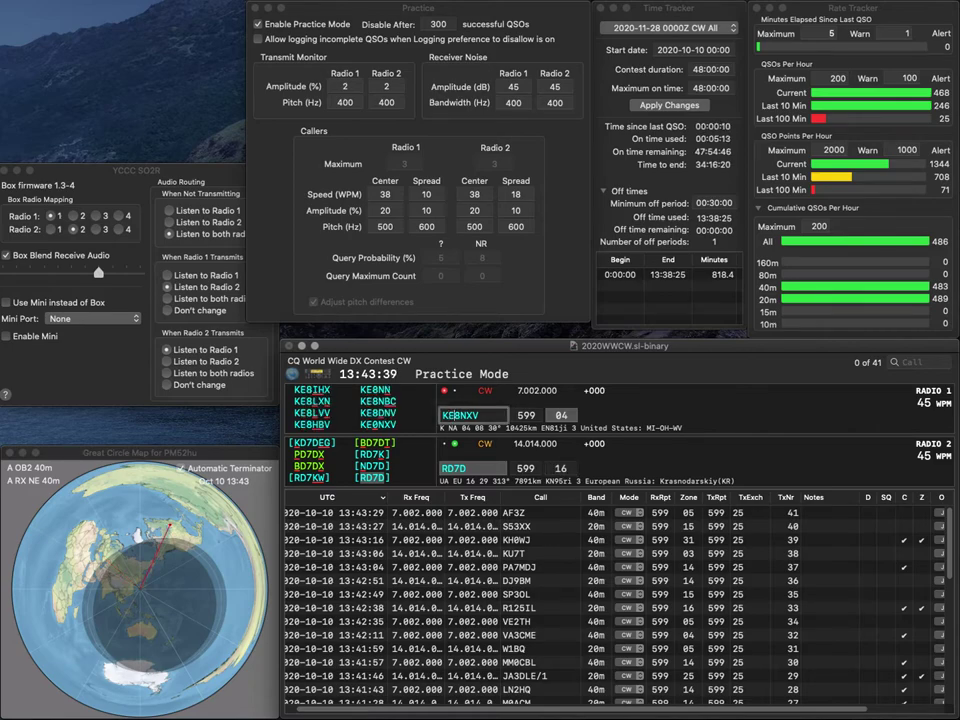
pyautogui.press('BackSpace')
pyautogui.press('BackSpace')
pyautogui.write('8')
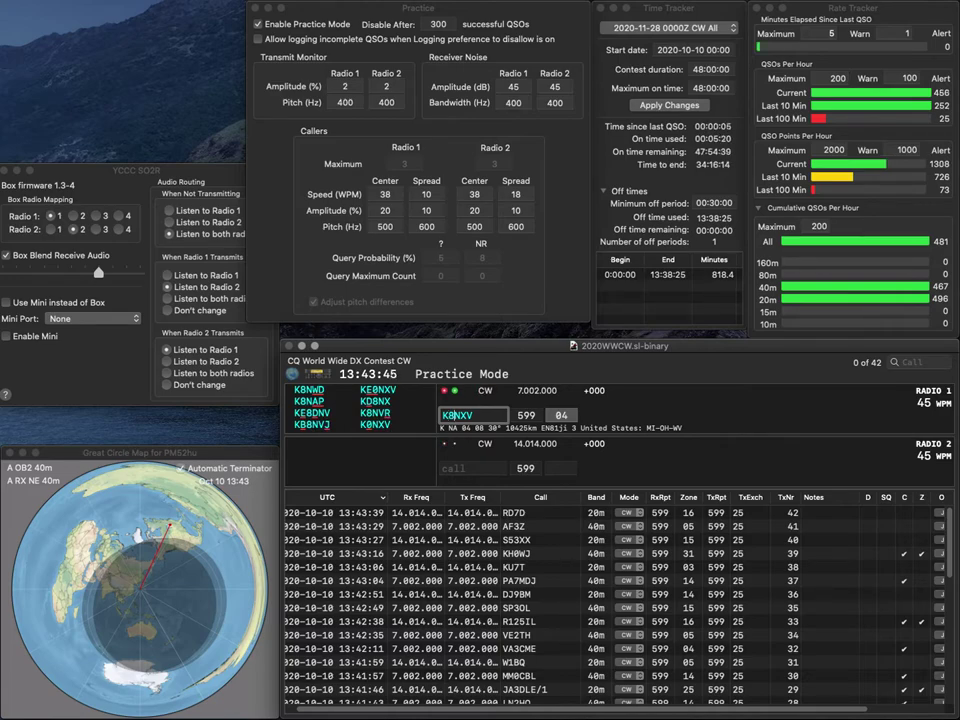
pyautogui.press('Left')
pyautogui.press('Left')
pyautogui.press('Left')
pyautogui.press('BackSpace')
pyautogui.write('0')
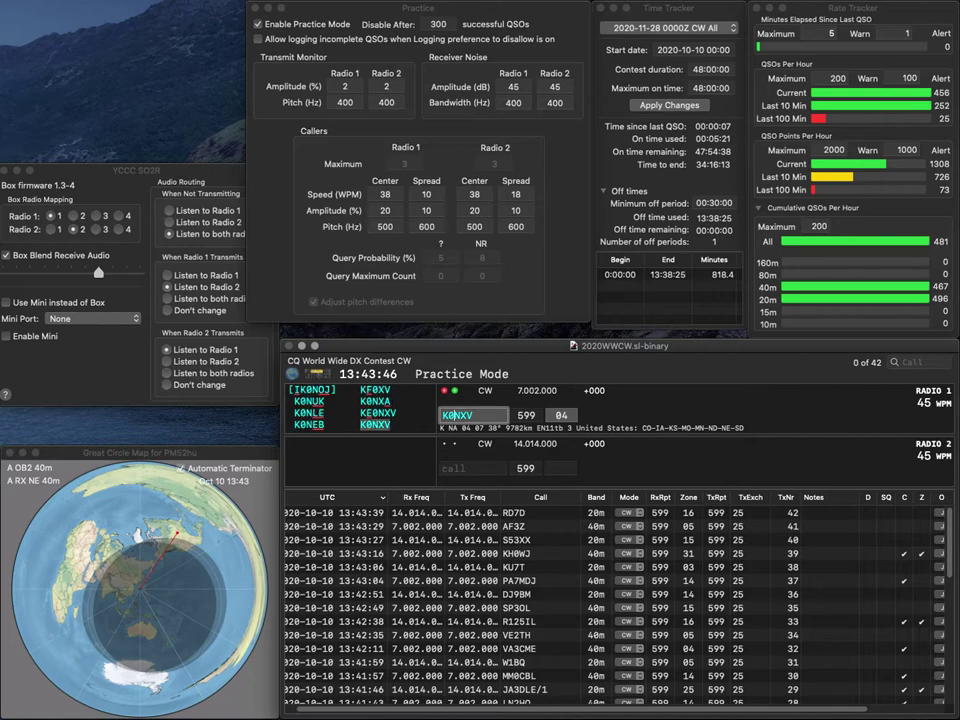
pyautogui.press('Return')
# Answer LX4A on Radio 2, and log K0NXV on Radio 1 and LX4A on Radio 2
pyautogui.write('LX4A')
pyautogui.press('Return')
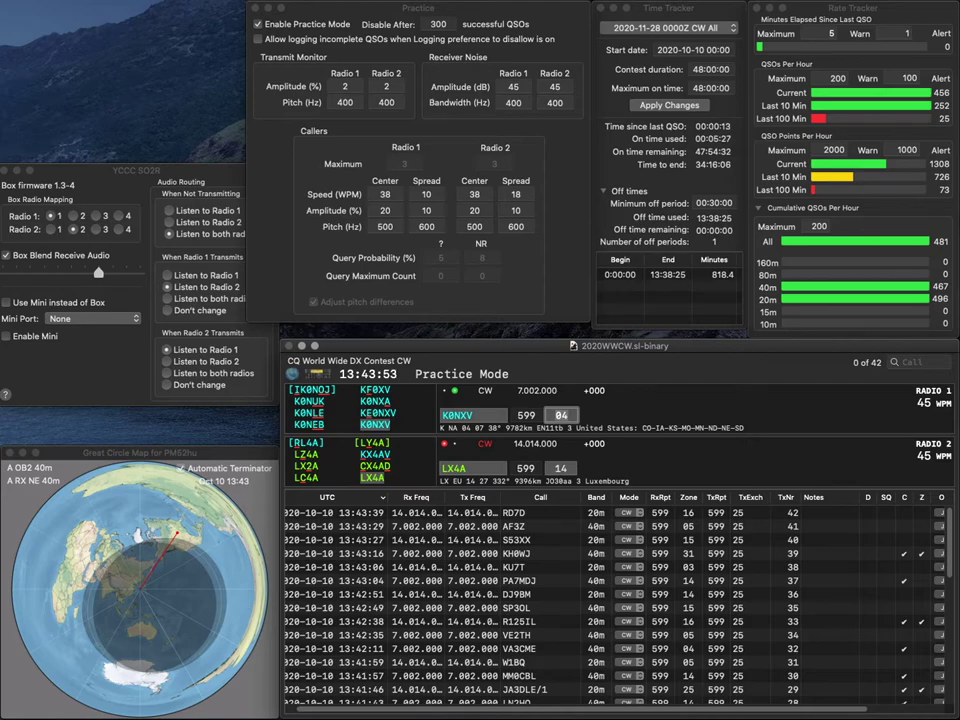
pyautogui.press('Return')
pyautogui.press('Return')
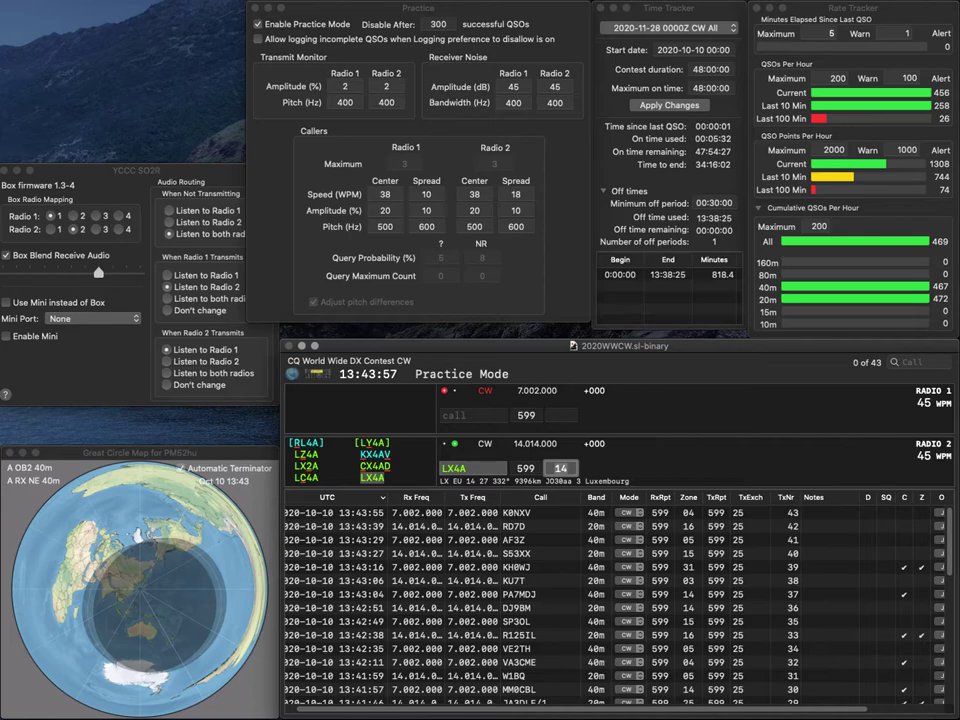
pyautogui.press('Return')
# Enter KD5KYX on Radio 1, correct its prefix to make it KB5KYX, and answer the station
pyautogui.write('KD5')
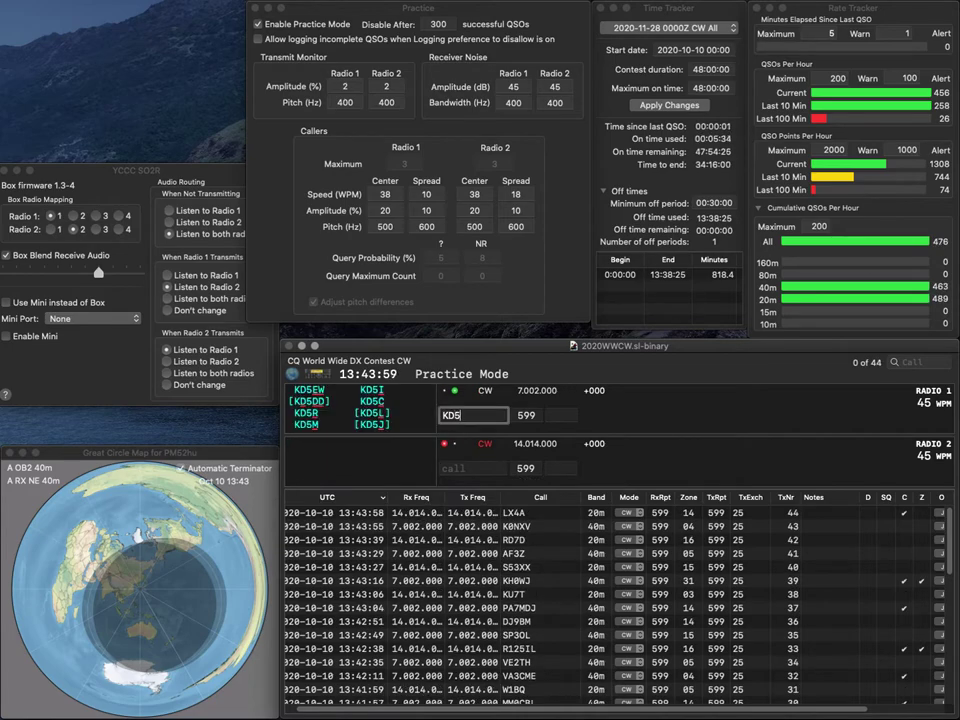
pyautogui.write('KYX')
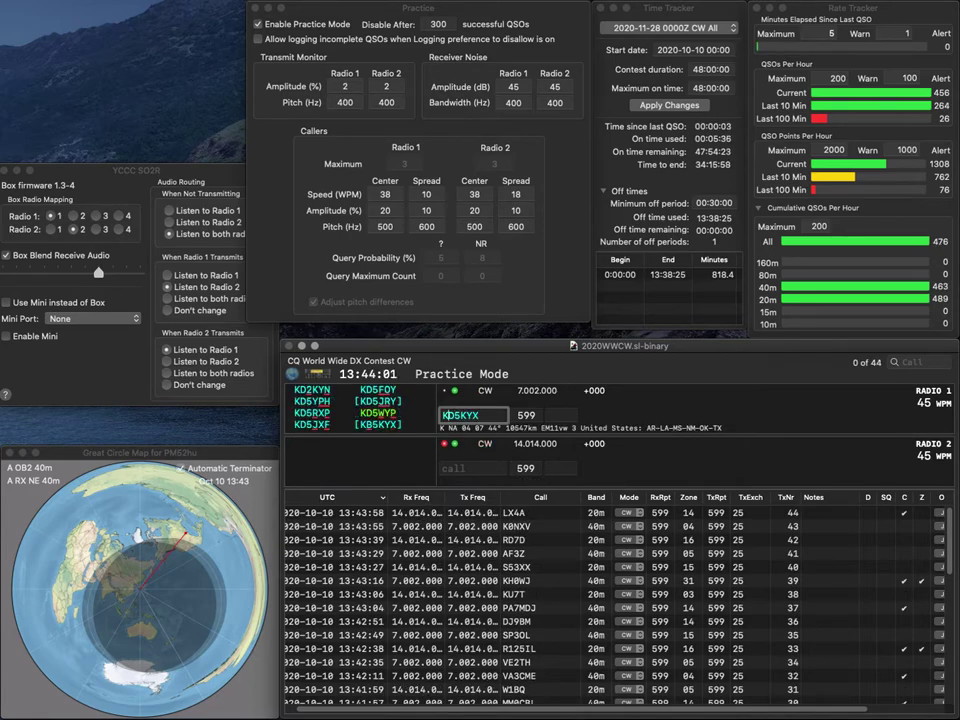
pyautogui.press('Delete')
pyautogui.write('B')
pyautogui.press('Return')
# Enter the partial call F4D on Radio 2, log KB5KYX on Radio 1, and answer the Radio 2 caller as F4BDG
pyautogui.write('DRF4')
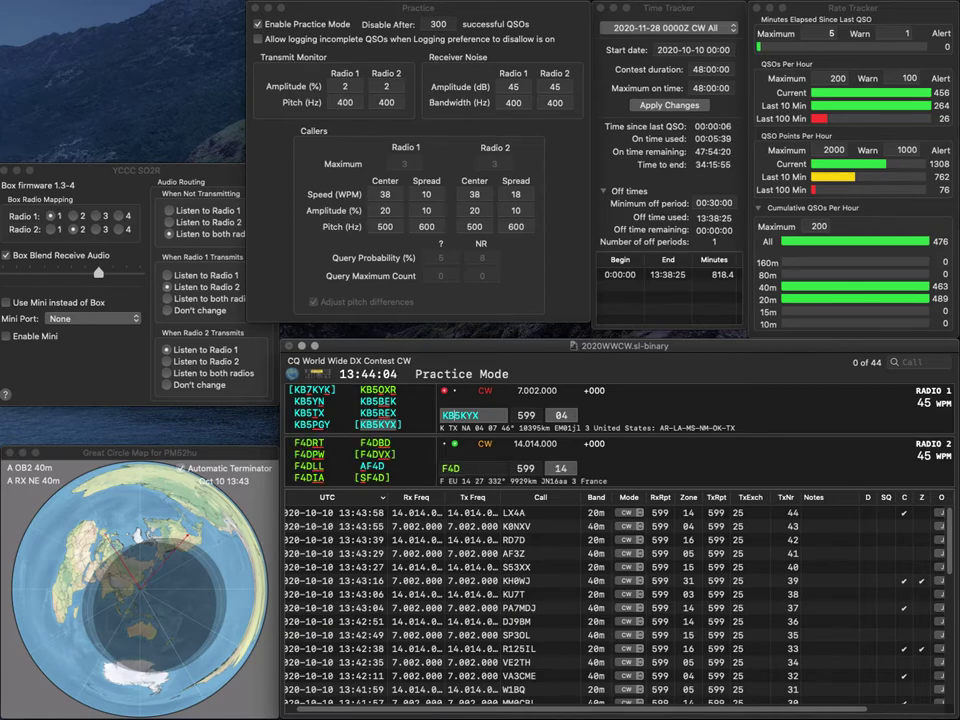
pyautogui.press('`')
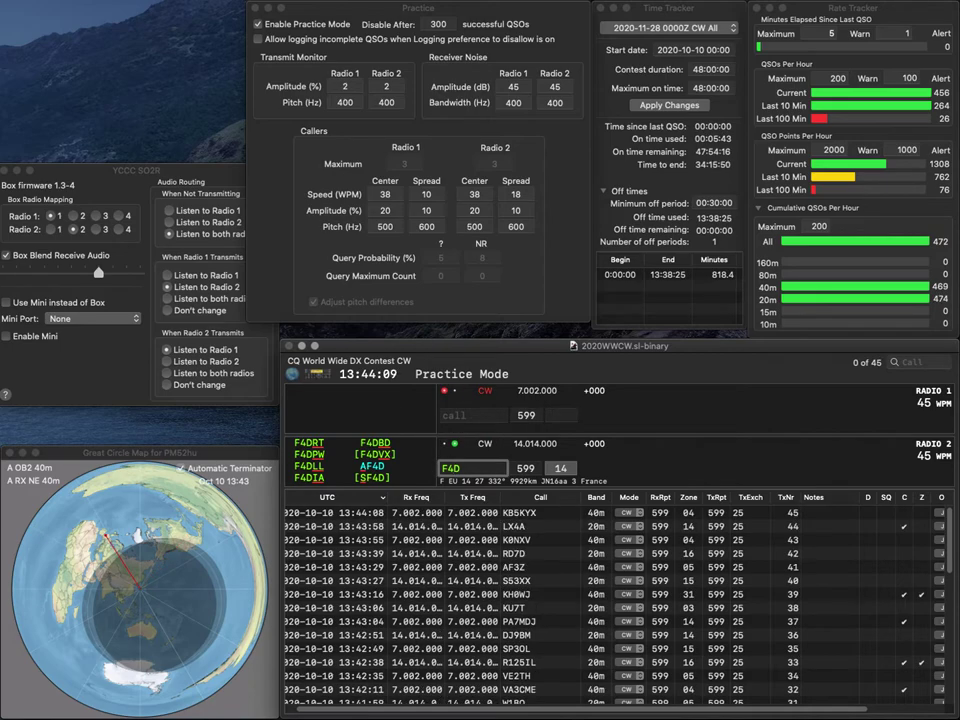
pyautogui.press('BackSpace')
pyautogui.write('BDG')
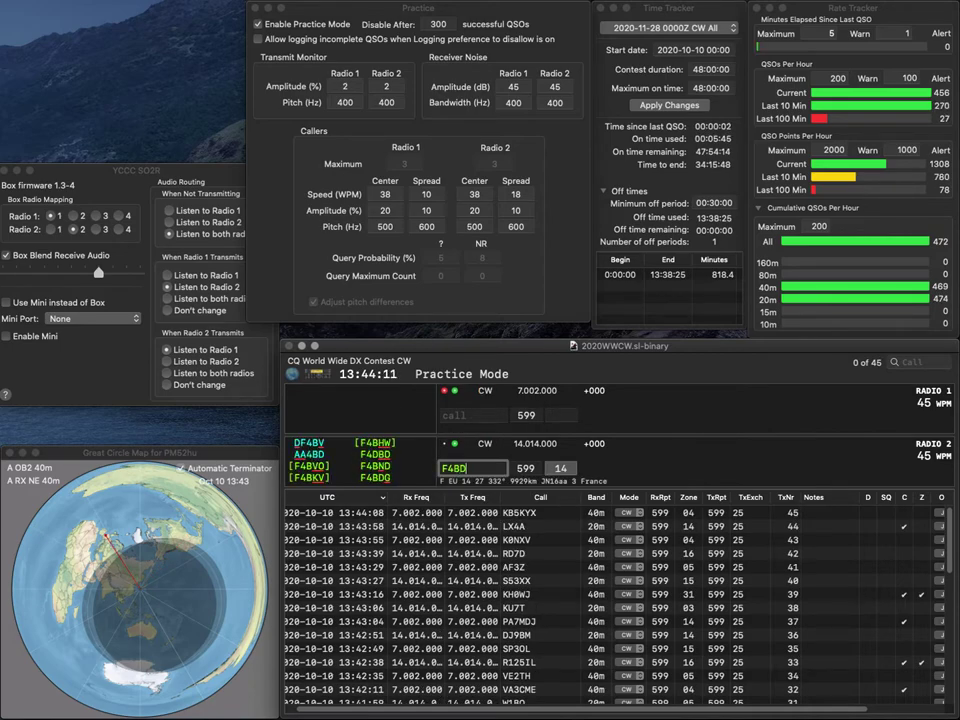
pyautogui.press('Return')
pyautogui.write('N')
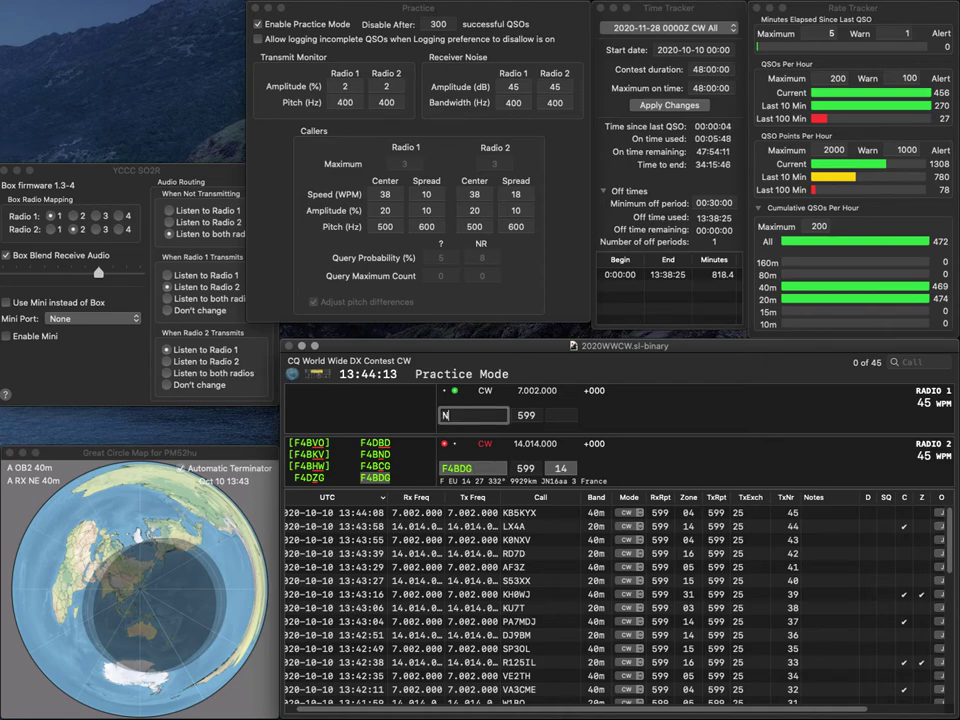
pyautogui.write('NQH')
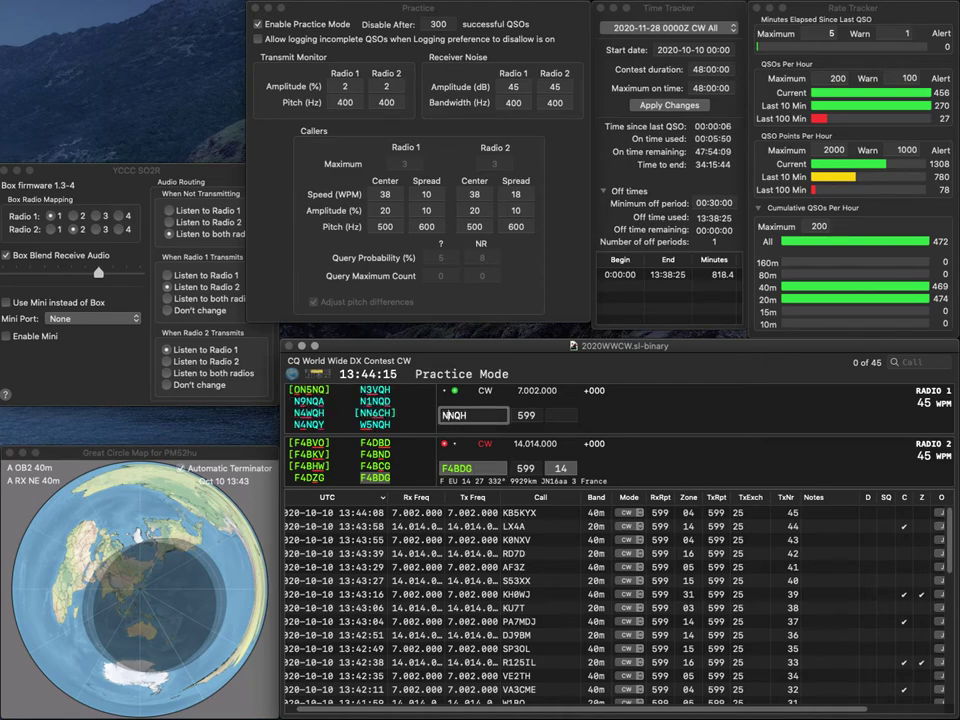
pyautogui.press('Left')
pyautogui.press('Left')
pyautogui.press('Left')
pyautogui.press('BackSpace')
pyautogui.write('W5')
pyautogui.press('Return')
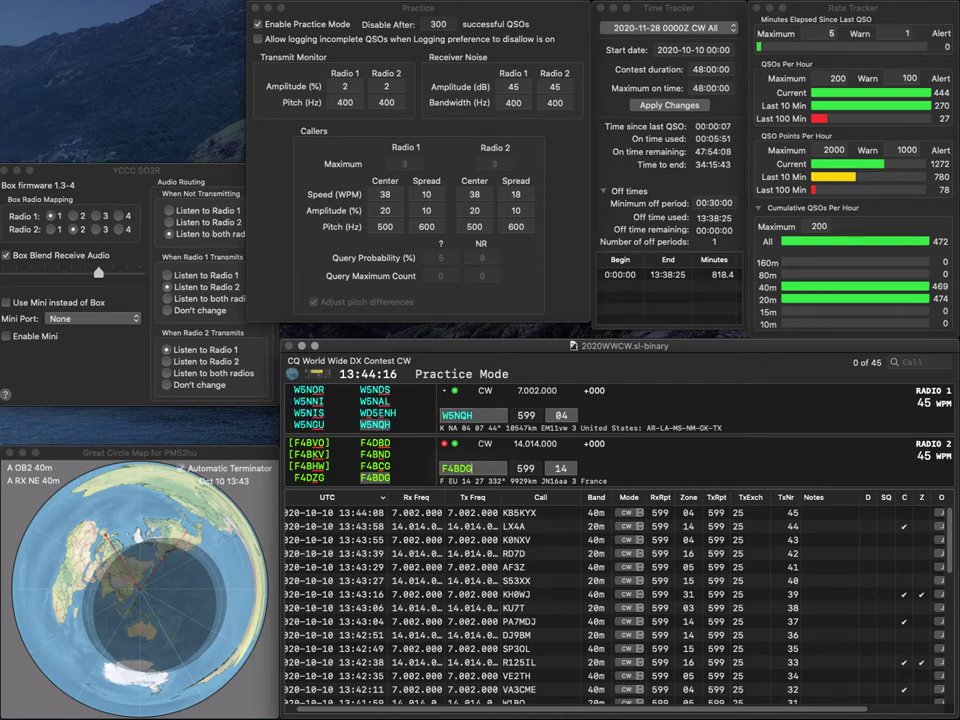
pyautogui.press('Tab')
pyautogui.press('Tab')
pyautogui.press('Return')
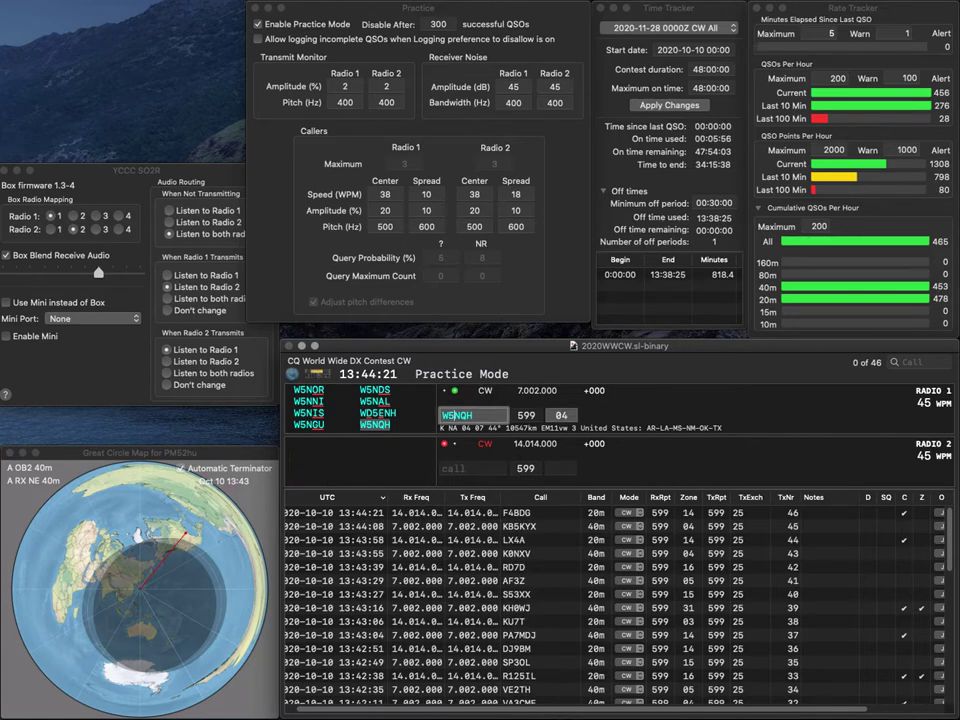
pyautogui.press('Return')
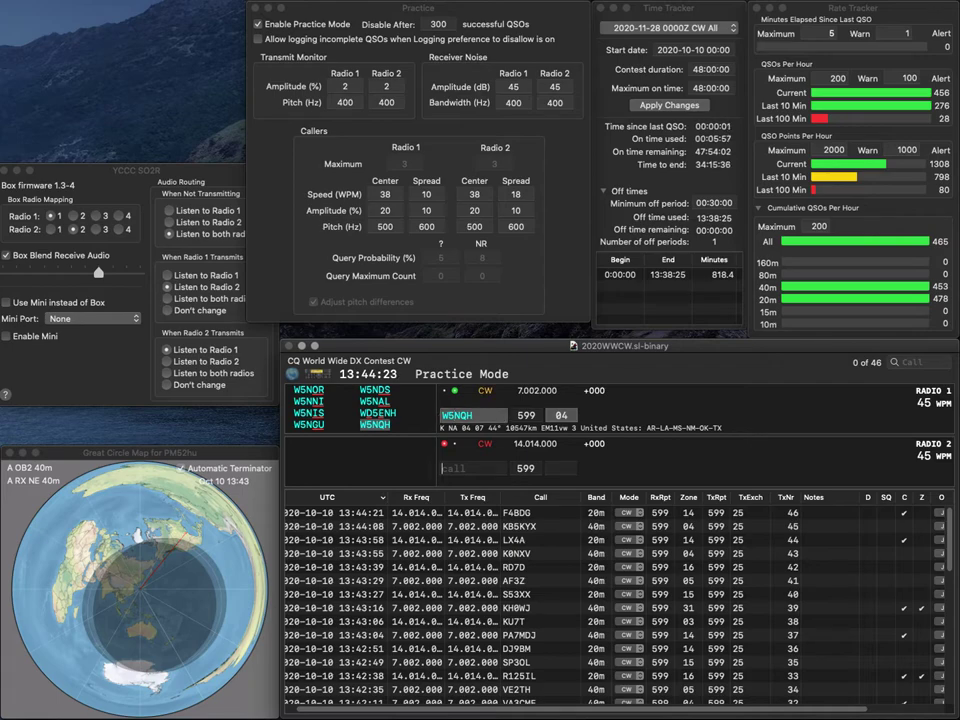
pyautogui.write('KN4URX')
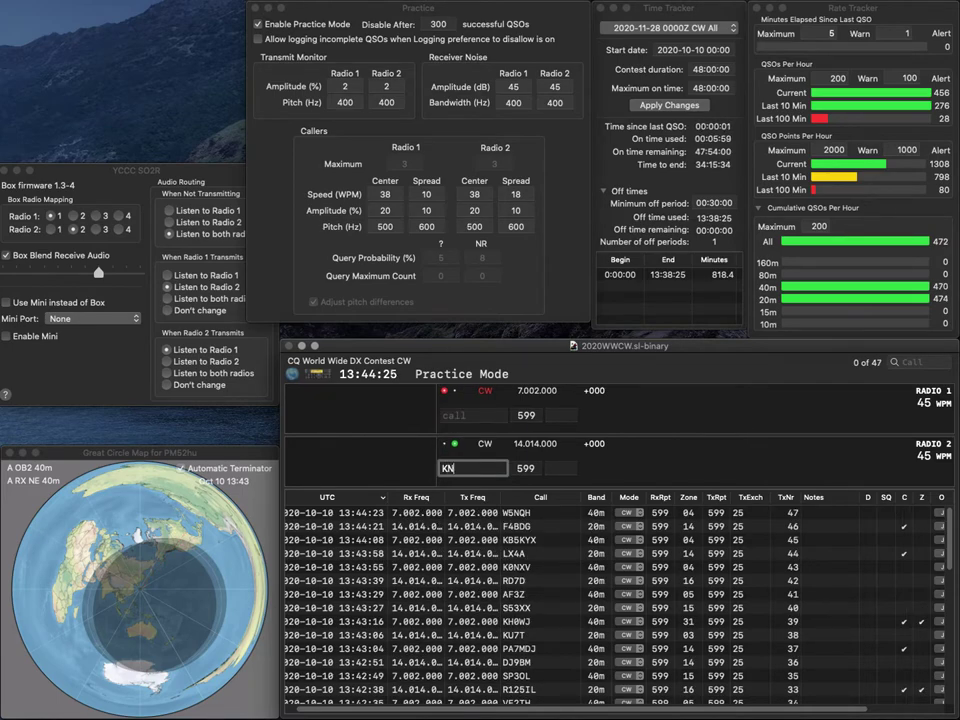
pyautogui.press('Return')
pyautogui.write('IK2AIT')
pyautogui.press('Return')
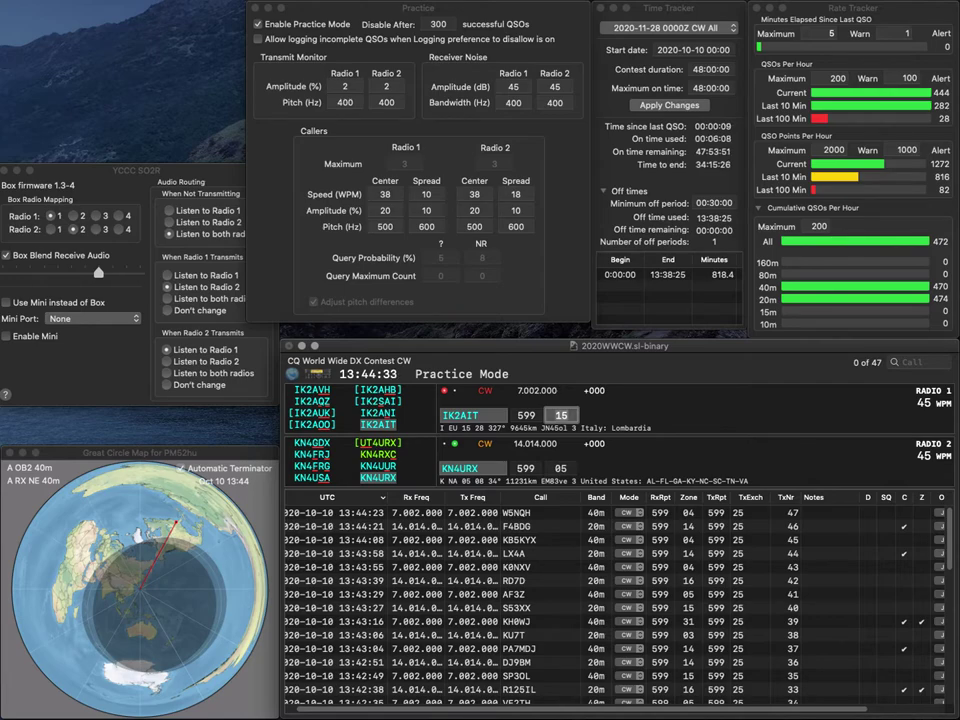
pyautogui.press('Return')
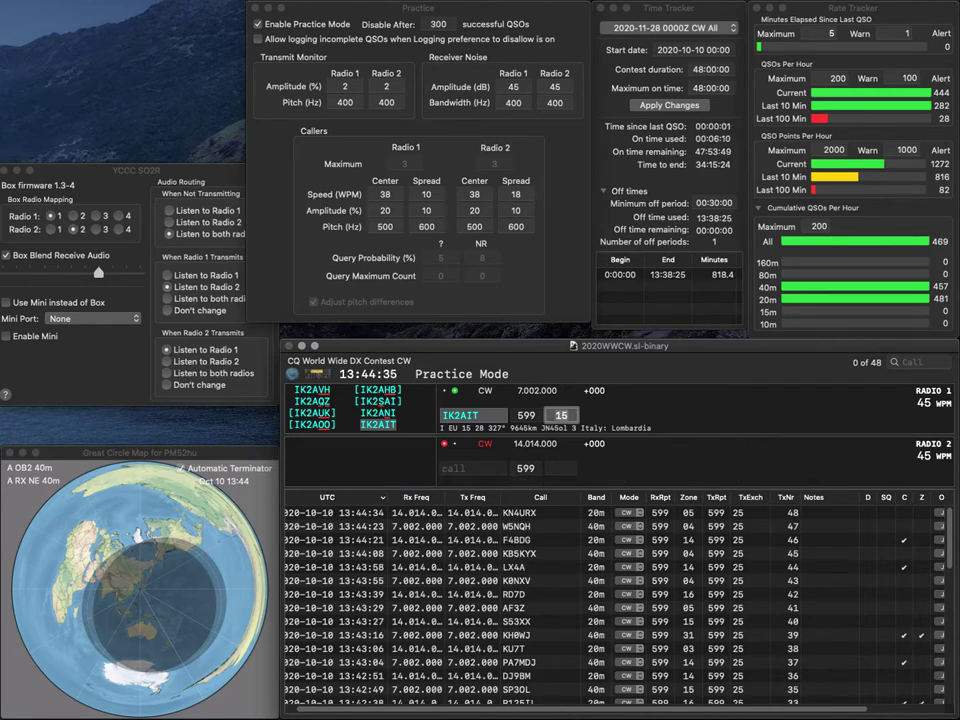
pyautogui.press('Return')
# Send the partial calls 2XZ on Radio 2 and DXT on Radio 1
pyautogui.write('2XZ')
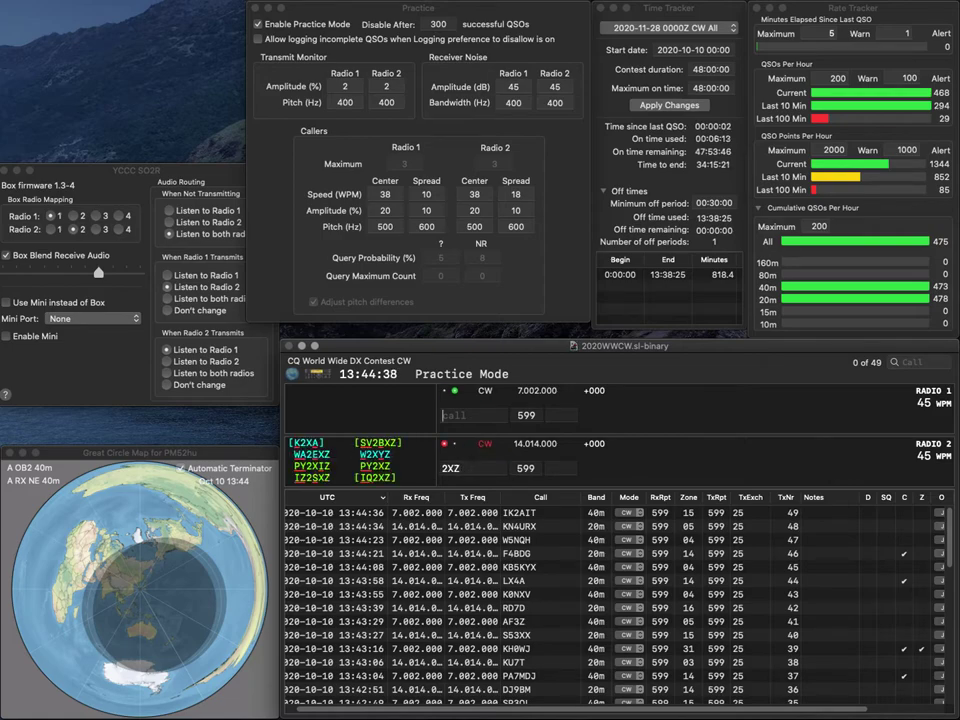
pyautogui.write('DX')
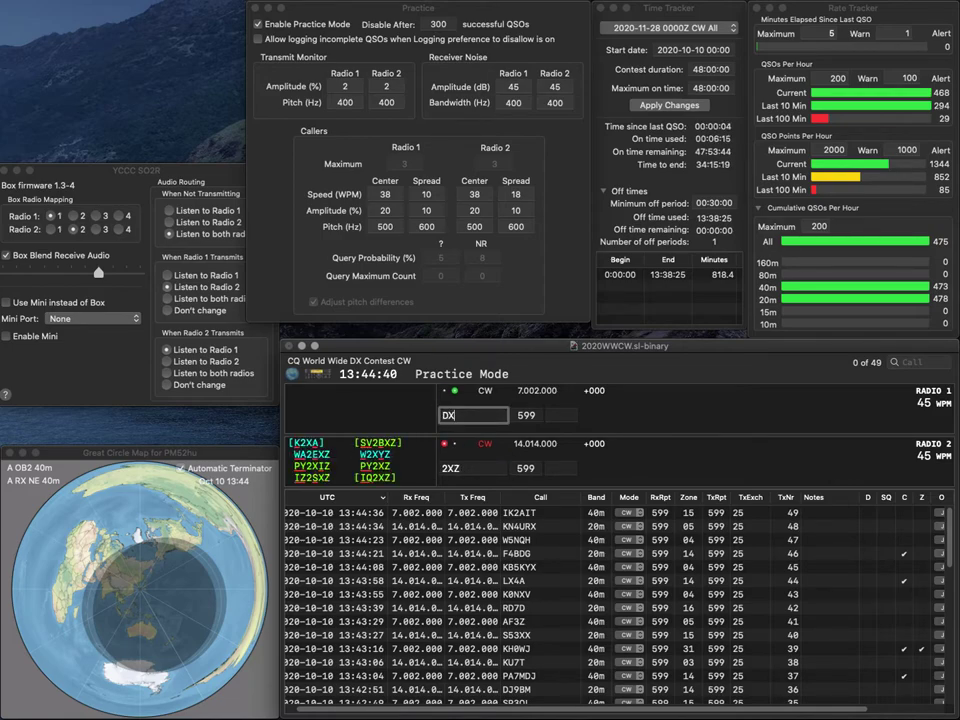
pyautogui.write('T')
pyautogui.press('Tab')
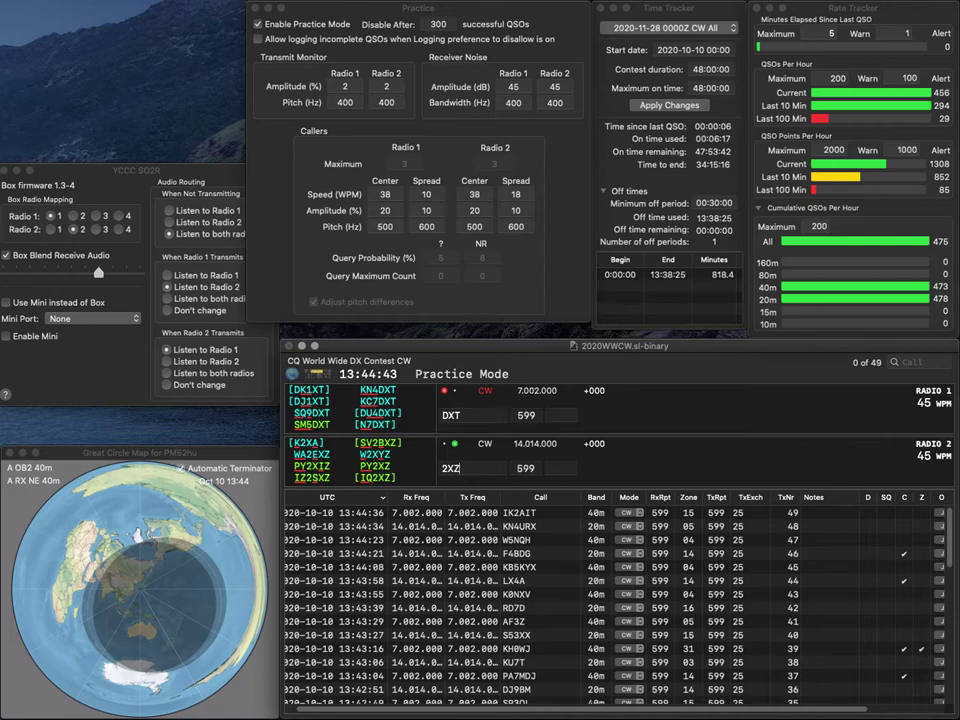
# Complete the partial calls as DF3XZ on Radio 2 and SM5DXT on Radio 1, and answer both stations
pyautogui.write('DF3')
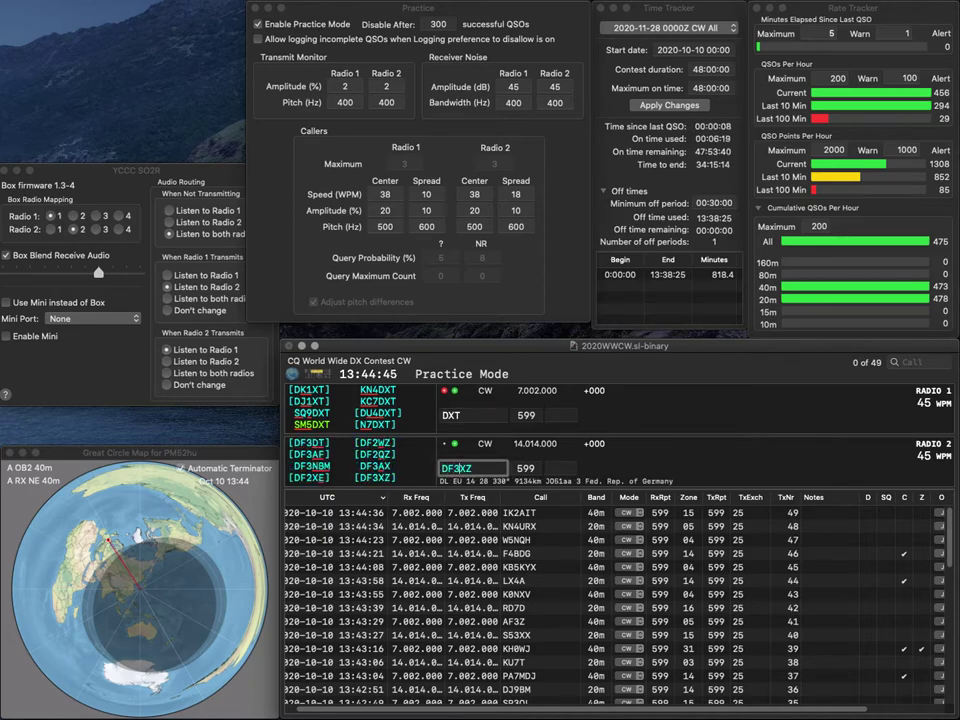
pyautogui.press('Delete')
pyautogui.write('3')
pyautogui.press('Return')
pyautogui.click(446, 415)
pyautogui.write('SM5')
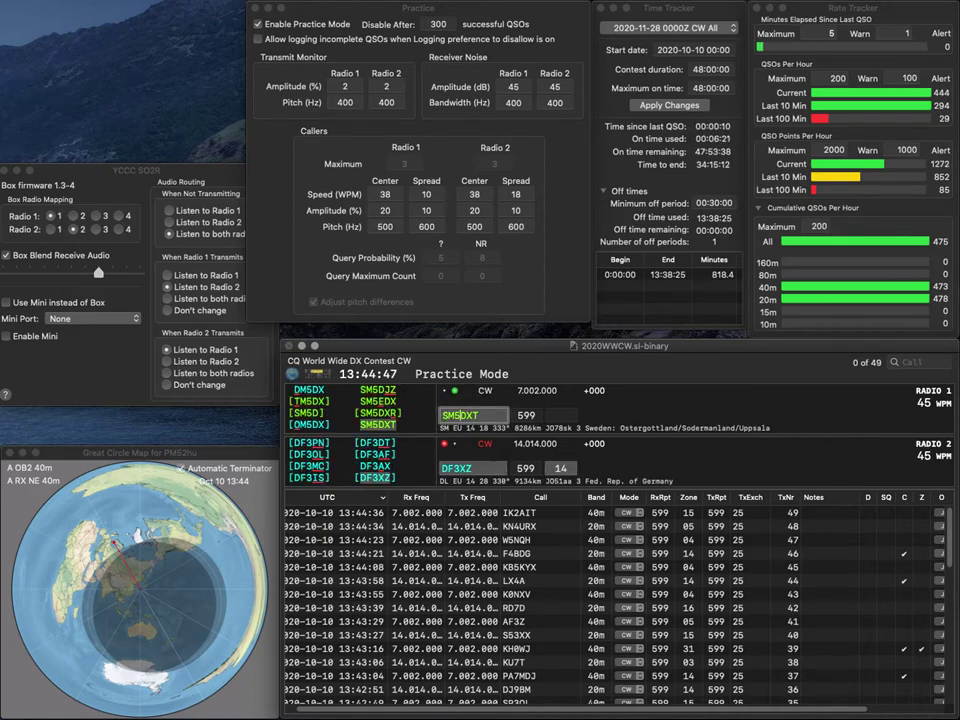
pyautogui.press('Return')
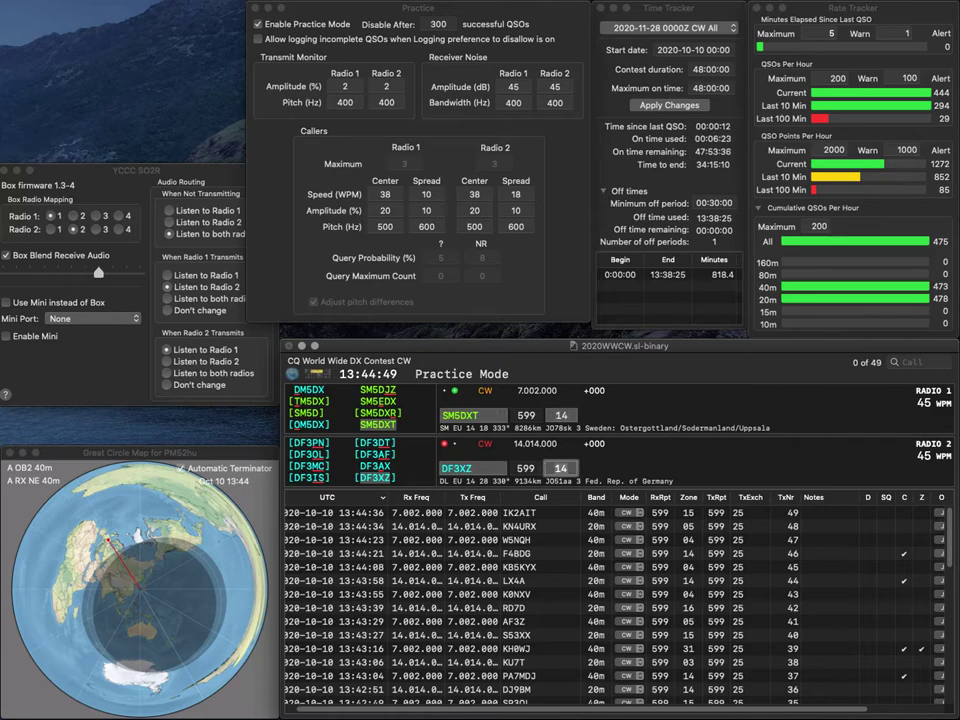
pyautogui.click(561, 415)
pyautogui.press('Return')
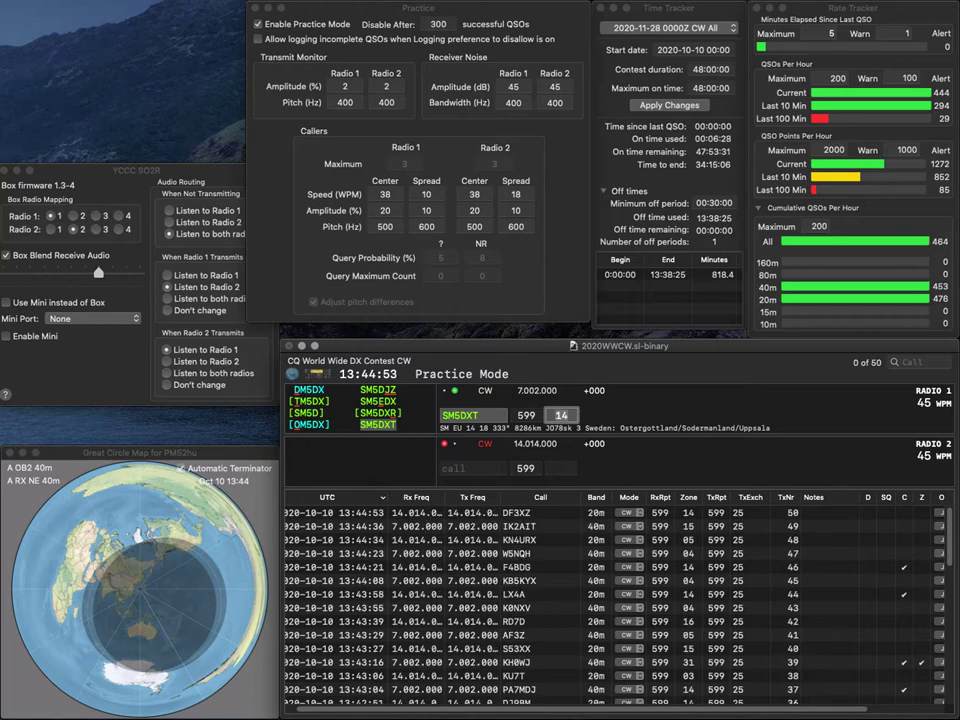
pyautogui.press('Return')
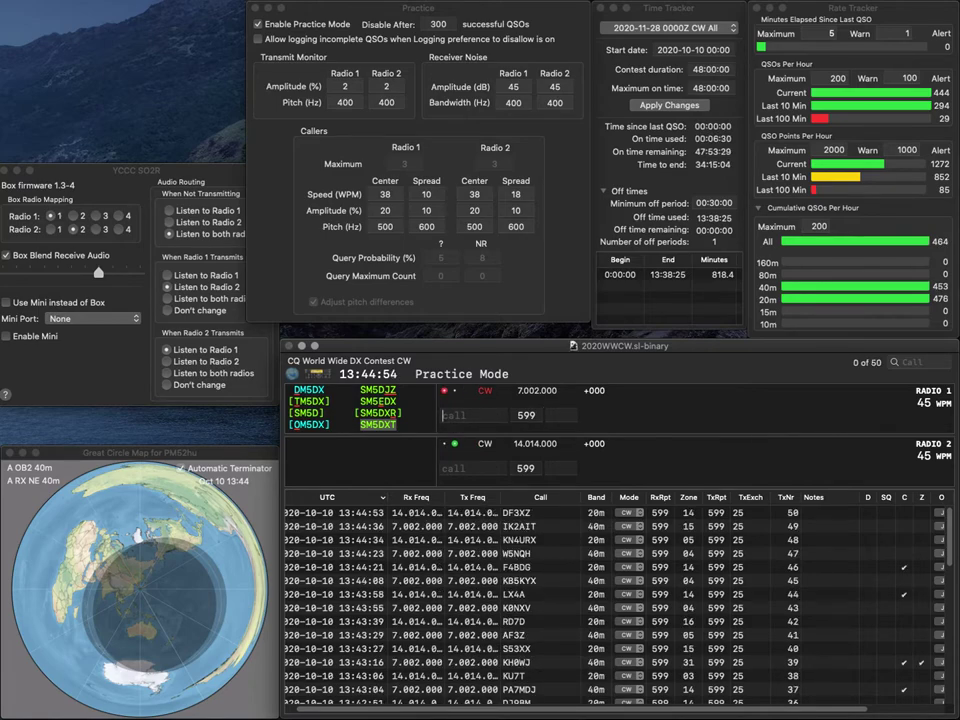
# Send the partial call YB on Radio 2, and answer and log RV1OM on Radio 1
pyautogui.write('YB')
pyautogui.press('Return')
pyautogui.write('RV1')
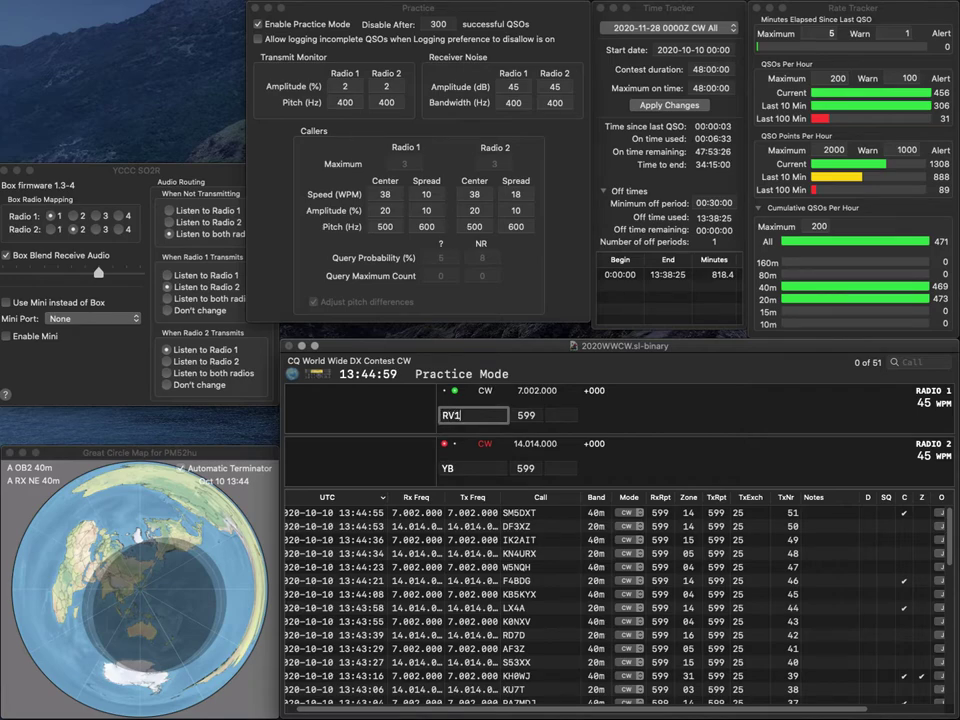
pyautogui.write('OM')
pyautogui.press('Return')
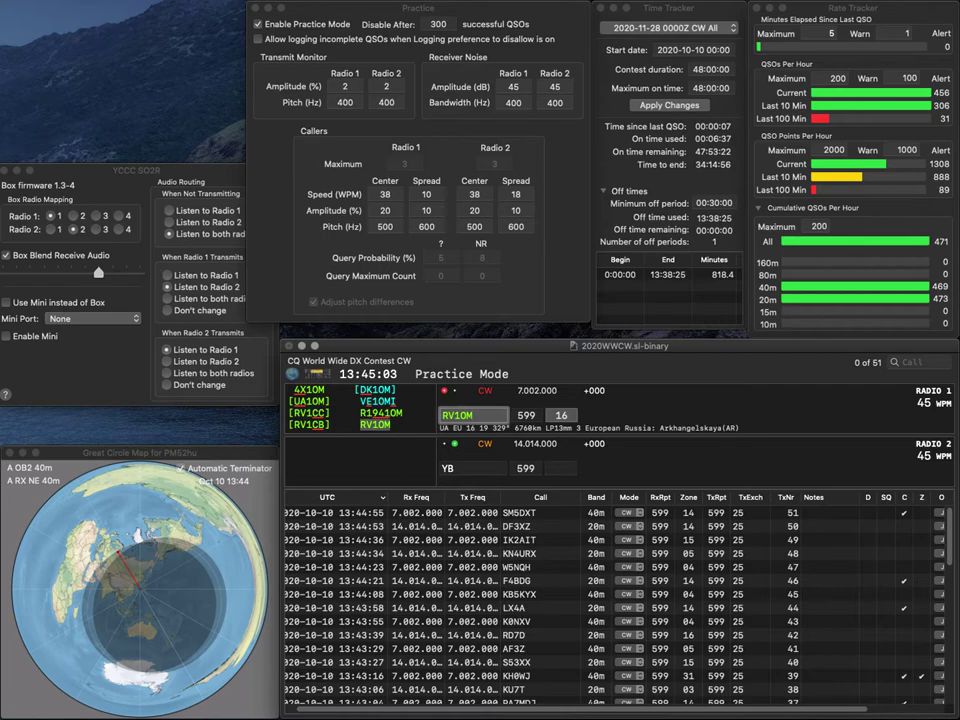
pyautogui.press('Return')
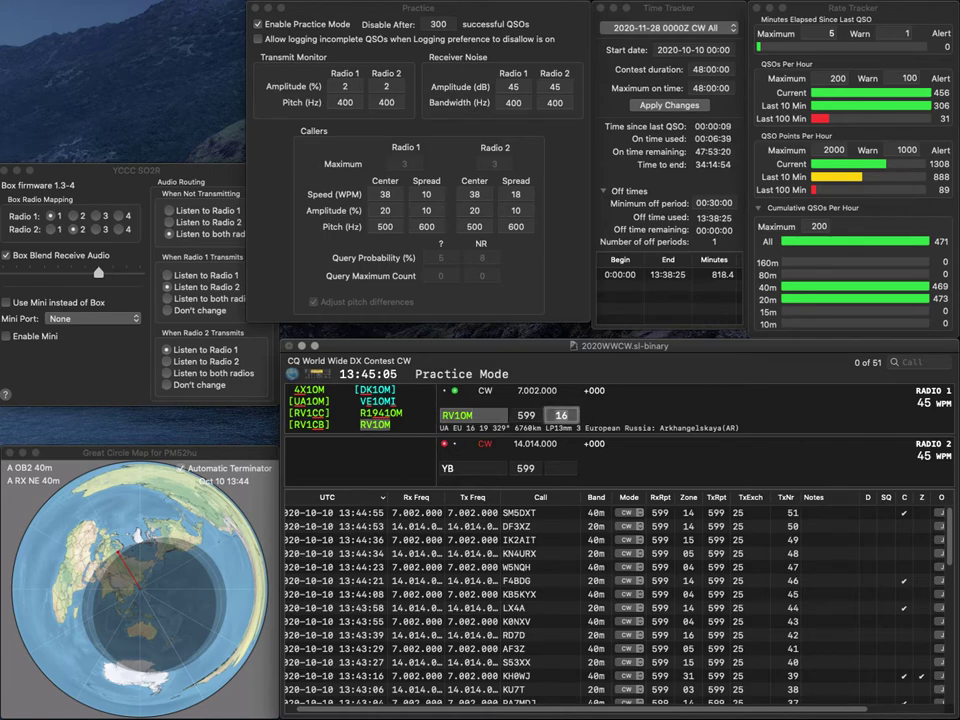
pyautogui.press('Return')
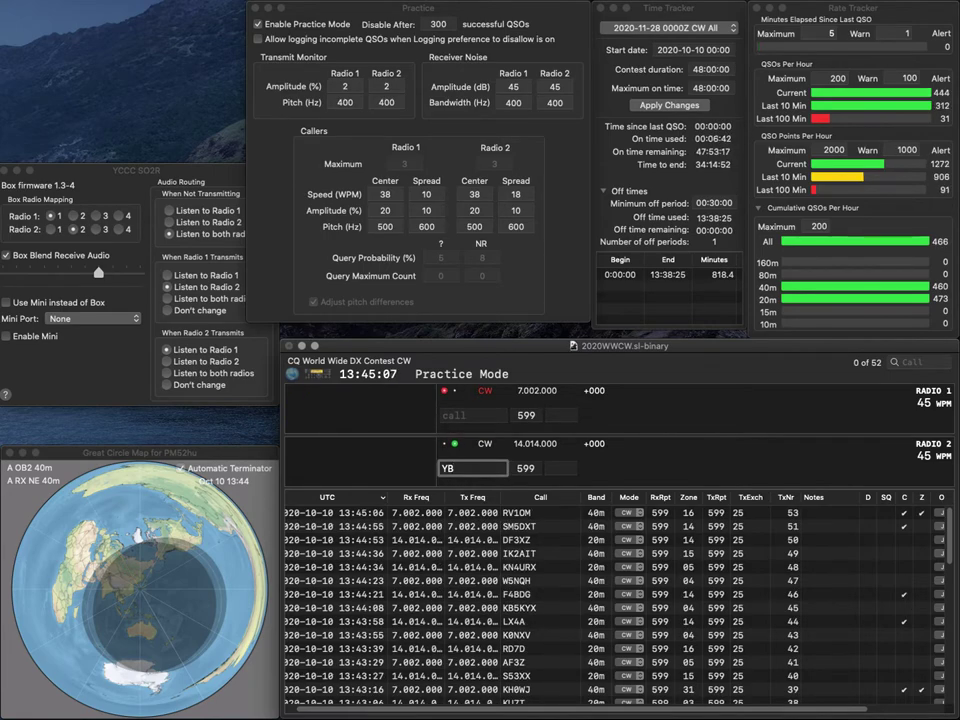
# Replace the partial Radio 2 call with OH3M and answer it, and answer KZ8M on Radio 1
pyautogui.write('OH3M')
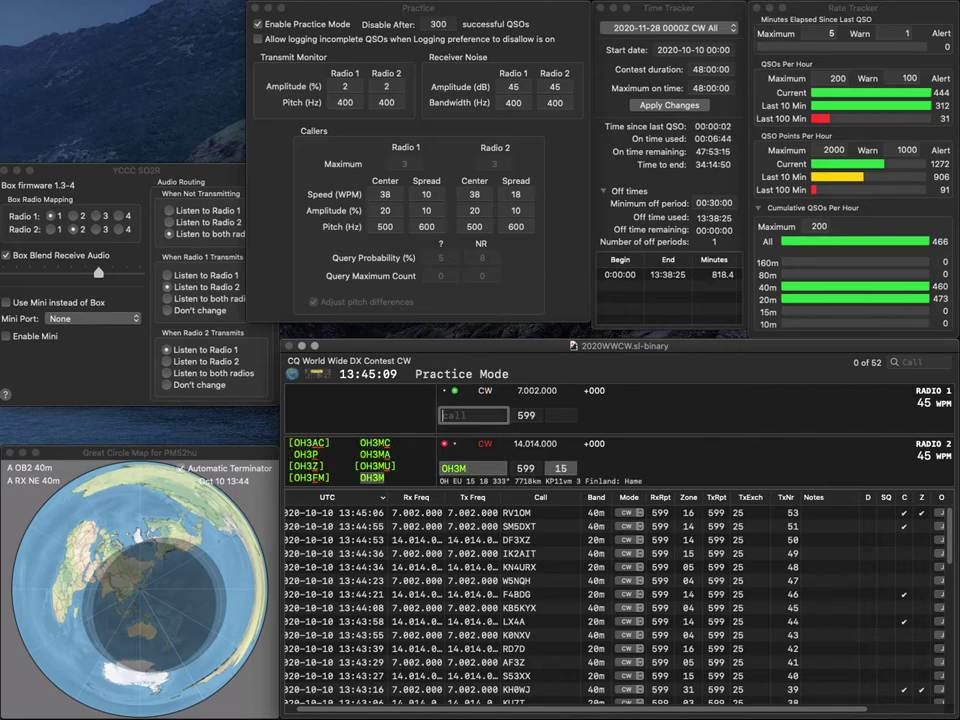
pyautogui.write('KZ8M')
pyautogui.press('space')
pyautogui.click(461, 415)
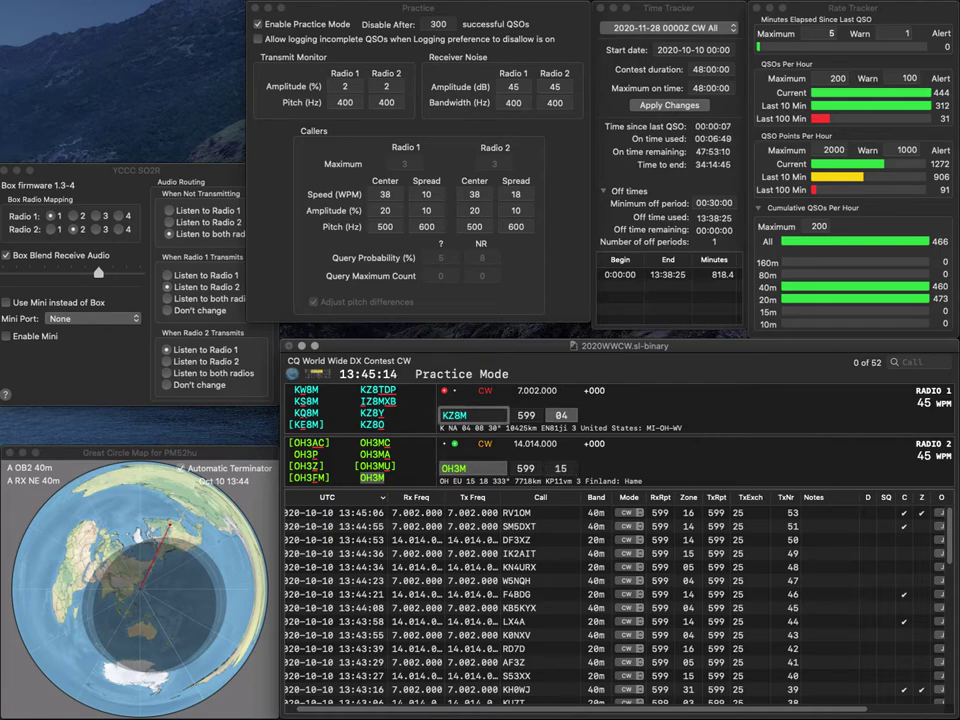
pyautogui.press('BackSpace')
pyautogui.press('BackSpace')
pyautogui.press('BackSpace')
pyautogui.write('9')
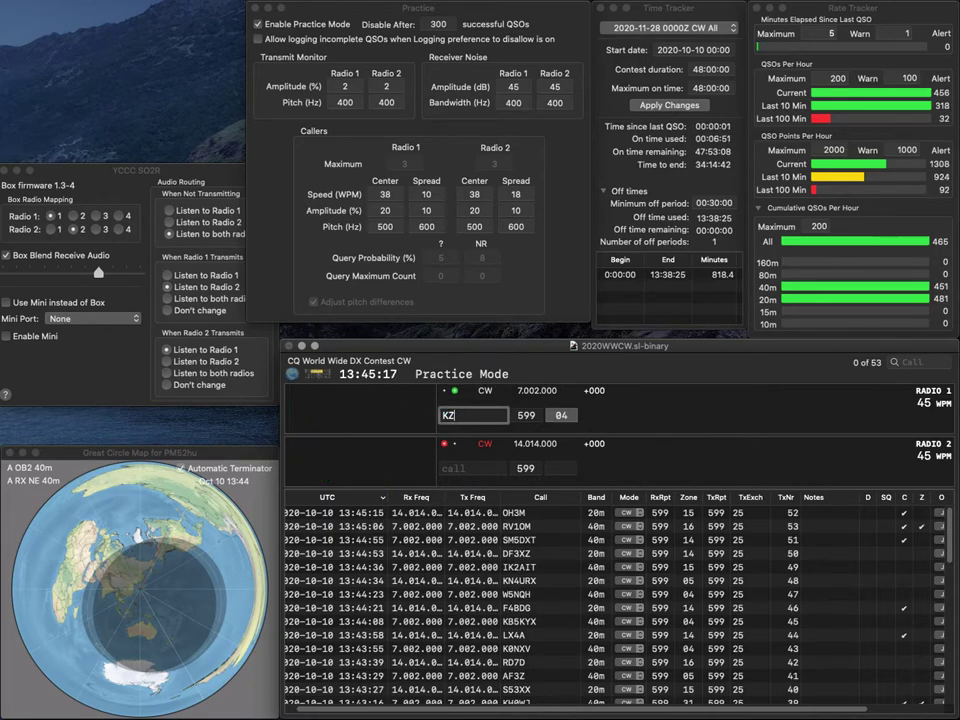
pyautogui.write('9M')
pyautogui.press('Return')
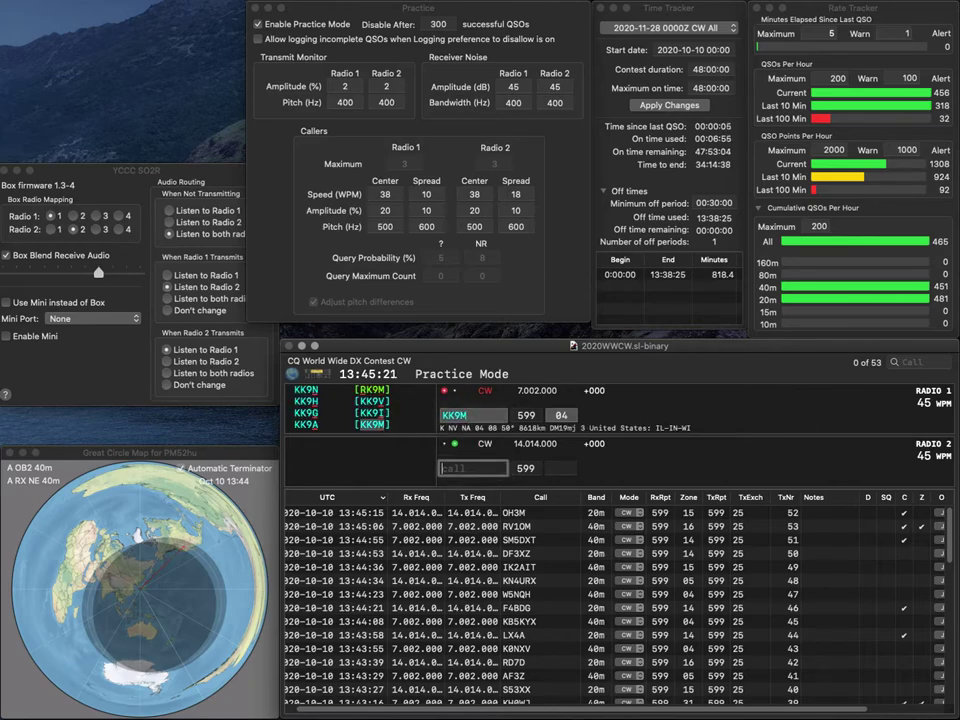
pyautogui.write('YC3DXG')
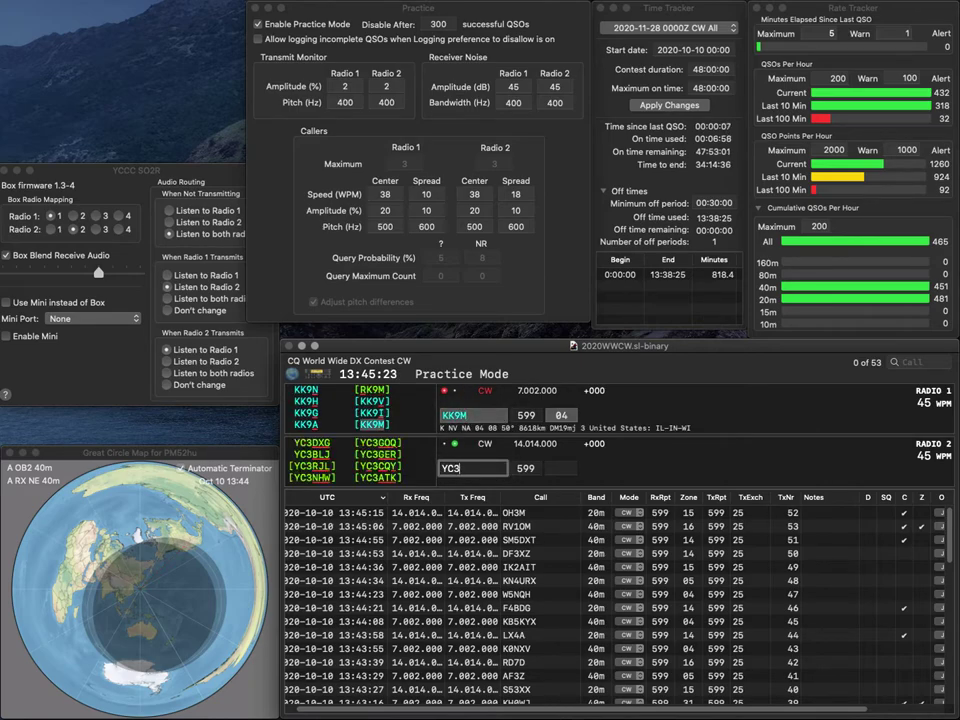
pyautogui.press('space')
pyautogui.press('Return')
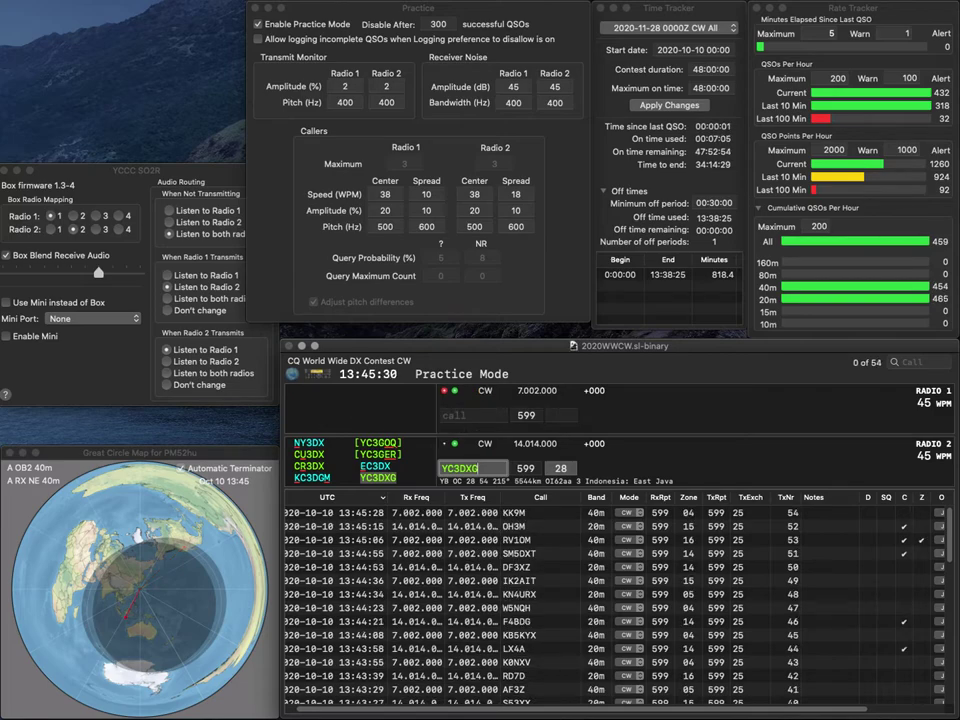
pyautogui.press('Return')
pyautogui.write('EA5J')
pyautogui.press('BackSpace')
pyautogui.write('P')
pyautogui.press('Return')
pyautogui.write('K1NMF')
pyautogui.press('Return')
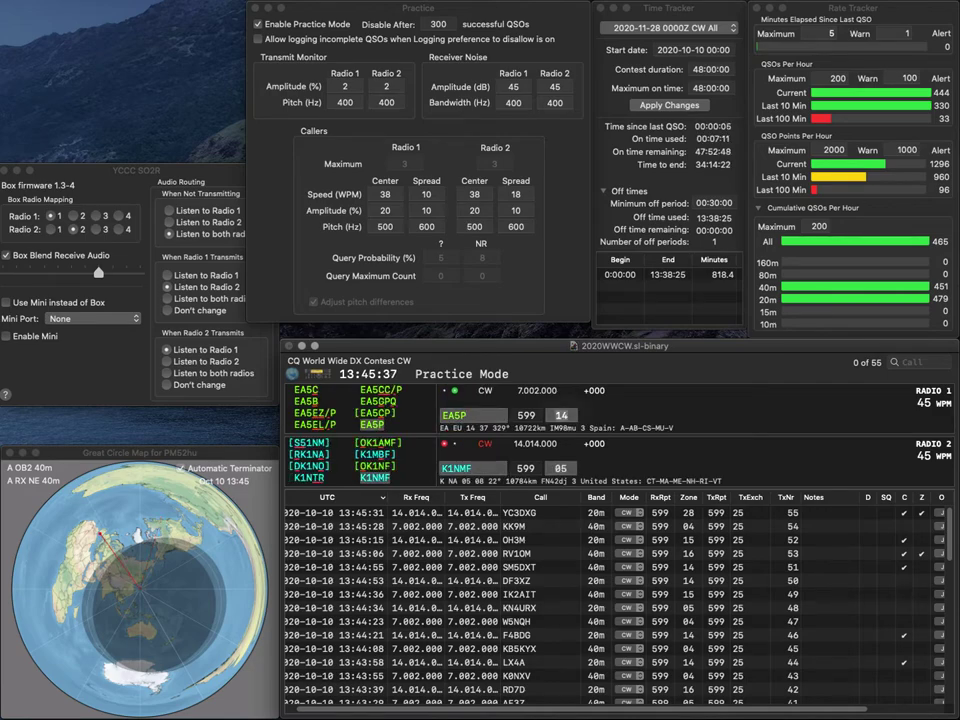
pyautogui.press('Return')
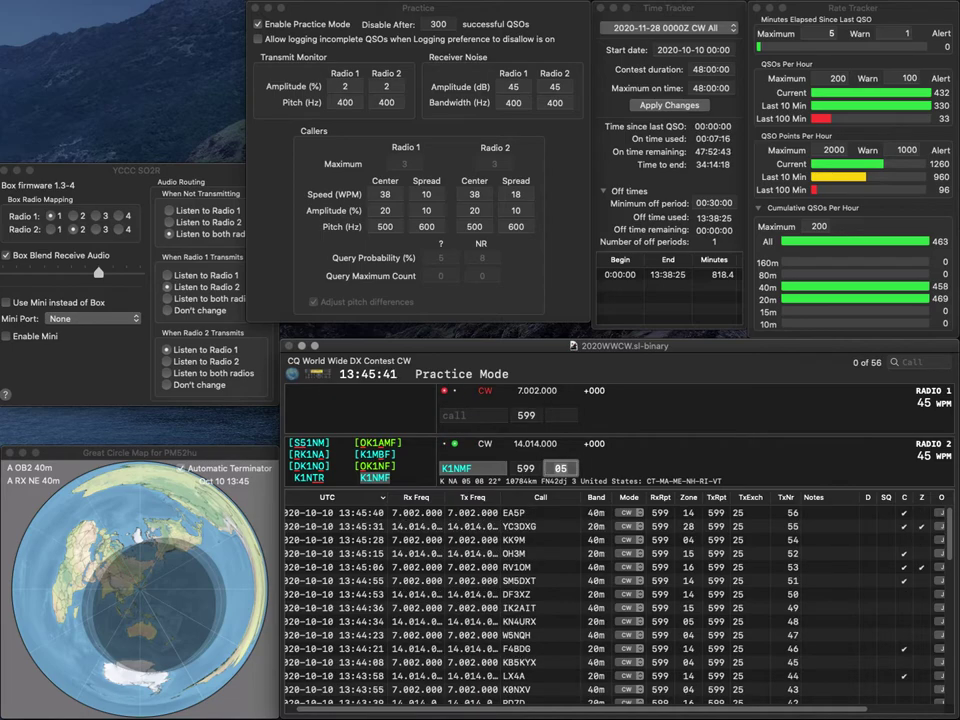
pyautogui.press('Return')
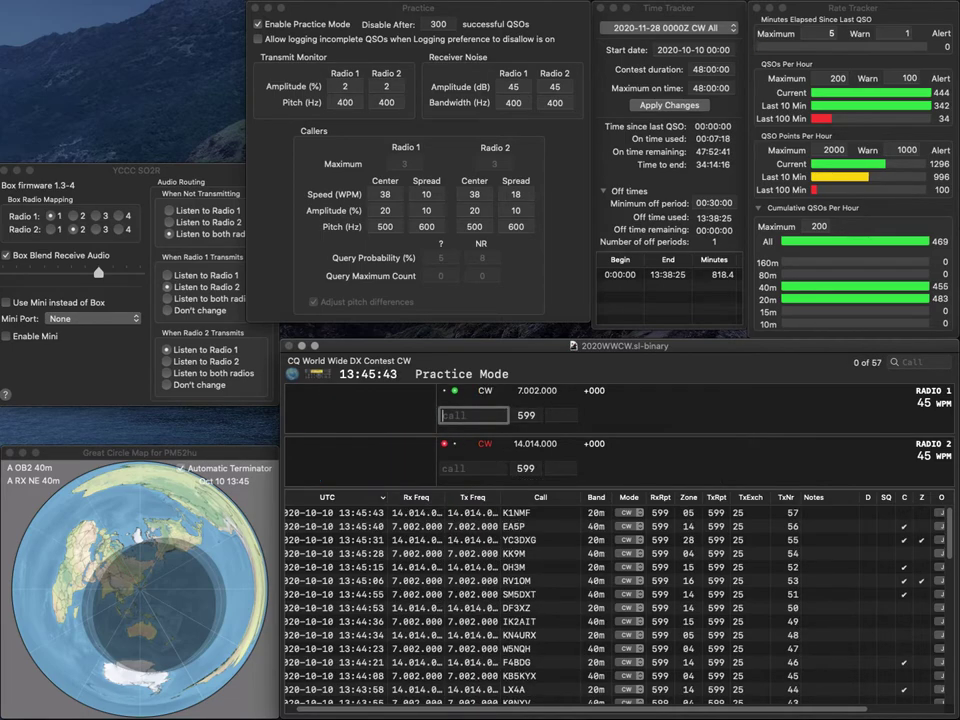
pyautogui.write('W7XU')
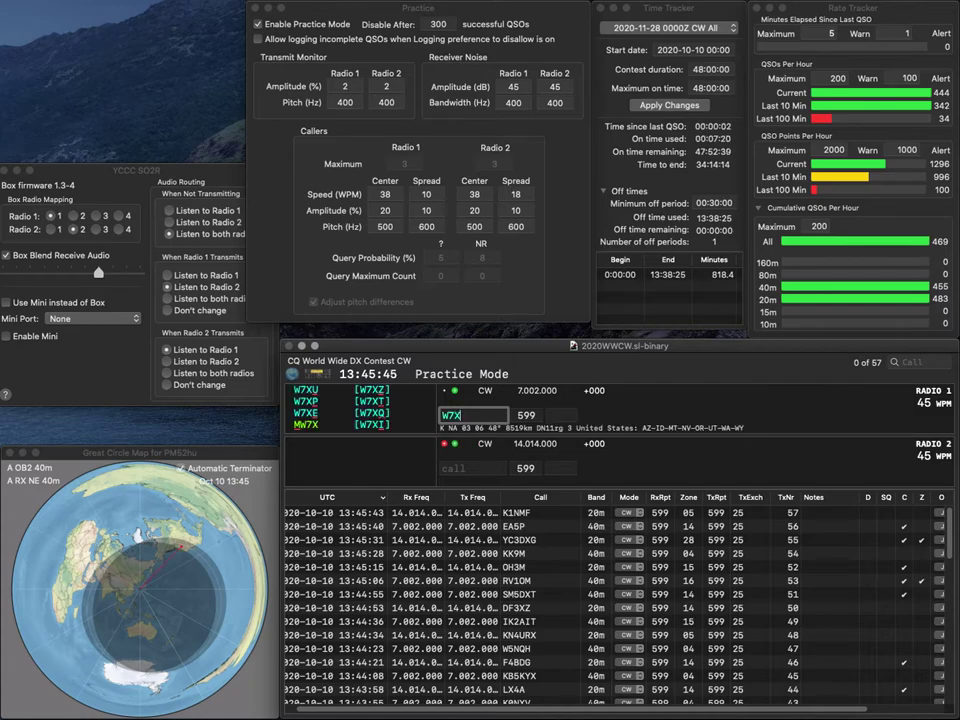
pyautogui.press('Return')
pyautogui.write('N9')
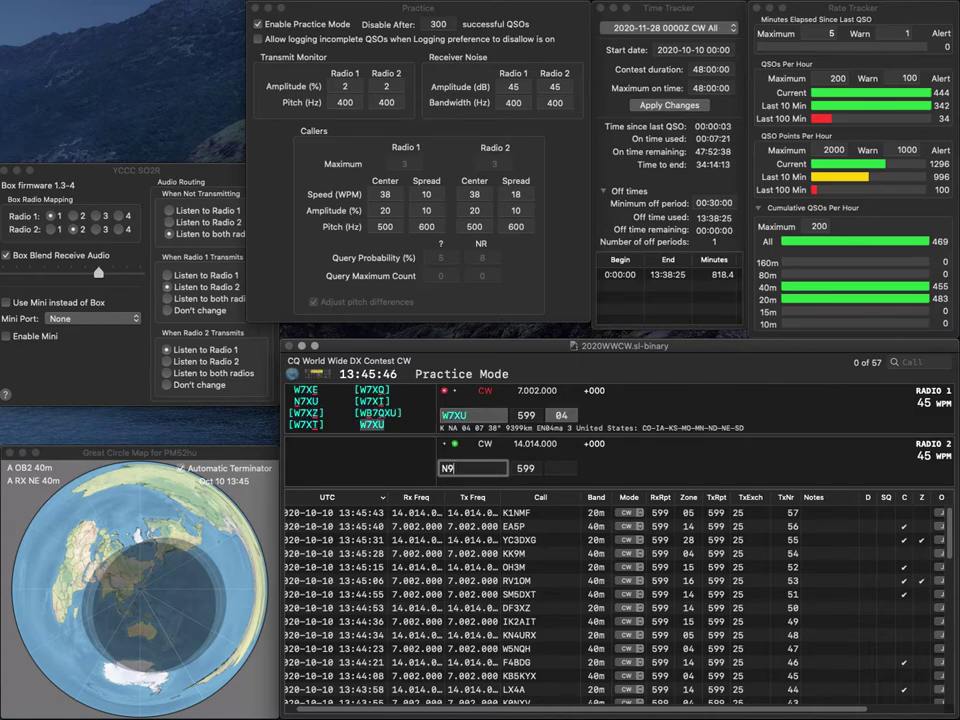
pyautogui.write('FN')
pyautogui.press('Return')
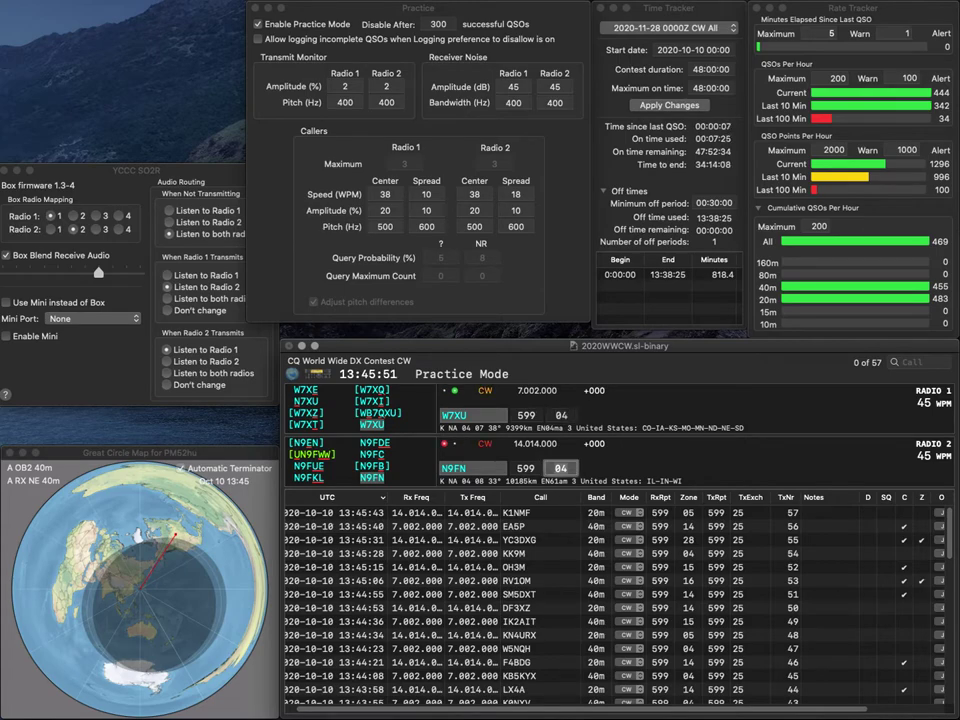
pyautogui.press('Return')
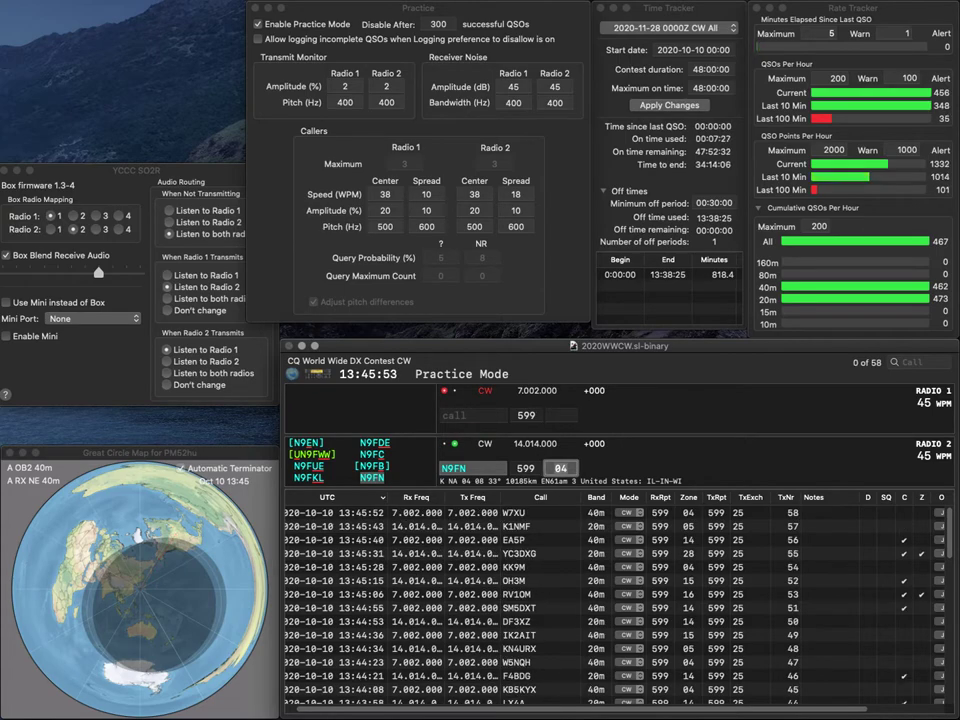
pyautogui.press('Return')
pyautogui.write('AA4DU')
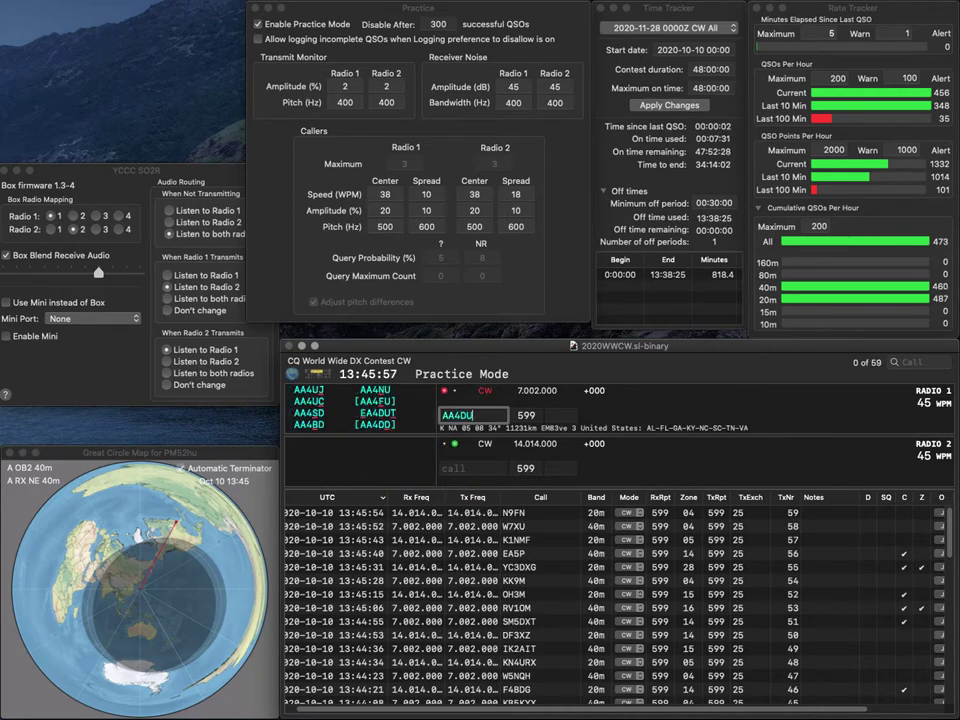
pyautogui.press('Return')
pyautogui.write('9X')
pyautogui.press('BackSpace')
pyautogui.write('IV3NF')
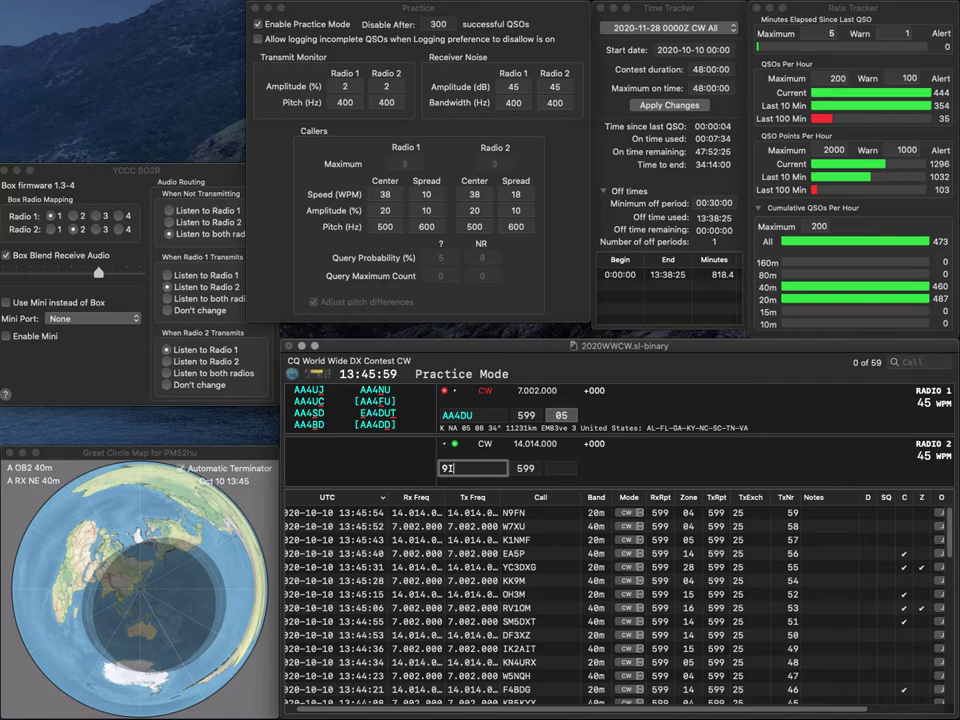
pyautogui.write('N')
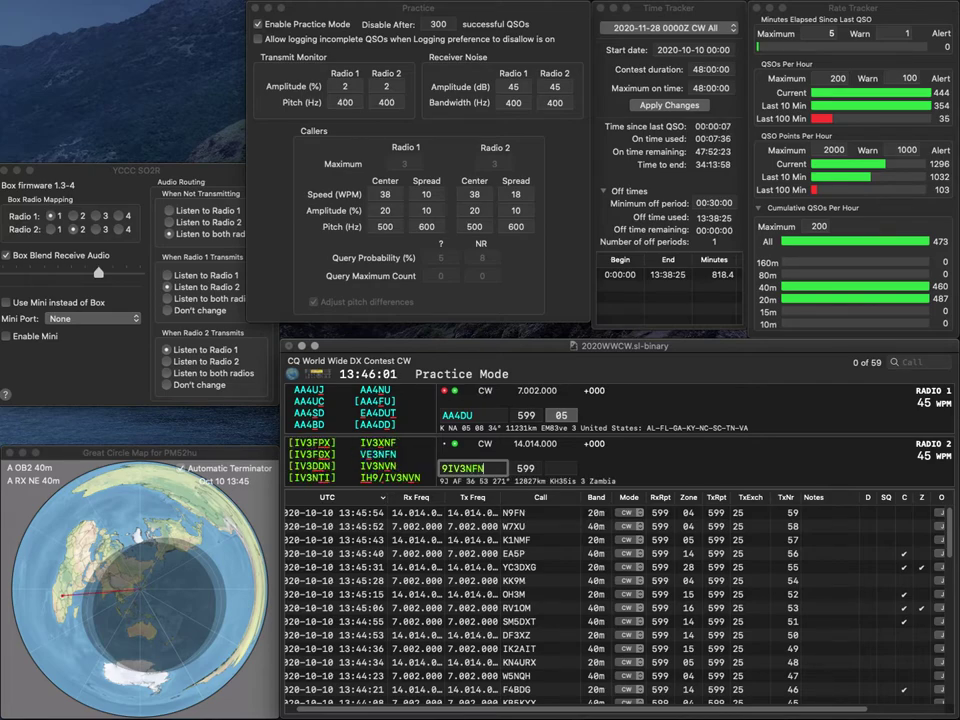
pyautogui.press('BackSpace')
pyautogui.press('BackSpace')
pyautogui.write('VN')
pyautogui.press('Return')
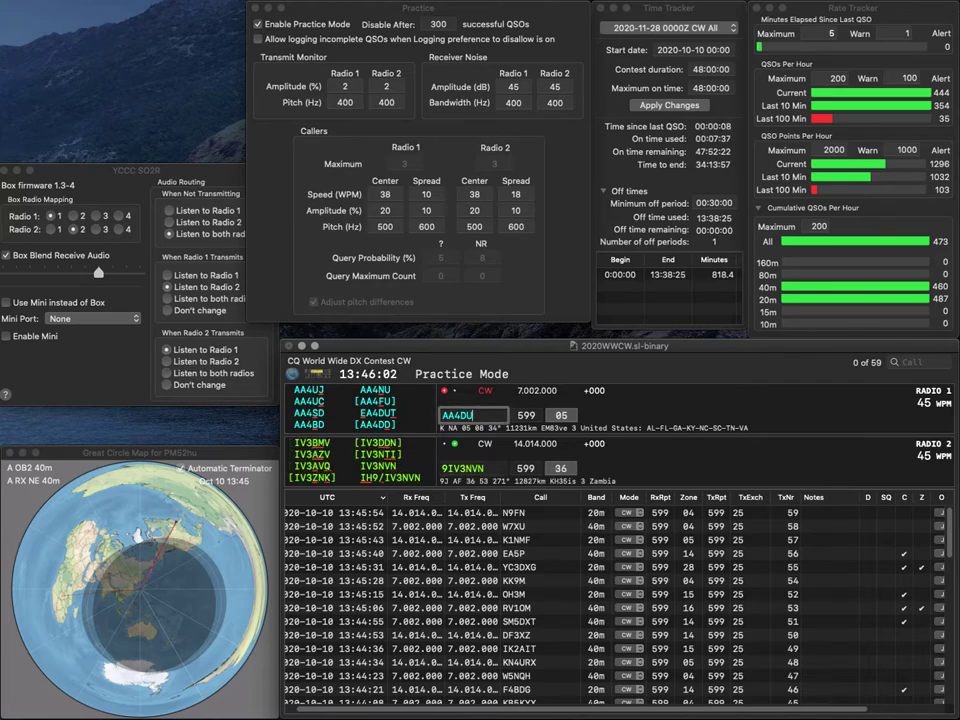
pyautogui.press('Up')
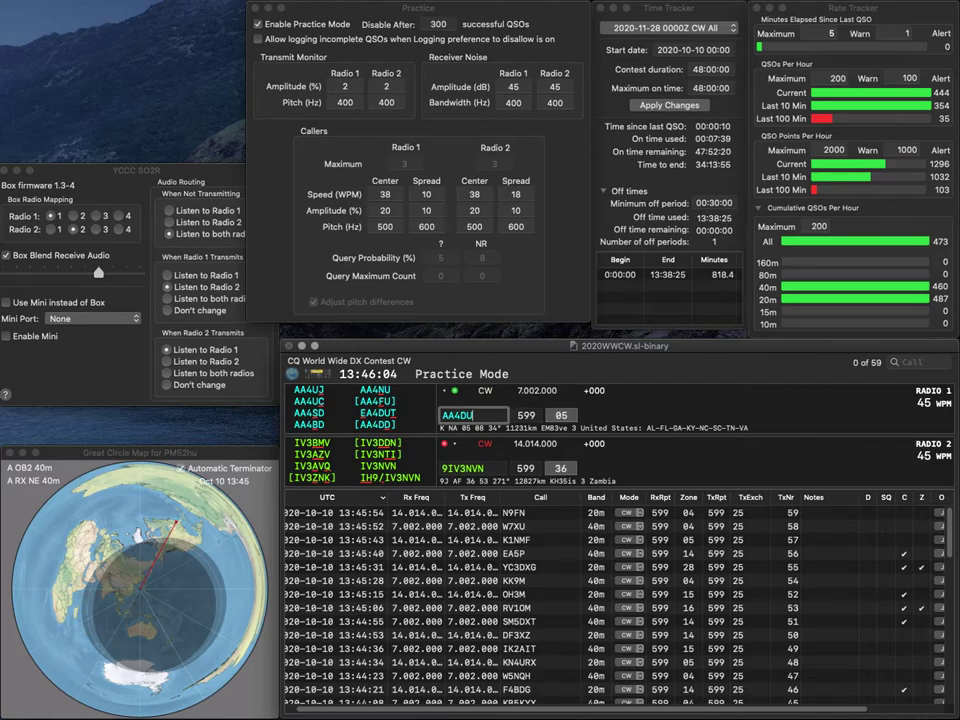
pyautogui.press('BackSpace')
pyautogui.press('BackSpace')
pyautogui.write('NU')
pyautogui.press('Return')
pyautogui.press('Down')
pyautogui.press('BackSpace')
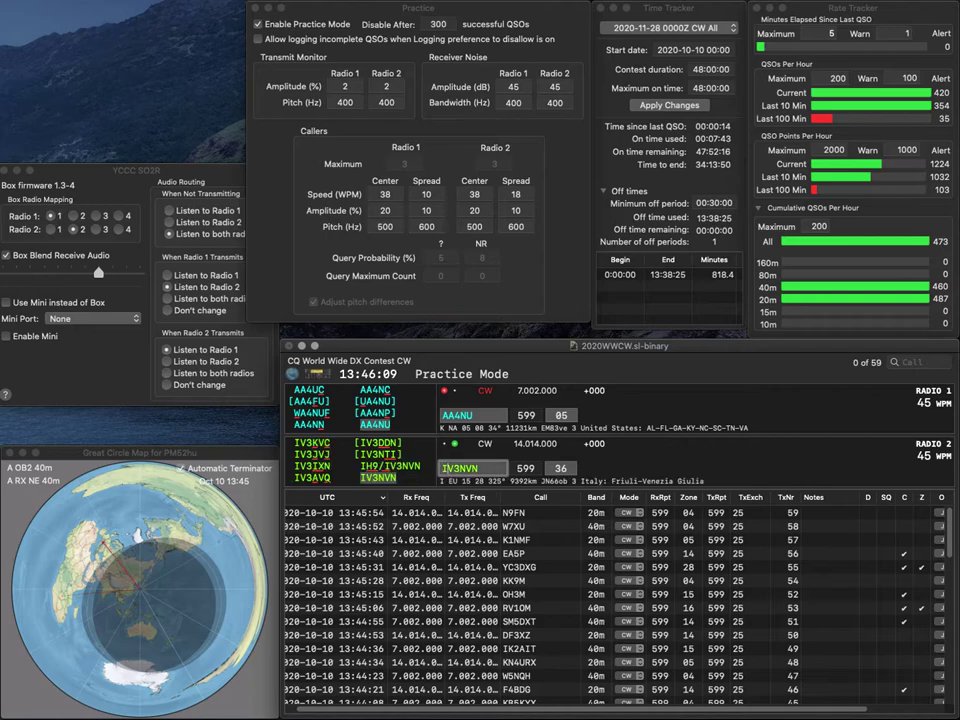
pyautogui.write('H9/')
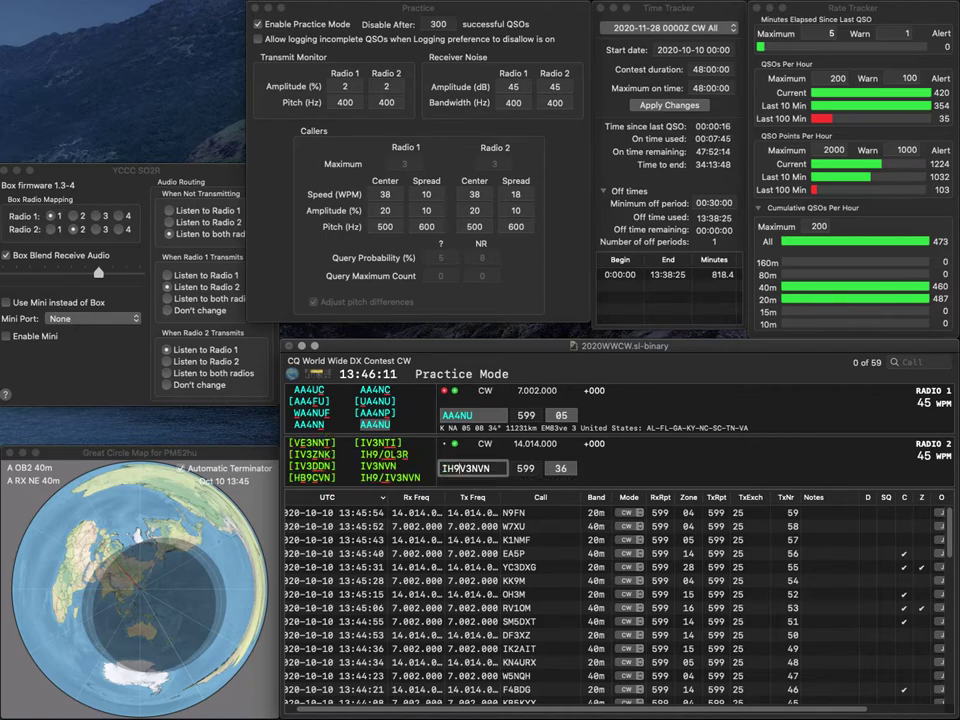
pyautogui.press('Delete')
pyautogui.write('IV')
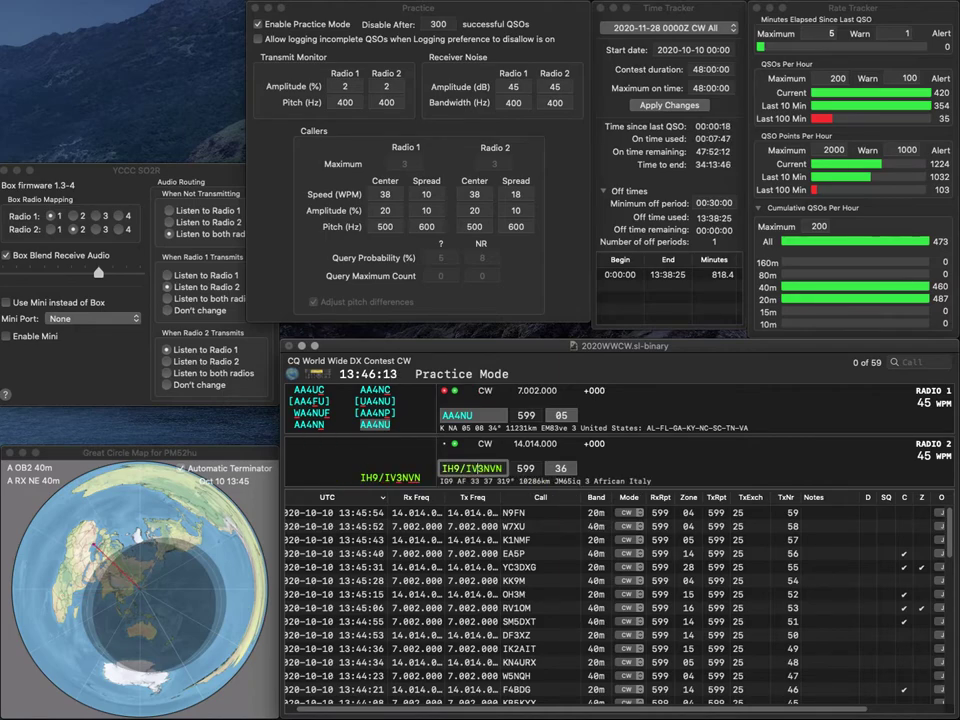
pyautogui.press('Up')
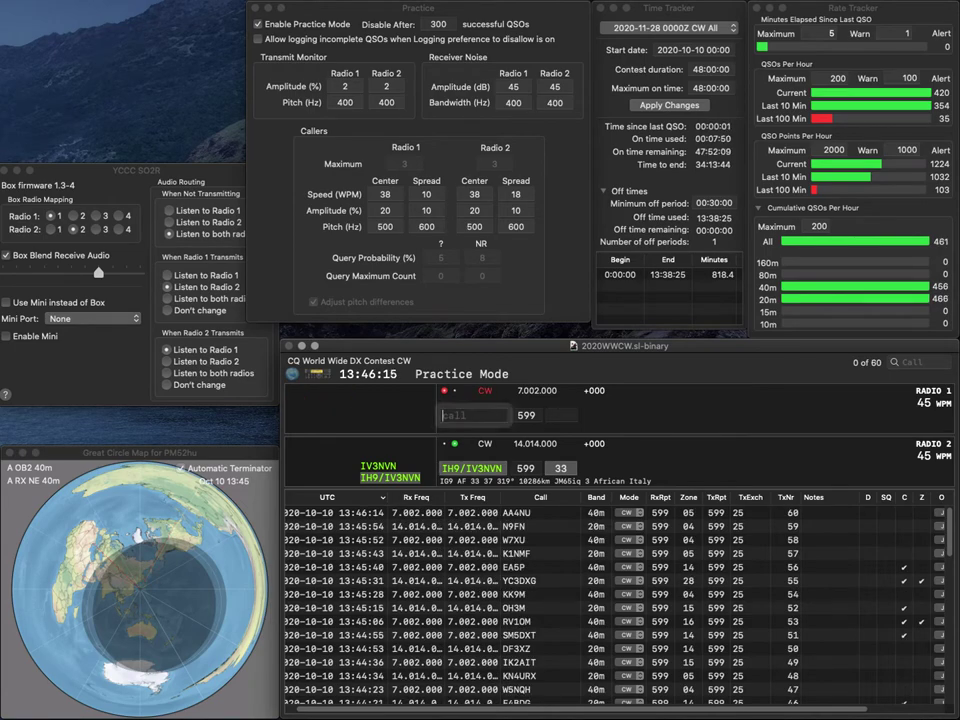
pyautogui.press('Down')
pyautogui.press('Return')
# Answer R0SBZ on Radio 1, and log IH9/IV3NVN on Radio 2 and R0SBZ on Radio 1
pyautogui.write('R0SBZ')
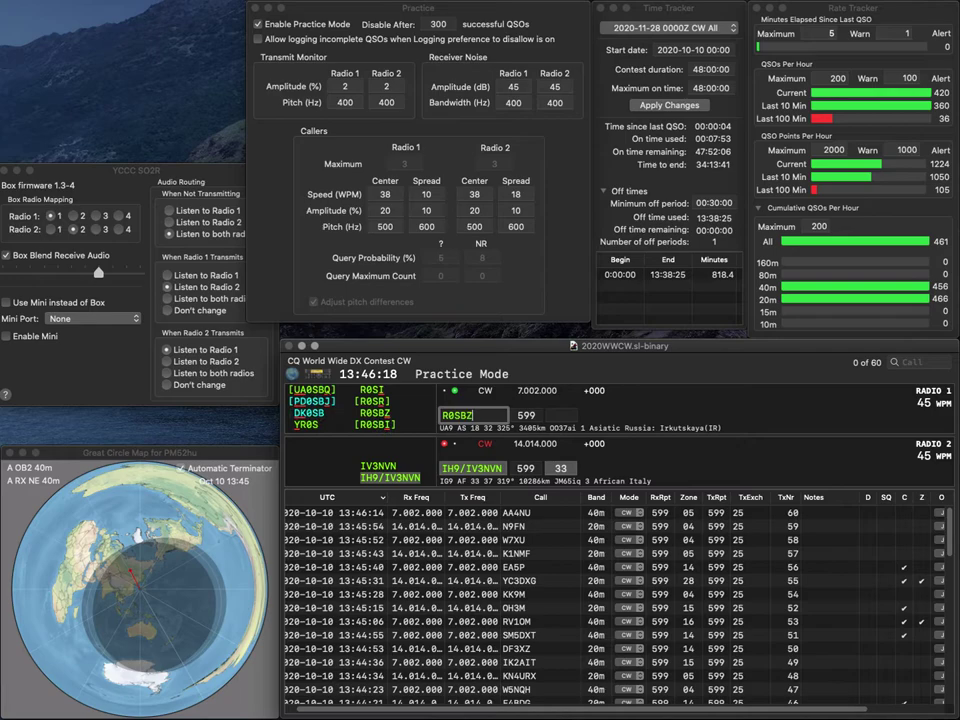
pyautogui.press('Return')
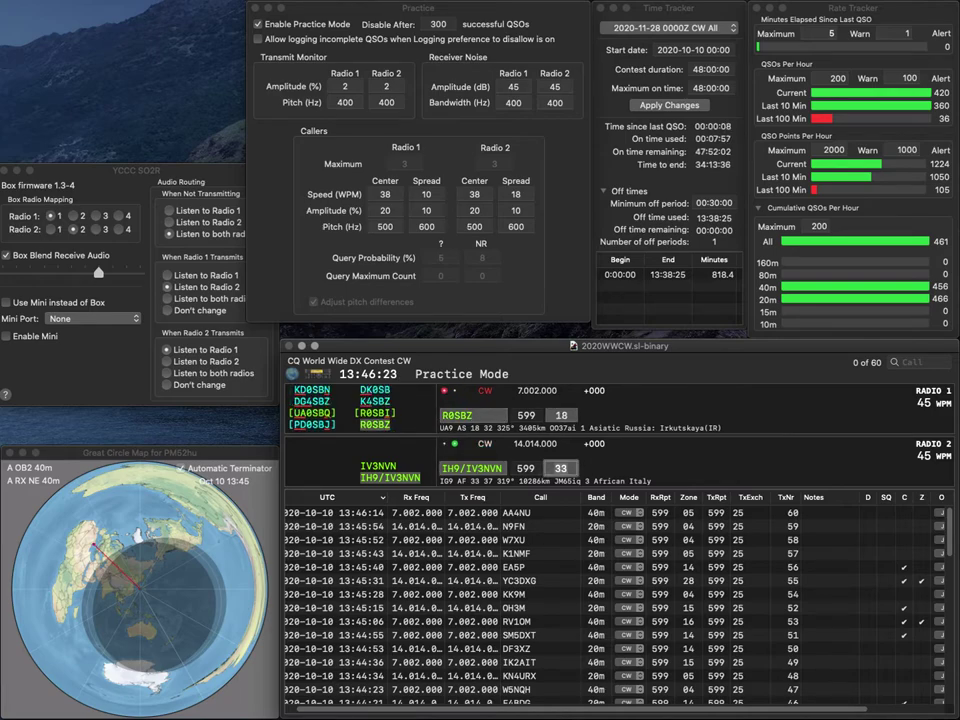
pyautogui.press('Tab')
pyautogui.press('Return')
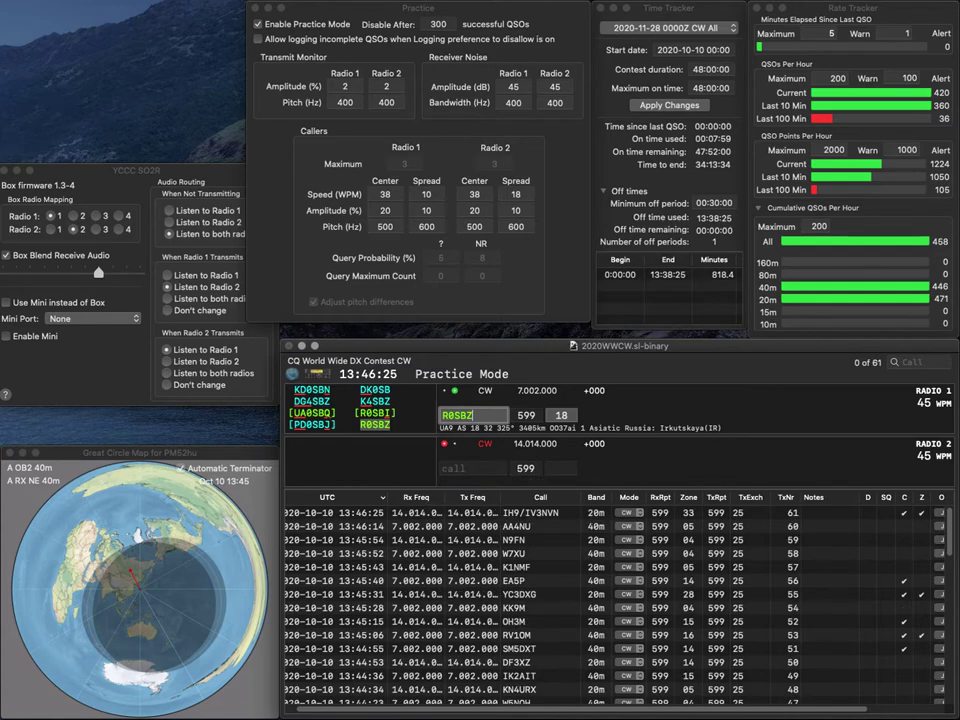
pyautogui.press('Tab')
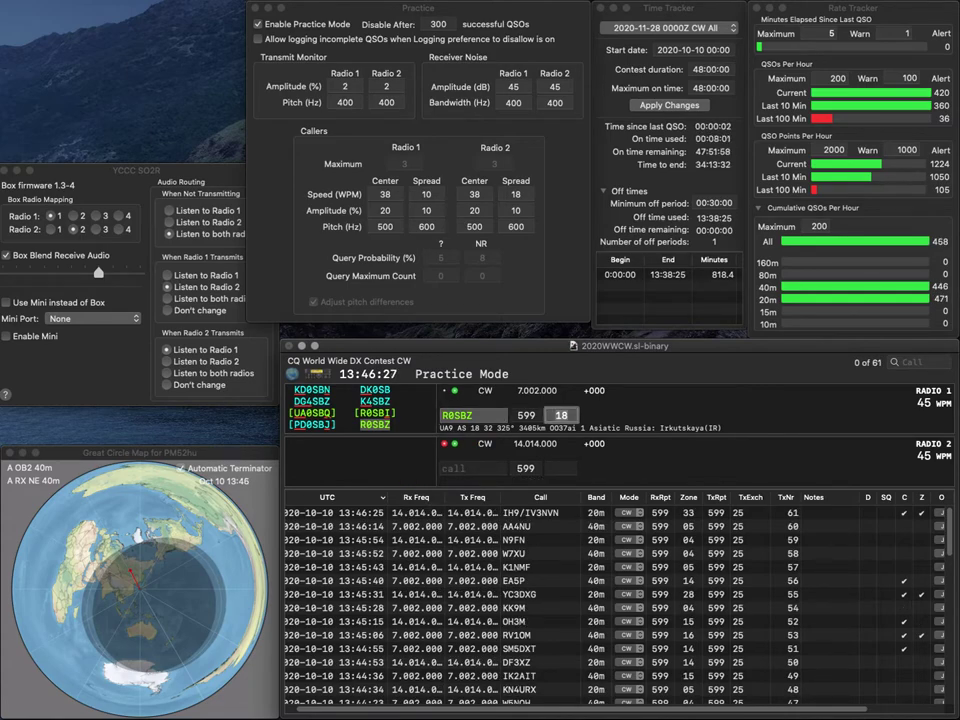
pyautogui.press('Return')
pyautogui.write('DL1A')
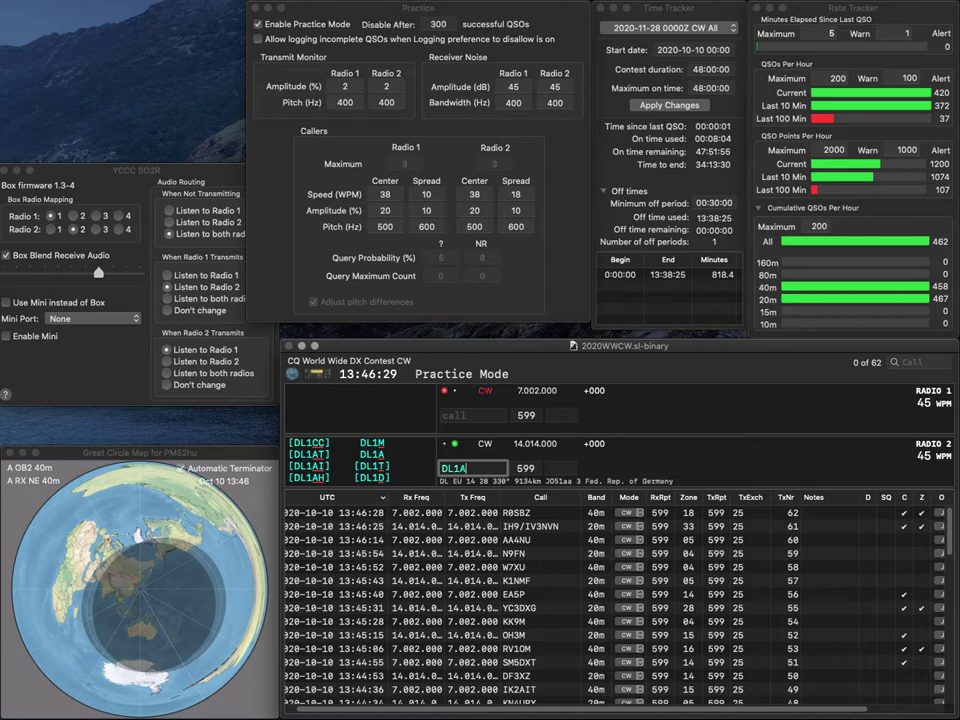
pyautogui.write('QZ1AQ')
pyautogui.press('Return')
pyautogui.write('DM')
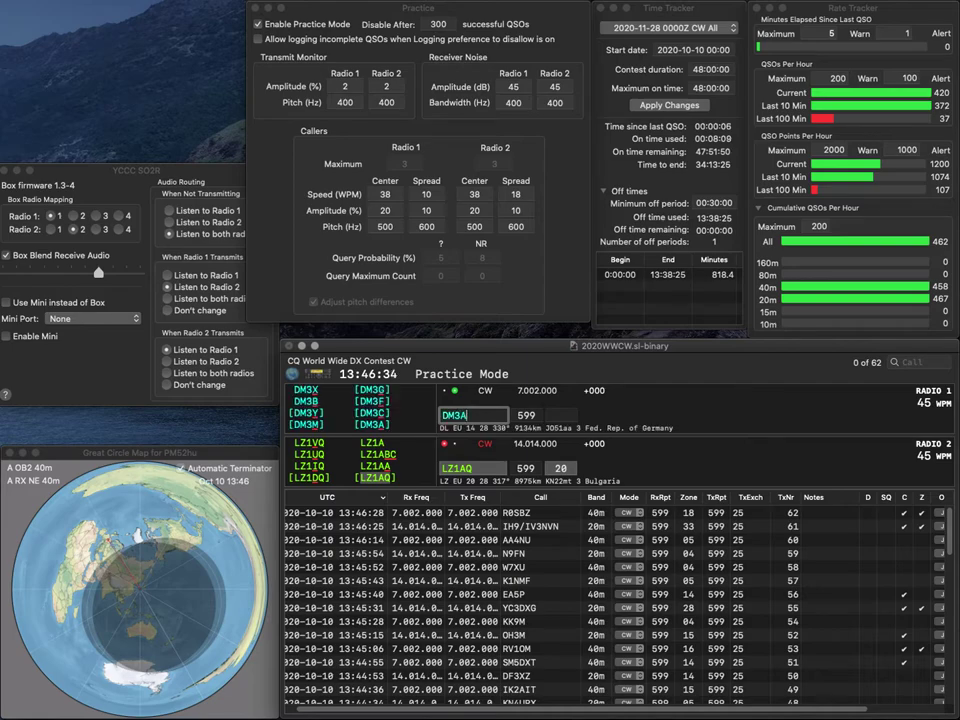
pyautogui.write('3A')
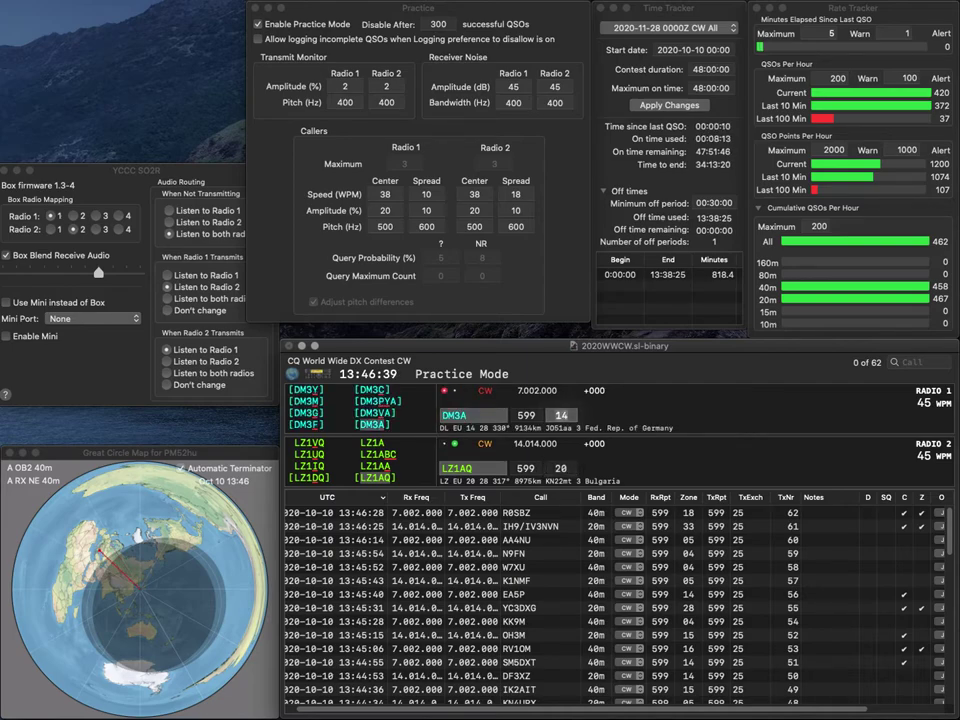
pyautogui.press('Return')
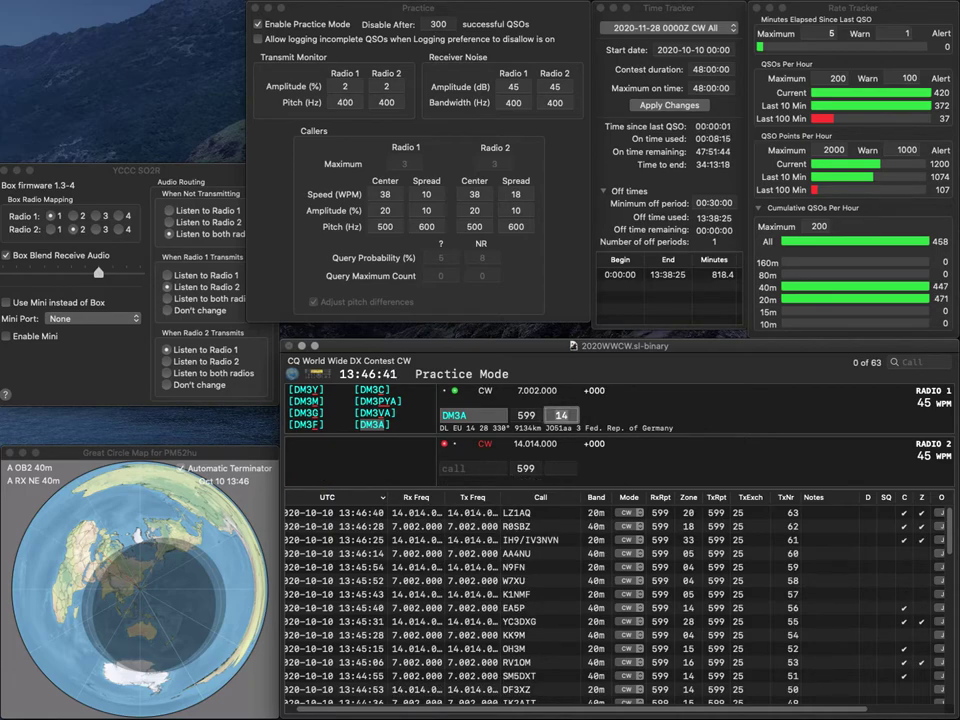
pyautogui.press('Return')
# Send the partial call K6 on Radio 2, and answer LZ3DX on Radio 1
pyautogui.write('KB')
pyautogui.press('Return')
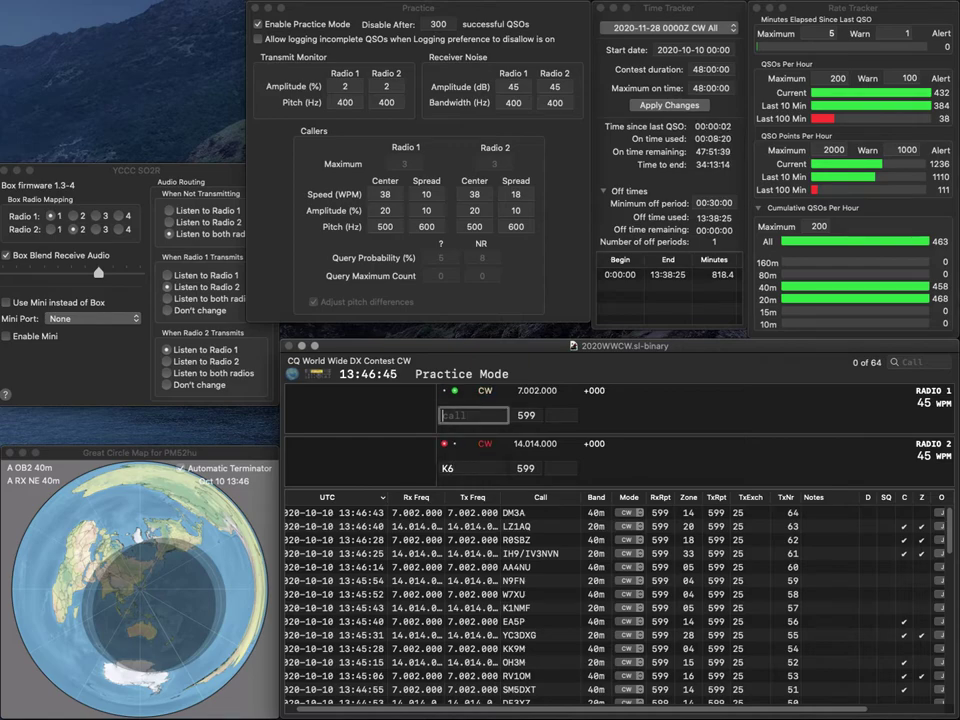
pyautogui.write('LZ3DX')
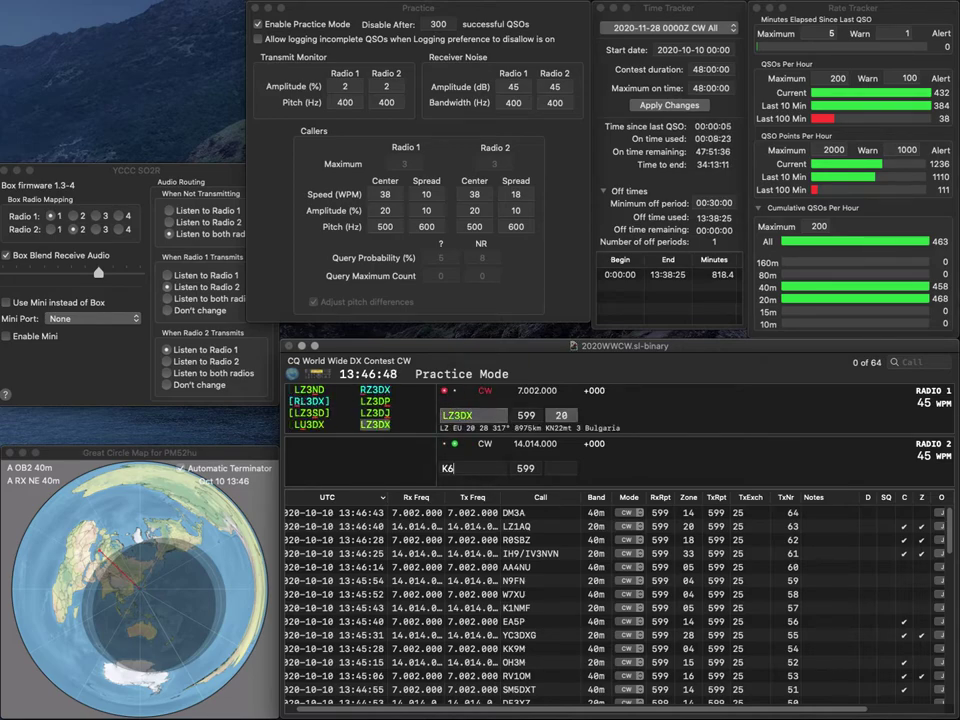
pyautogui.press('Return')
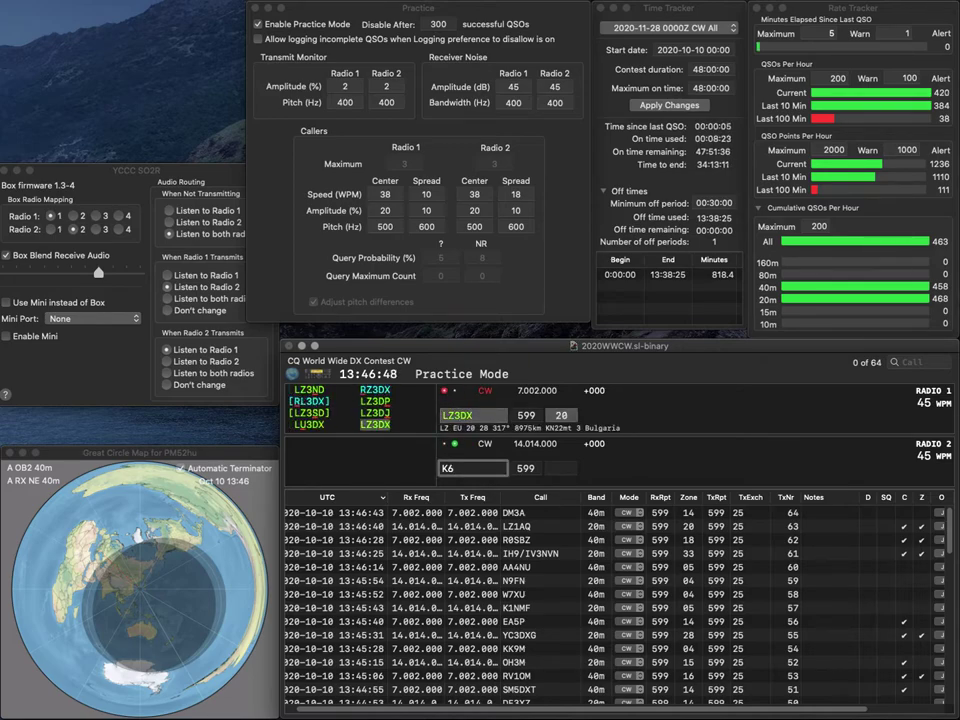
pyautogui.write('ERT')
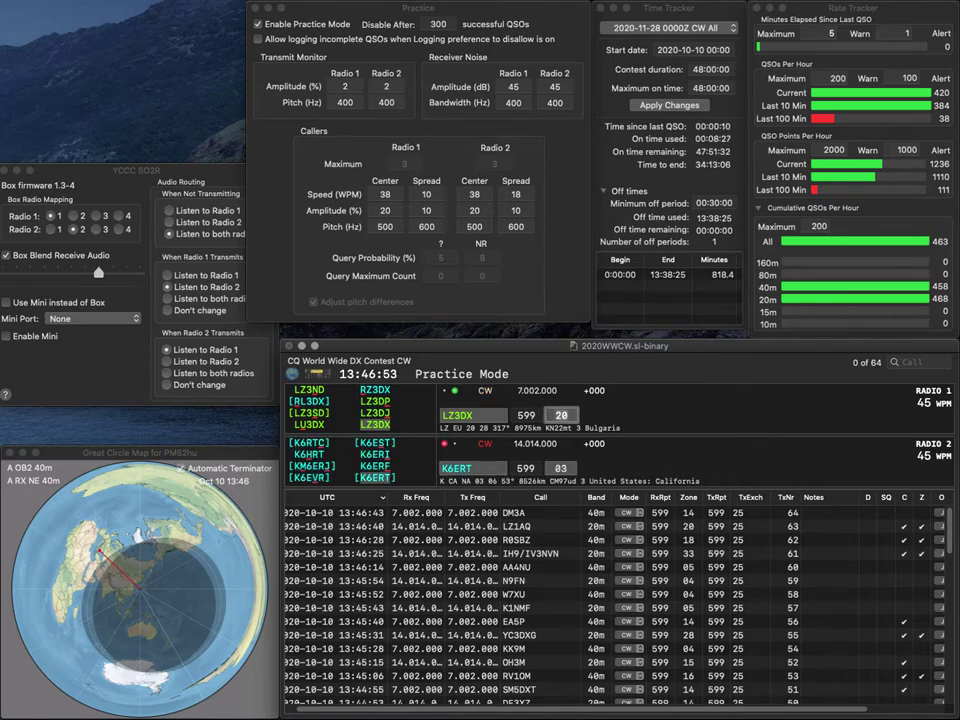
pyautogui.press('Return')
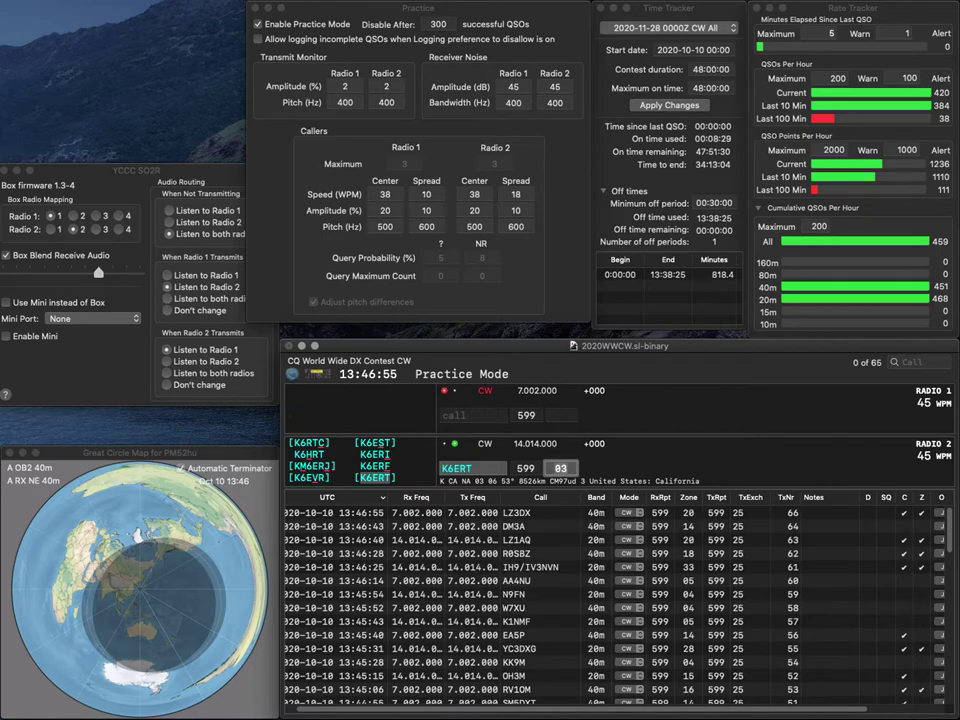
pyautogui.press('Return')
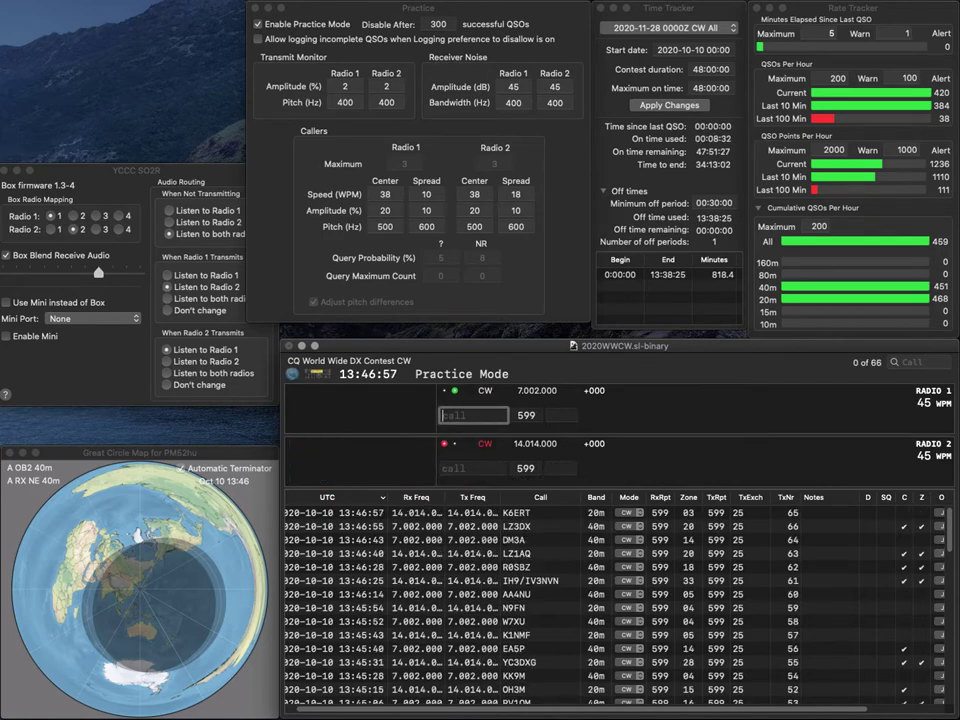
pyautogui.write('W3ACO')
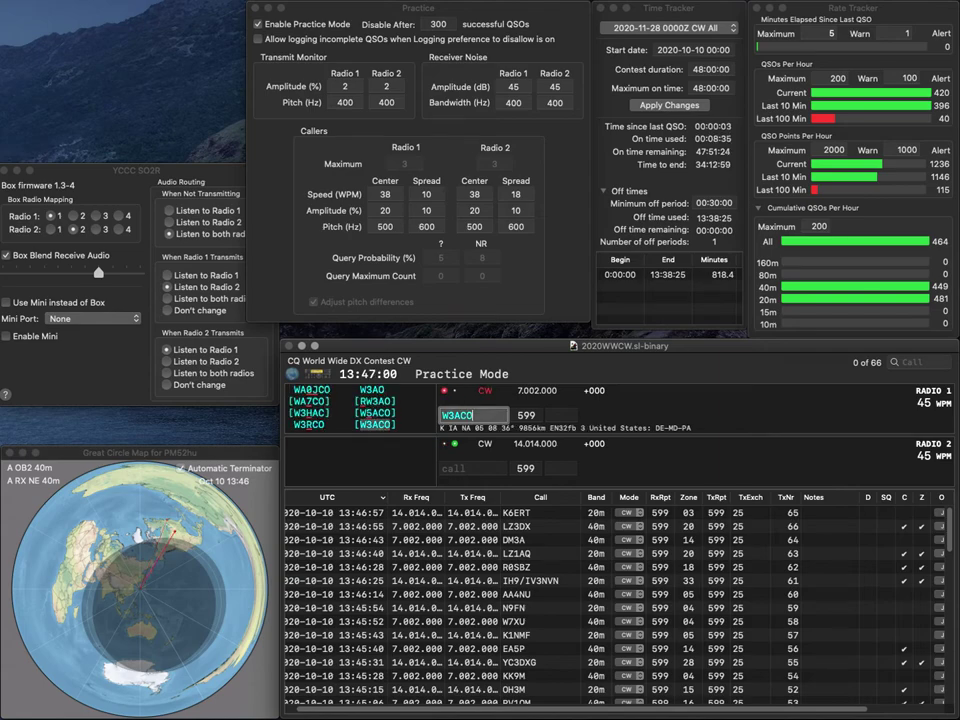
pyautogui.press('Return')
pyautogui.write('3')
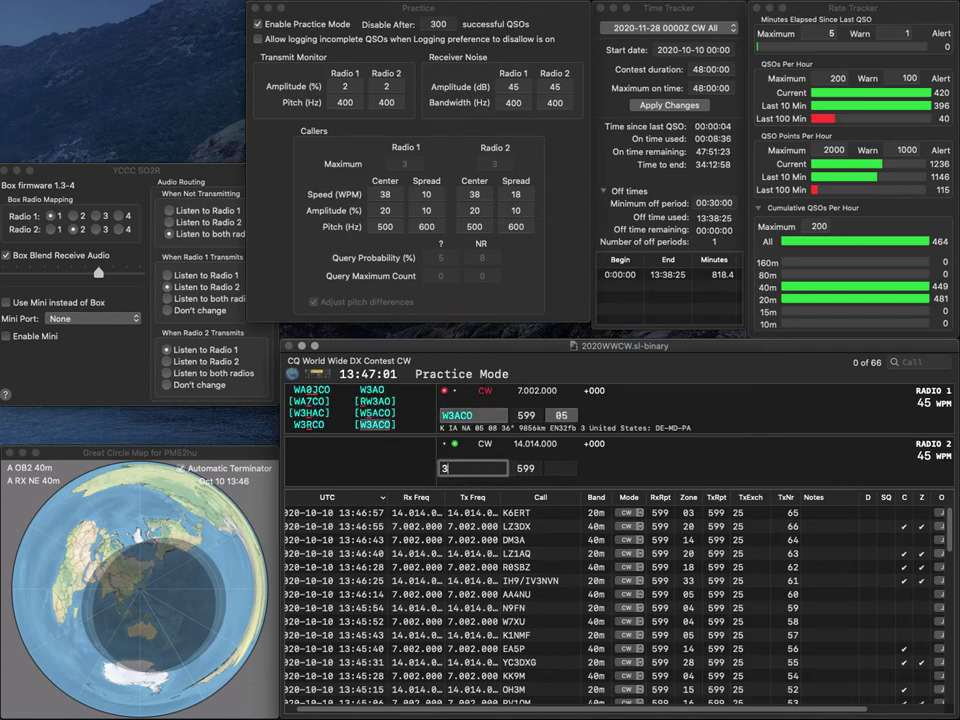
pyautogui.write('AVU')
pyautogui.press('super+Left')
pyautogui.write('RV')
pyautogui.press('Delete')
pyautogui.write('6')
pyautogui.press('Return')
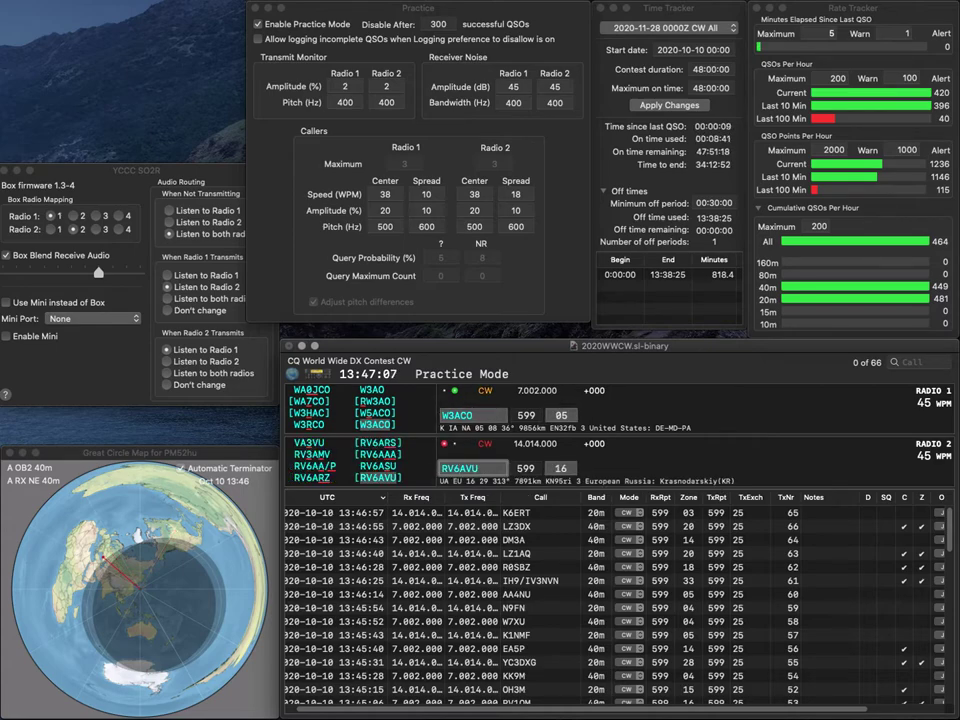
pyautogui.press('Return')
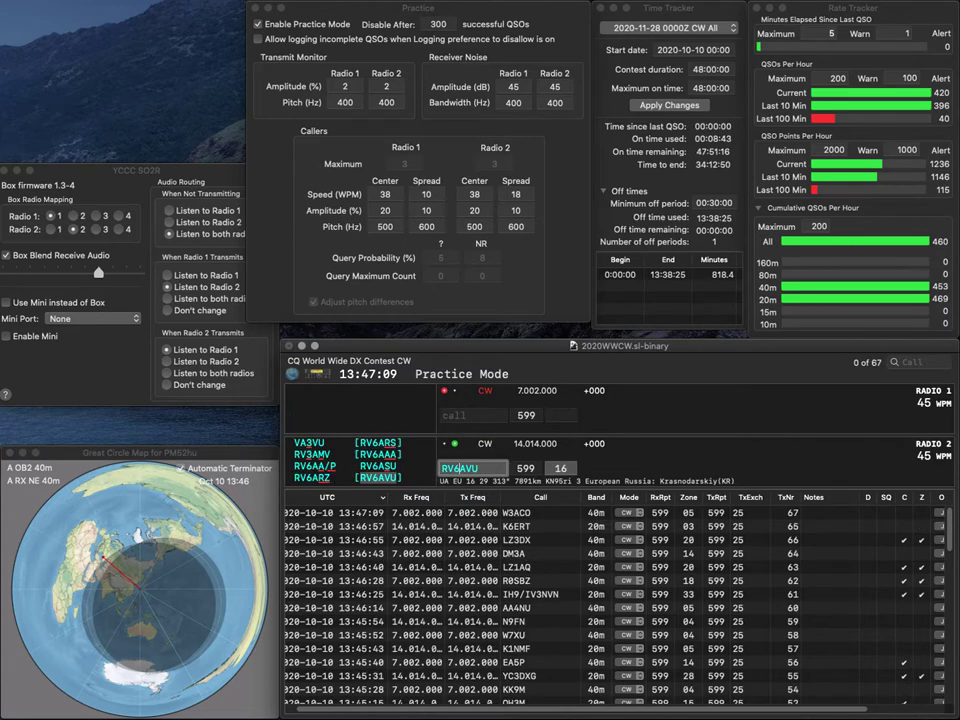
pyautogui.press('BackSpace')
pyautogui.press('BackSpace')
pyautogui.write('A3')
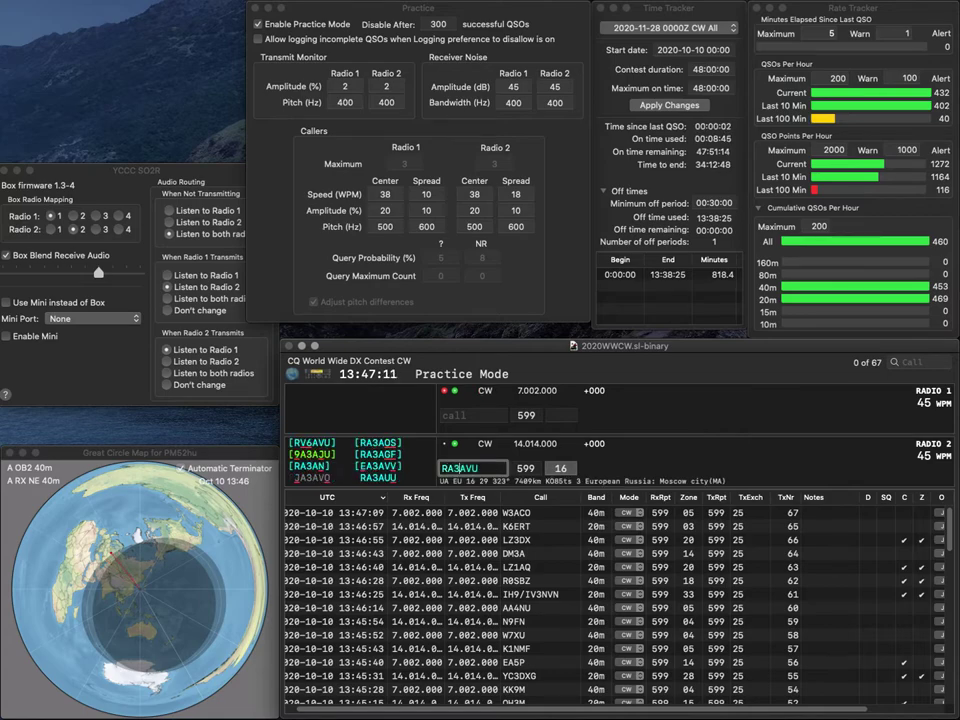
pyautogui.press('BackSpace')
pyautogui.write('UU')
pyautogui.press('Return')
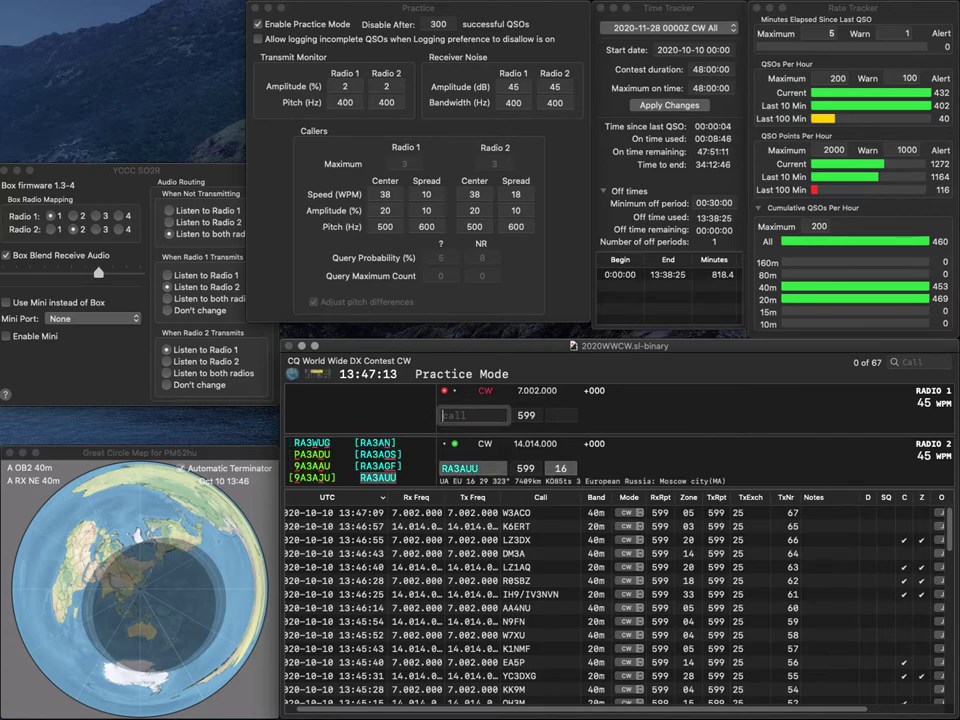
# Answer VE3DZ on Radio 1, and log RA3AUU on Radio 2 and VE3DZ on Radio 1
pyautogui.write('VE3DZ')
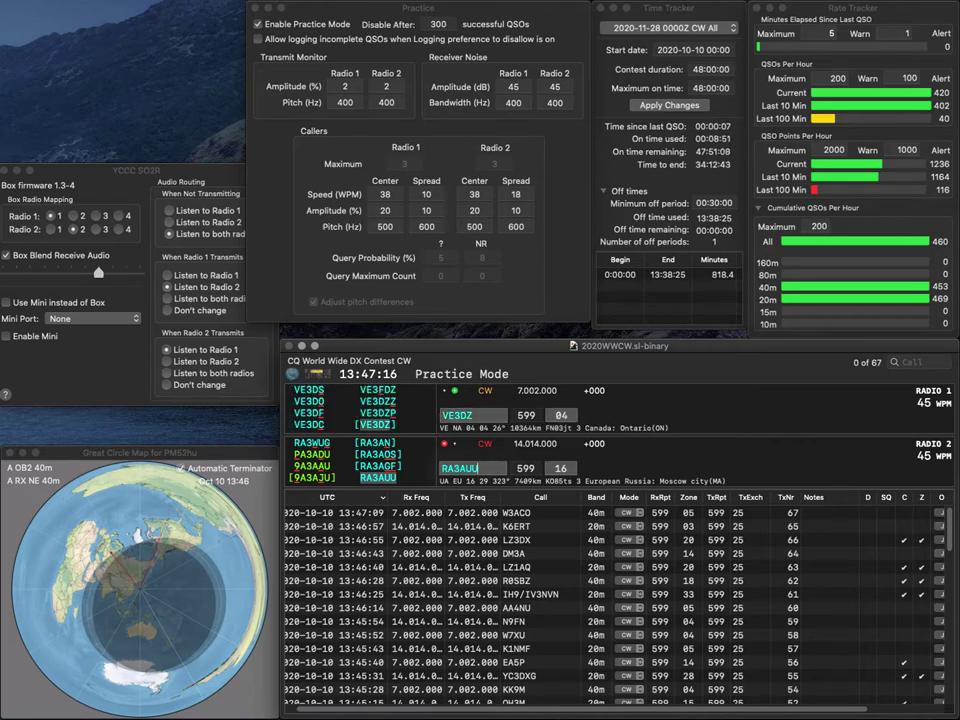
pyautogui.press('Return')
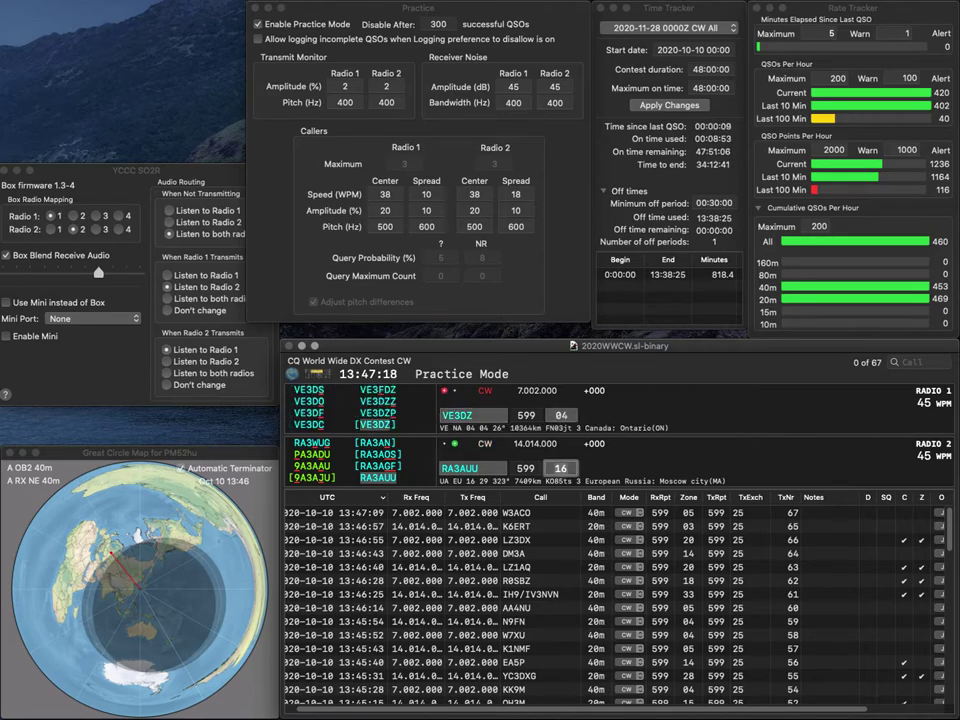
pyautogui.press('Return')
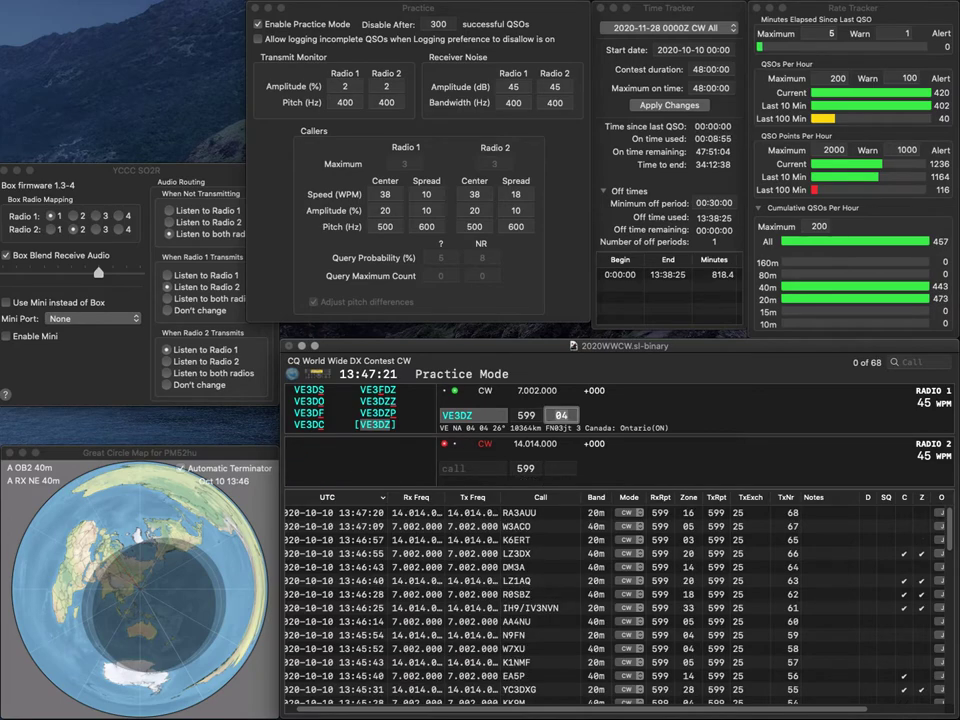
pyautogui.press('Return')
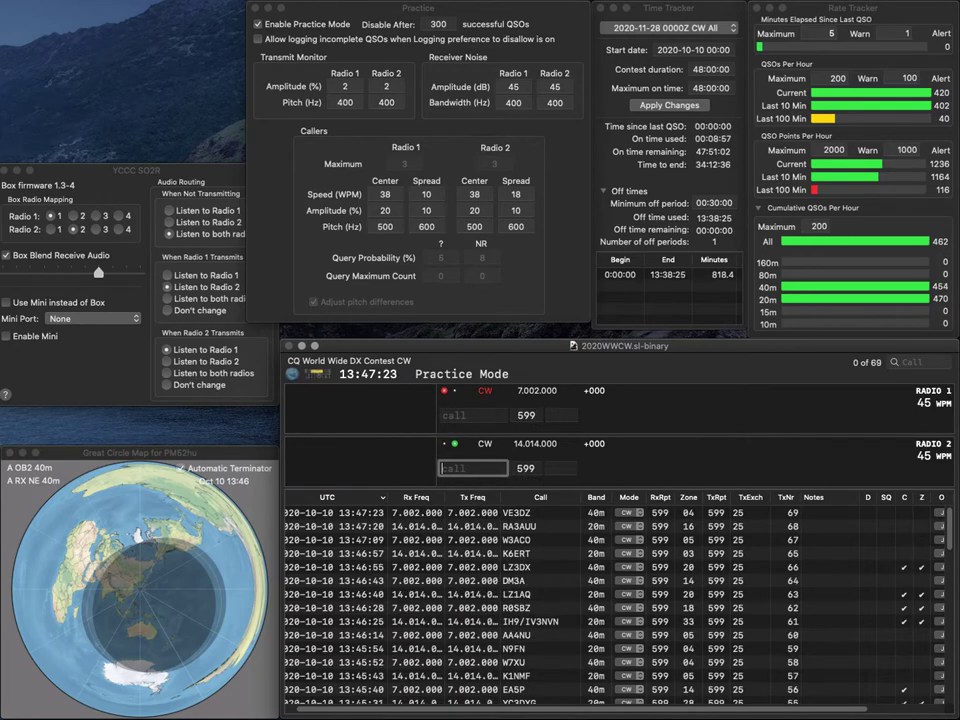
# Answer N5AR on Radio 2, and send the partial call VE3 on Radio 1
pyautogui.write('N5AR')
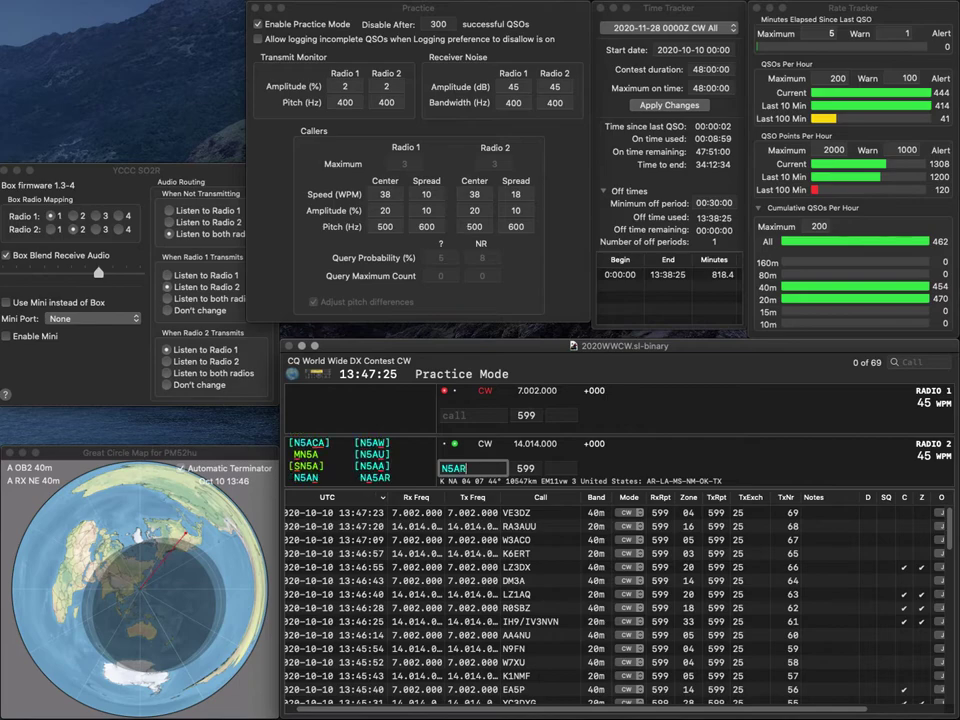
pyautogui.press('Return')
pyautogui.write('VEA')
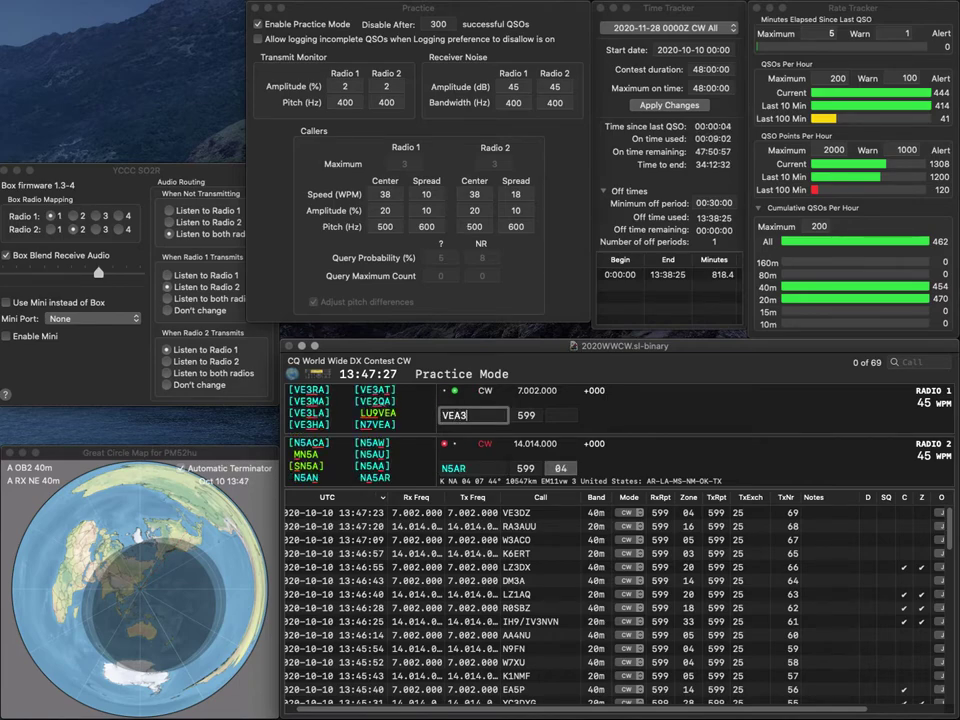
pyautogui.press('BackSpace')
pyautogui.write('3')
pyautogui.press('Return')
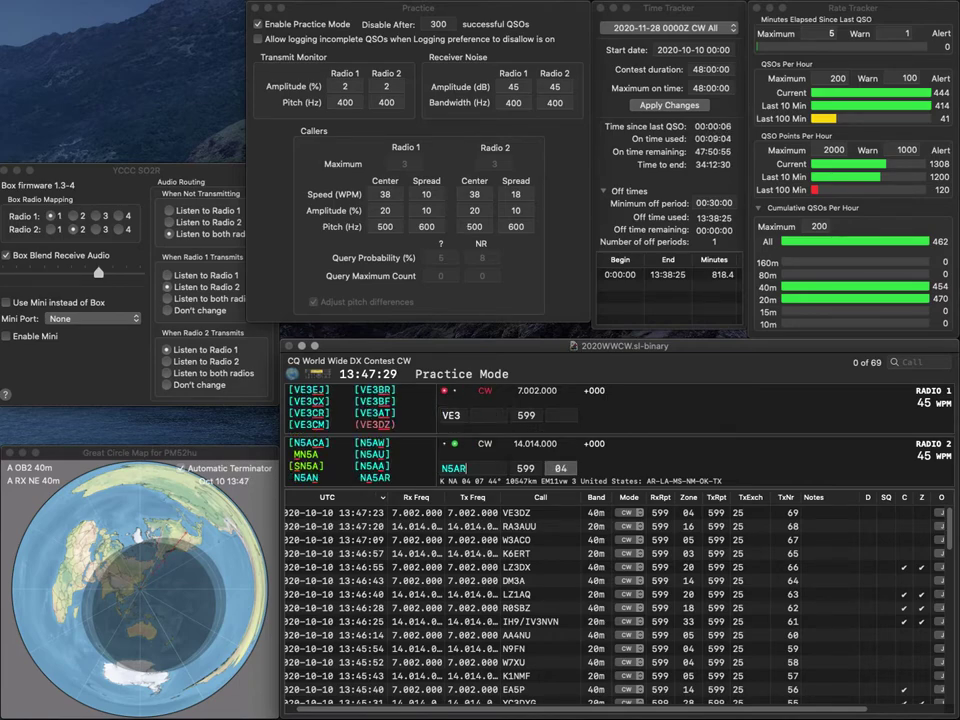
pyautogui.press('Left')
pyautogui.press('Left')
pyautogui.press('BackSpace')
pyautogui.write('4')
pyautogui.press('`')
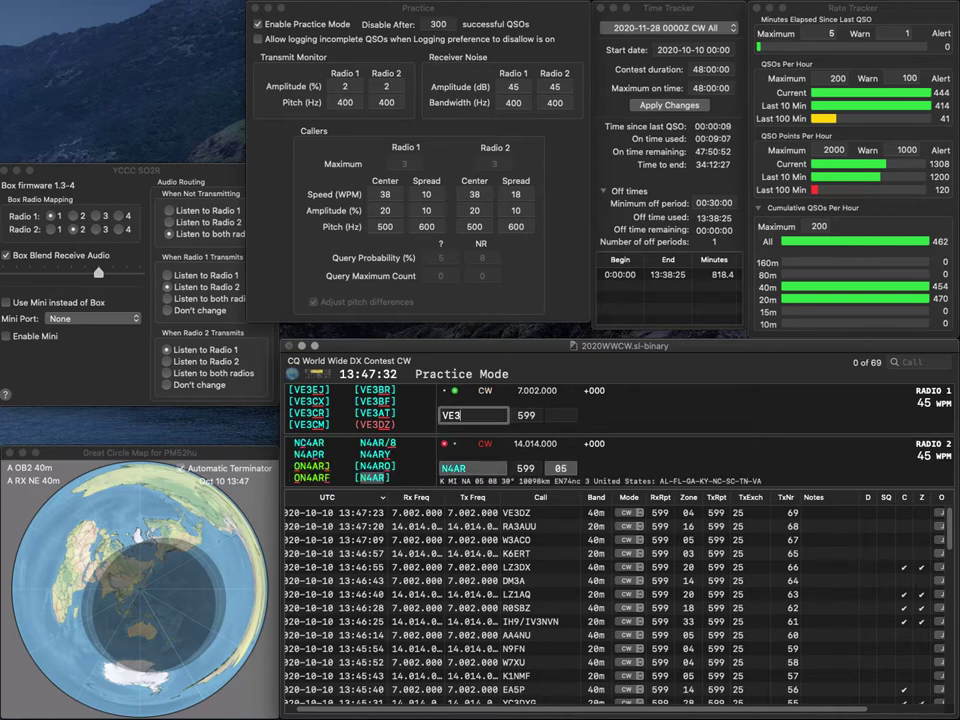
pyautogui.write('SGM')
pyautogui.press('Left')
pyautogui.press('Left')
pyautogui.press('Left')
pyautogui.press('Left')
pyautogui.press('BackSpace')
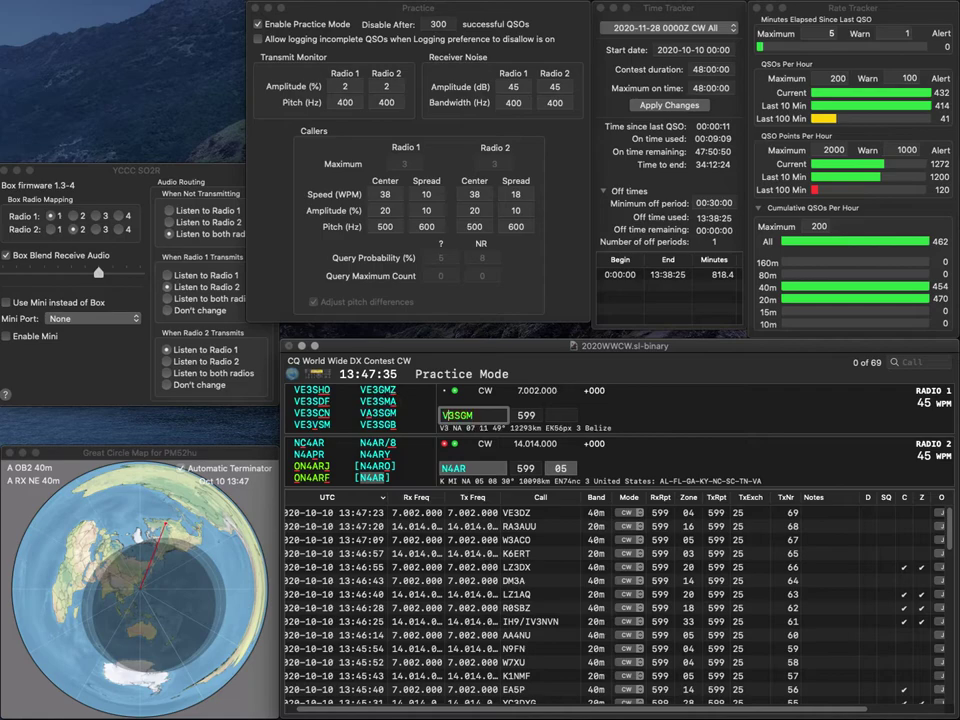
pyautogui.write('A')
pyautogui.press('Return')
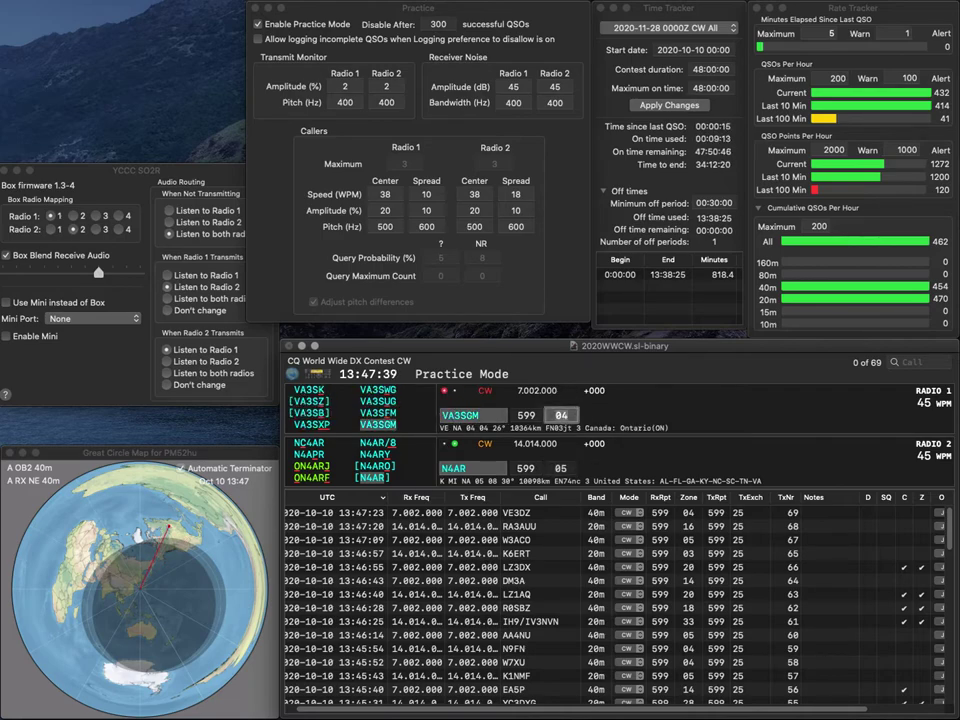
pyautogui.press('Return')
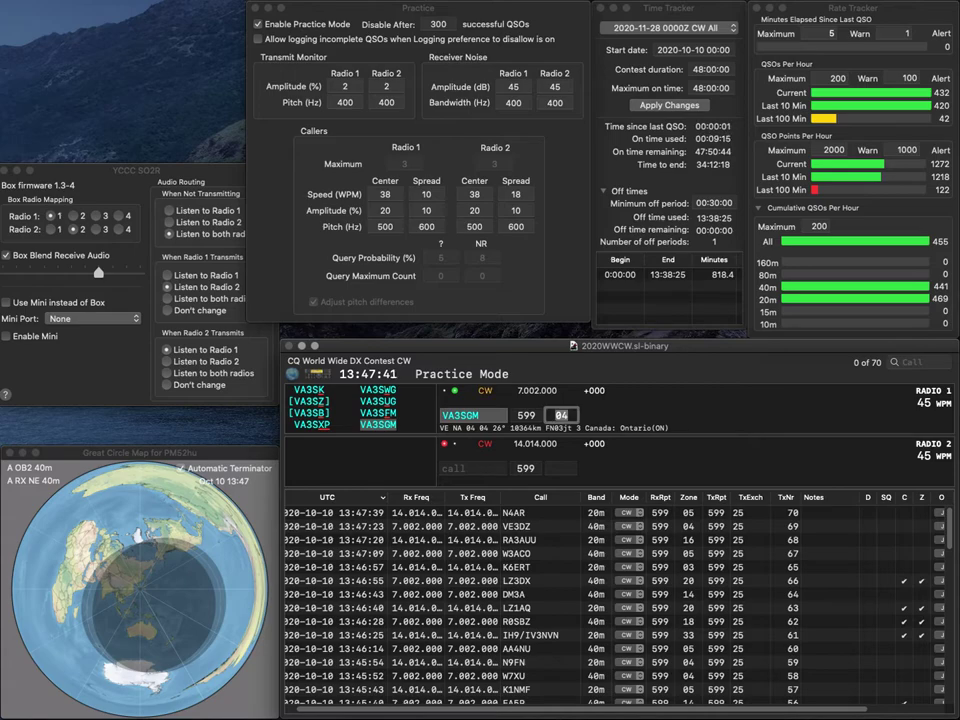
pyautogui.press('Return')
# Answer KM4Z on Radio 2 and R3TE on Radio 1
pyautogui.write('KM4Z')
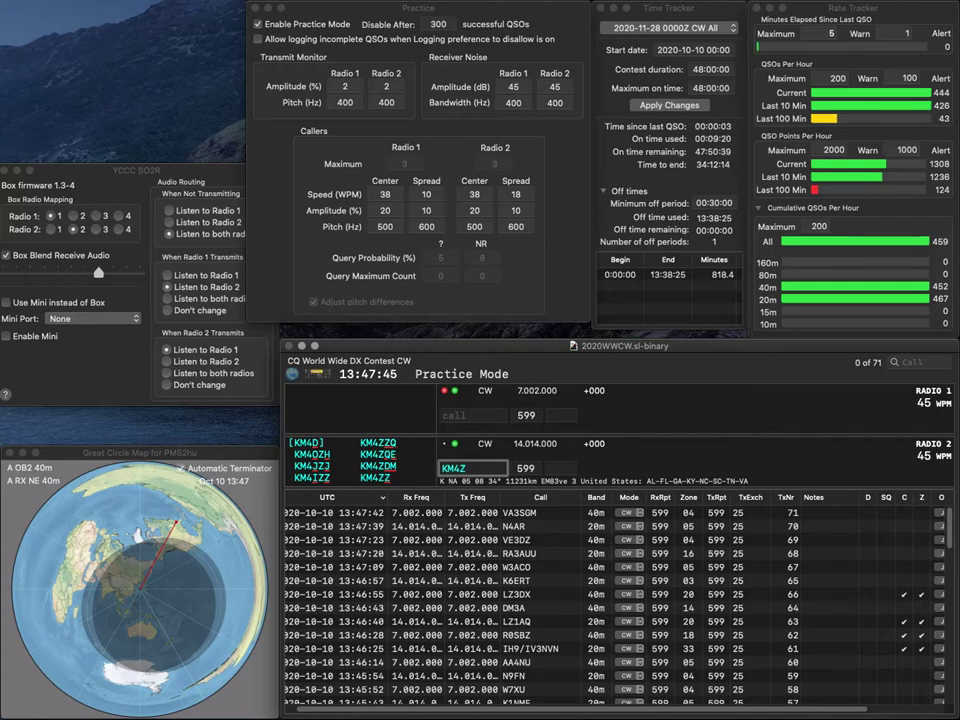
pyautogui.press('Return')
pyautogui.write('R')
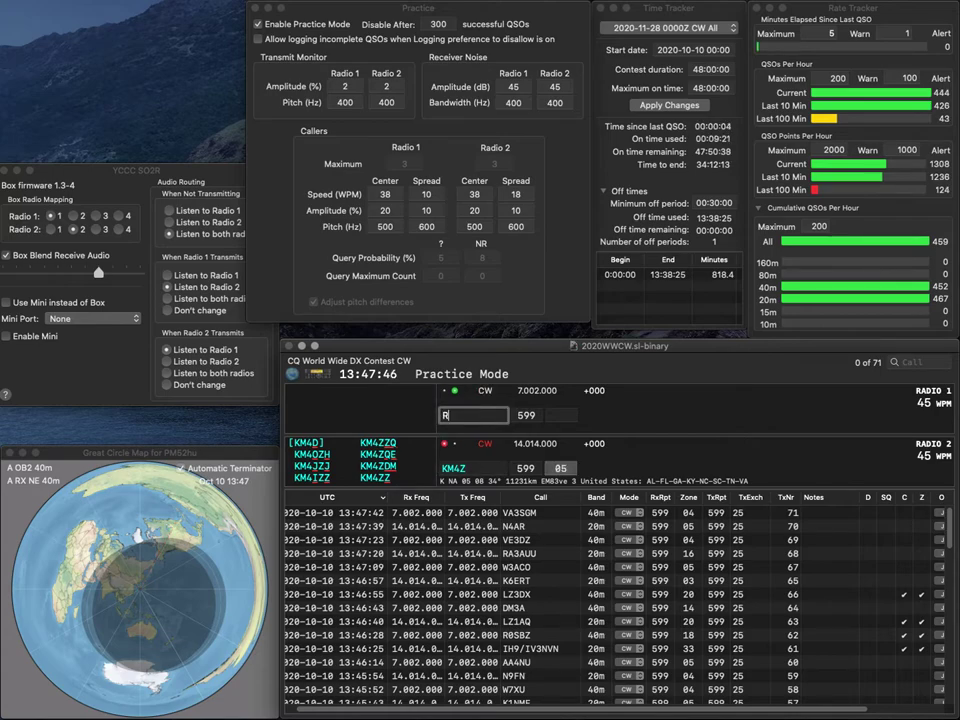
pyautogui.write('3TE')
pyautogui.press('Return')
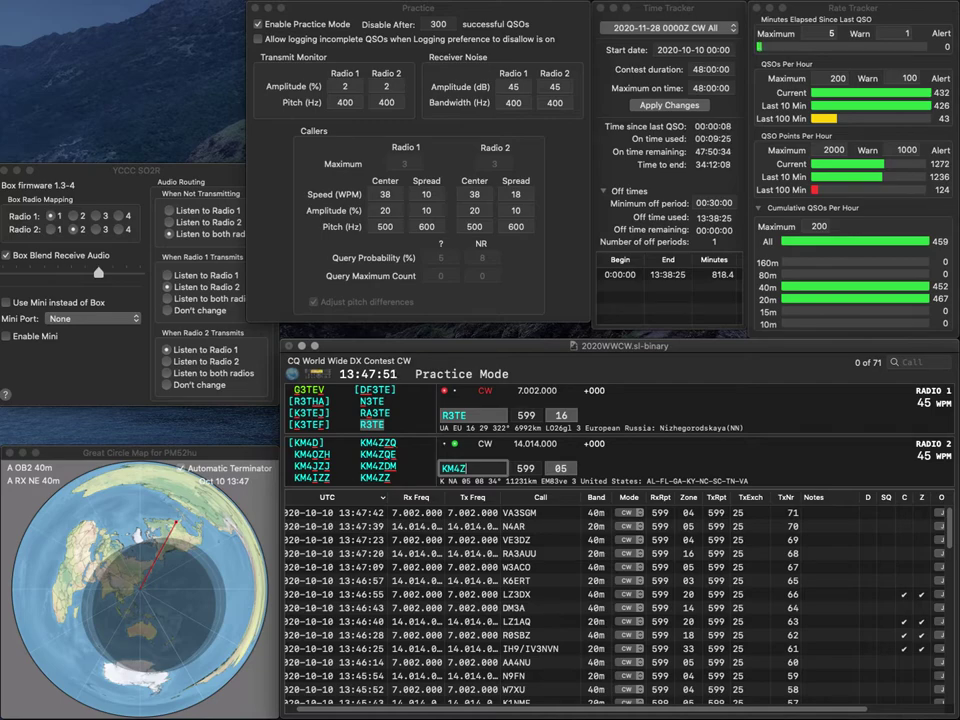
pyautogui.write('DM')
pyautogui.press('Return')
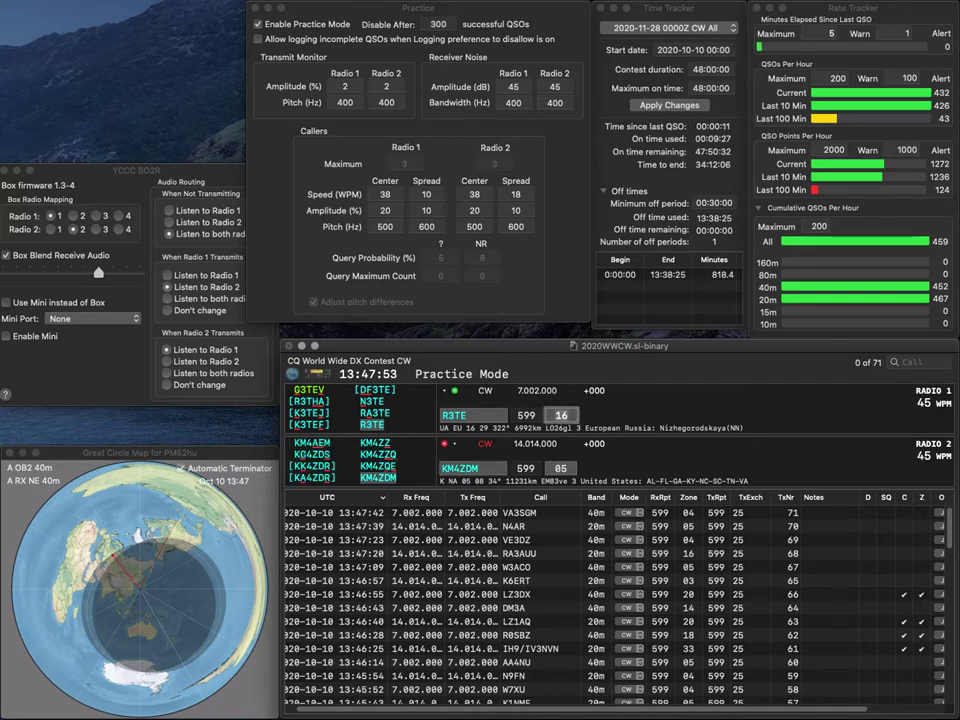
pyautogui.press('Tab')
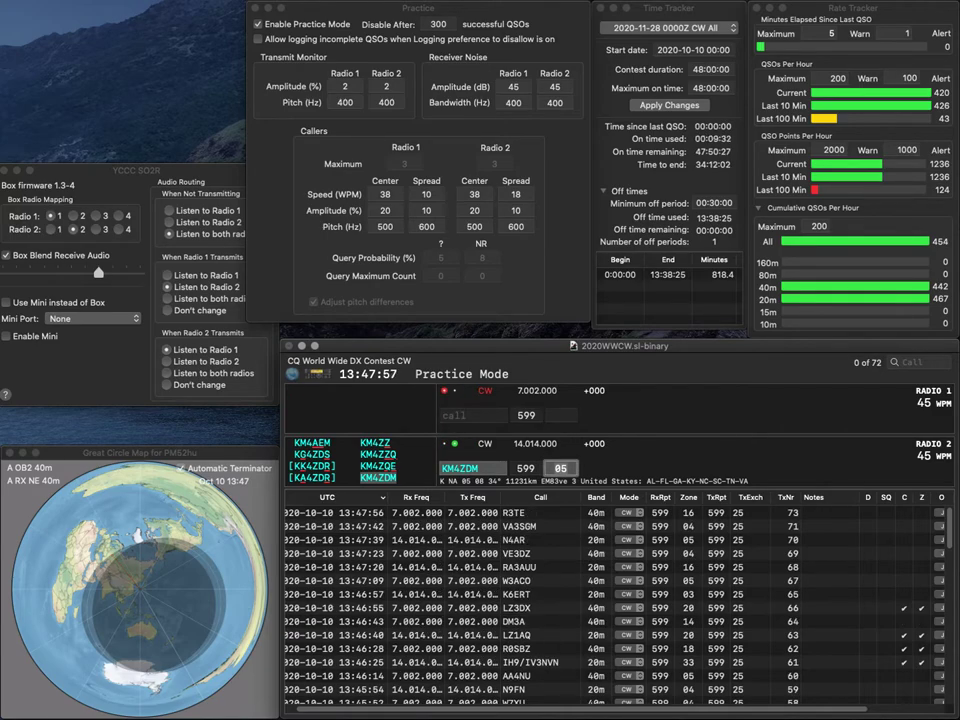
pyautogui.press('Return')
# Answer KR5NM on Radio 1 and UA3QCB on Radio 2, and log both contacts
pyautogui.write('KR5NM')
pyautogui.press('Return')
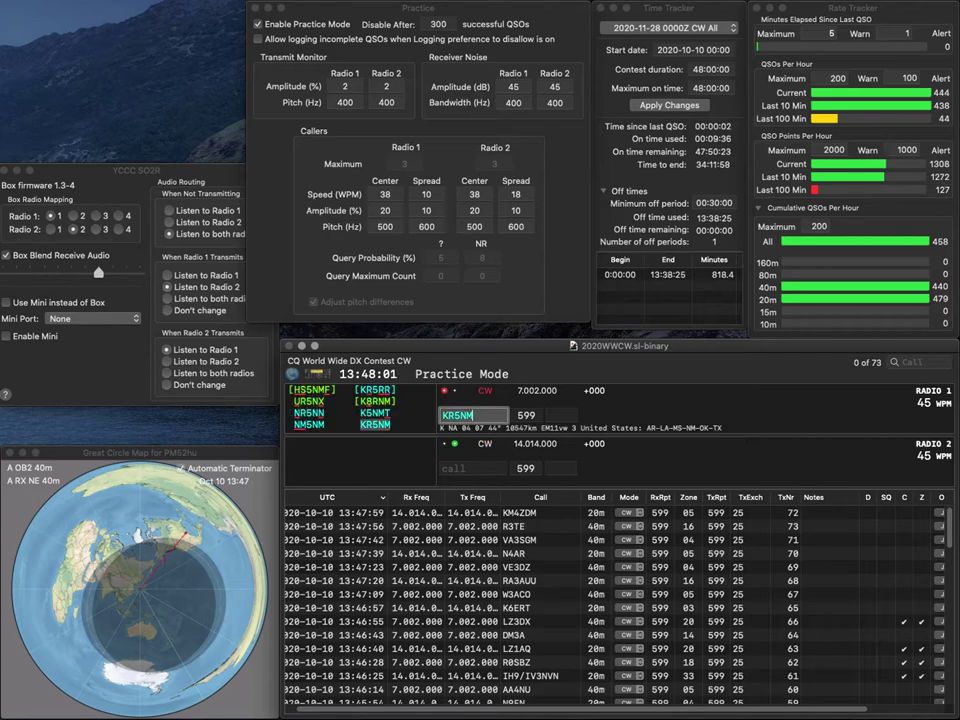
pyautogui.write('UA3')
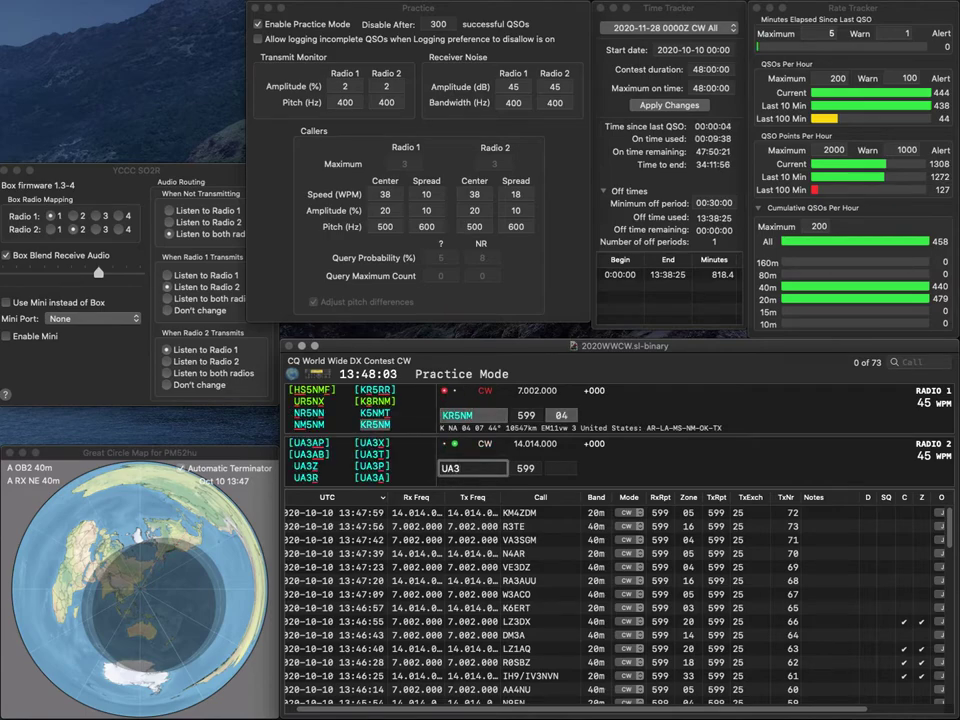
pyautogui.write('QCB')
pyautogui.press('Return')
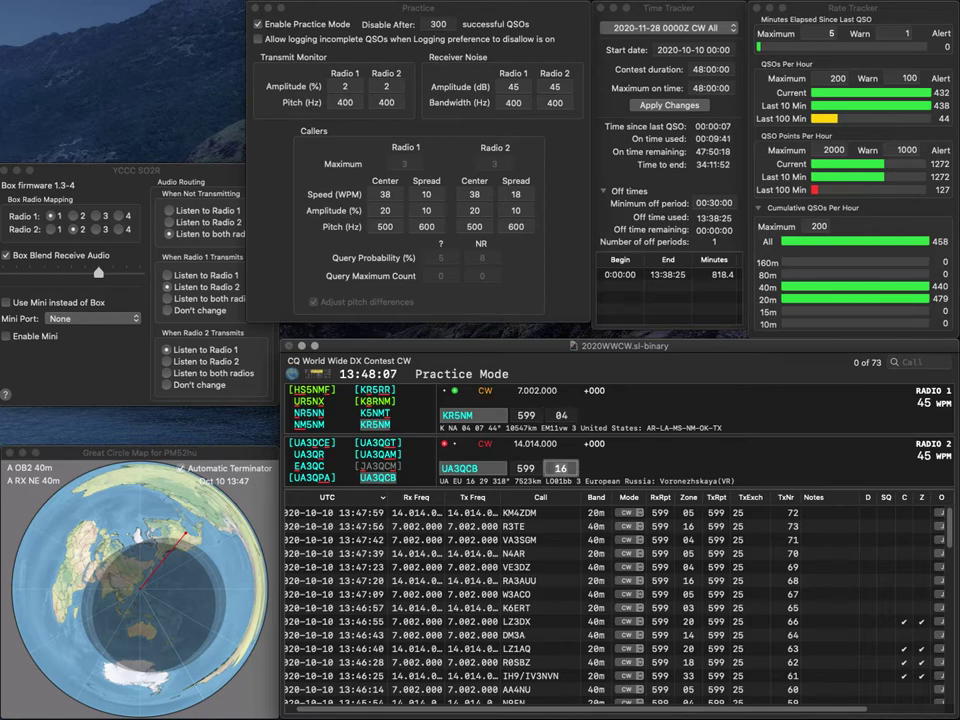
pyautogui.press('Return')
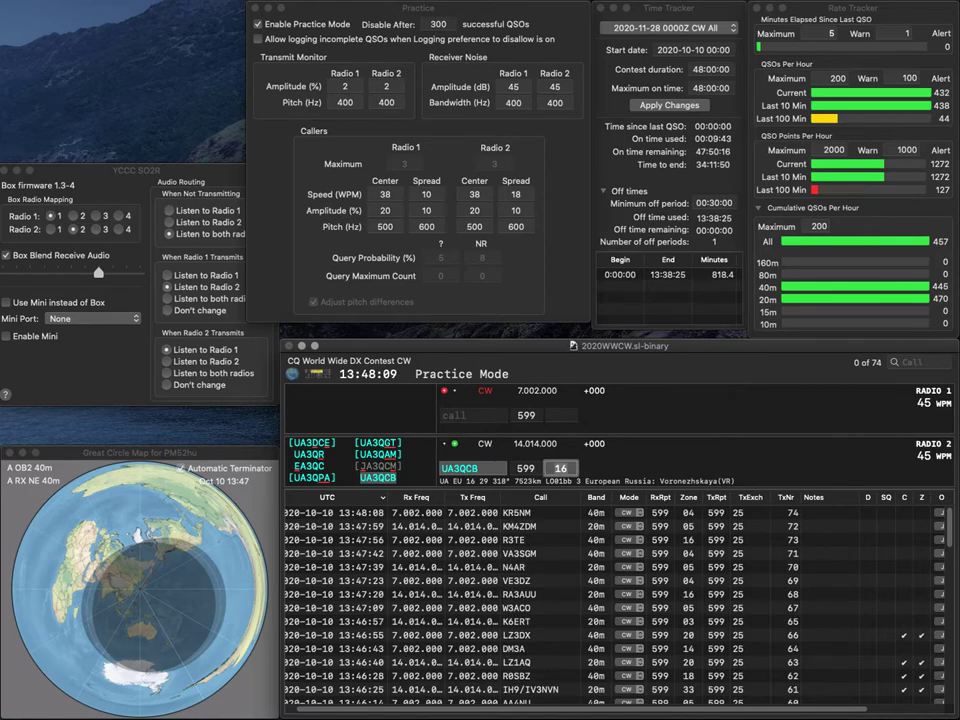
pyautogui.press('Return')
# Try to answer EA3FP on Radio 2, sending on Radio 1 with its call entry empty in between
pyautogui.write('EA3FP')
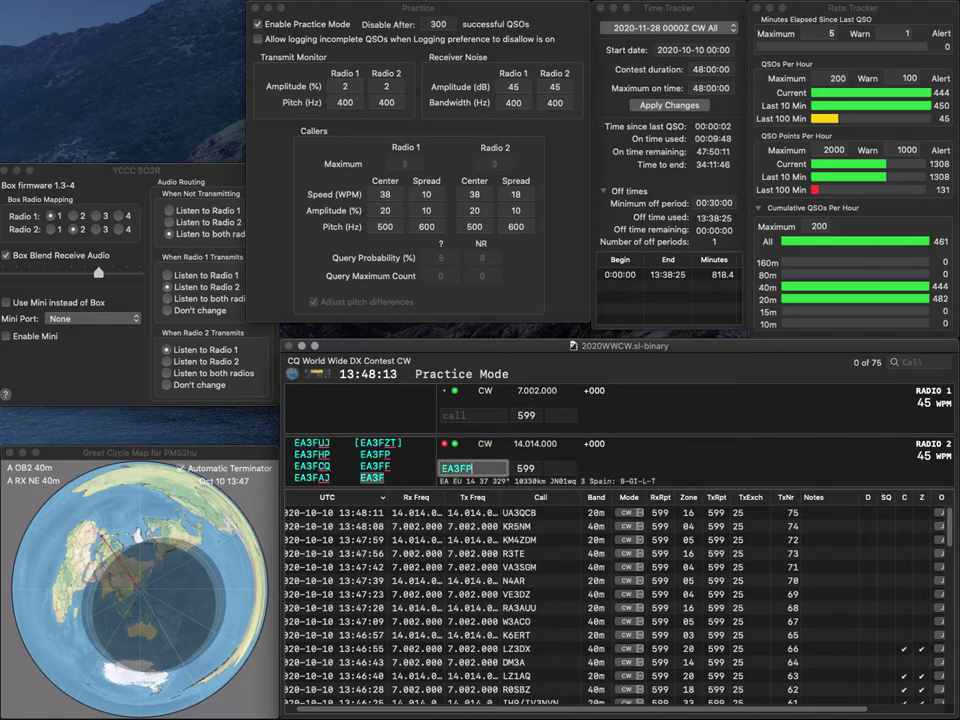
pyautogui.press('Return')
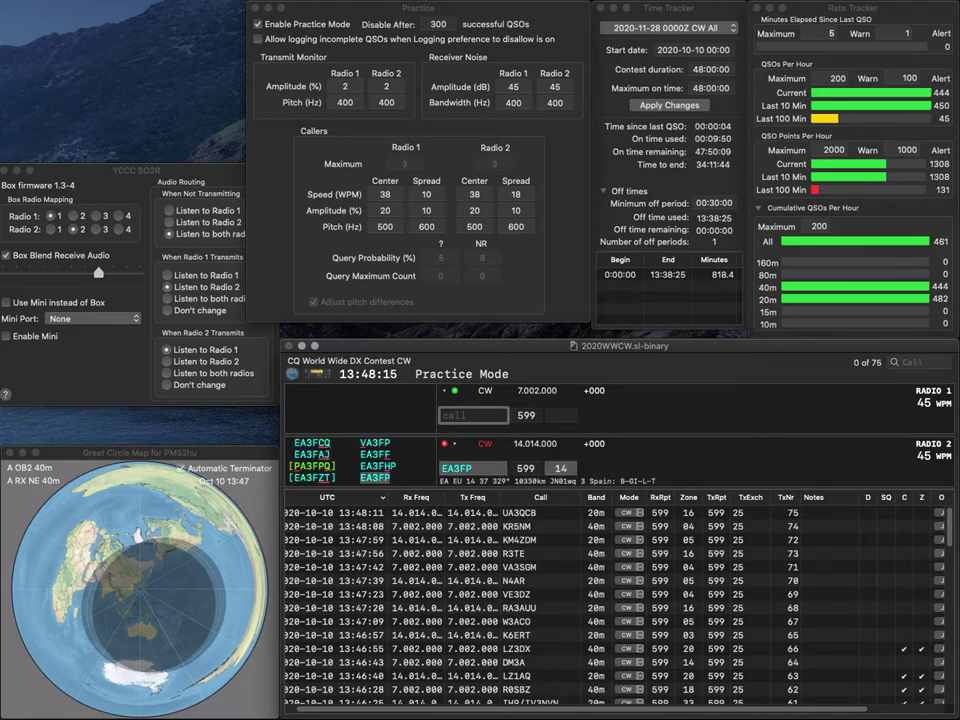
pyautogui.press('Return')
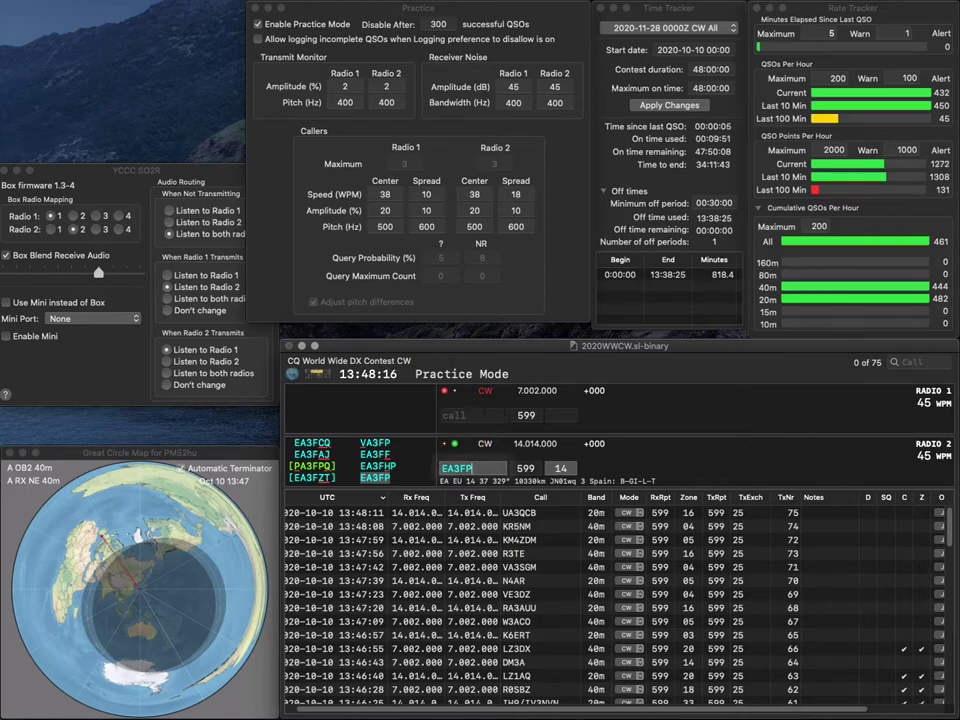
pyautogui.press('Up')
pyautogui.press('Down')
pyautogui.press('Return')
# Answer EA3FP on Radio 1
pyautogui.write('EA')
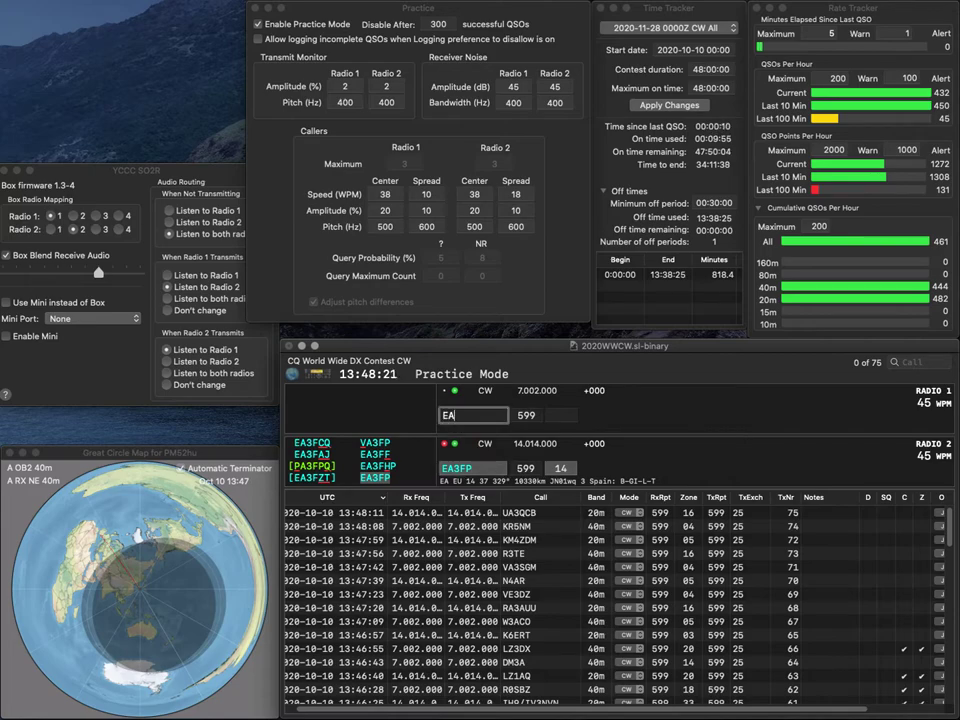
pyautogui.write('3FP')
pyautogui.press('Return')
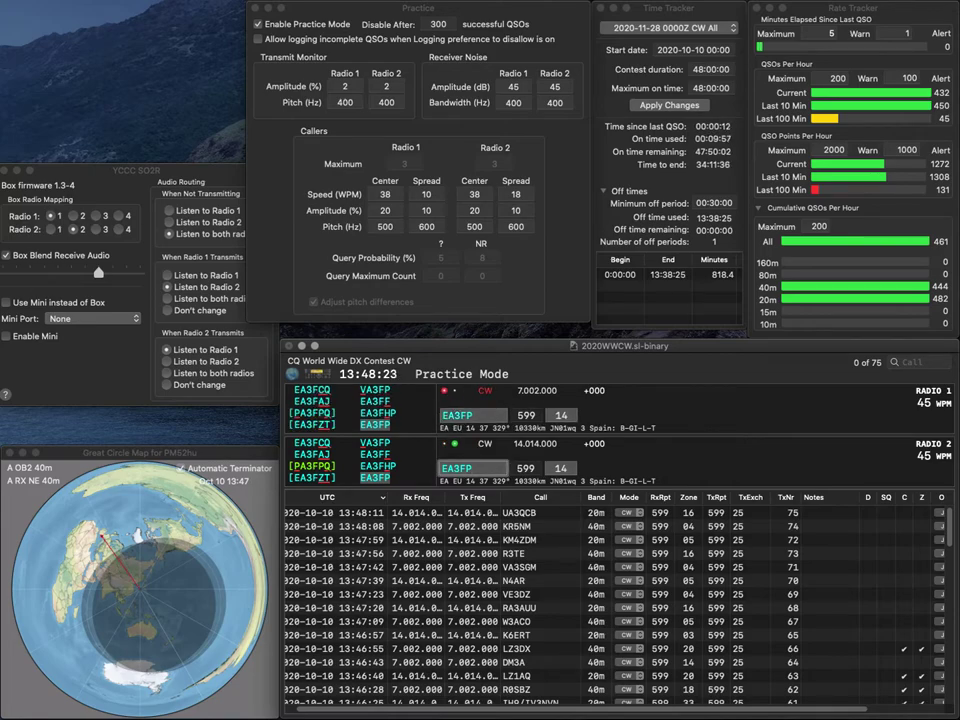
pyautogui.write('WF')
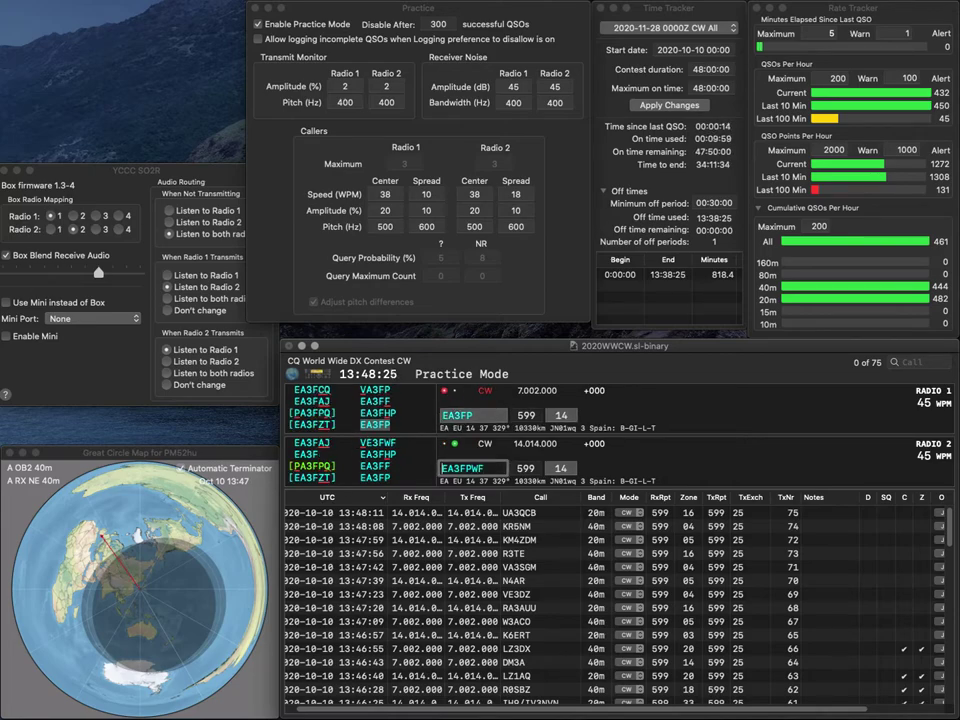
pyautogui.press('Home')
pyautogui.press('Delete')
pyautogui.press('Delete')
pyautogui.press('Delete')
pyautogui.press('Delete')
pyautogui.write('W')
pyautogui.press('Delete')
pyautogui.write('4')
pyautogui.press('Return')
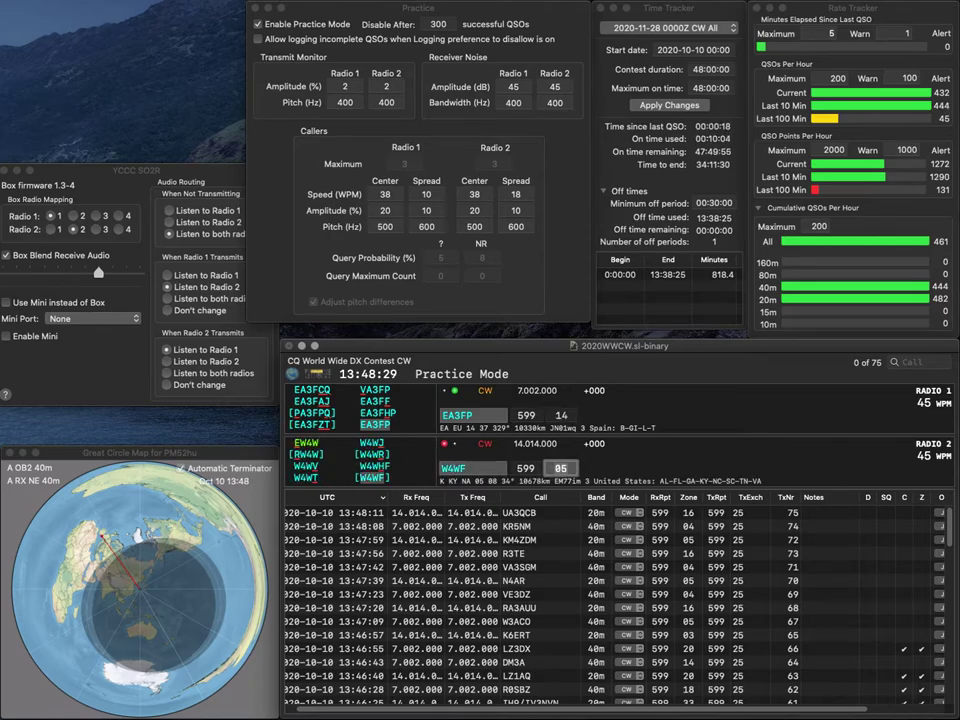
pyautogui.press('Return')
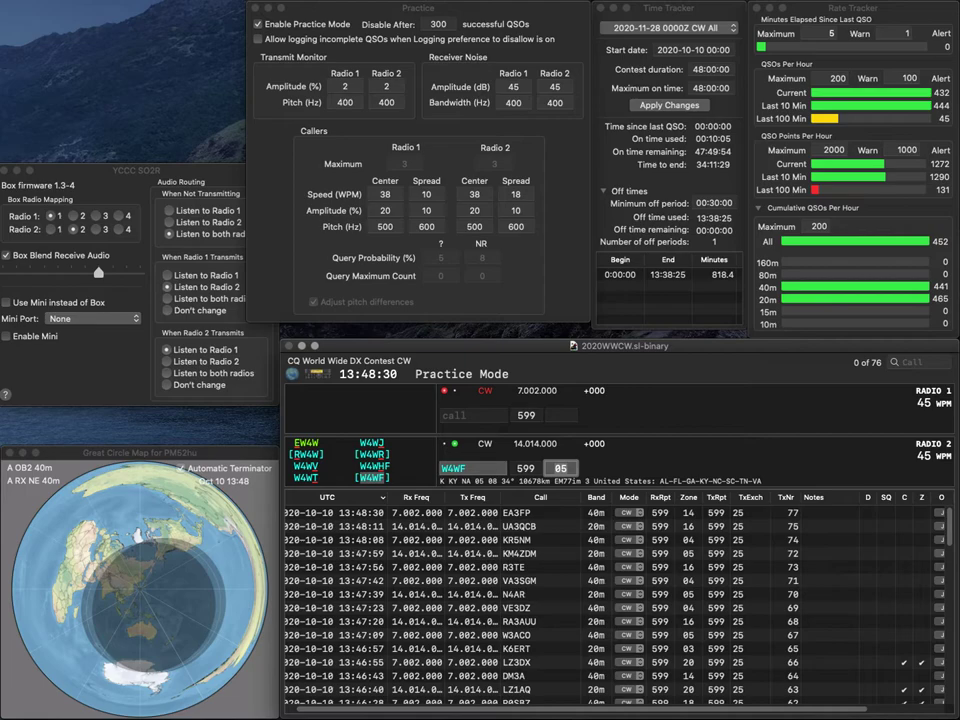
pyautogui.press('Return')
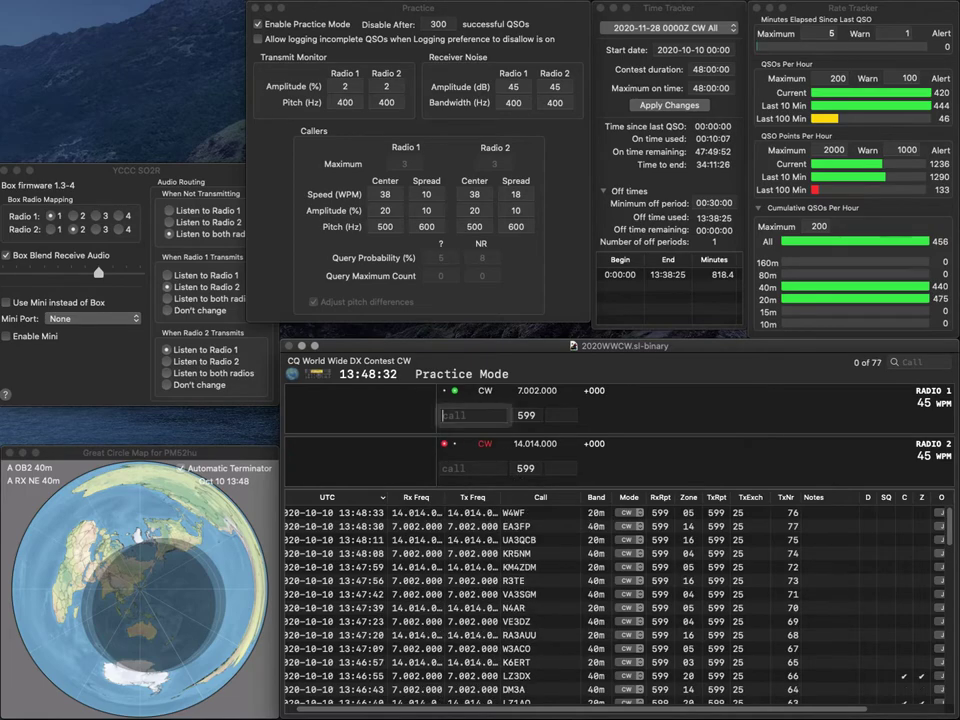
pyautogui.write('K7LFY')
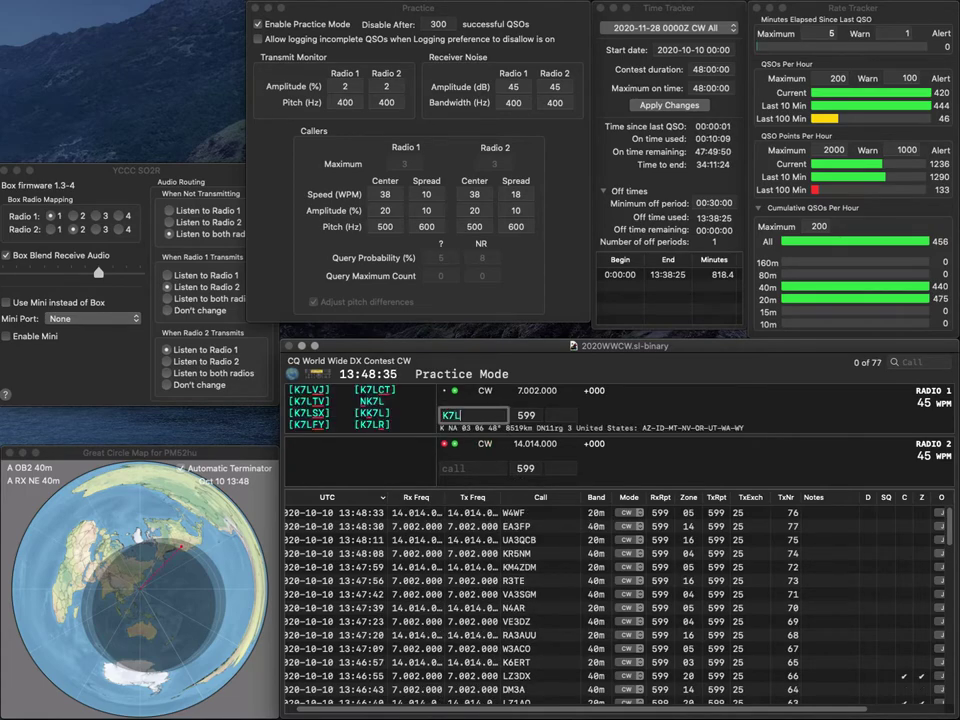
pyautogui.press('Return')
pyautogui.write('OM')
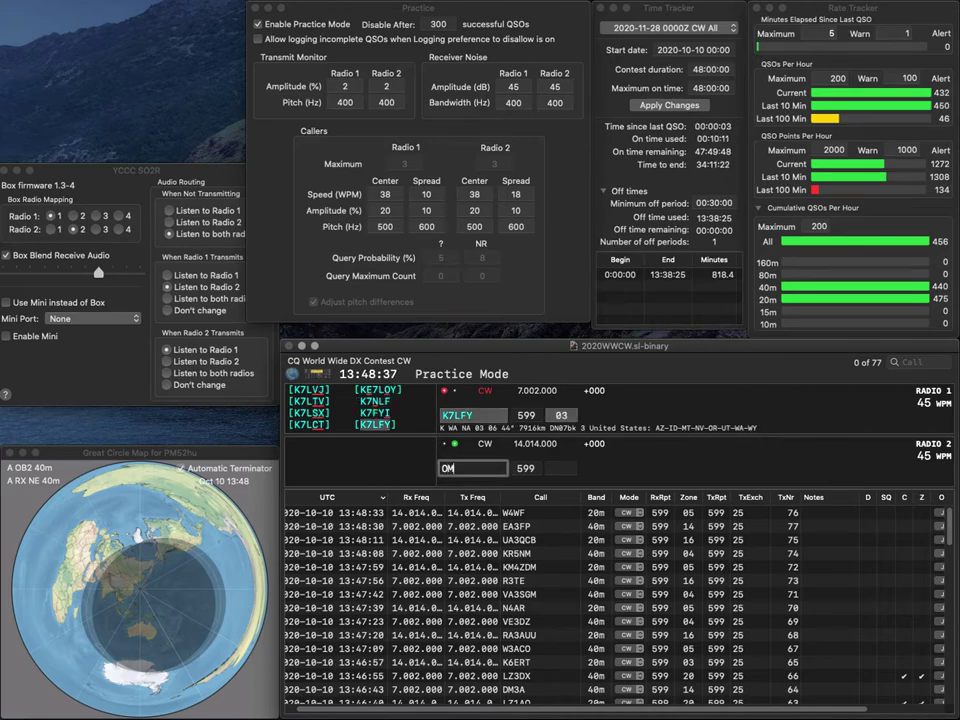
pyautogui.write('2KI')
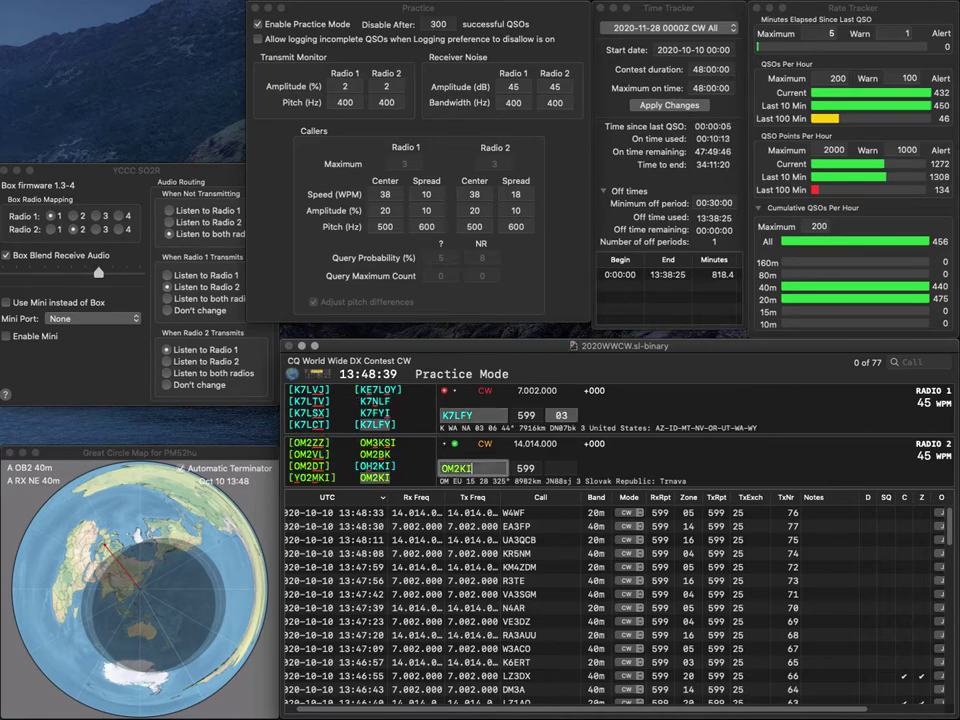
pyautogui.press('Return')
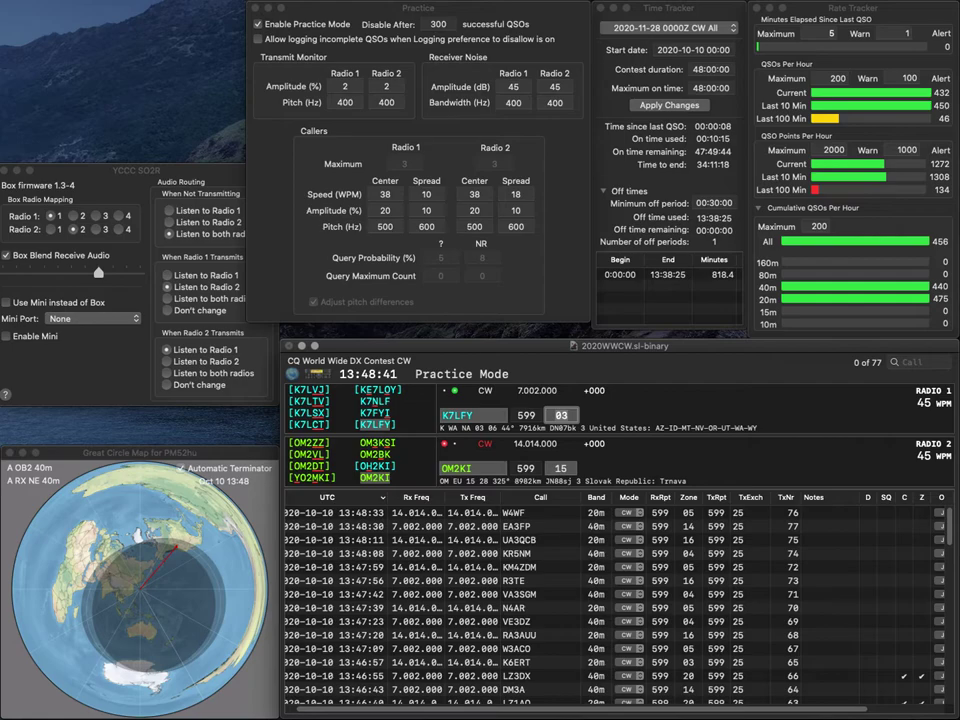
pyautogui.press('Return')
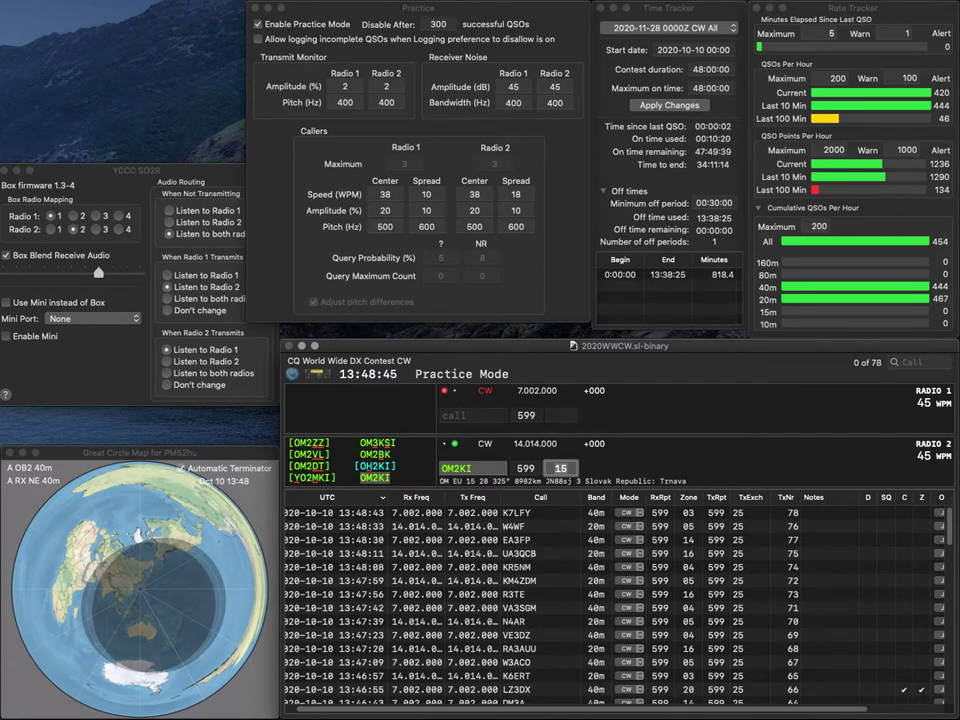
pyautogui.press('Return')
pyautogui.write('N2EI')
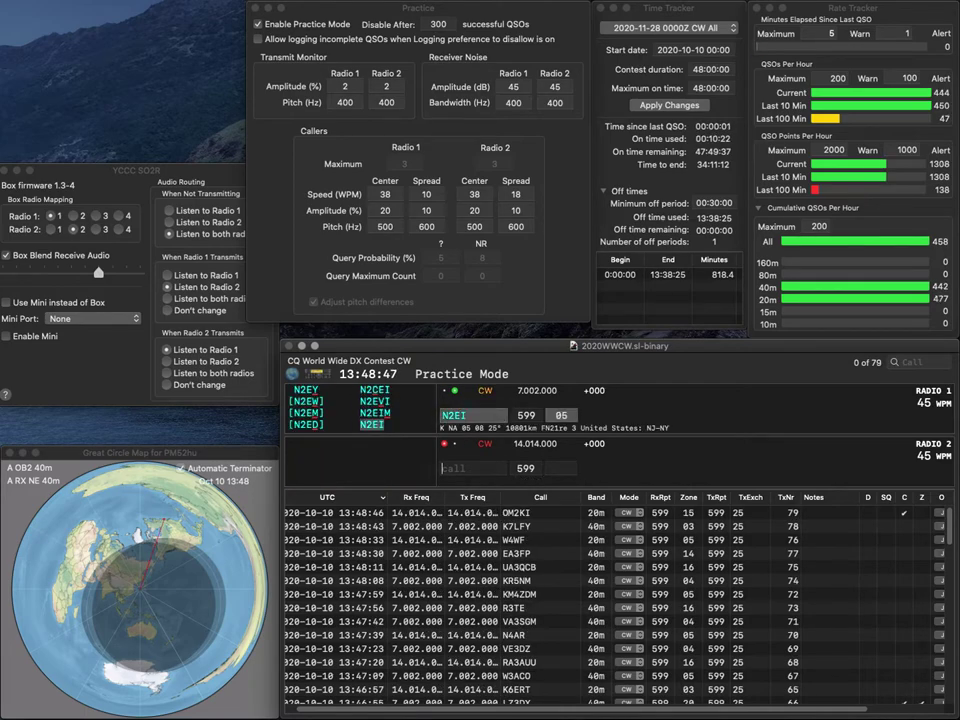
pyautogui.press('Return')
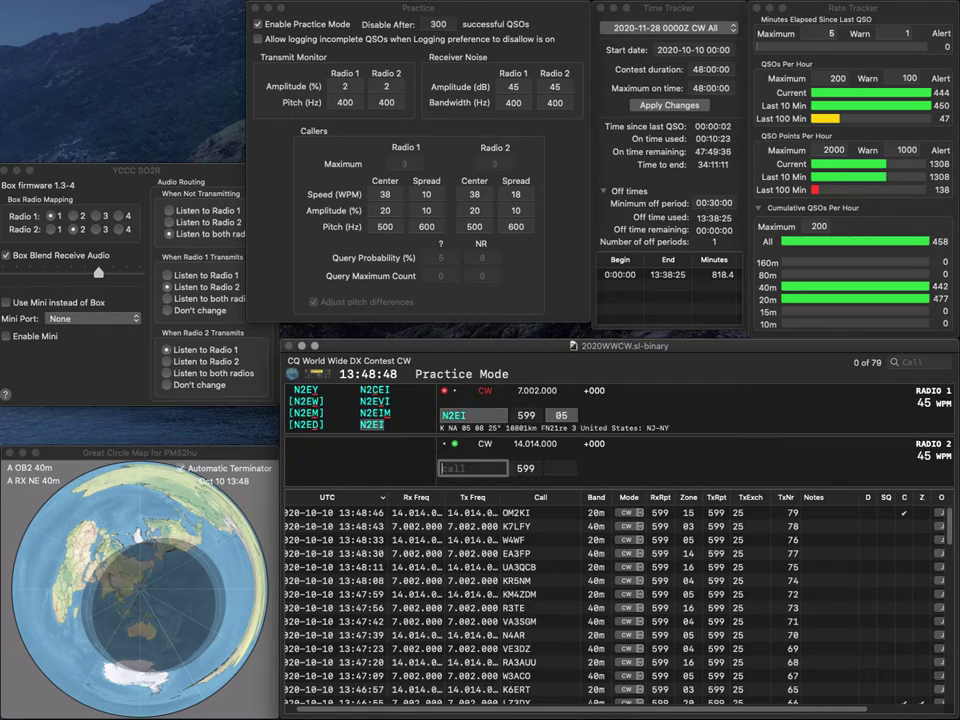
pyautogui.write('SN9J')
pyautogui.press('Return')
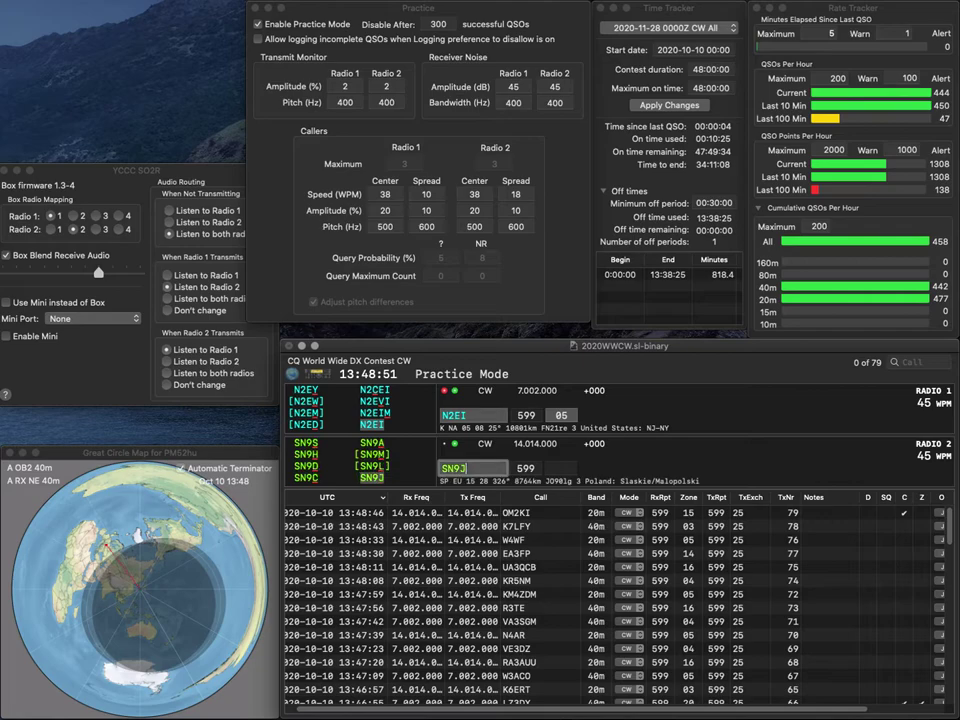
pyautogui.press('space')
pyautogui.press('Return')
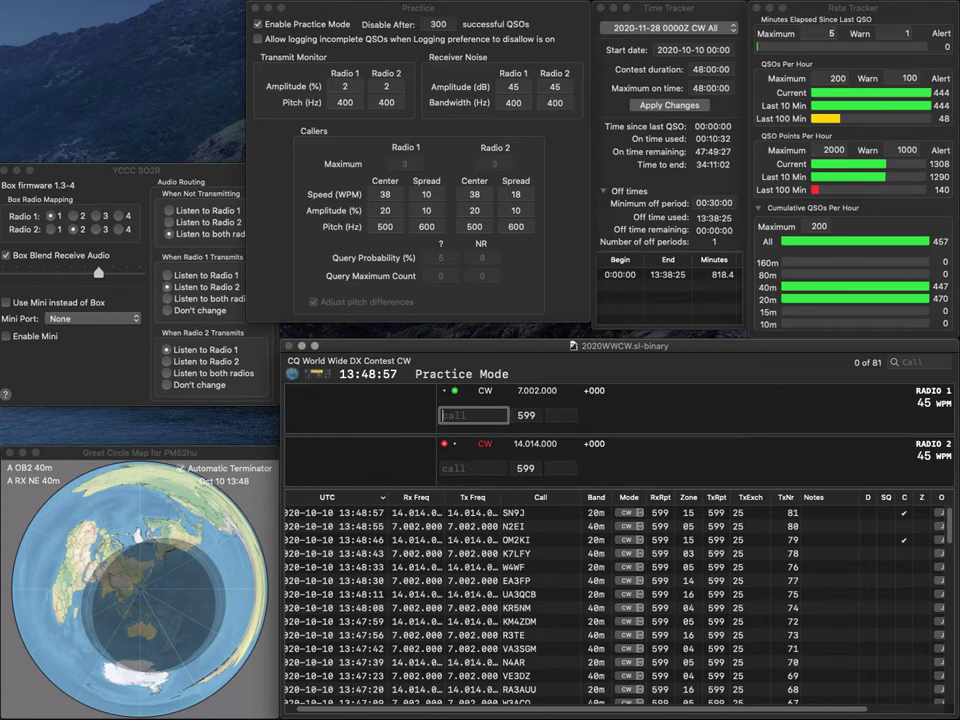
pyautogui.write('IZ6IOC')
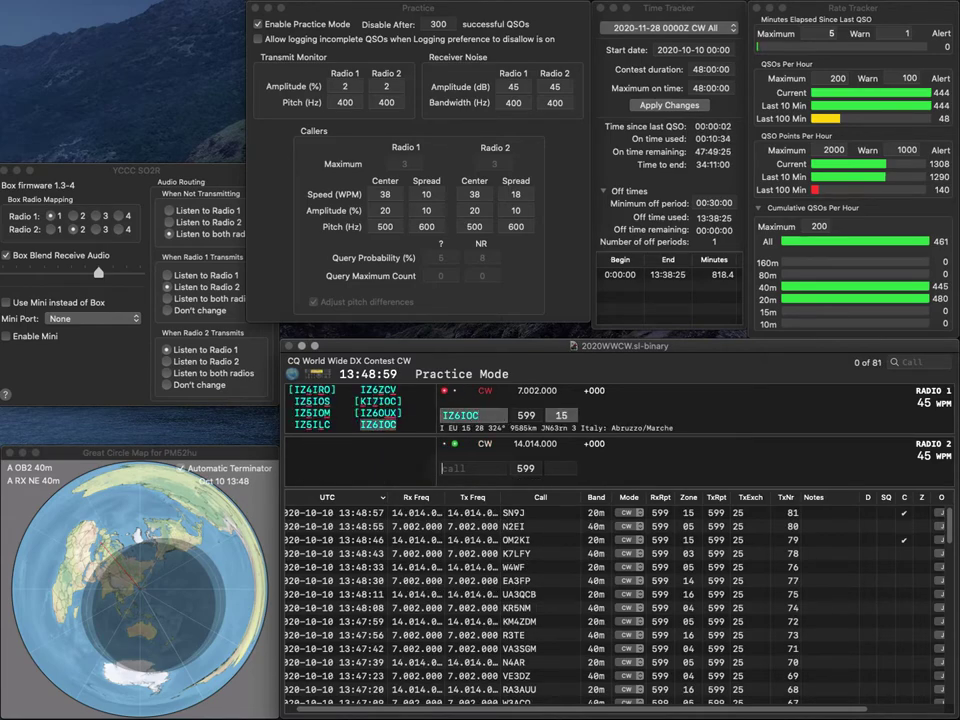
pyautogui.press('Return')
pyautogui.write('7TU')
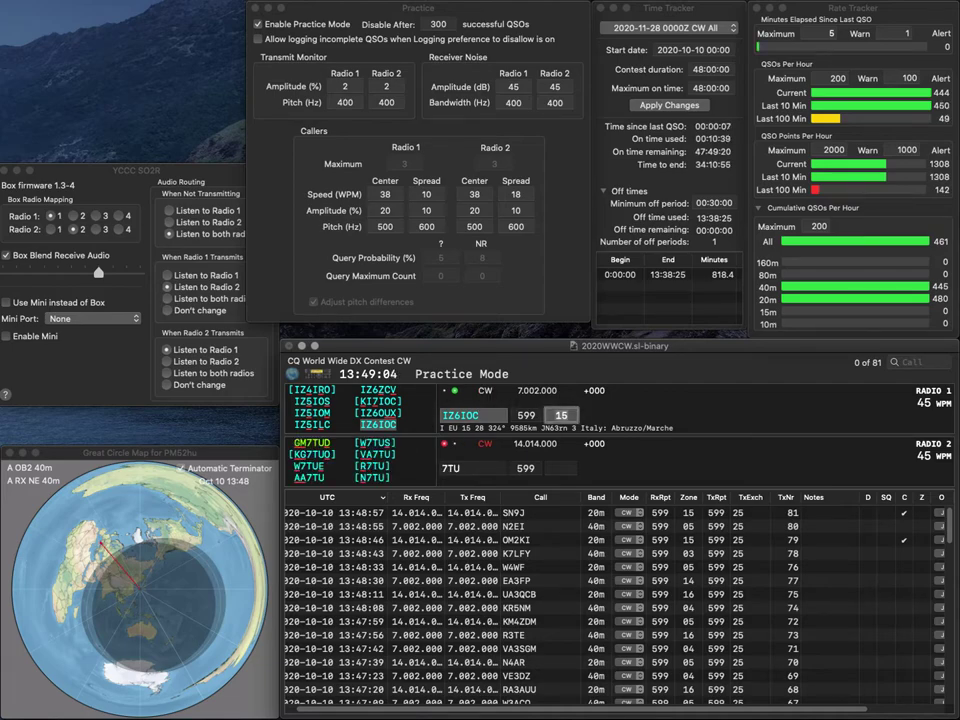
pyautogui.press('Return')
# Complete the partial call on Radio 2 as KK7TV and answer it
pyautogui.click(442, 468)
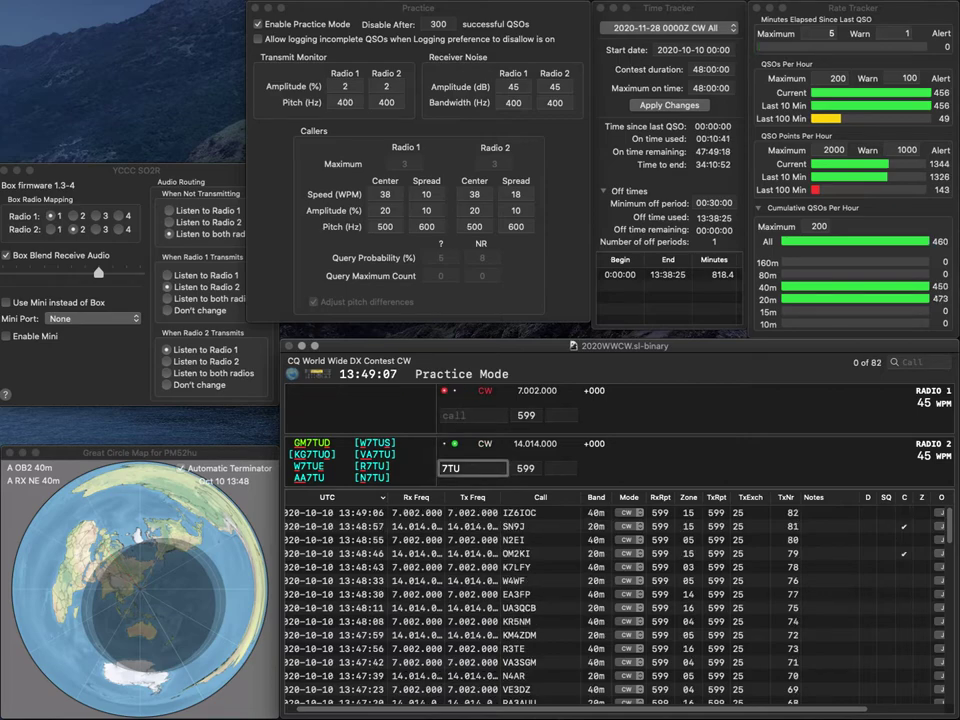
pyautogui.write('KK7T')
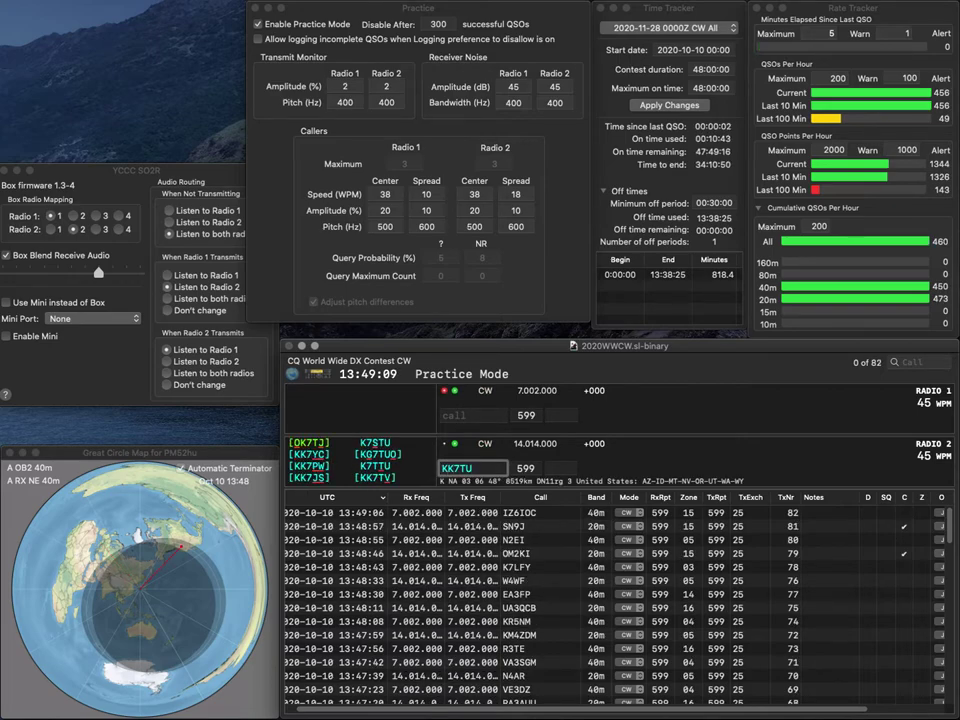
pyautogui.write('V')
pyautogui.press('Return')
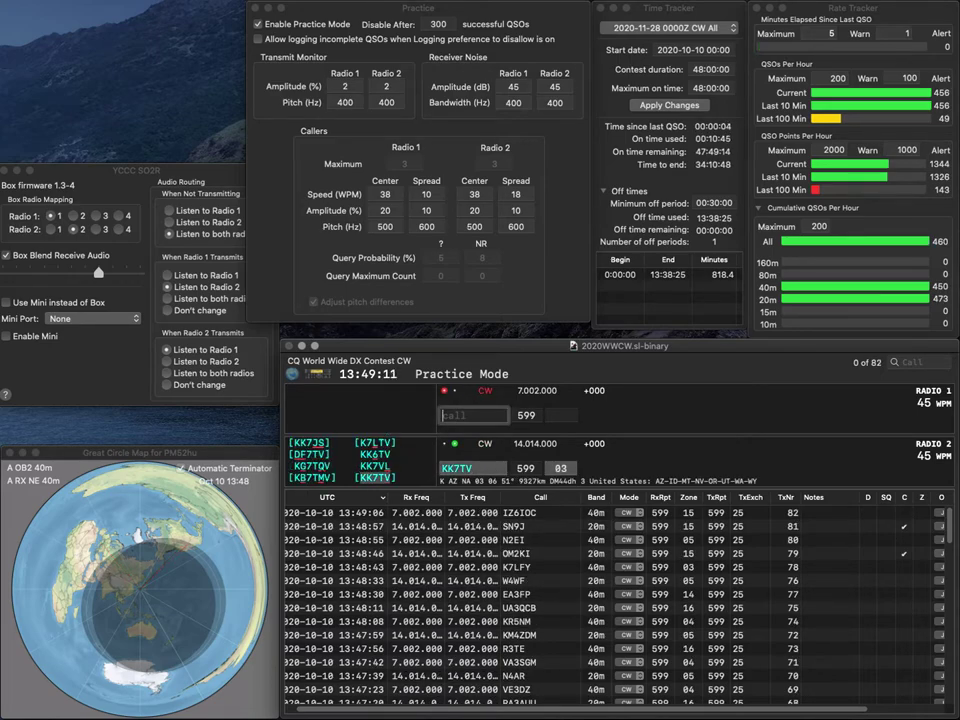
# Answer I1PJK on Radio 1, and log KK7TV on Radio 2 and I1PJK on Radio 1
pyautogui.write('I1PJK')
pyautogui.press('Return')
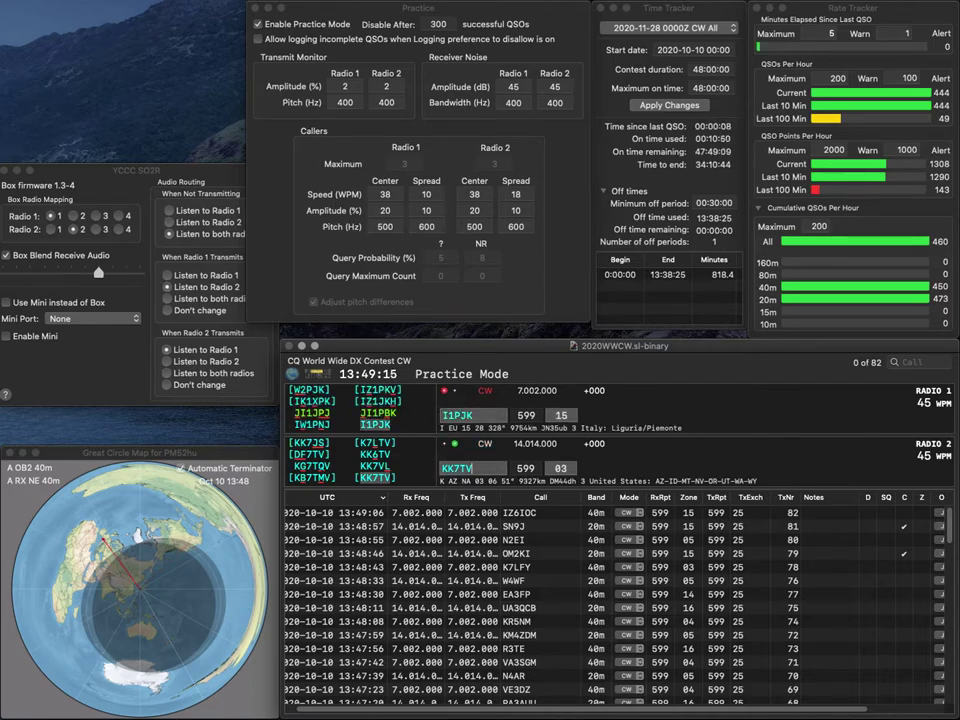
pyautogui.press('Return')
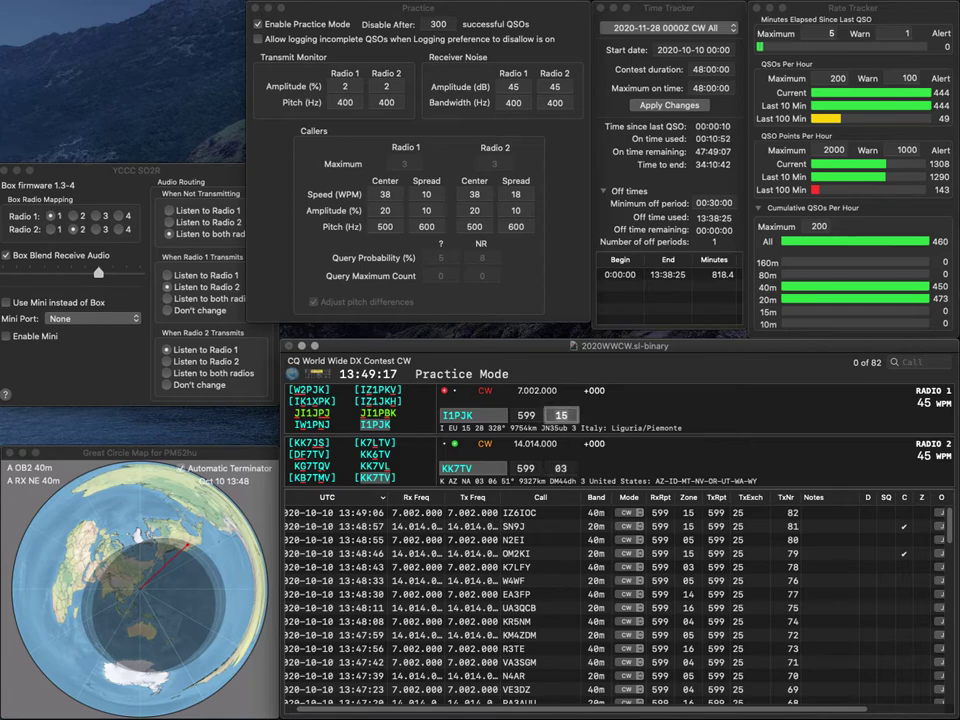
pyautogui.press('Return')
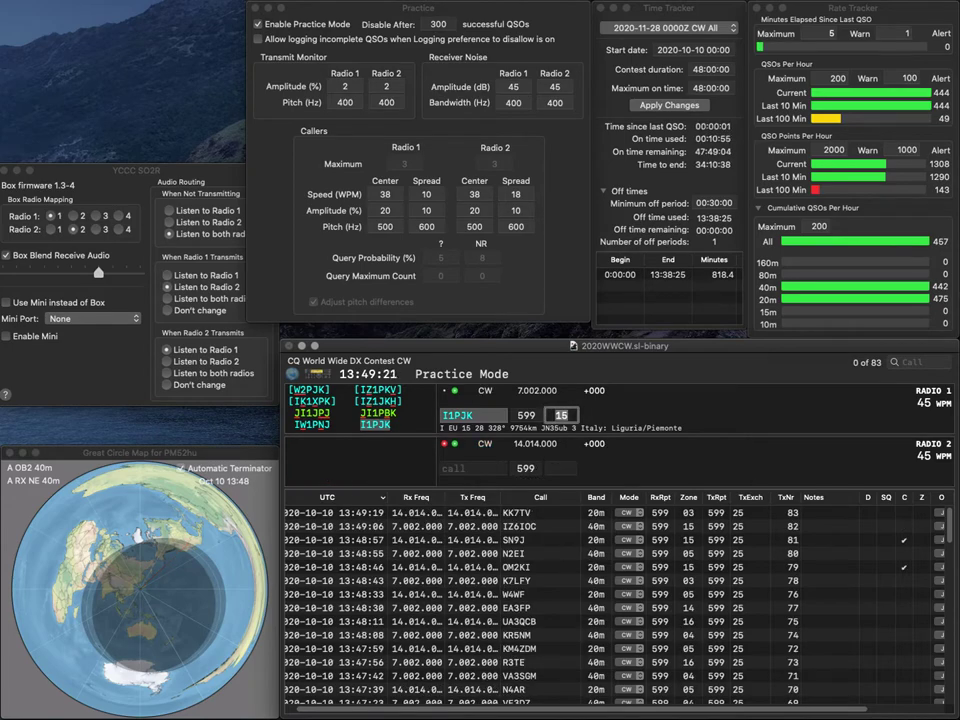
pyautogui.press('Return')
pyautogui.write('BY')
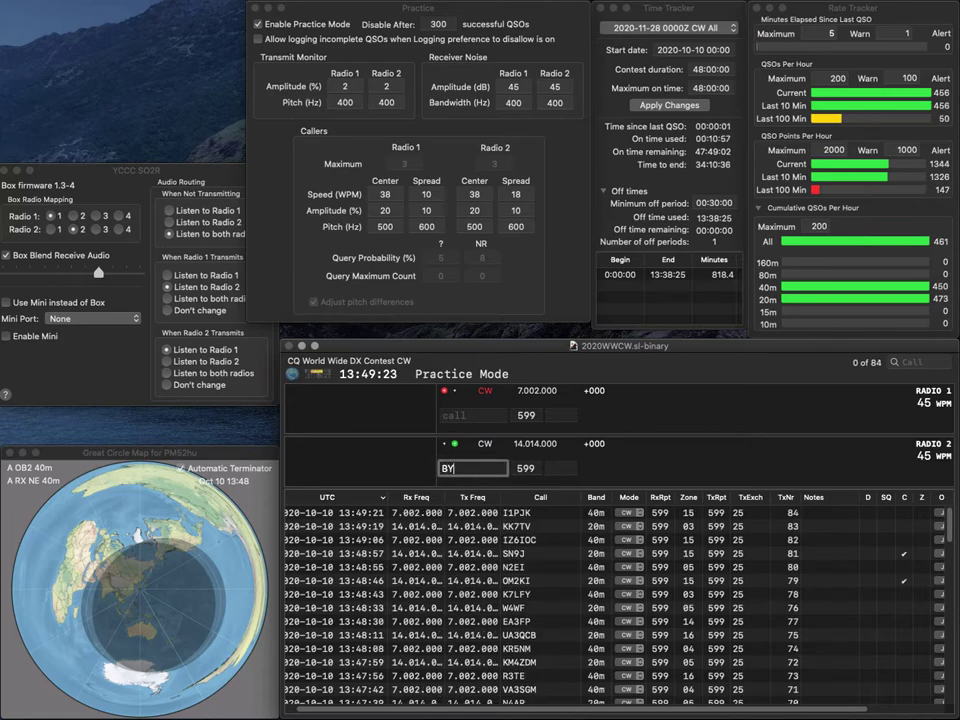
pyautogui.write('5PA')
pyautogui.press('Return')
pyautogui.write('KK9G')
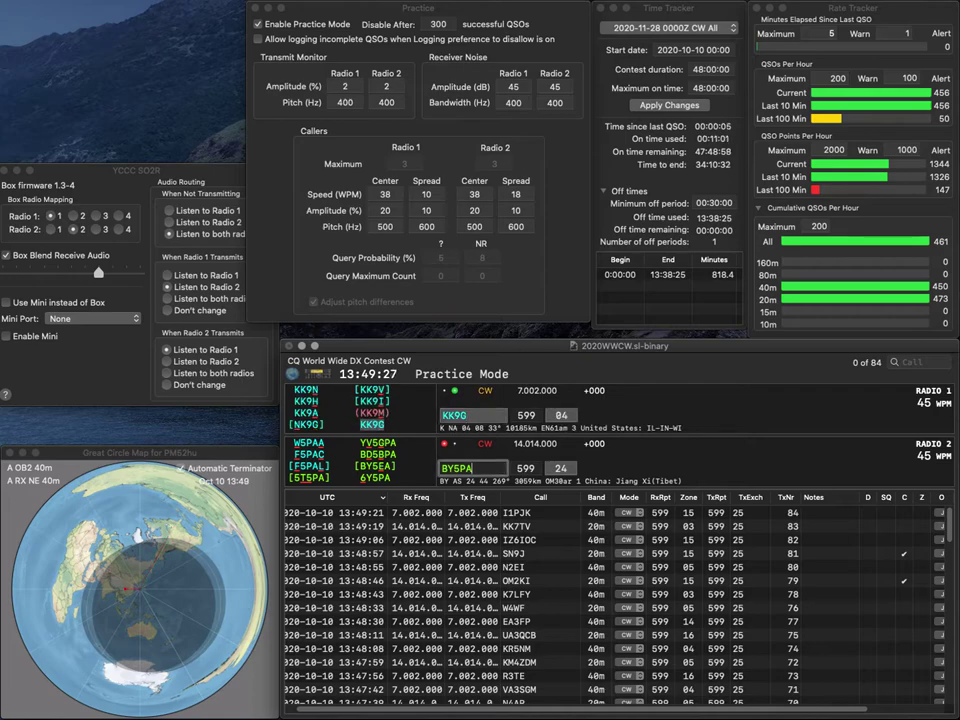
pyautogui.press('Home')
pyautogui.press('Delete')
pyautogui.write('6')
pyautogui.press('Return')
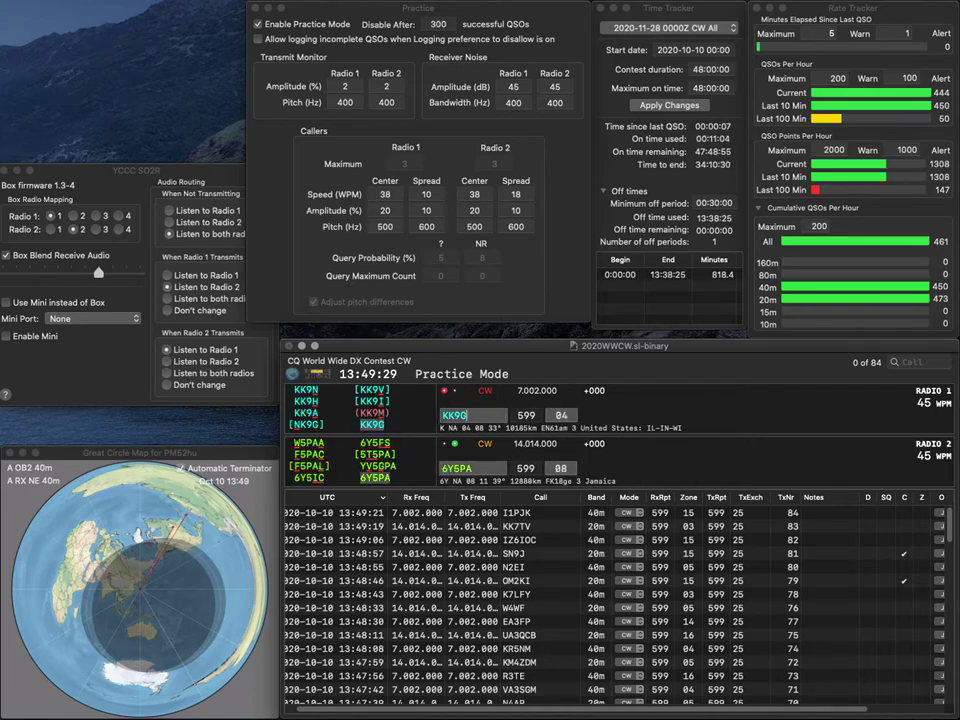
pyautogui.press('Return')
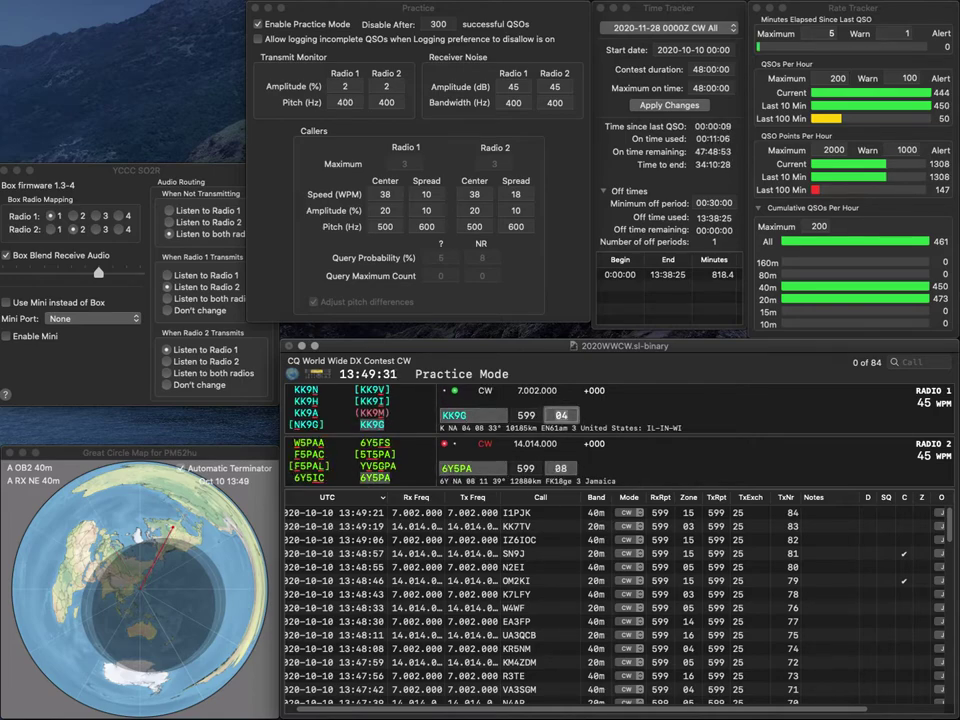
pyautogui.press('Return')
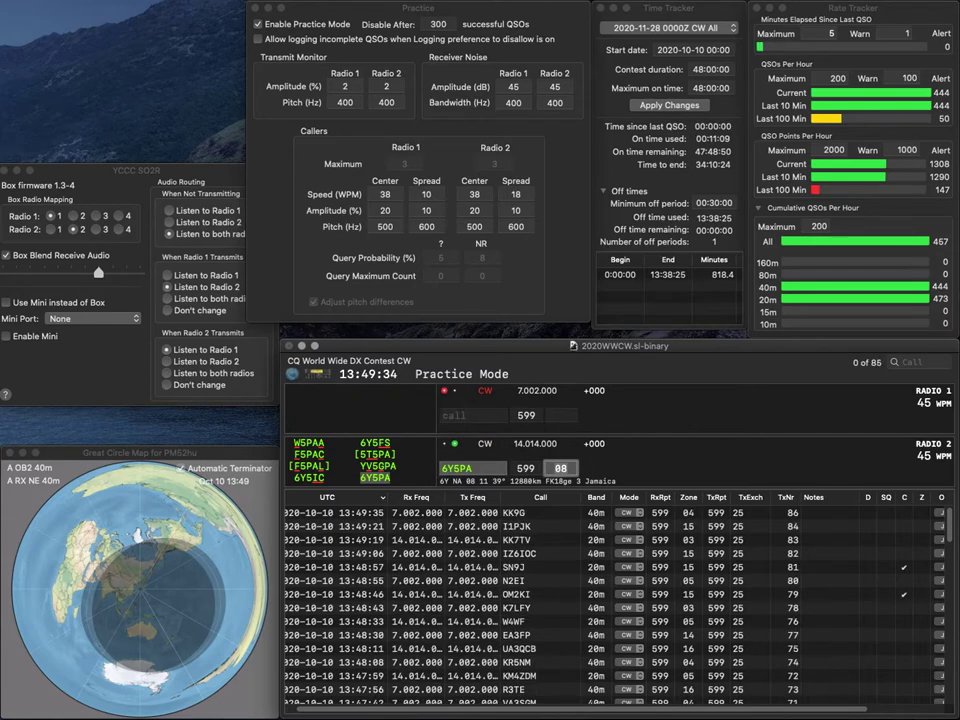
pyautogui.press('Return')
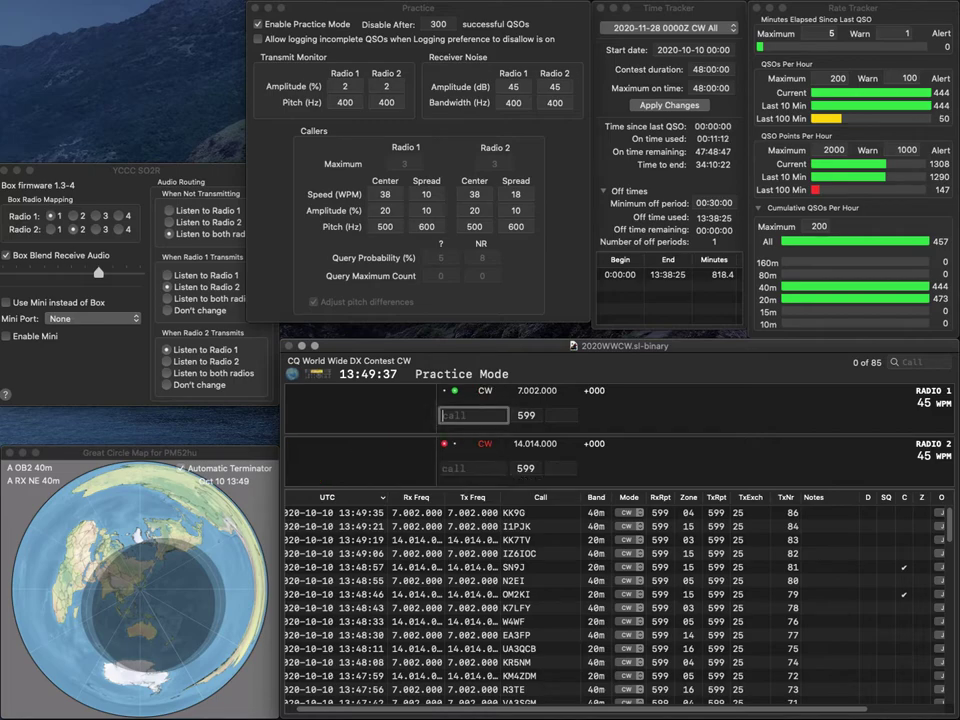
pyautogui.write('M0DXR')
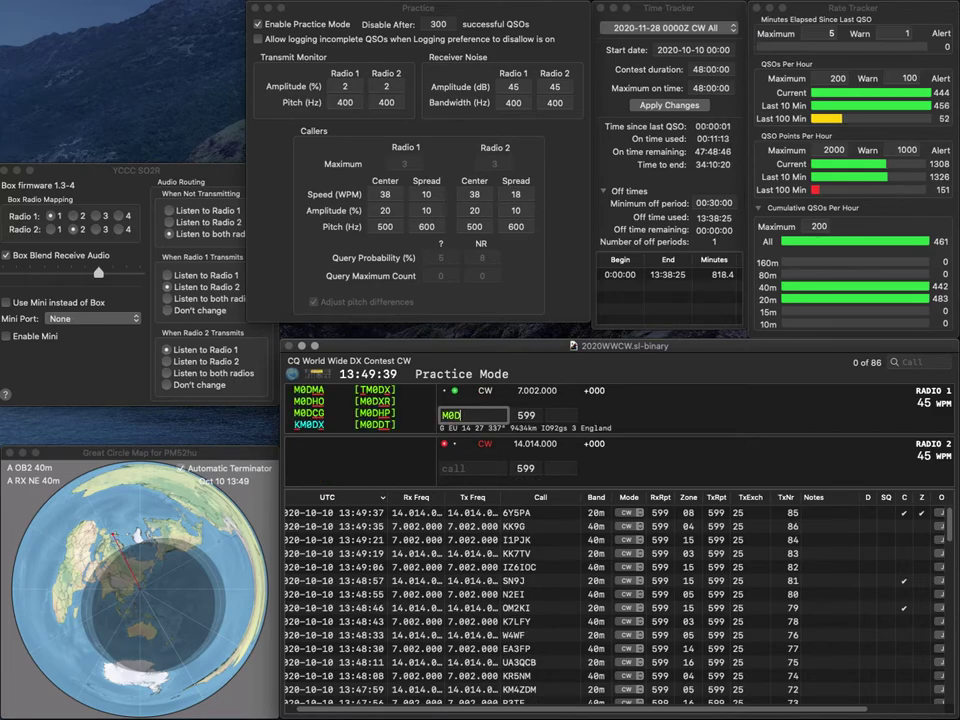
pyautogui.press('Return')
pyautogui.write('OH')
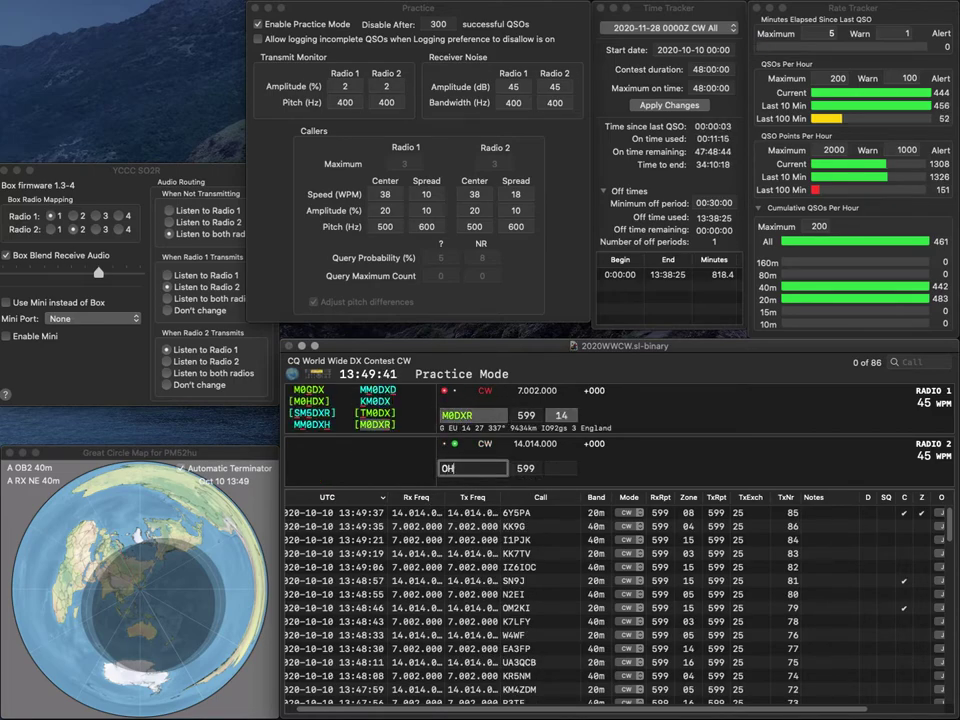
pyautogui.write('5J')
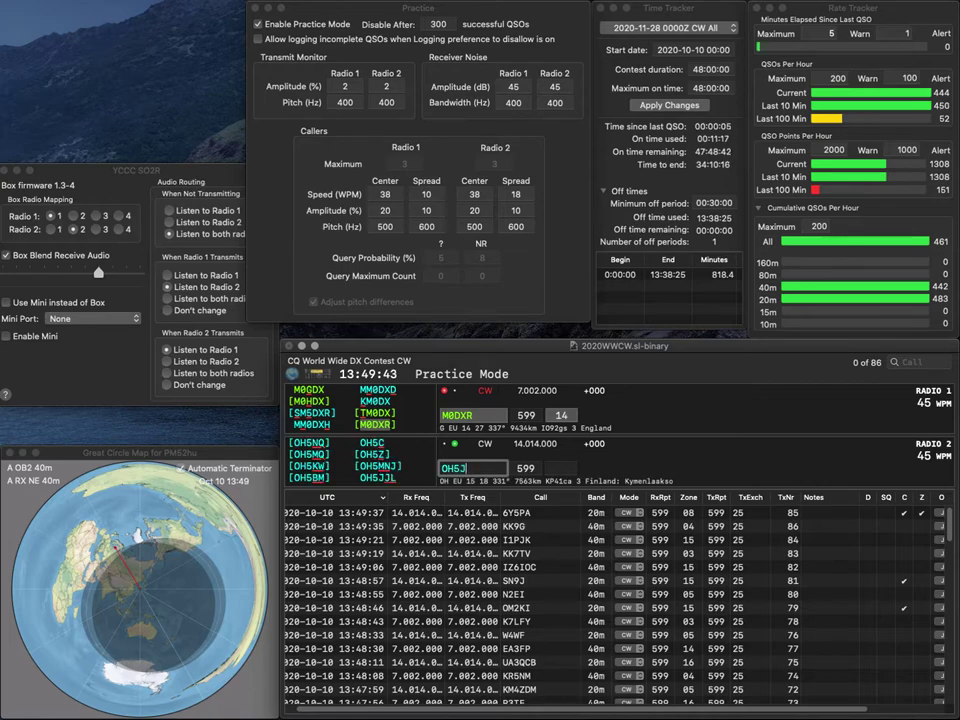
pyautogui.write('JL')
pyautogui.press('Return')
pyautogui.press('Return')
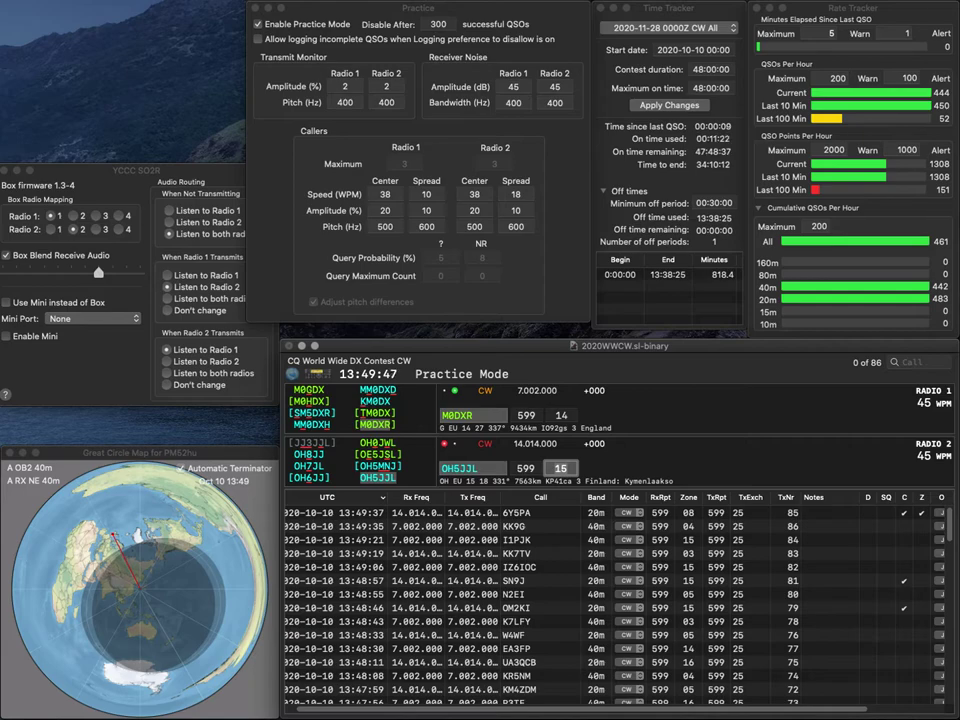
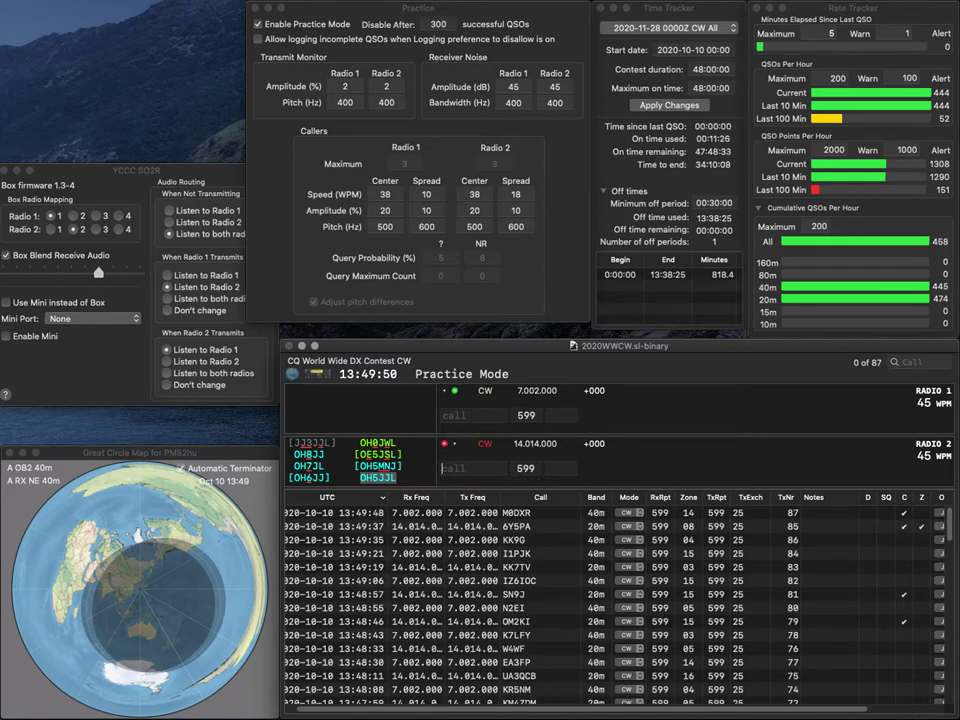
pyautogui.press('Return')
pyautogui.write('WA5II')
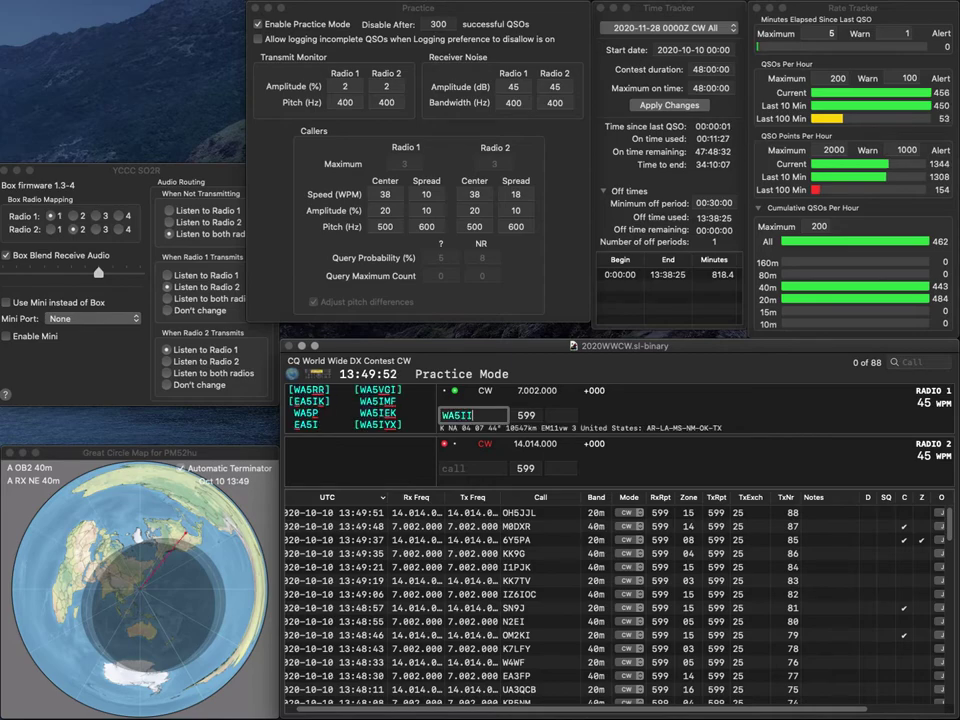
pyautogui.press('Return')
pyautogui.write('SP4G')
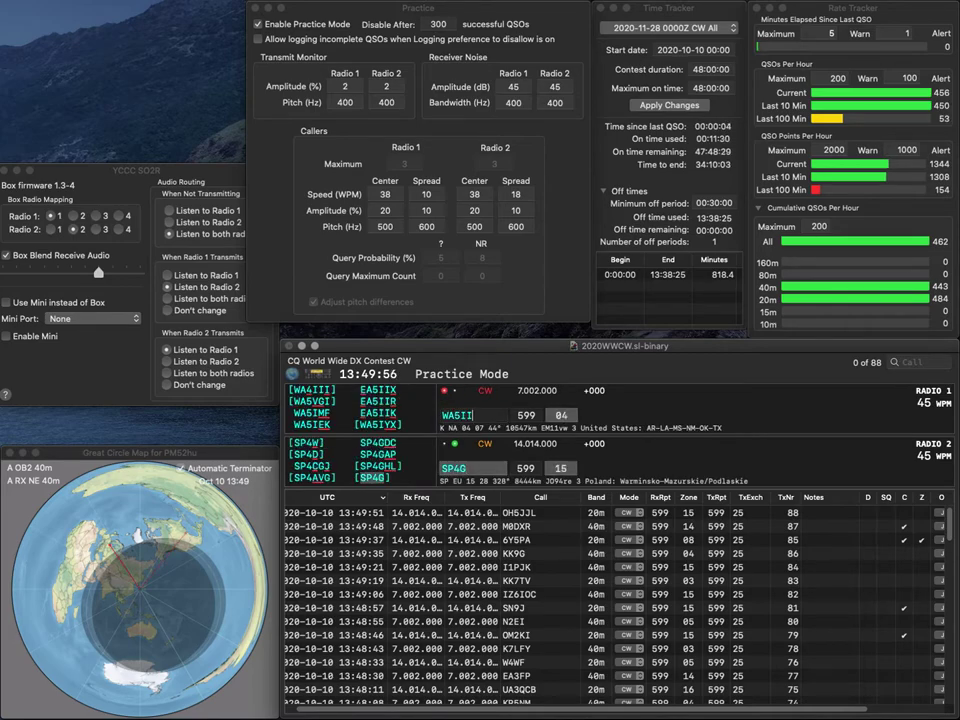
# Correct the Radio 1 call to WA4III, and log SP4G on Radio 2 and WA4III on Radio 1
pyautogui.press('Left')
pyautogui.press('Left')
pyautogui.press('BackSpace')
pyautogui.write('4I')
pyautogui.press('Return')
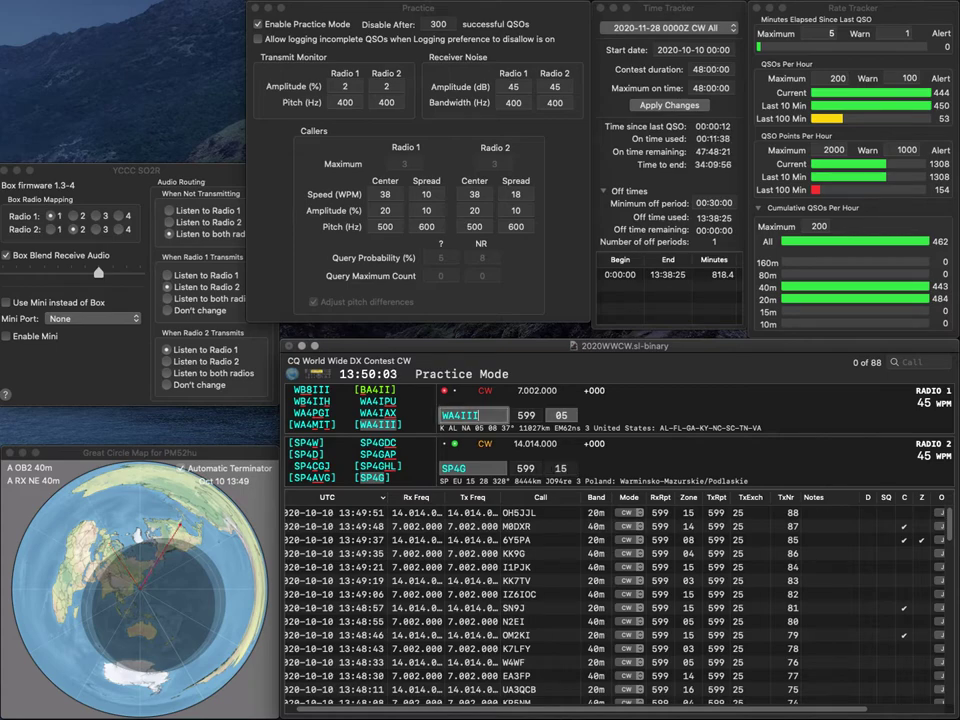
pyautogui.press('Return')
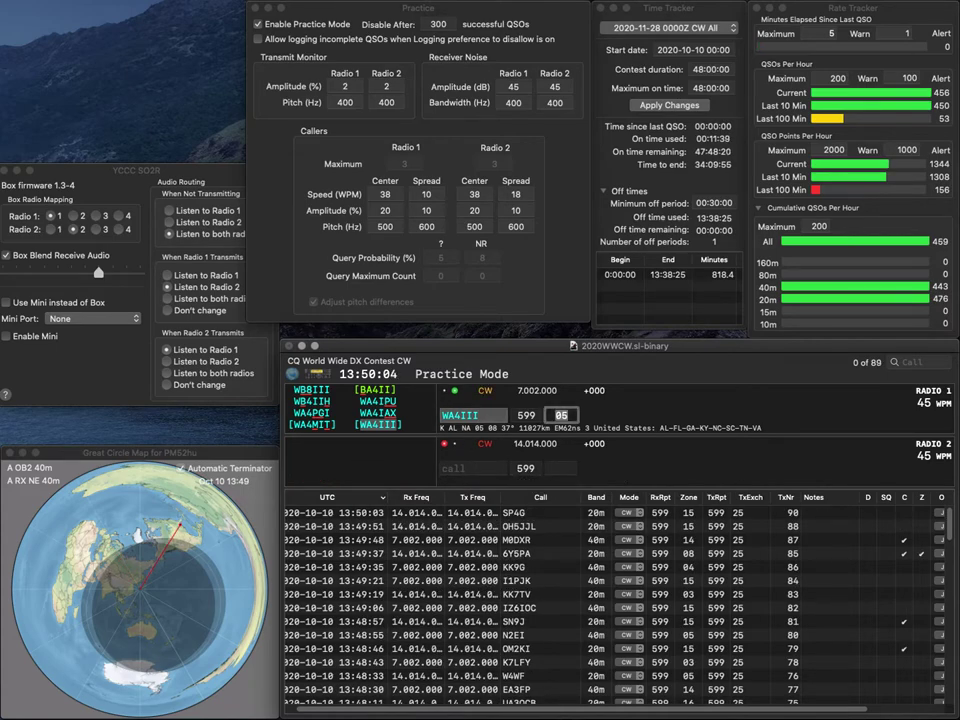
pyautogui.press('Return')
# Answer IX1BFL/6 on Radio 2 and KR7RK on Radio 1, and log both contacts
pyautogui.write('IX1BFL')
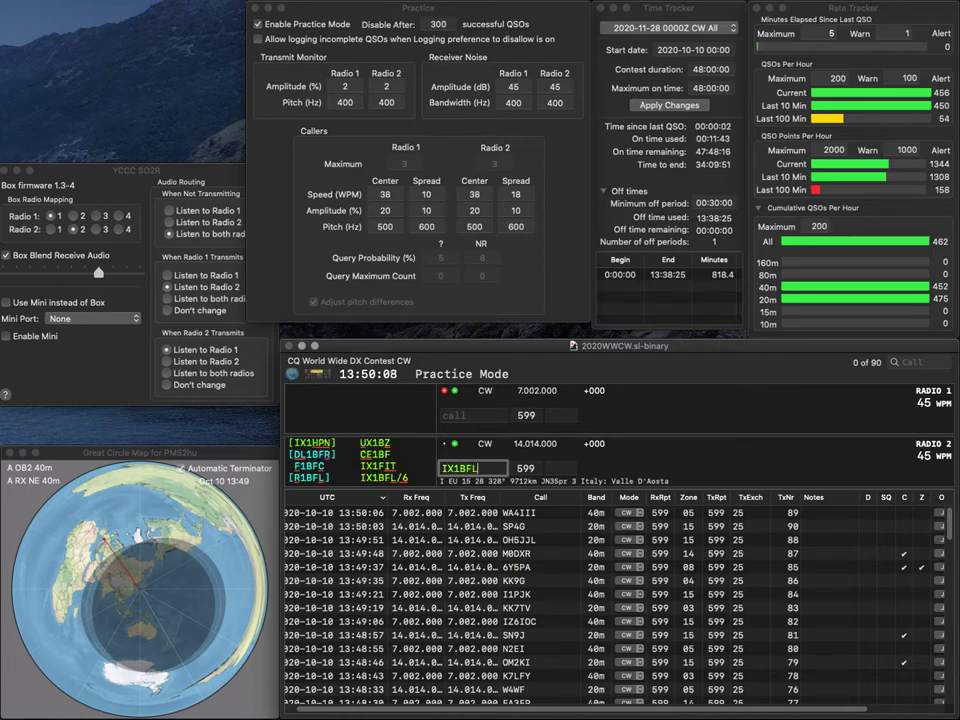
pyautogui.write('/6')
pyautogui.press('Return')
pyautogui.write('KR7RK')
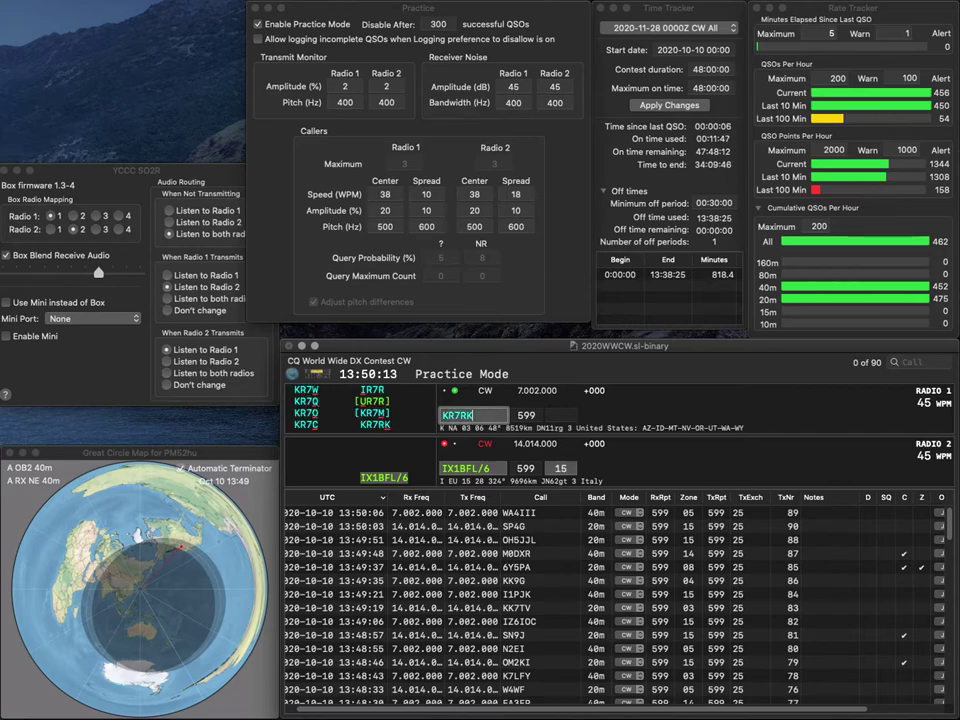
pyautogui.press('Return')
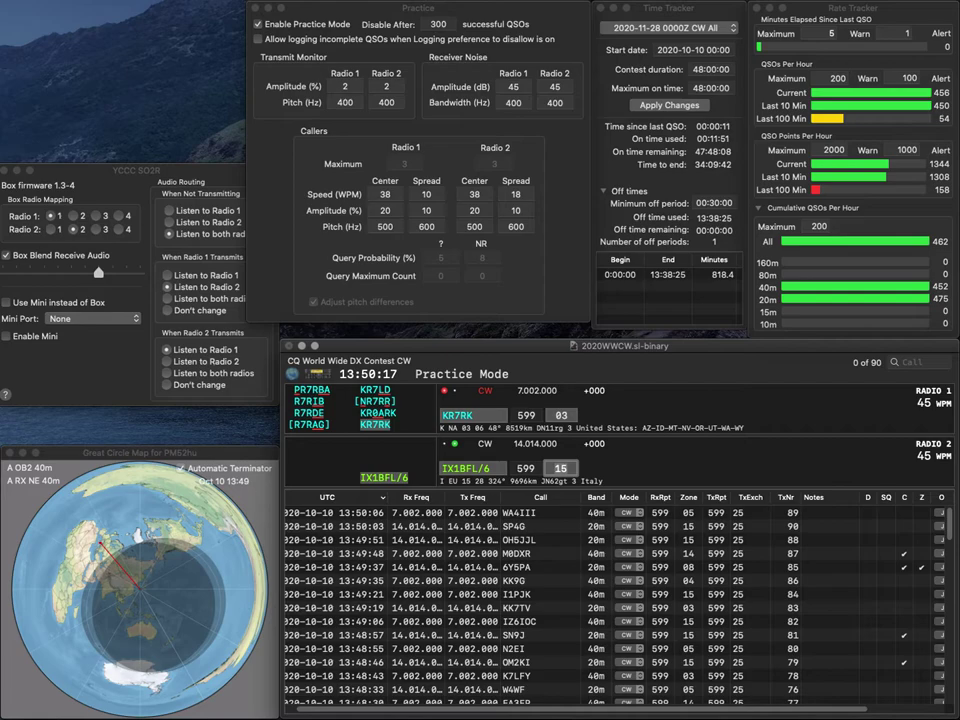
pyautogui.press('Return')
pyautogui.press('Return')
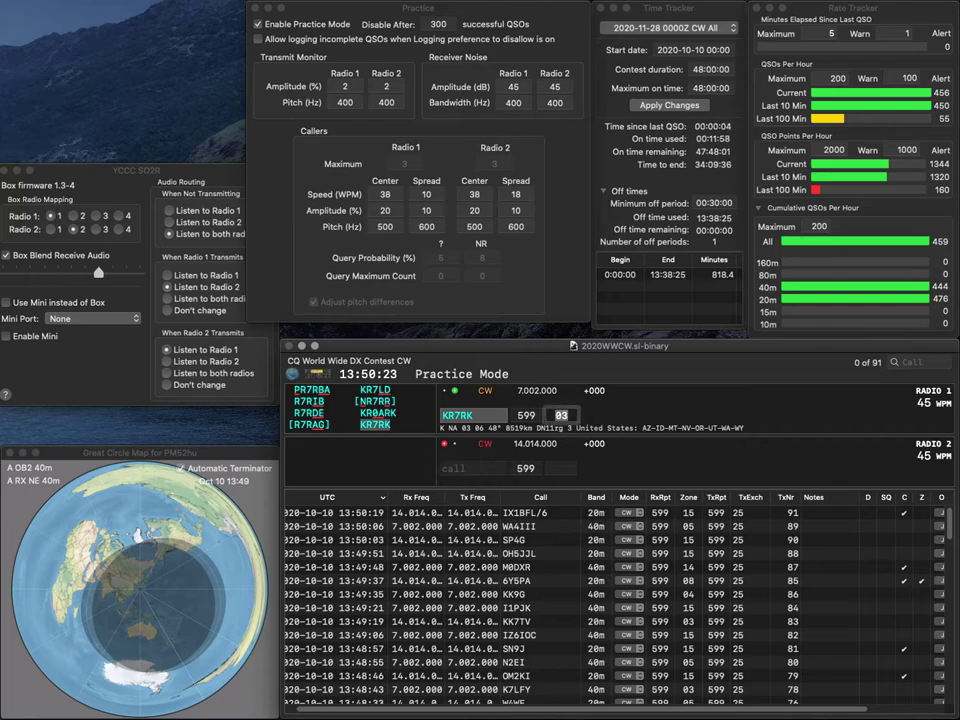
pyautogui.press('Return')
pyautogui.write('OH3')
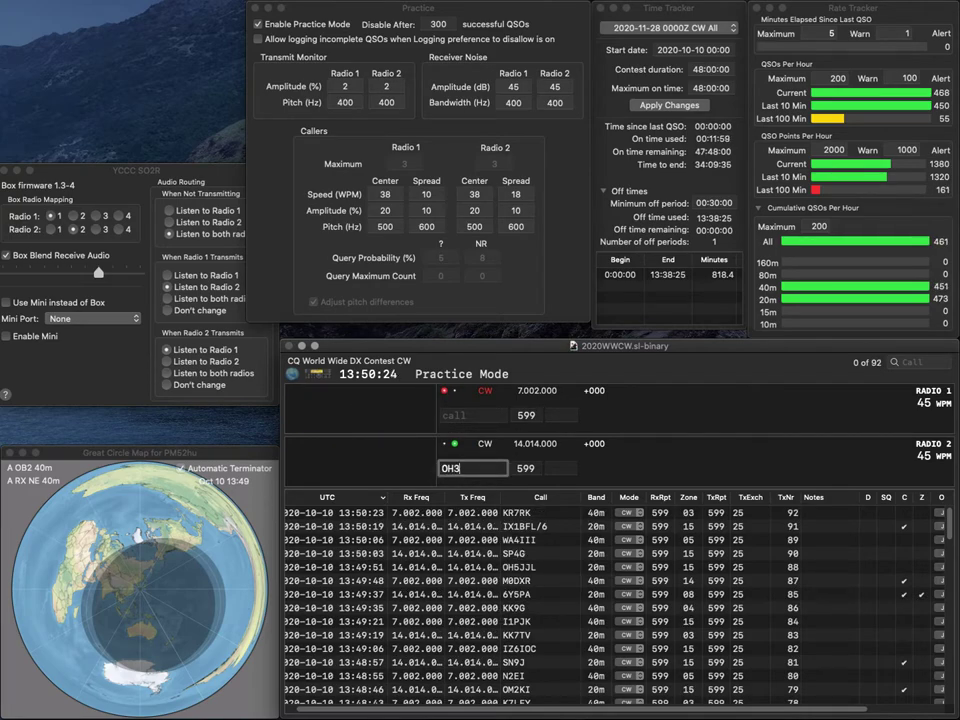
pyautogui.write('XR')
pyautogui.press('Return')
pyautogui.write('S5')
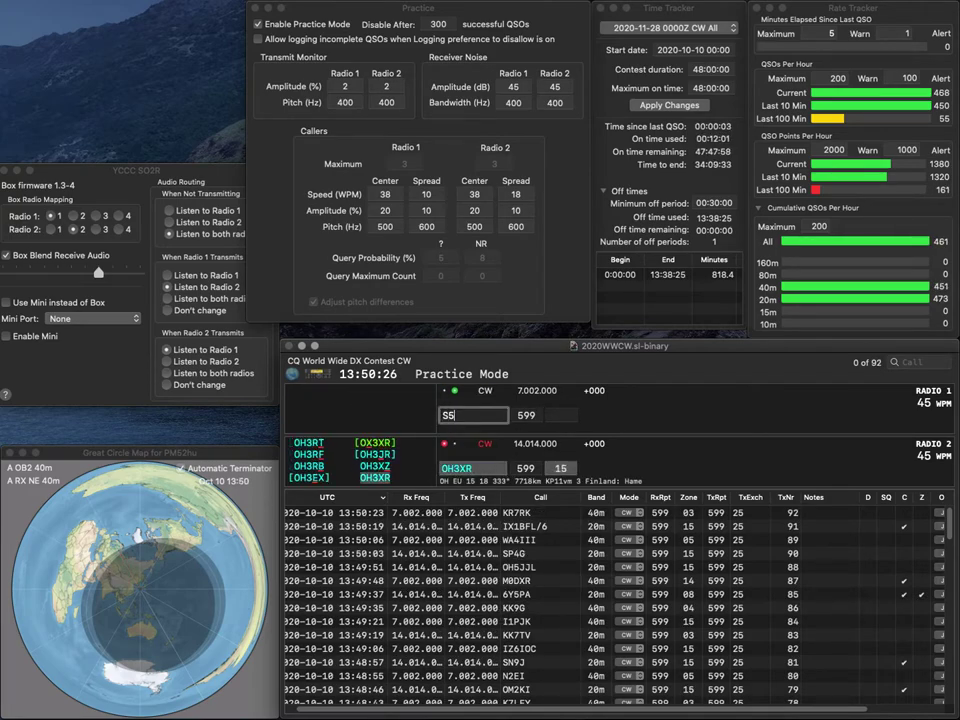
pyautogui.write('7AW')
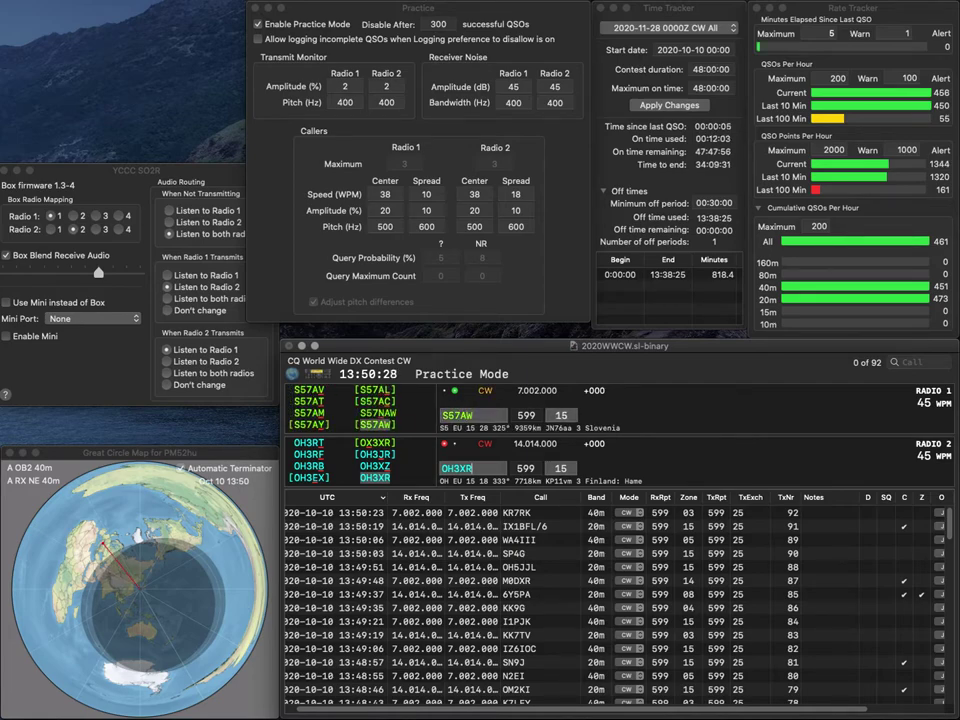
pyautogui.press('Return')
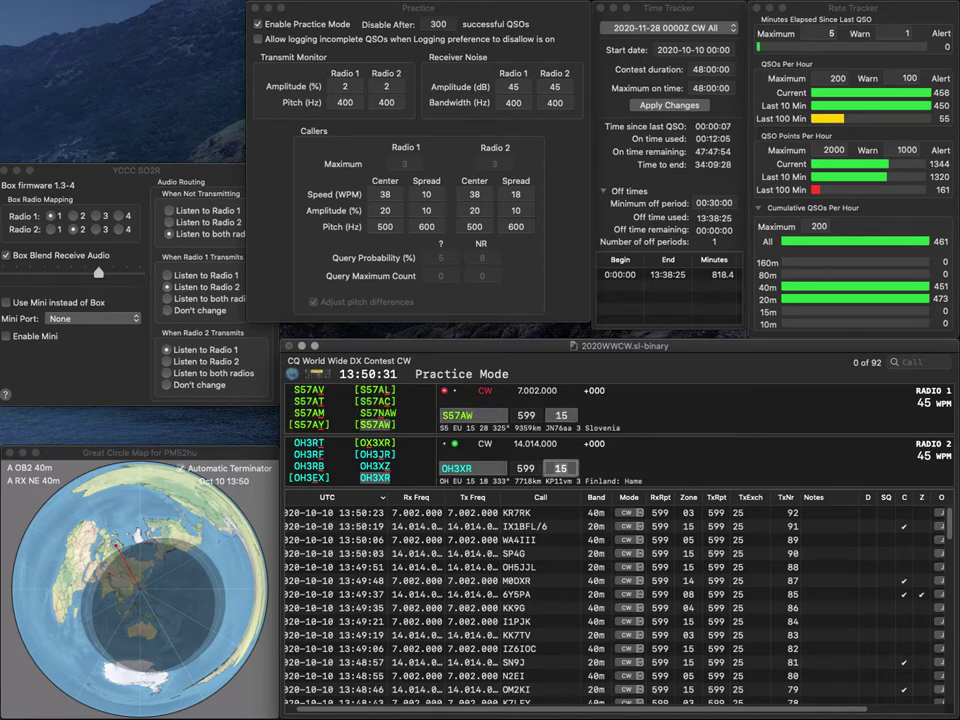
pyautogui.press('Return')
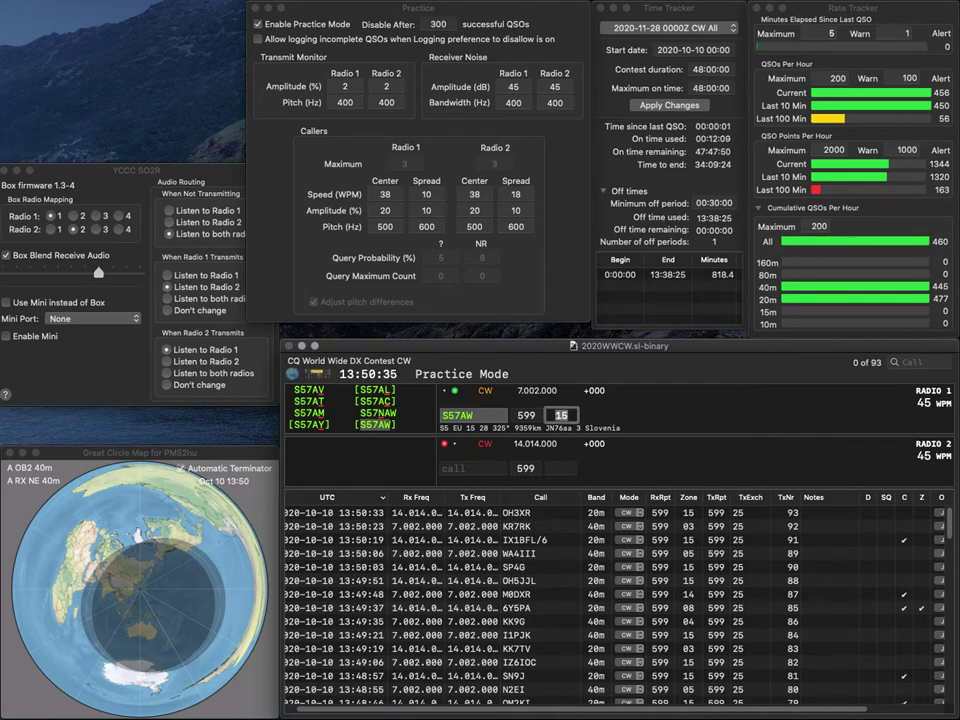
pyautogui.press('Return')
pyautogui.write('AB6HD')
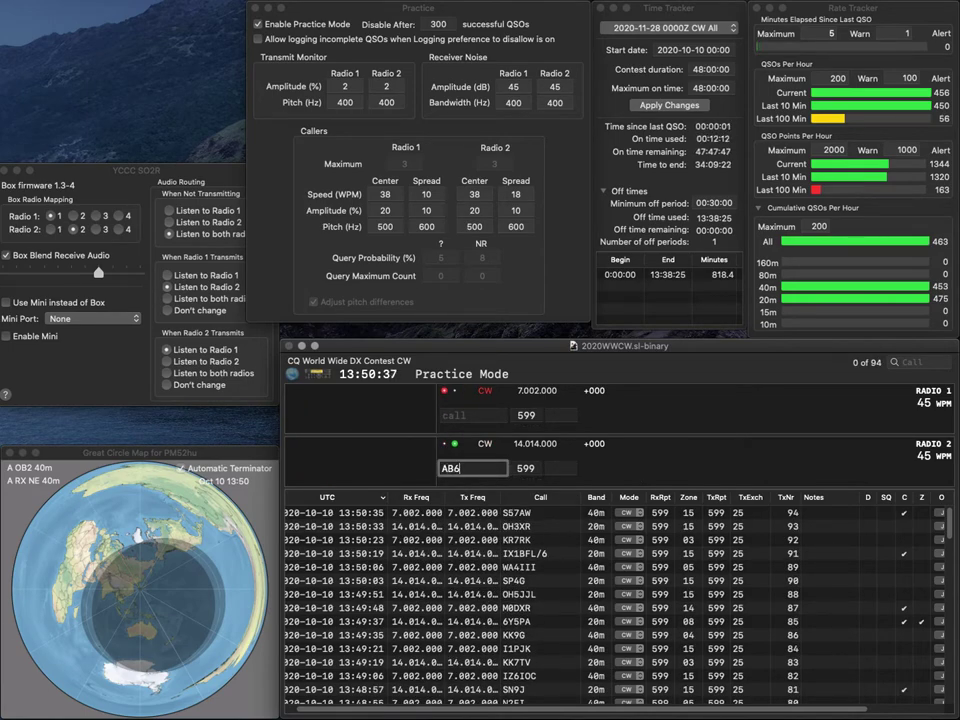
pyautogui.press('BackSpace')
pyautogui.press('BackSpace')
pyautogui.write('SO')
pyautogui.press('Return')
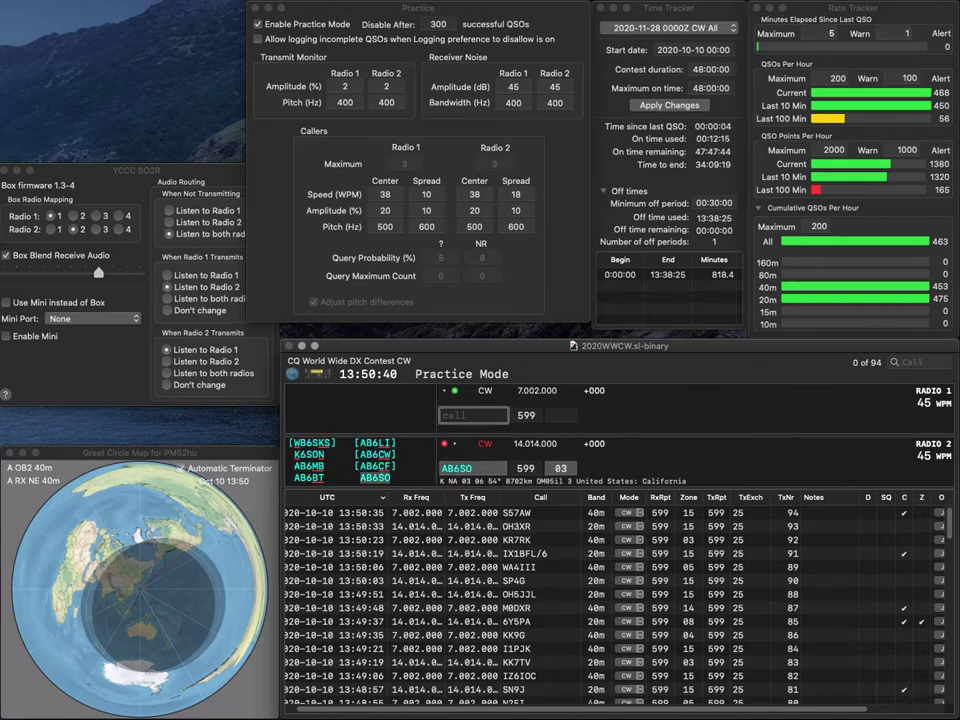
pyautogui.write('N0L')
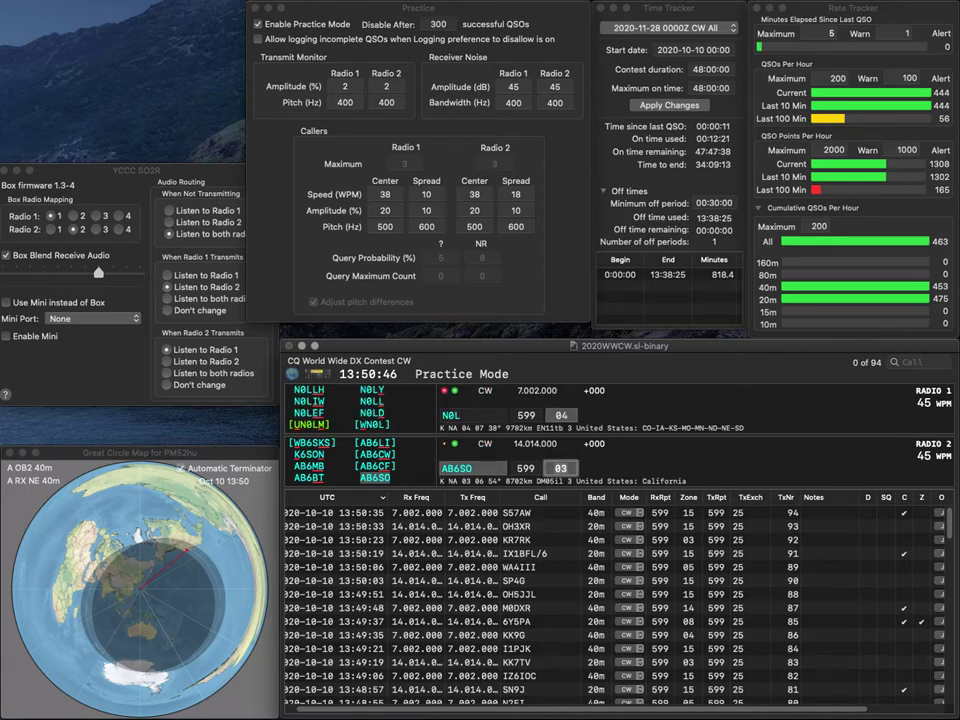
pyautogui.press('Return')
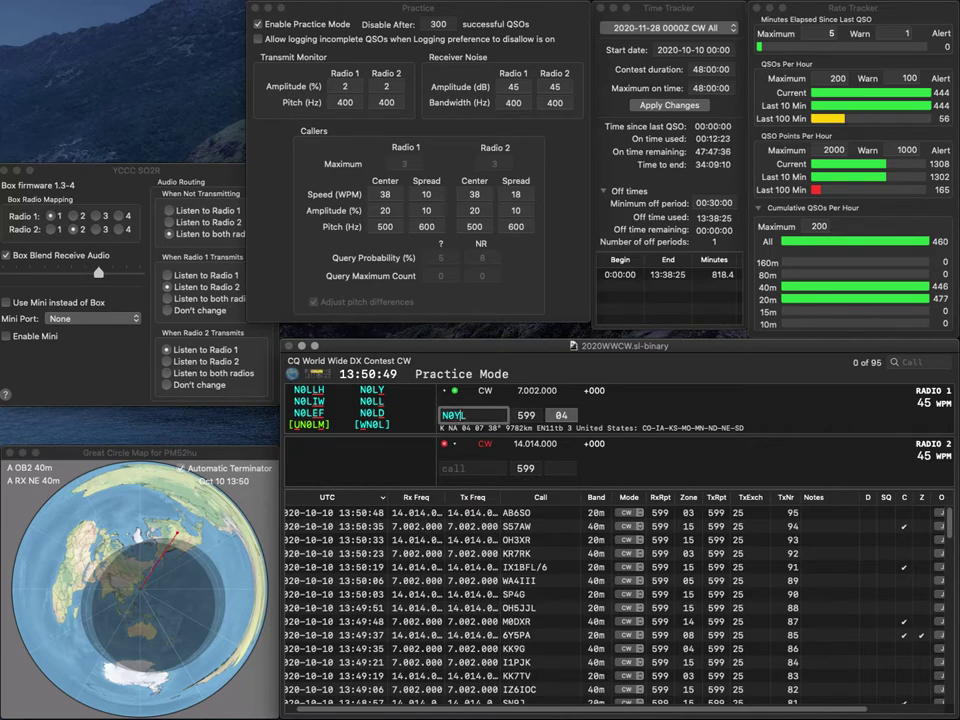
pyautogui.press('Return')
pyautogui.write('KC0NFB')
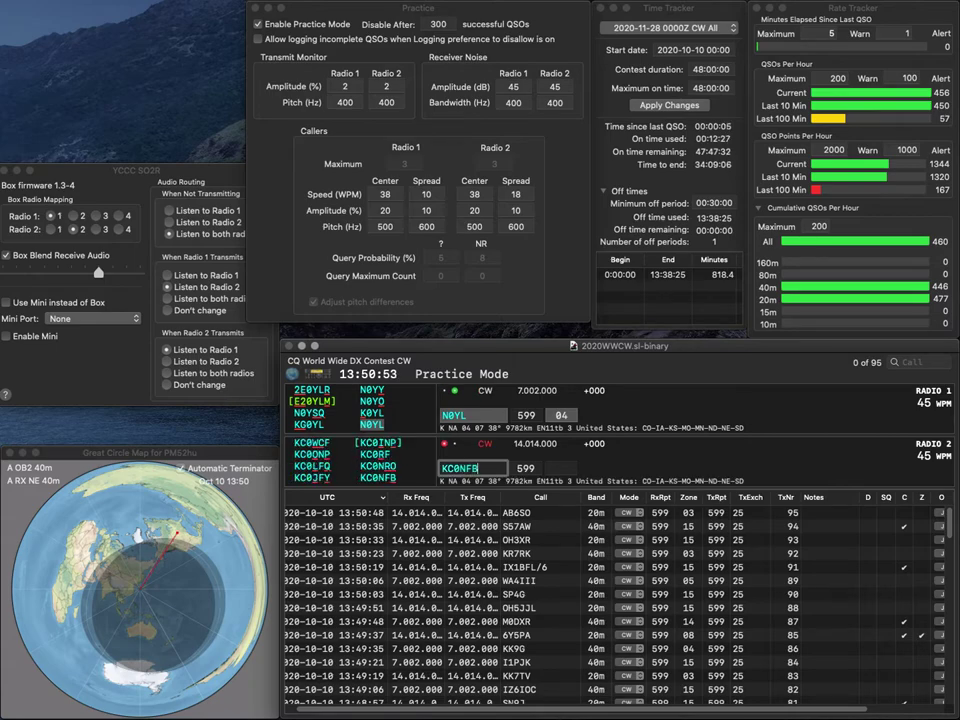
pyautogui.press('Return')
pyautogui.press('Tab')
pyautogui.press('Return')
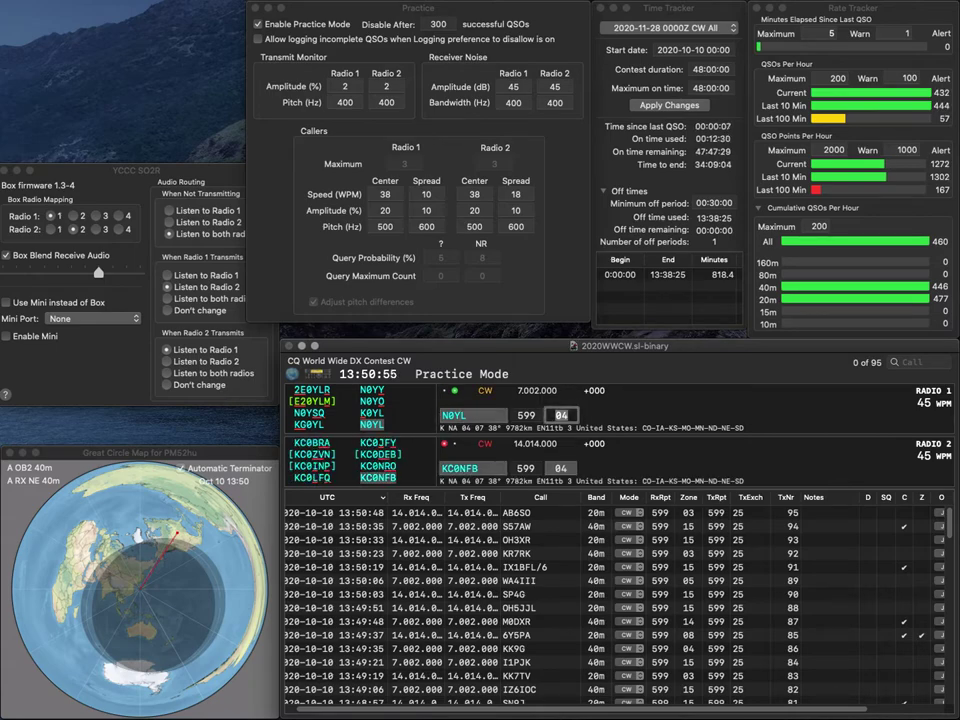
pyautogui.press('Tab')
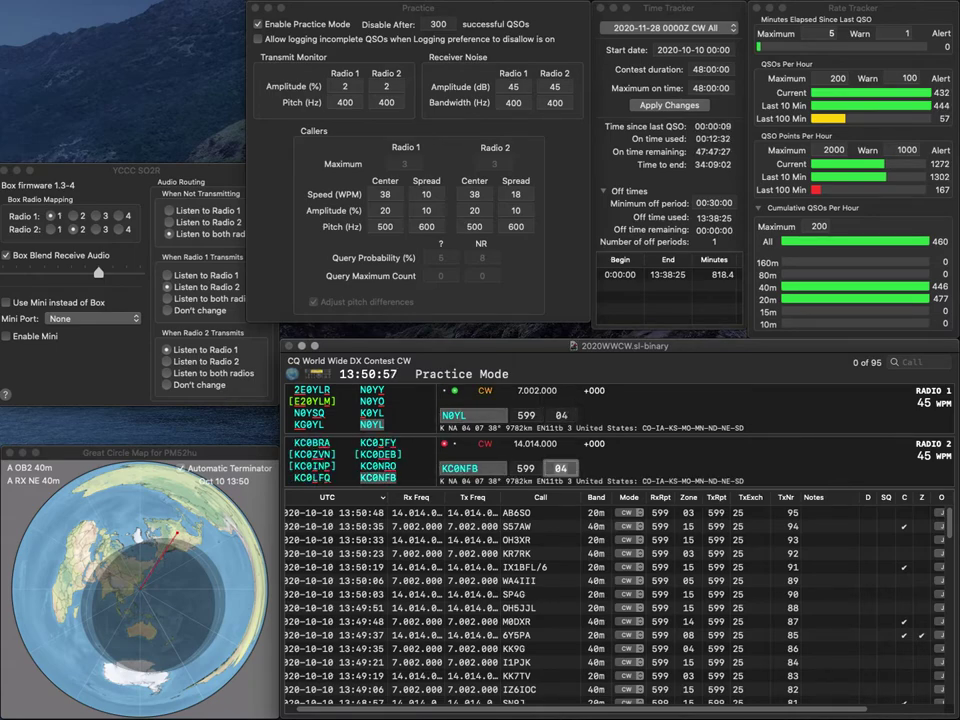
pyautogui.press('Return')
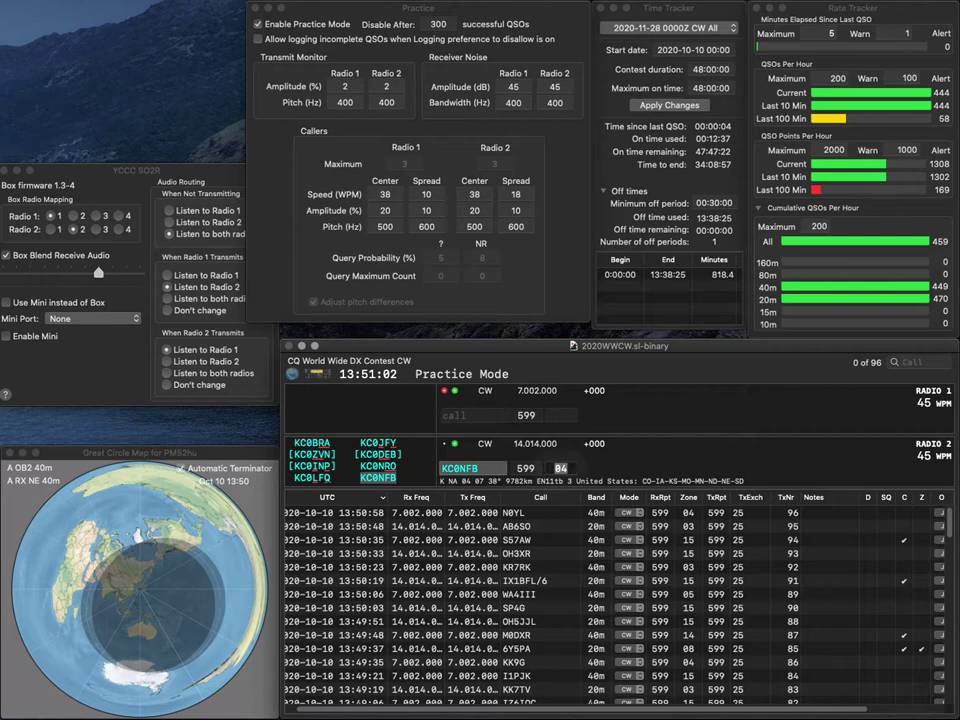
pyautogui.press('Return')
pyautogui.write('3A')
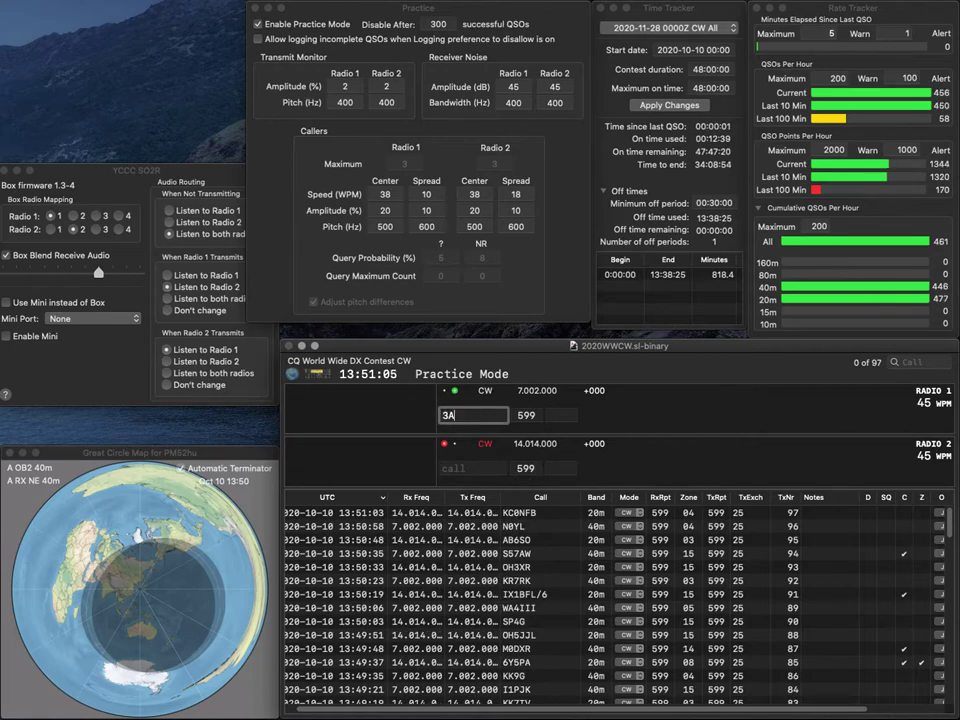
pyautogui.write('VQ')
pyautogui.press('Home')
pyautogui.write('IV')
pyautogui.press('Return')
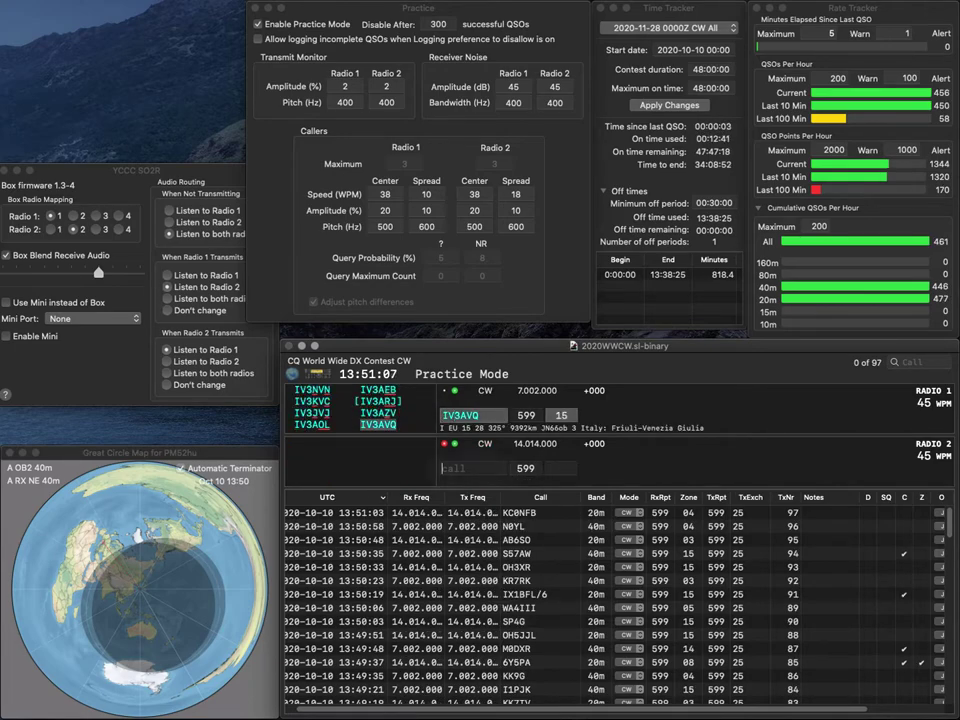
pyautogui.write('DL')
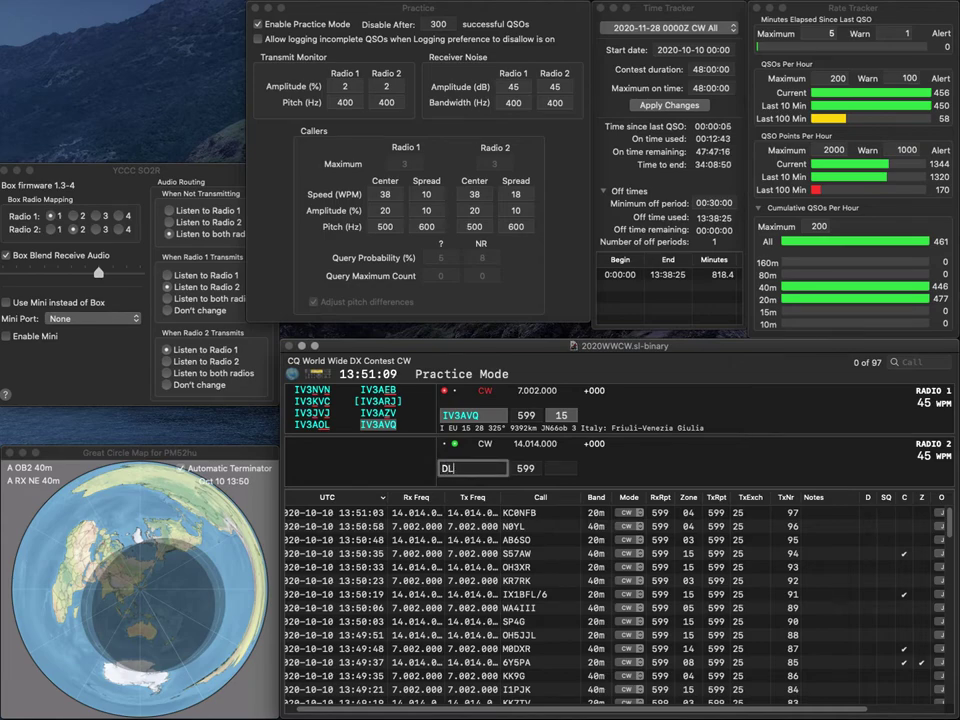
pyautogui.write('5MEV')
pyautogui.press('Return')
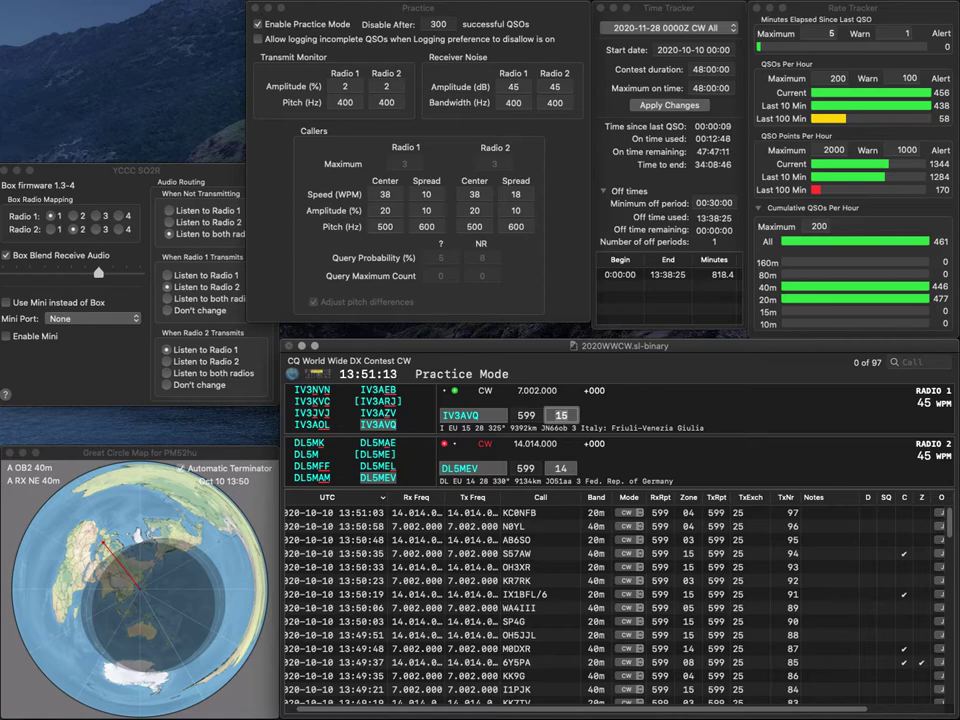
pyautogui.press('Return')
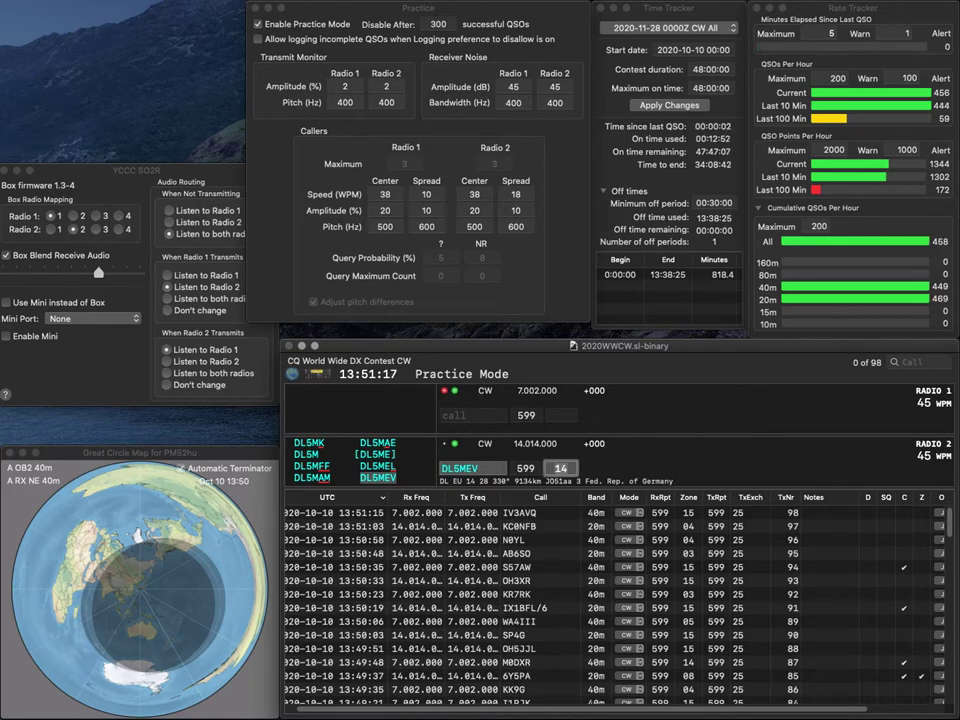
pyautogui.press('Return')
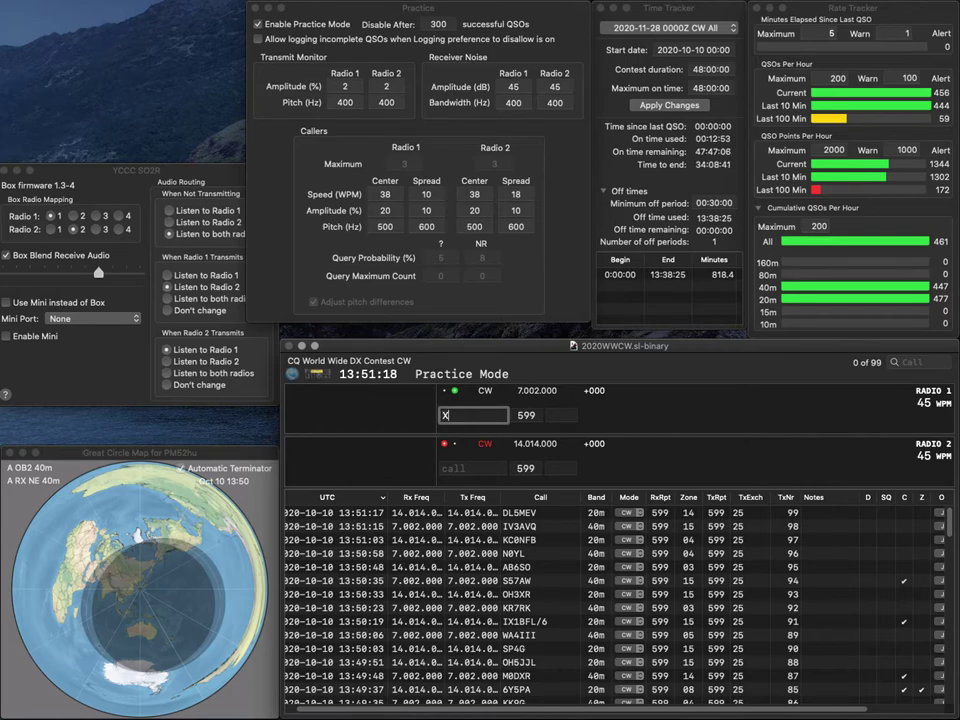
pyautogui.write('XACH')
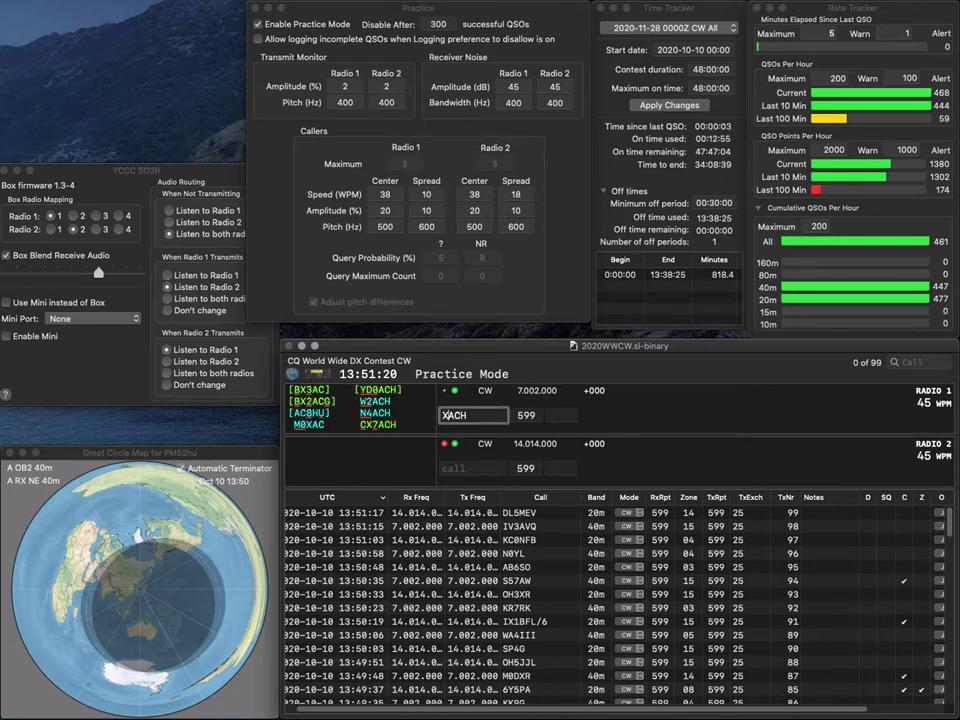
pyautogui.press('Home')
pyautogui.write('CX')
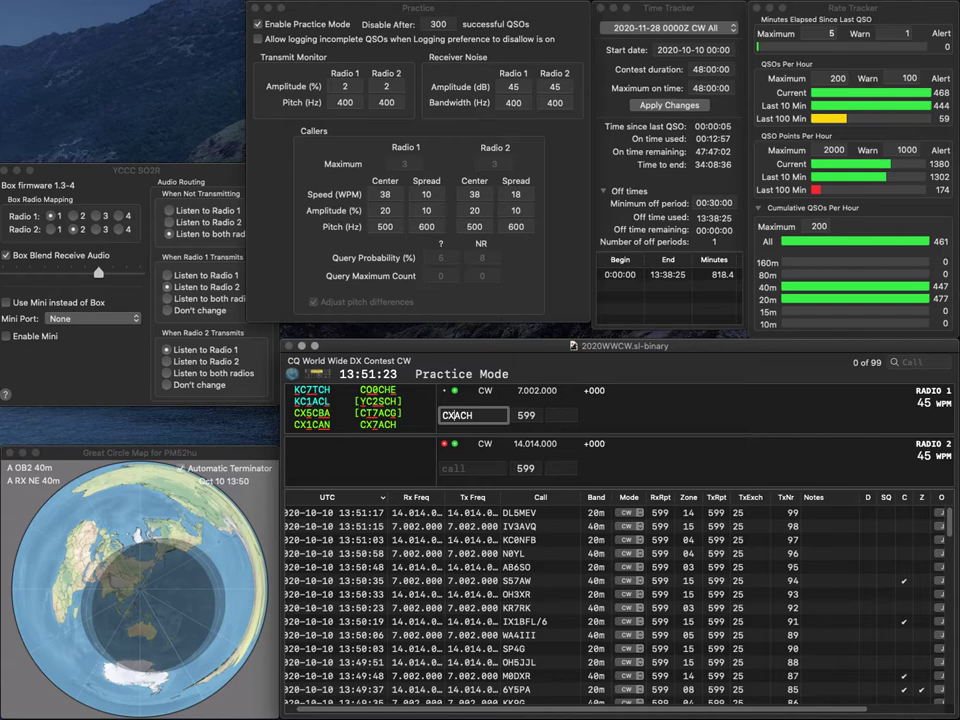
pyautogui.write('7')
pyautogui.press('Return')
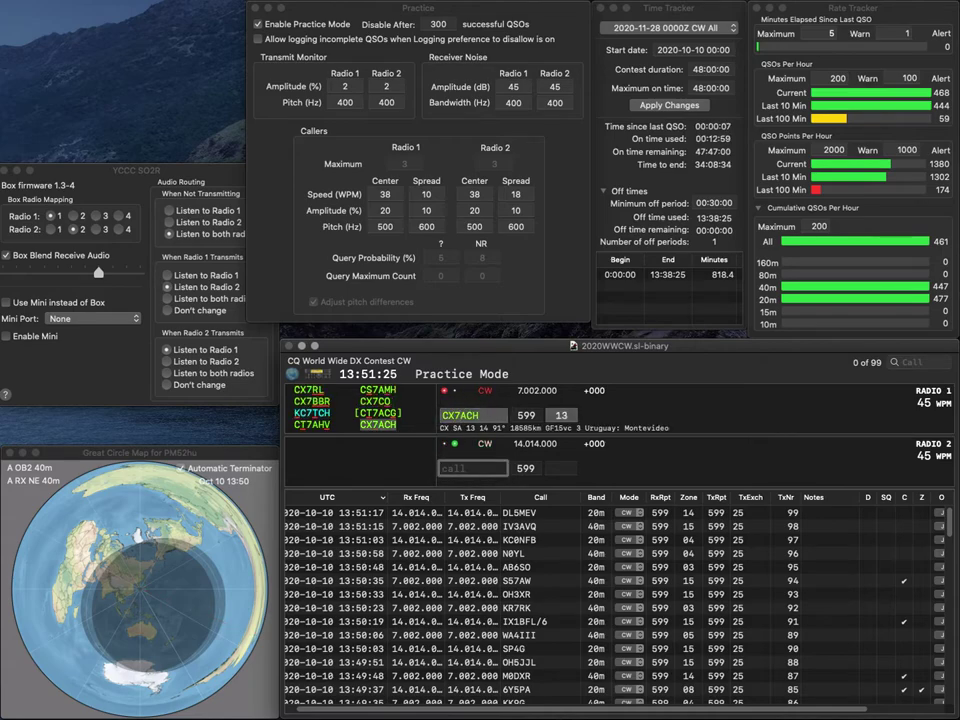
pyautogui.write('K0EEE')
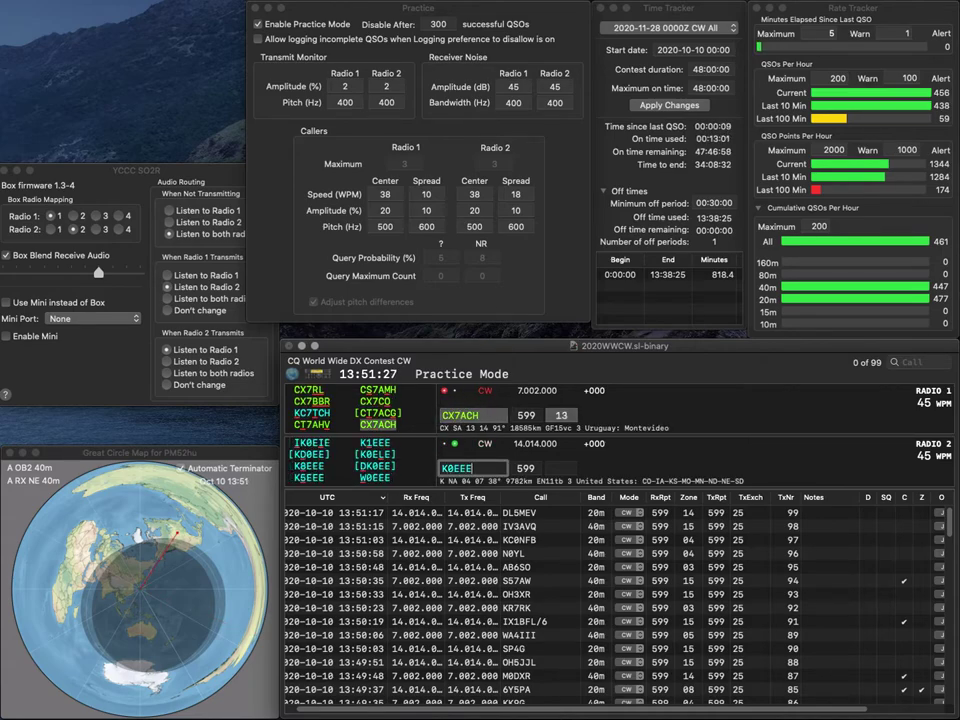
pyautogui.press('Return')
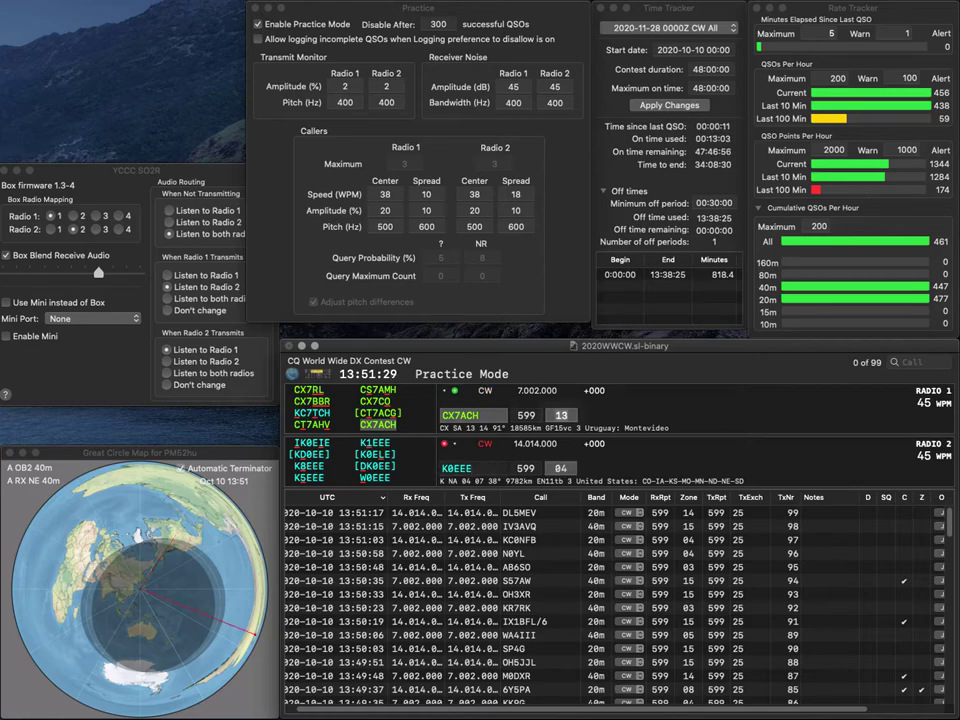
pyautogui.press('Return')
pyautogui.press('Home')
pyautogui.press('Delete')
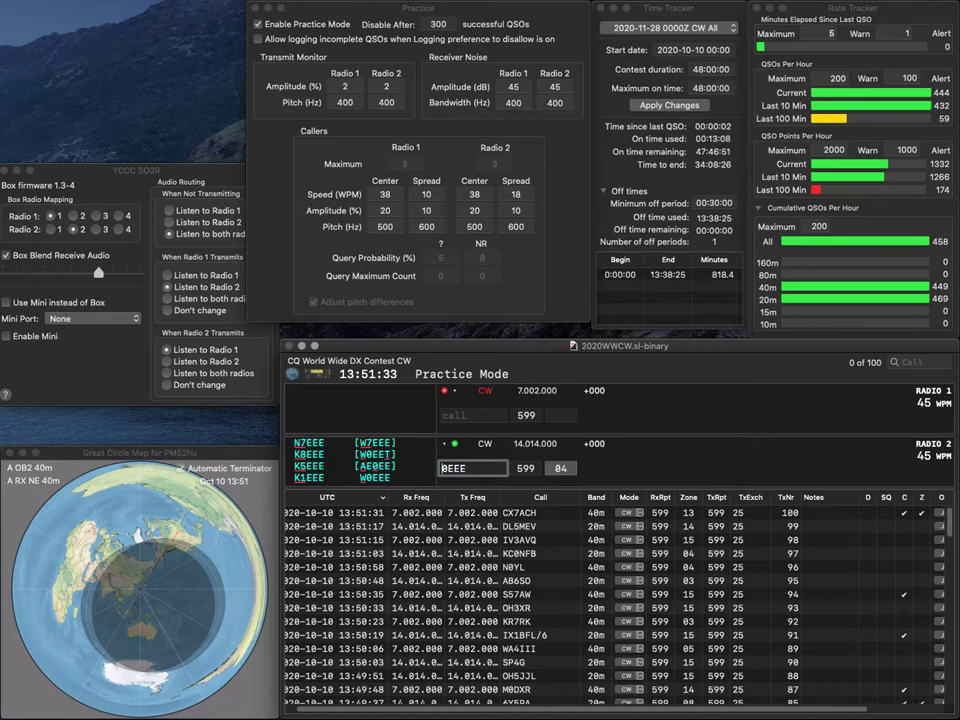
pyautogui.write('W')
pyautogui.press('Return')
pyautogui.write('N2')
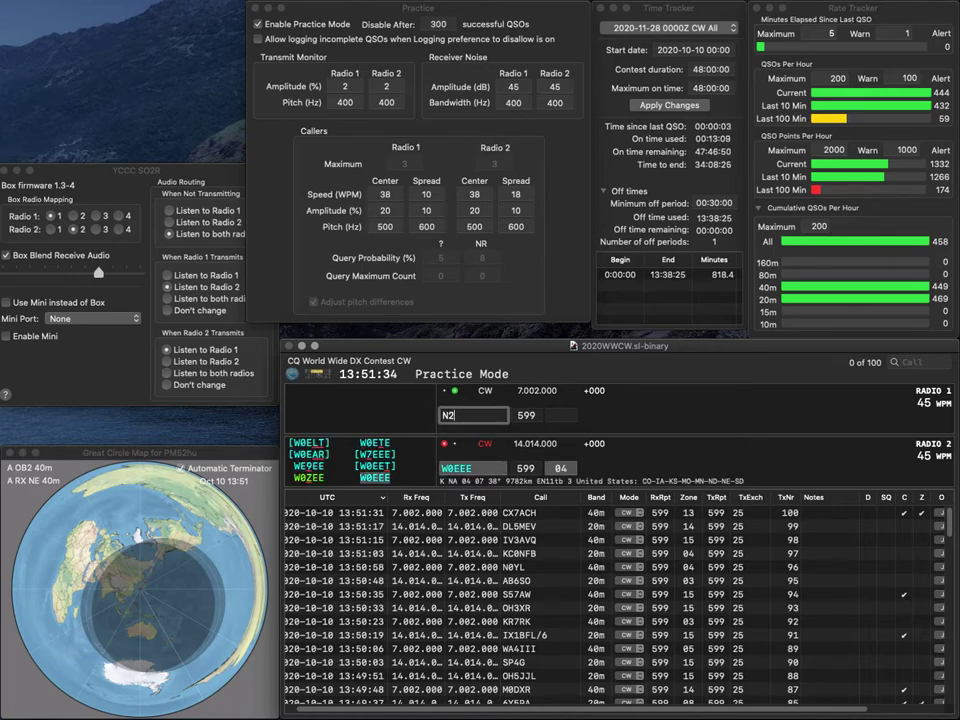
pyautogui.write('LL')
pyautogui.press('Return')
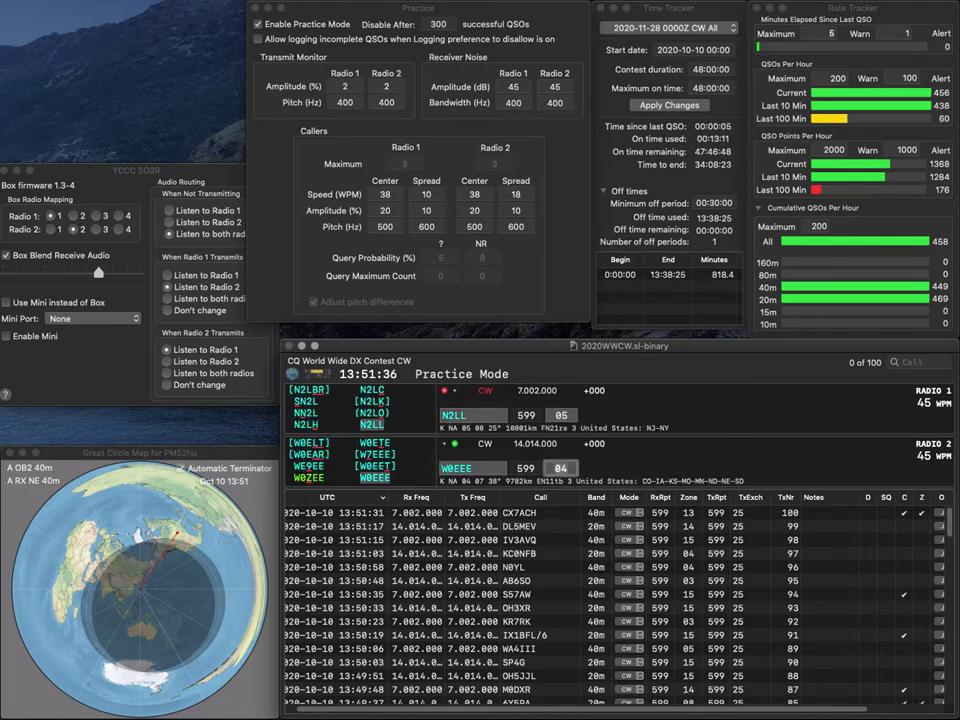
pyautogui.press('Return')
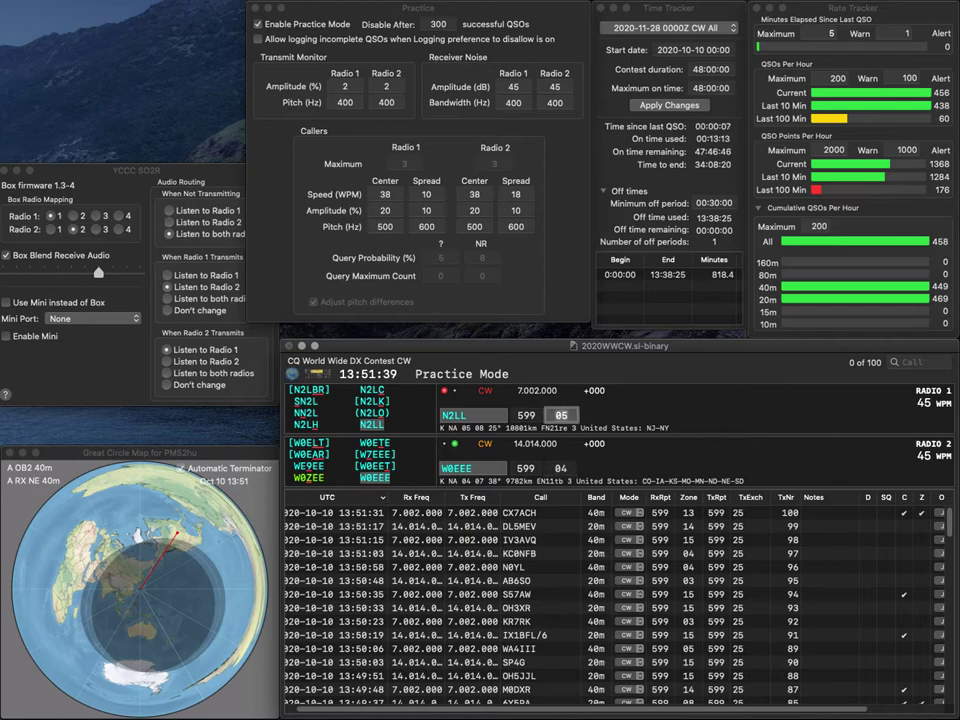
pyautogui.press('Tab')
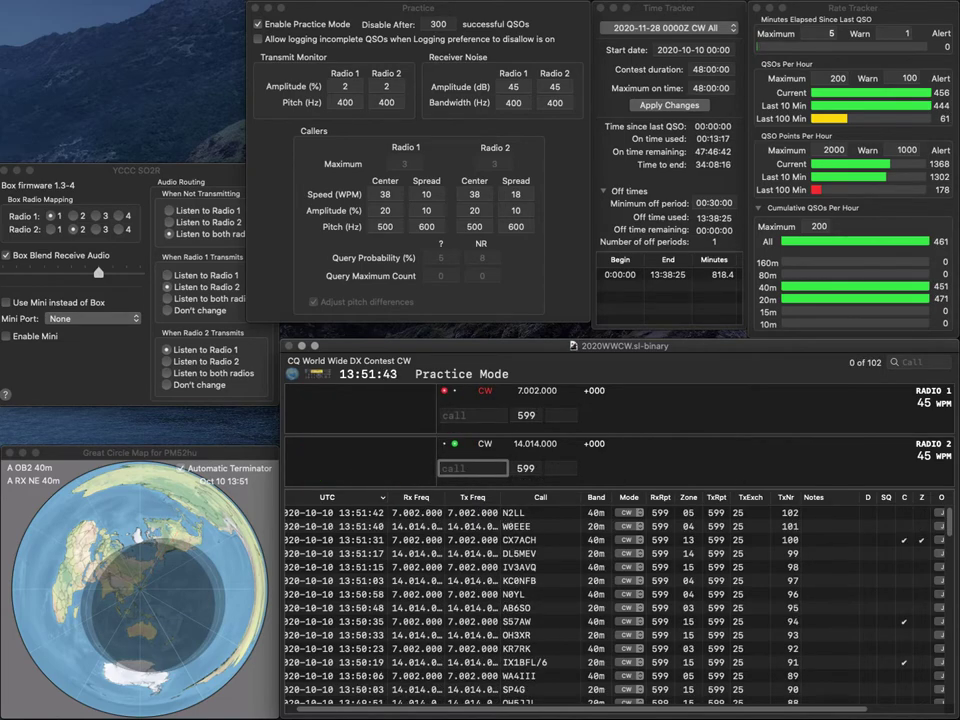
# Answer Radio 2 with the partial call YO2I and complete it to YO2IS
pyautogui.write('YO2IH')
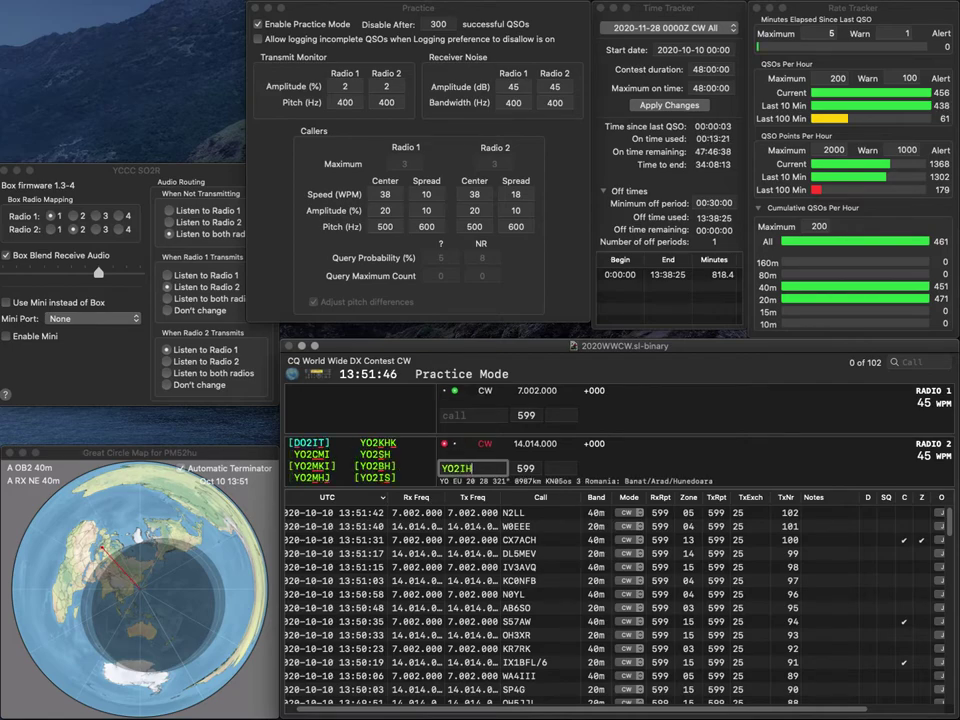
pyautogui.press('BackSpace')
pyautogui.press('Return')
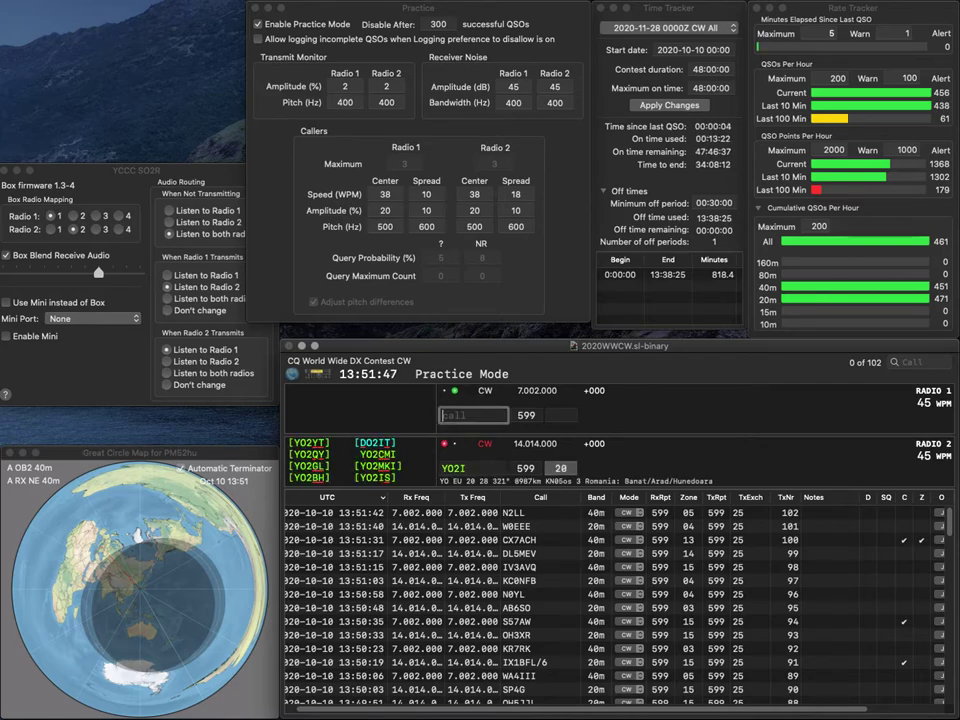
pyautogui.press('Return')
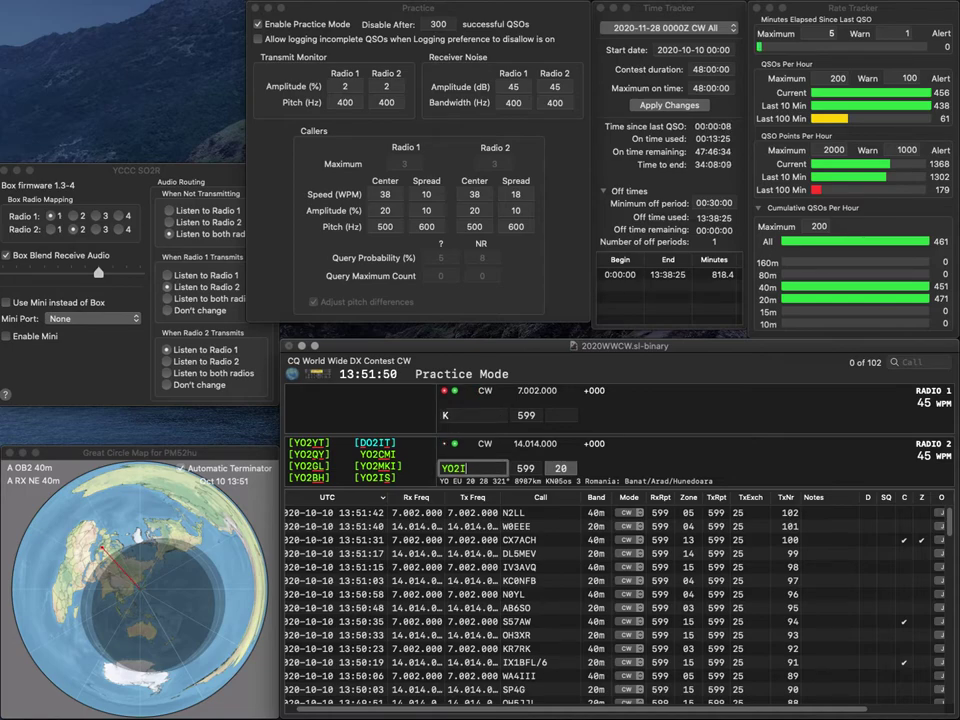
pyautogui.write('S')
pyautogui.write('N')
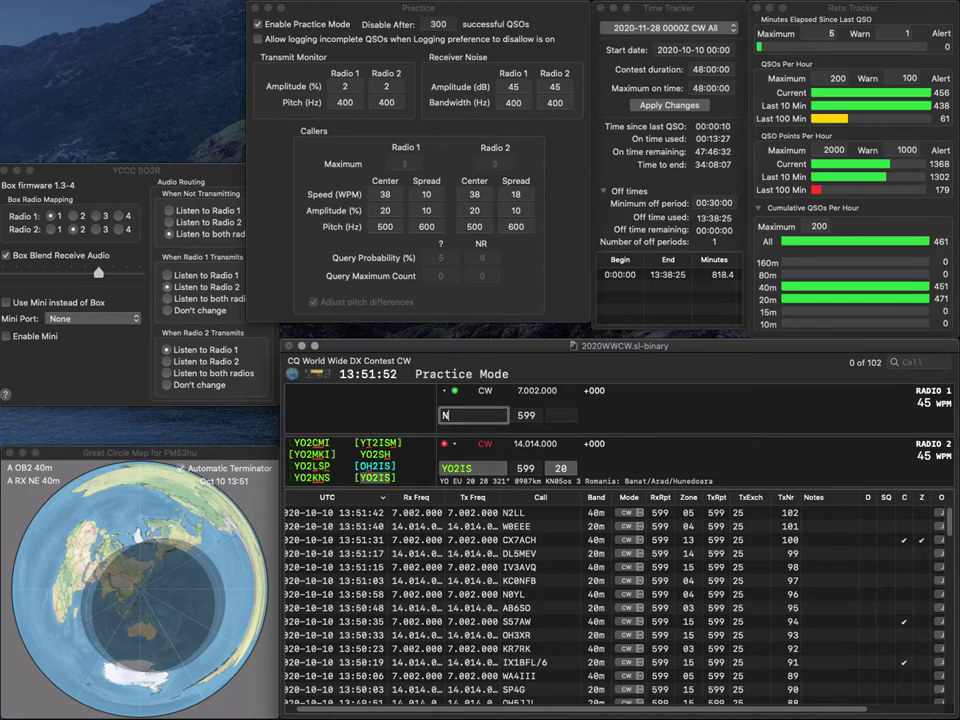
pyautogui.write('0')
pyautogui.write('SR')
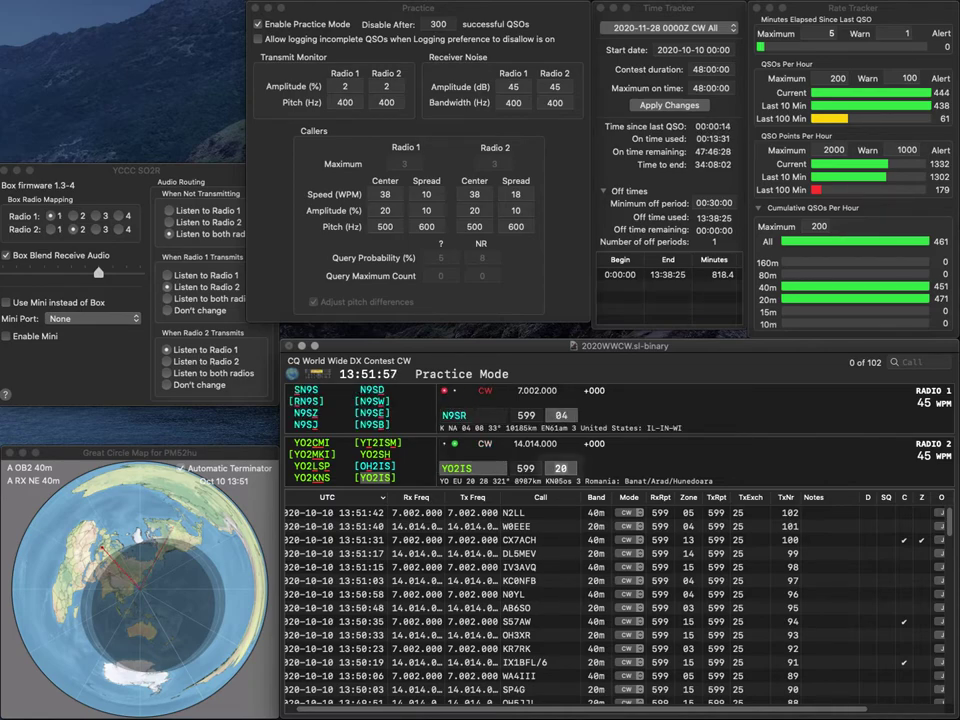
pyautogui.press('Return')
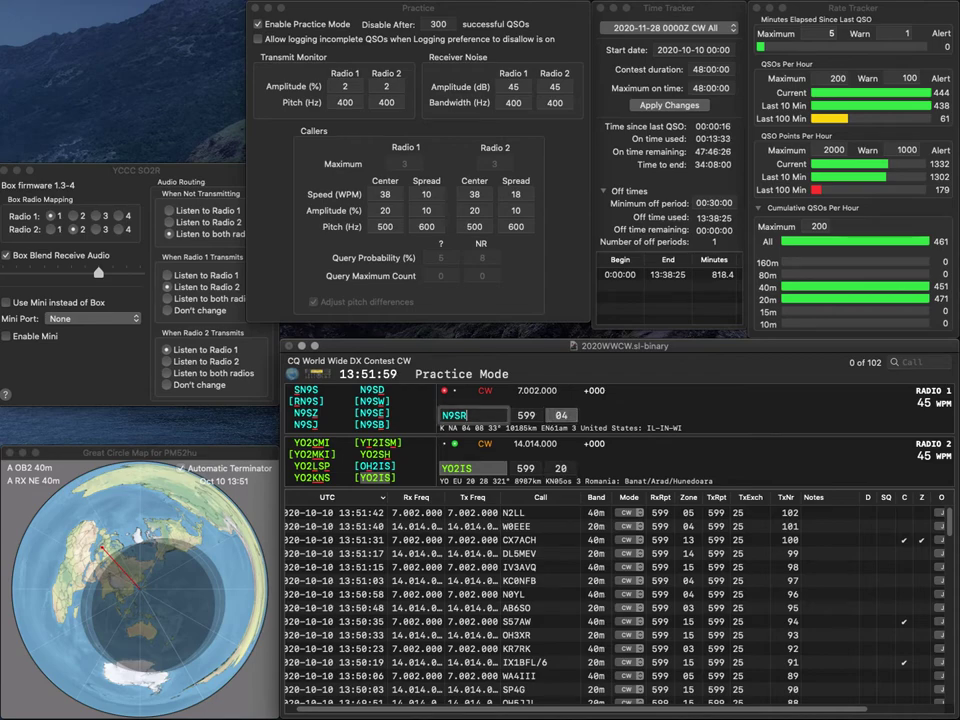
pyautogui.press('Return')
pyautogui.press('BackSpace')
pyautogui.press('BackSpace')
pyautogui.write('DR')
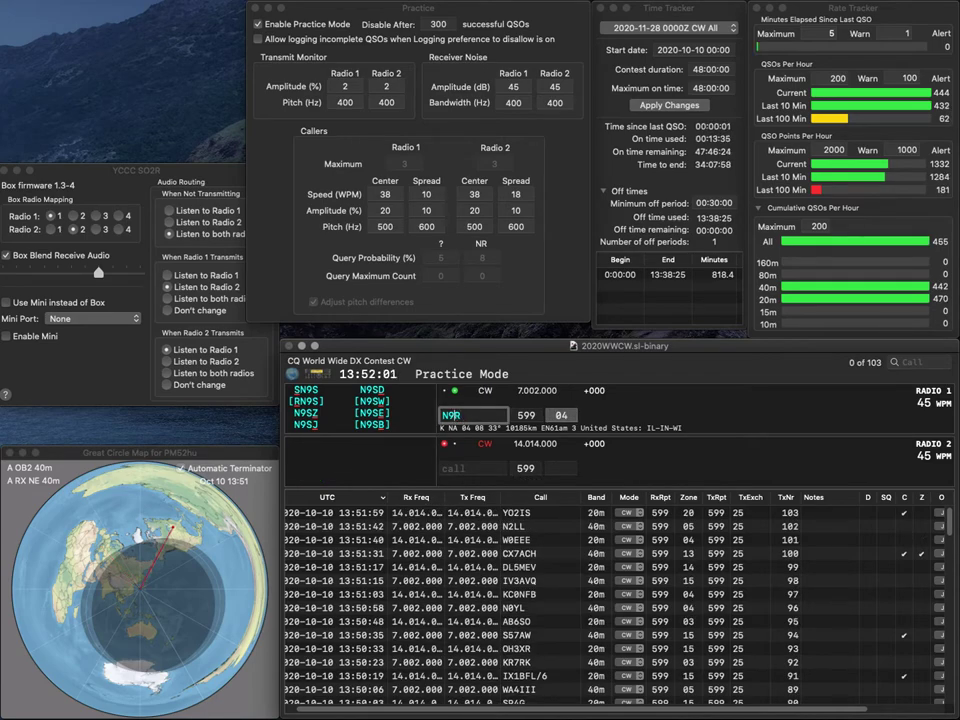
pyautogui.press('Return')
pyautogui.write('KO4FV')
pyautogui.press('Return')
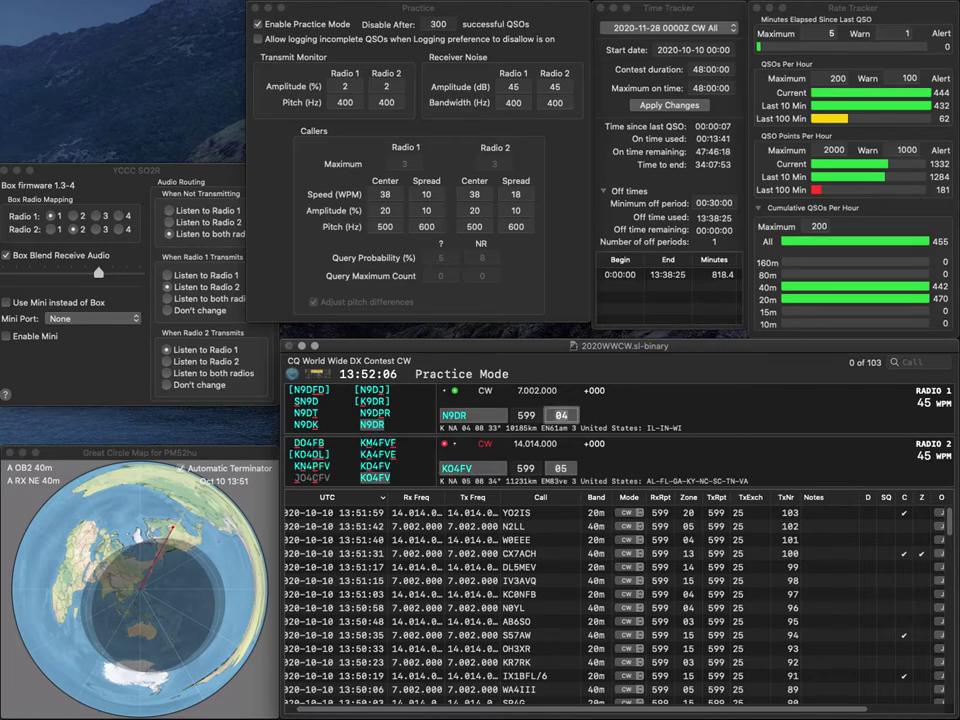
pyautogui.press('Return')
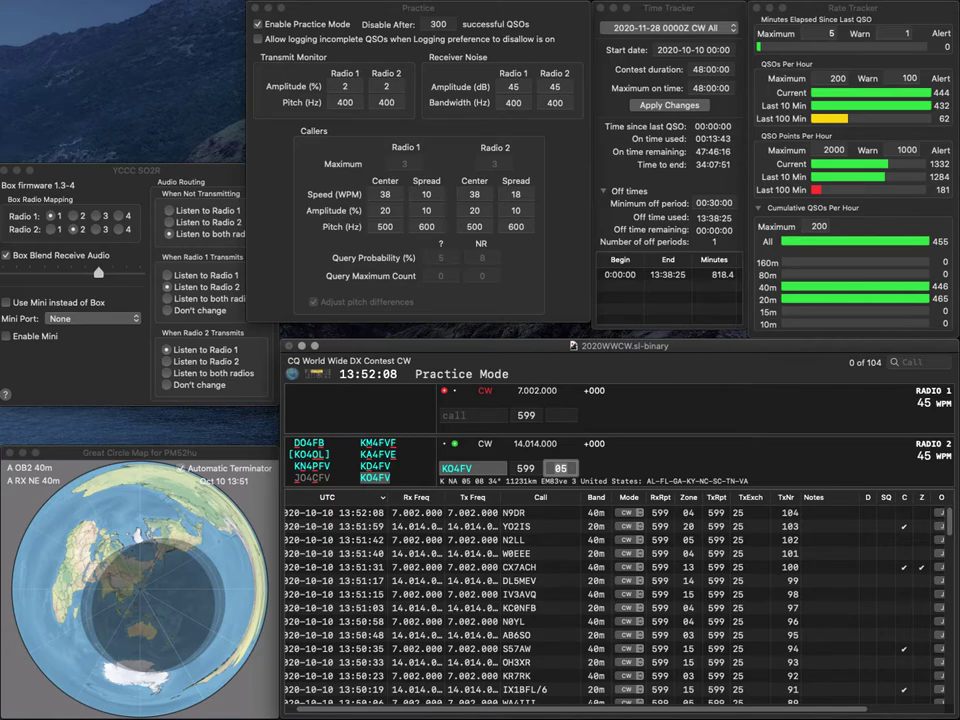
pyautogui.write('KO4FV')
pyautogui.press('Return')
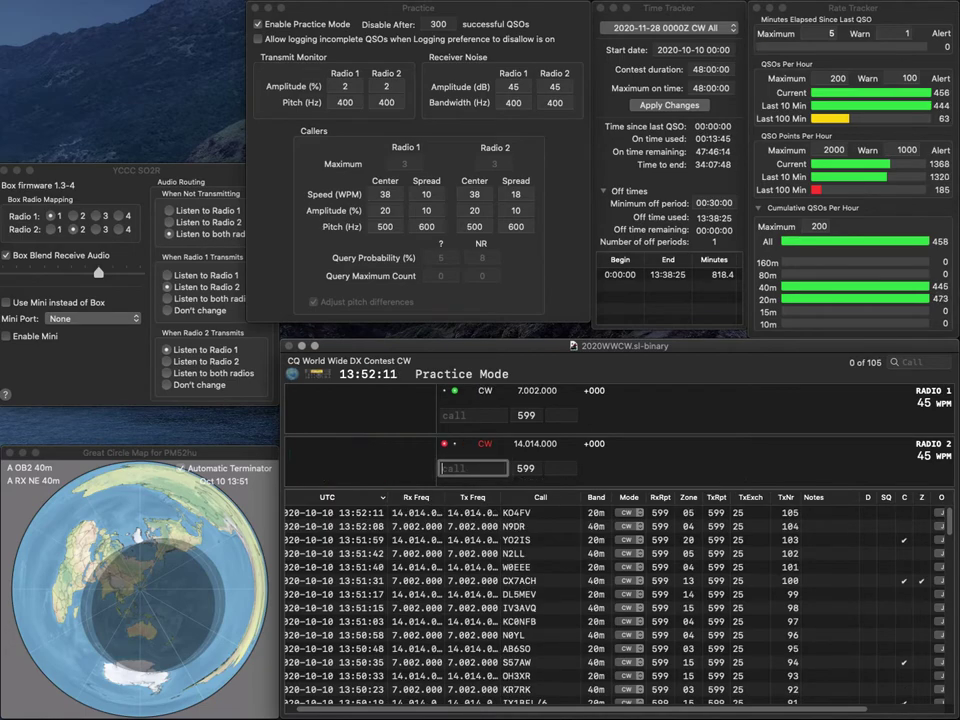
pyautogui.write('K7DIG')
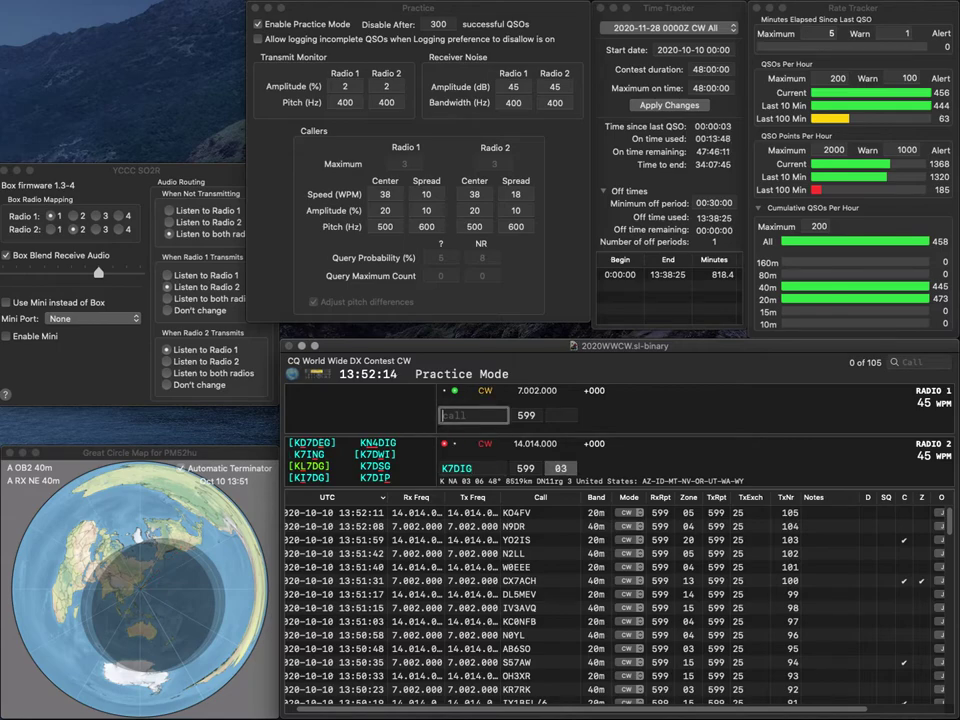
pyautogui.press('Down')
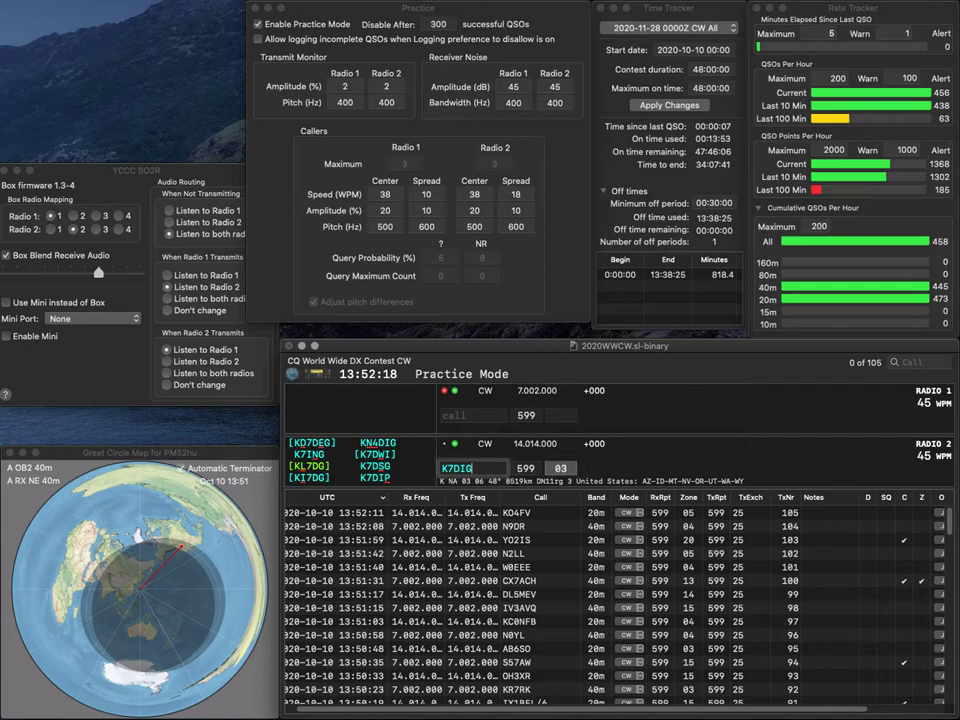
pyautogui.press('BackSpace')
pyautogui.press('BackSpace')
pyautogui.press('BackSpace')
pyautogui.press('BackSpace')
pyautogui.press('Up')
pyautogui.press('Down')
pyautogui.press('Up')
pyautogui.write('W')
pyautogui.press('BackSpace')
# Answer Radio 1 with the partial call K7D and Radio 2 with the call Y3Y
pyautogui.write('K')
pyautogui.press('Down')
pyautogui.press('BackSpace')
pyautogui.write('Y')
pyautogui.press('\\')
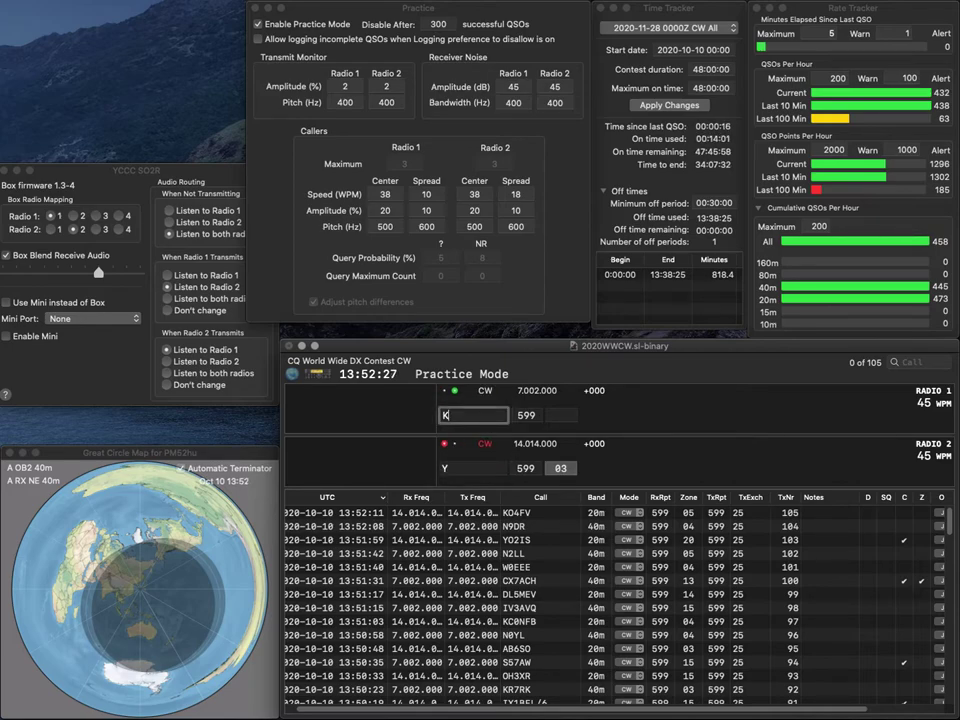
pyautogui.write('7D')
pyautogui.press('Return')
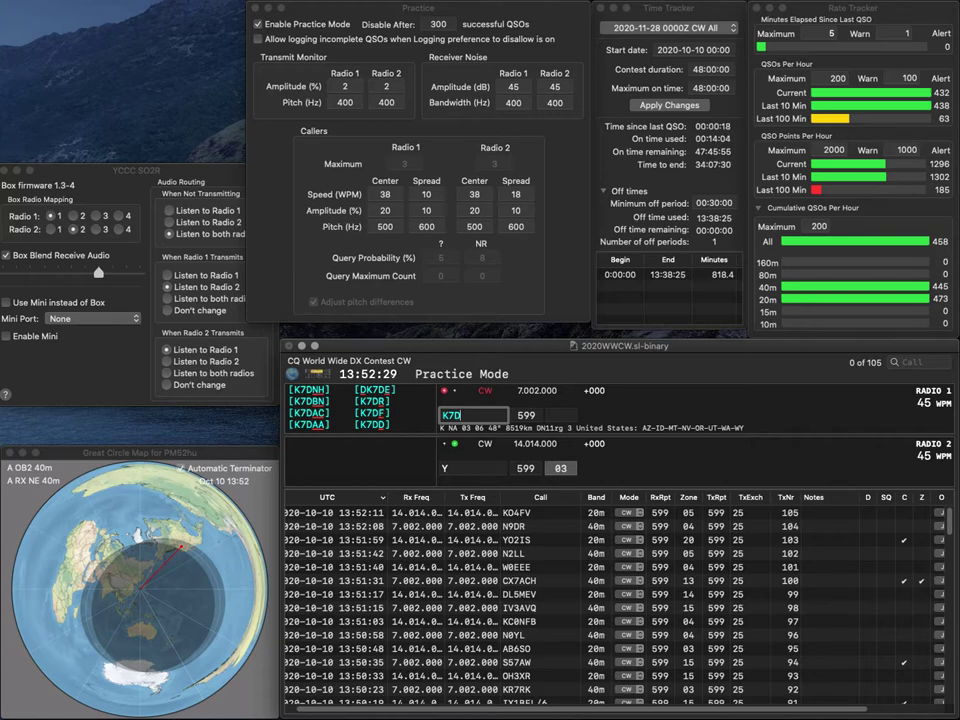
pyautogui.press('\\')
pyautogui.write('3Y')
pyautogui.press('Return')
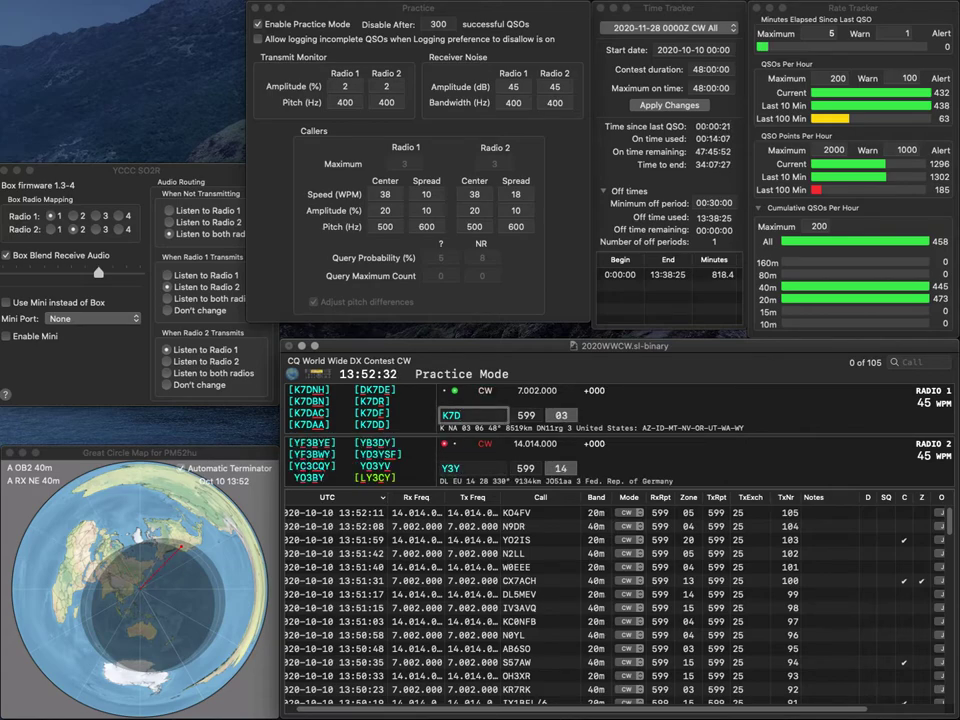
pyautogui.write('SG')
pyautogui.press('Return')
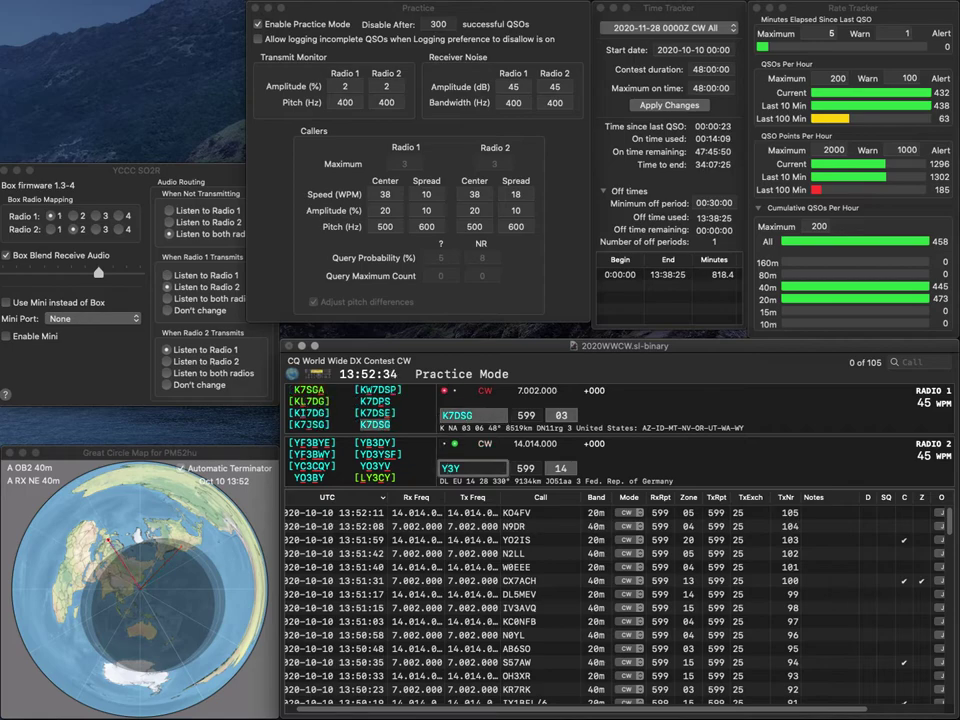
pyautogui.press('Left')
pyautogui.press('Left')
pyautogui.press('BackSpace')
pyautogui.write('HI')
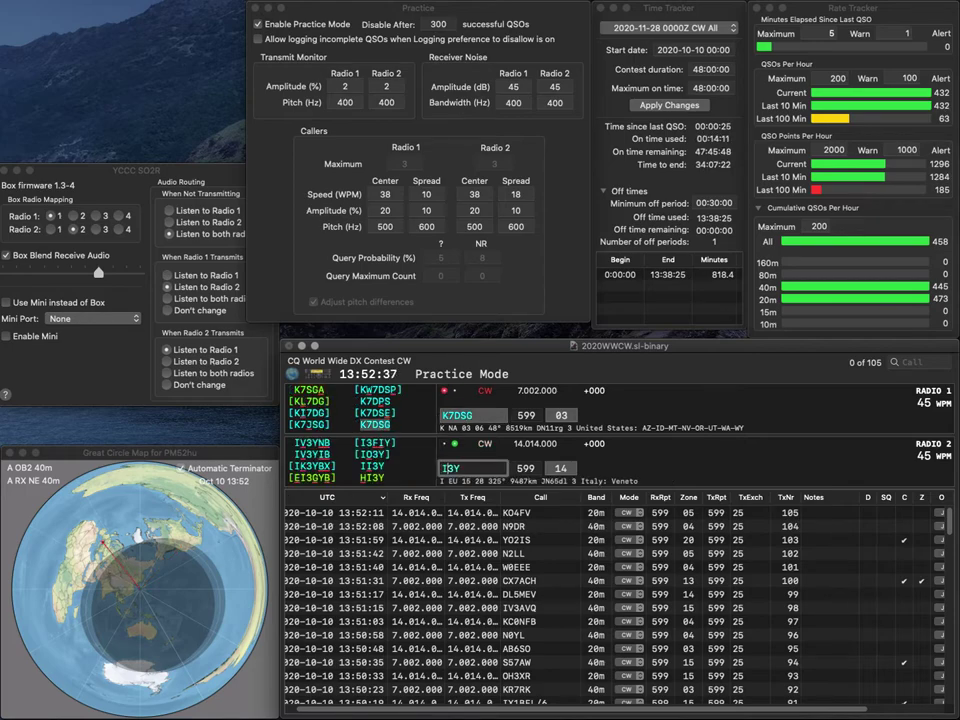
pyautogui.press('Return')
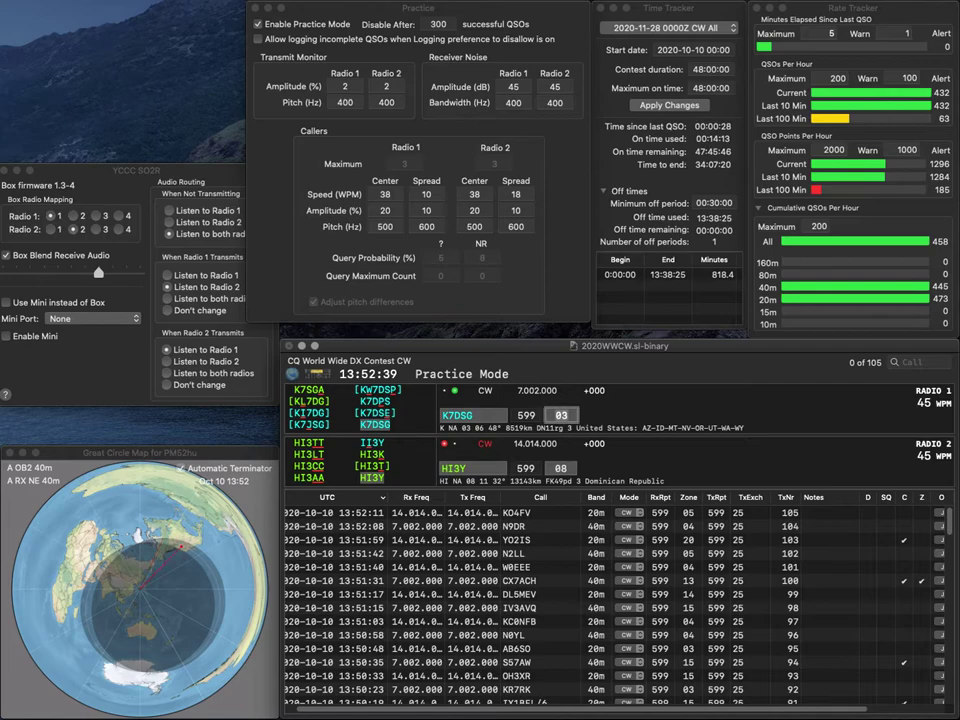
# Log K7DSG on Radio 1 and HI3Y on Radio 2
pyautogui.press('Tab')
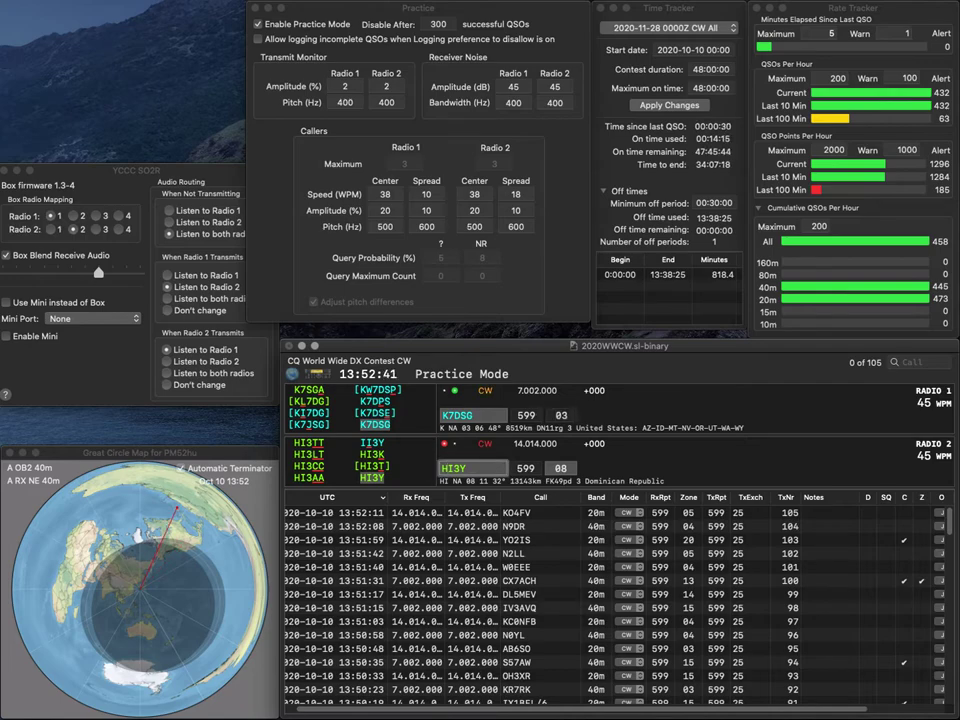
pyautogui.press('Return')
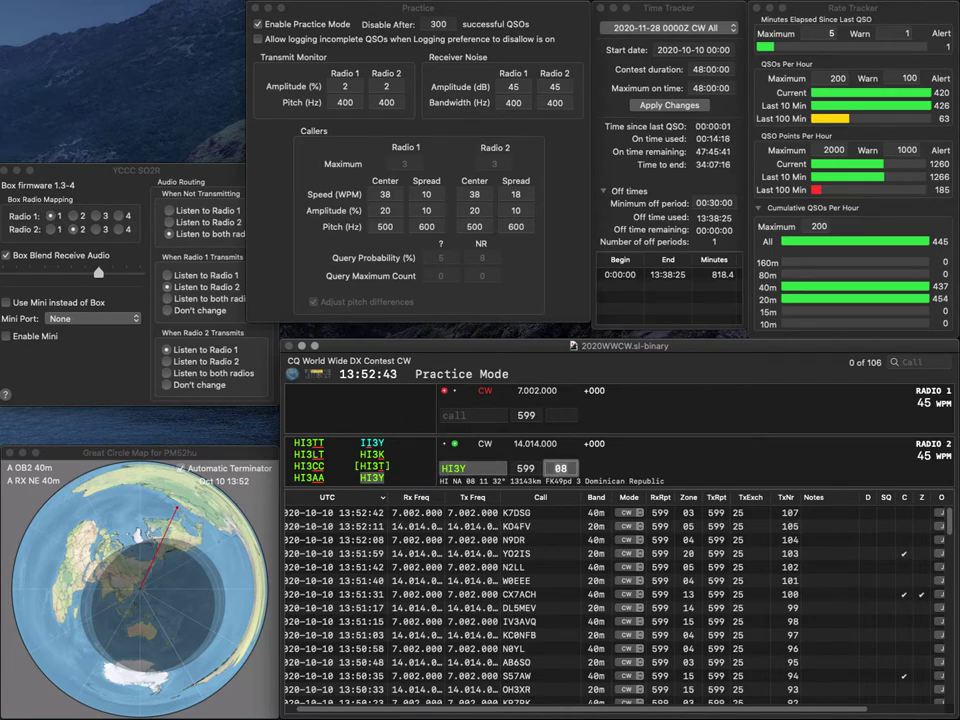
pyautogui.press('Return')
pyautogui.write('EA3IAZ')
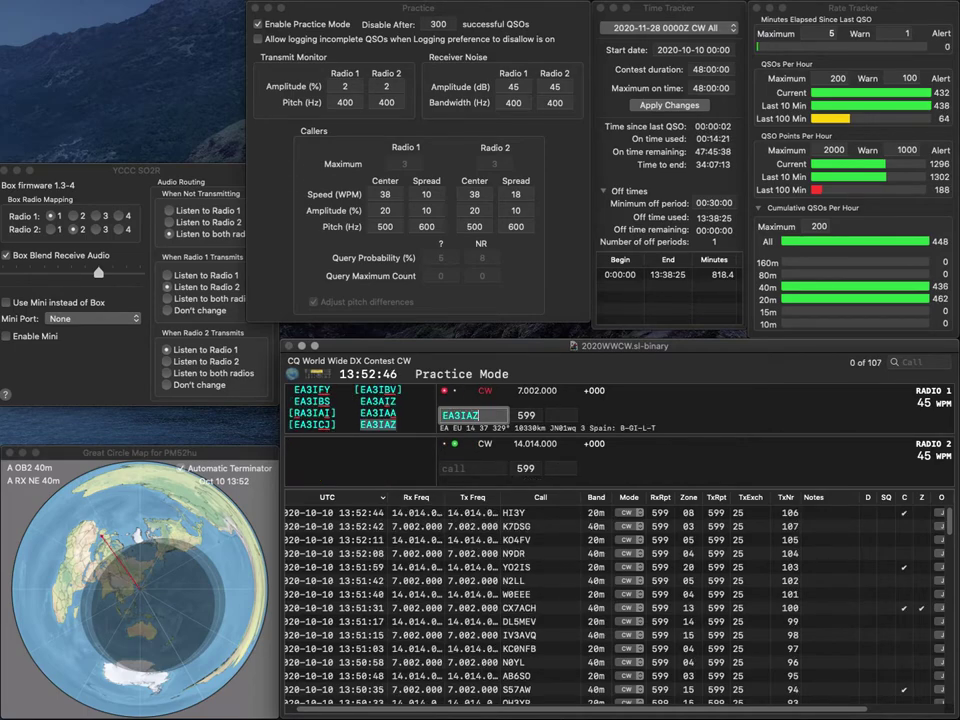
pyautogui.press('Return')
pyautogui.write('EE4CC')
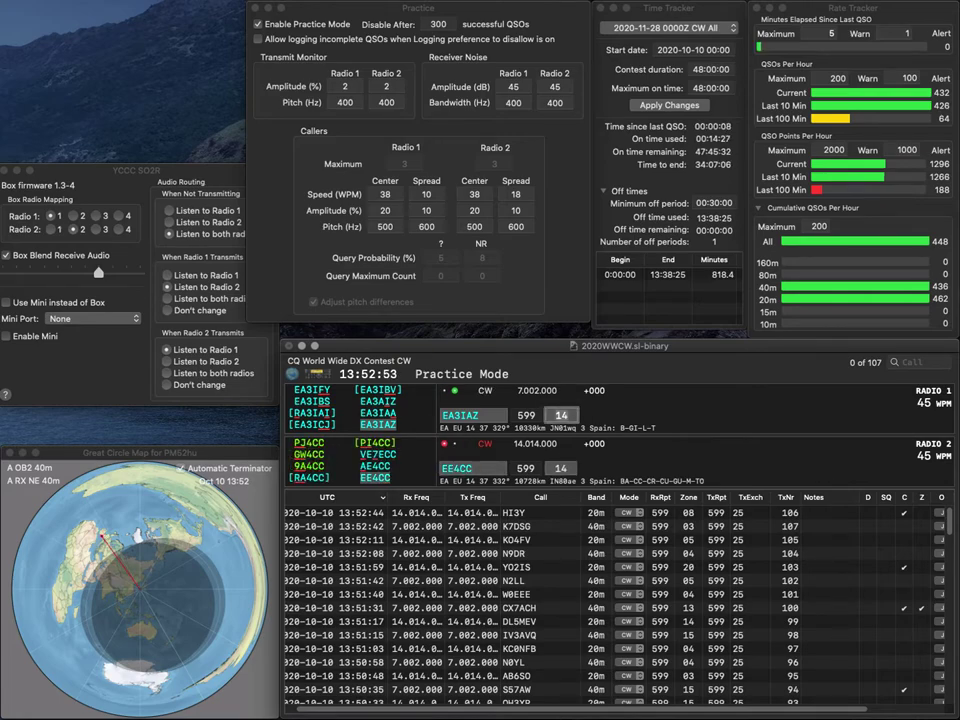
pyautogui.press('Return')
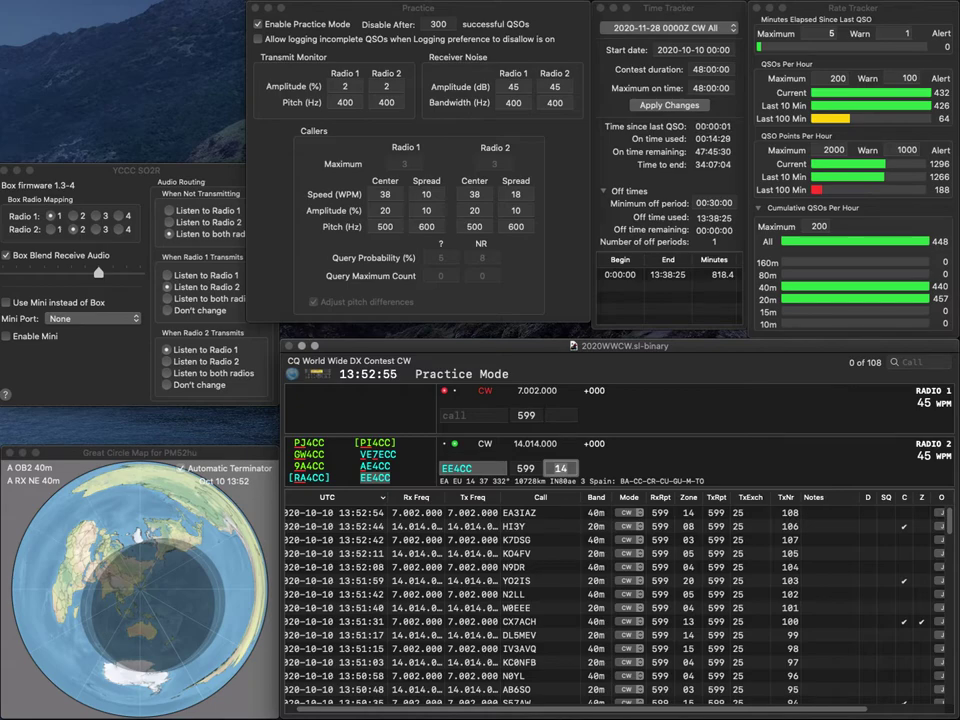
pyautogui.press('Return')
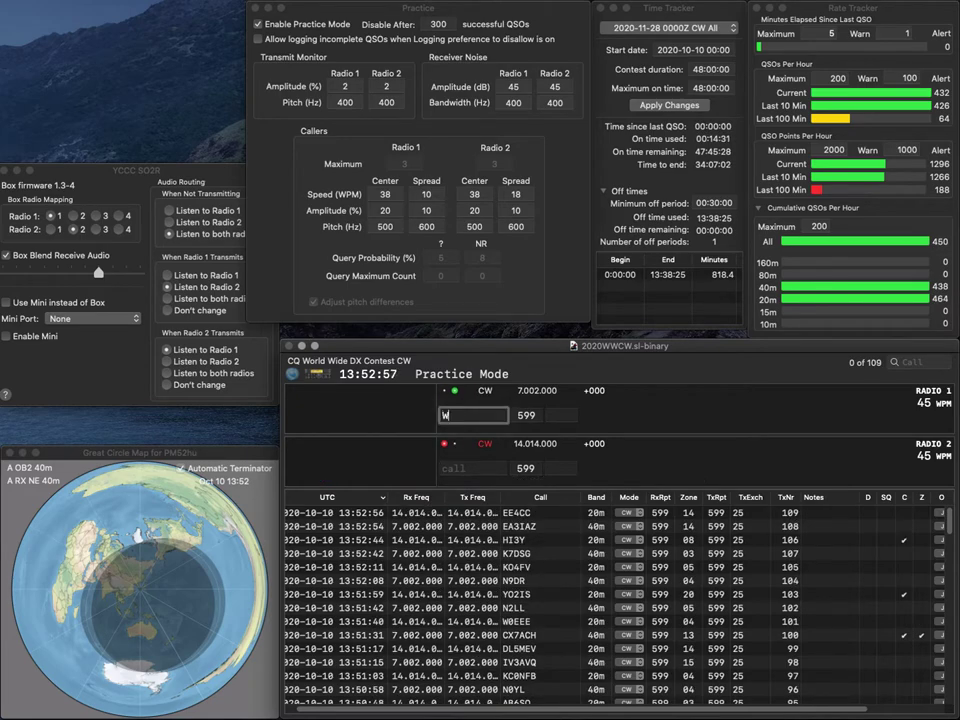
pyautogui.write('W5NOR')
pyautogui.press('Return')
pyautogui.write('NG3J')
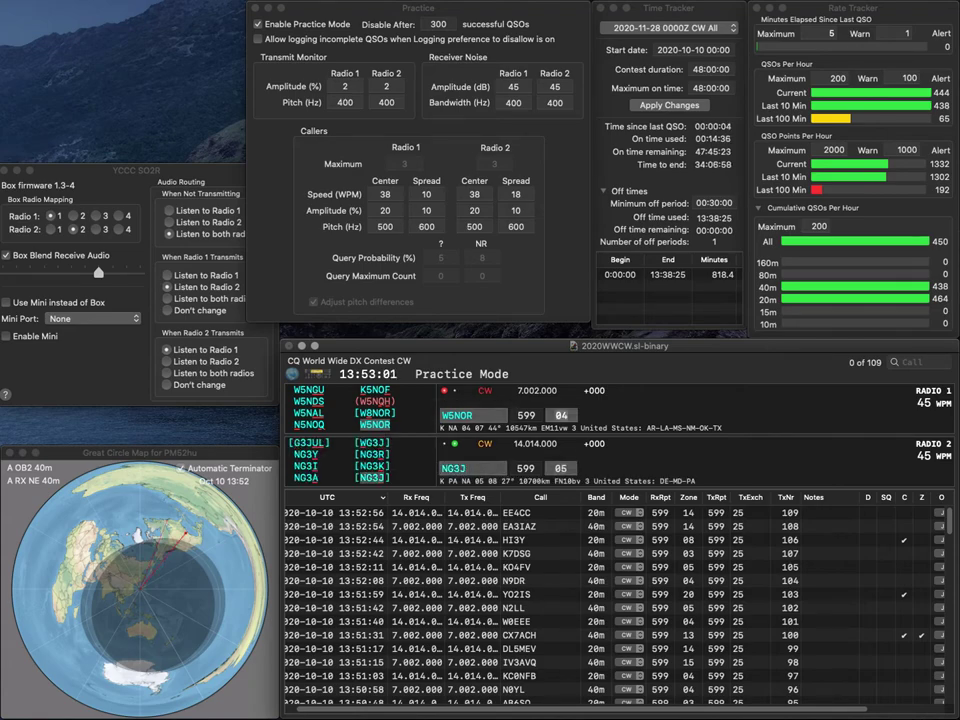
pyautogui.press('Return')
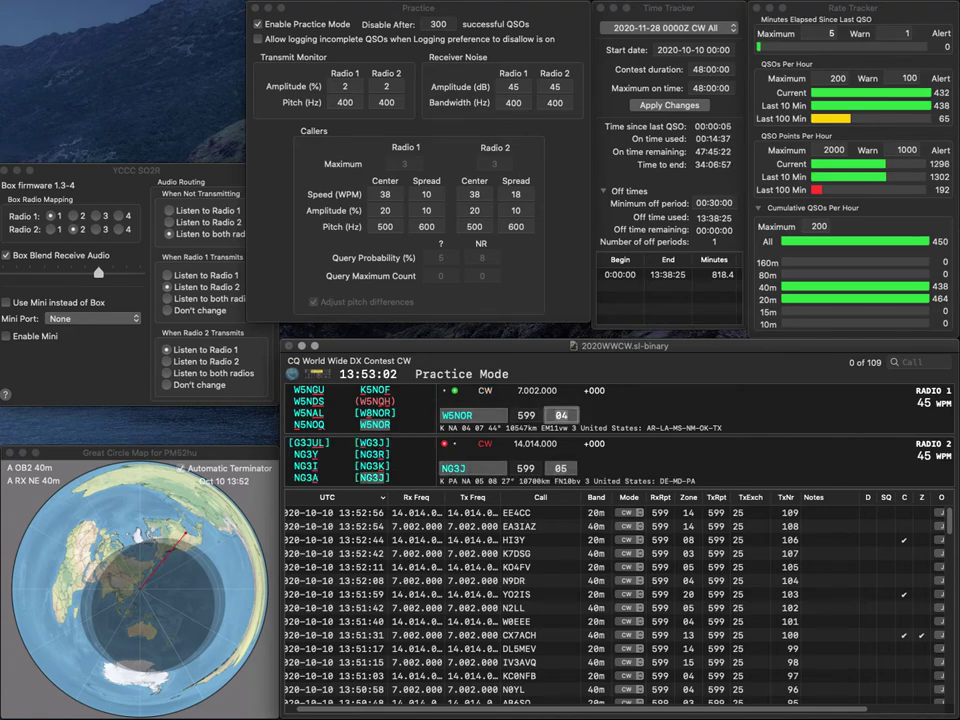
pyautogui.press('Return')
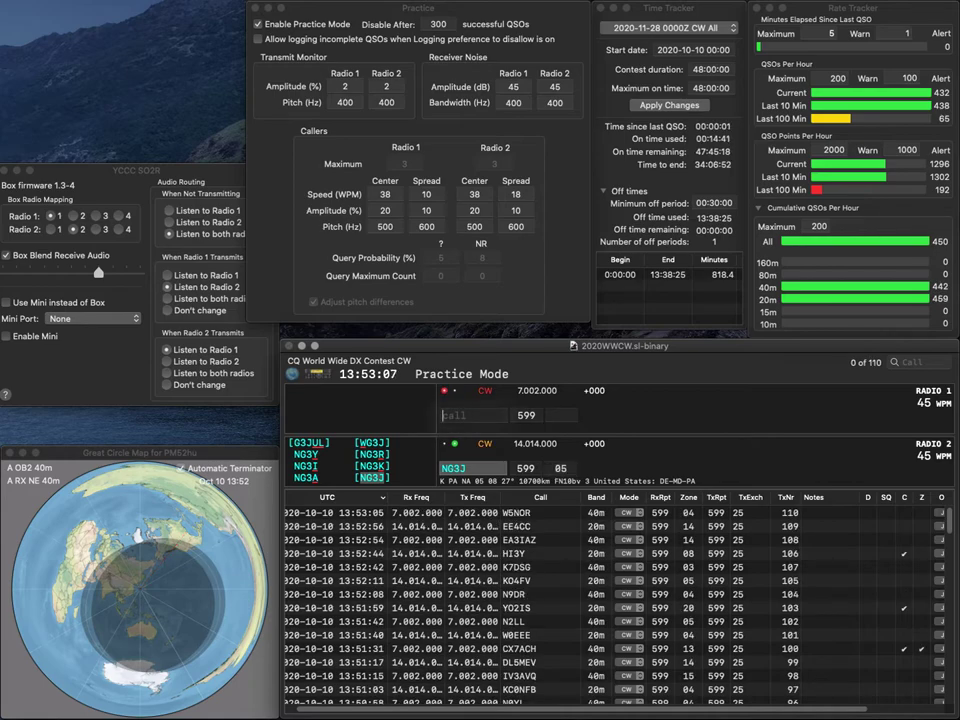
pyautogui.press('Return')
pyautogui.write('UT')
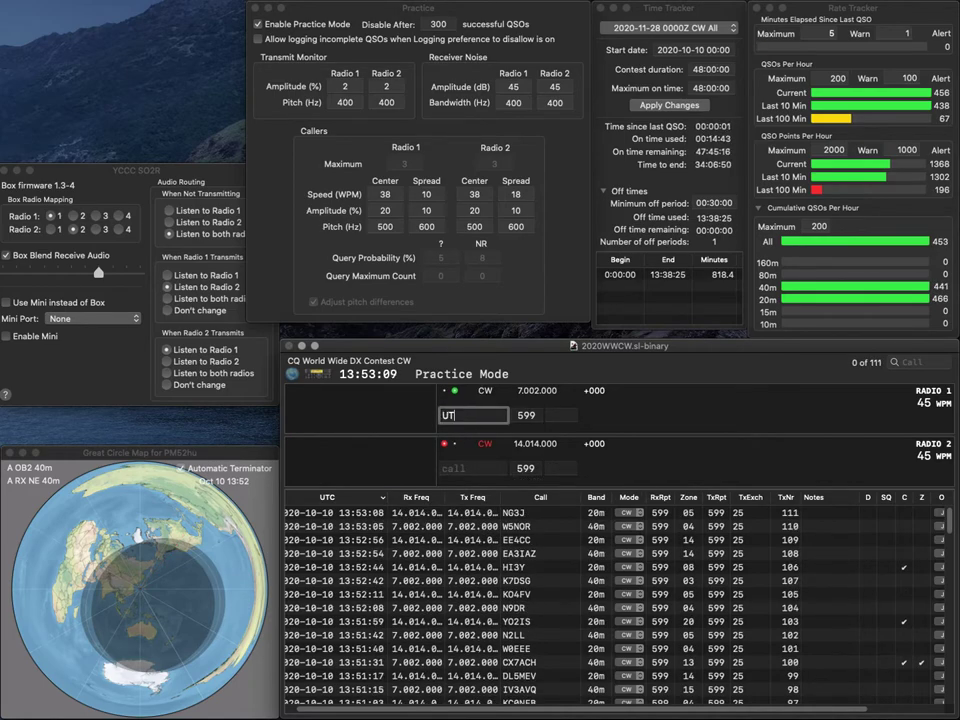
pyautogui.write('5EO')
pyautogui.press('Return')
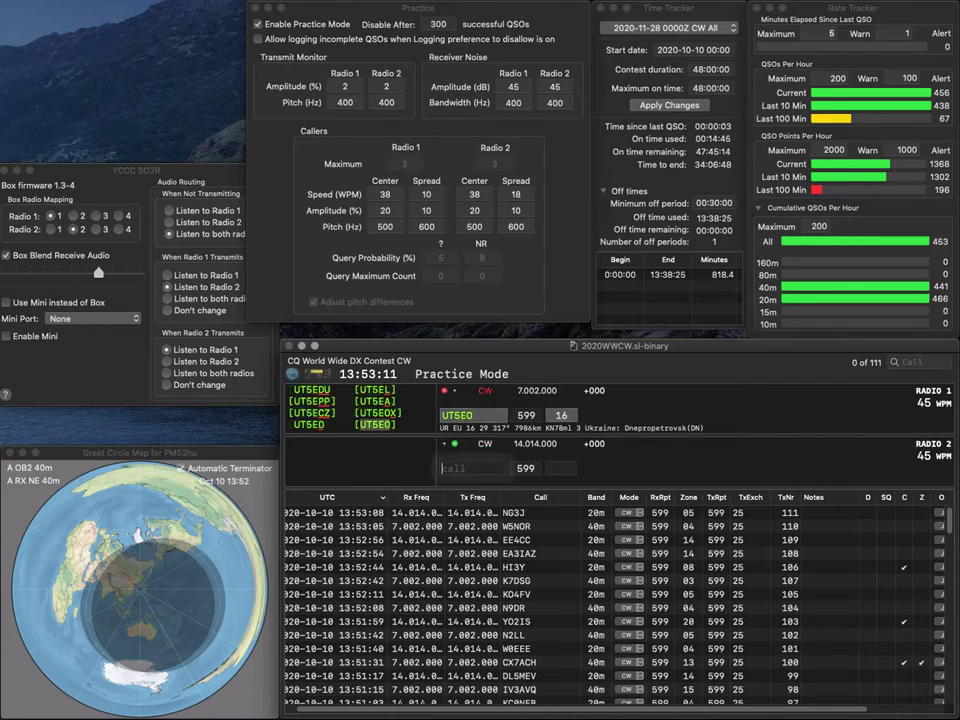
pyautogui.write('0TME')
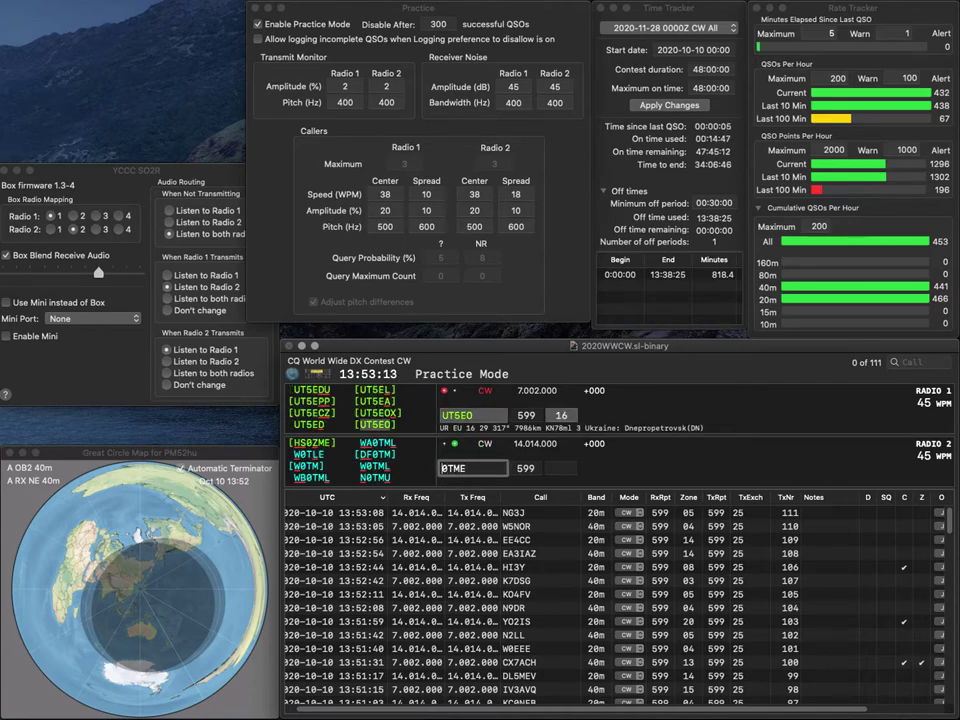
pyautogui.press('Tab')
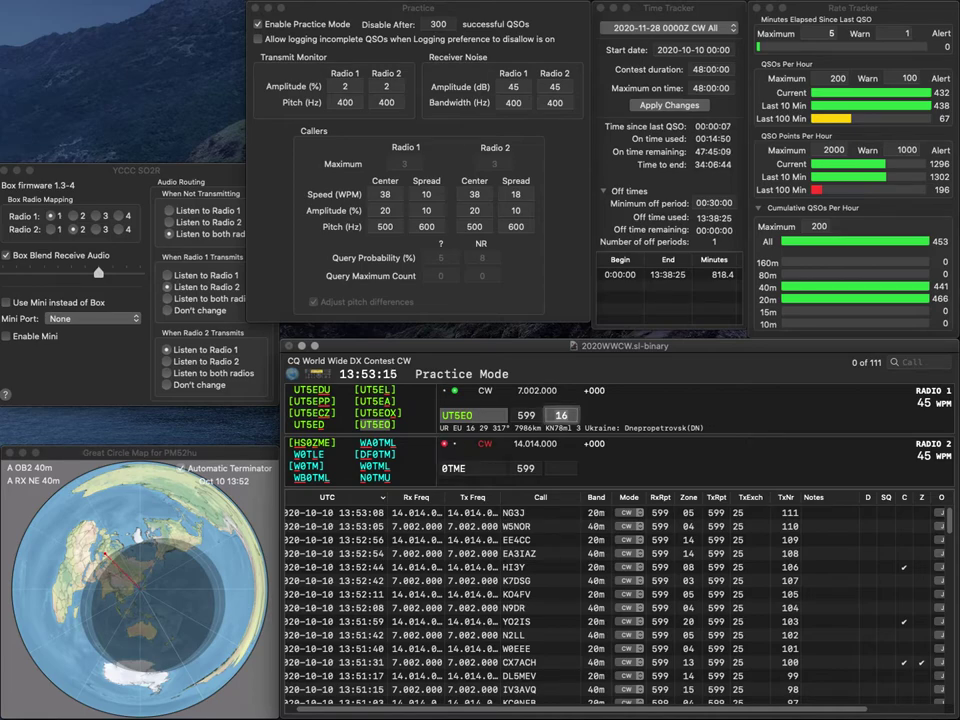
pyautogui.press('Return')
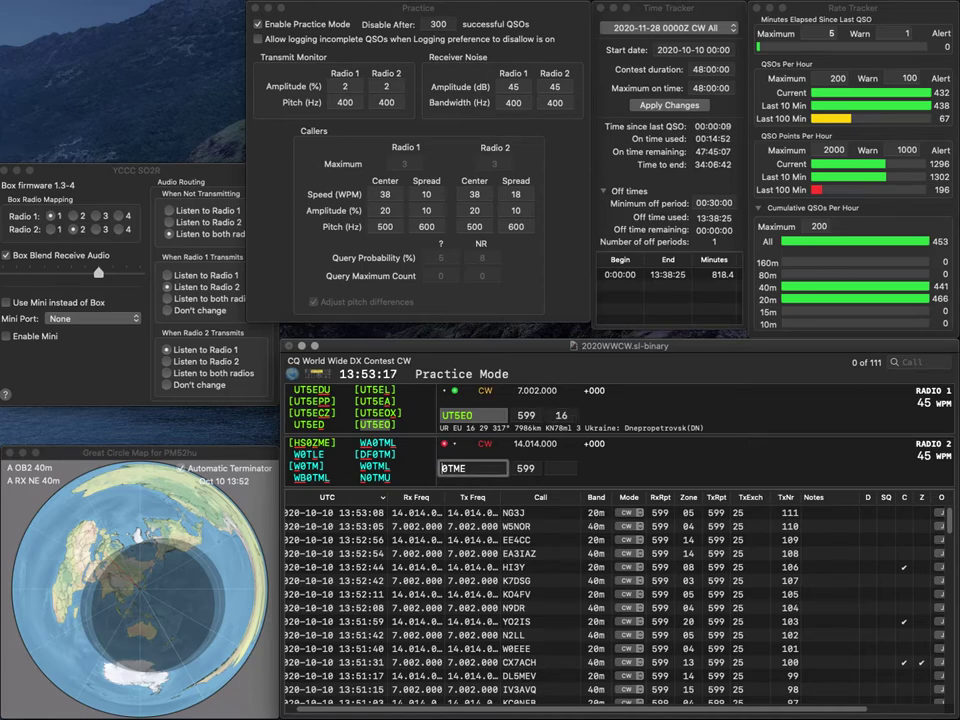
pyautogui.write('IZ')
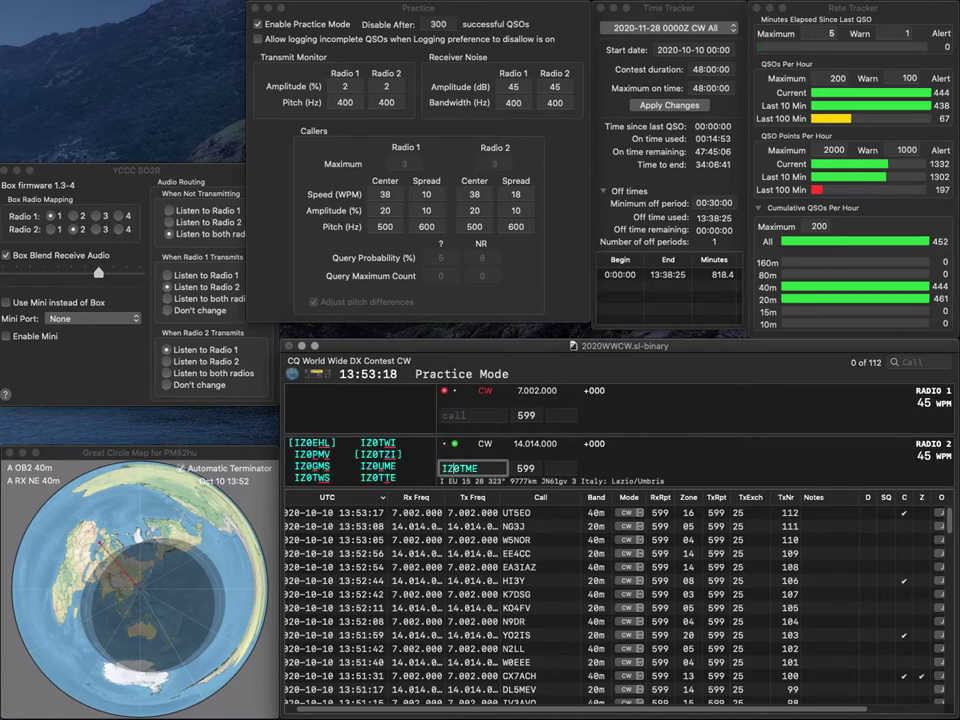
pyautogui.press('Delete')
pyautogui.write('T')
pyautogui.press('Return')
# Answer Radio 1 with A1TGO completed to the full call JA1TGO
pyautogui.write('A1TGO')
pyautogui.press('Home')
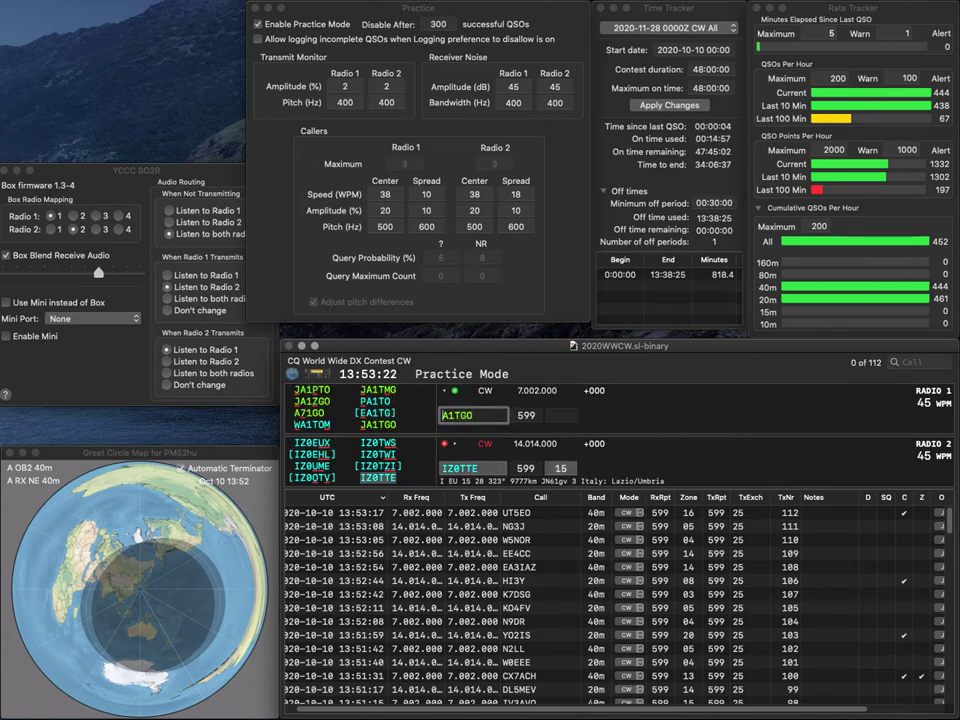
pyautogui.write('J')
pyautogui.press('Return')
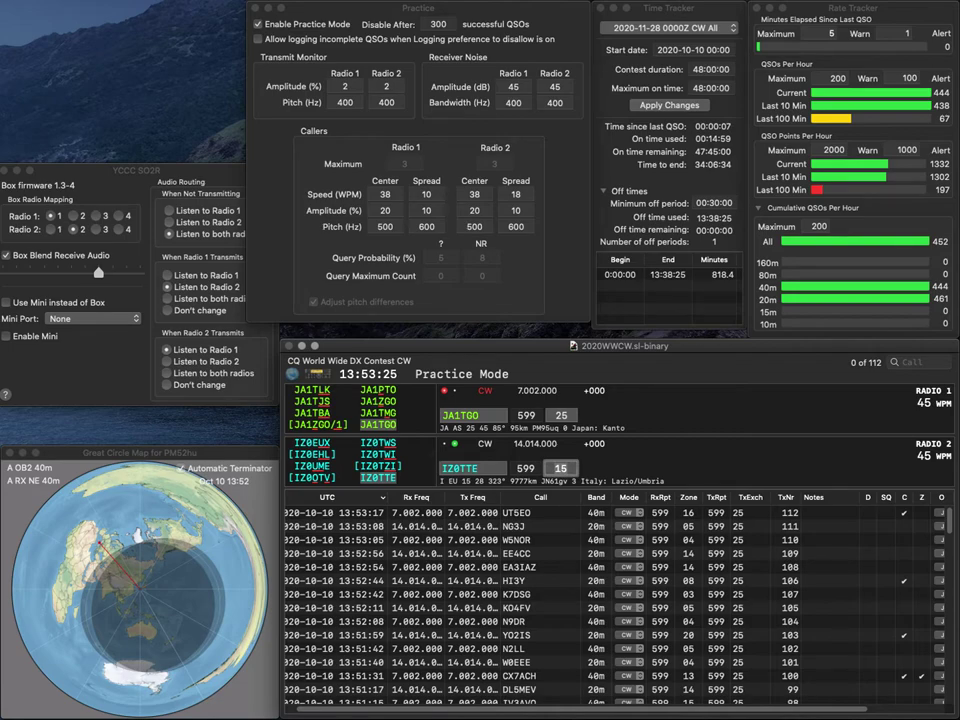
pyautogui.press('Return')
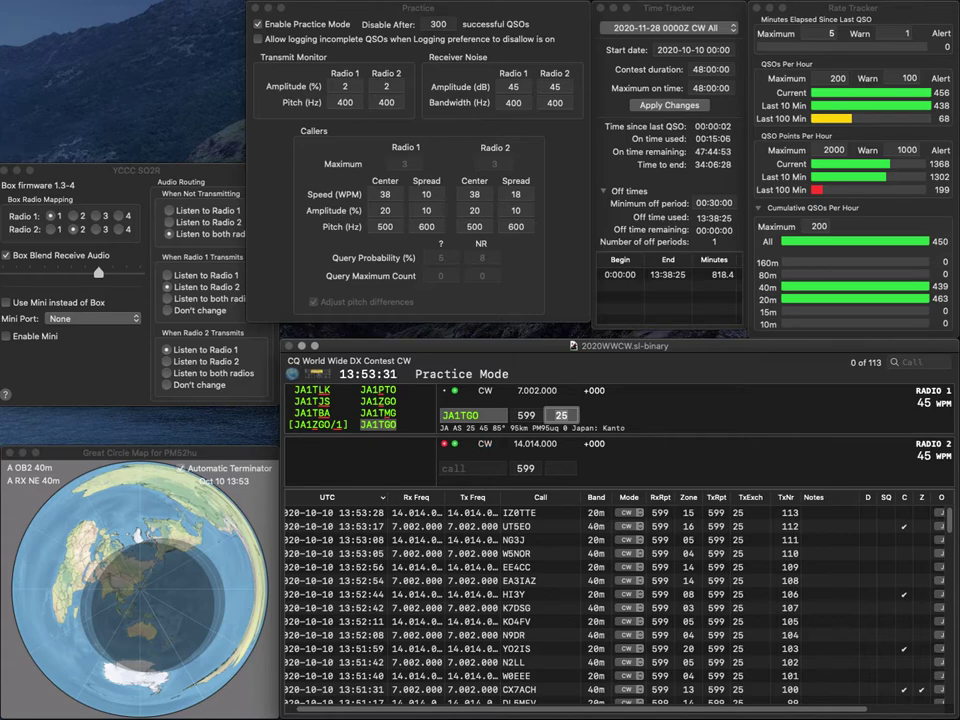
pyautogui.press('Return')
# Answer OE5CYL on Radio 2 and PA3EPO on Radio 1, and log both contacts
pyautogui.write('OE5C')
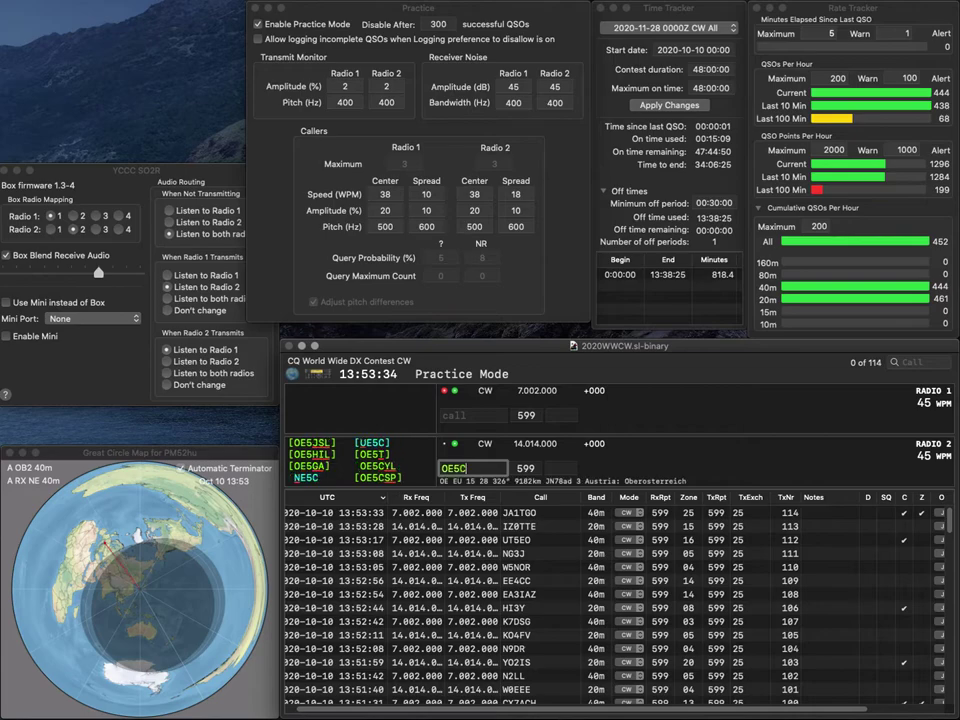
pyautogui.write('YLPA3')
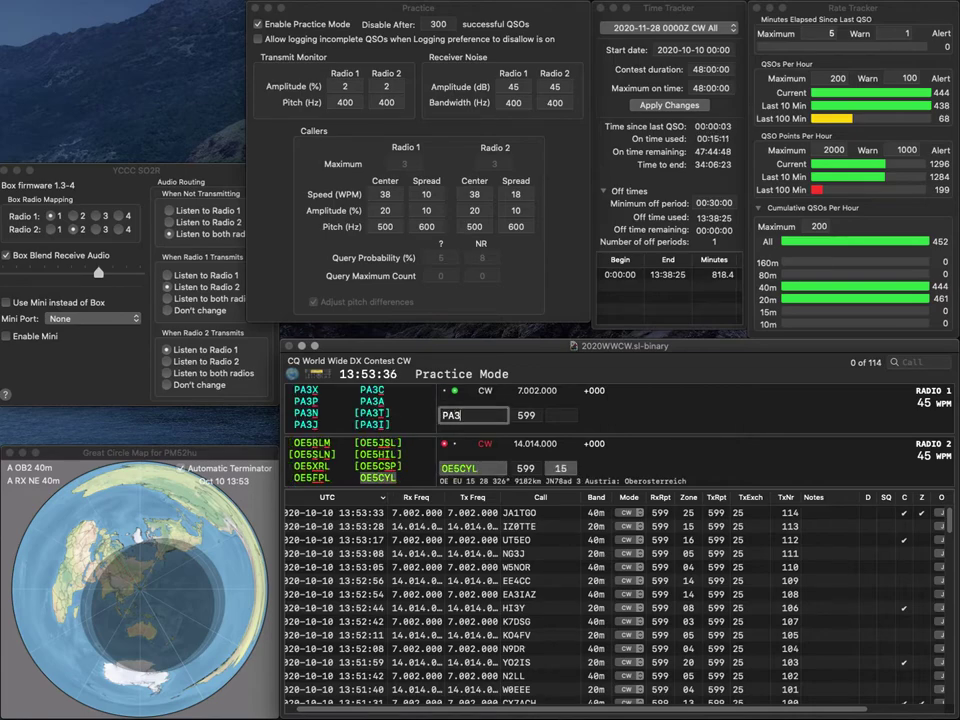
pyautogui.write('EPO')
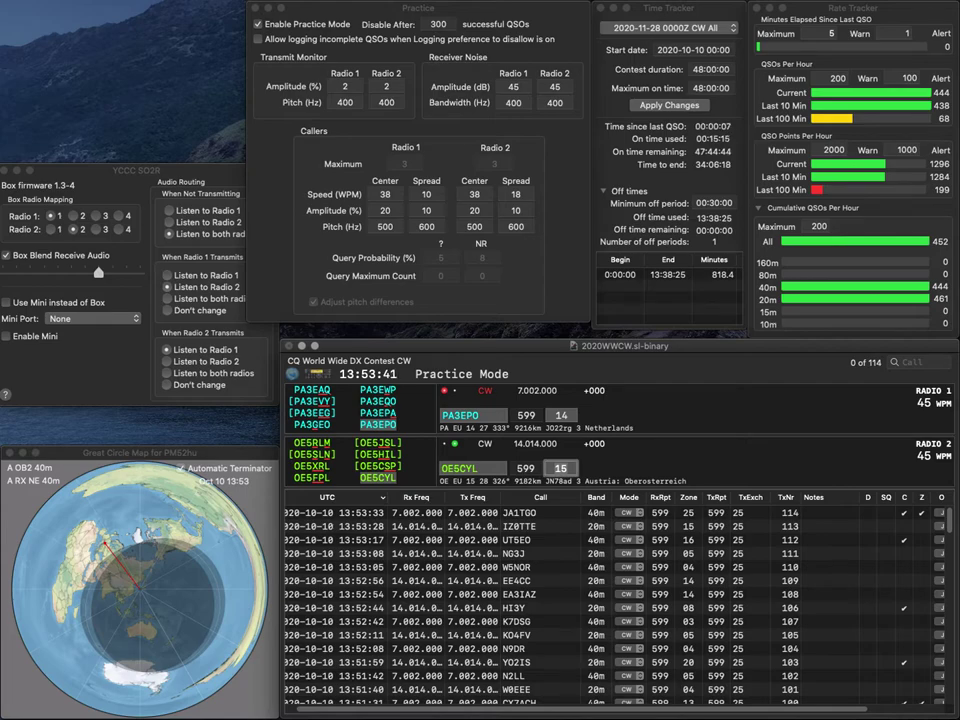
pyautogui.press('Return')
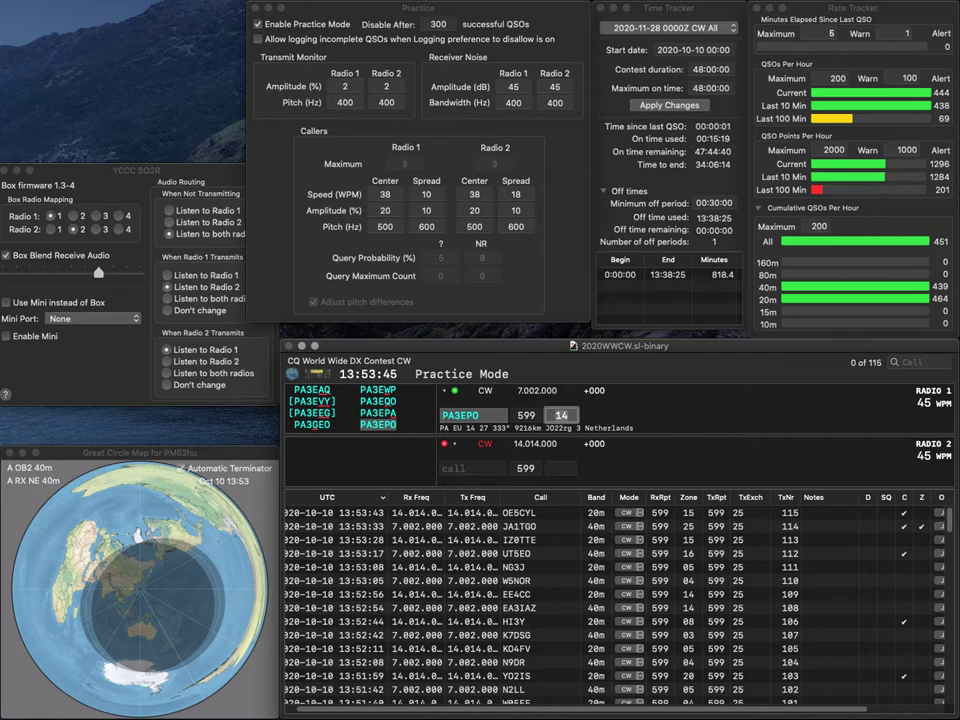
pyautogui.press('Return')
pyautogui.write('S57XX')
pyautogui.press('Return')
pyautogui.write('PA0VAJ')
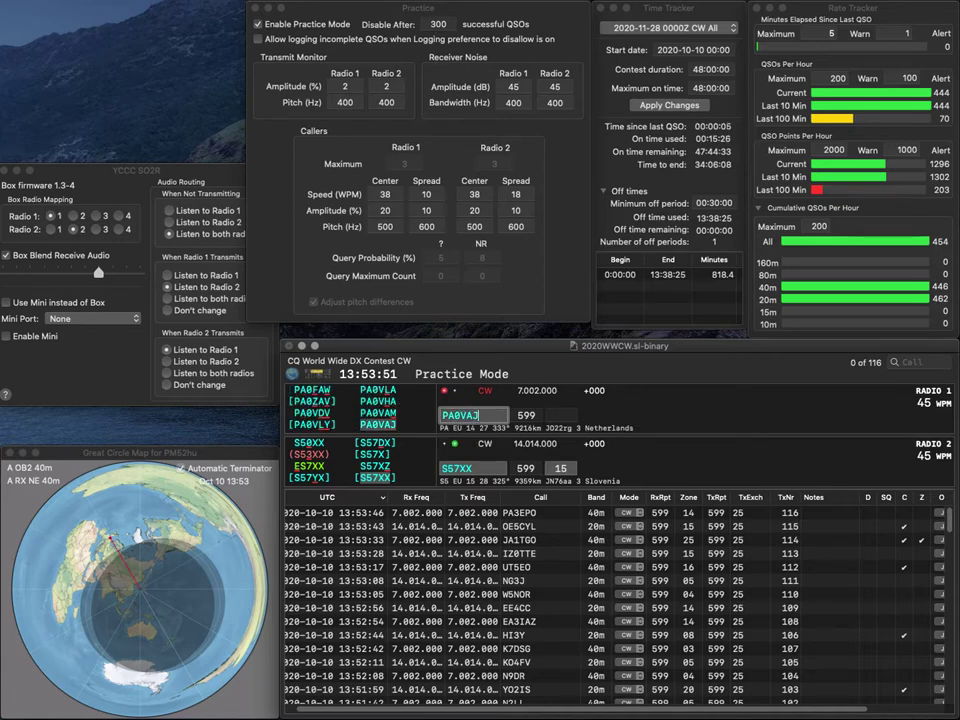
pyautogui.press('Return')
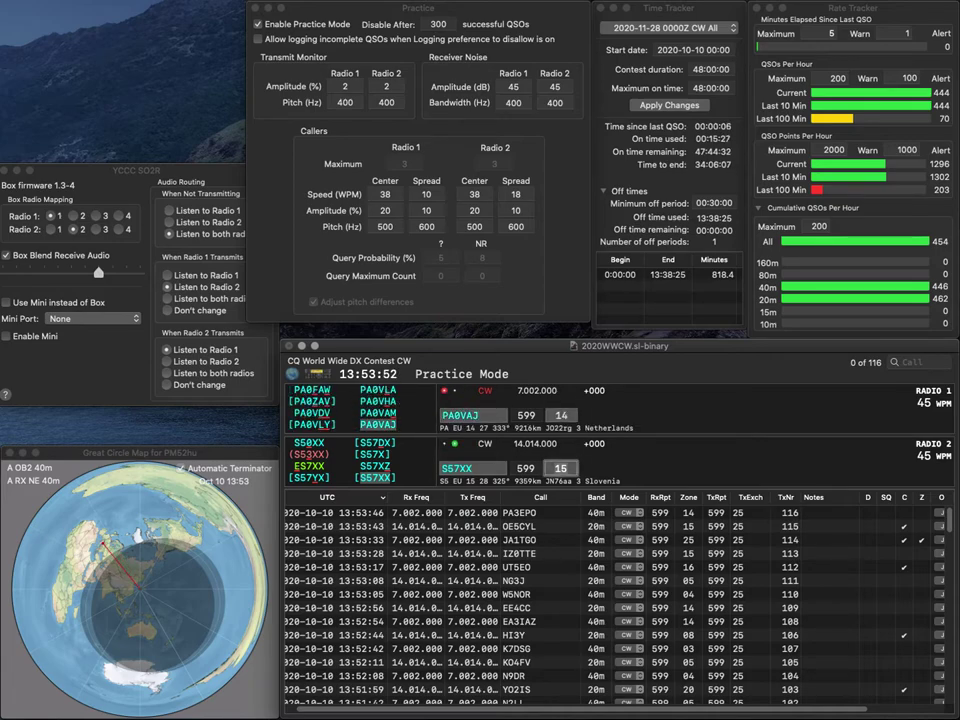
pyautogui.press('Return')
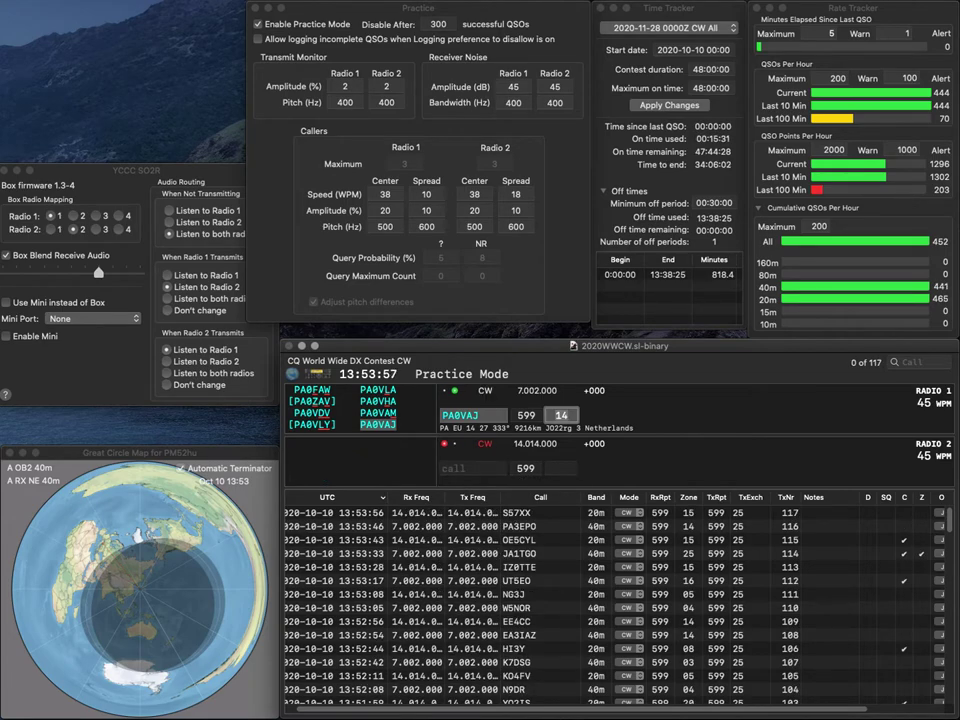
pyautogui.press('Return')
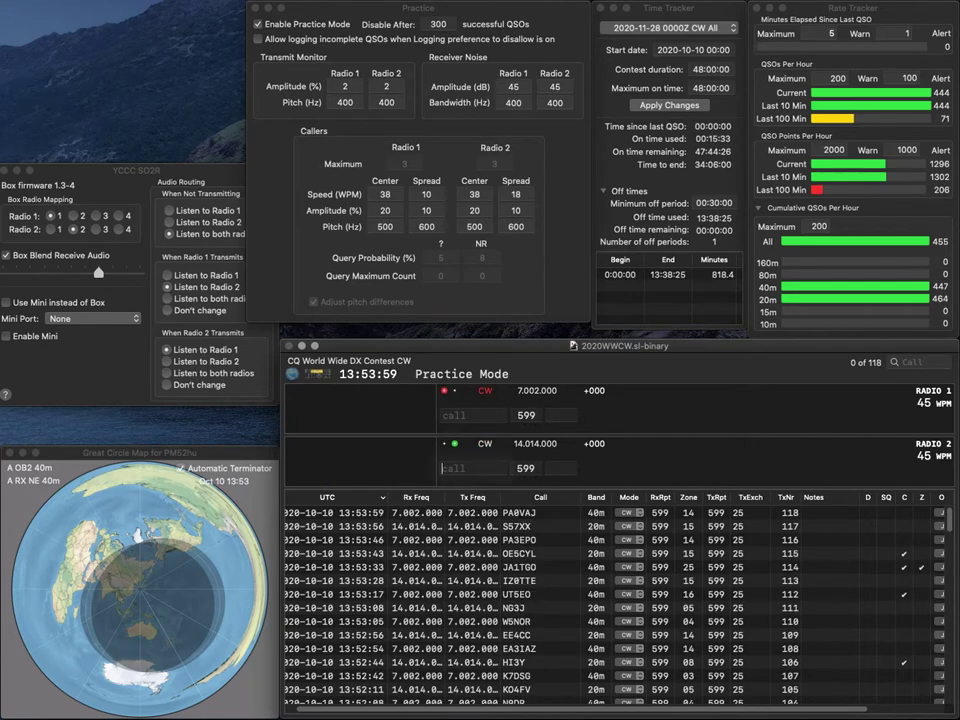
# Answer OK1FZM on Radio 2 and log the contact
pyautogui.write('OK1FZM')
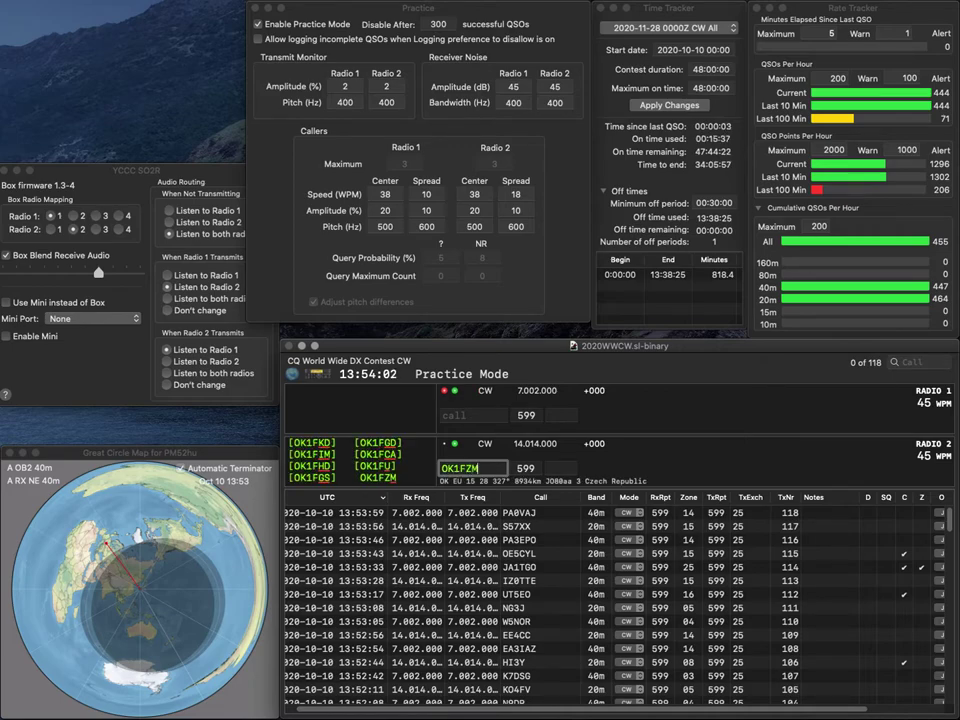
pyautogui.press('Return')
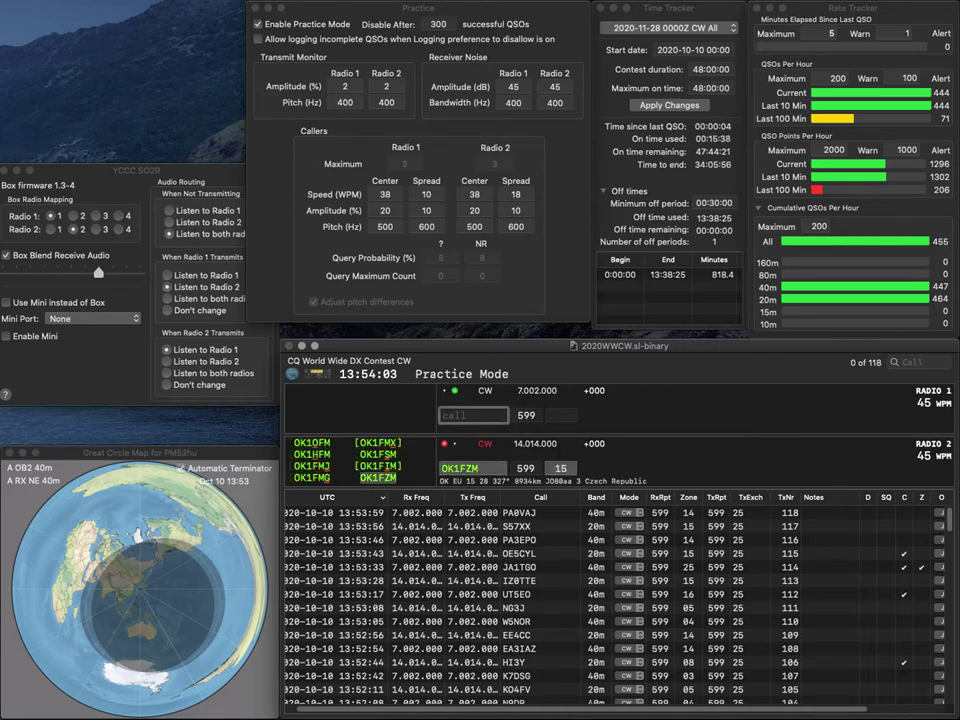
pyautogui.press('Return')
pyautogui.press('space')
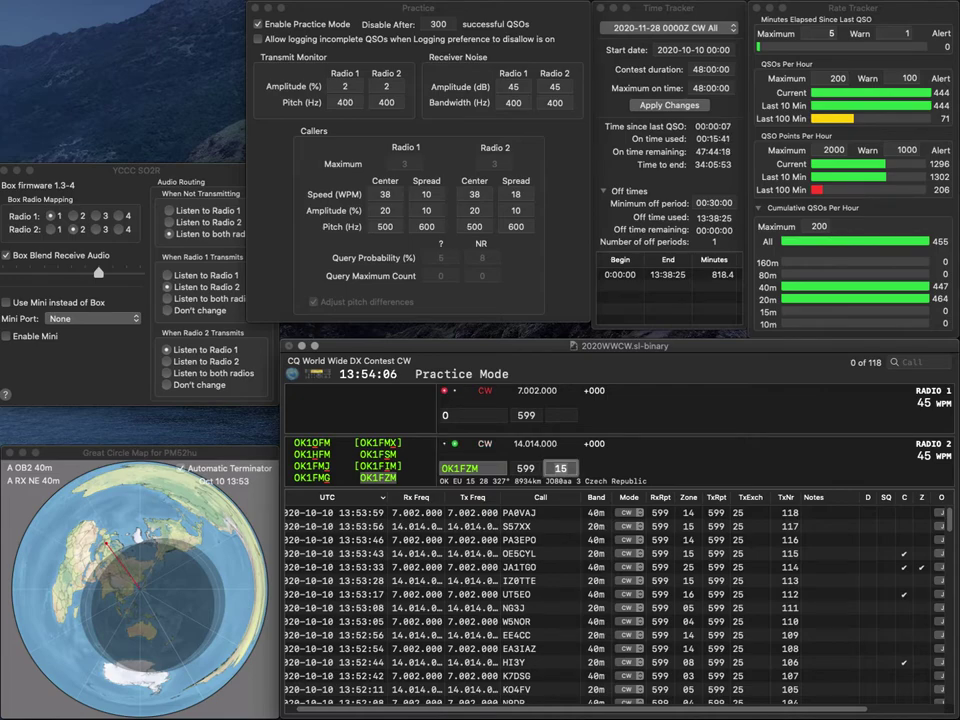
pyautogui.press('Return')
pyautogui.write('KG5OHV')
pyautogui.press('Return')
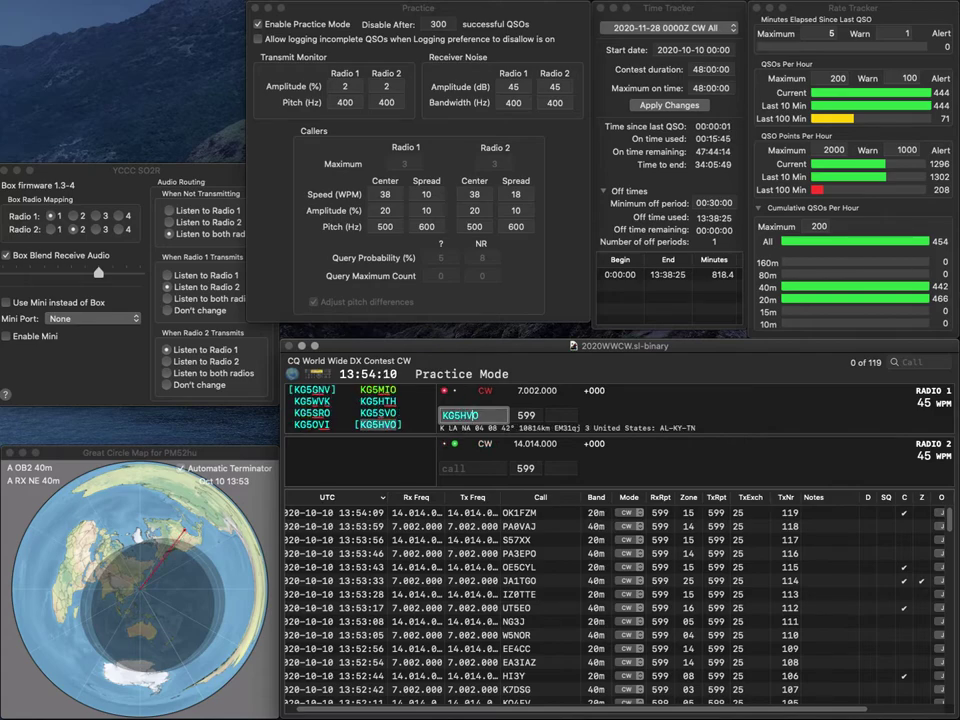
pyautogui.write('VE3')
pyautogui.press('Escape')
pyautogui.write('UI')
pyautogui.press('Return')
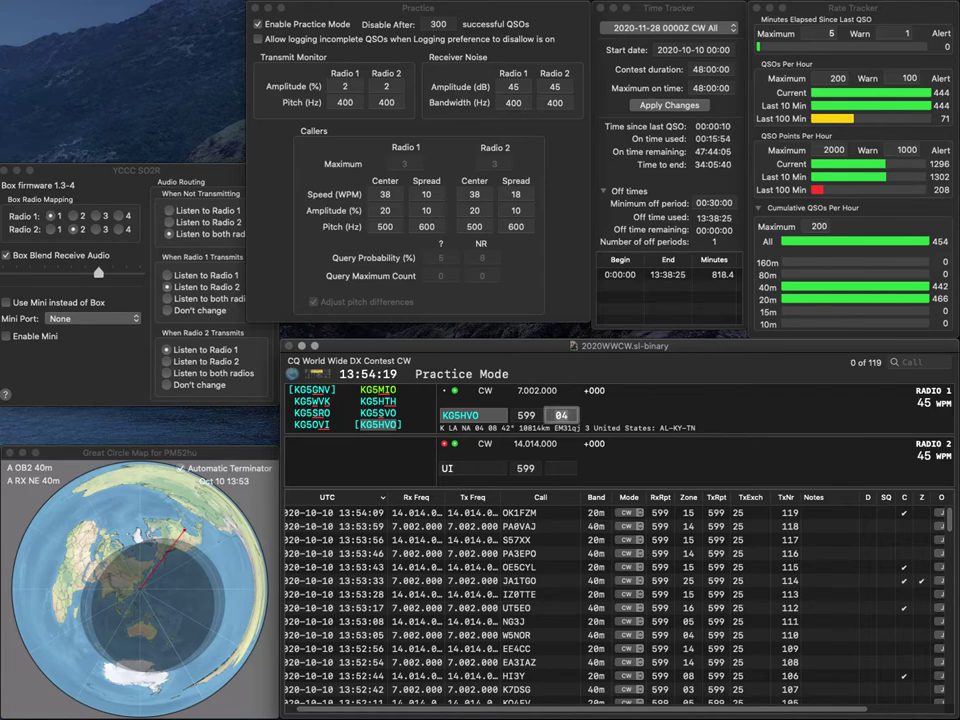
pyautogui.press('Tab')
pyautogui.press('Tab')
pyautogui.press('Return')
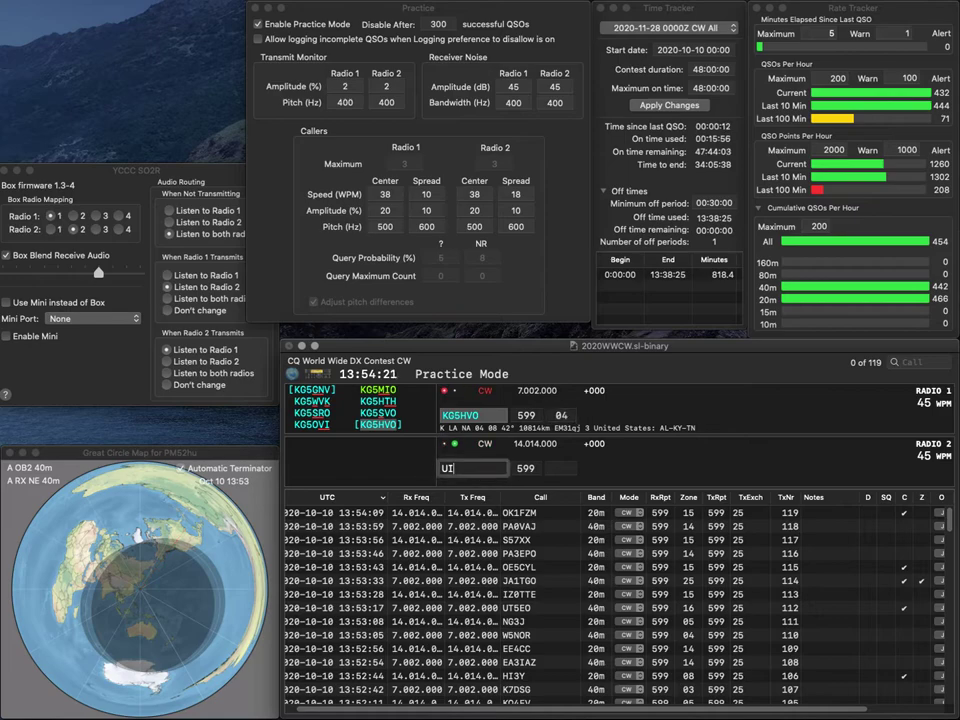
pyautogui.write('UI8J')
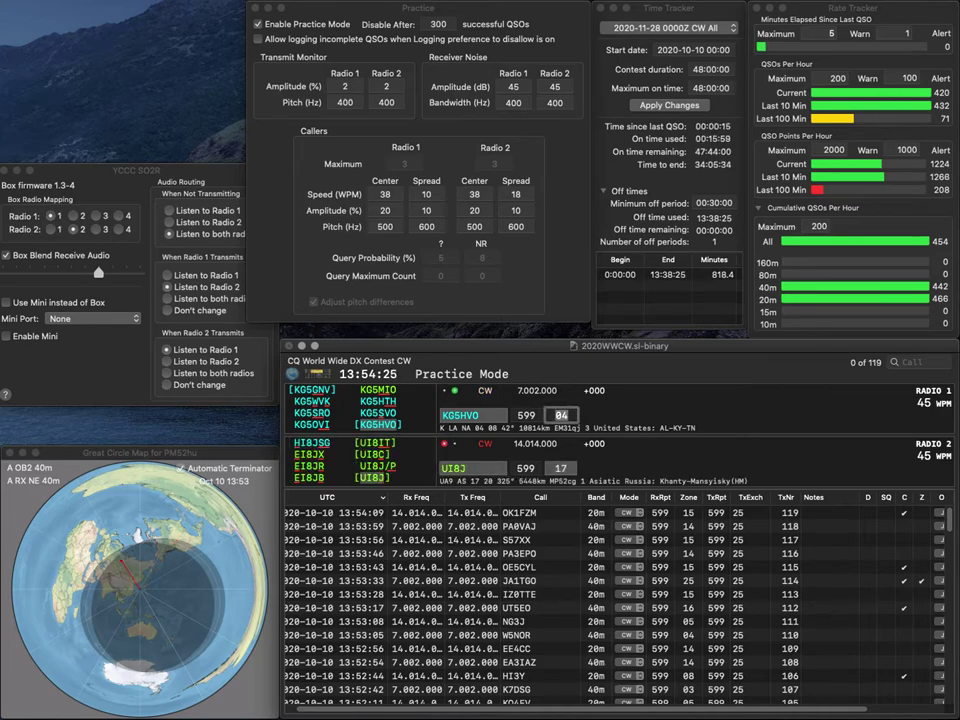
pyautogui.press('Tab')
pyautogui.press('Left')
pyautogui.press('Left')
pyautogui.press('BackSpace')
pyautogui.write('S')
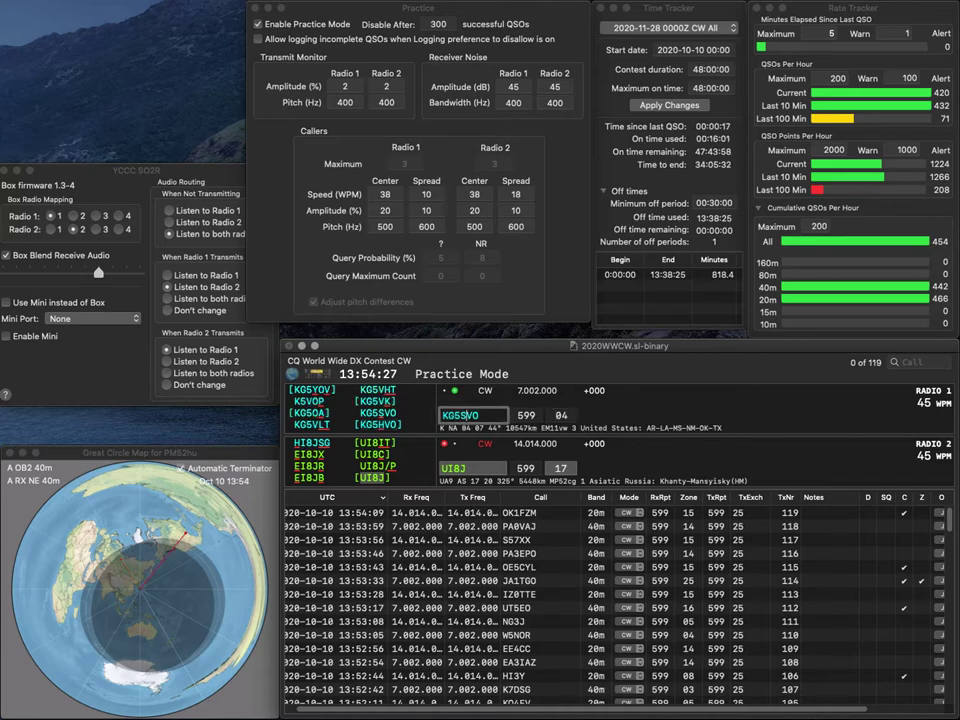
pyautogui.press('Return')
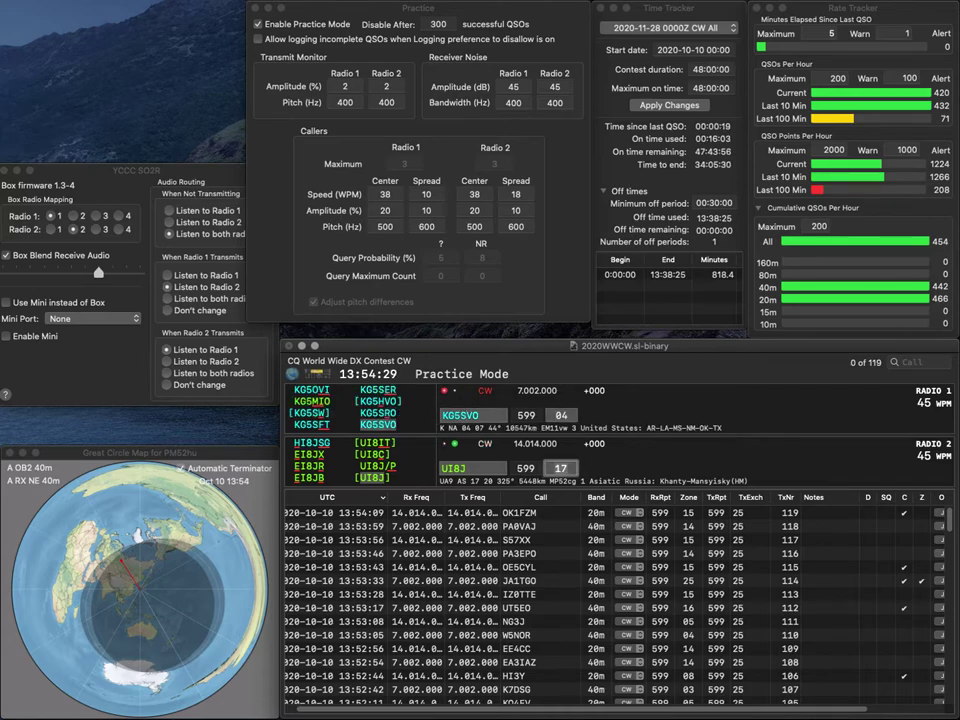
pyautogui.press('Return')
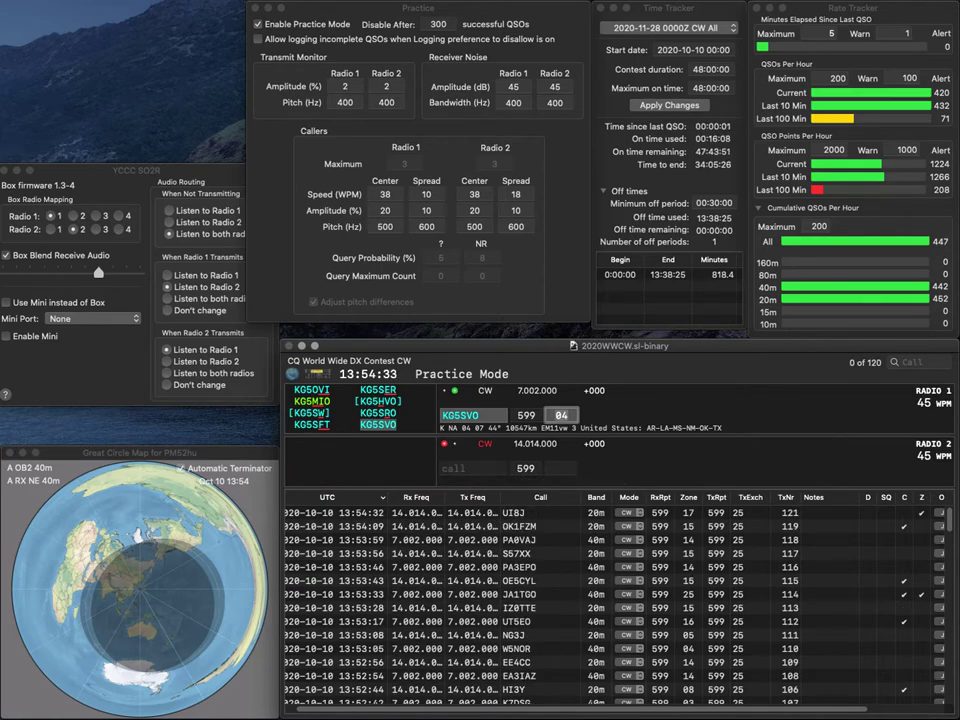
pyautogui.press('Return')
pyautogui.write('GW8KBO')
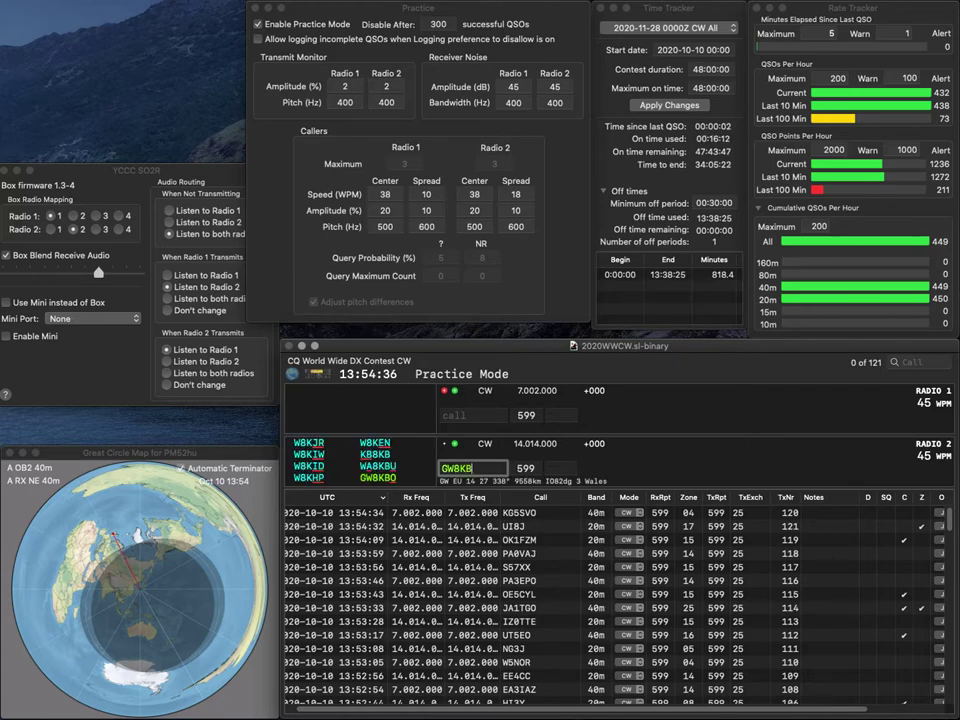
pyautogui.press('Return')
pyautogui.write('UA7K')
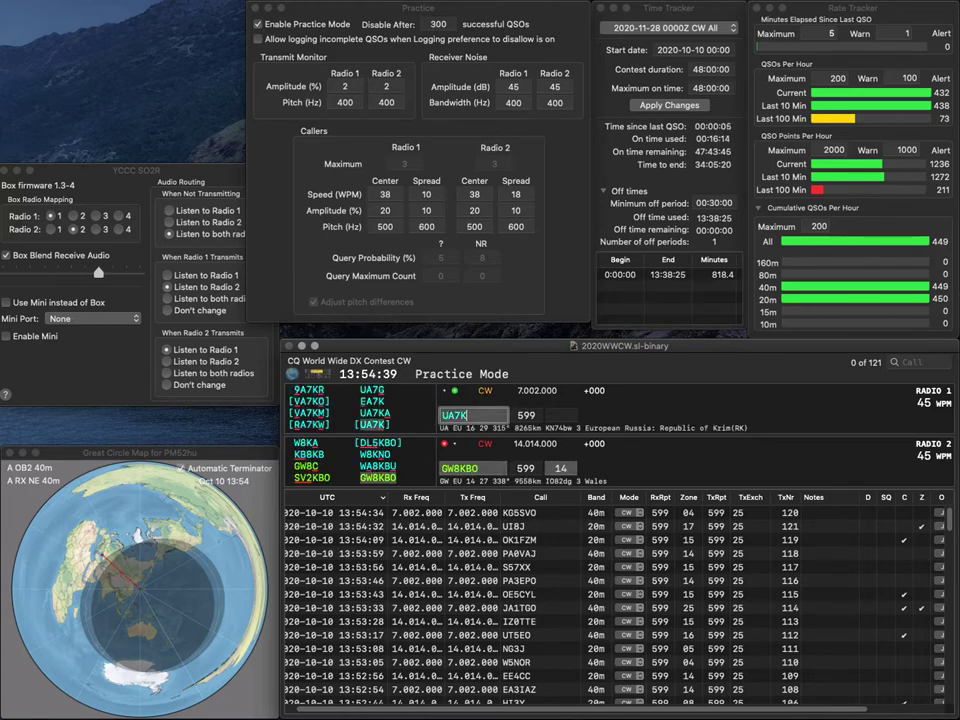
pyautogui.press('space')
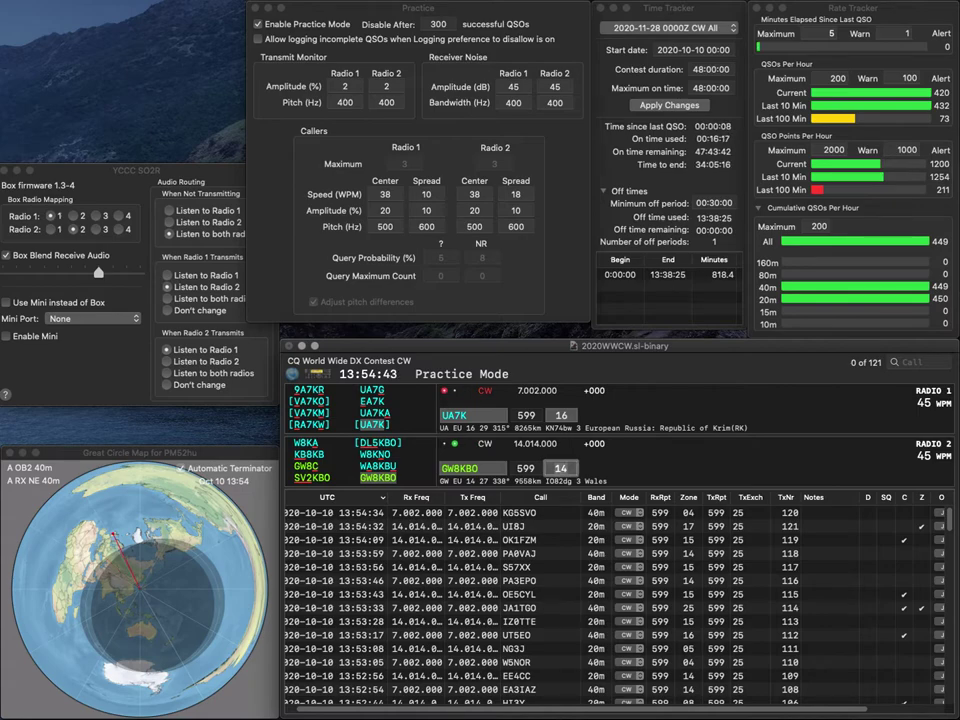
pyautogui.press('Return')
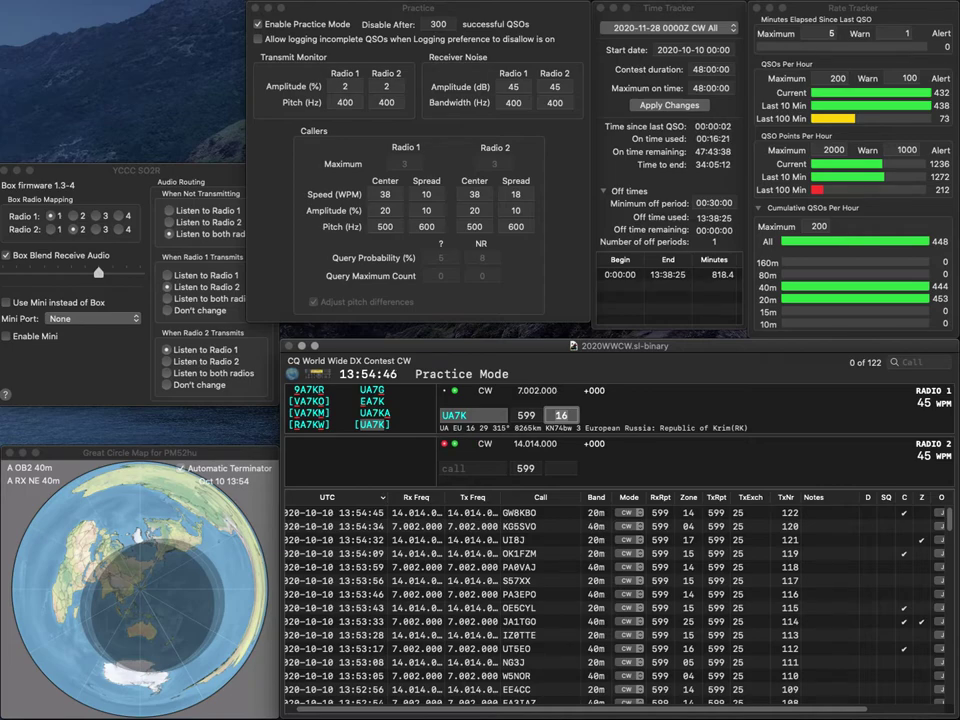
pyautogui.press('Return')
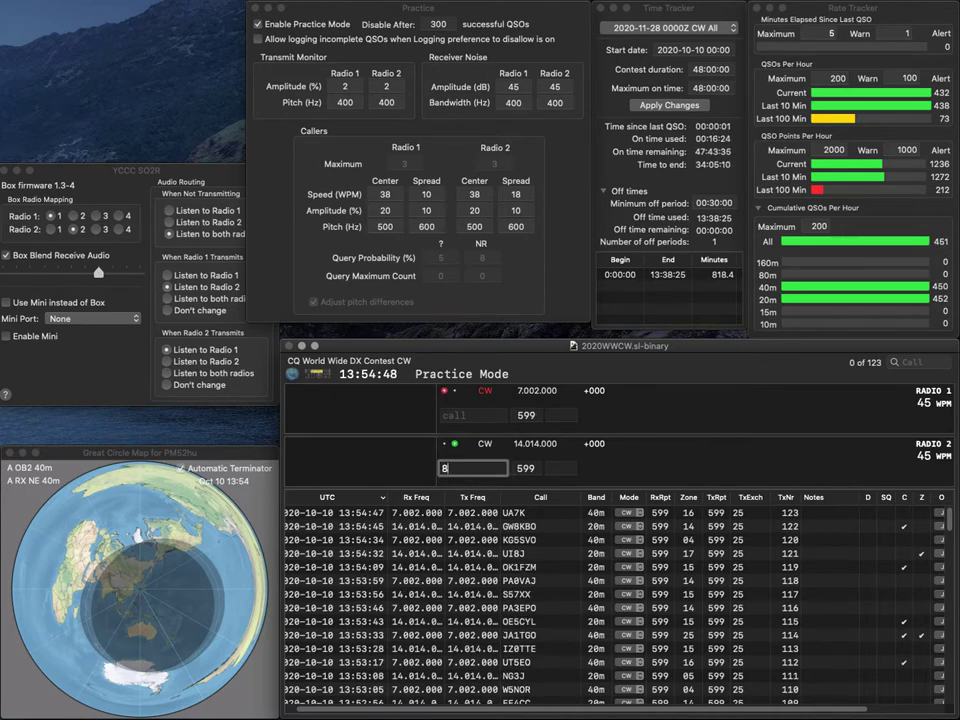
# Answer Radio 2 with the partial call 8UP and Radio 1 with HA8KW
pyautogui.write('8UP')
pyautogui.write('HA')
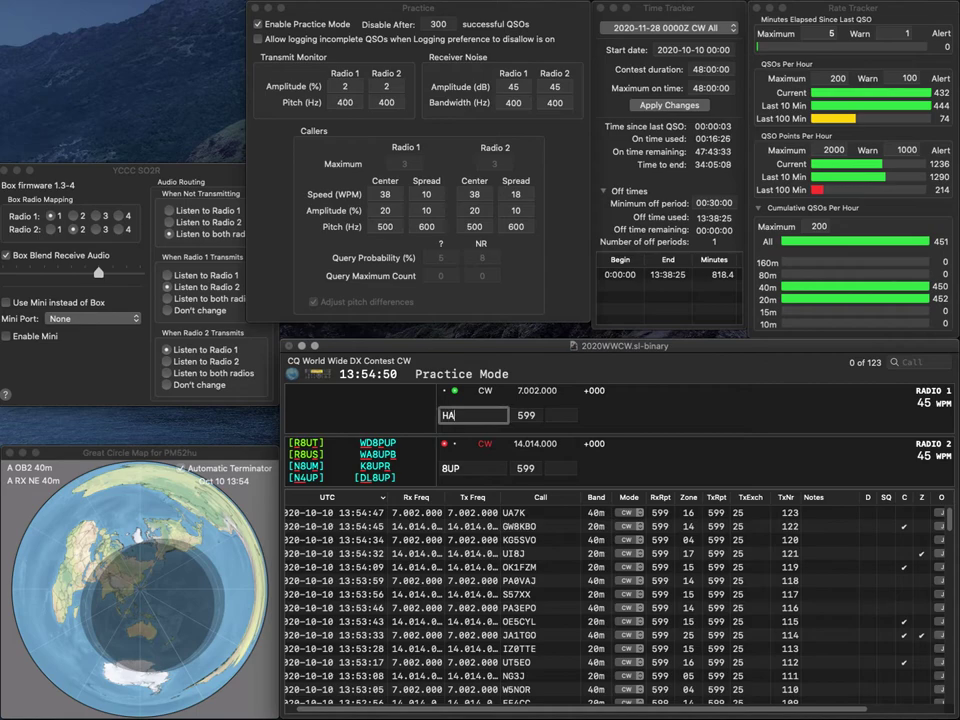
pyautogui.write('8KW')
pyautogui.press('Return')
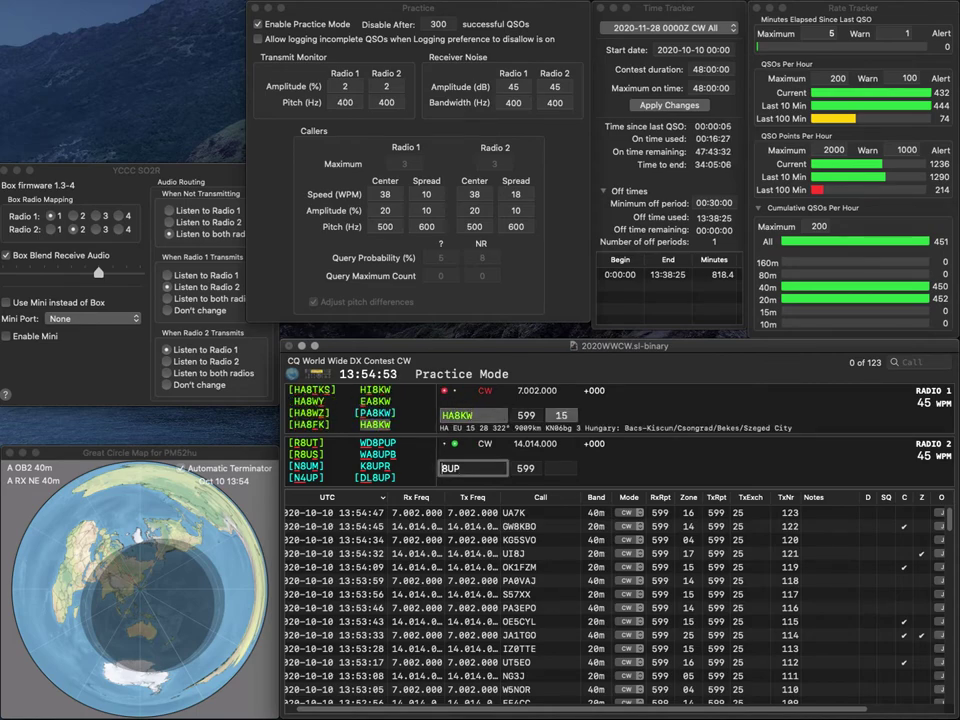
# Correct the Radio 2 call to UV9UP and send it to the caller
pyautogui.write('UV')
pyautogui.press('Delete')
pyautogui.write('9')
pyautogui.press('Return')
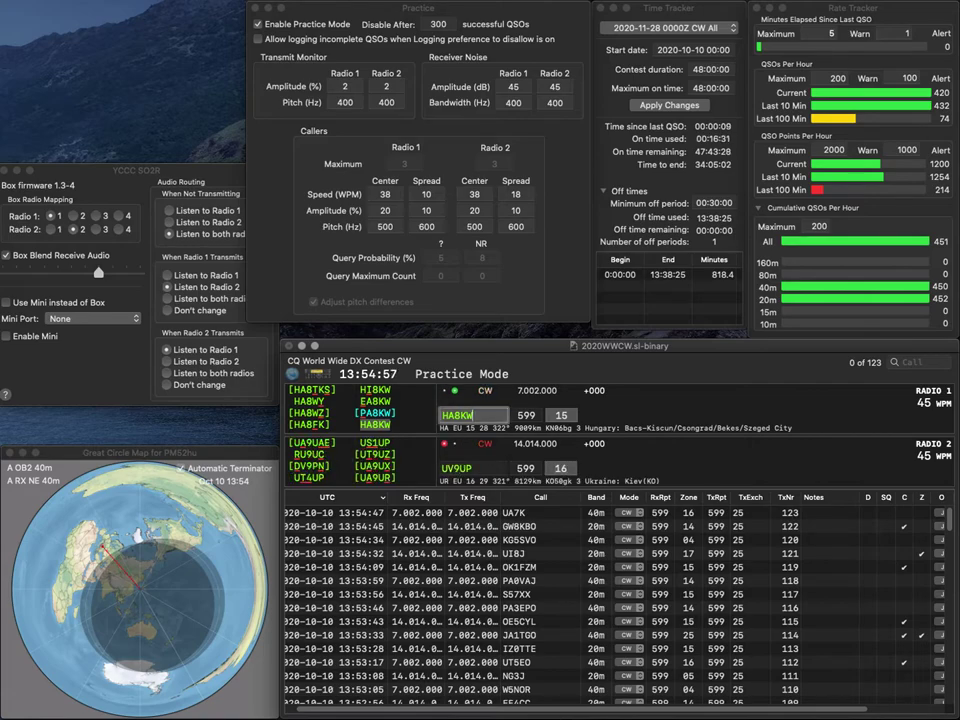
# Log HA8KW on Radio 1, and correct the Radio 2 call to RV9UP and resend it
pyautogui.press('space')
pyautogui.press('space')
pyautogui.press('Return')
pyautogui.press('Delete')
pyautogui.press('space')
pyautogui.press('Delete')
pyautogui.write('R')
pyautogui.press('Return')
pyautogui.press('Tab')
pyautogui.write('0ZAO')
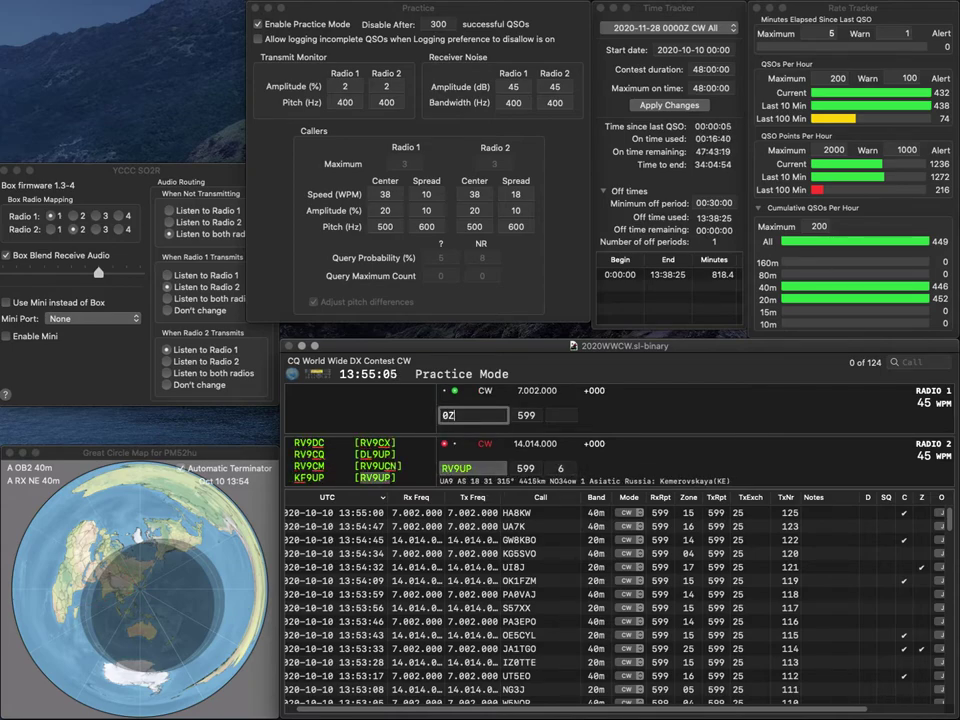
pyautogui.press('Return')
pyautogui.write('18')
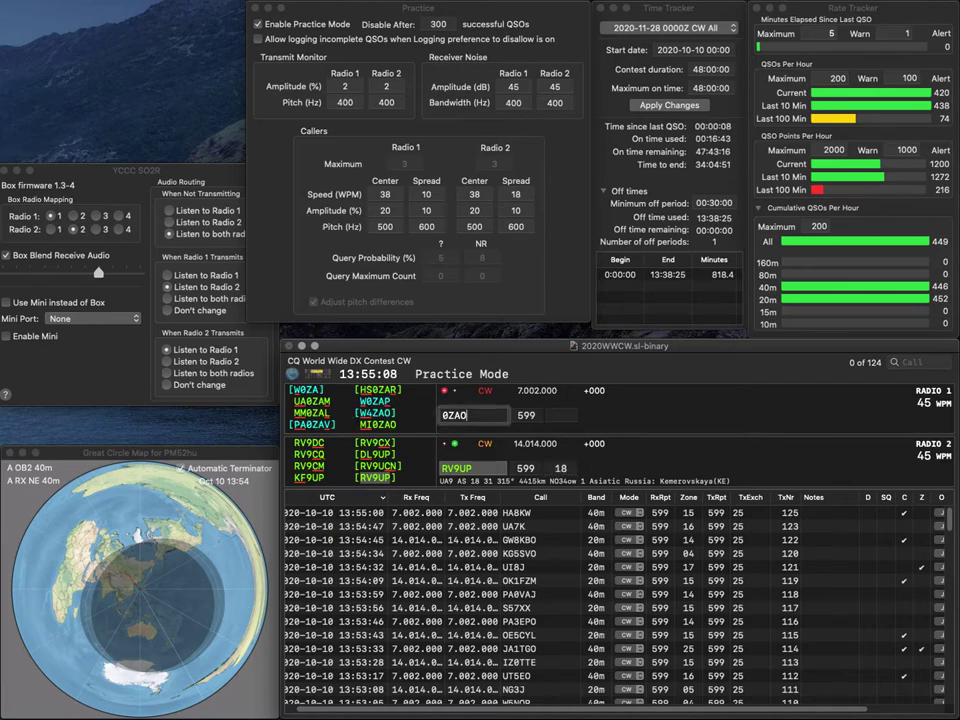
pyautogui.press('Return')
pyautogui.press('Home')
pyautogui.write('MI')
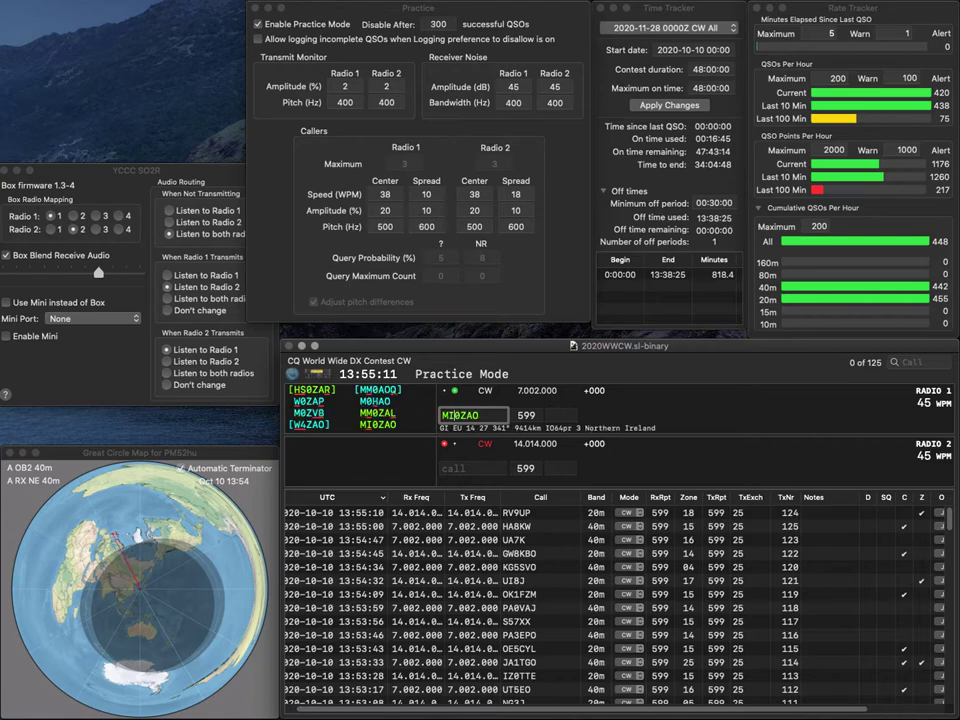
pyautogui.press('Return')
# Answer IQ2DB on Radio 2, and log MI0ZAO on Radio 1 and IQ2DB on Radio 2
pyautogui.write('I')
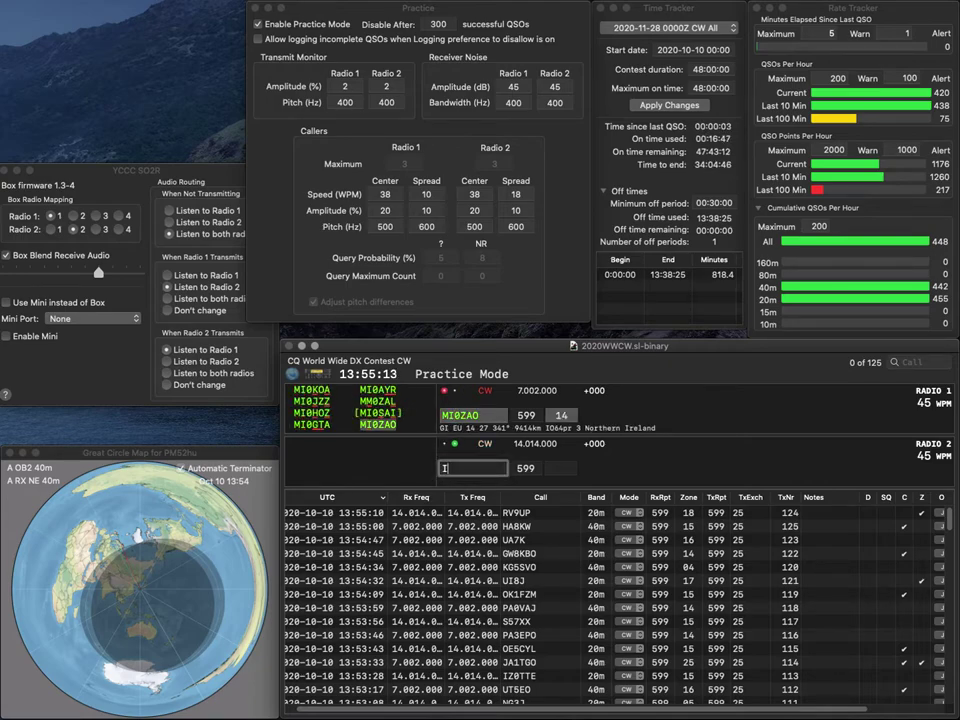
pyautogui.write('QDB')
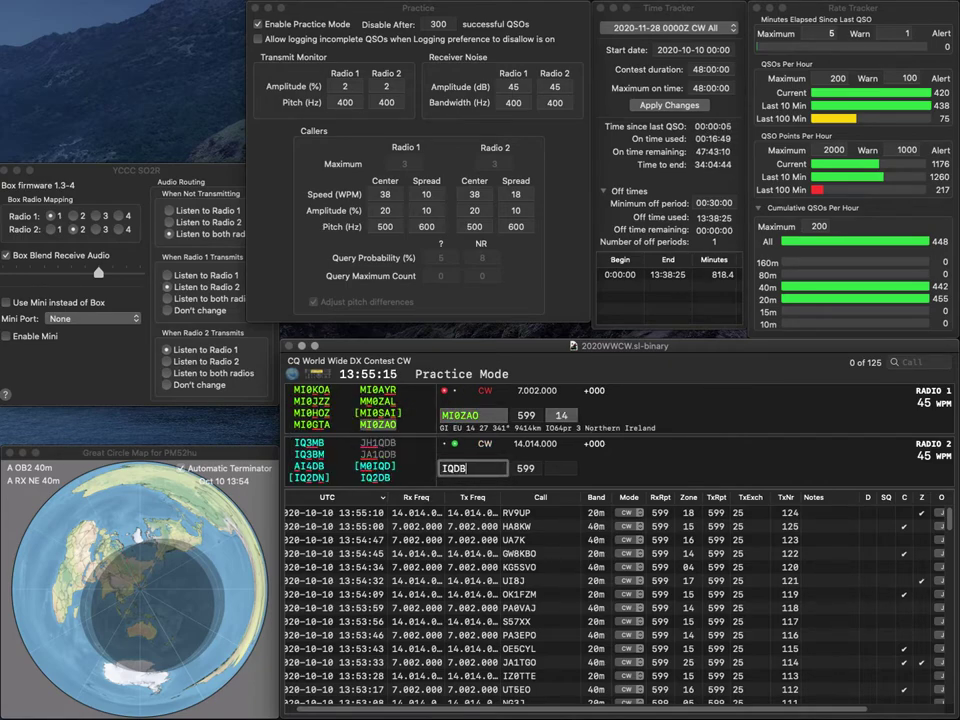
pyautogui.write('2')
pyautogui.press('Return')
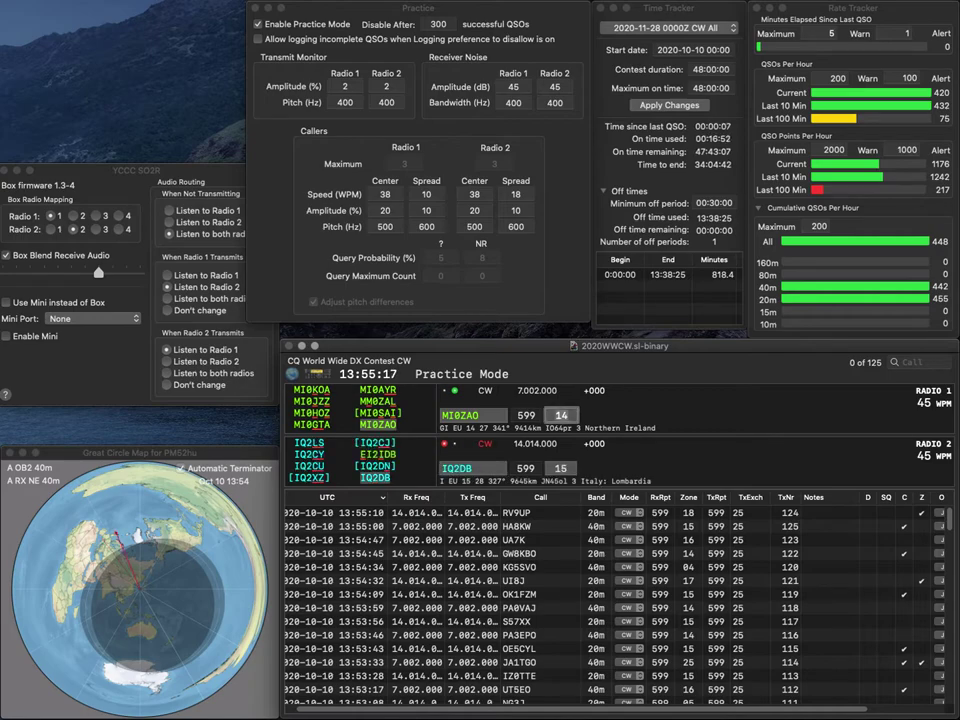
pyautogui.press('Return')
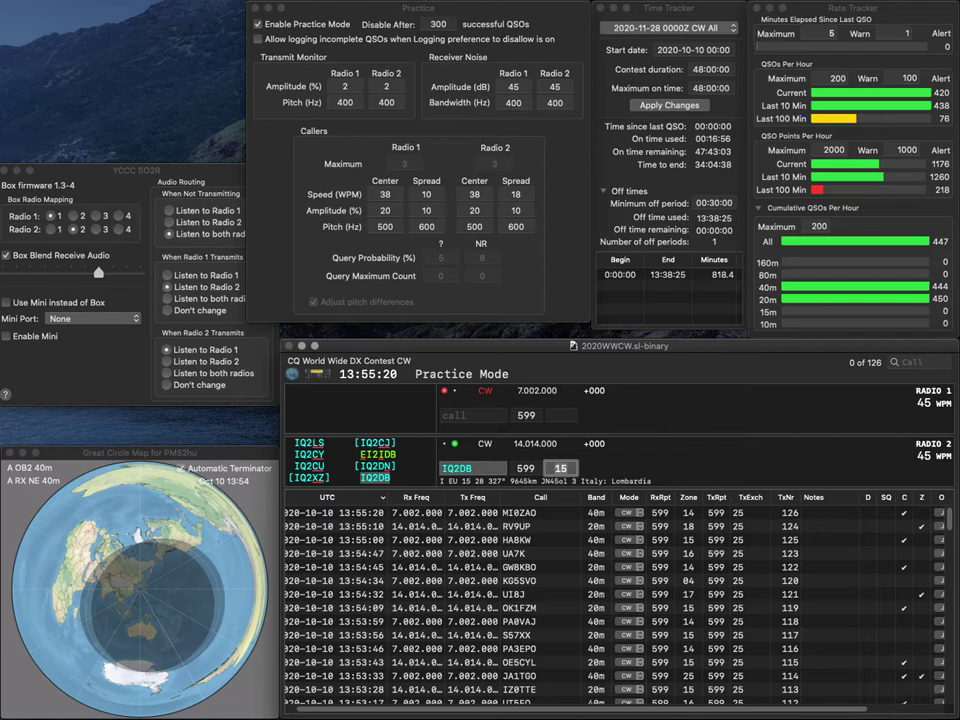
pyautogui.press('Return')
pyautogui.write('DL7NDS')
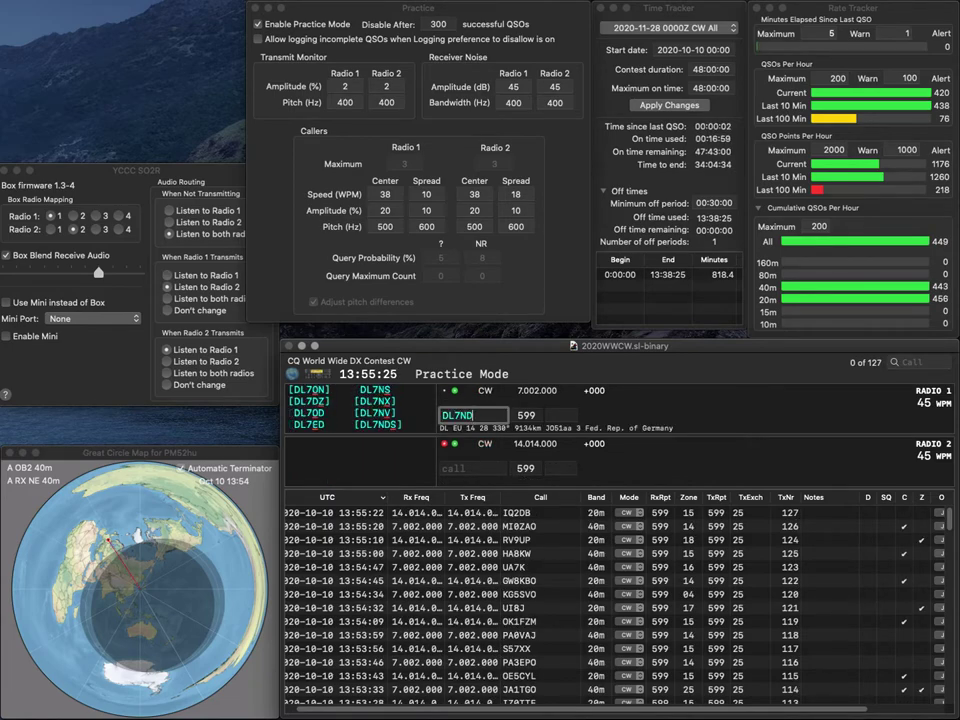
pyautogui.press('Return')
pyautogui.write('ONC')
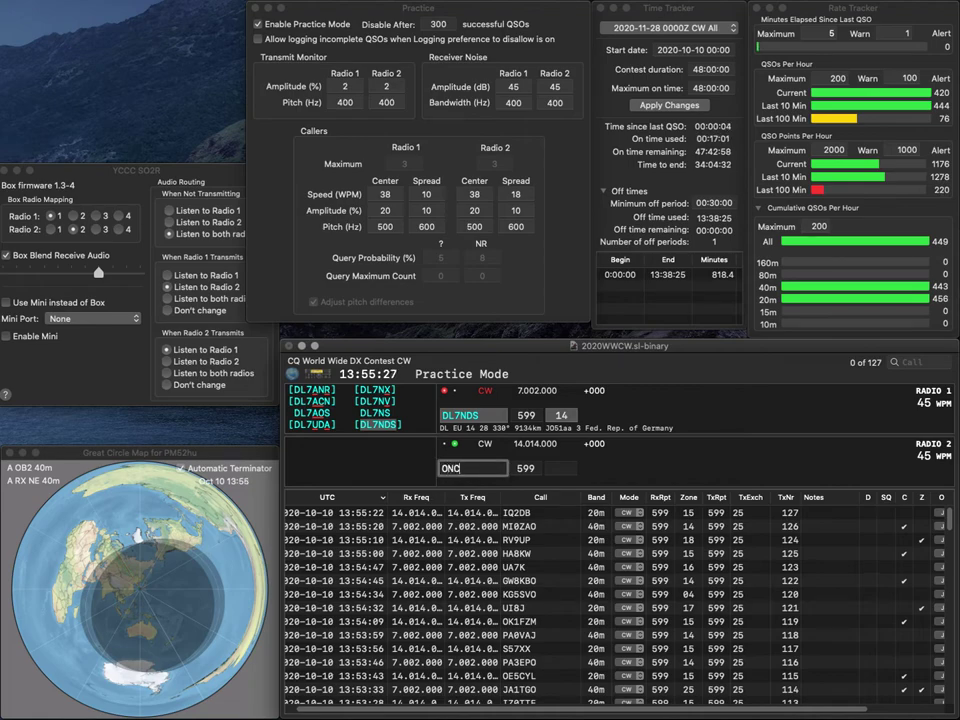
pyautogui.write('K4')
pyautogui.press('Return')
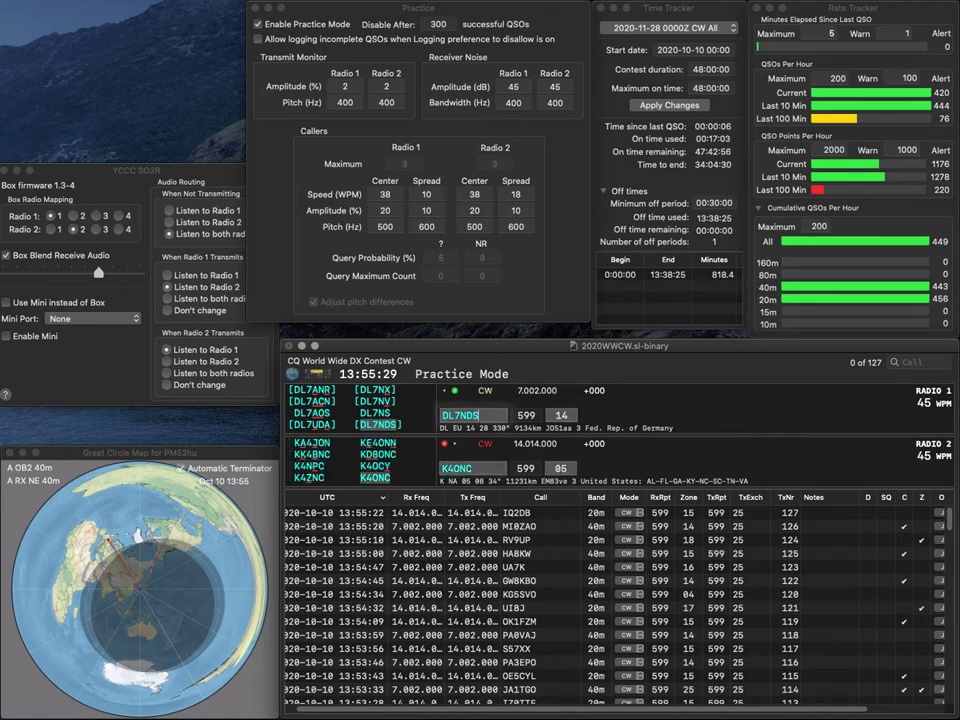
pyautogui.press('Return')
pyautogui.press('space')
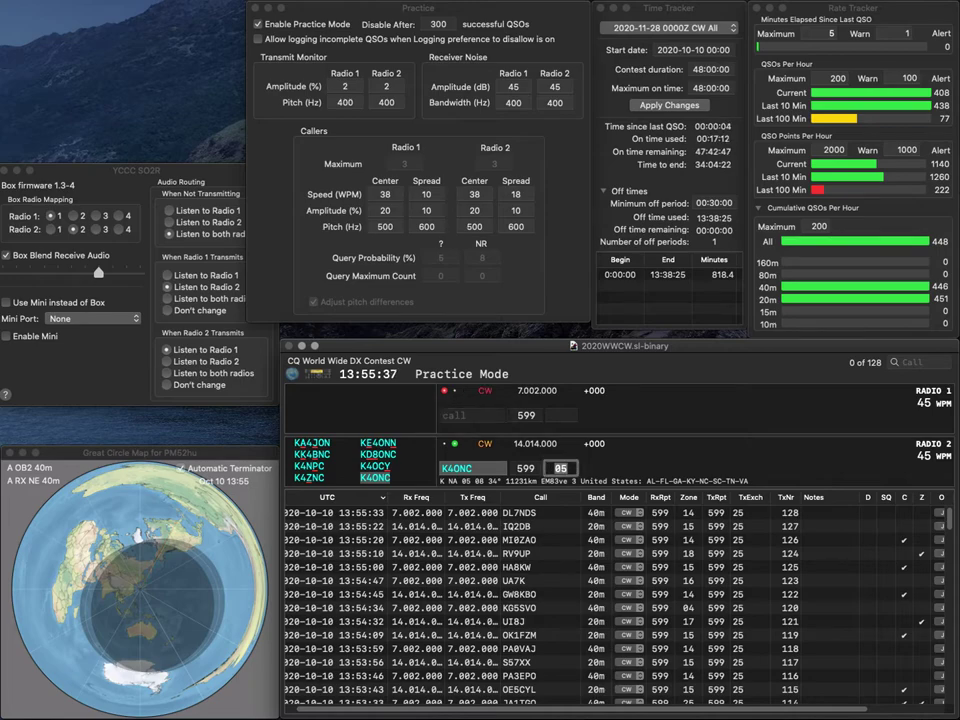
pyautogui.press('Return')
pyautogui.write('KC')
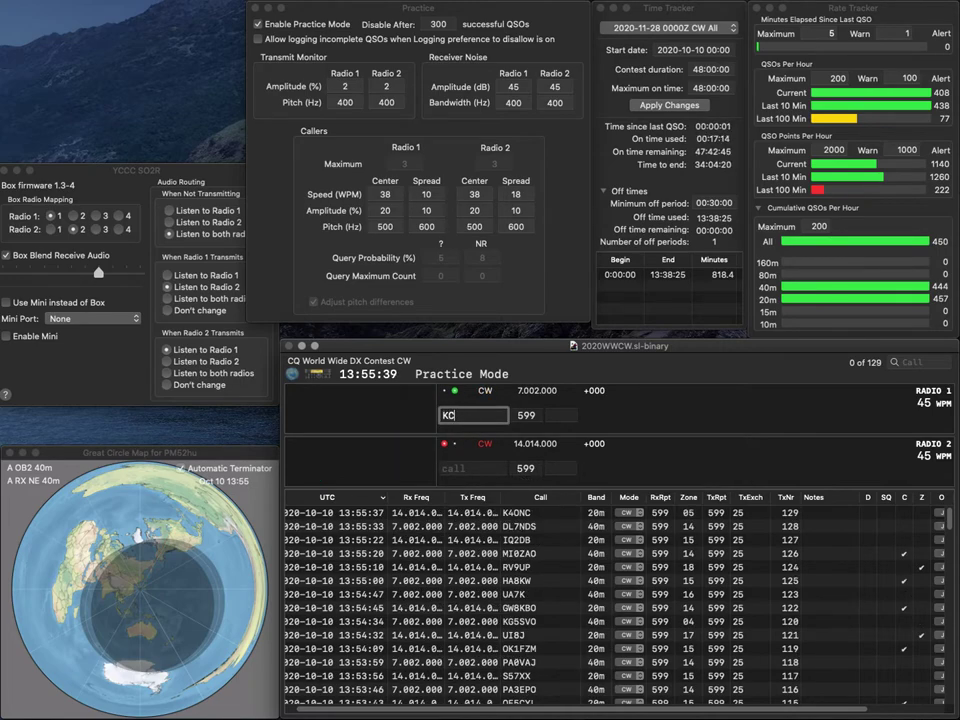
pyautogui.write('0VTJ')
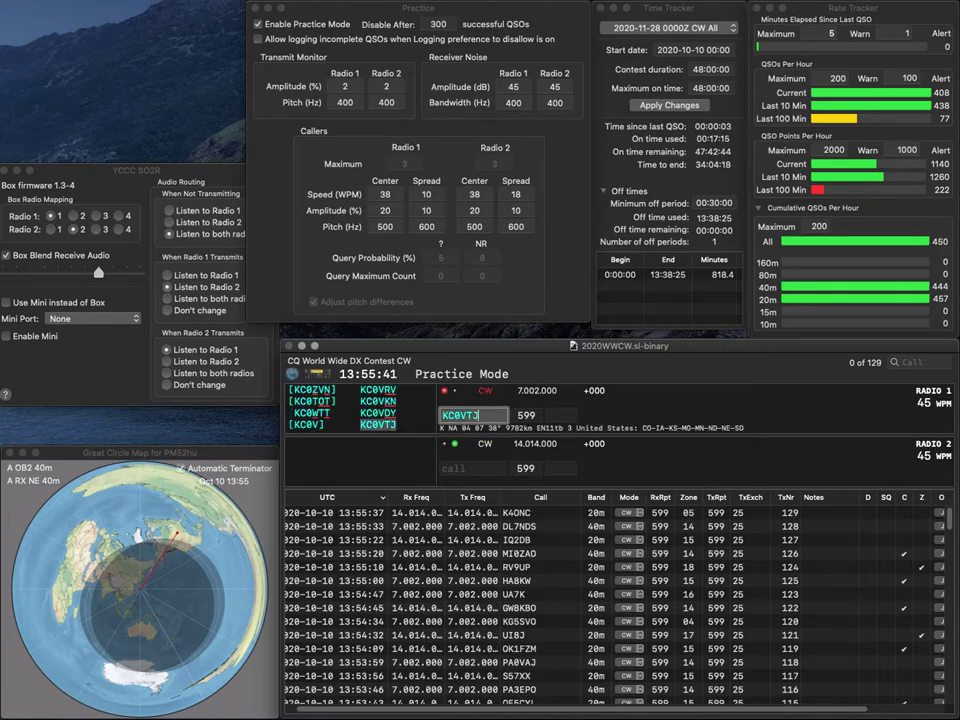
pyautogui.press('Return')
pyautogui.write('QQO')
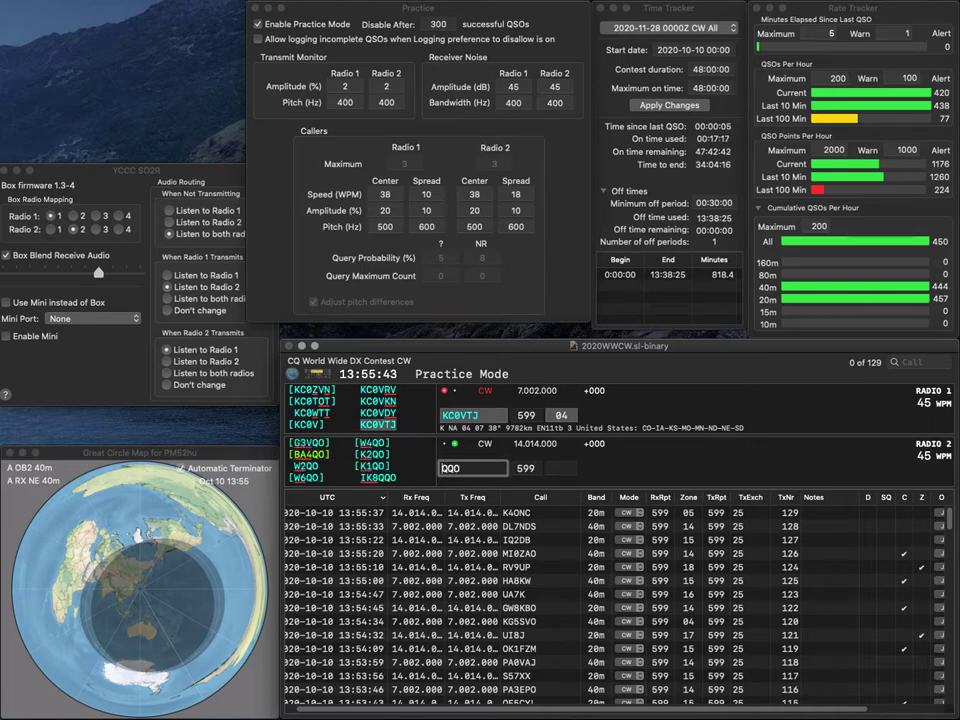
pyautogui.write('IK8')
pyautogui.press('Return')
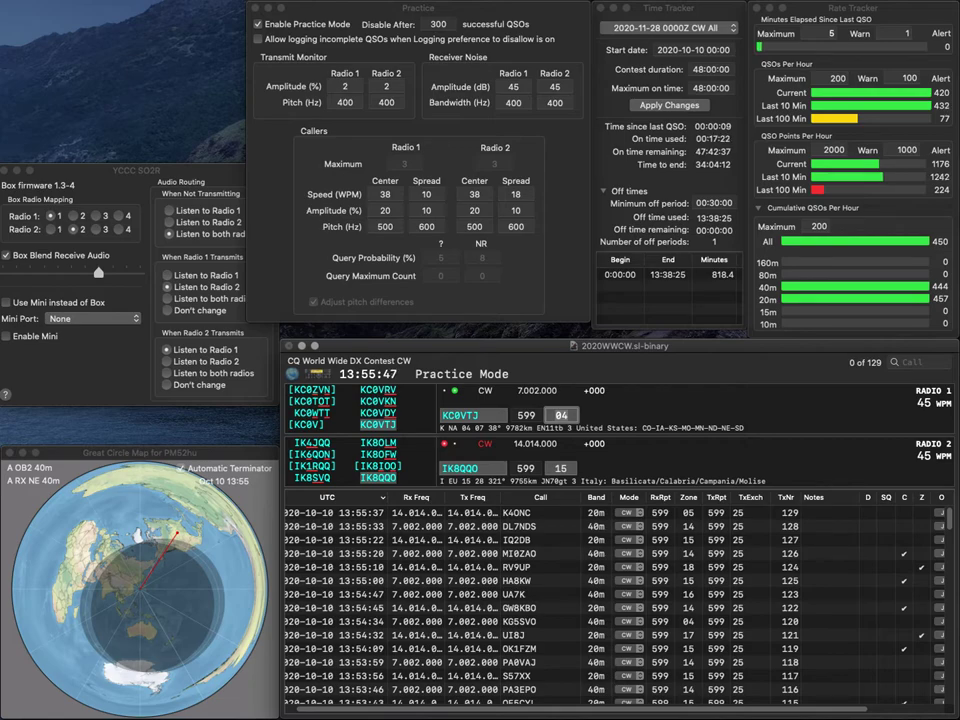
pyautogui.press('Return')
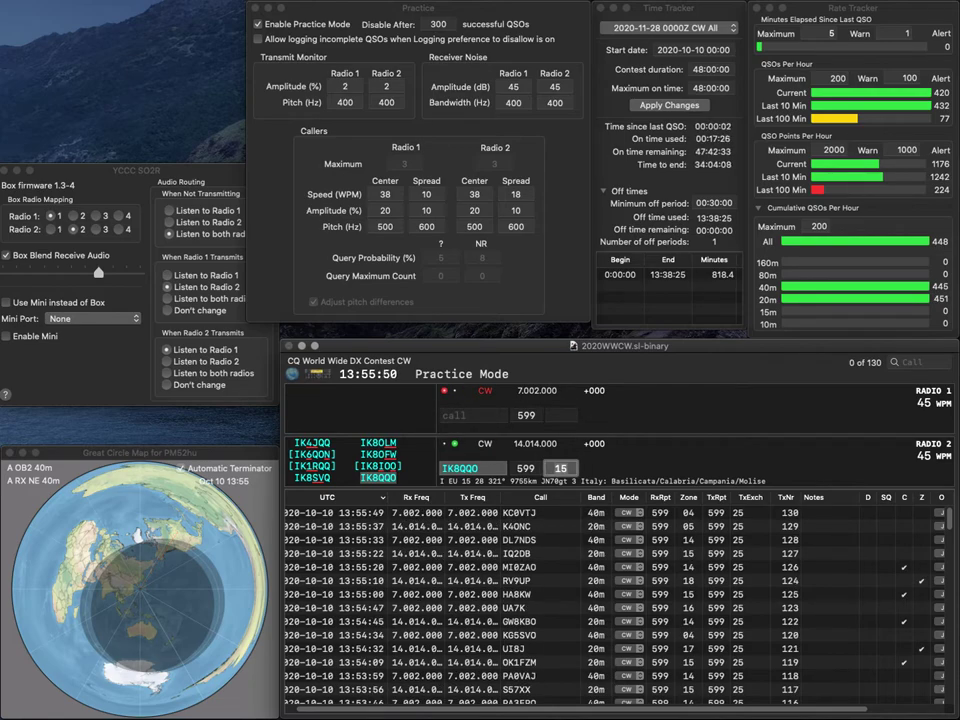
pyautogui.press('Return')
# Answer N4NGV on Radio 1 and K7HI on Radio 2, and log N4NGV
pyautogui.write('K')
pyautogui.write('4NGV')
pyautogui.press('Return')
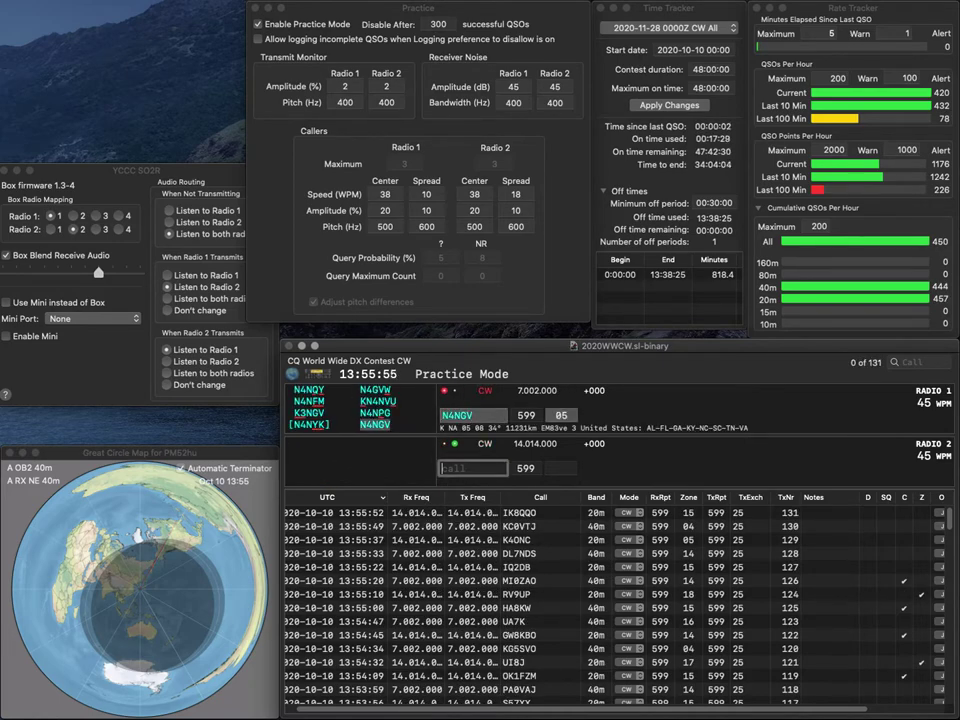
pyautogui.write('K7HI')
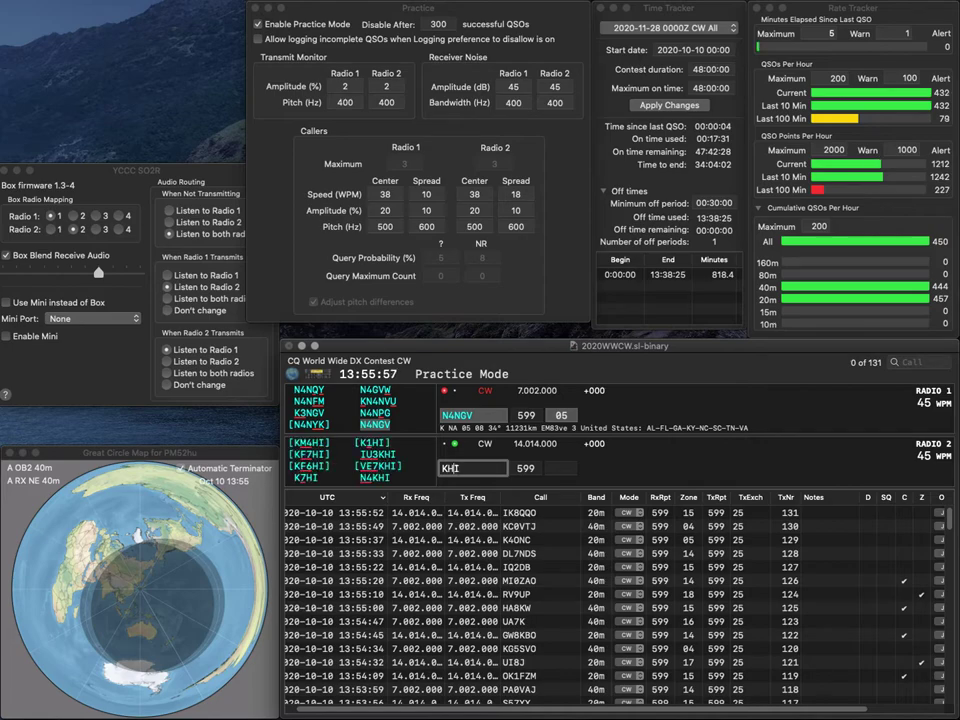
pyautogui.press('Return')
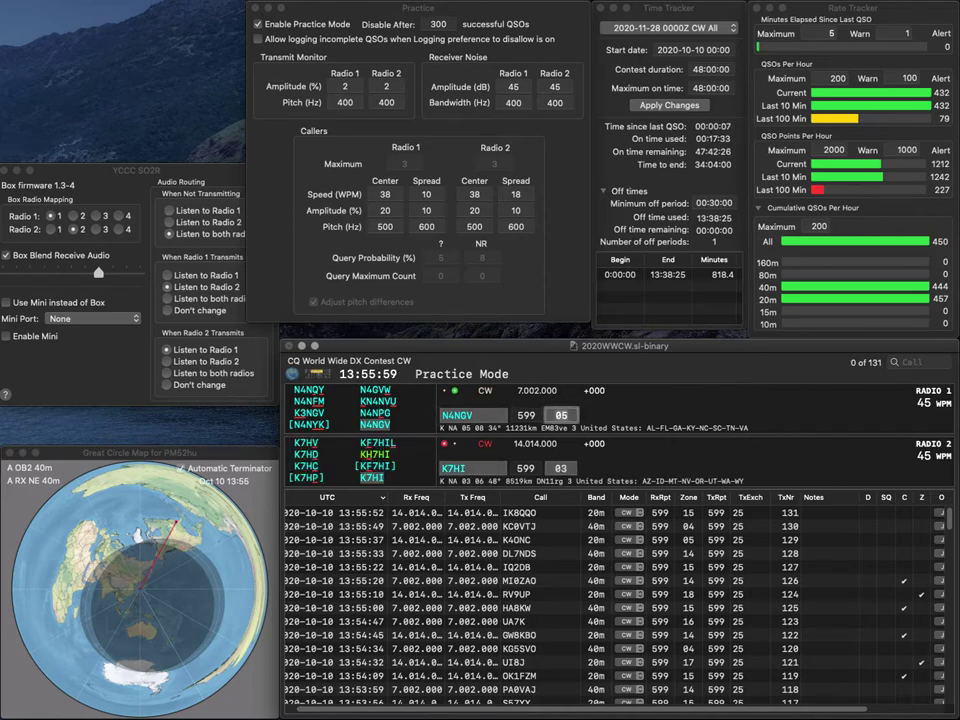
pyautogui.press('Return')
# Correct the Radio 2 call to KB7HH and resend it
pyautogui.press('BackSpace')
pyautogui.press('BackSpace')
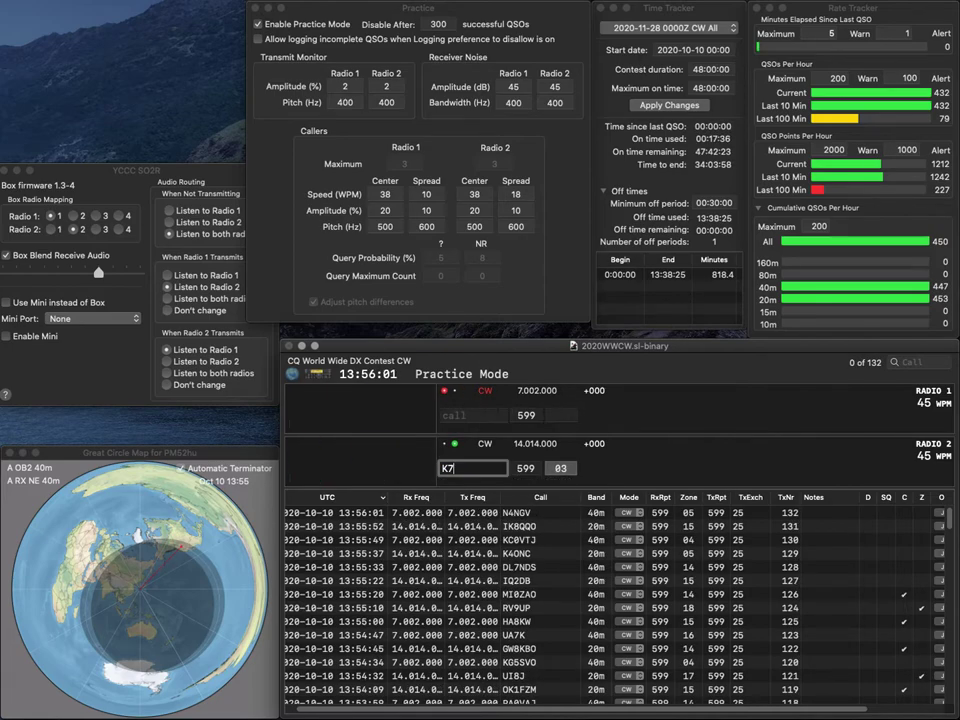
pyautogui.write('7HH')
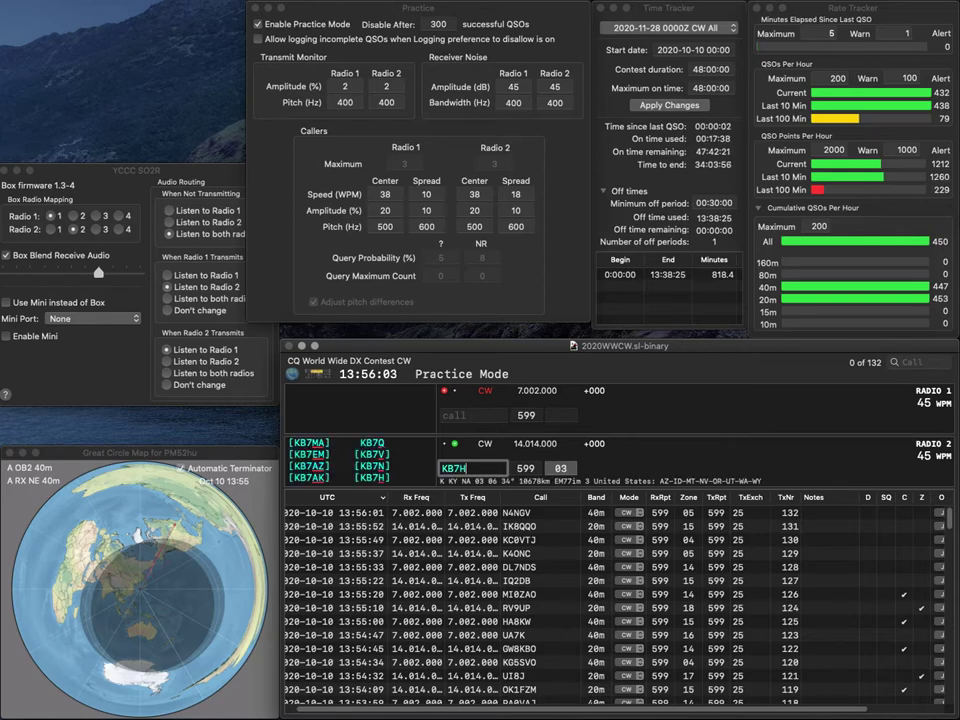
pyautogui.press('Return')
pyautogui.write('K5')
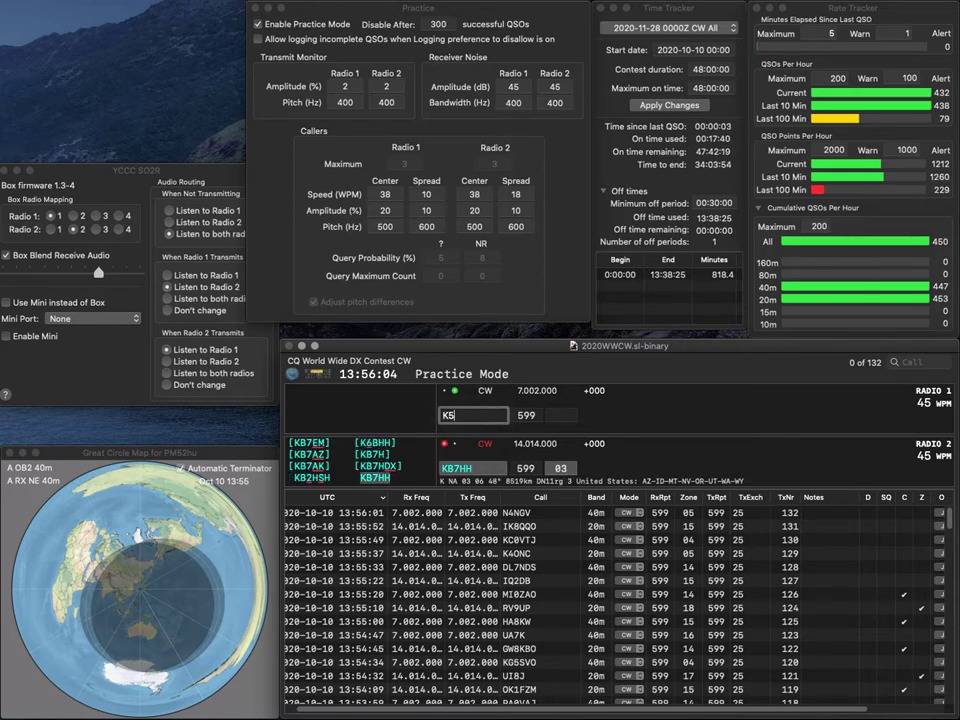
pyautogui.write('OMC')
pyautogui.press('Return')
pyautogui.press('Tab')
pyautogui.press('Return')
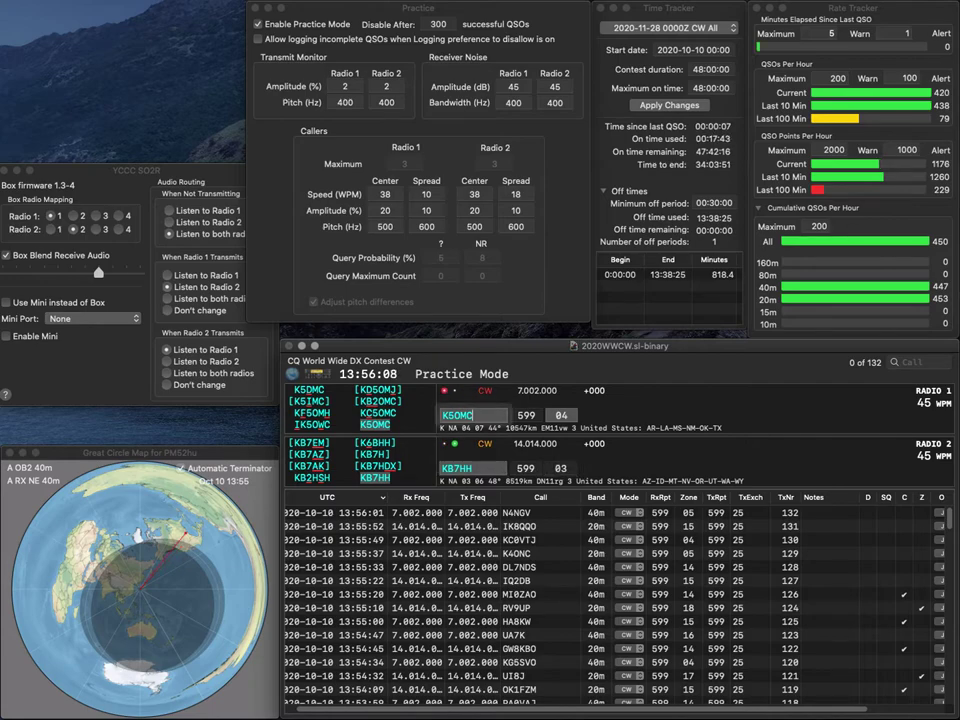
pyautogui.press('Tab')
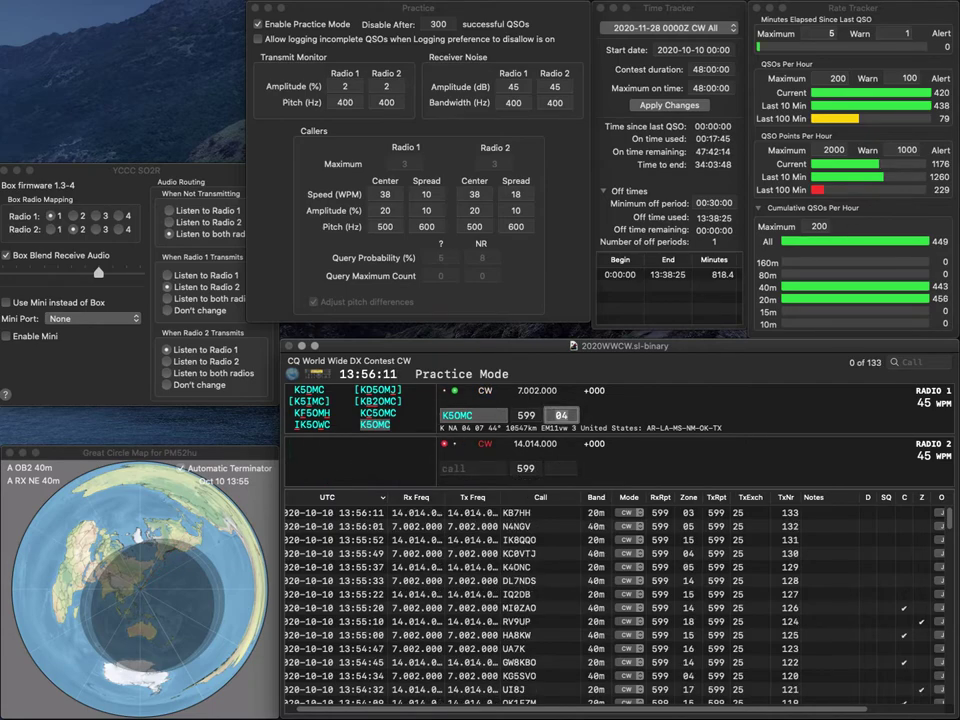
pyautogui.press('Return')
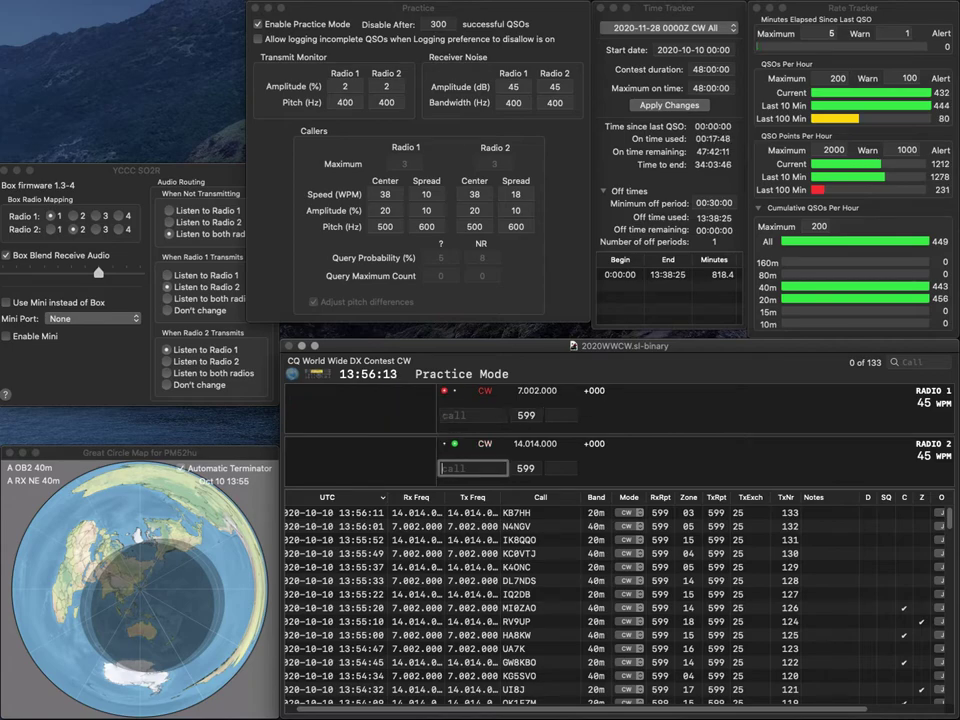
pyautogui.write('JH4')
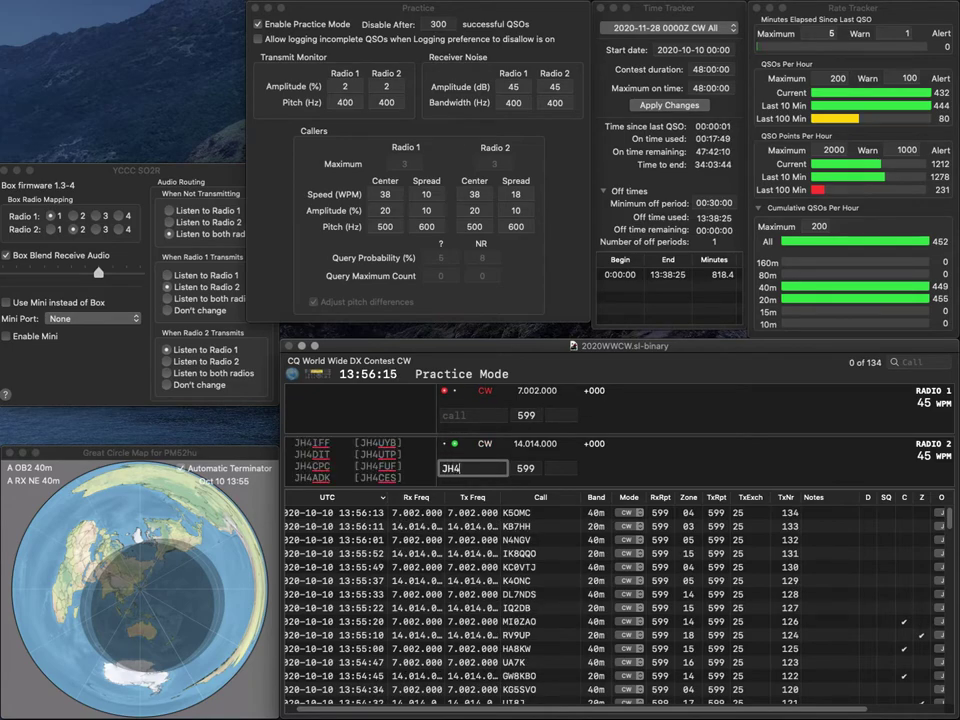
pyautogui.write('PLL/3')
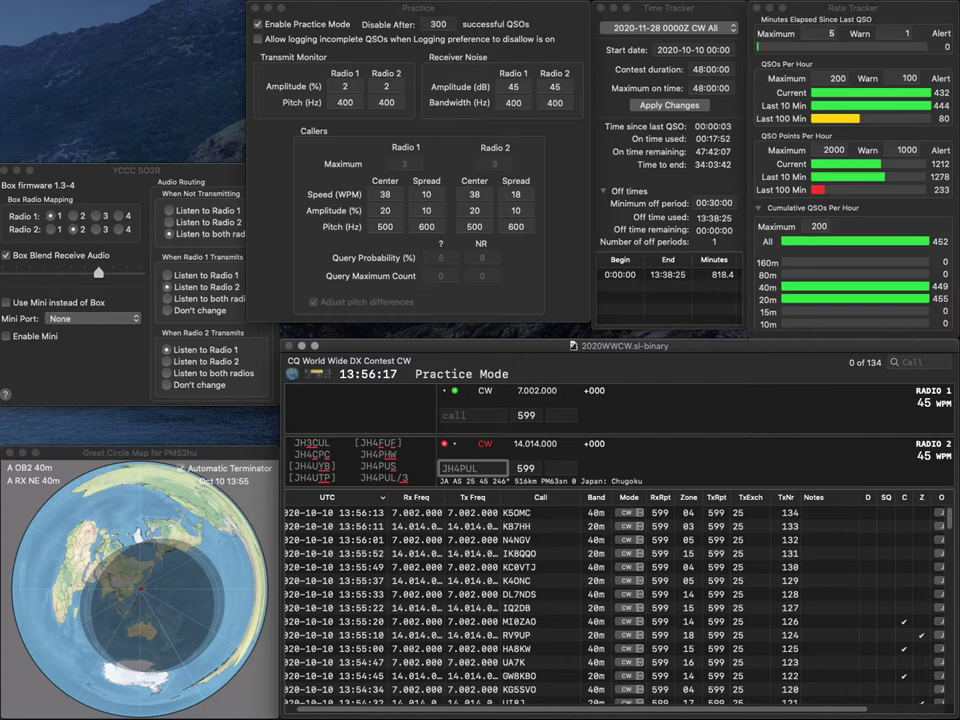
pyautogui.press('Return')
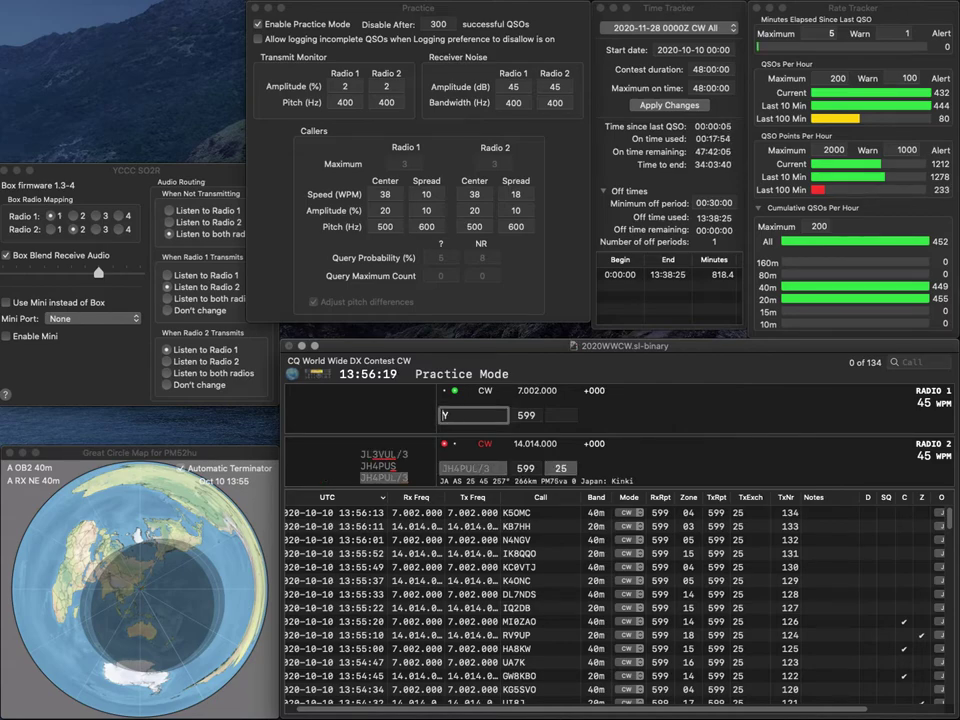
pyautogui.write('KG5UHY')
pyautogui.press('Left')
pyautogui.write('V')
pyautogui.press('BackSpace')
pyautogui.write('H')
pyautogui.press('Left')
pyautogui.press('Left')
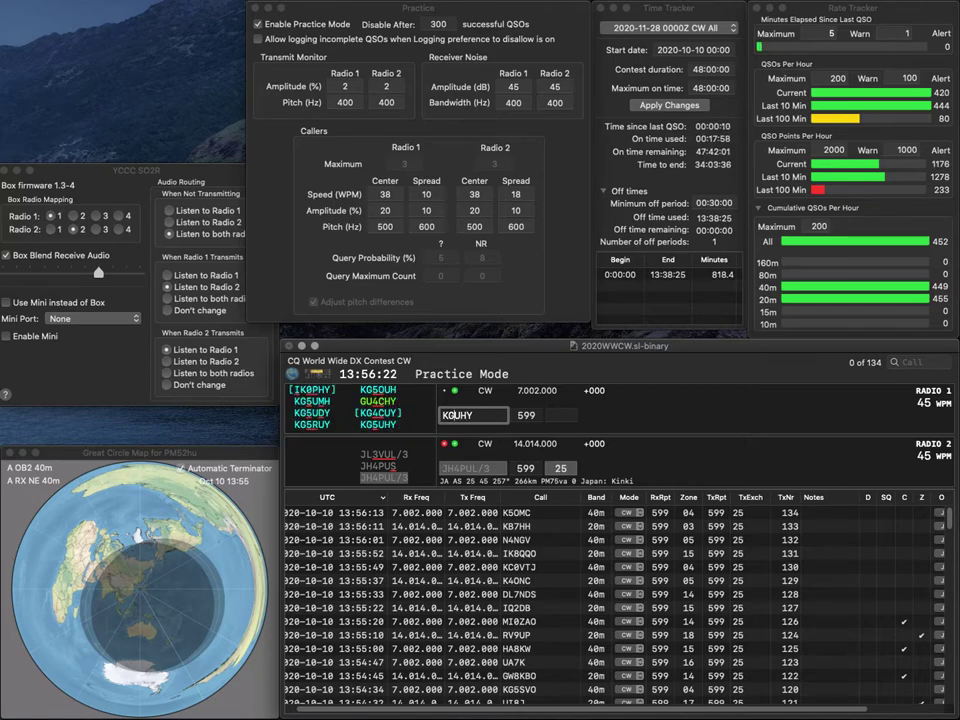
pyautogui.write('5')
pyautogui.press('Return')
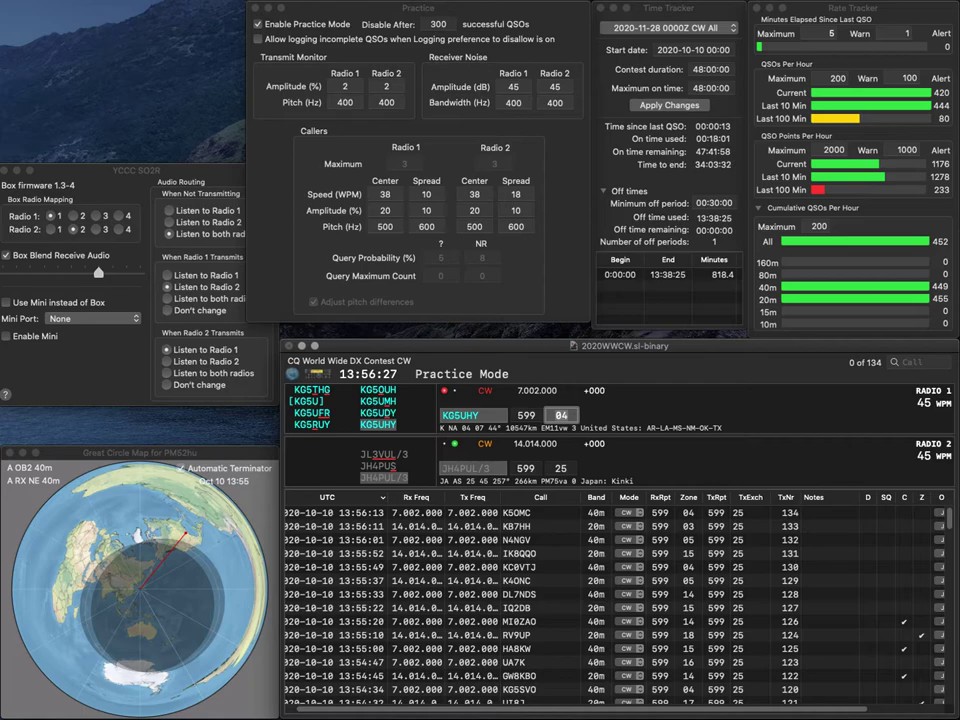
pyautogui.press('Return')
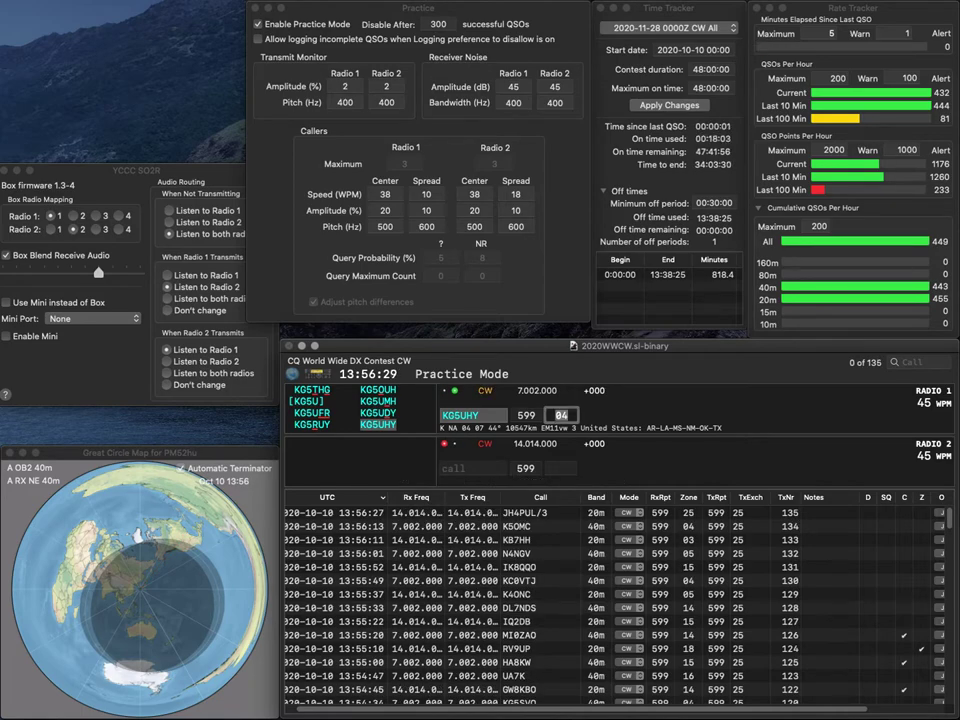
pyautogui.press('Return')
pyautogui.write('WU4A')
pyautogui.press('Return')
pyautogui.write('EA')
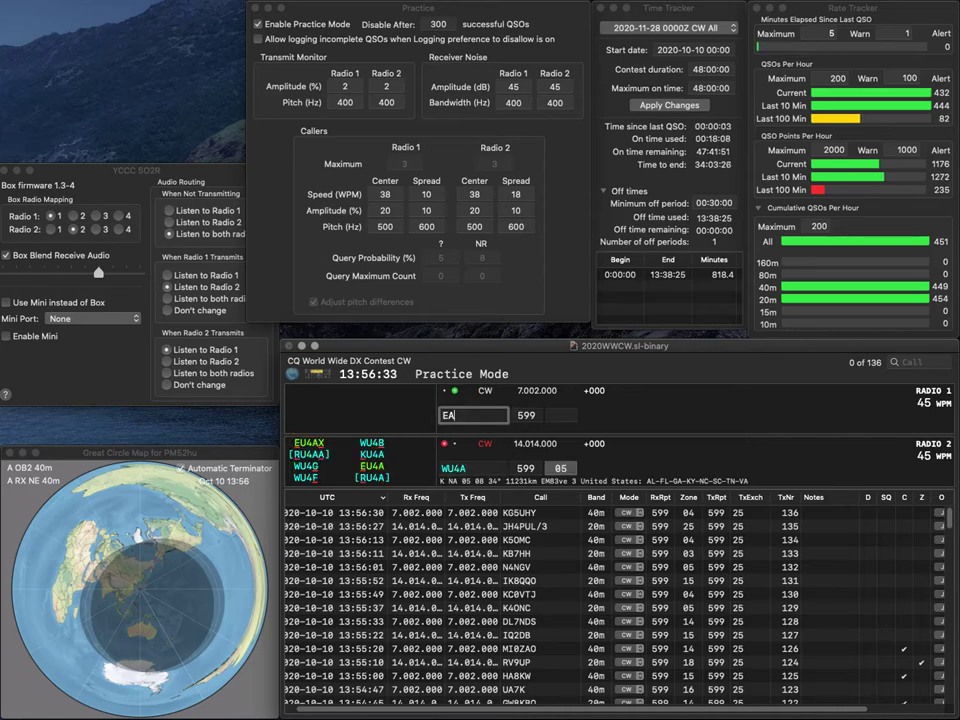
pyautogui.write('3M')
pyautogui.press('Return')
# Correct the Radio 2 call to WU3A and resend it
pyautogui.press('Left')
pyautogui.press('Left')
pyautogui.press('BackSpace')
pyautogui.write('V')
pyautogui.press('BackSpace')
pyautogui.write('U')
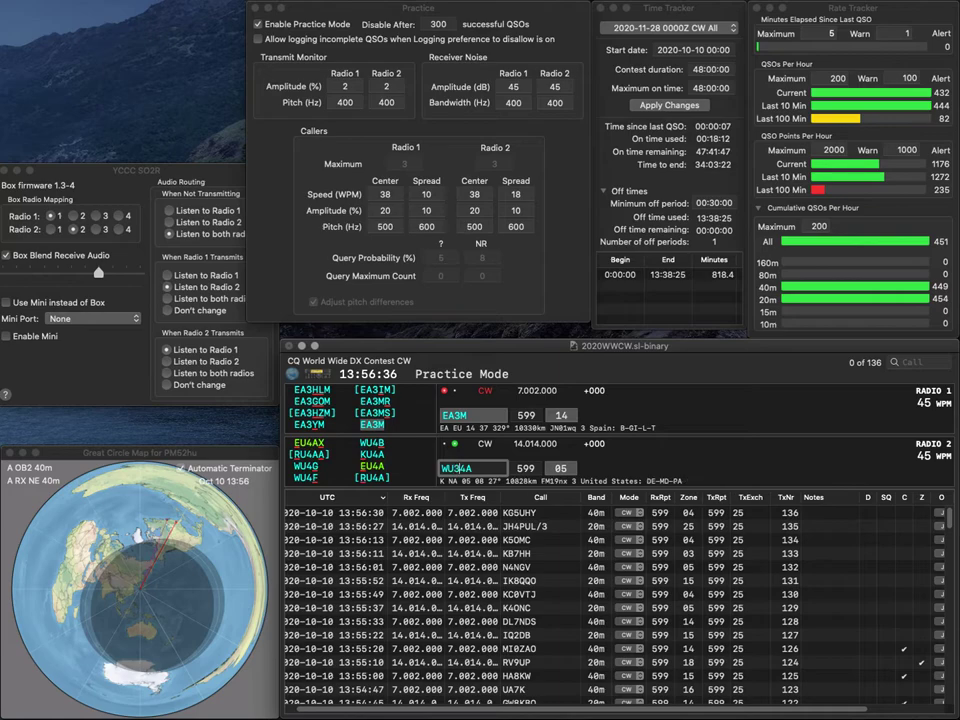
pyautogui.press('Delete')
pyautogui.write('3')
pyautogui.press('Return')
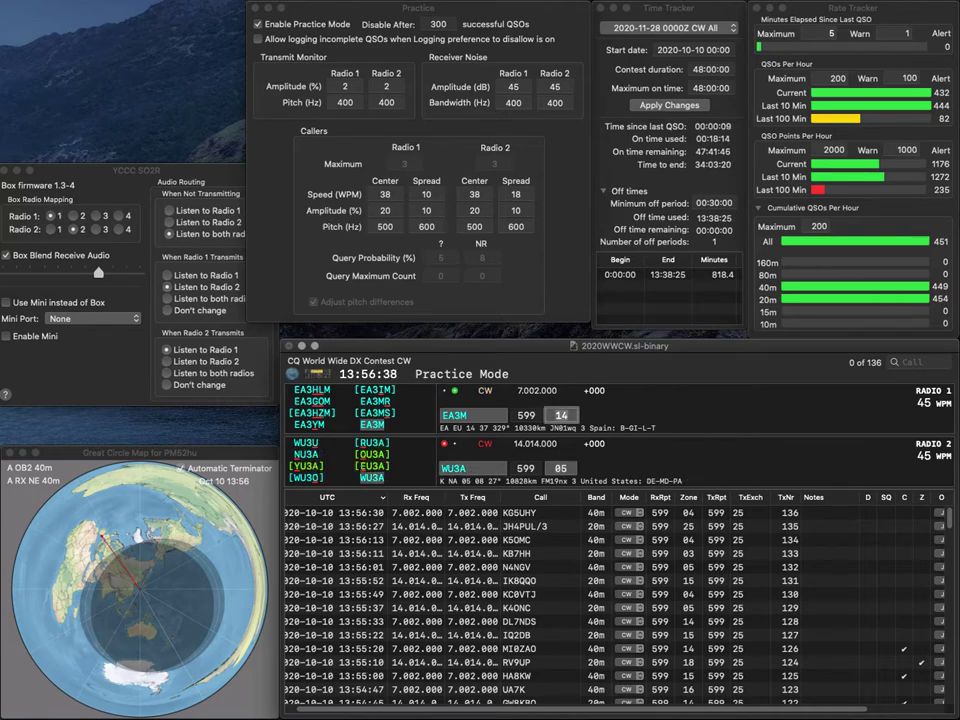
# Log EA3M on Radio 1 and WU3A on Radio 2, and answer PX2MTV on Radio 1
pyautogui.press('Return')
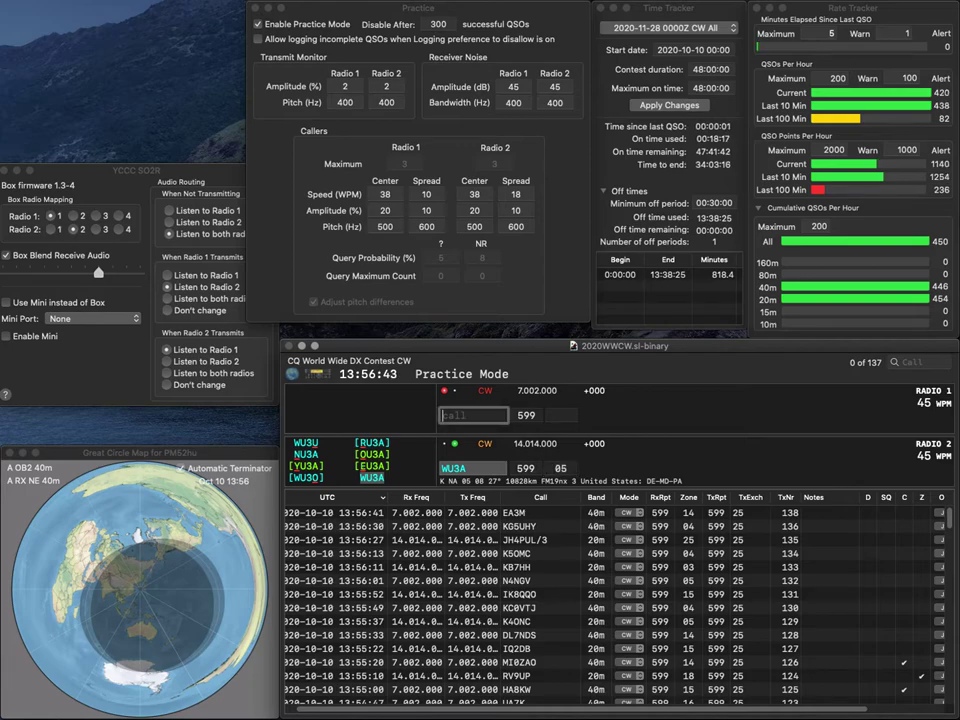
pyautogui.press('Return')
pyautogui.write('PX2MTV')
pyautogui.press('Left')
pyautogui.press('Left')
pyautogui.press('Left')
pyautogui.write('2')
pyautogui.press('Return')
pyautogui.press('Return')
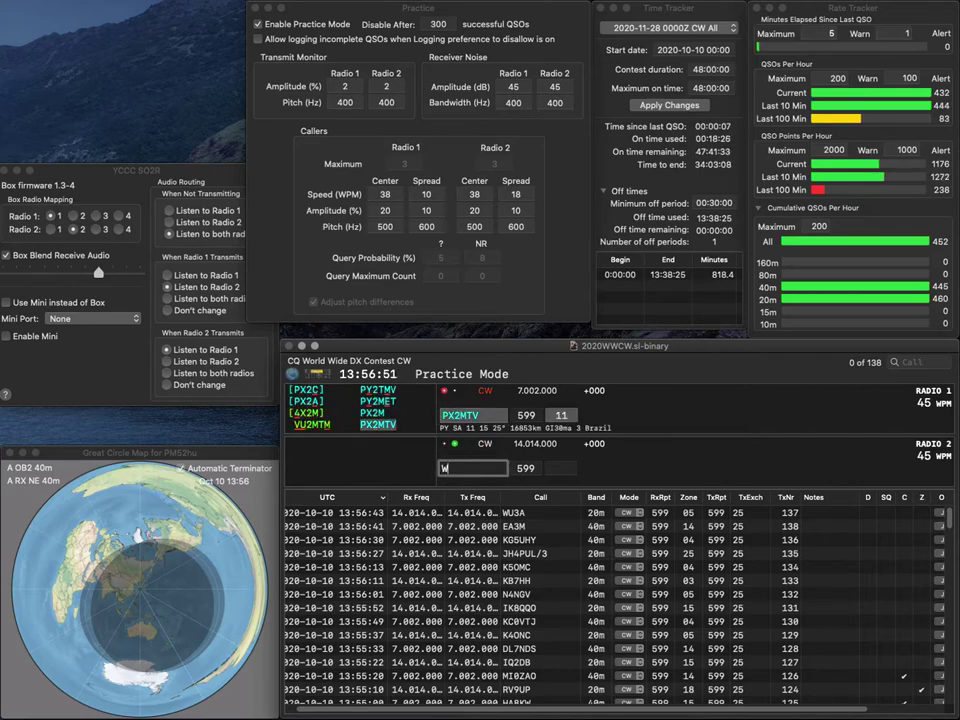
pyautogui.write('W5WTM')
pyautogui.press('Return')
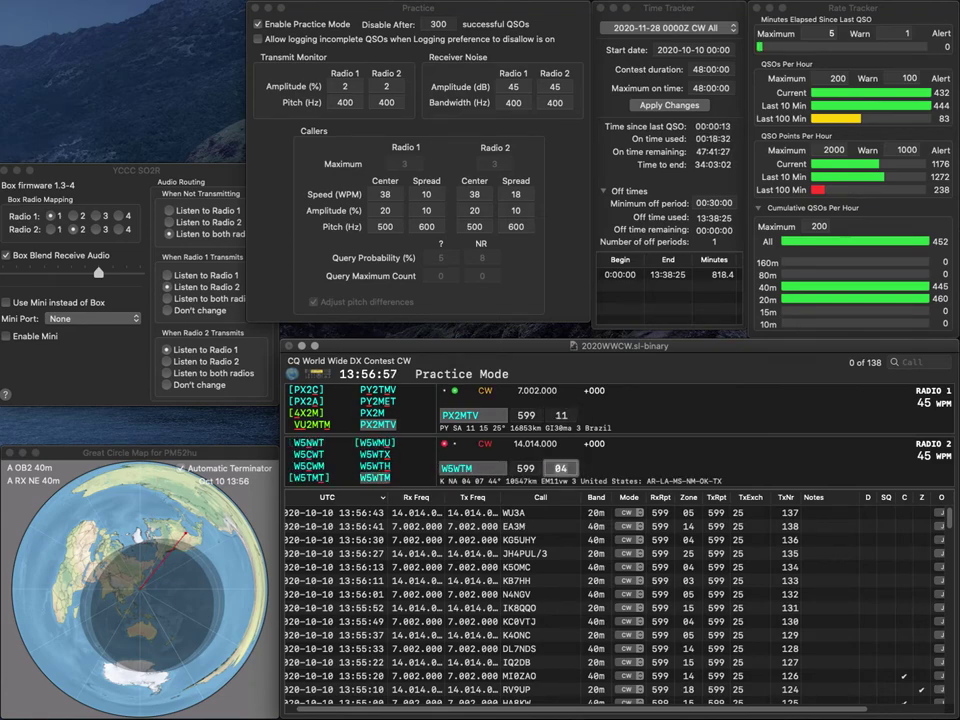
pyautogui.press('Return')
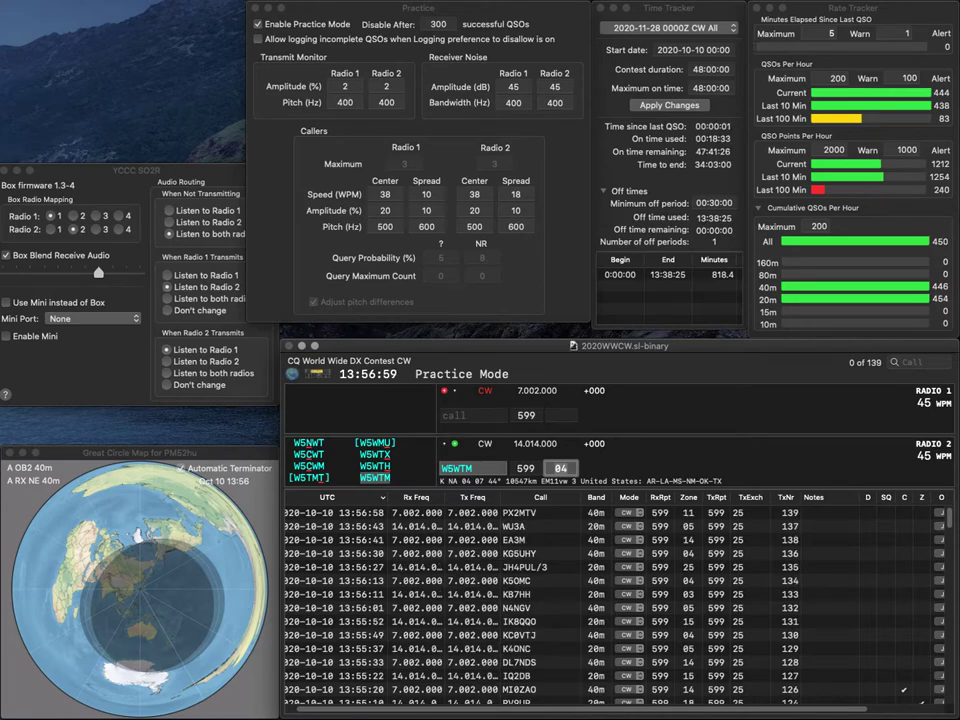
pyautogui.press('Return')
# Answer W2MC on Radio 1 and log the contact, starting the next caller's call on Radio 2 with K
pyautogui.write('W2MC')
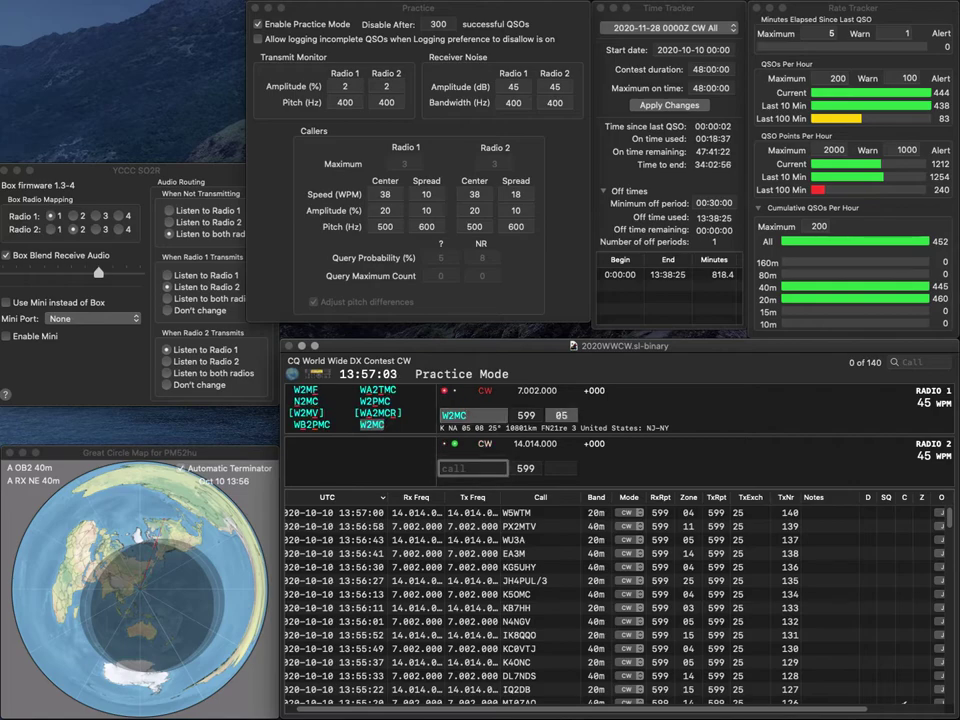
pyautogui.write('KS')
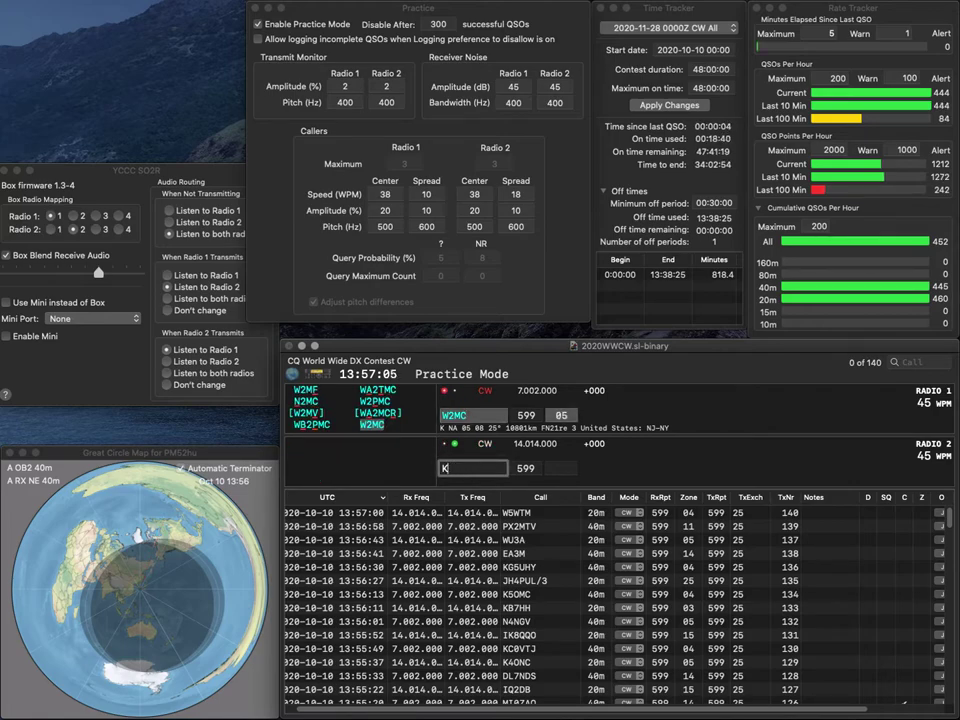
pyautogui.press('Return')
pyautogui.press('space')
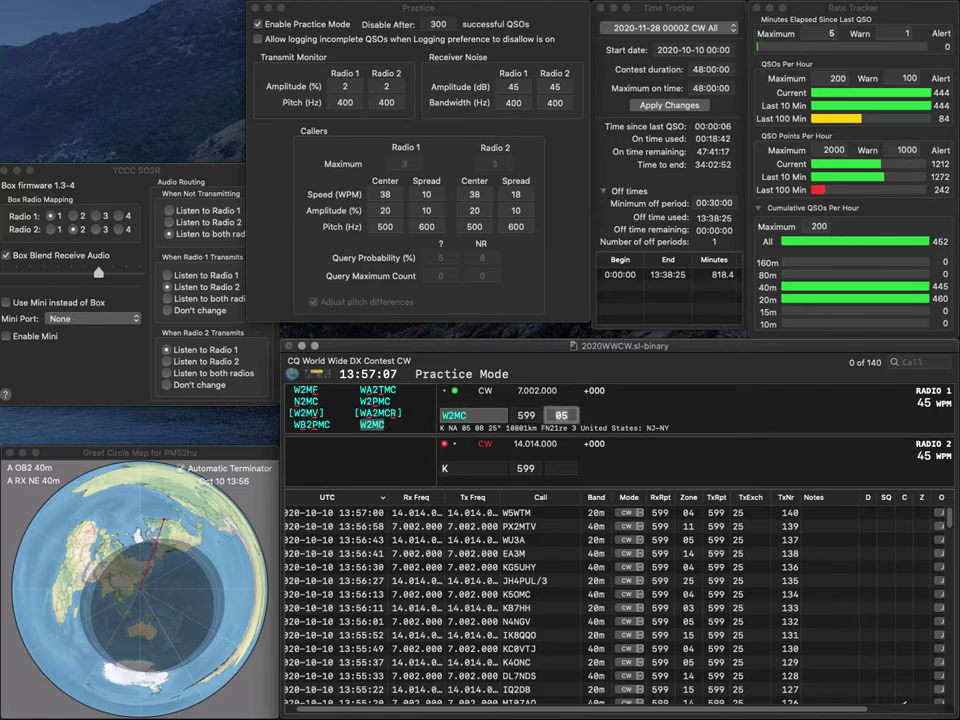
pyautogui.press('Return')
pyautogui.write('Z')
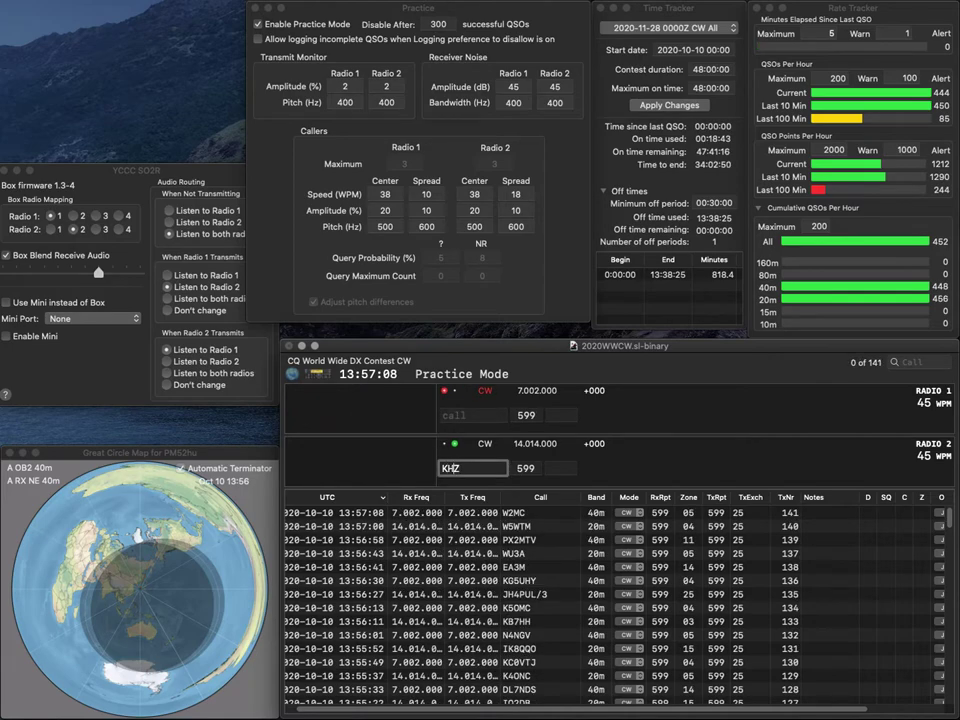
pyautogui.write('S5')
pyautogui.press('Return')
pyautogui.write('EW4C')
pyautogui.press('Return')
pyautogui.press('Tab')
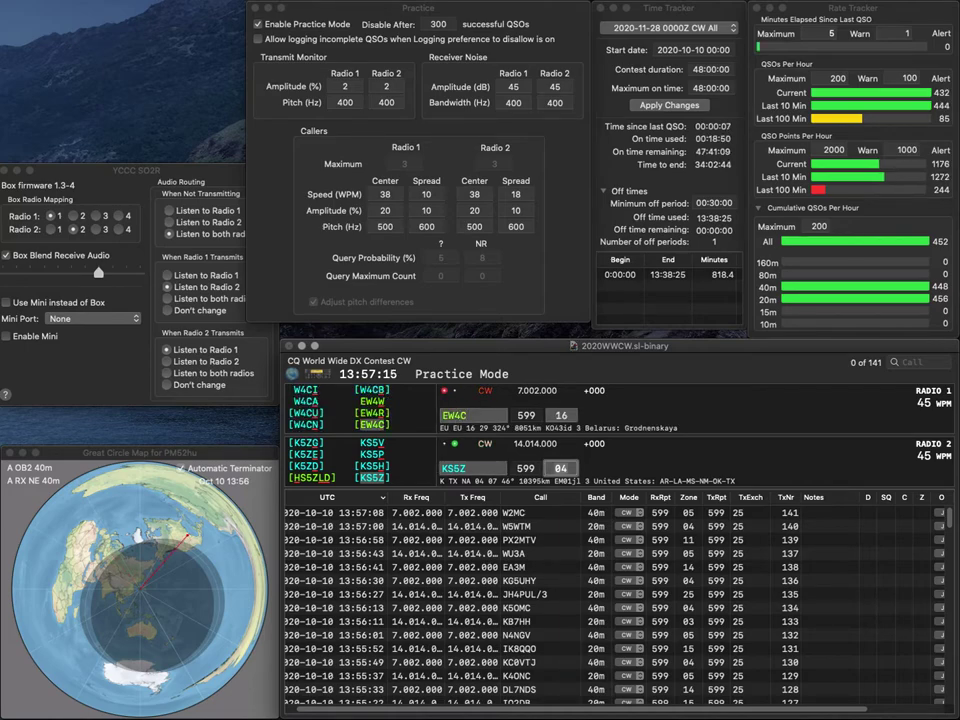
pyautogui.press('Return')
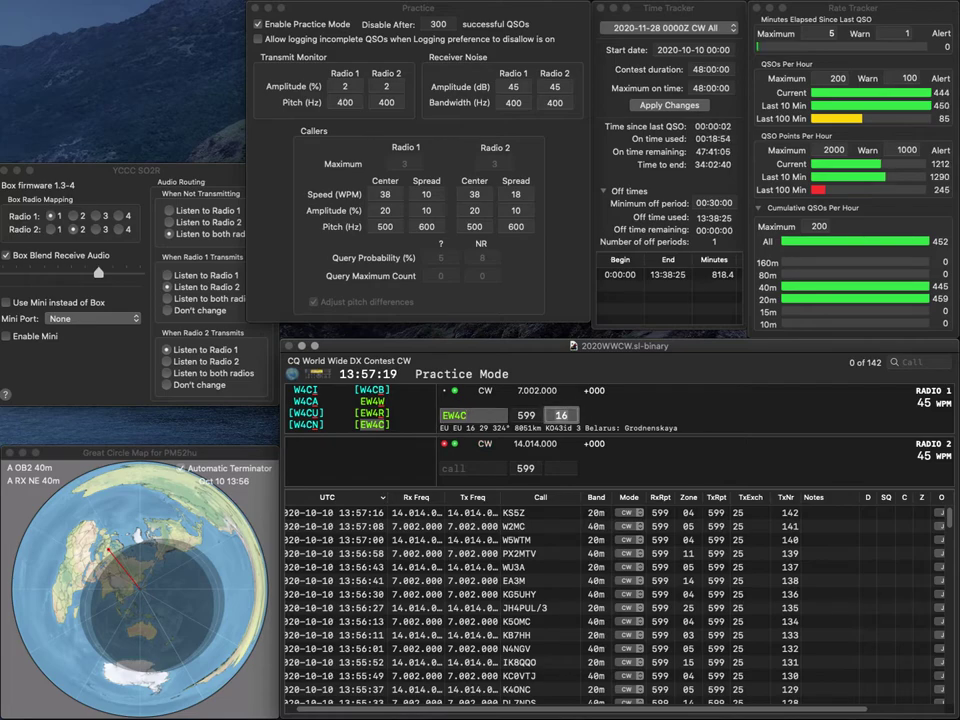
pyautogui.press('Return')
# Answer ZL3VZ on Radio 2 and SP3JUN on Radio 1, and log ZL3VZ
pyautogui.write('ZL3VZ')
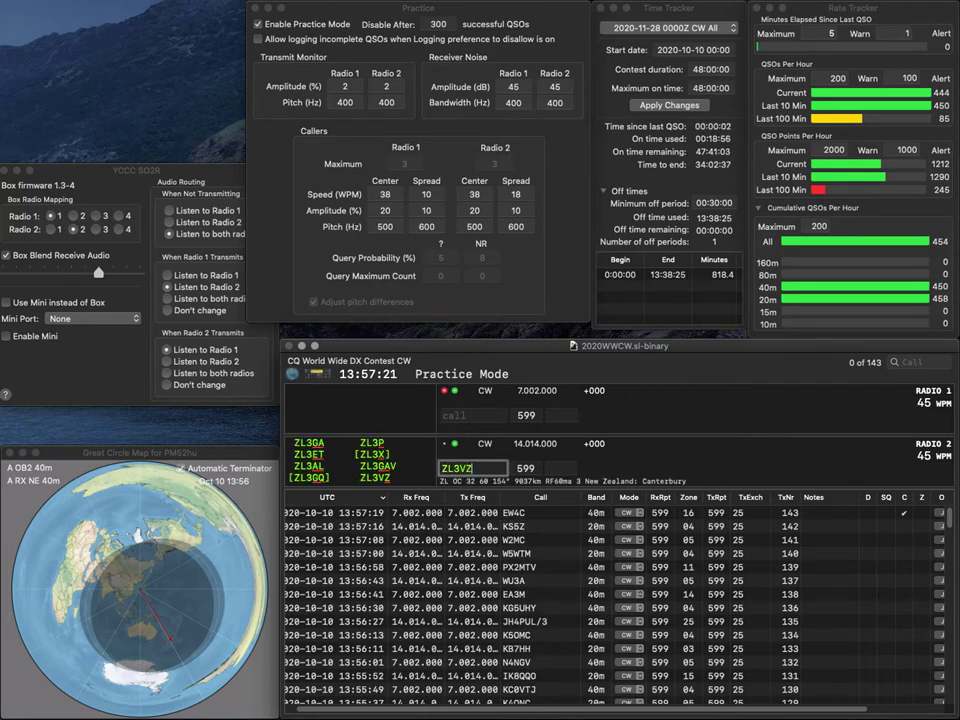
pyautogui.press('Return')
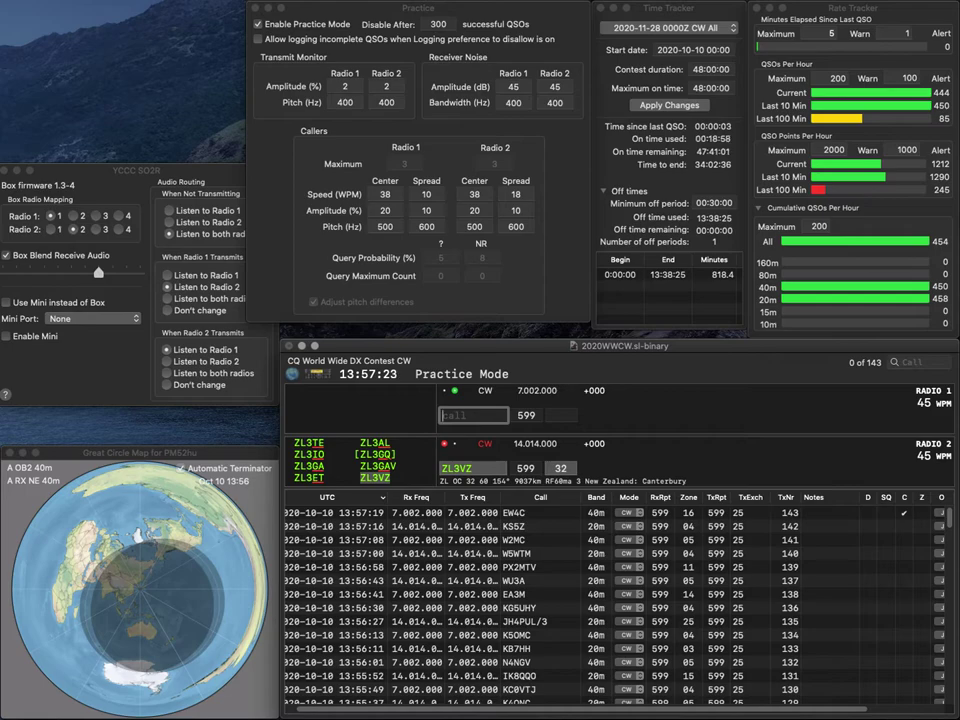
pyautogui.write('SP3JUN')
pyautogui.press('Return')
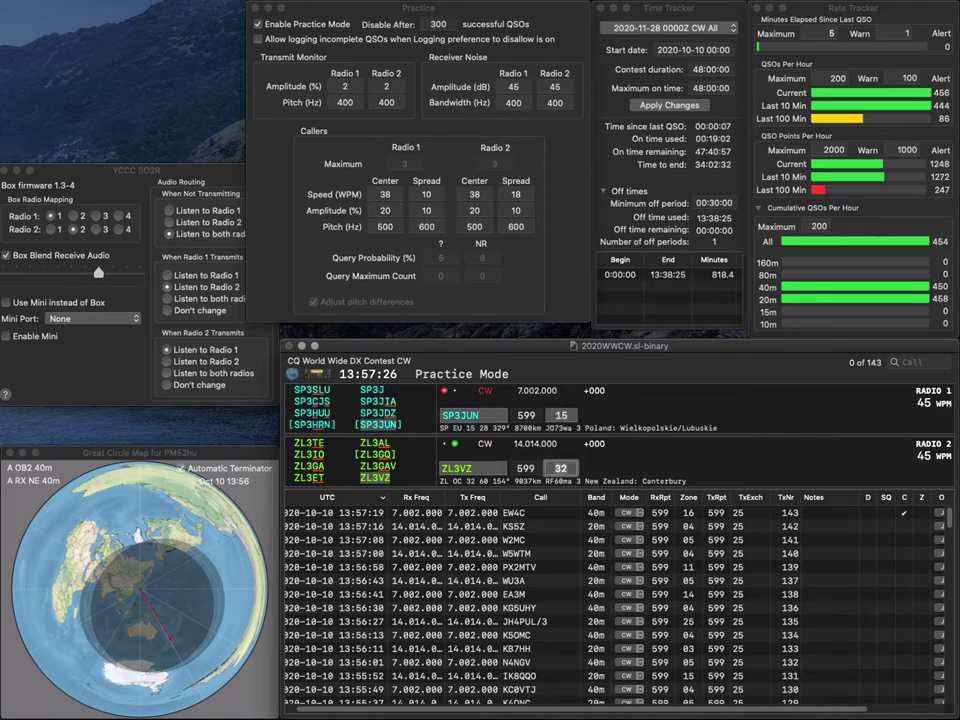
pyautogui.press('Return')
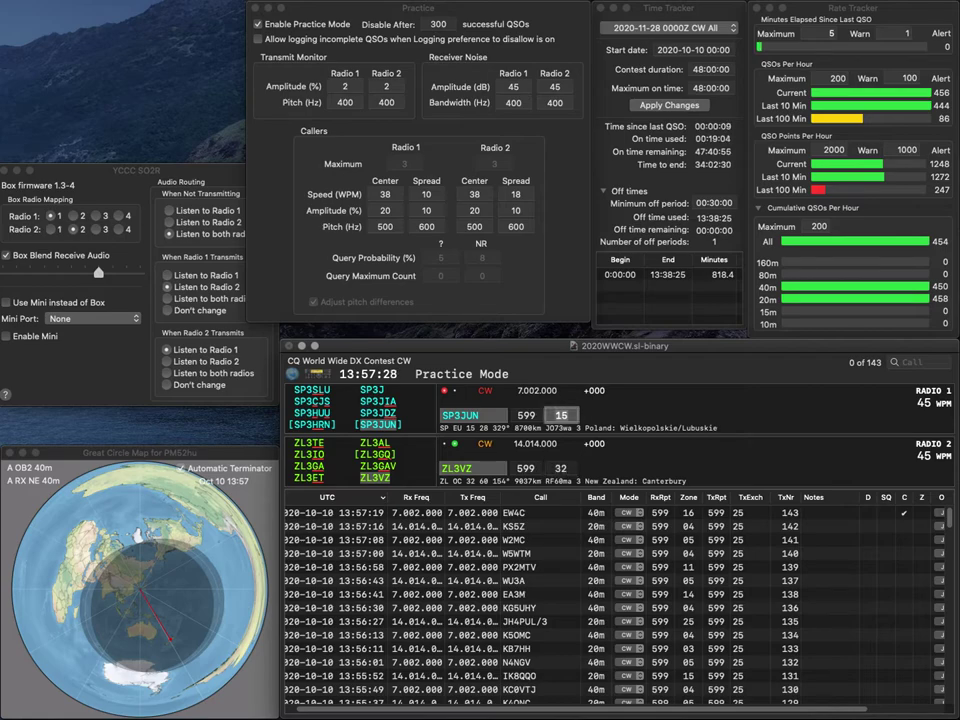
pyautogui.press('Return')
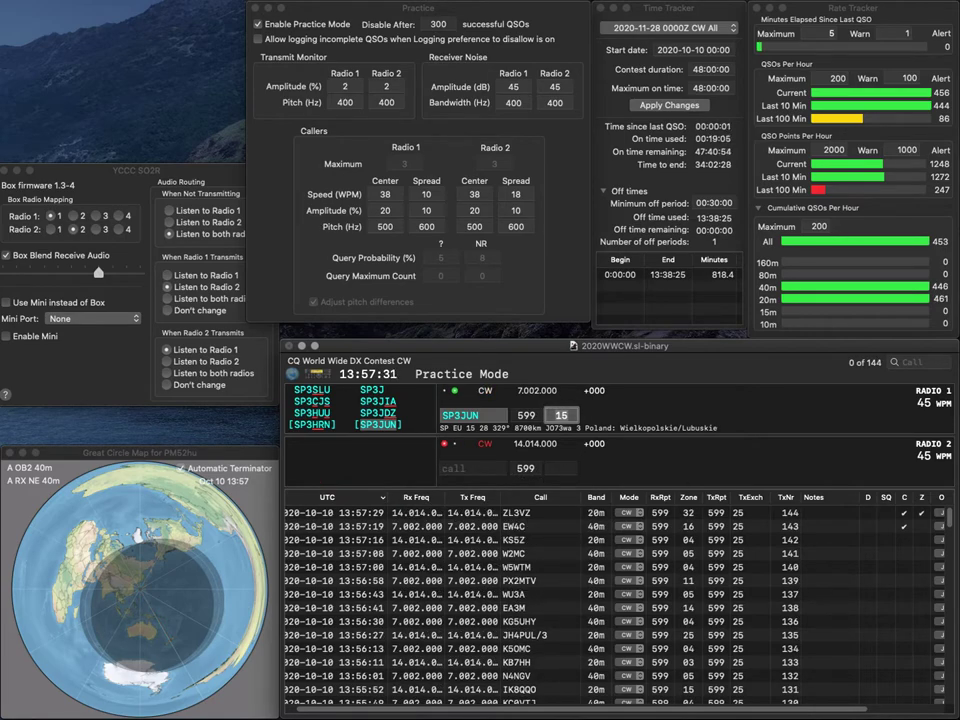
pyautogui.press('Return')
pyautogui.write('K')
pyautogui.press('BackSpace')
pyautogui.write('EA7K')
pyautogui.press('BackSpace')
pyautogui.press('BackSpace')
pyautogui.press('Return')
# Answer K7JO on Radio 1 and complete the Radio 2 call as EA7CZS, sending it the exchange
pyautogui.write('JO')
pyautogui.press('Left')
pyautogui.press('Left')
pyautogui.write('K7')
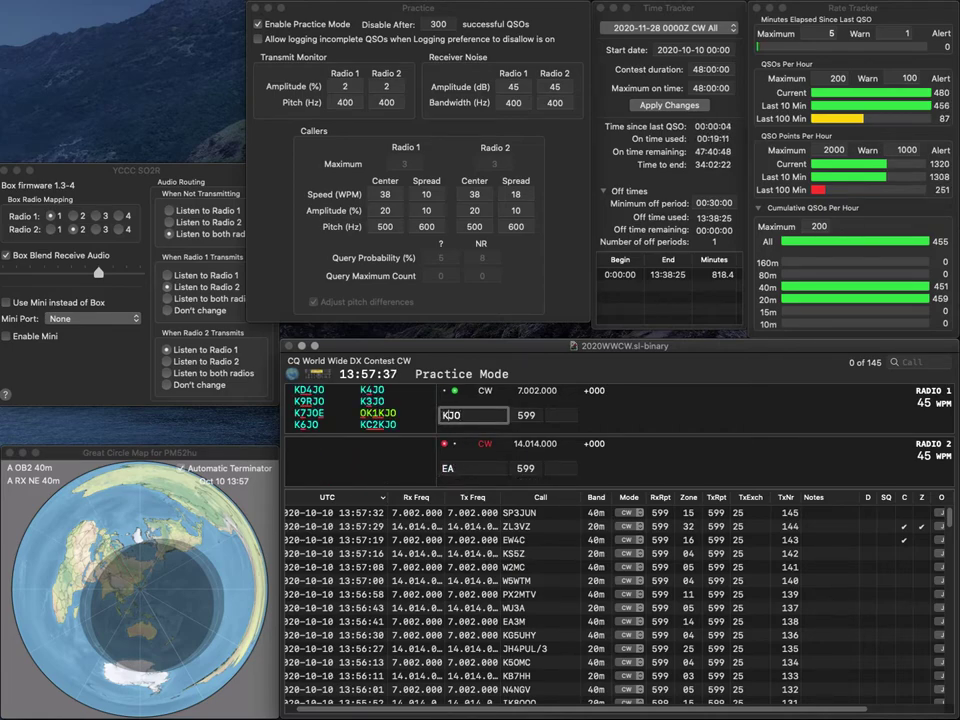
pyautogui.press('Return')
pyautogui.write('7CZS')
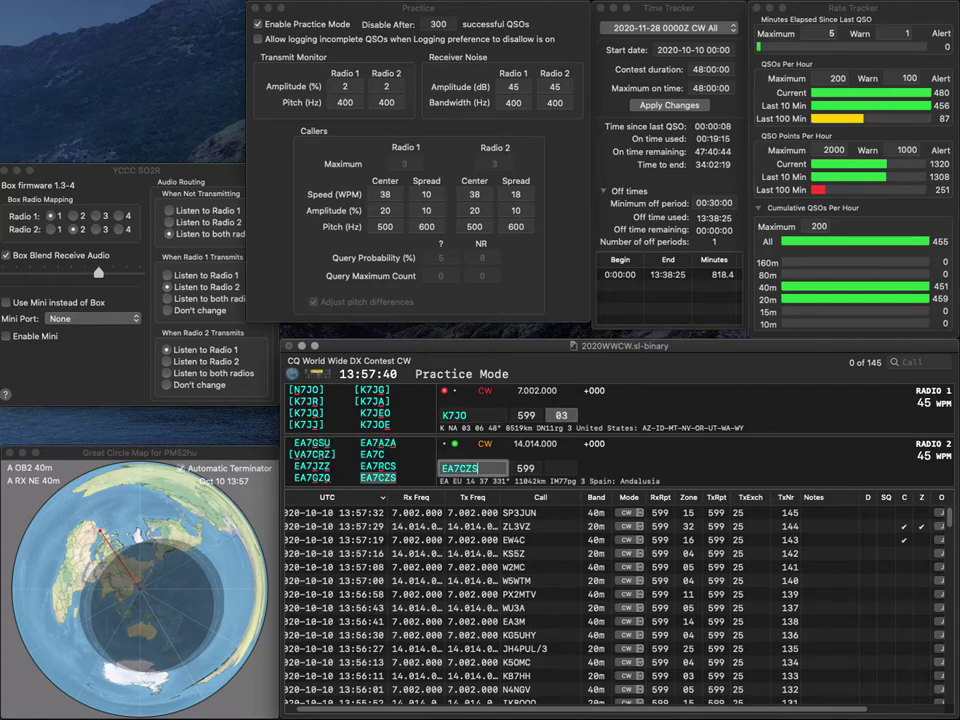
pyautogui.press('Return')
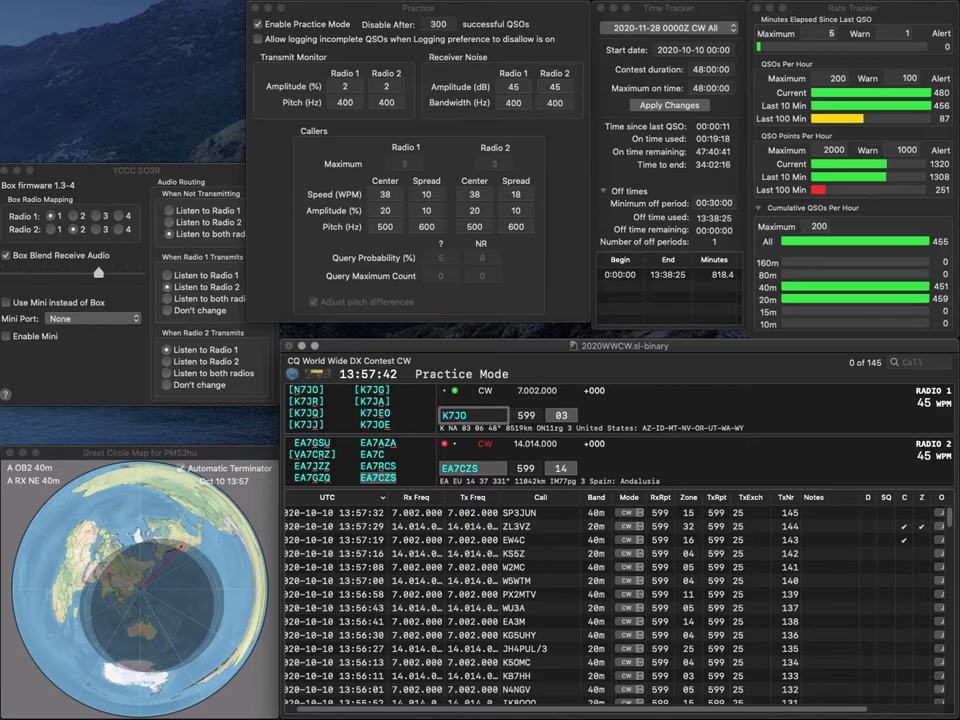
pyautogui.press('Left')
pyautogui.press('BackSpace')
pyautogui.write('N')
pyautogui.press('Return')
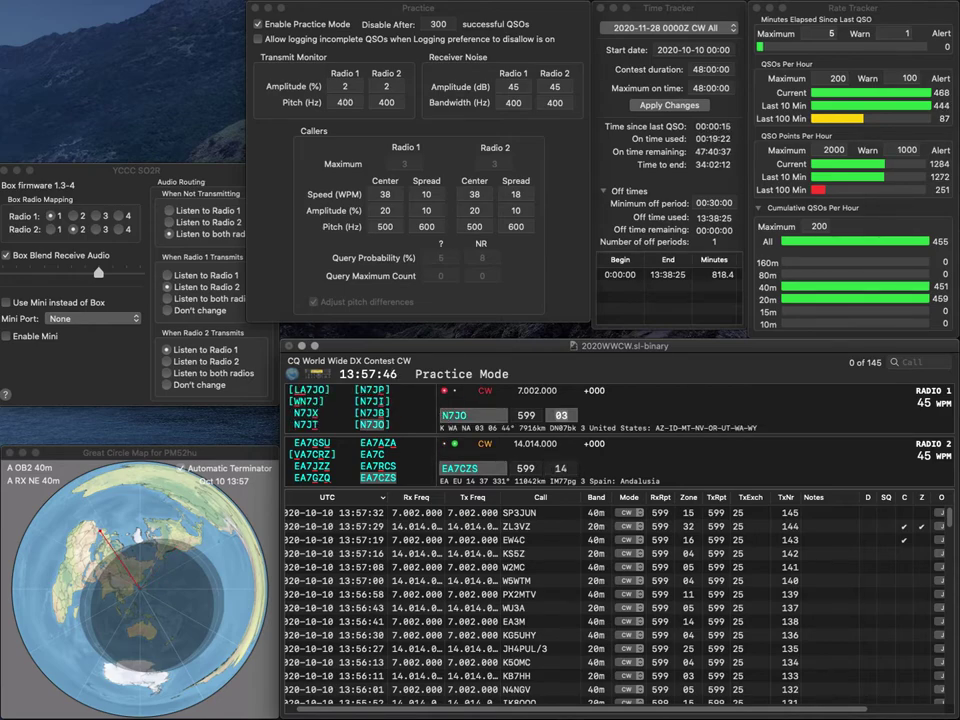
pyautogui.press('Return')
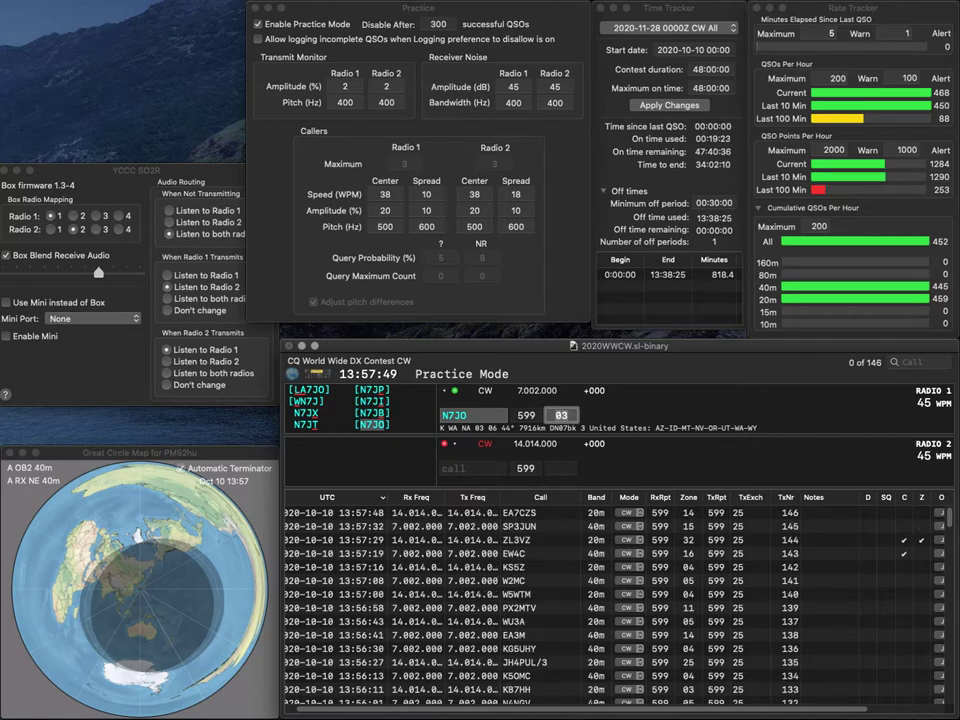
pyautogui.press('Return')
pyautogui.write('KM8L')
pyautogui.press('Return')
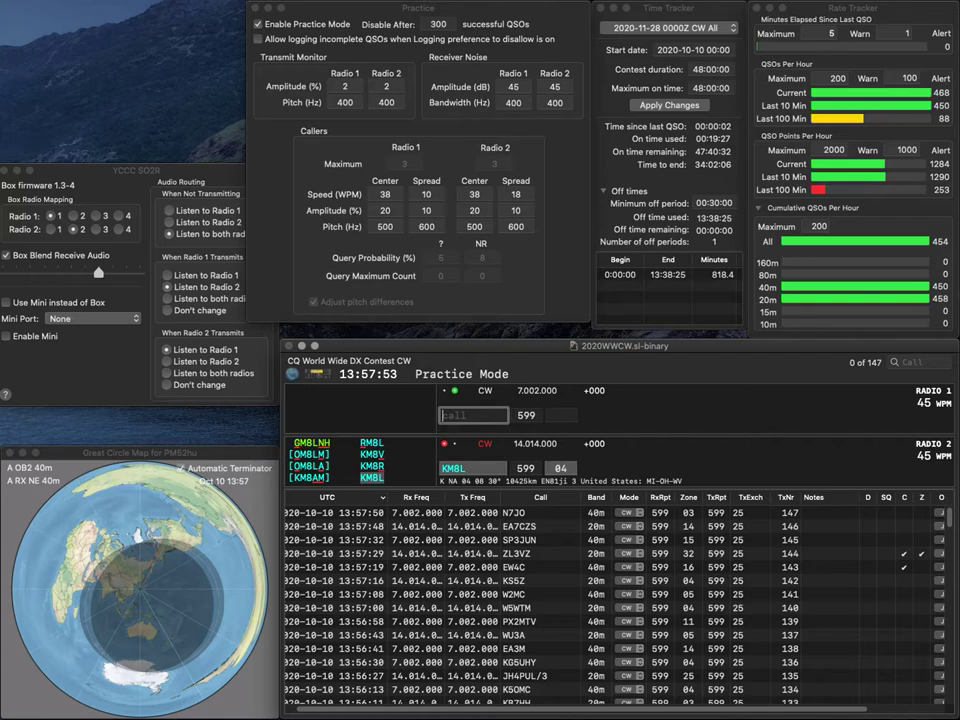
pyautogui.write('VA3RIO')
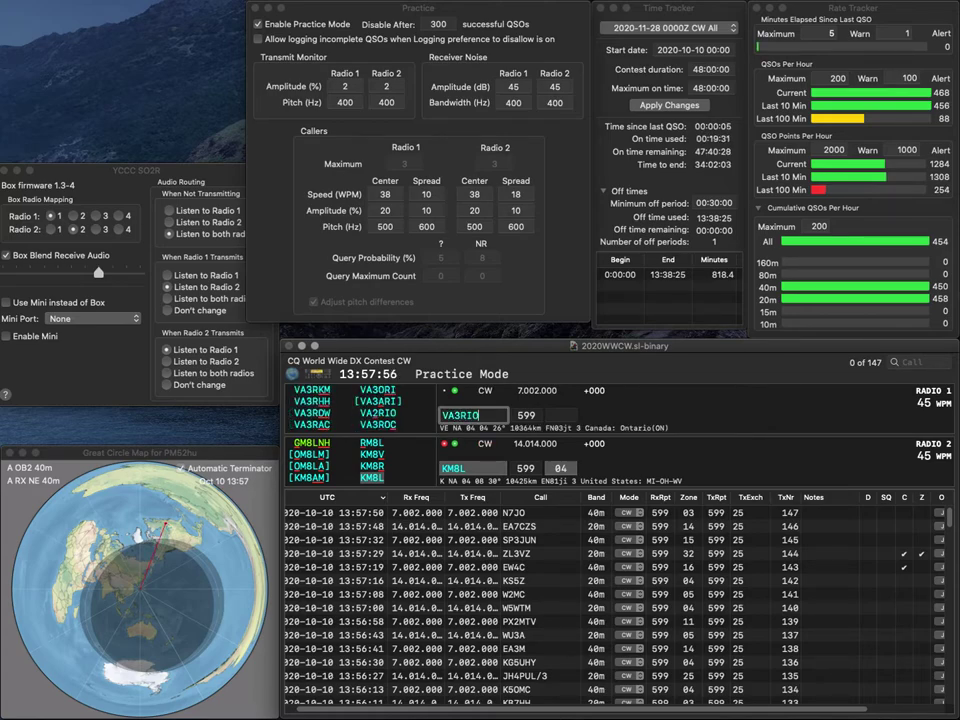
pyautogui.press('Return')
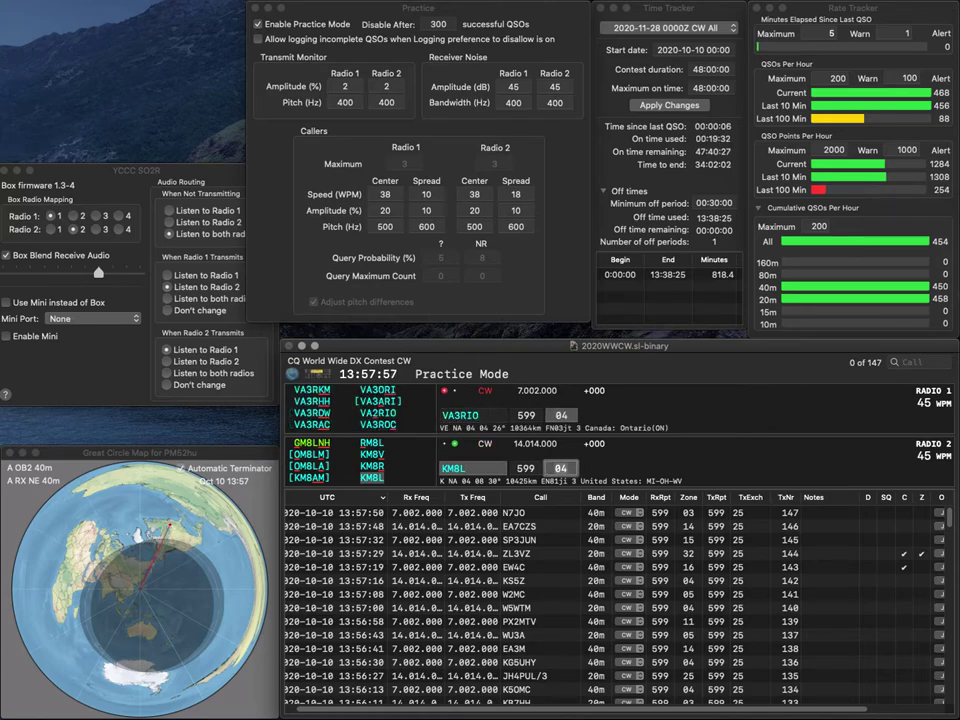
# Log KM8L on Radio 2 and correct the Radio 1 call to VA2RIO, sending the corrected call
pyautogui.press('Return')
pyautogui.press('space')
pyautogui.press('Delete')
pyautogui.write('2')
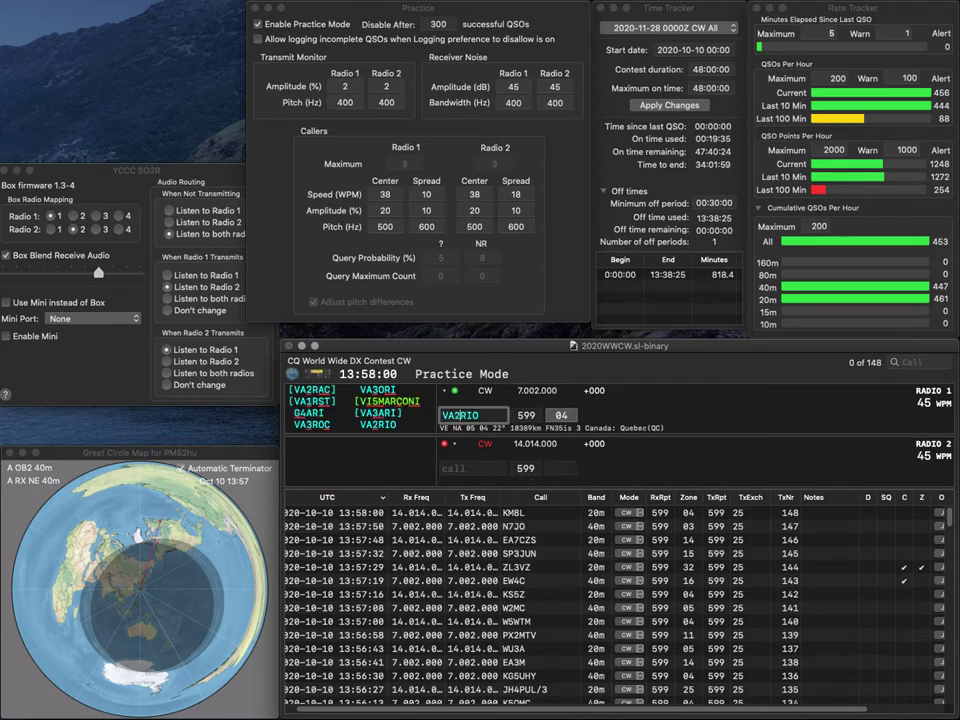
pyautogui.press('Return')
# Answer DL7CX on Radio 2, and log VA2RIO on Radio 1 and DL7CX on Radio 2
pyautogui.write('DL7CX')
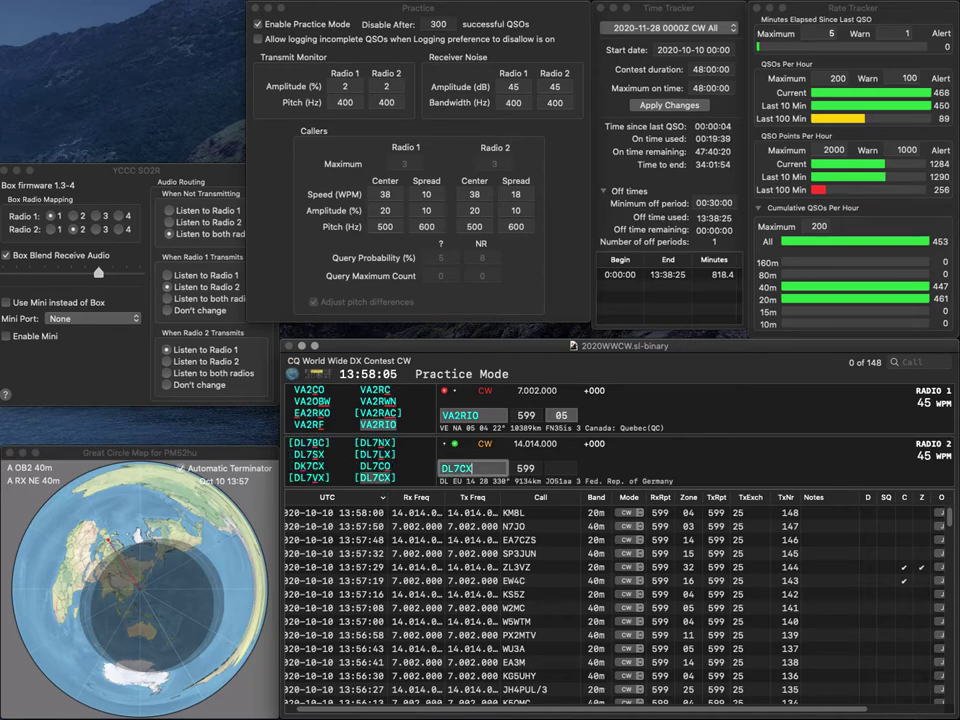
pyautogui.press('Return')
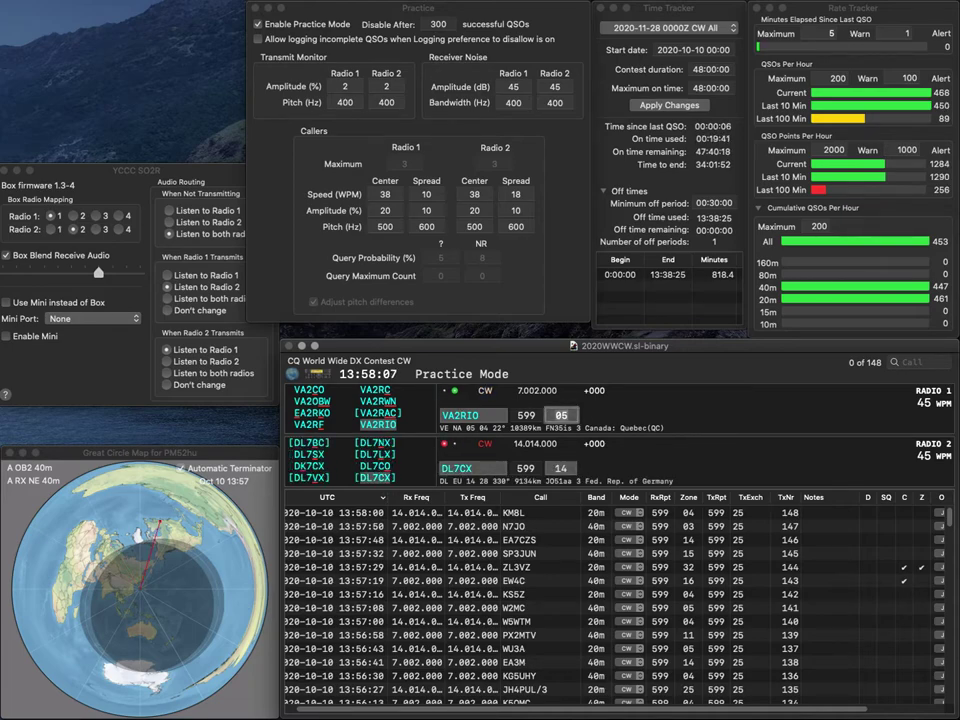
pyautogui.press('Return')
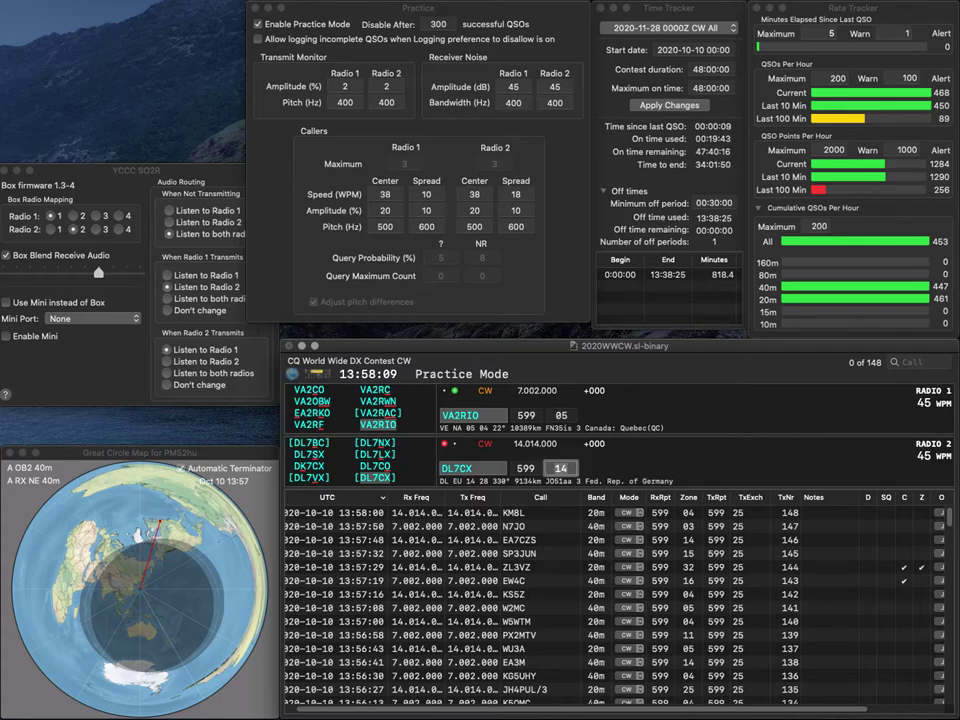
pyautogui.press('Return')
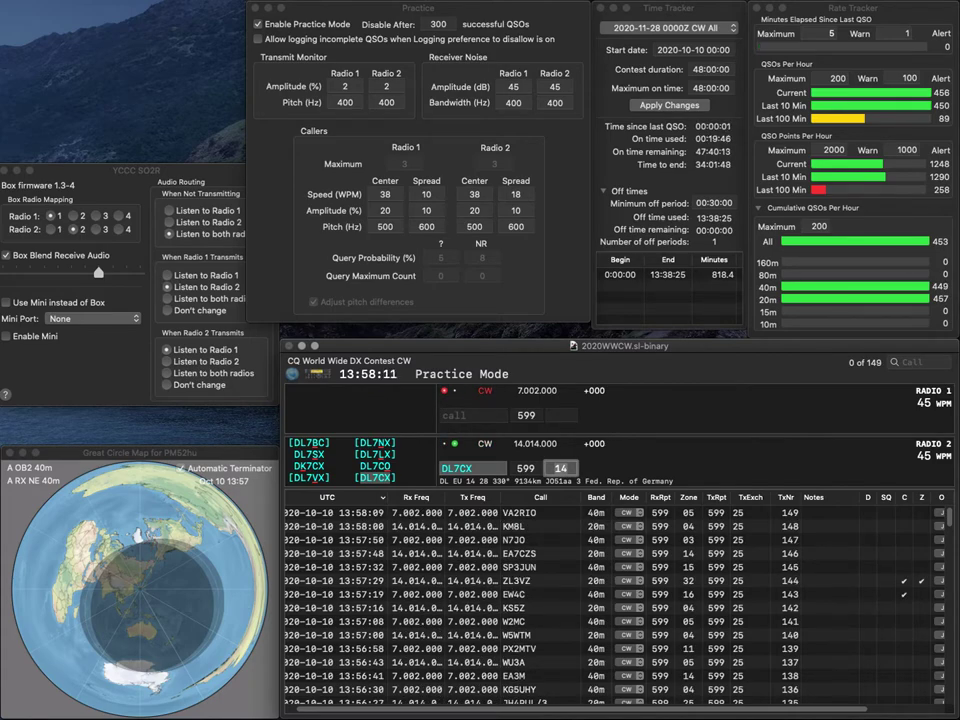
pyautogui.press('Return')
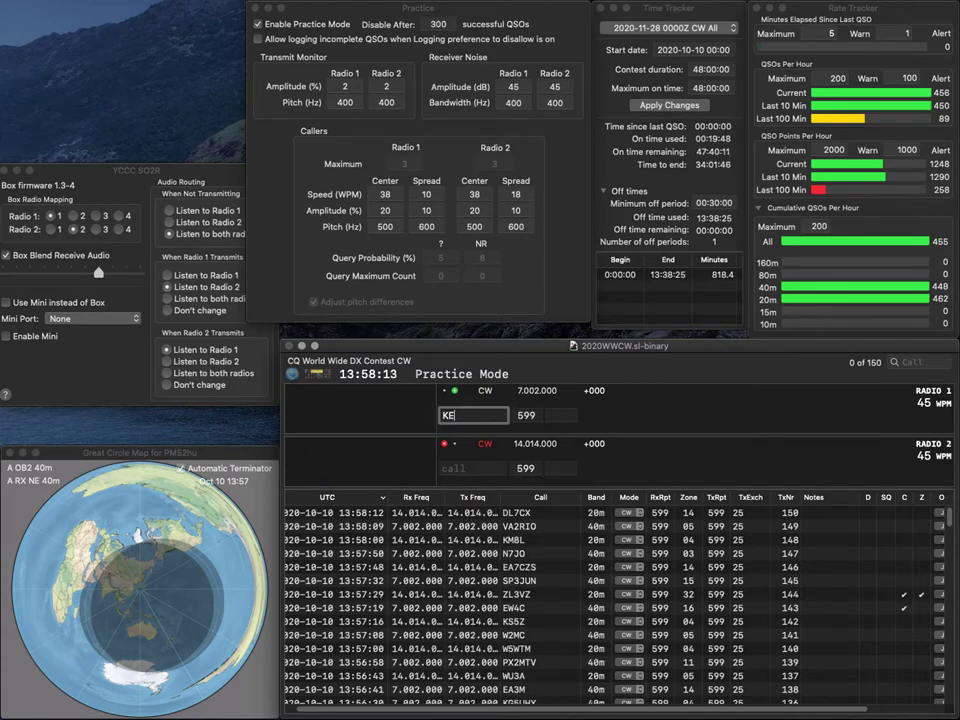
pyautogui.write('KE3K/8')
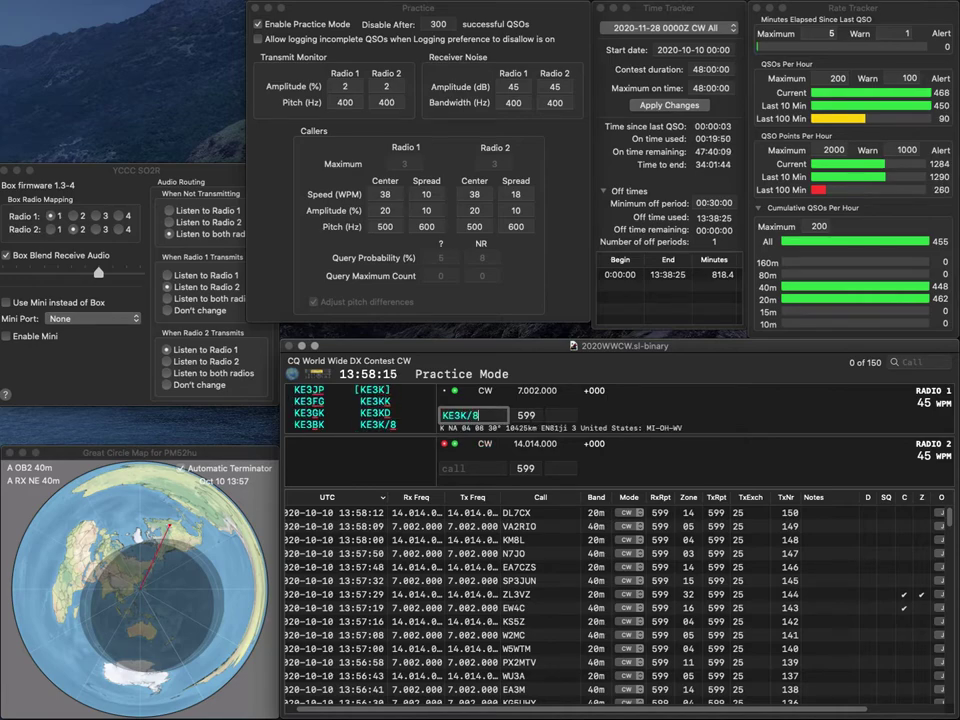
pyautogui.press('Return')
pyautogui.write('MOW')
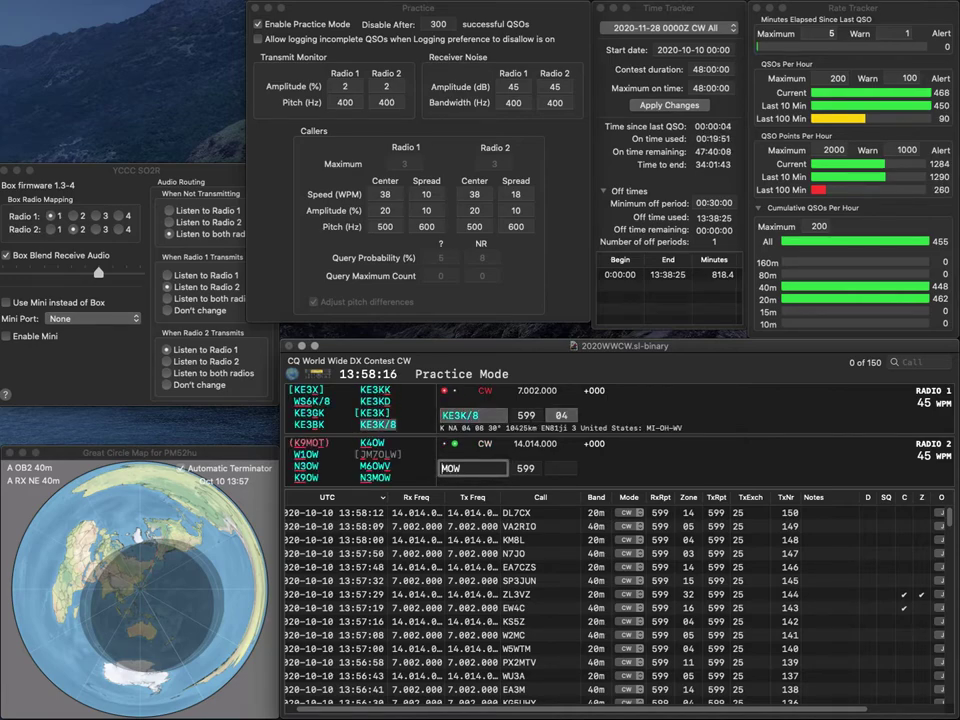
pyautogui.write('N3')
pyautogui.press('Return')
pyautogui.press('space')
pyautogui.press('Return')
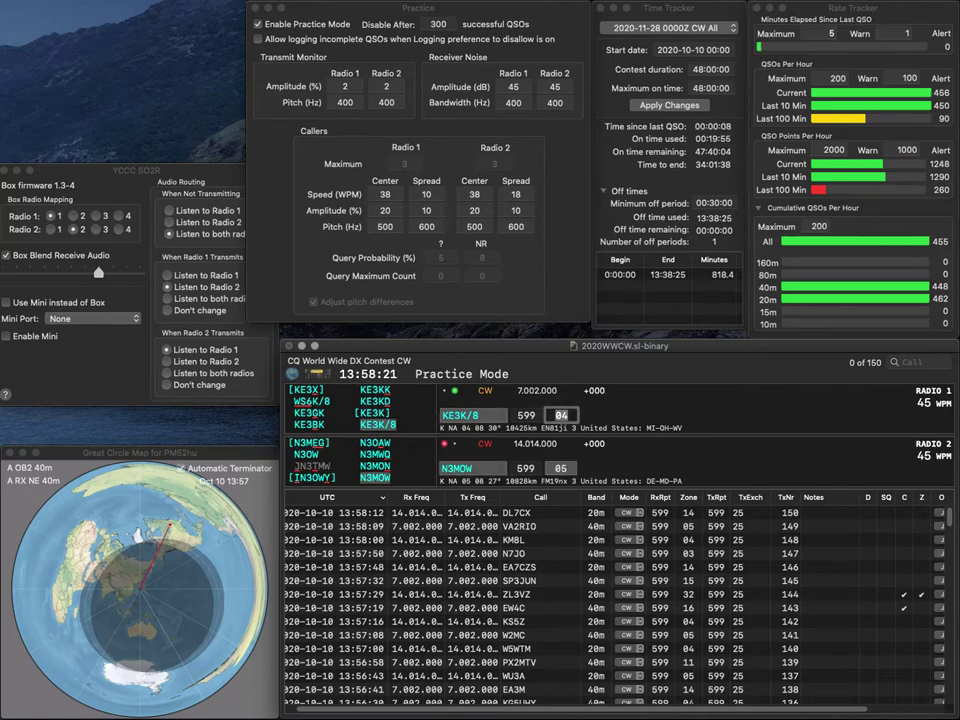
pyautogui.press('space')
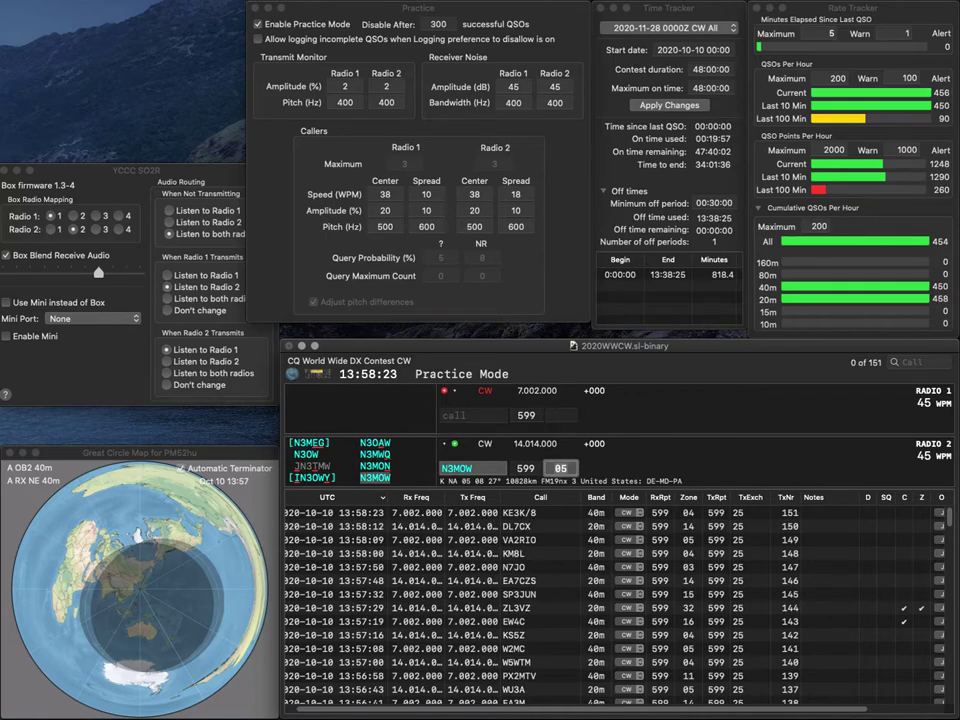
pyautogui.press('Return')
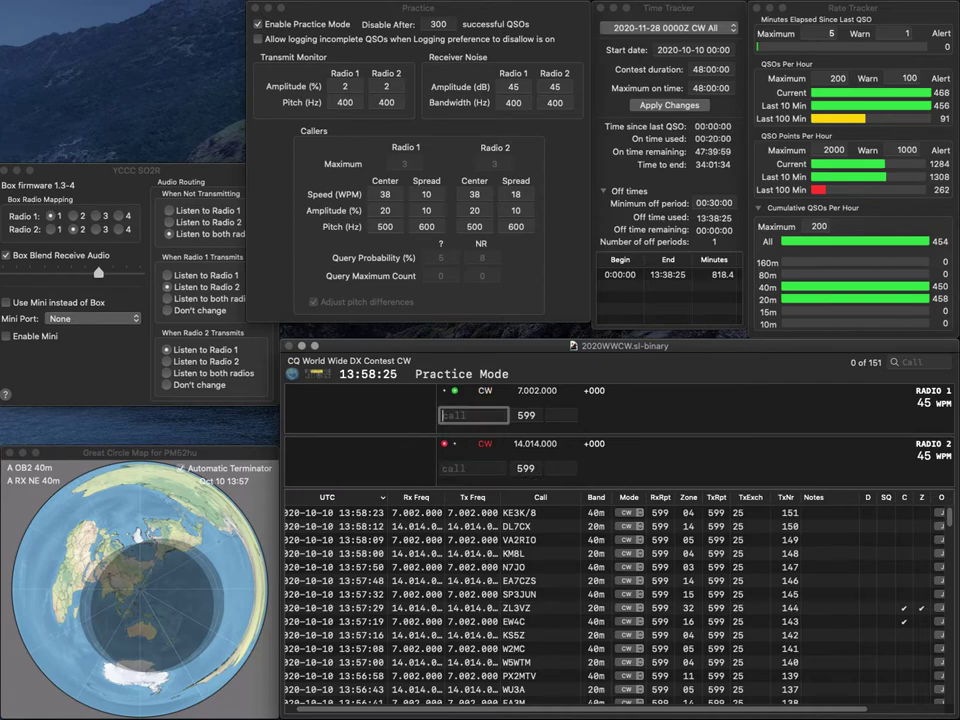
# Work and log JA1GFD on Radio 1 with zone 25 and IO1HQ on Radio 2 with zone 15
pyautogui.write('JA1')
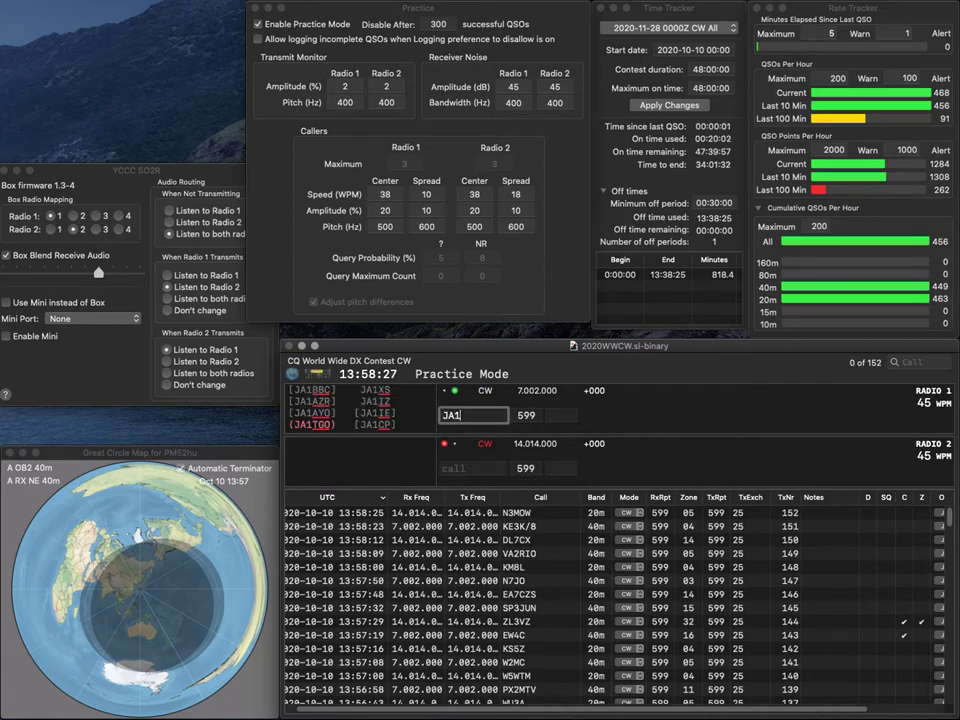
pyautogui.write('GFD')
pyautogui.press('Return')
pyautogui.write('1HQ')
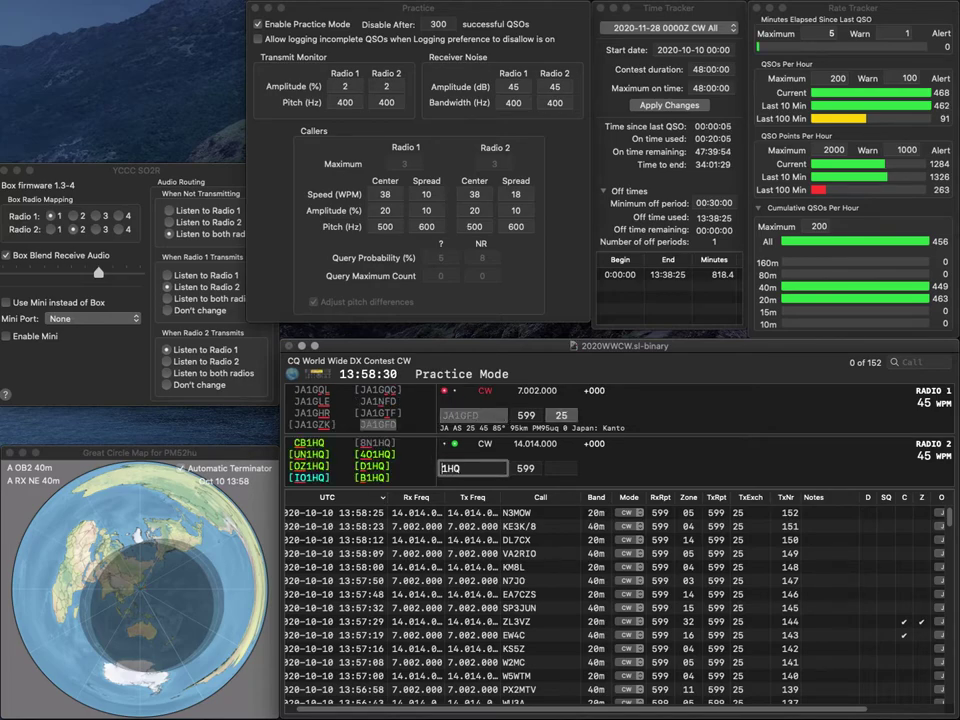
pyautogui.press('super+Left')
pyautogui.write('I')
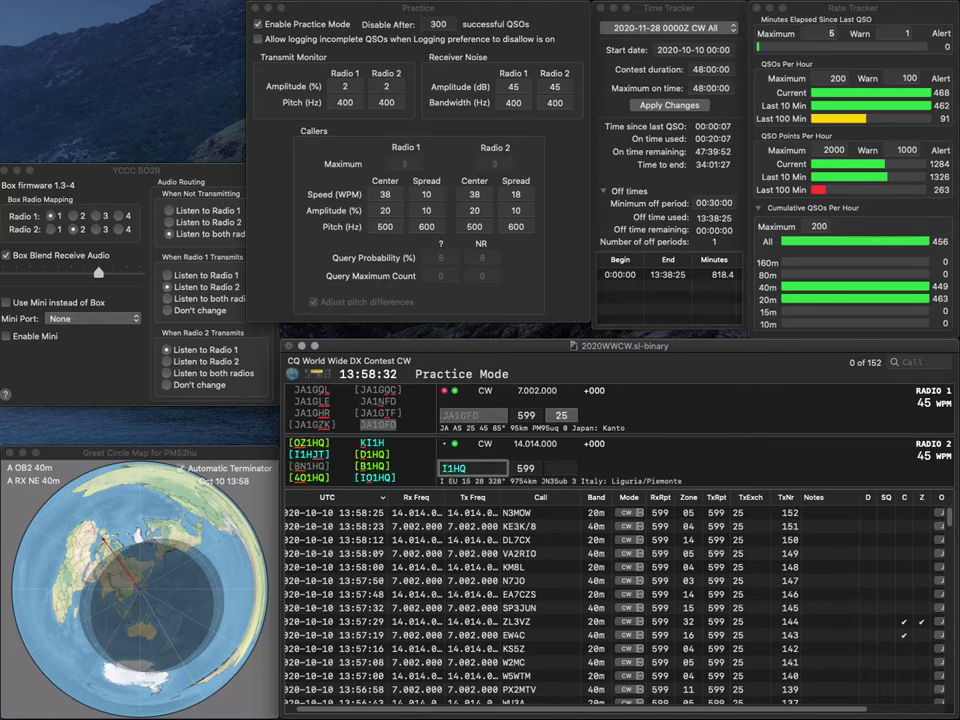
pyautogui.write('O')
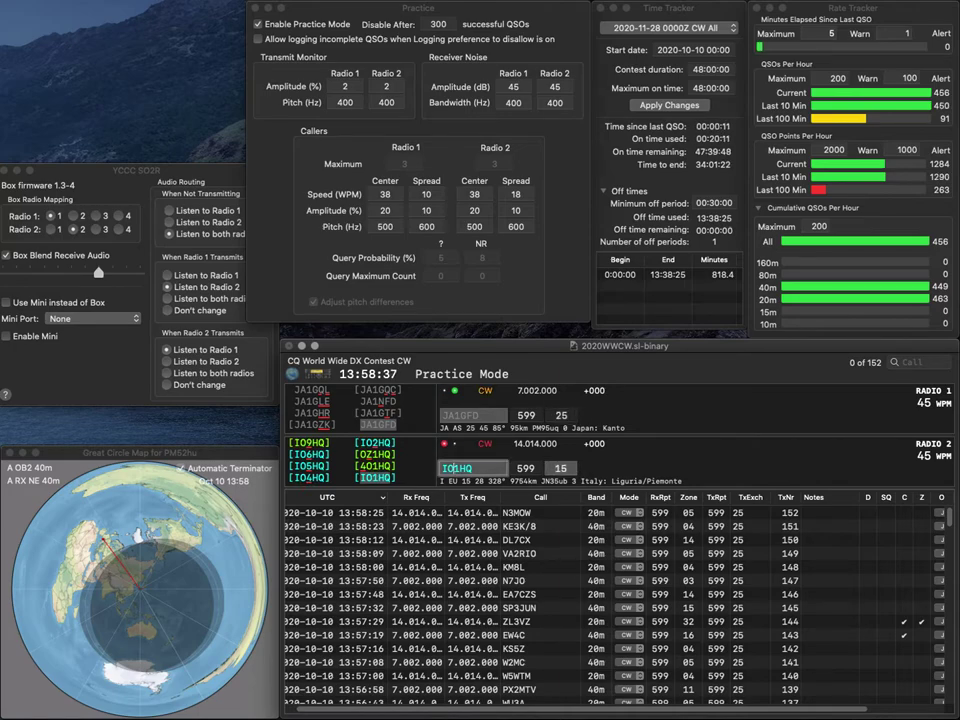
pyautogui.press('Return')
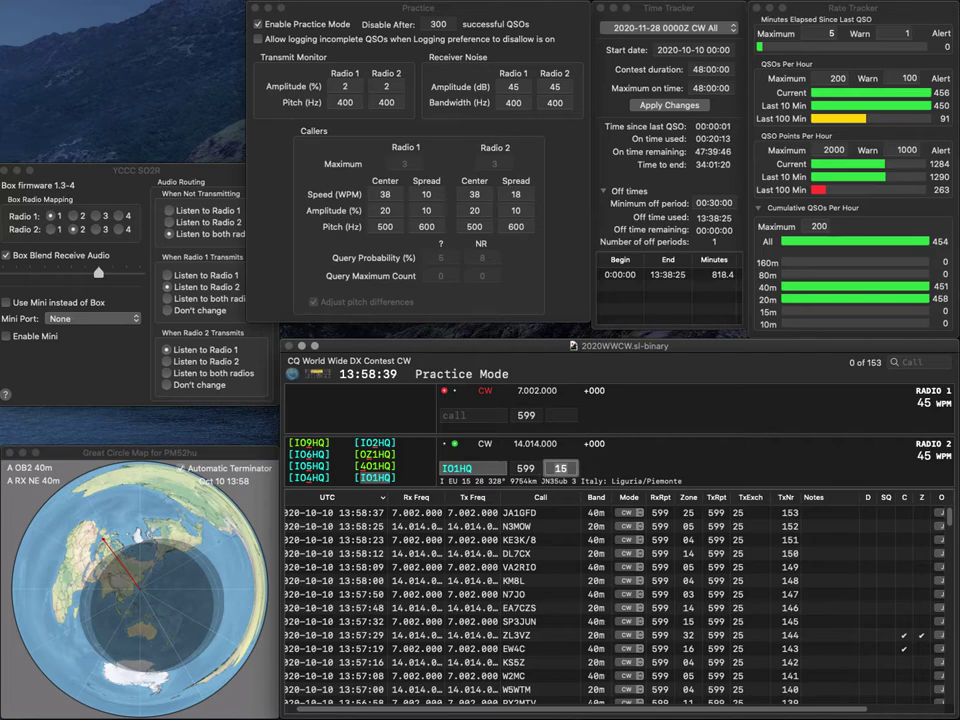
pyautogui.press('Return')
pyautogui.write('NC50')
pyautogui.press('Return')
pyautogui.write('F6EKR')
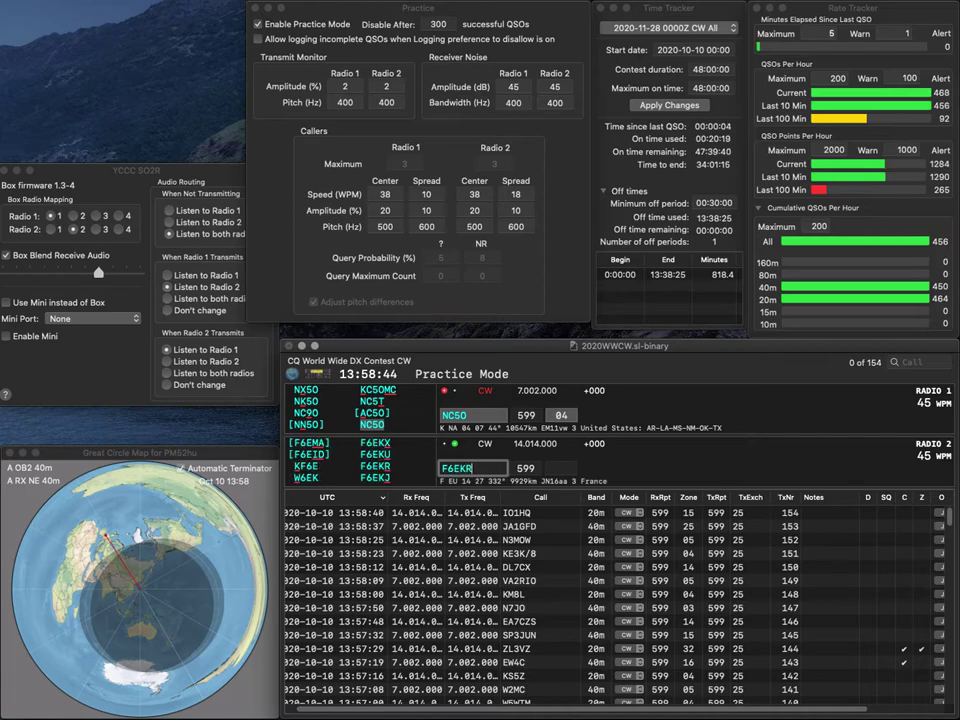
pyautogui.press('Return')
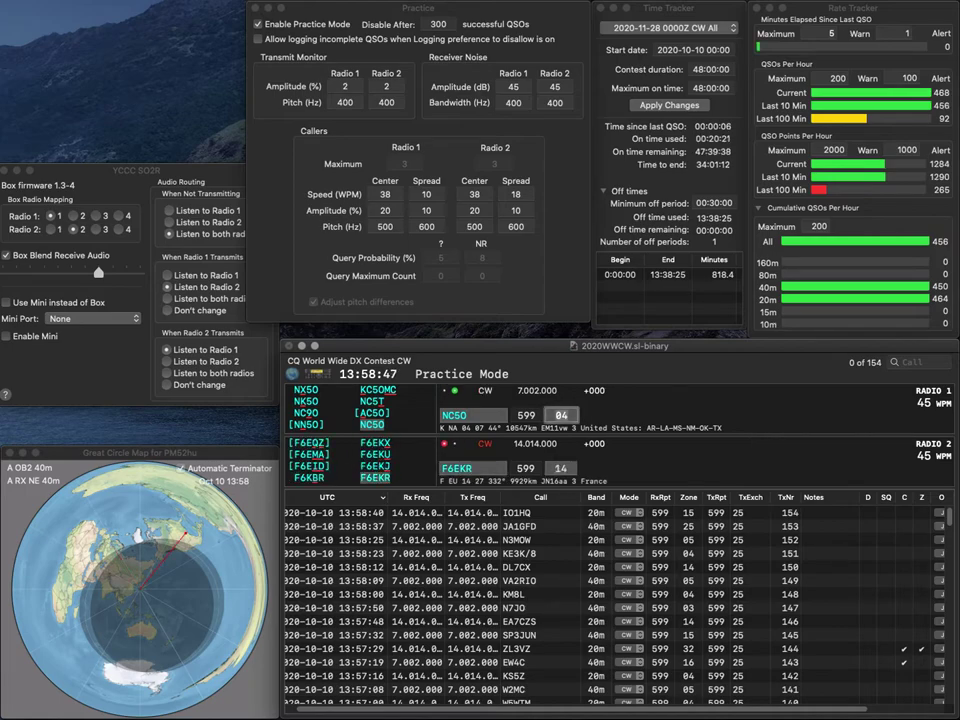
pyautogui.press('Return')
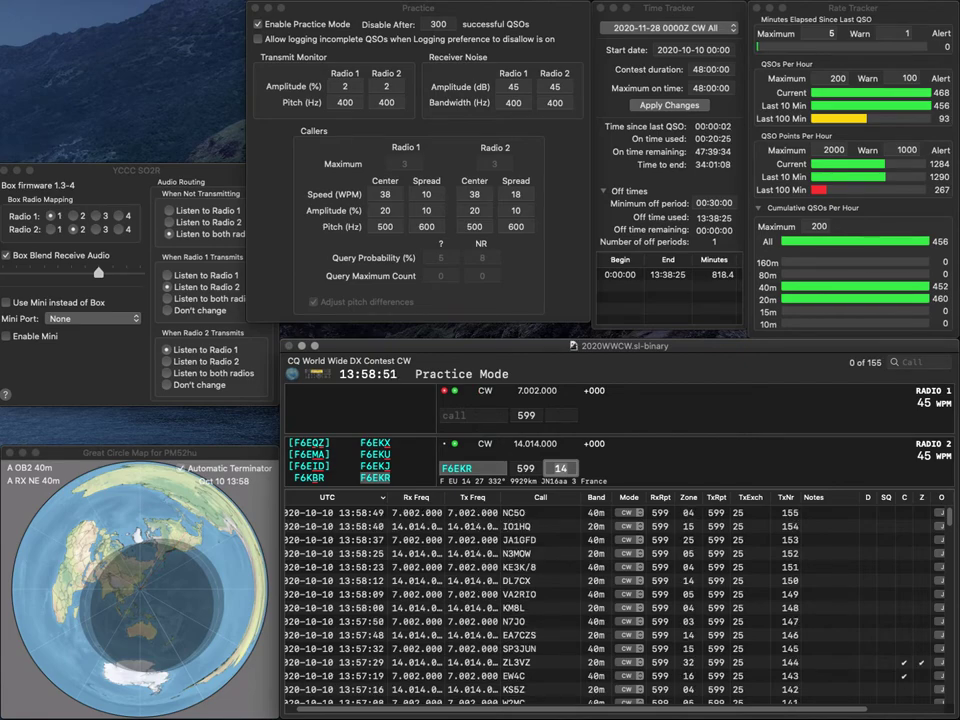
pyautogui.press('Return')
# Answer JE8KLT on Radio 1 and N5CW on Radio 2 with the contest exchange
pyautogui.write('JE8')
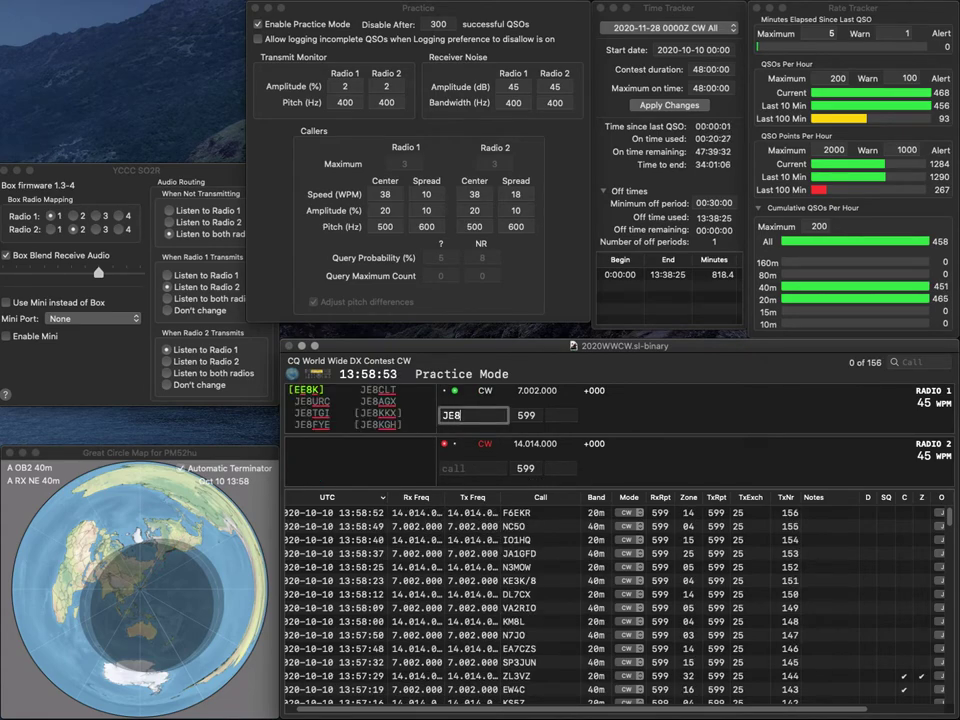
pyautogui.write('KLT')
pyautogui.press('Return')
pyautogui.write('N5CW')
pyautogui.press('Return')
# Correct the Radio 1 call to JE8CLT, and log N5CW on Radio 2 and JE8CLT on Radio 1
pyautogui.press('Left')
pyautogui.press('BackSpace')
pyautogui.write('C')
pyautogui.press('Return')
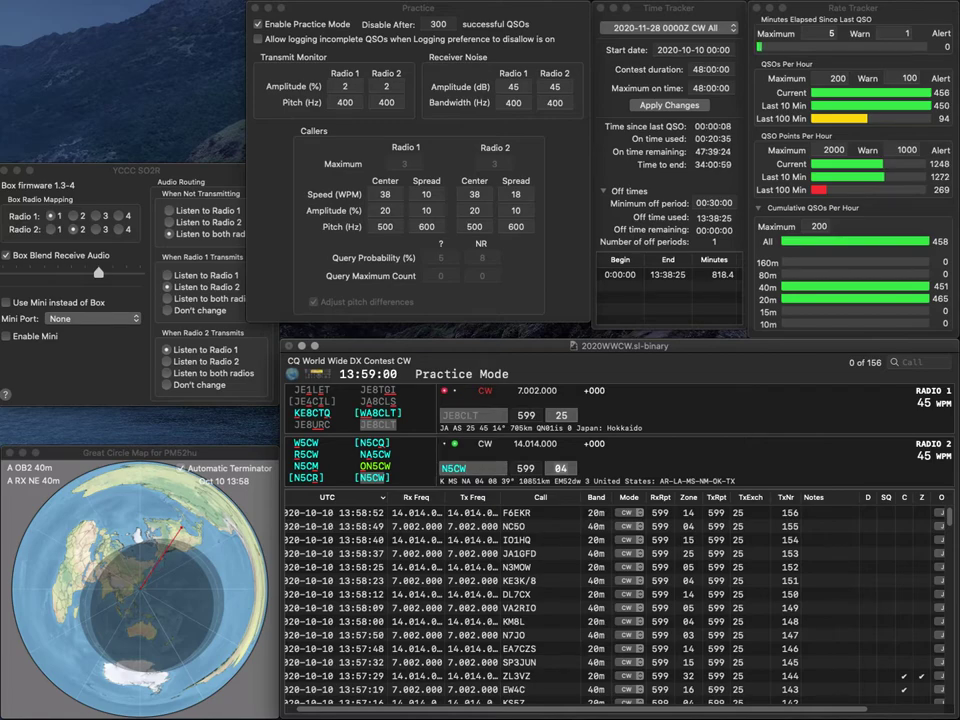
pyautogui.press('Return')
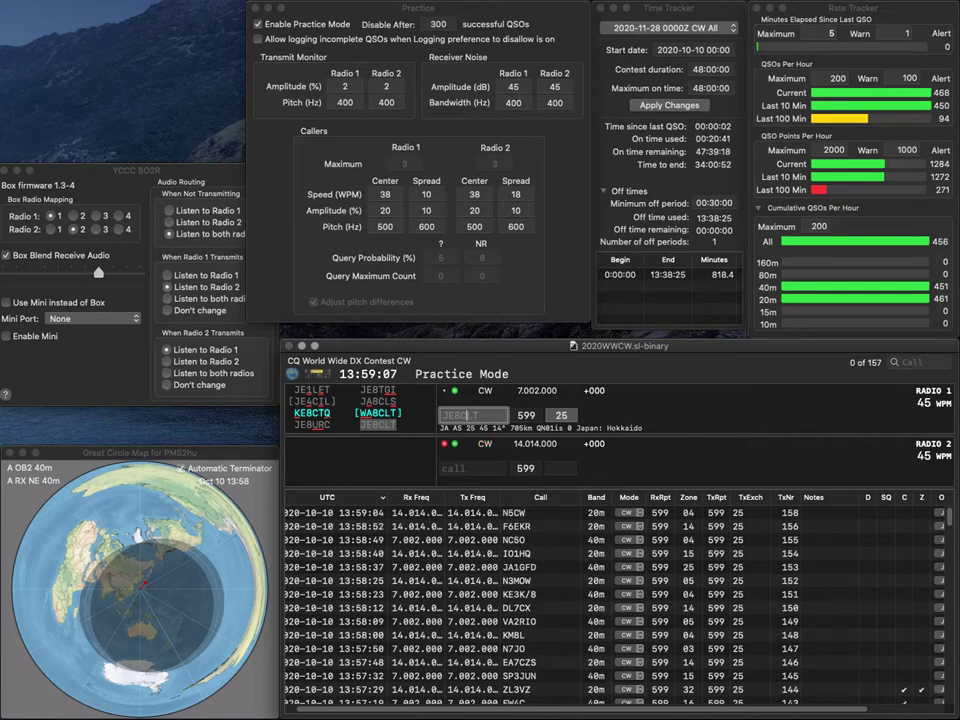
pyautogui.press('Return')
# Enter the call 4X1DX on Radio 2 and send that station the exchange
pyautogui.write('X1')
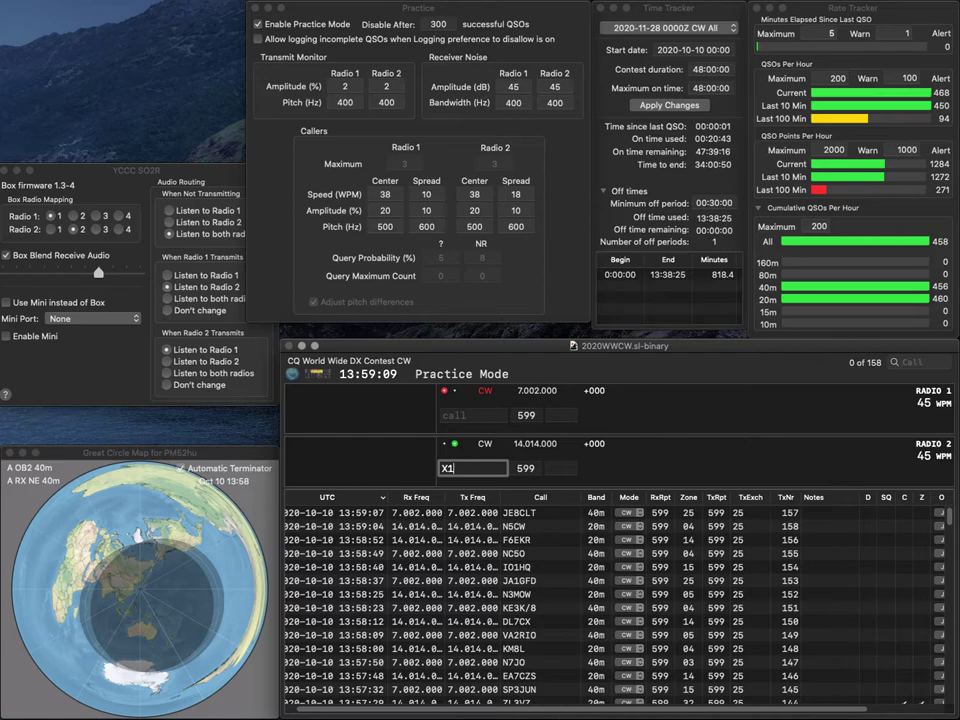
pyautogui.write('DX')
pyautogui.press('Home')
pyautogui.write('4')
pyautogui.press('Return')
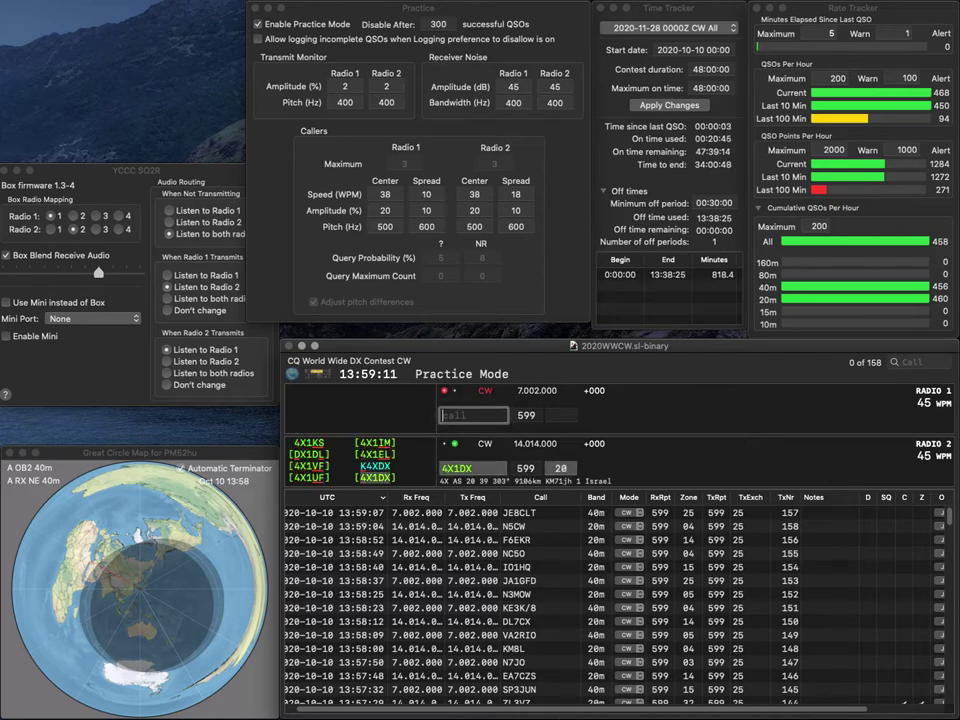
pyautogui.write('W4CAR')
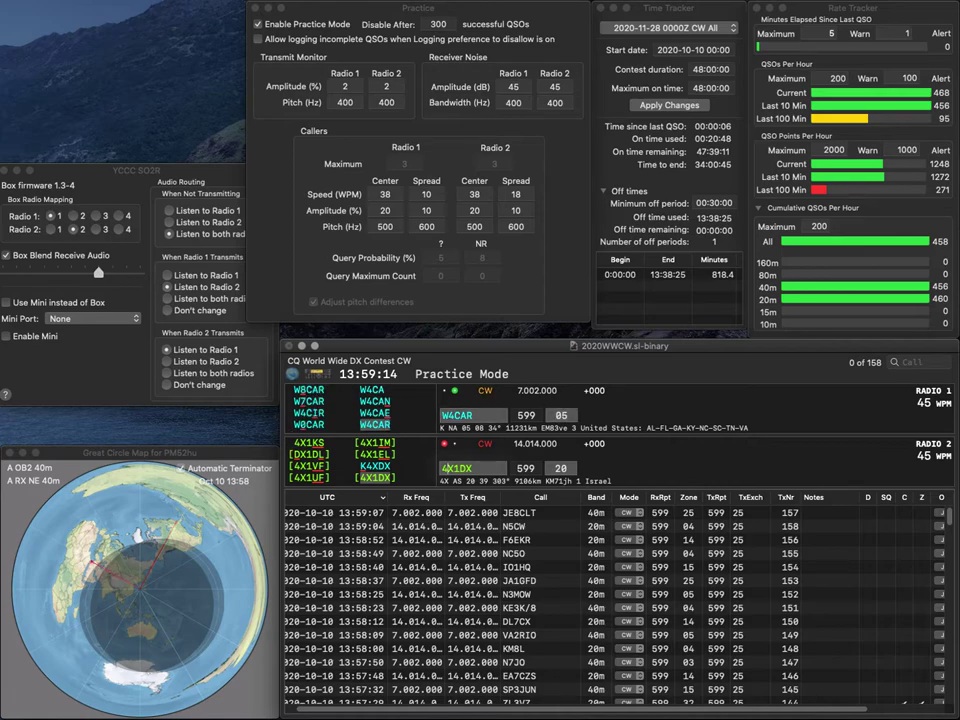
pyautogui.press('Return')
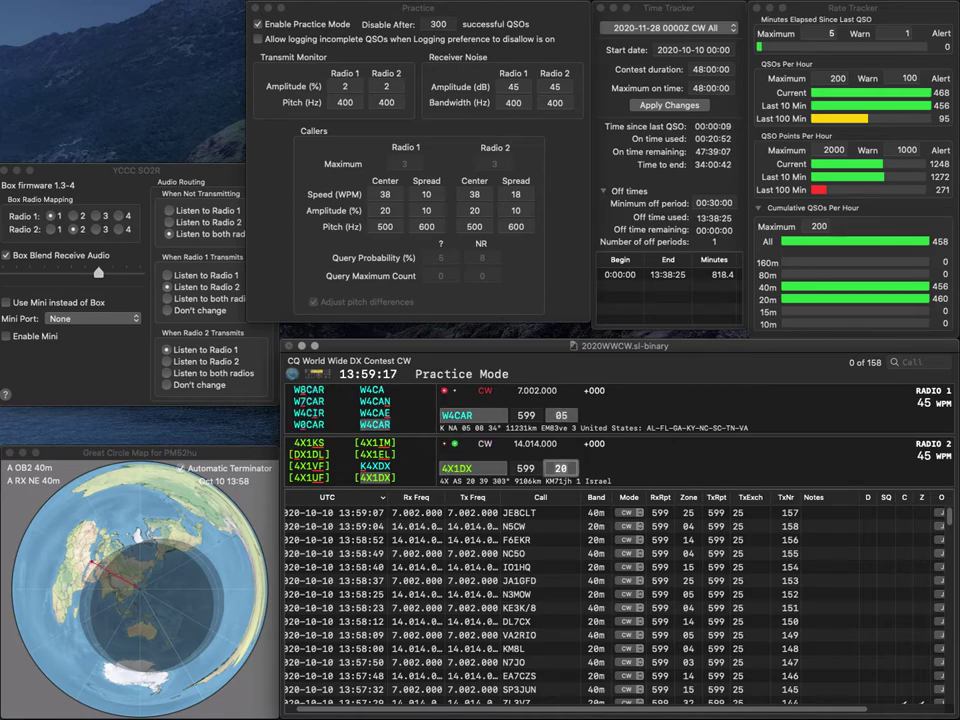
pyautogui.press('Return')
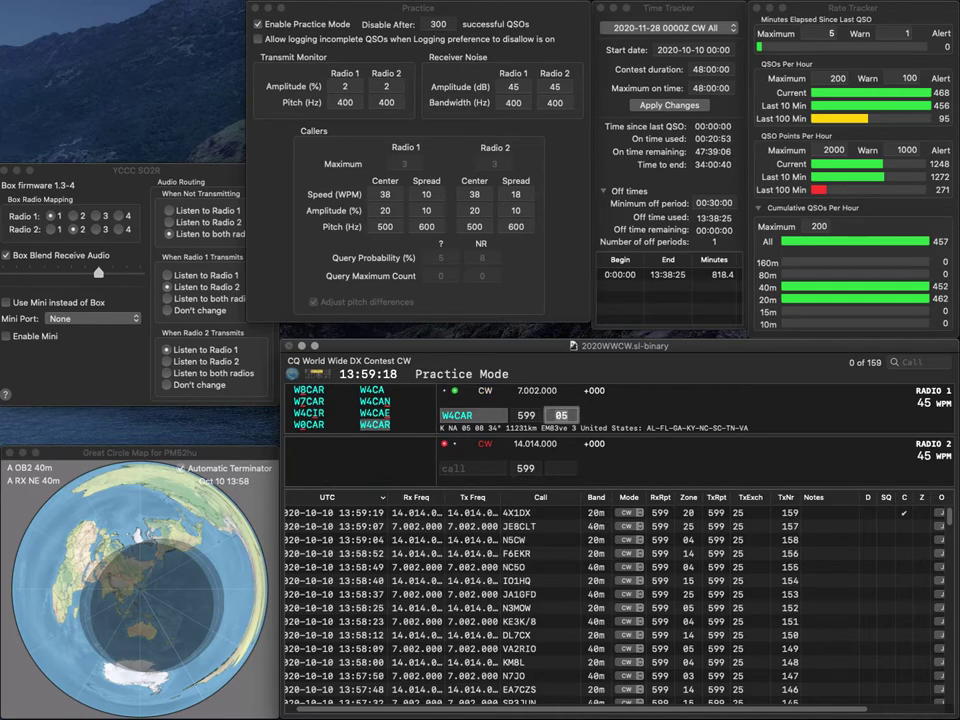
# Log the W4CAR contact on Radio 1 and answer DL5YL on Radio 2 with the contest exchange
pyautogui.press('Return')
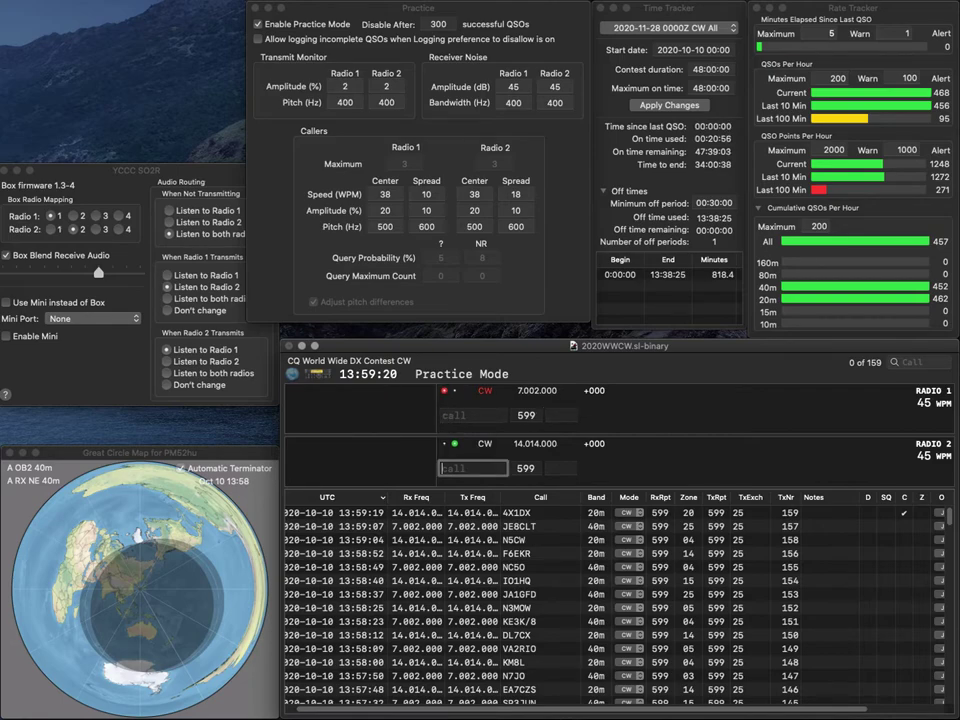
pyautogui.write('DL5YL')
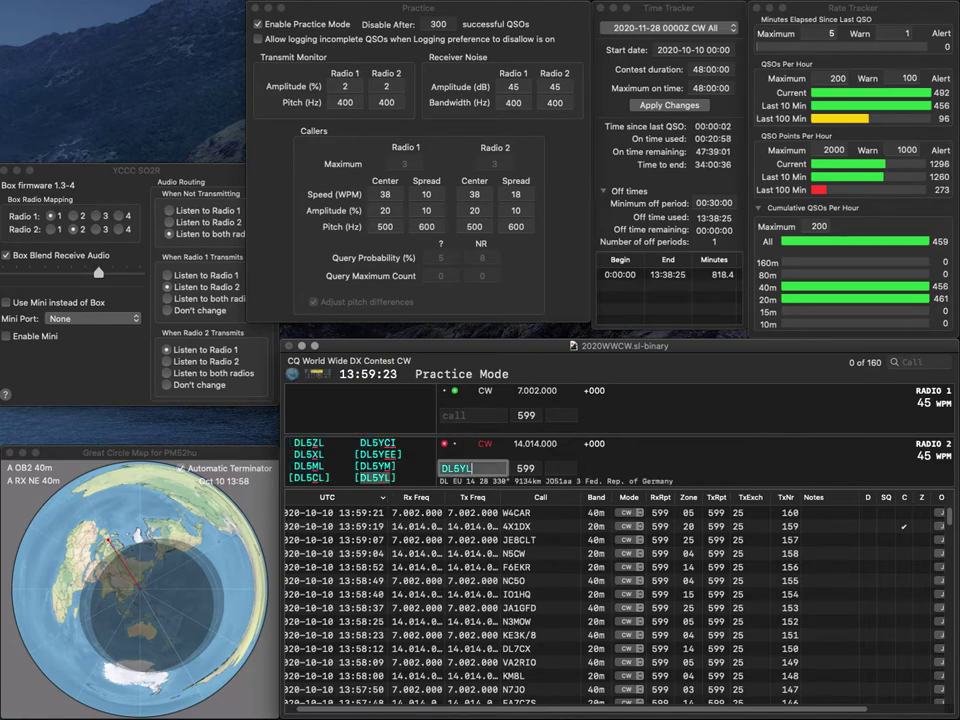
pyautogui.press('Return')
pyautogui.write('WD0ACB')
pyautogui.press('Return')
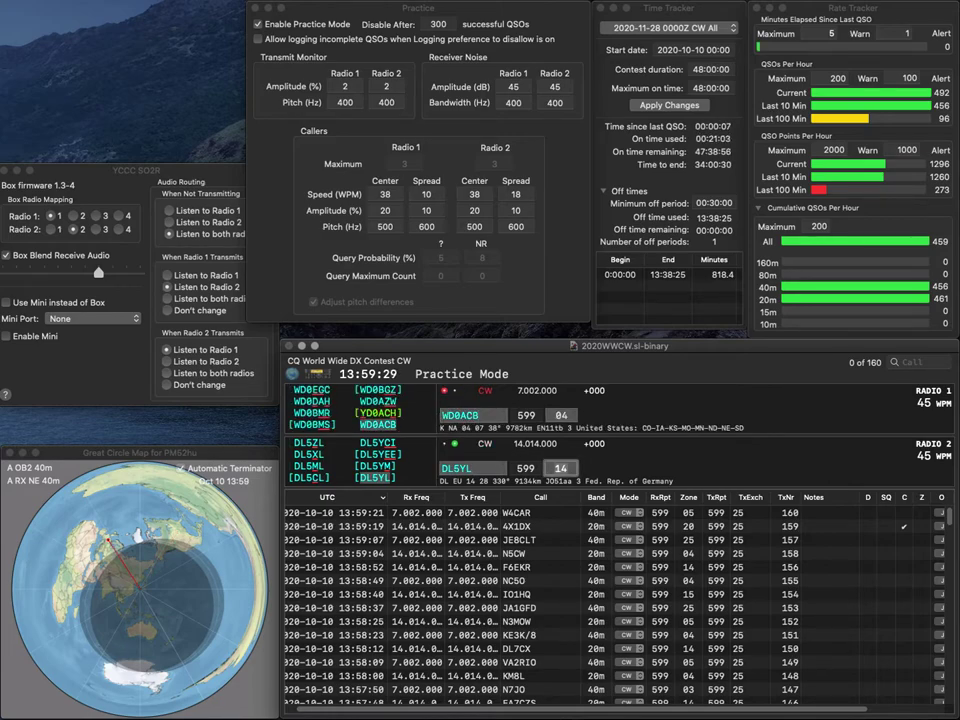
pyautogui.press('Return')
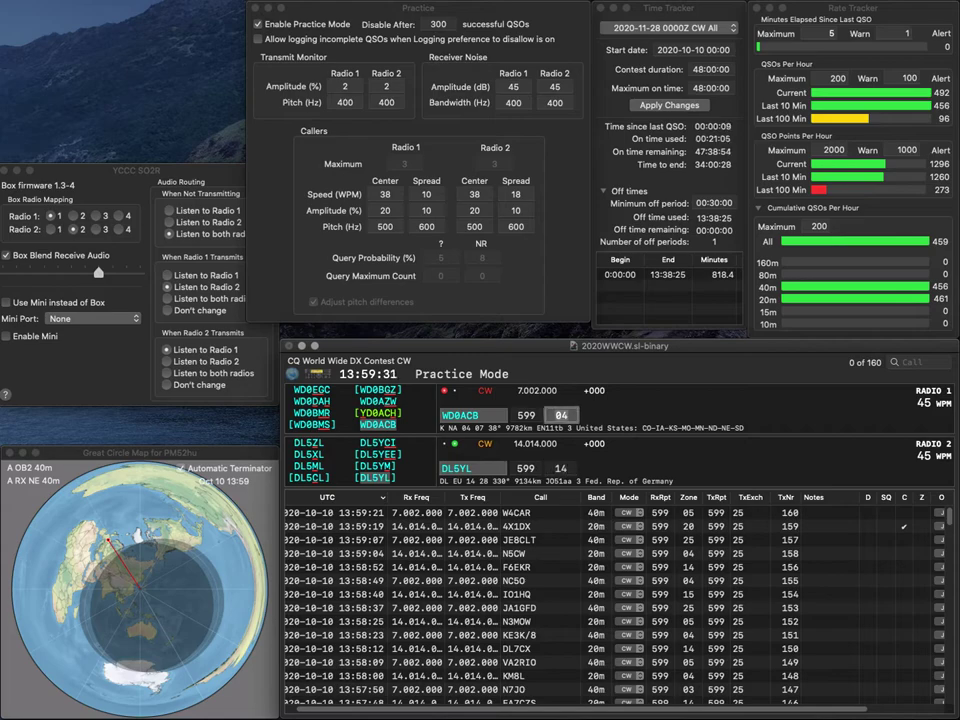
pyautogui.press('Return')
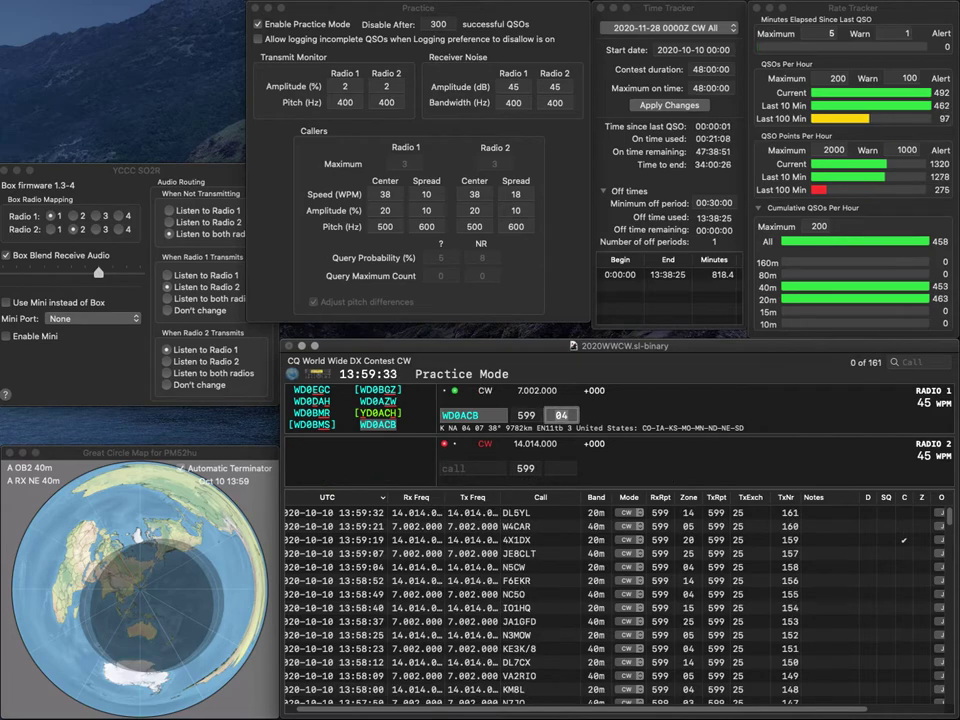
pyautogui.press('Return')
pyautogui.write('E')
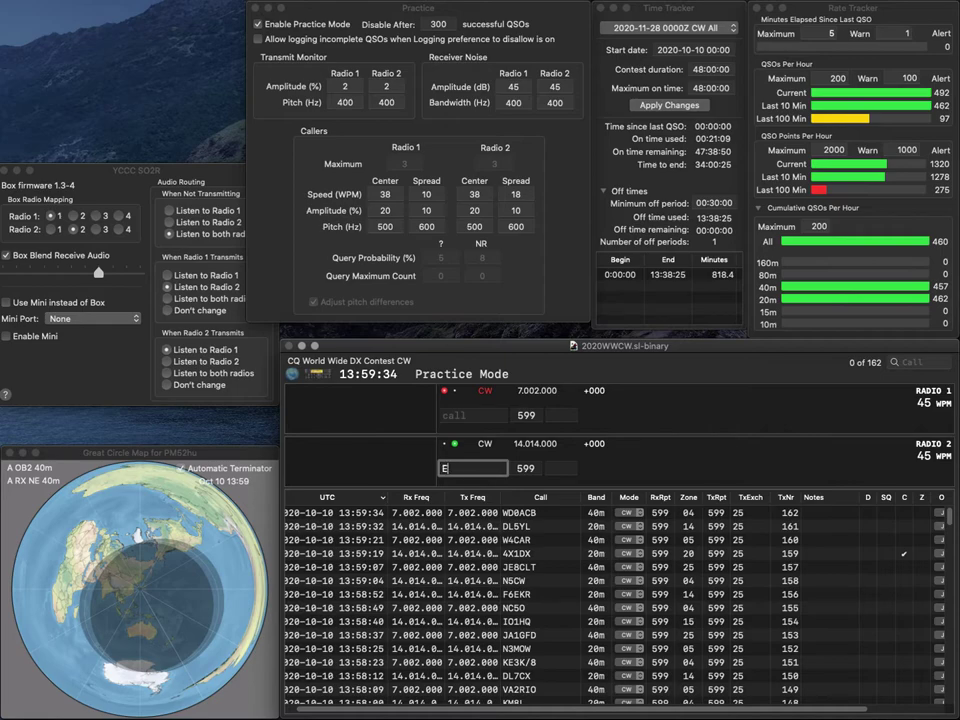
pyautogui.write('A1IY')
pyautogui.press('BackSpace')
pyautogui.write('K')
pyautogui.press('BackSpace')
pyautogui.write('YK')
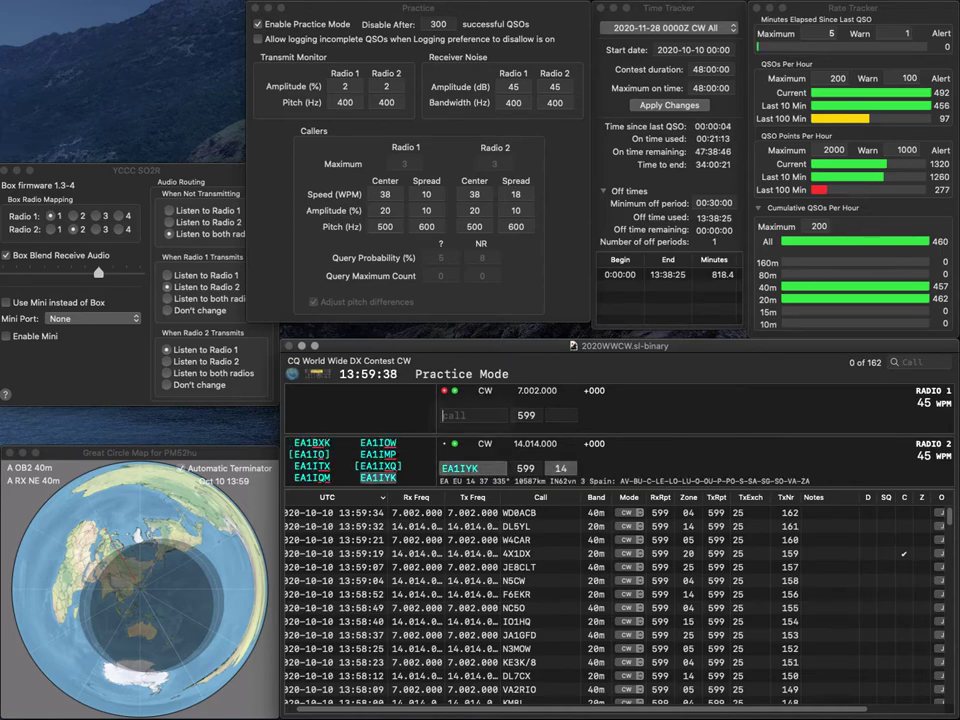
pyautogui.press('Return')
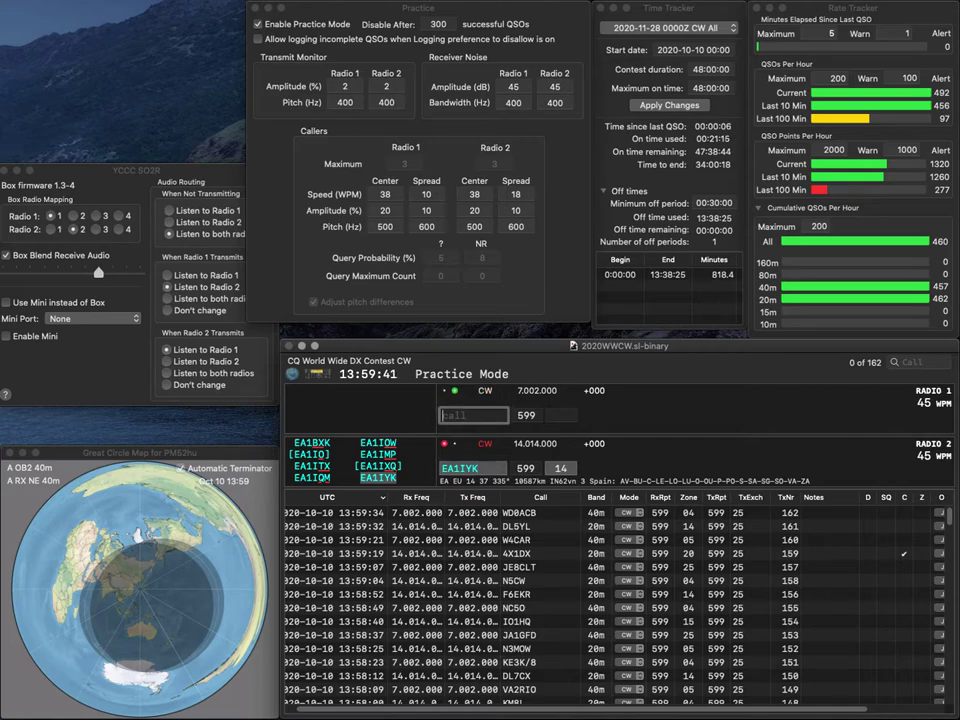
pyautogui.write('3WJN')
pyautogui.press('Home')
pyautogui.write('JG')
pyautogui.press('Return')
pyautogui.press('Tab')
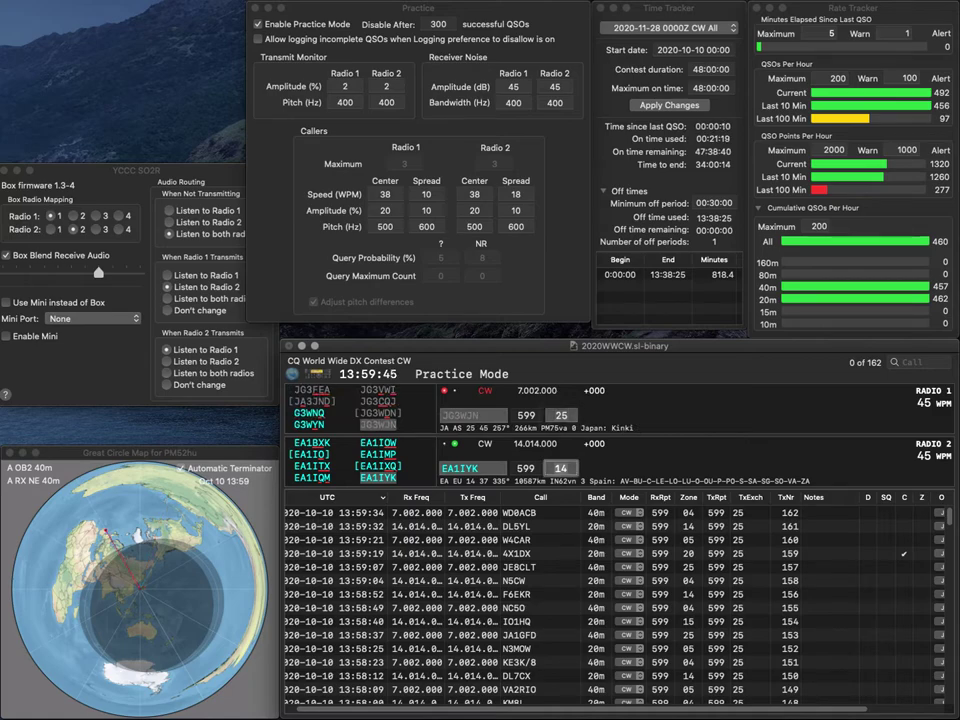
pyautogui.press('Return')
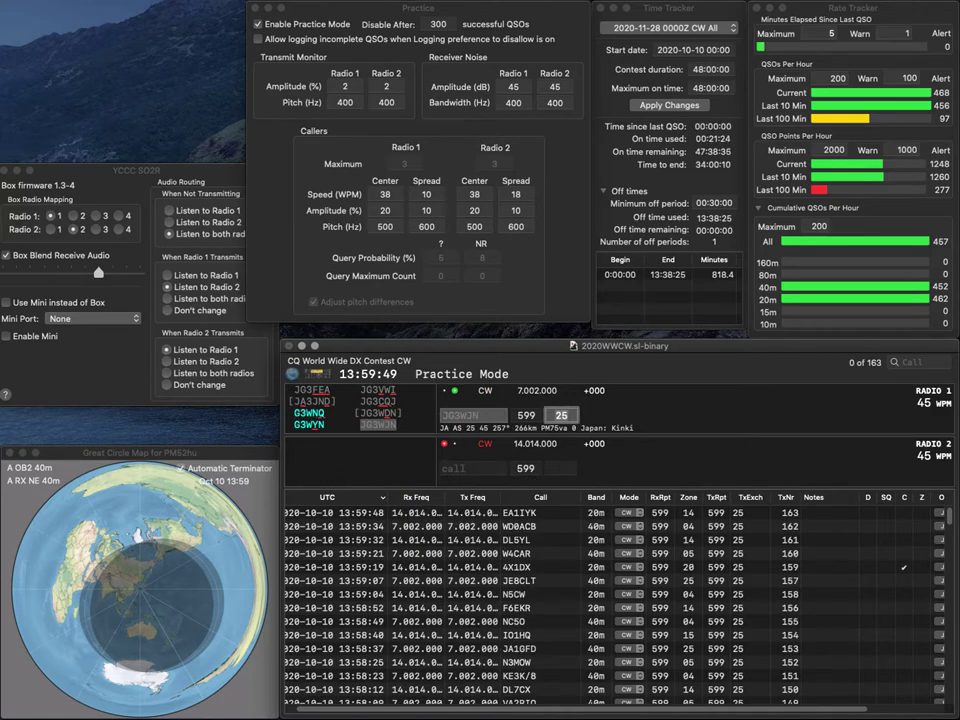
pyautogui.press('Return')
pyautogui.write('NF8O')
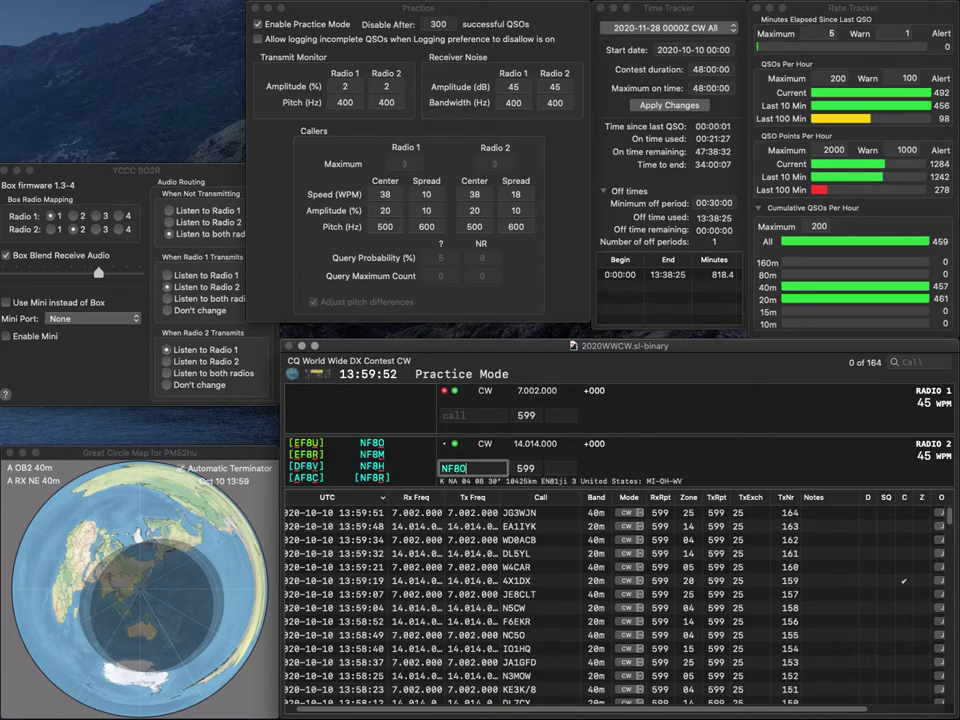
pyautogui.press('Return')
pyautogui.write('KT3')
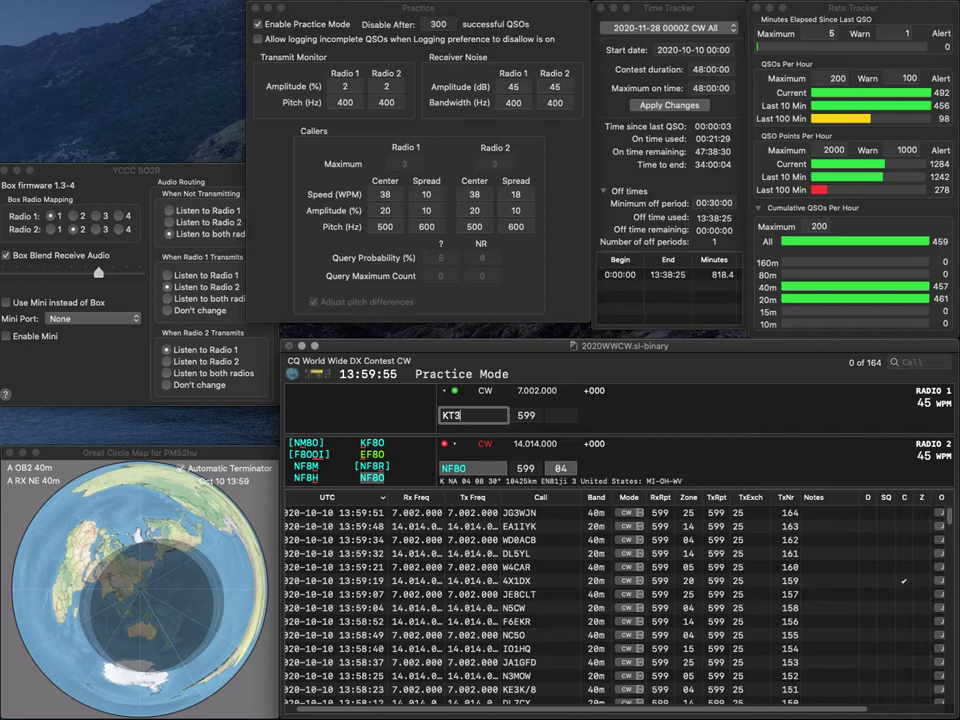
pyautogui.write('TT')
pyautogui.press('Return')
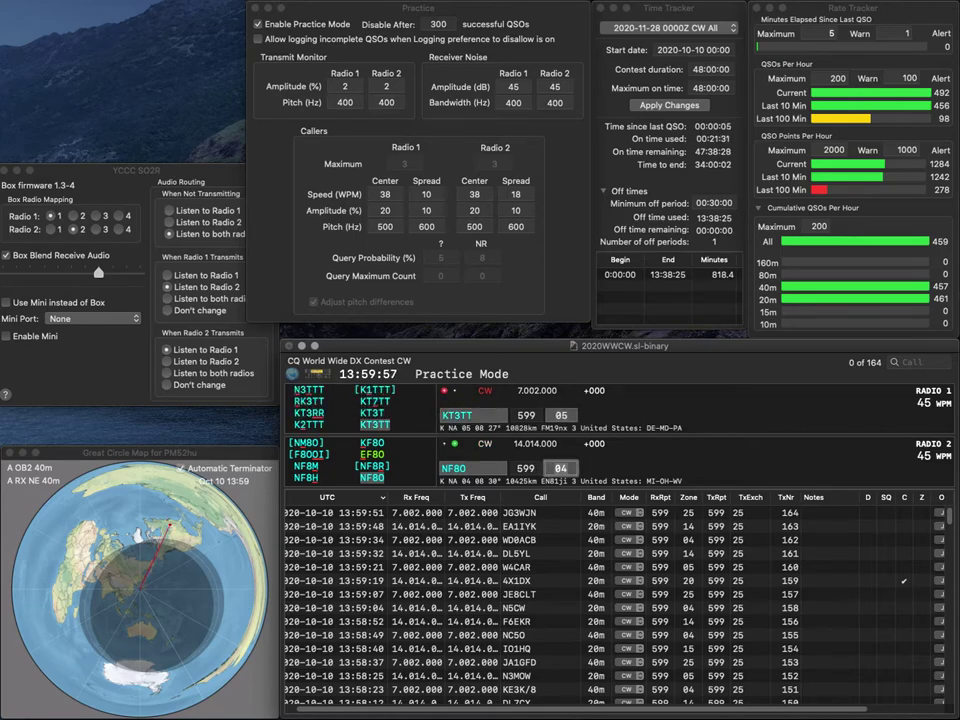
pyautogui.press('Return')
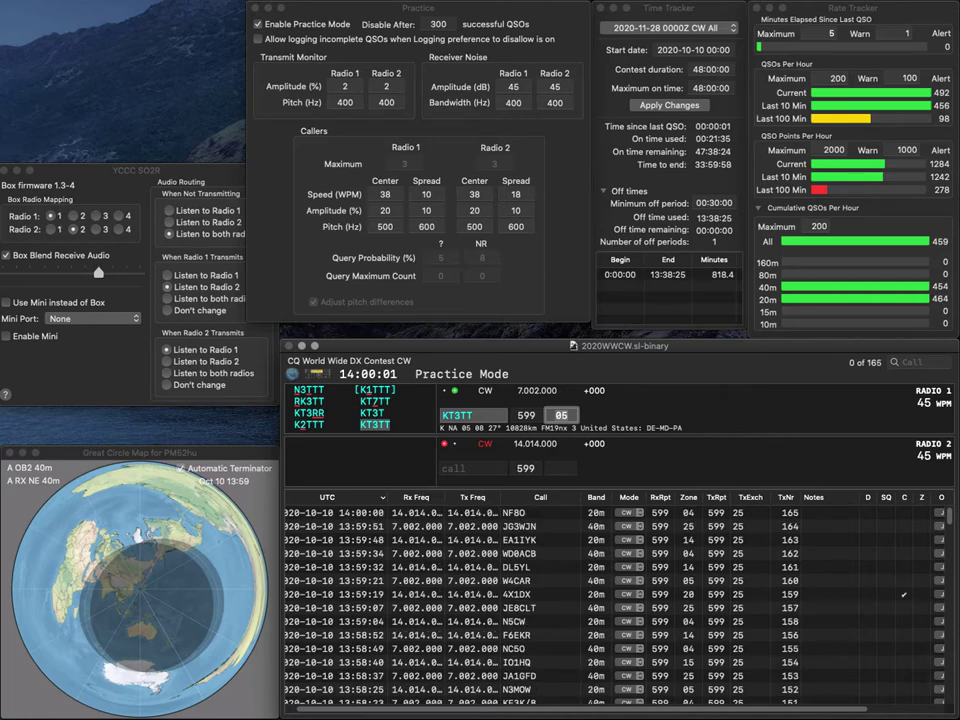
pyautogui.press('Return')
# Answer UA9JBV on Radio 2 and KE0YI on Radio 1 with the exchange, and log both contacts
pyautogui.write('UA9JBV')
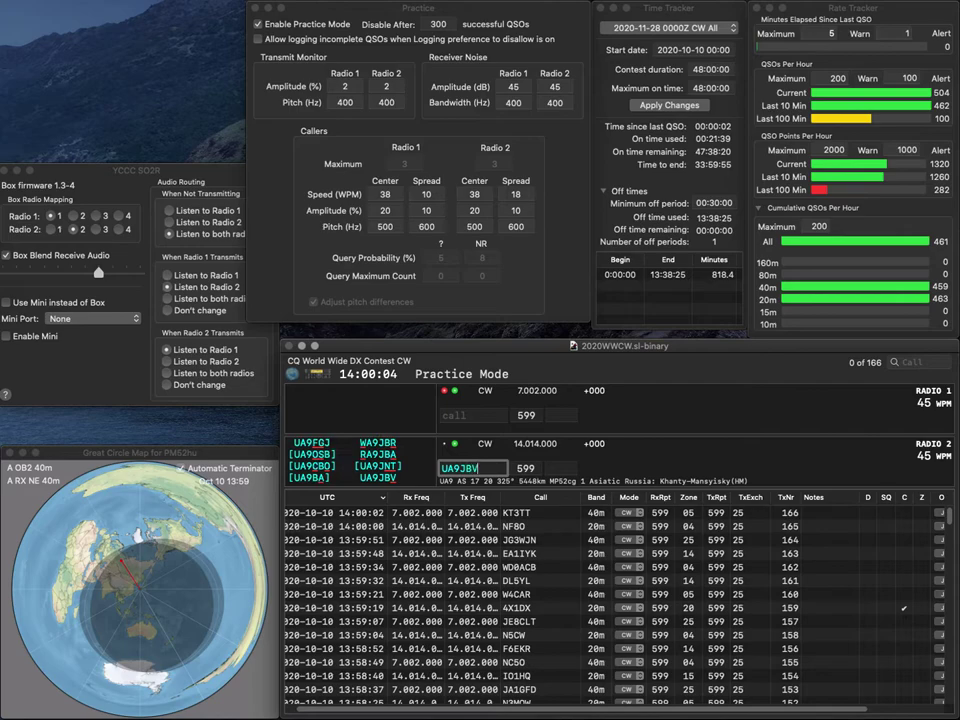
pyautogui.press('Return')
pyautogui.write('0YI')
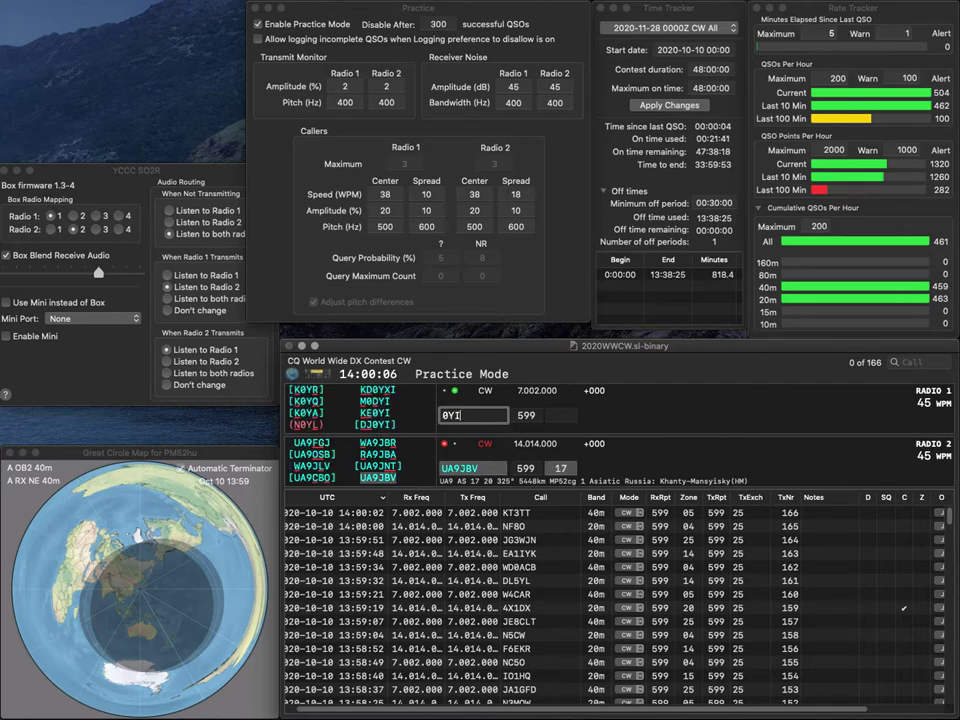
pyautogui.press('Home')
pyautogui.write('KE')
pyautogui.press('Return')
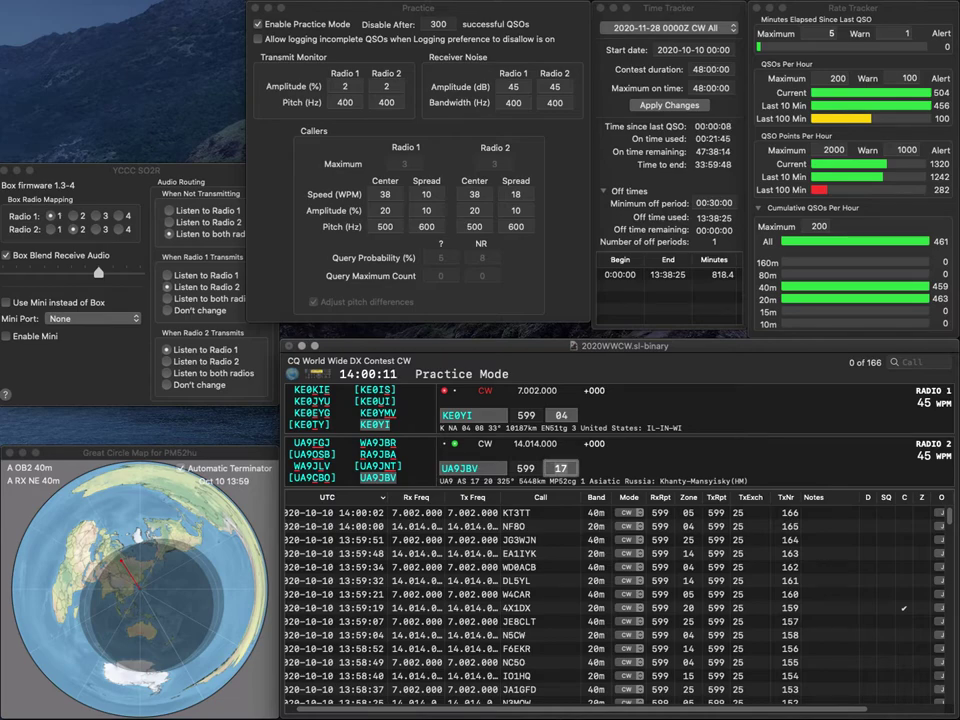
pyautogui.press('Return')
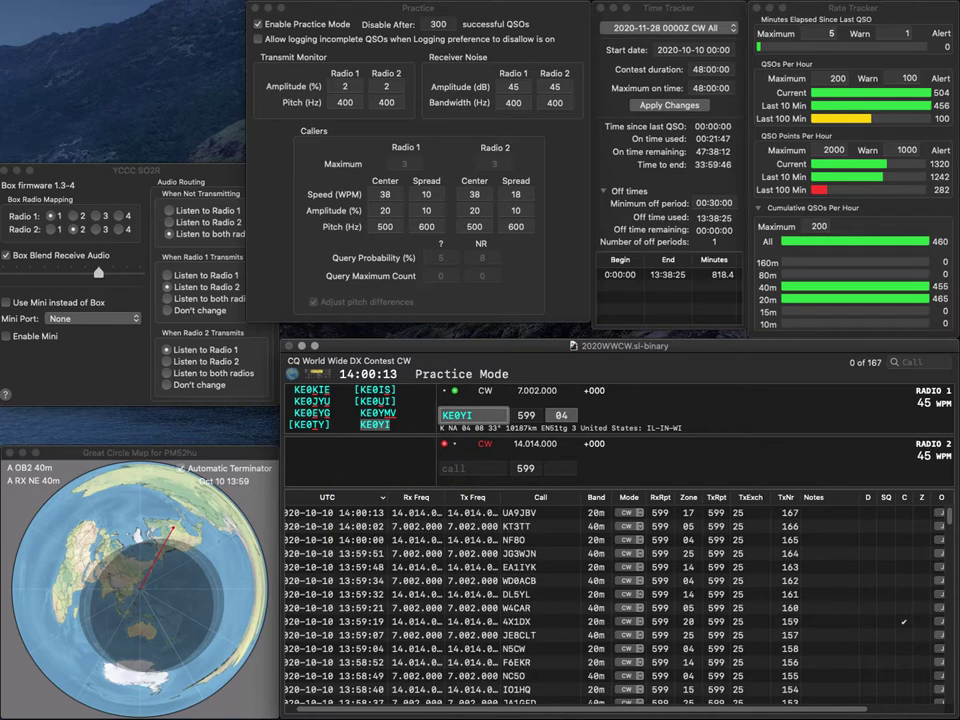
pyautogui.press('Return')
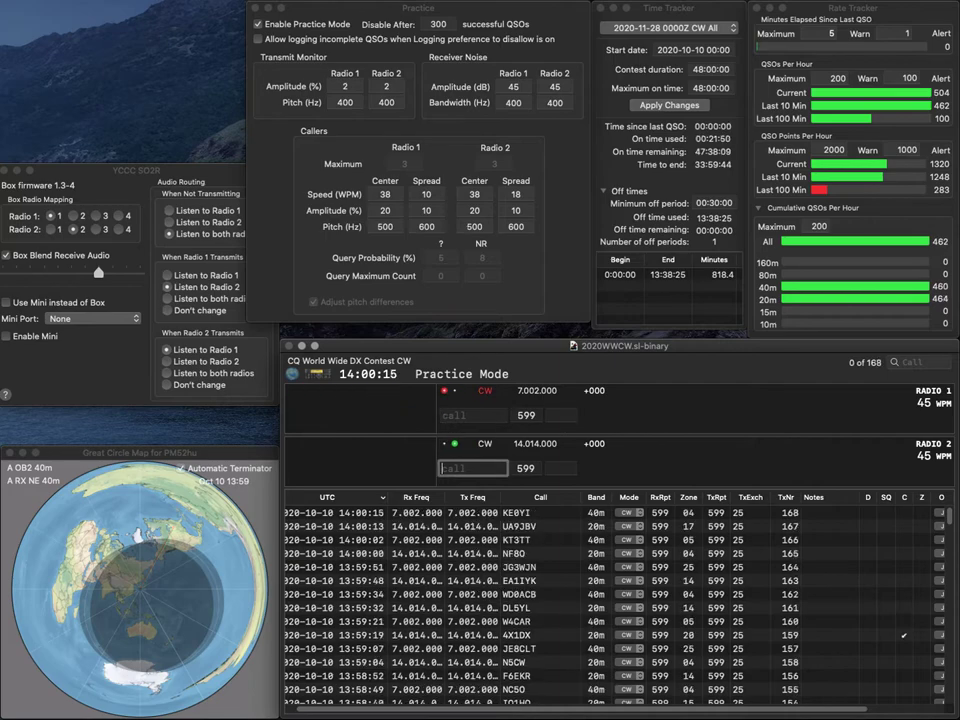
# Answer DG9SEH on Radio 2 and E77G on Radio 1 with the exchange, and log both contacts
pyautogui.write('DG9SEH')
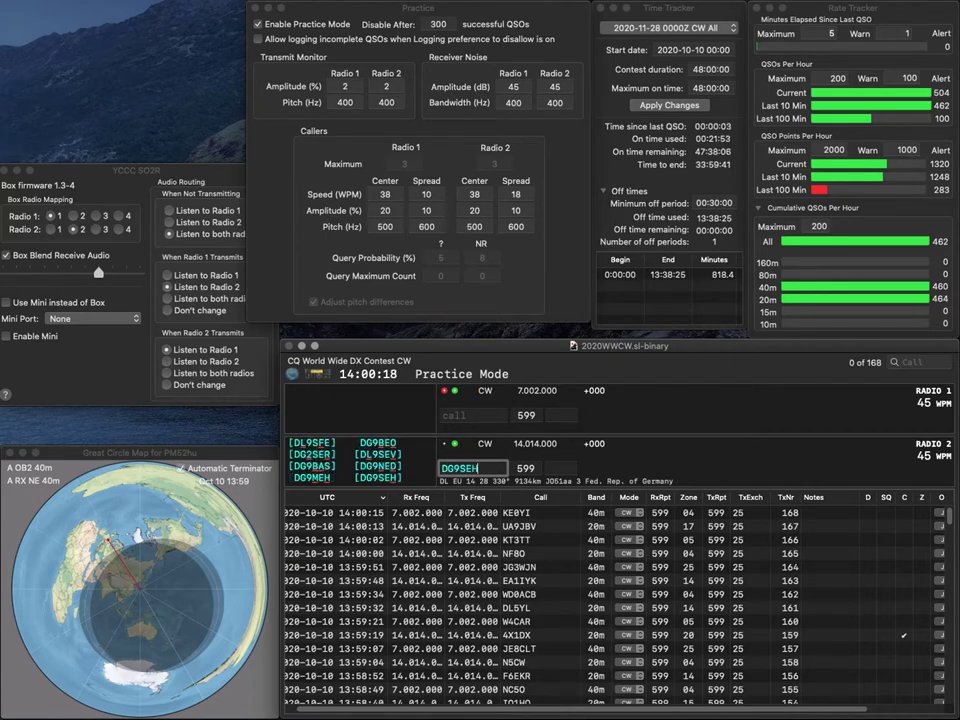
pyautogui.press('Return')
pyautogui.write('E77G')
pyautogui.press('Return')
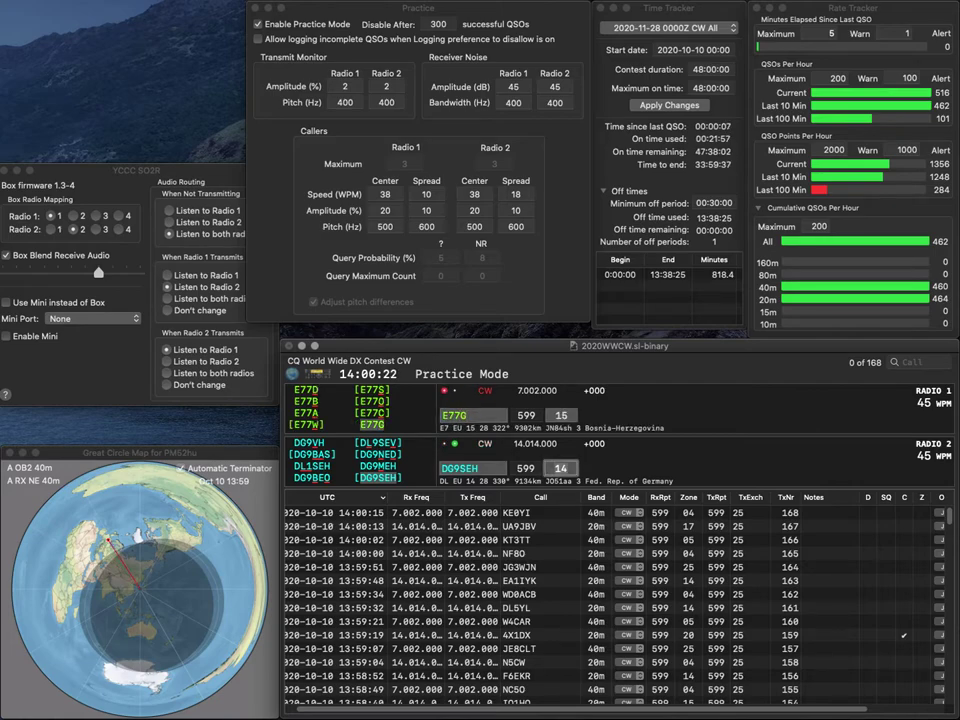
pyautogui.press('Return')
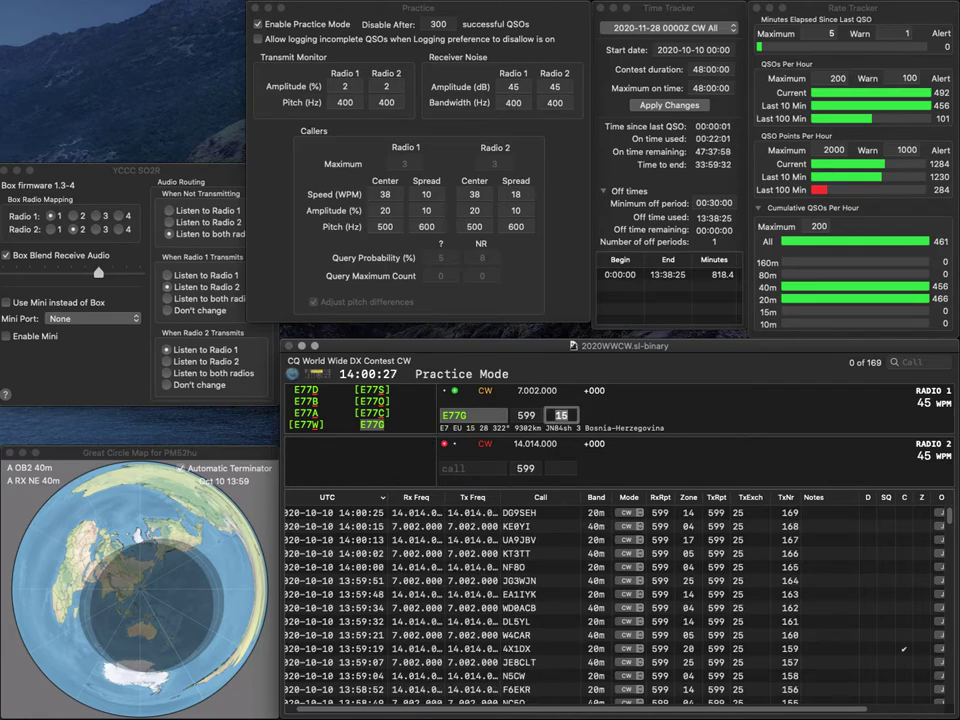
pyautogui.press('Return')
pyautogui.write('K7BVT')
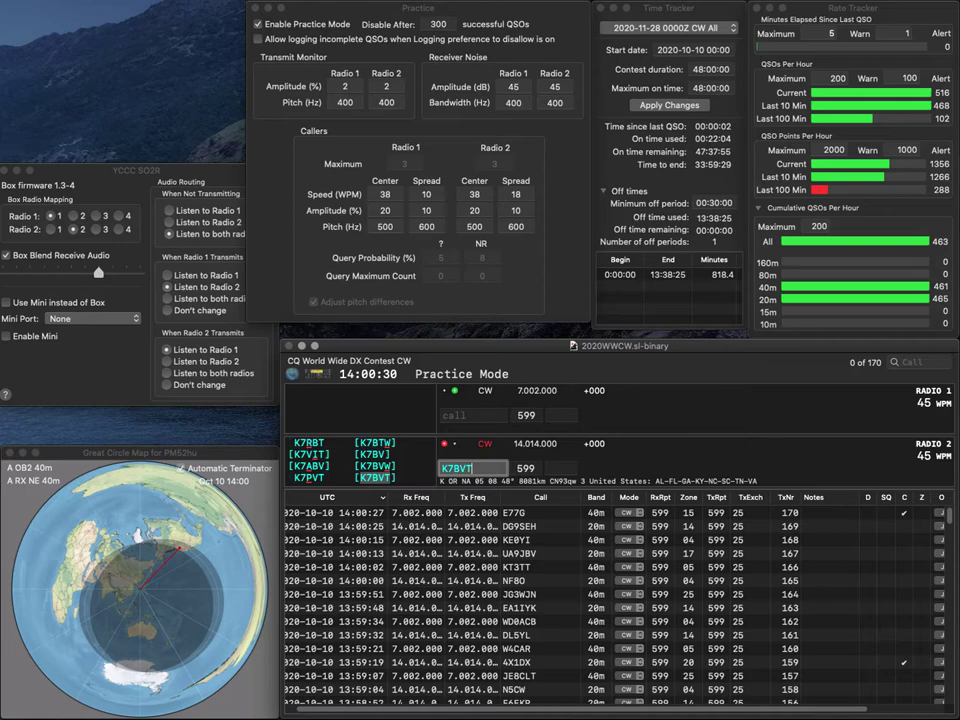
pyautogui.press('Return')
pyautogui.write('IZ')
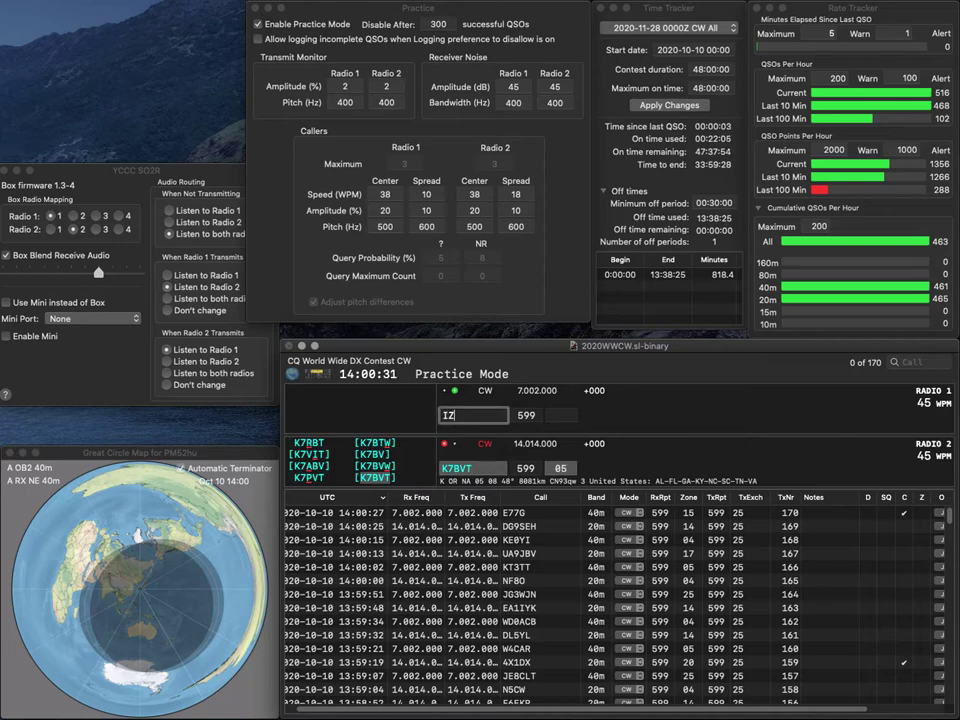
pyautogui.write('2BVC')
pyautogui.press('Return')
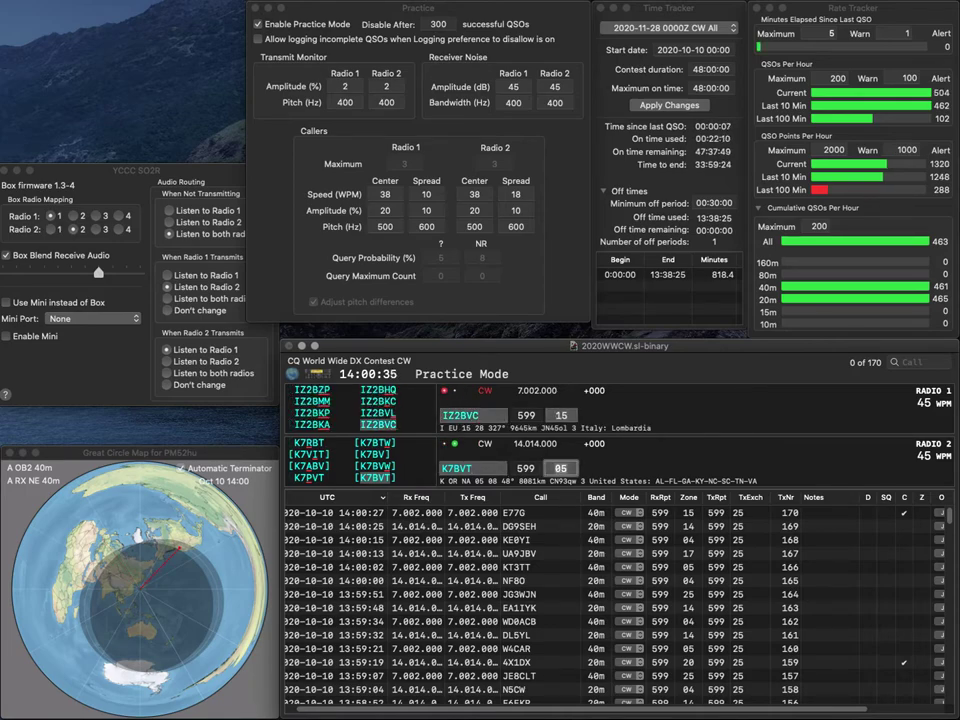
pyautogui.press('Return')
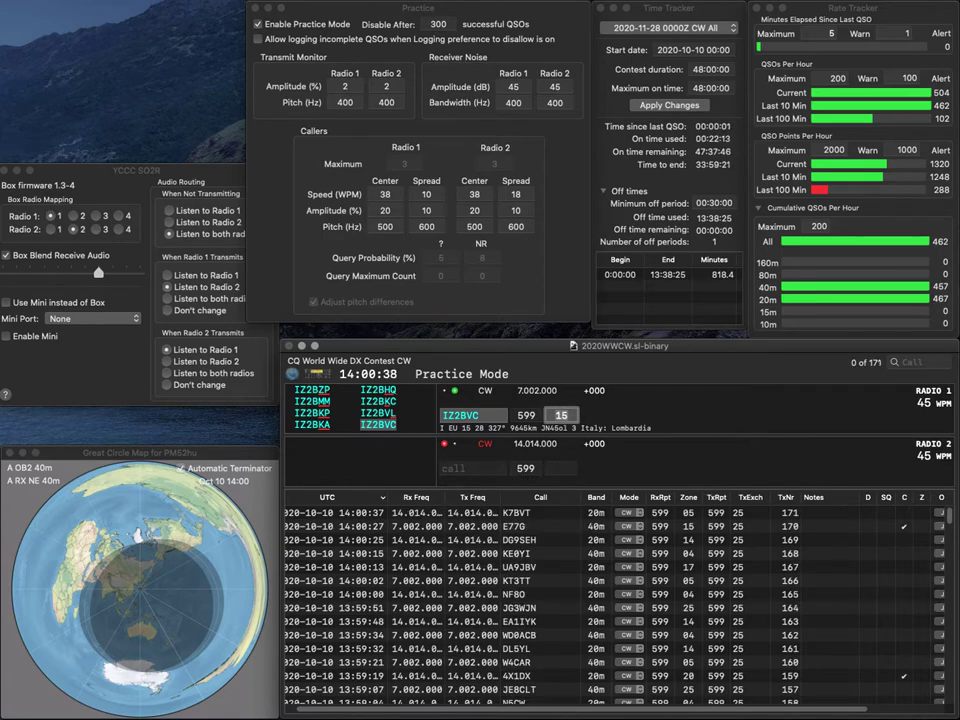
pyautogui.press('Return')
# Answer WF2W on Radio 2 and CX1CW on Radio 1 with the exchange, and log both contacts
pyautogui.write('WF2W')
pyautogui.press('Return')
pyautogui.write('C1CW')
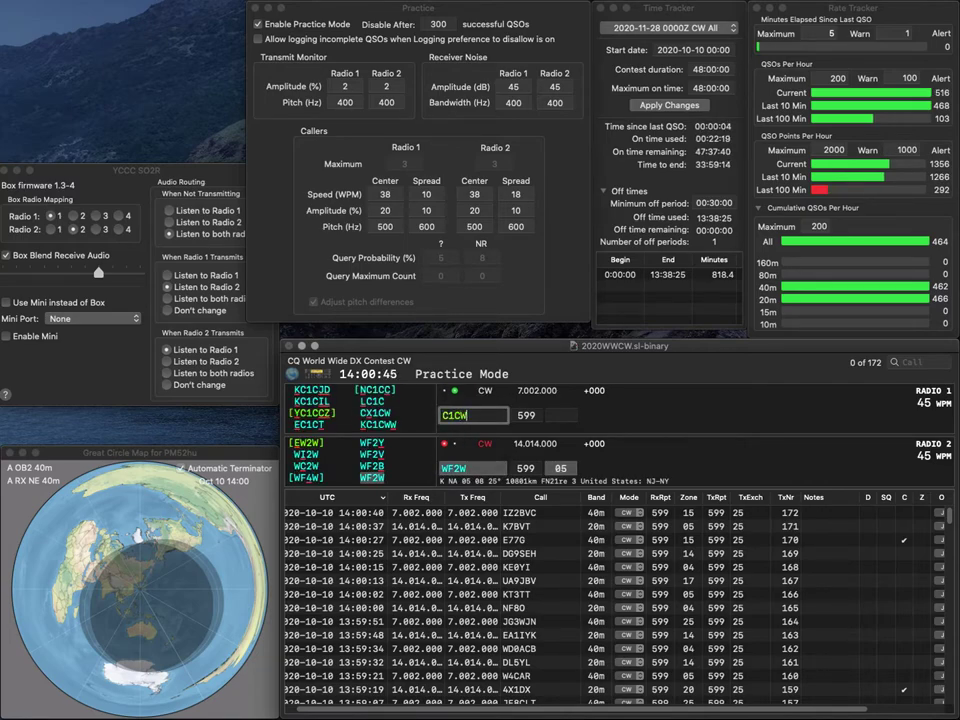
pyautogui.write('X')
pyautogui.press('Return')
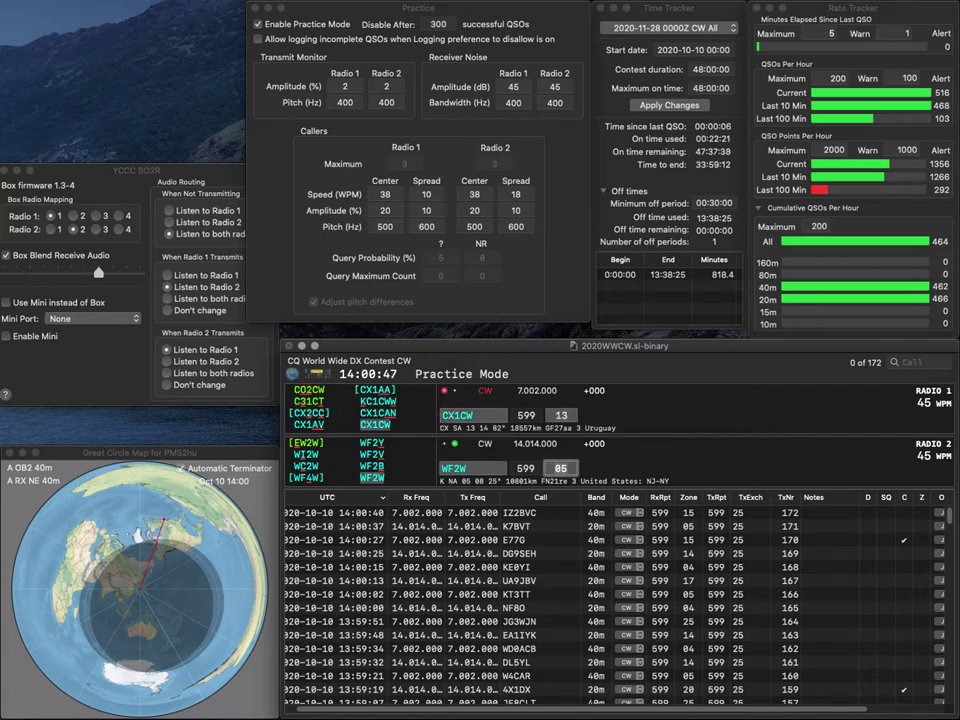
pyautogui.press('Return')
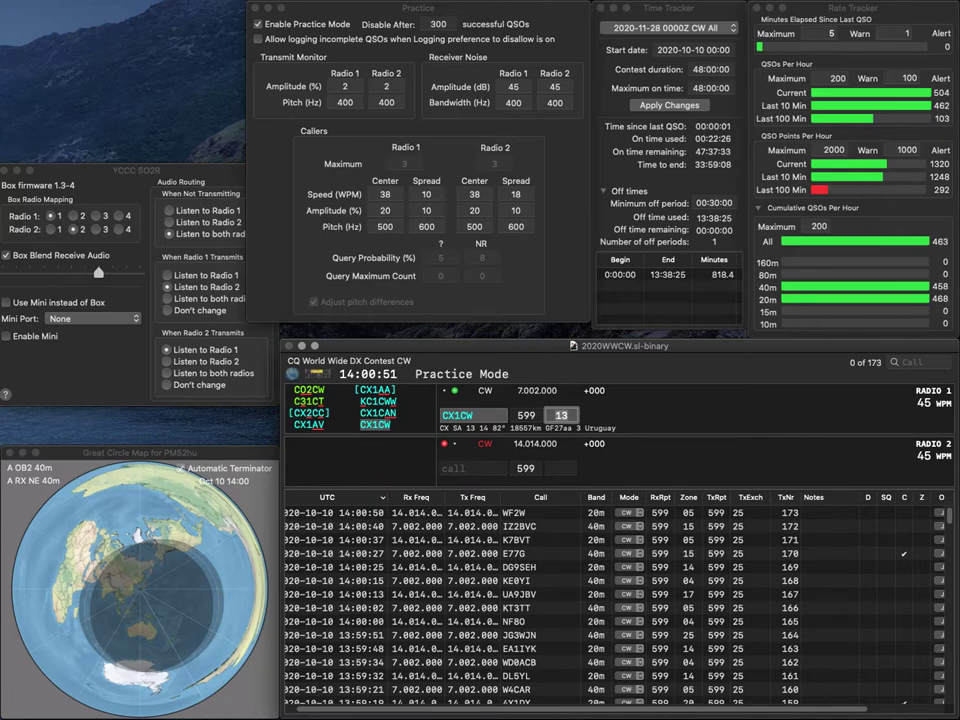
pyautogui.press('Return')
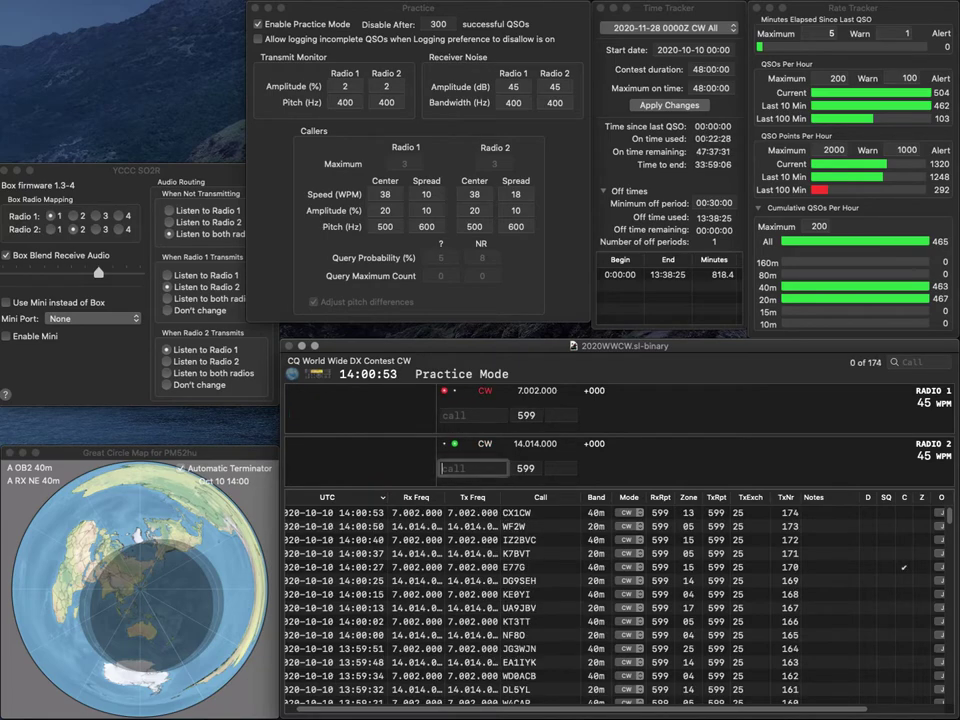
pyautogui.write('HI')
pyautogui.press('Return')
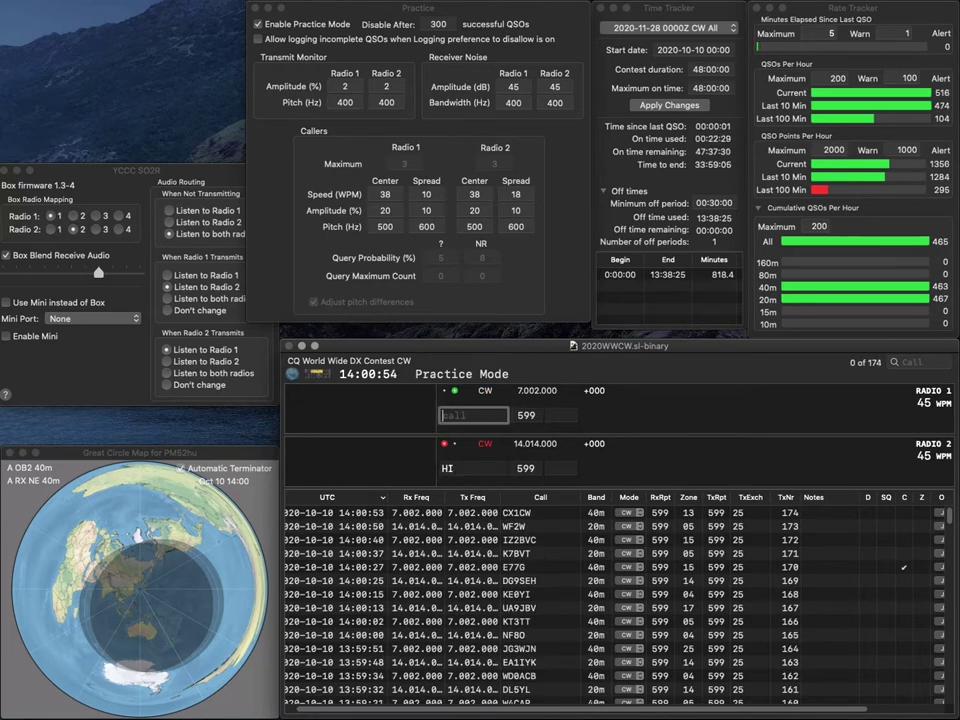
pyautogui.write('R9AY')
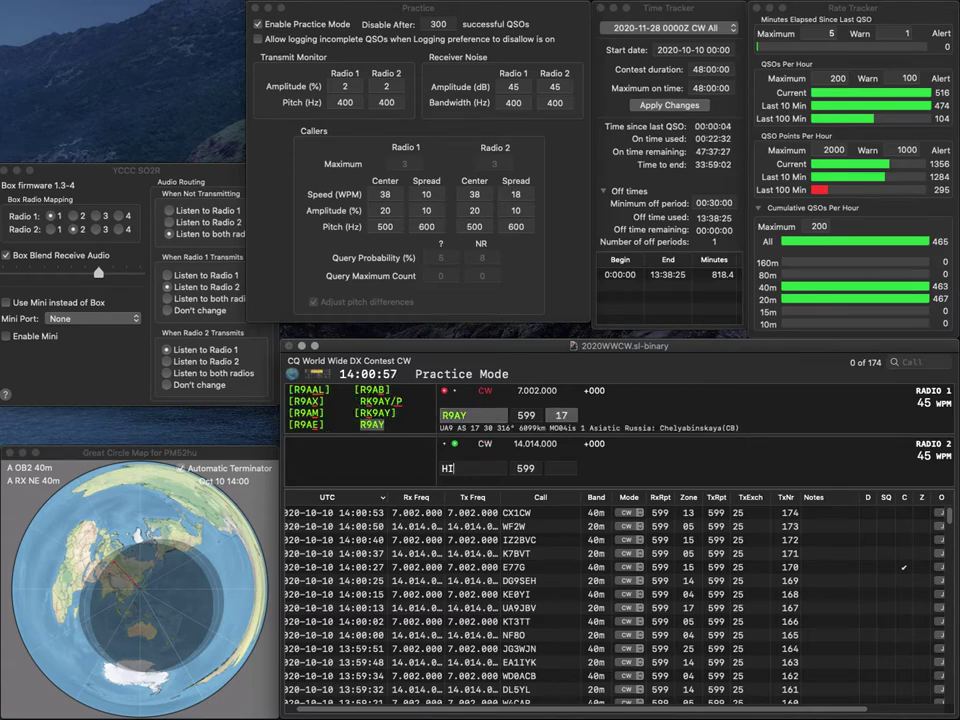
pyautogui.press('Return')
pyautogui.press('BackSpace')
pyautogui.write('S0MYW')
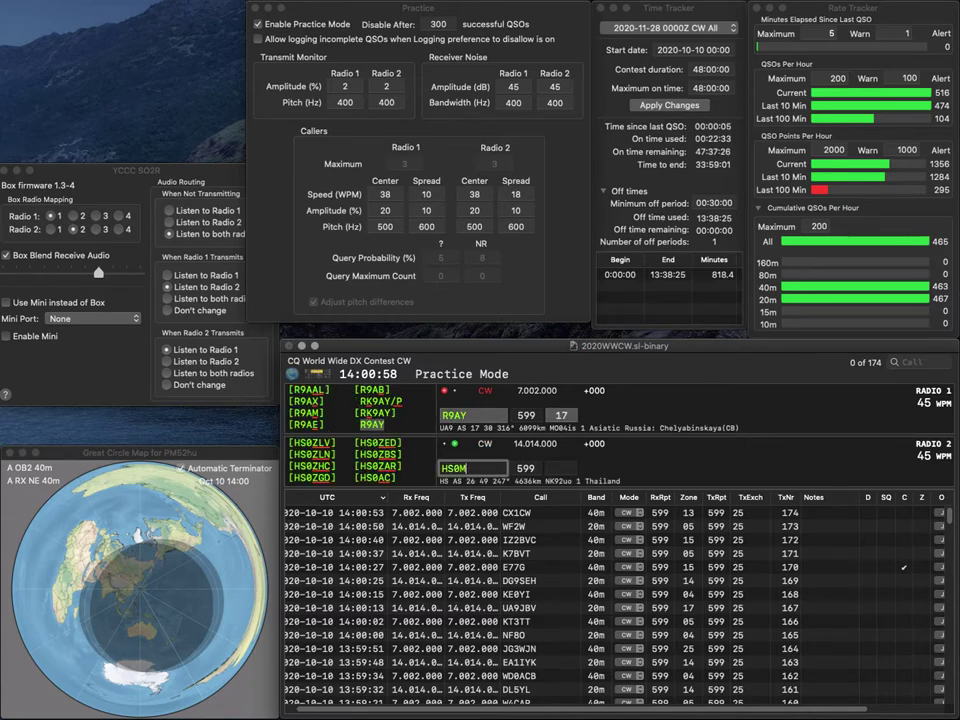
pyautogui.press('Return')
pyautogui.press('space')
pyautogui.press('Return')
pyautogui.press('Left')
pyautogui.press('Left')
pyautogui.press('Left')
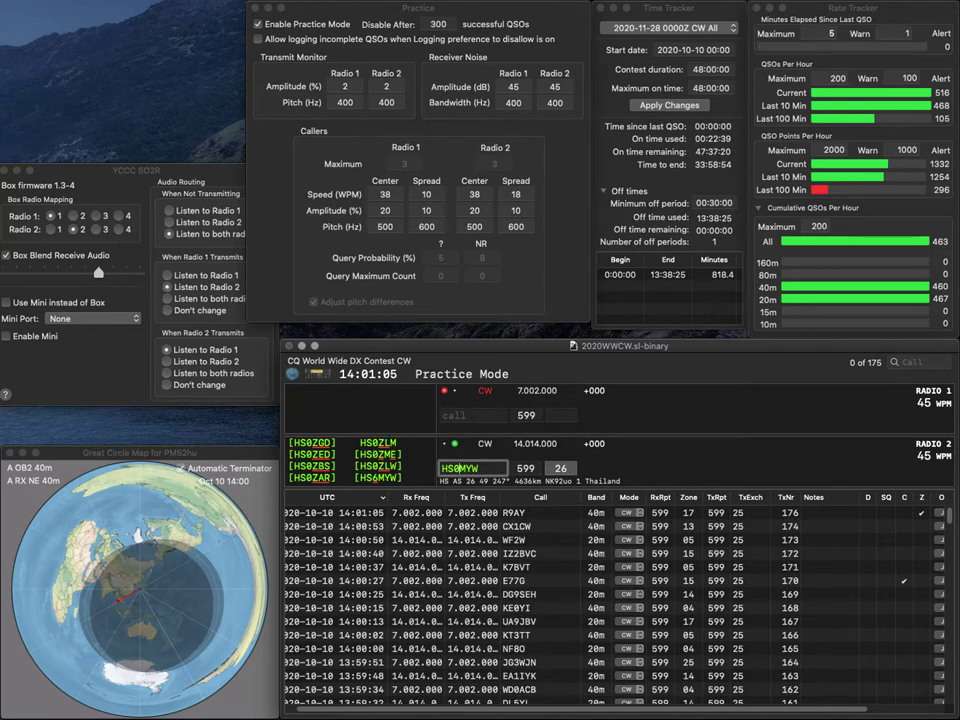
pyautogui.press('BackSpace')
pyautogui.write('6')
pyautogui.press('Return')
pyautogui.press('Return')
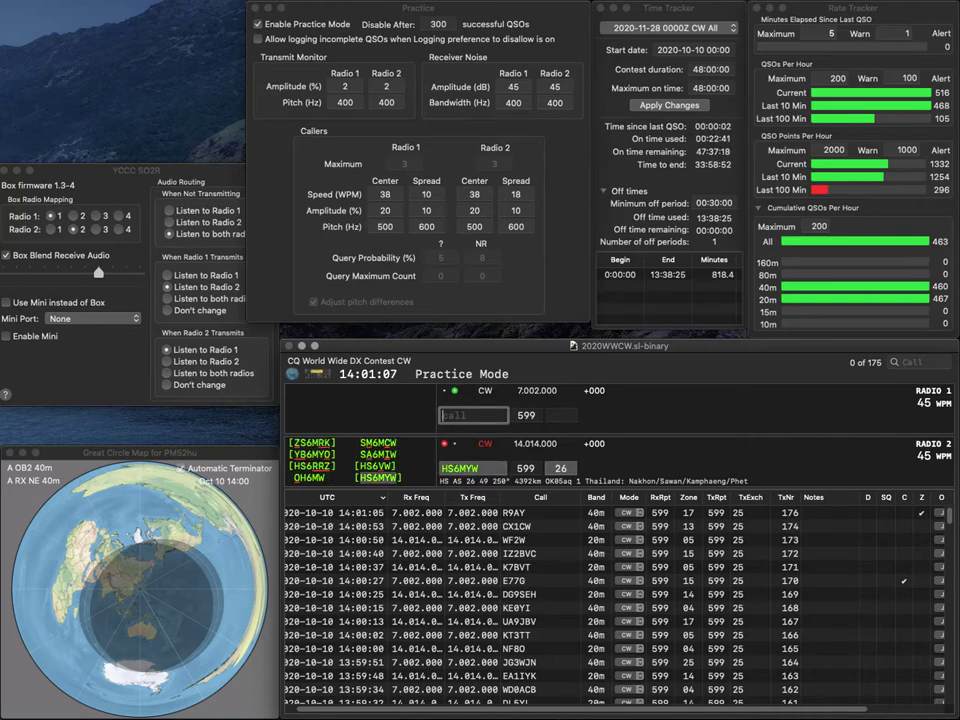
# Answer W8UE on Radio 1 with the exchange, and log HS6MYW on Radio 2 and W8UE on Radio 1
pyautogui.write('W8UE')
pyautogui.press('Return')
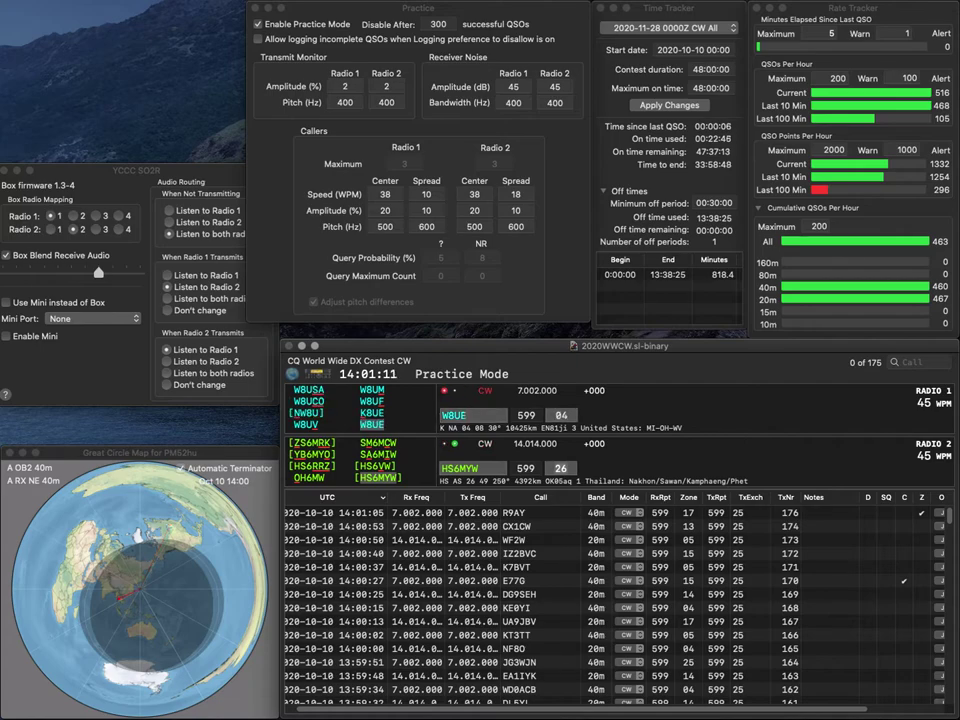
pyautogui.press('Return')
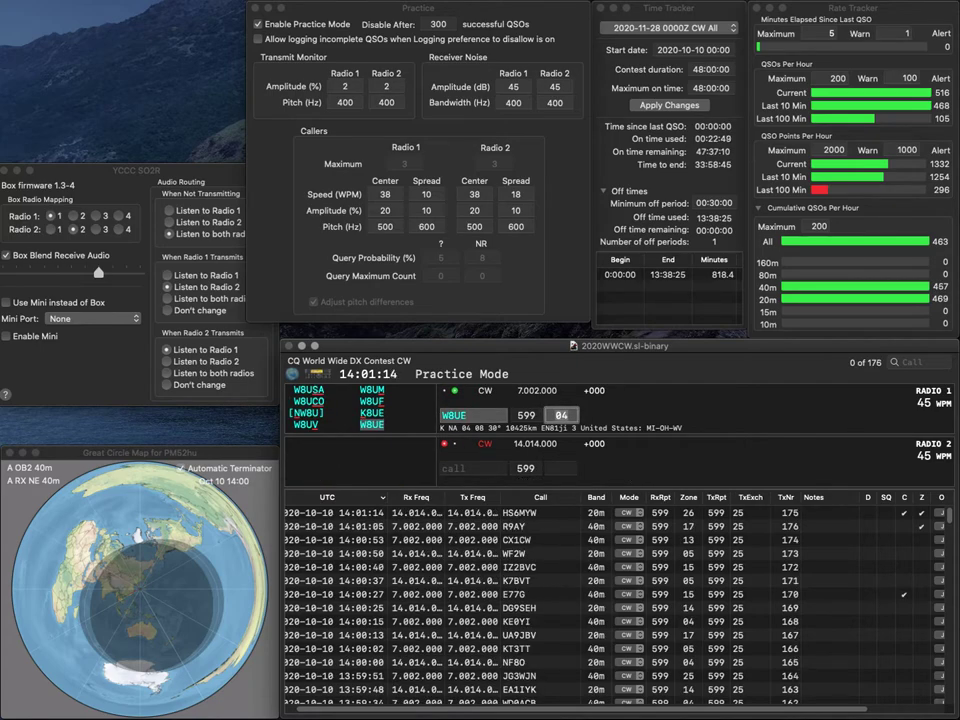
pyautogui.press('Return')
# Answer OK1DXK on Radio 2 and log the contact, sending the partial call 7OA on Radio 1 in between
pyautogui.write('OK1DX')
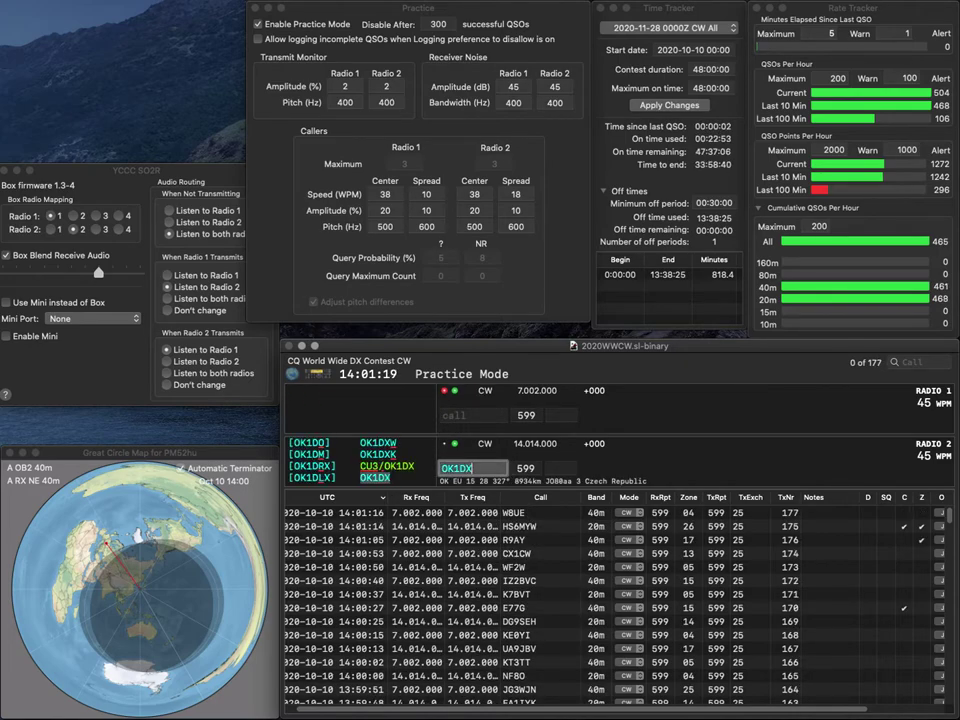
pyautogui.write('K')
pyautogui.press('Return')
pyautogui.write('70')
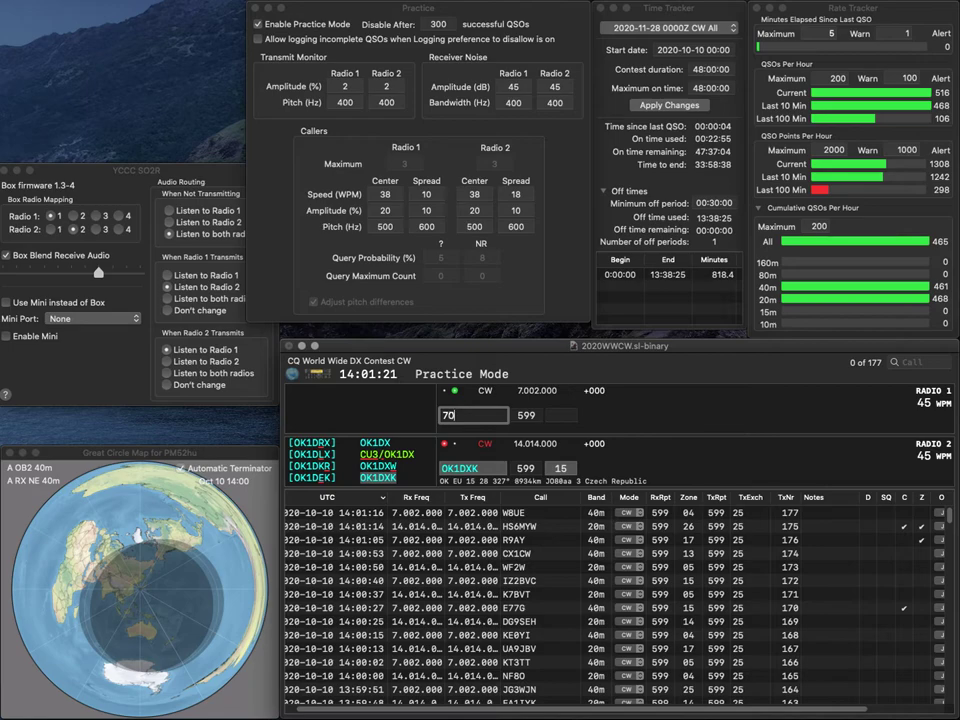
pyautogui.write('A')
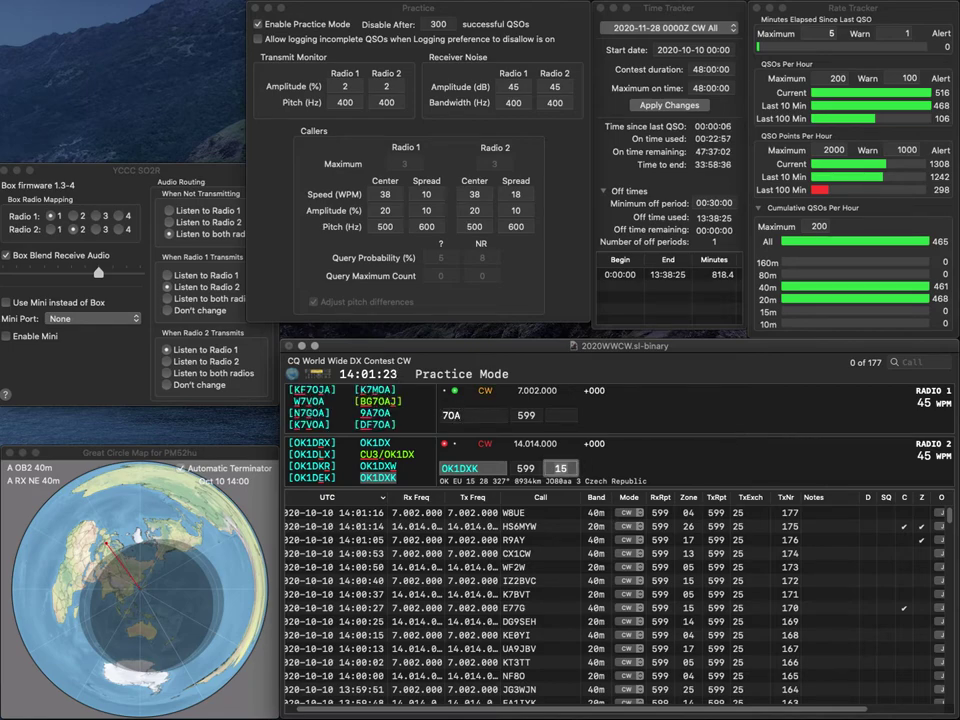
pyautogui.press('Return')
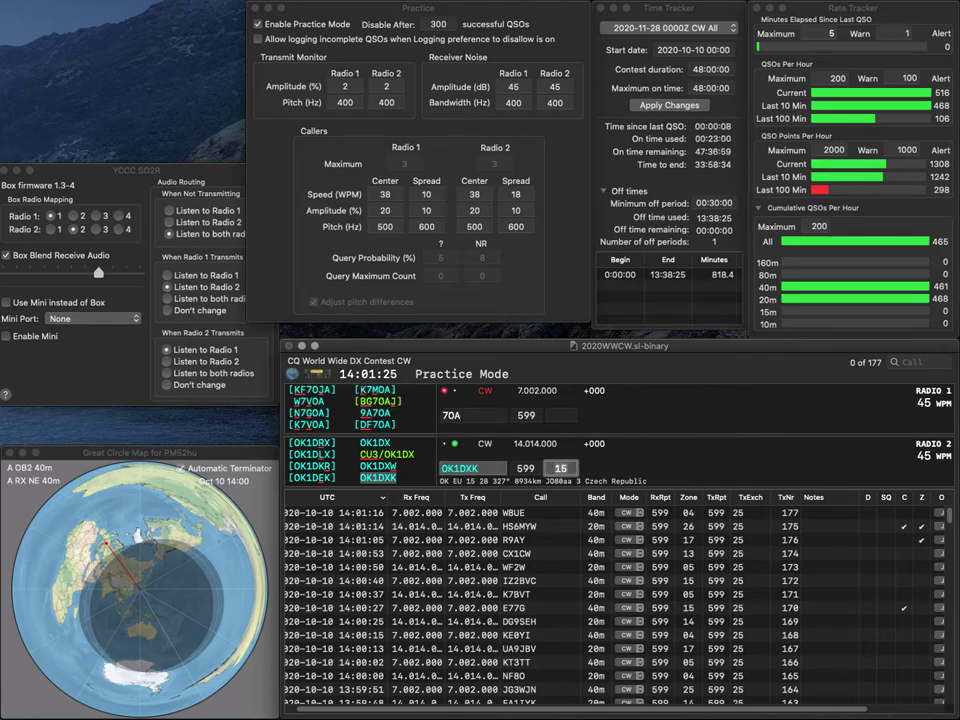
pyautogui.press('Return')
pyautogui.write('9A')
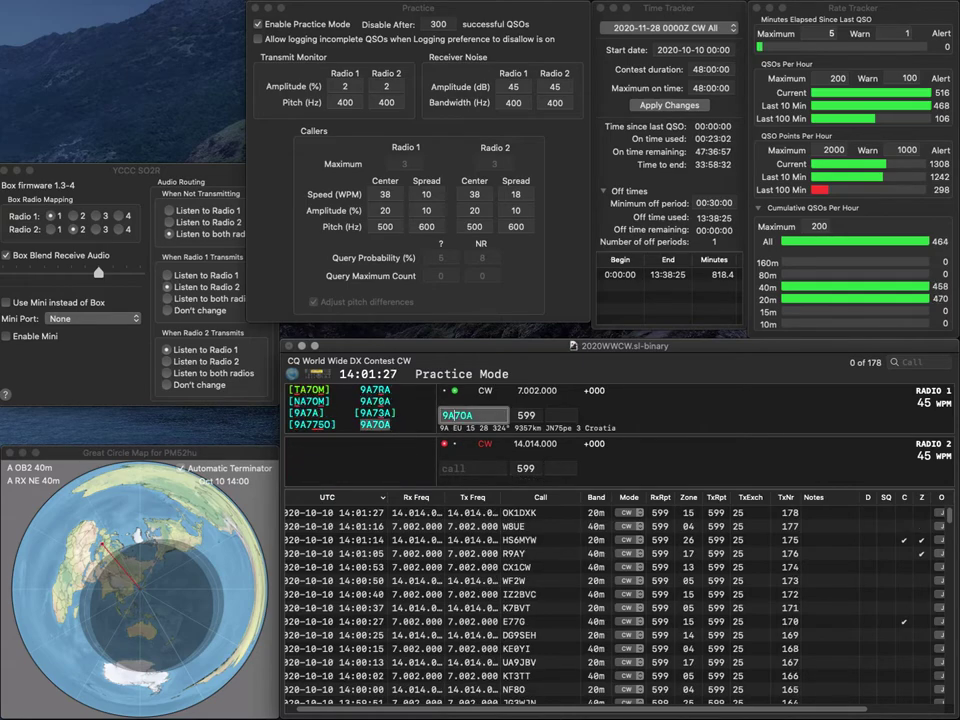
pyautogui.press('Return')
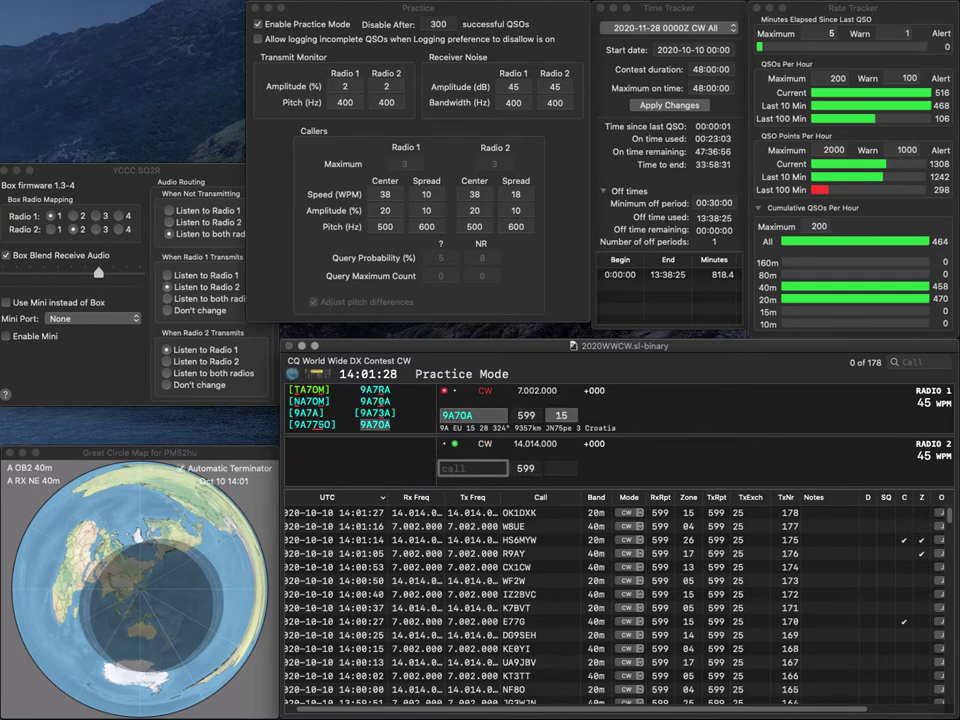
pyautogui.press('BackSpace')
pyautogui.write('M0BTZ')
pyautogui.press('Return')
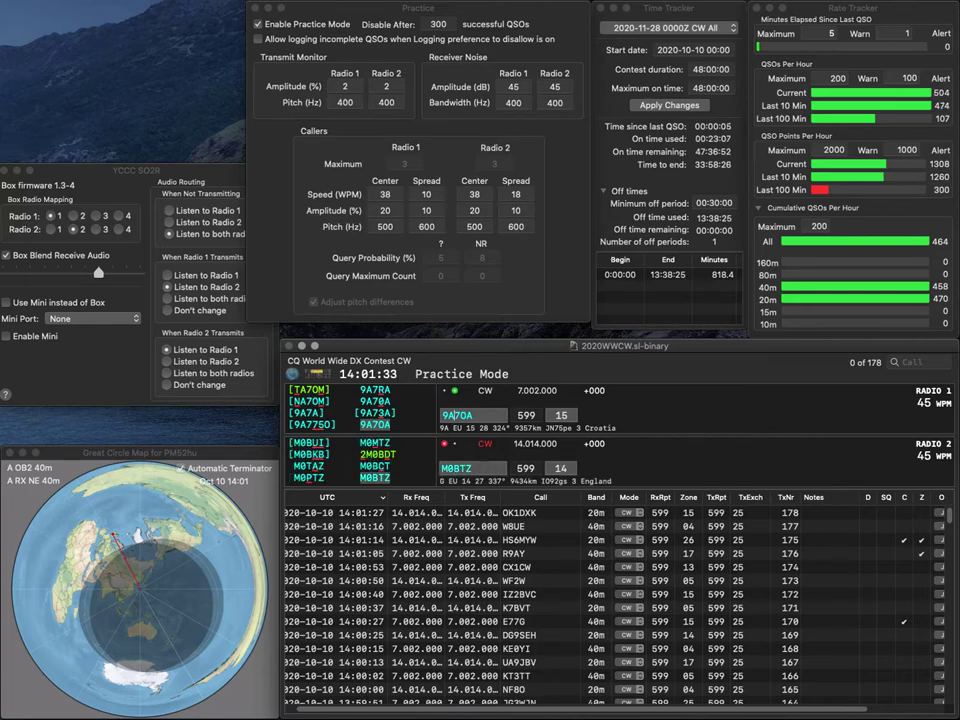
pyautogui.press('Tab')
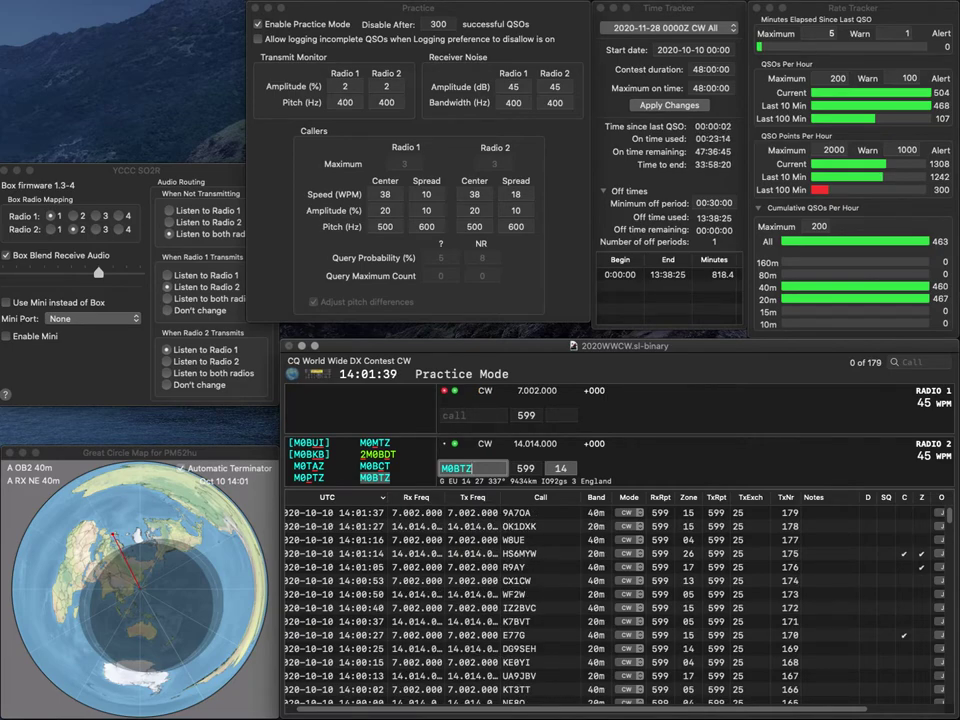
pyautogui.press('Return')
# Answer F5IYJ on Radio 1 and KR7LD on Radio 2 with the exchange, and log both contacts
pyautogui.write('F5IYJ')
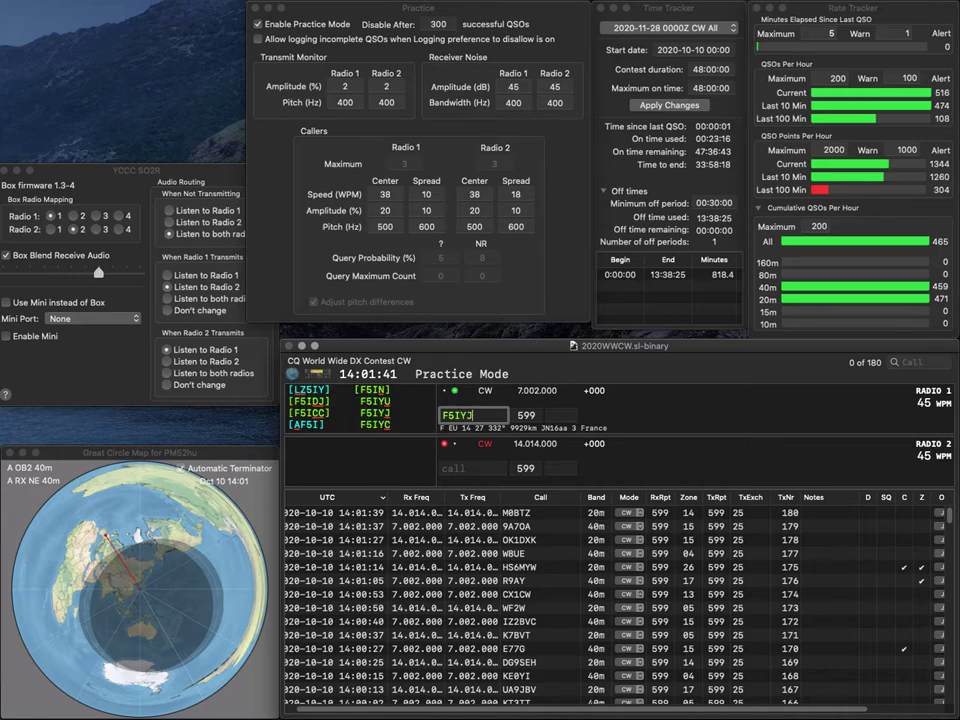
pyautogui.press('Return')
pyautogui.write('KR7LD')
pyautogui.press('Return')
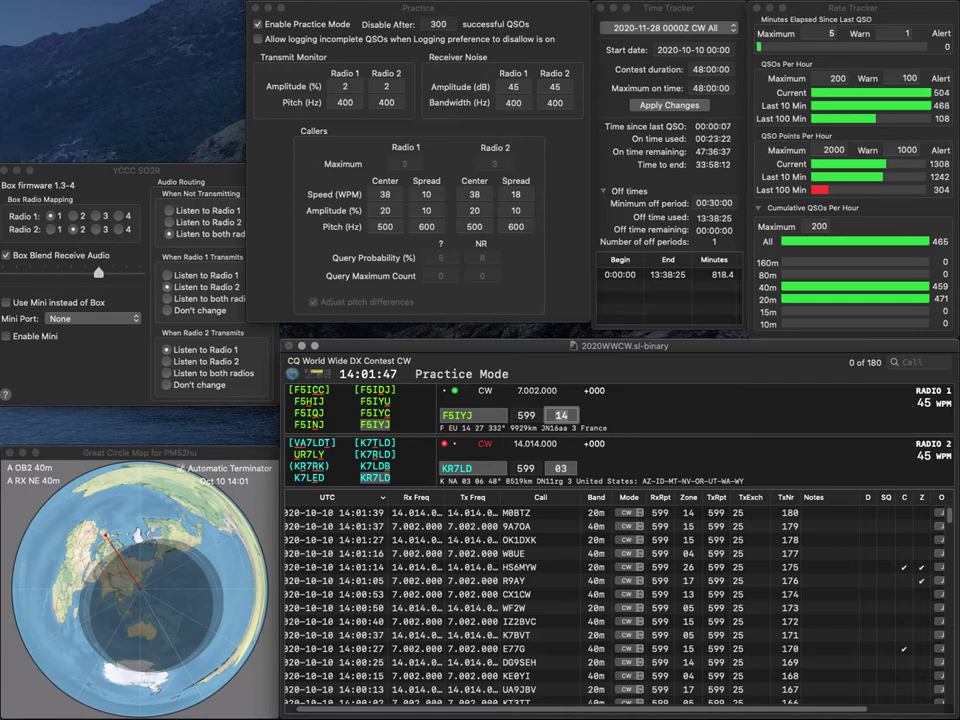
pyautogui.press('Return')
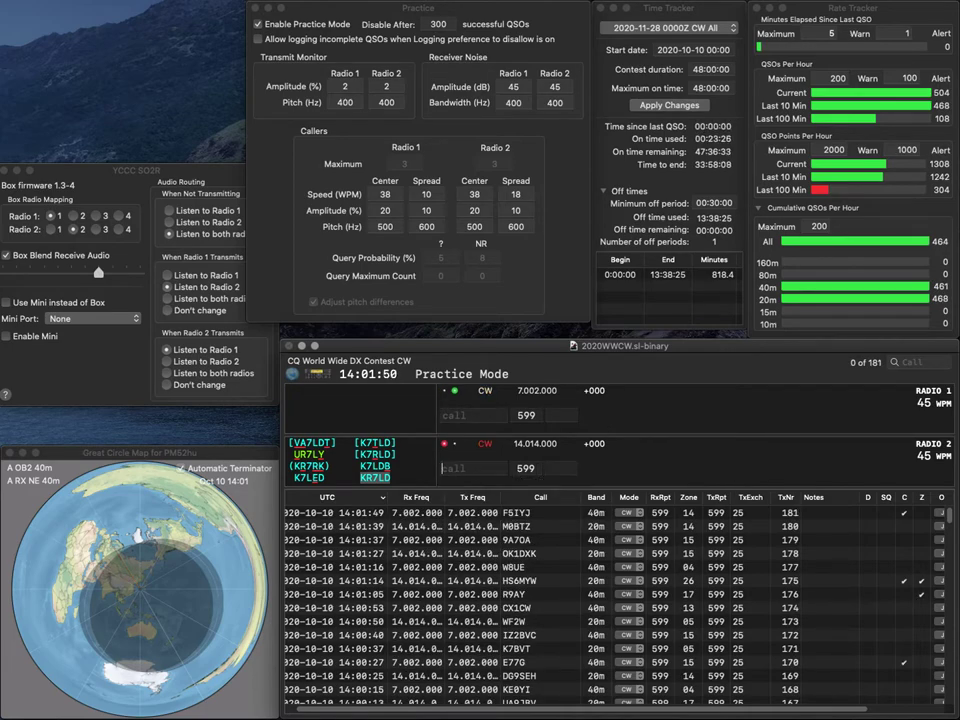
pyautogui.press('Return')
pyautogui.write('KI1G')
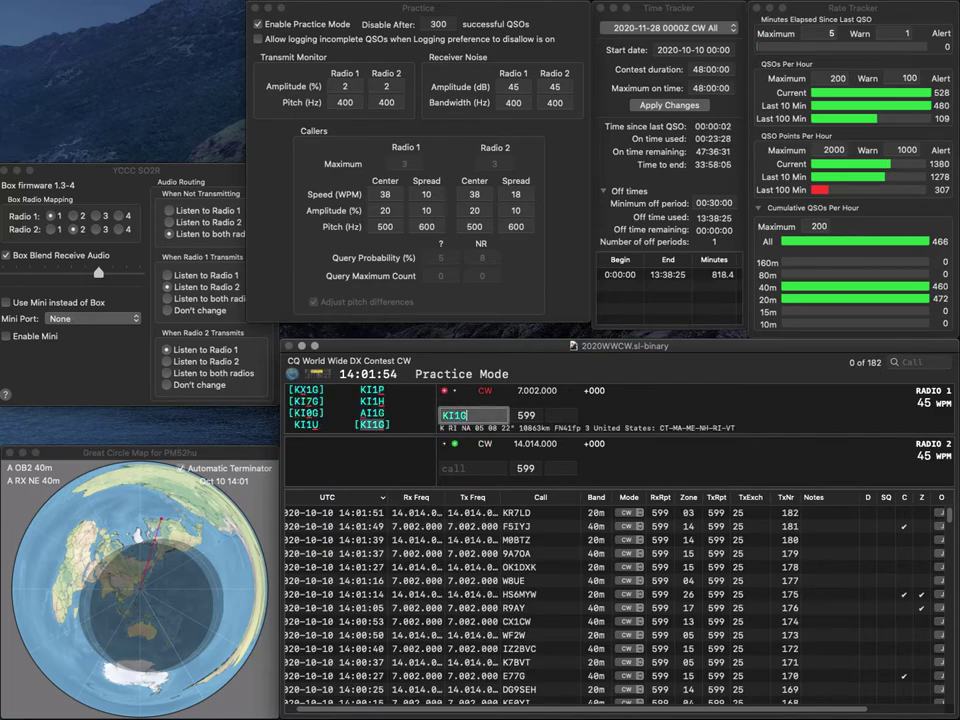
pyautogui.press('Return')
pyautogui.write('DK3')
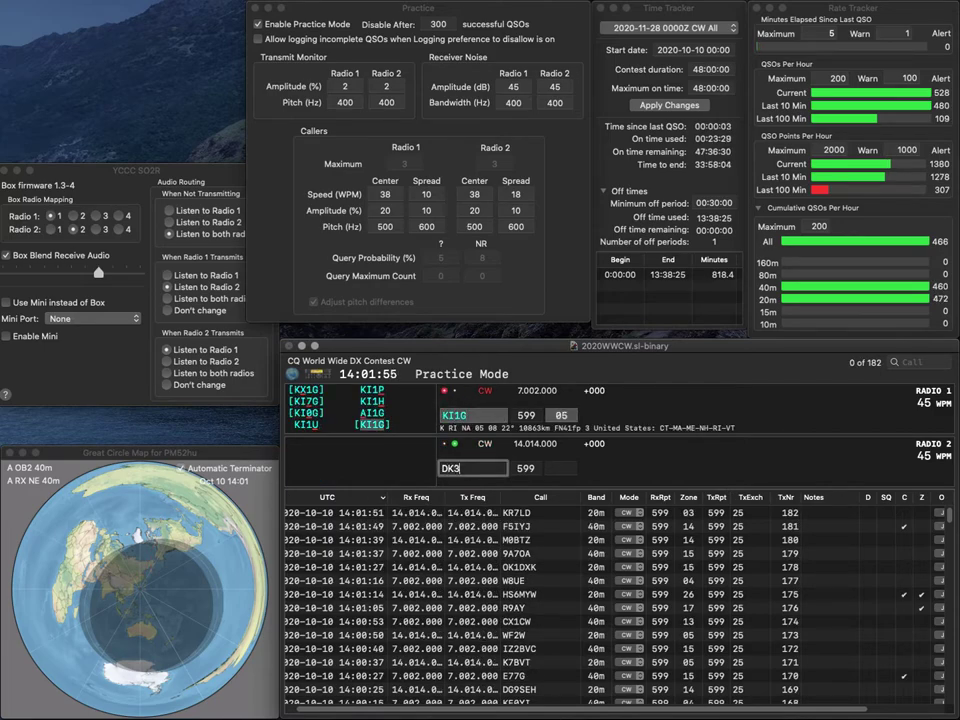
pyautogui.write('EE')
pyautogui.press('Return')
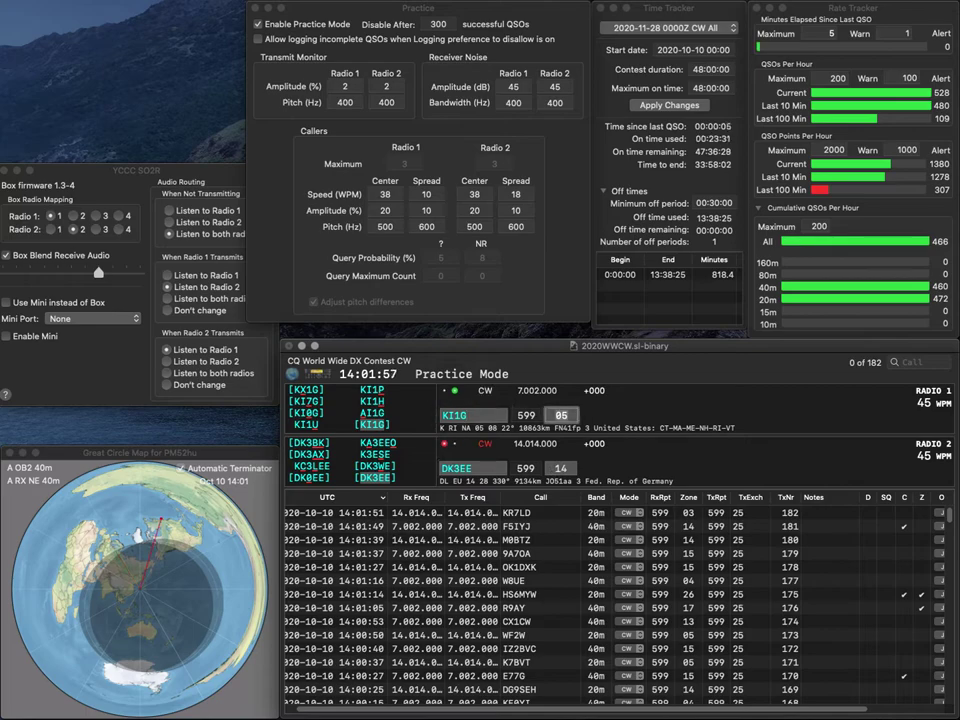
pyautogui.press('Tab')
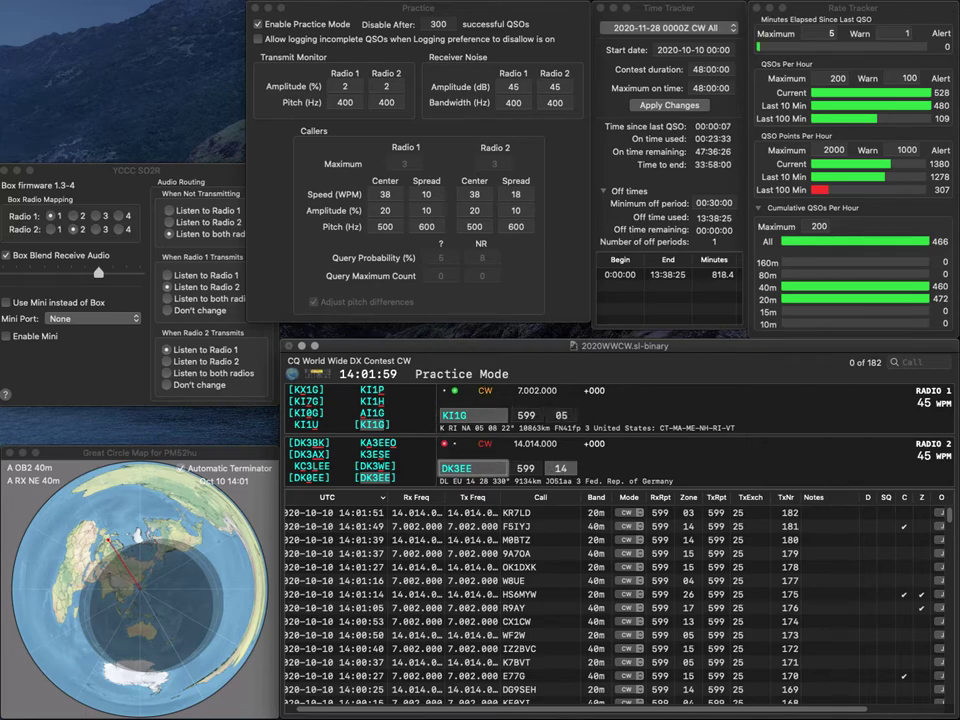
pyautogui.press('Tab')
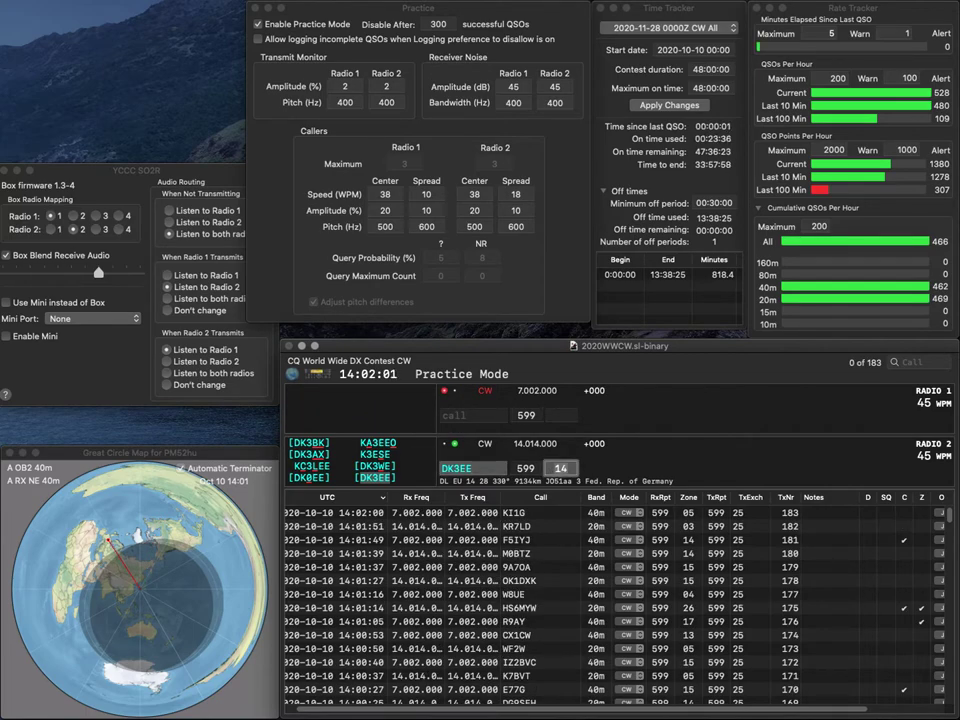
pyautogui.press('Tab')
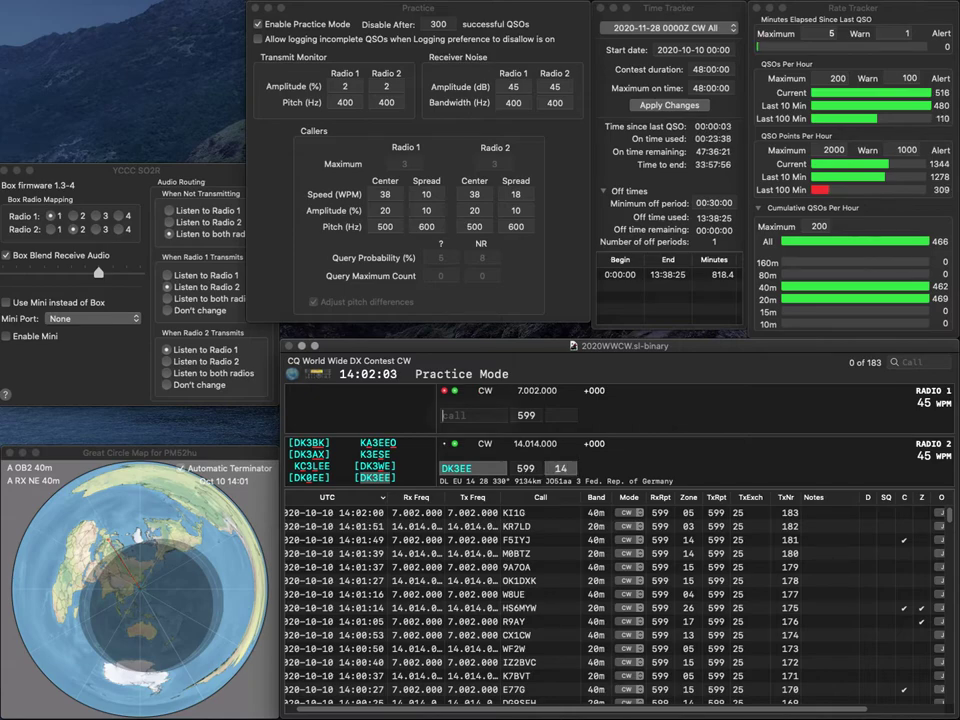
# Answer GB3UAS on Radio 1 and DL5BAW/P on Radio 2 with the exchange
pyautogui.write('GB3UAS')
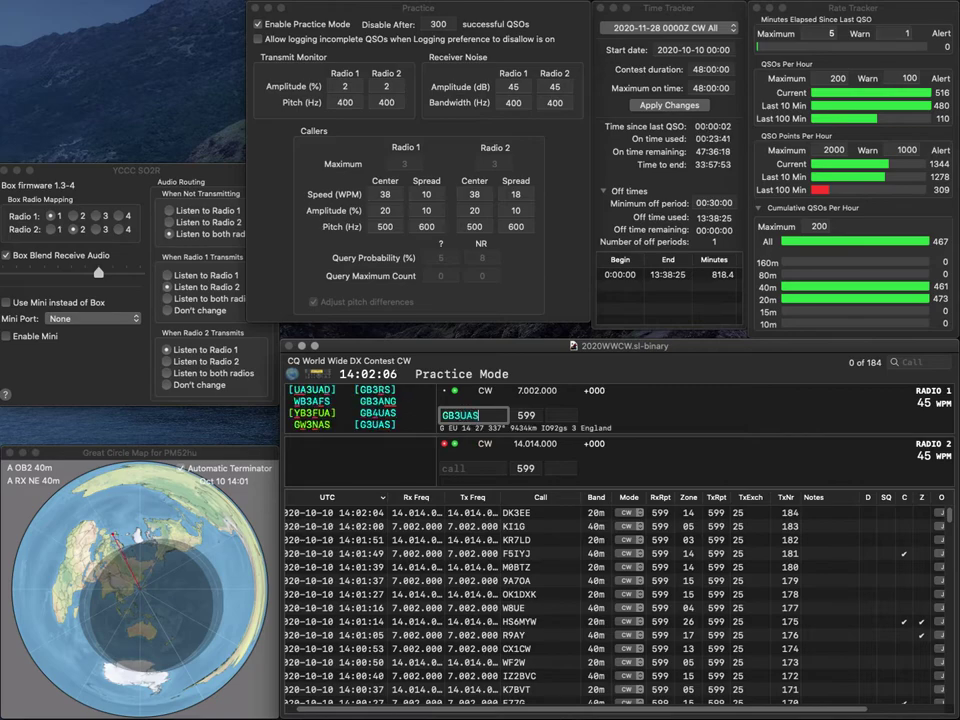
pyautogui.press('Return')
pyautogui.write('5BAW/P')
pyautogui.press('Home')
pyautogui.write('D')
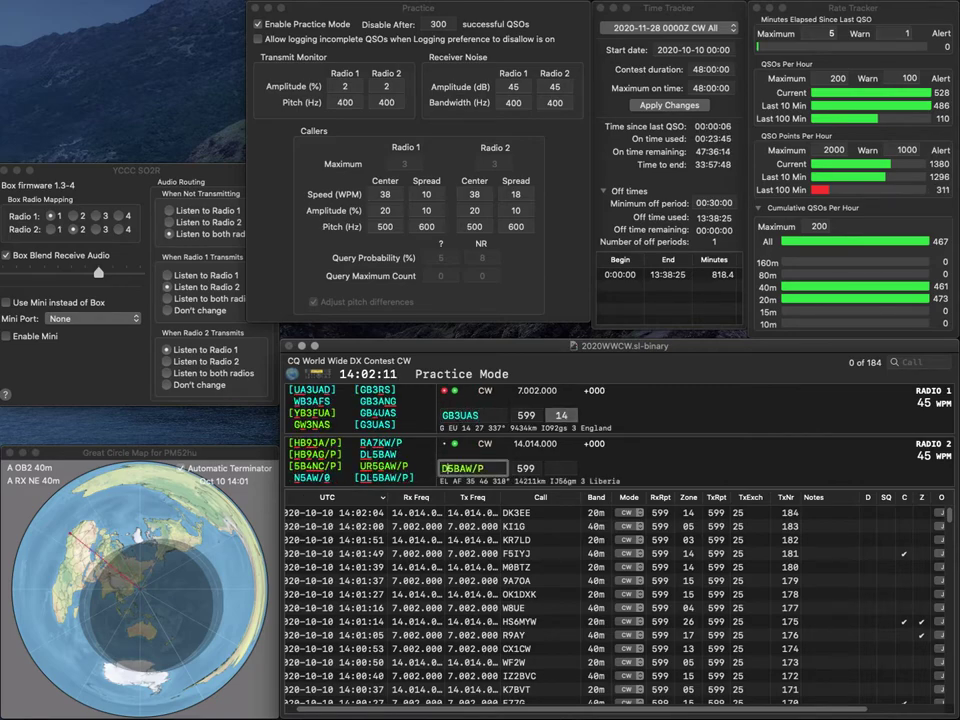
pyautogui.write('L')
pyautogui.press('Return')
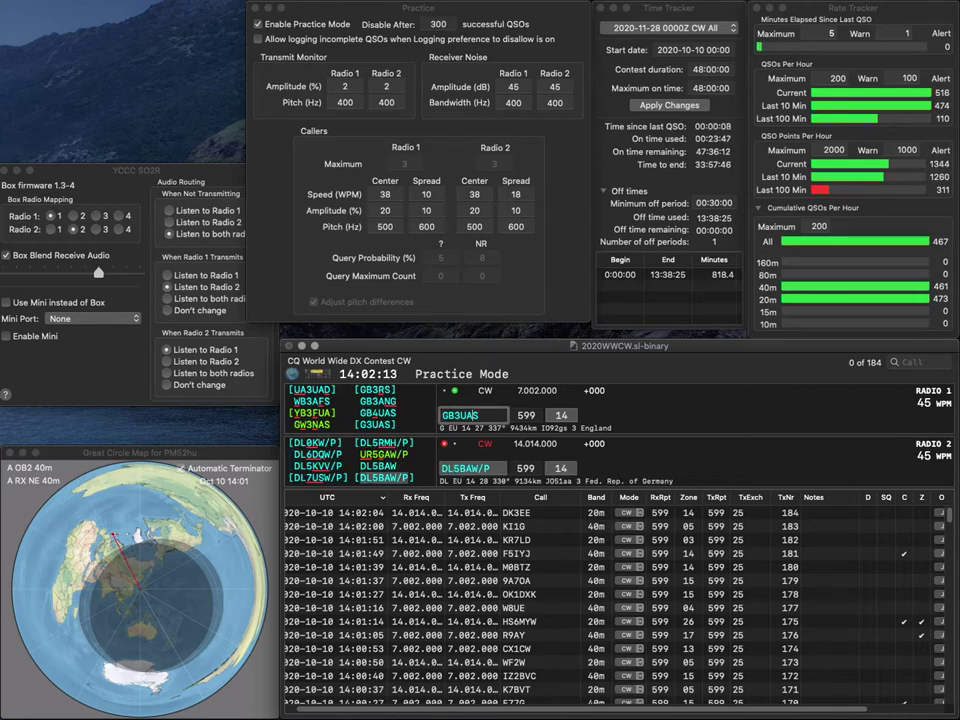
pyautogui.press('Right')
pyautogui.press('Right')
pyautogui.press('Delete')
pyautogui.write('4')
pyautogui.press('Return')
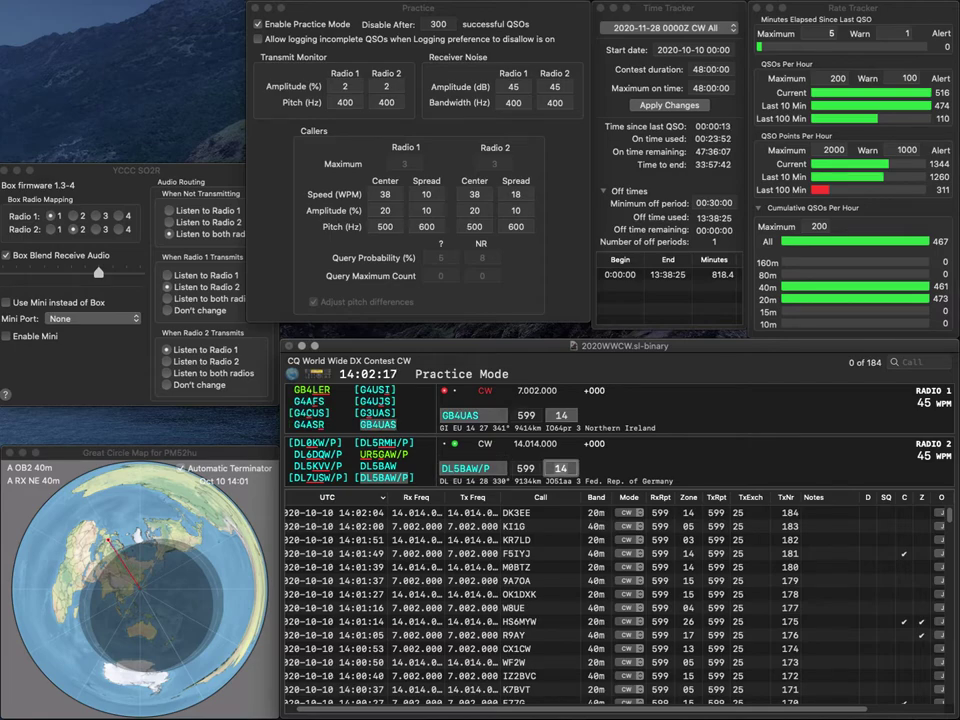
pyautogui.press('Return')
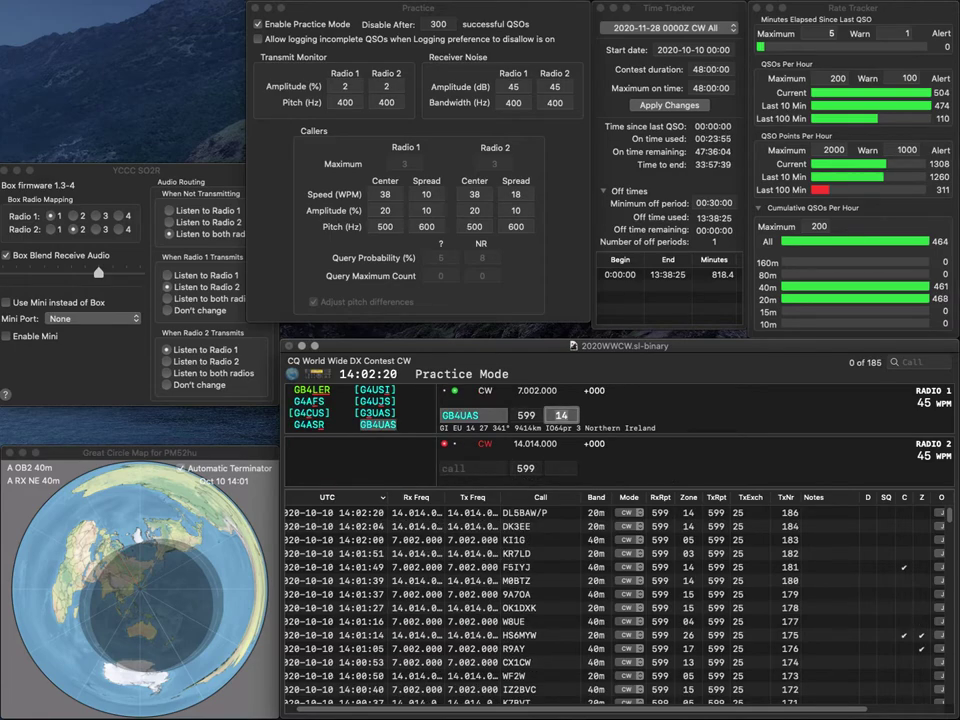
pyautogui.press('Return')
pyautogui.write('KC')
pyautogui.press('Return')
pyautogui.write('HB9BS')
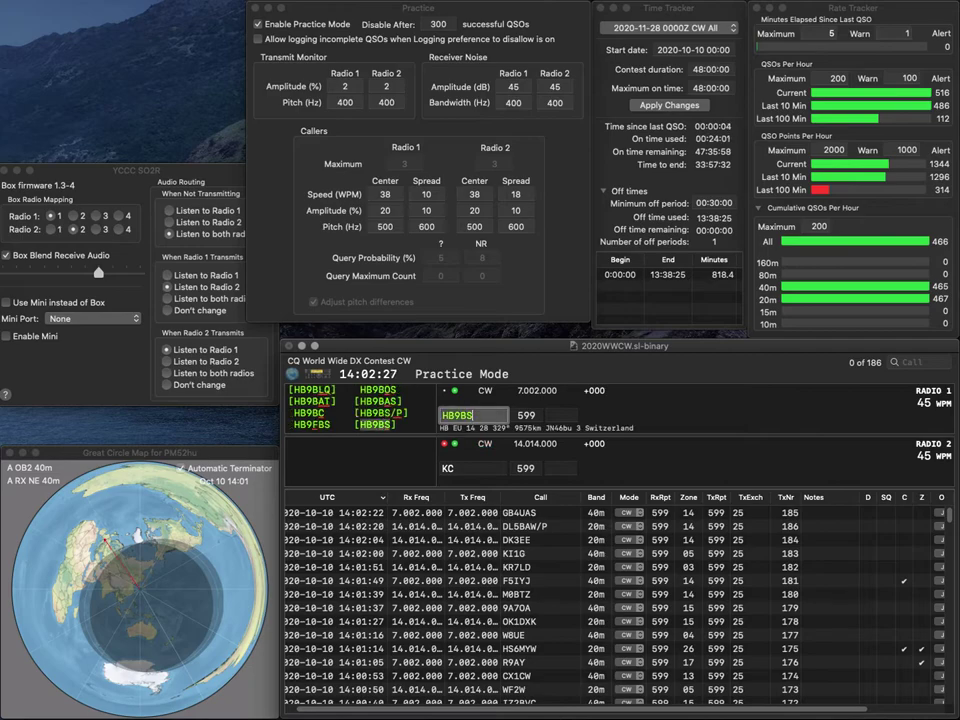
pyautogui.press('Return')
pyautogui.write('K2')
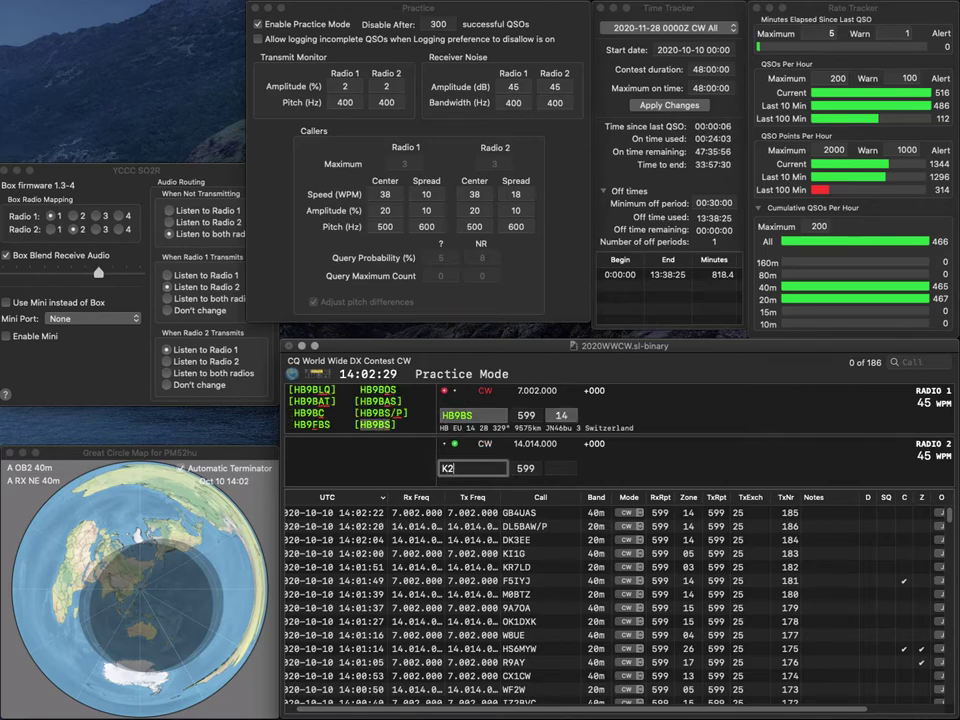
pyautogui.write('CAV')
pyautogui.press('space')
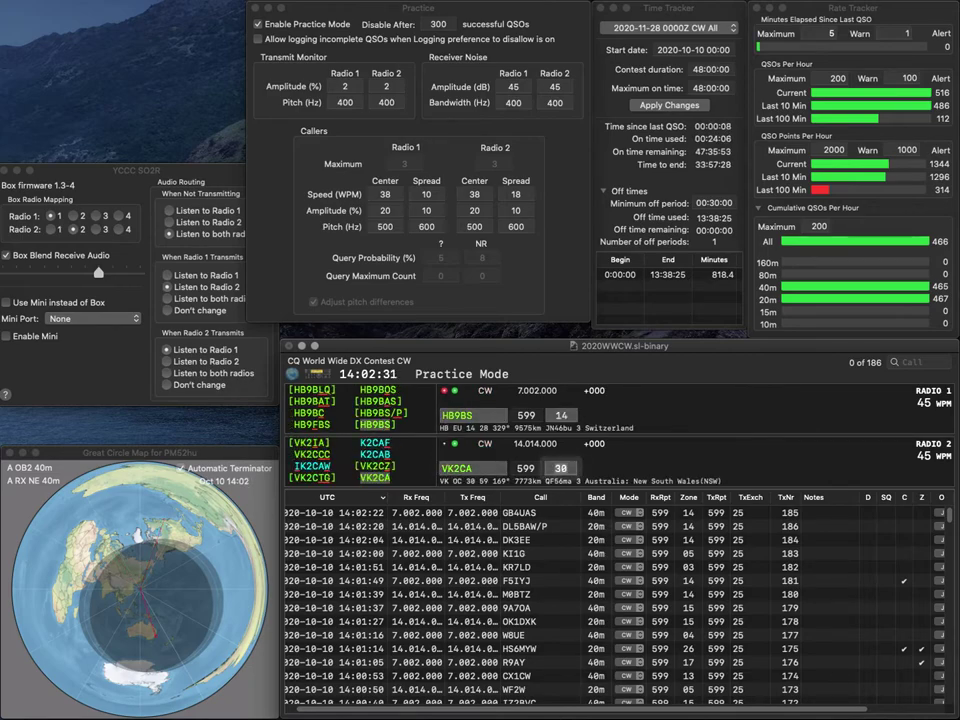
pyautogui.press('Return')
pyautogui.press('Return')
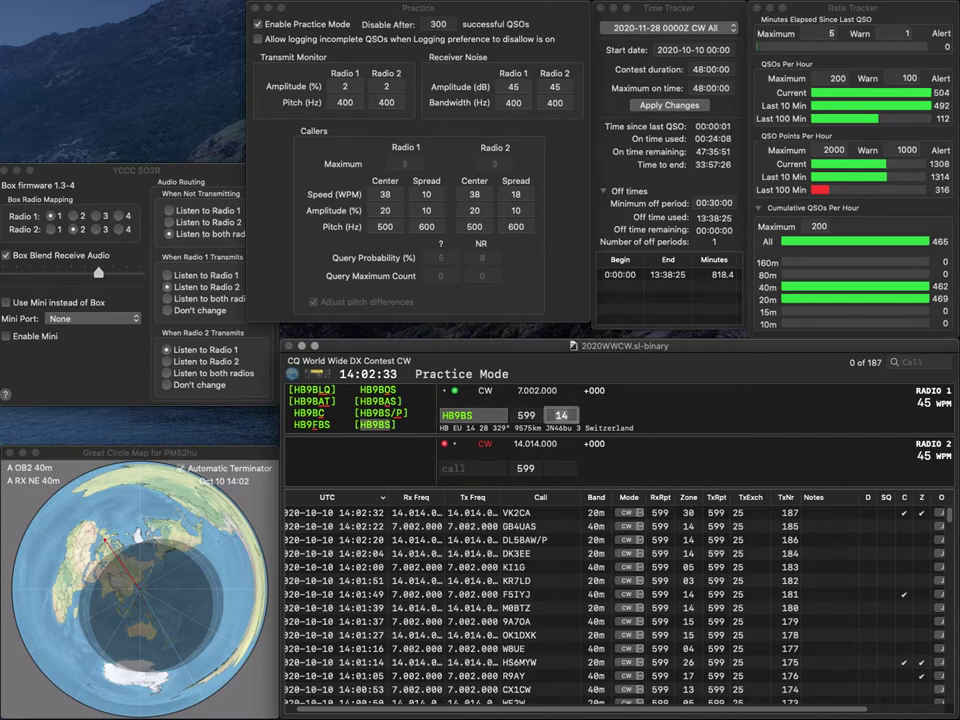
pyautogui.press('space')
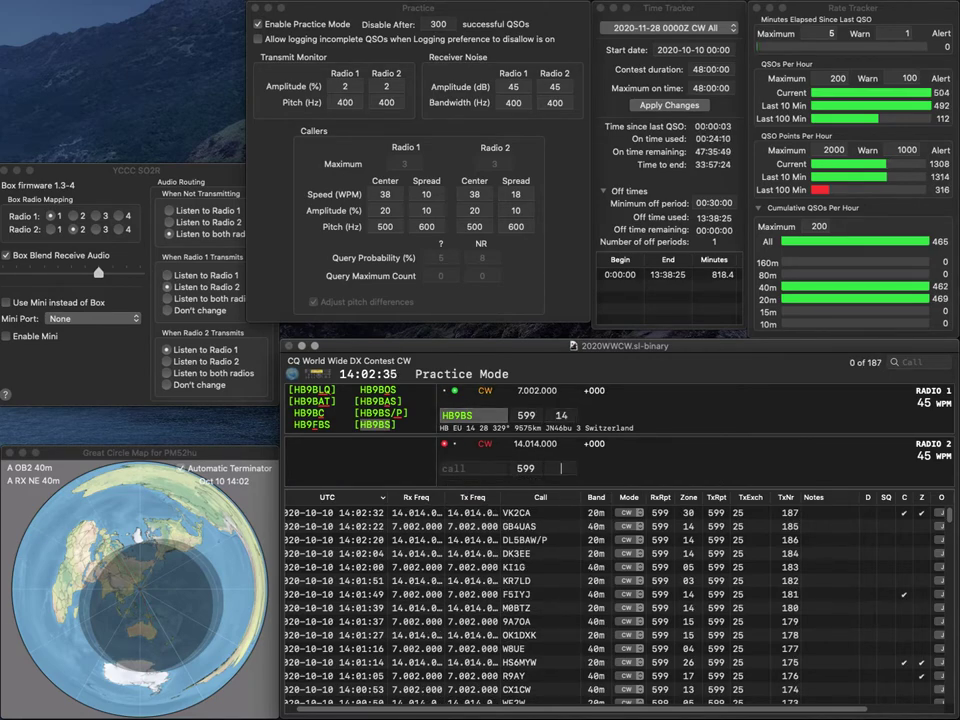
pyautogui.press('Return')
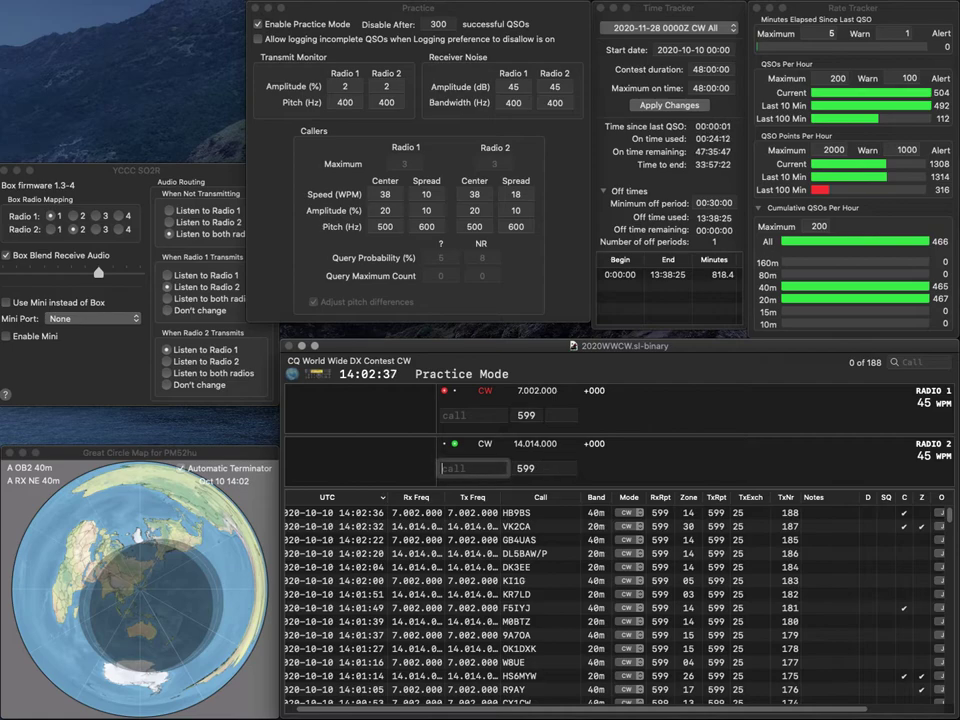
pyautogui.write('K6NYK')
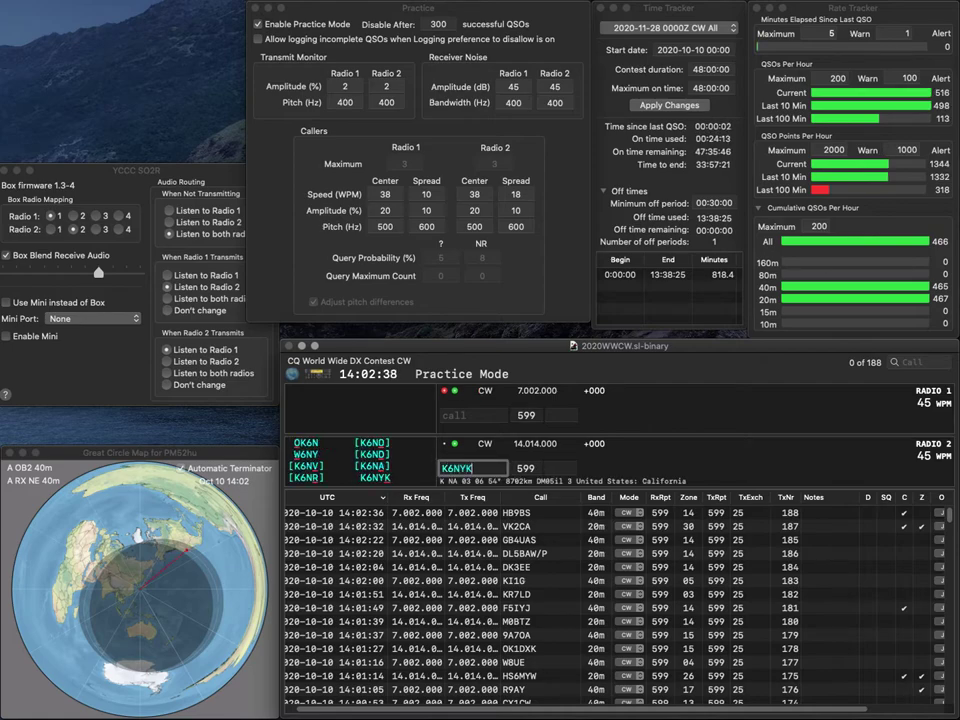
pyautogui.press('Return')
pyautogui.press('Return')
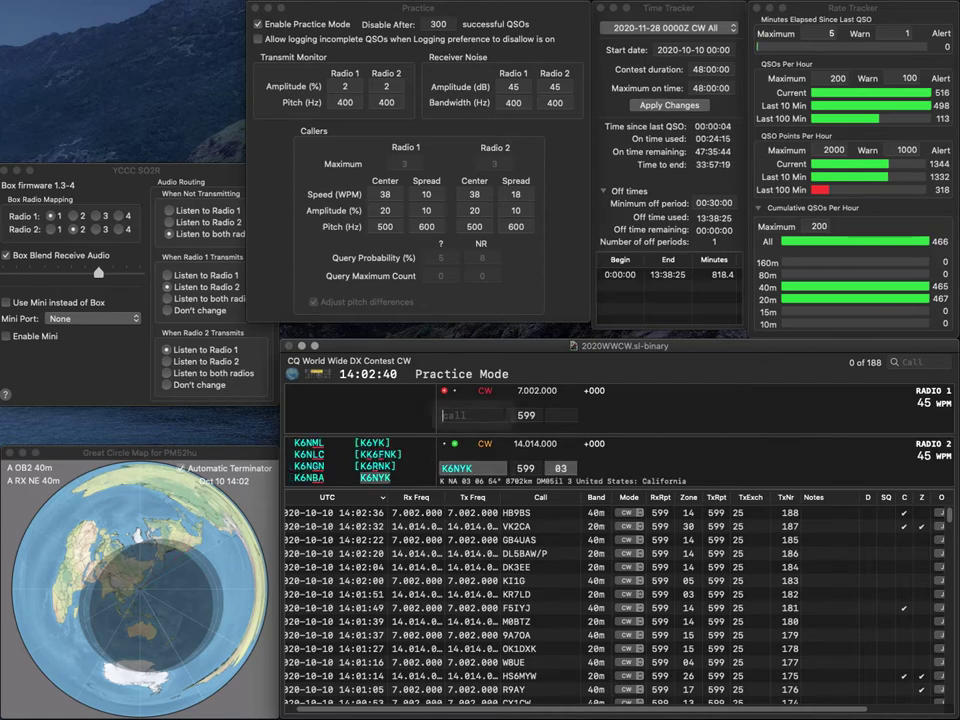
pyautogui.write('DM5HF')
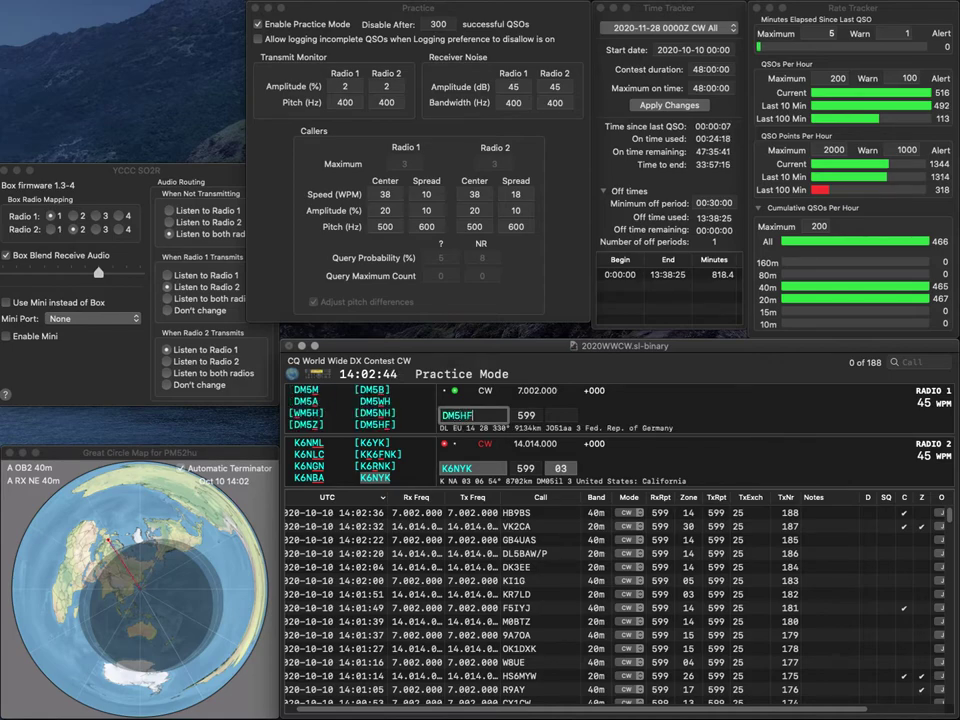
pyautogui.press('Return')
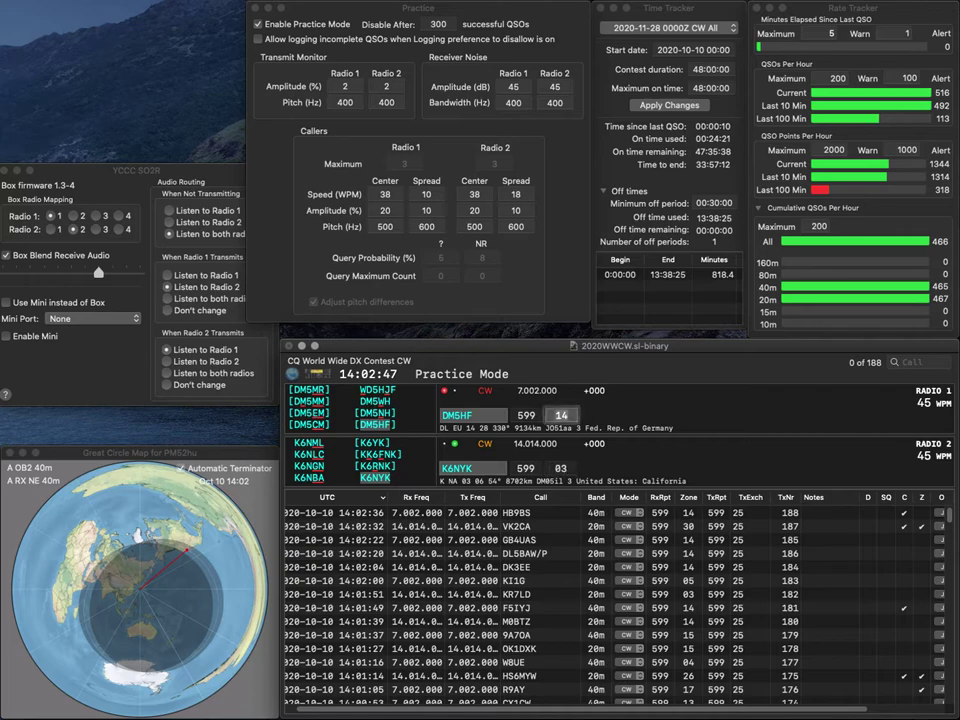
pyautogui.press('Return')
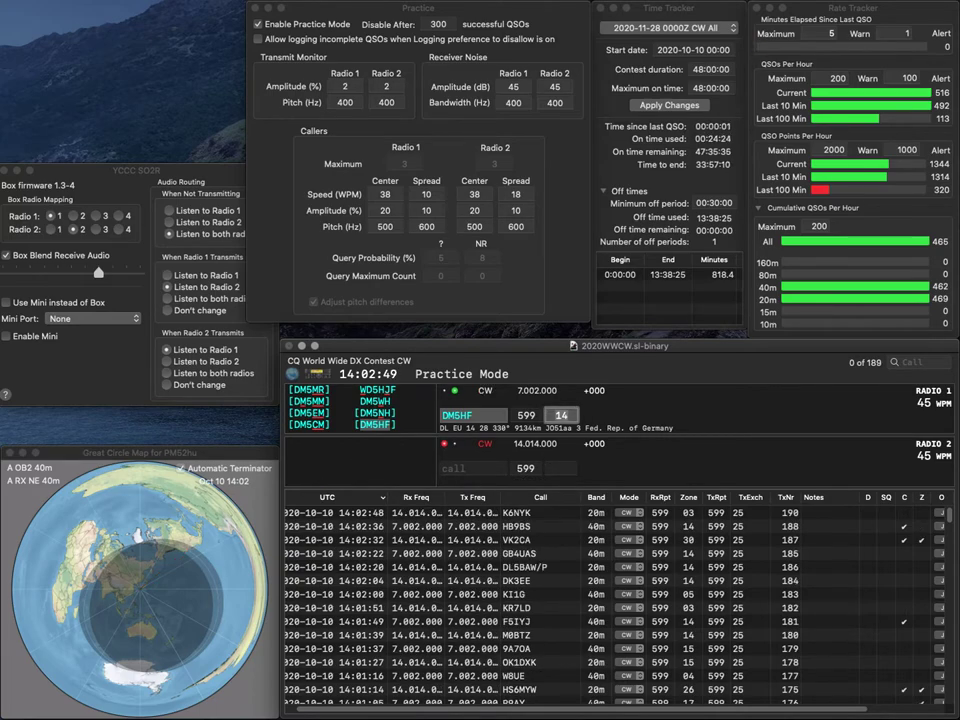
pyautogui.press('Return')
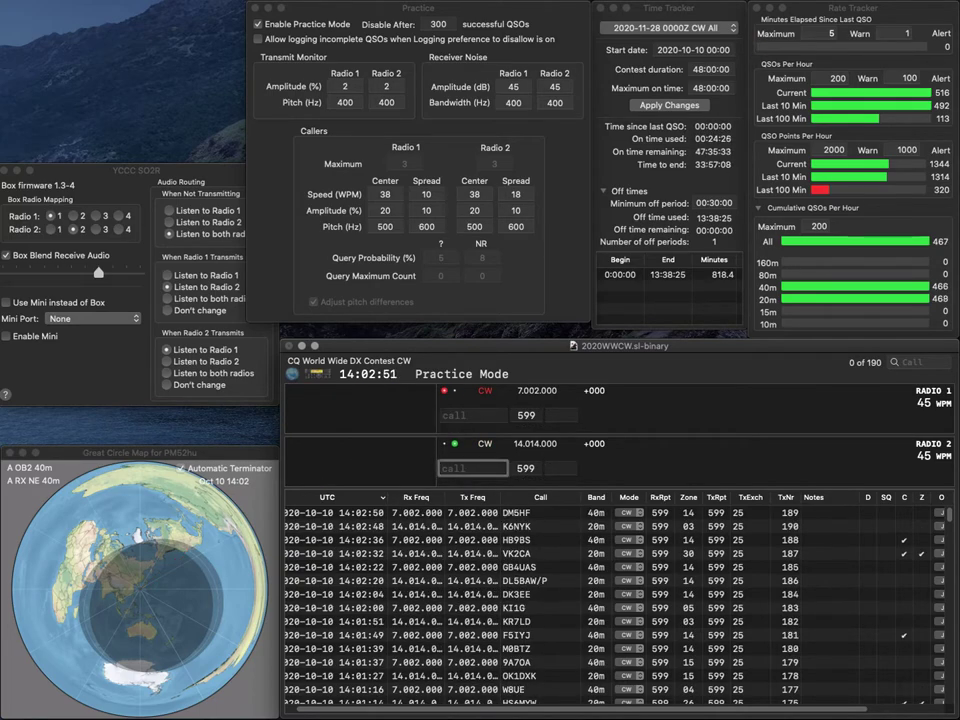
pyautogui.press('Return')
pyautogui.write('W4ZG')
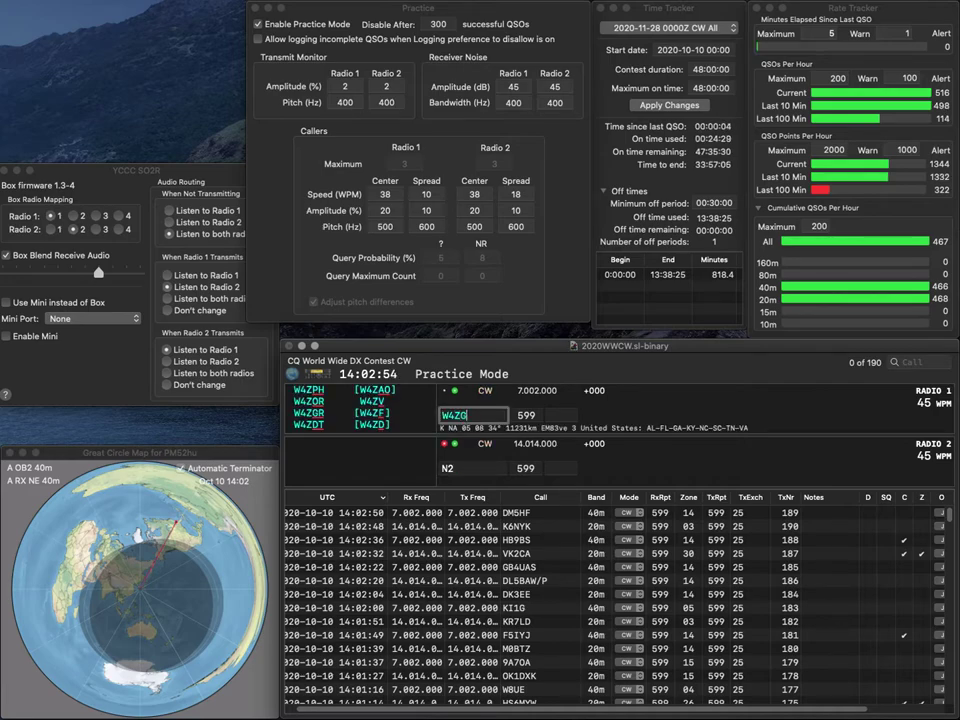
pyautogui.write('R')
pyautogui.press('Return')
# Complete the Radio 2 call as N2FSB and answer it, and log W4ZGR on Radio 1 and N2FSB on Radio 2
pyautogui.write('FSB')
pyautogui.press('Return')
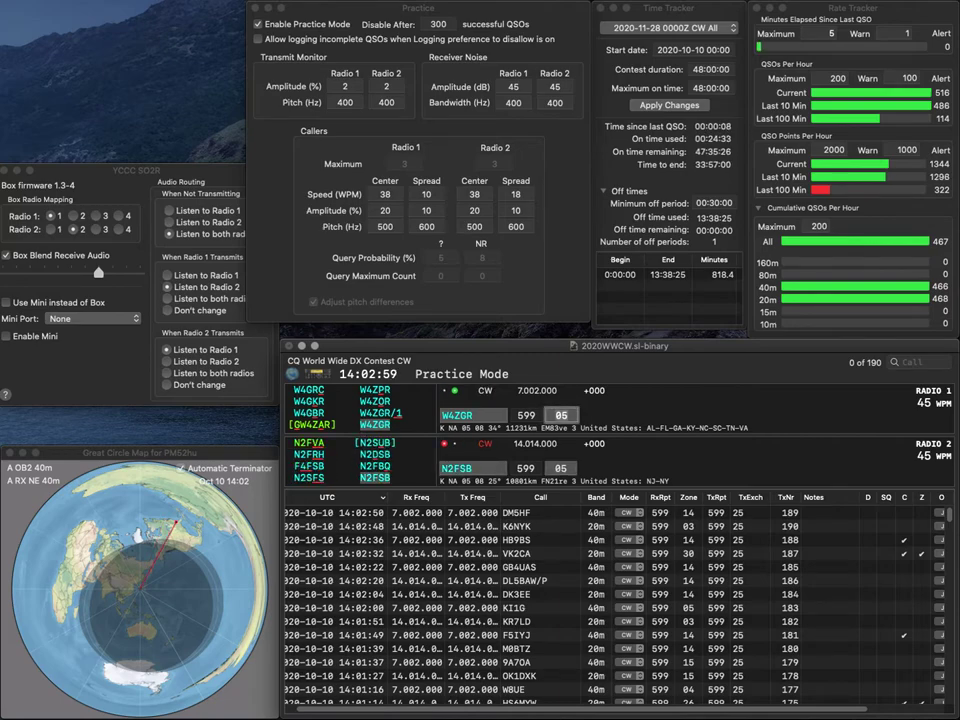
pyautogui.press('Return')
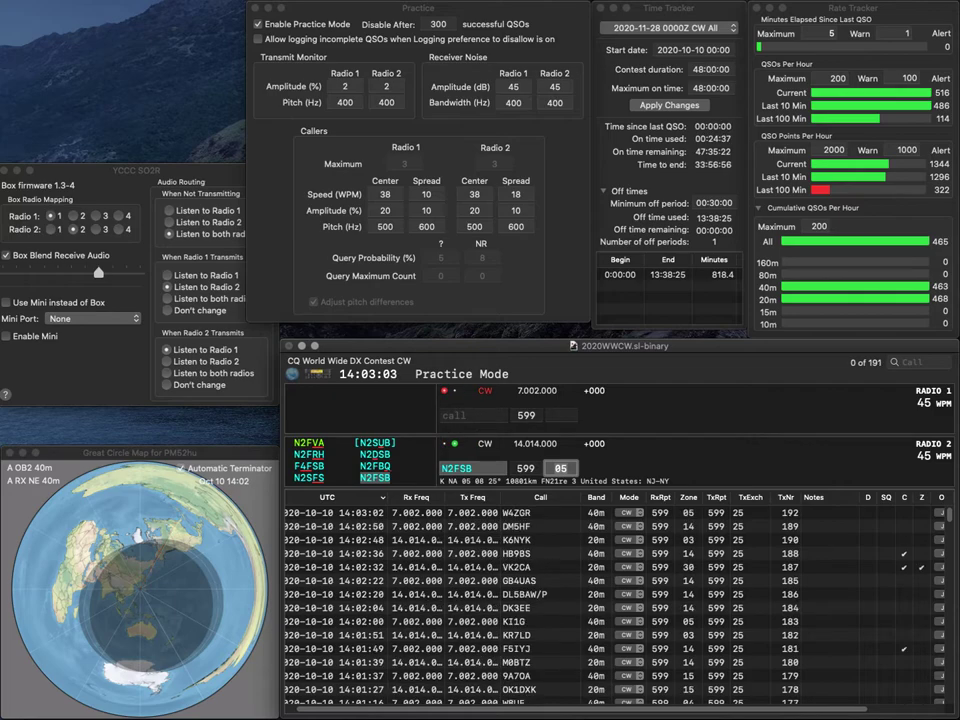
pyautogui.press('Return')
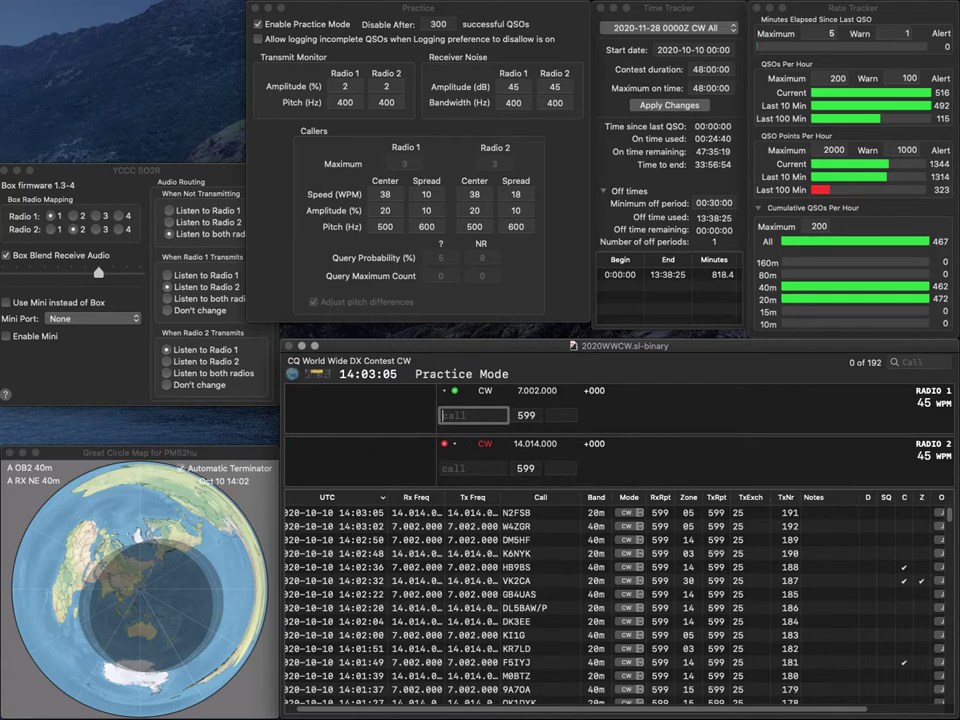
pyautogui.write('GW0RYT')
pyautogui.press('Return')
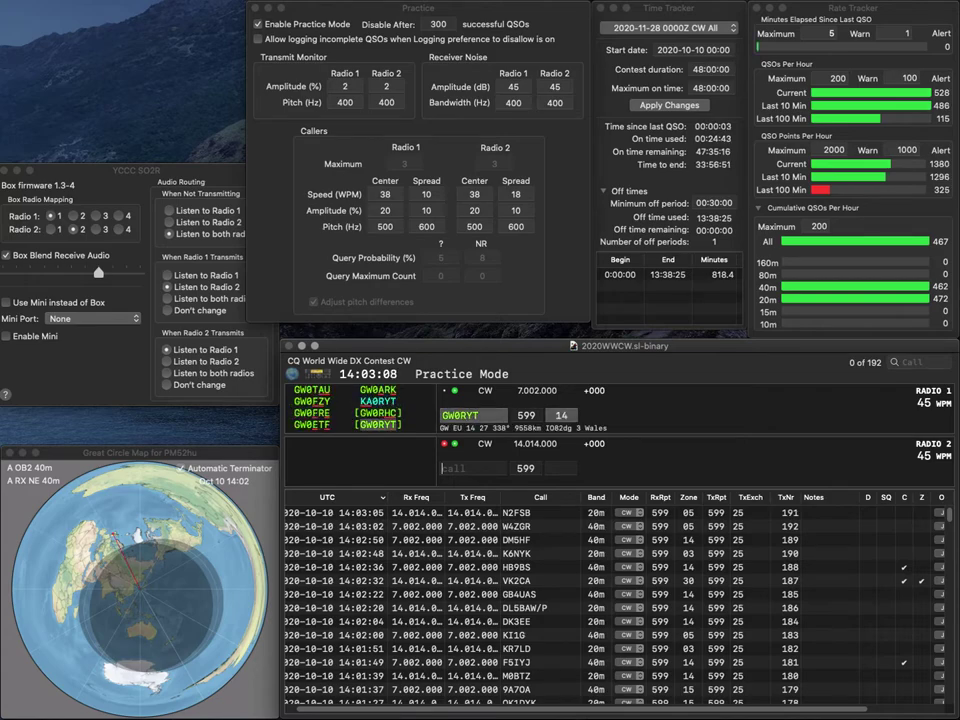
pyautogui.write('AE')
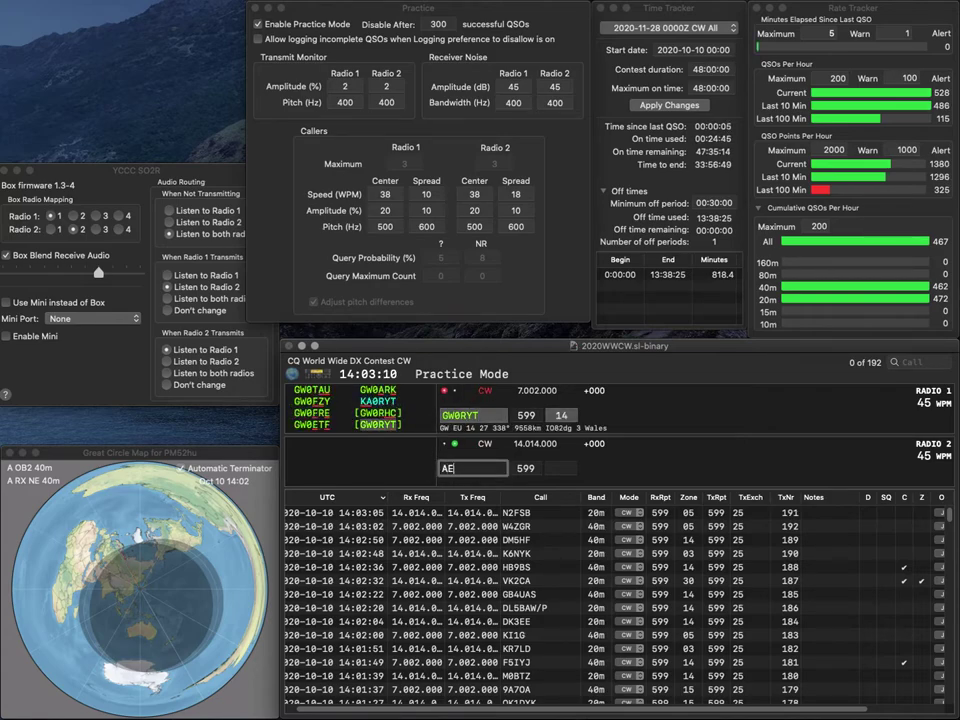
pyautogui.write('8EA')
pyautogui.press('Return')
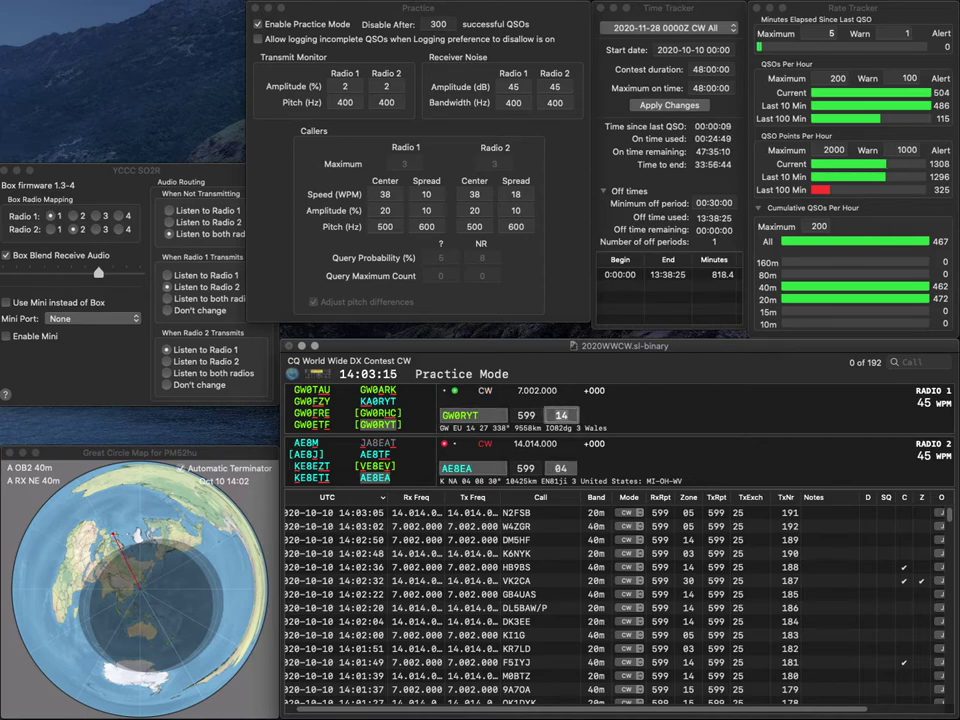
pyautogui.press('Return')
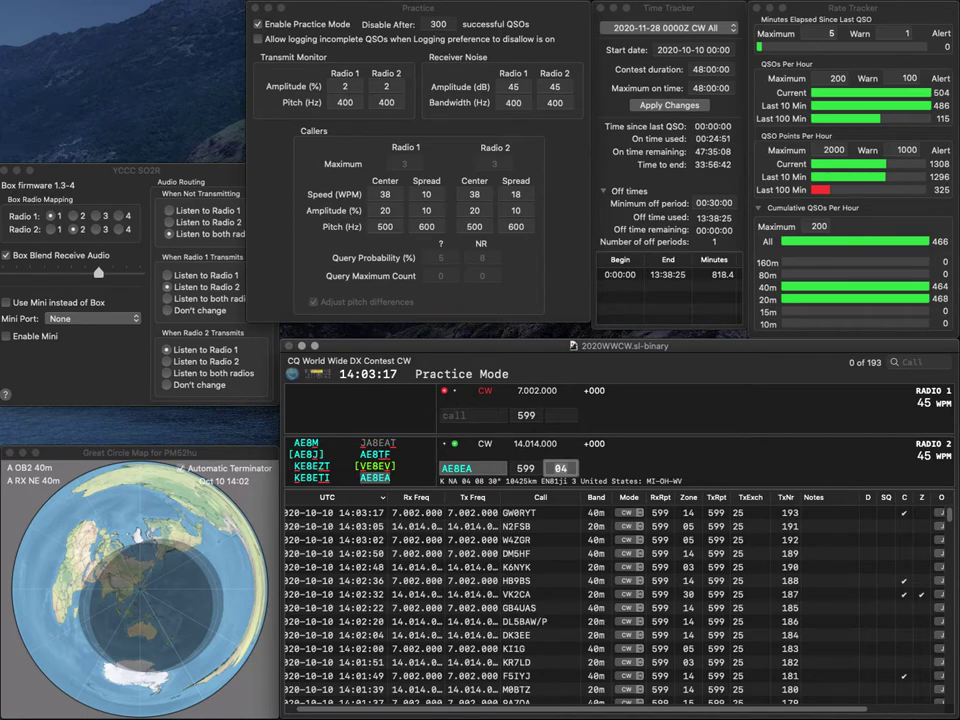
pyautogui.press('Return')
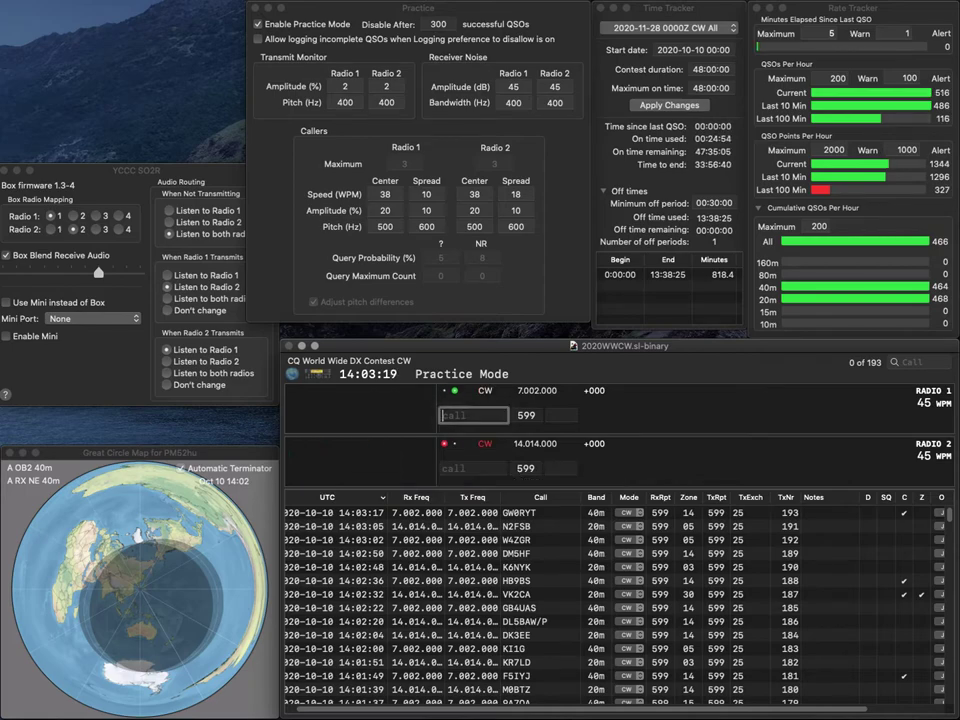
# Answer JA7LLL on Radio 1 and PI30COM on Radio 2 with the exchange, and log both contacts
pyautogui.write('JA')
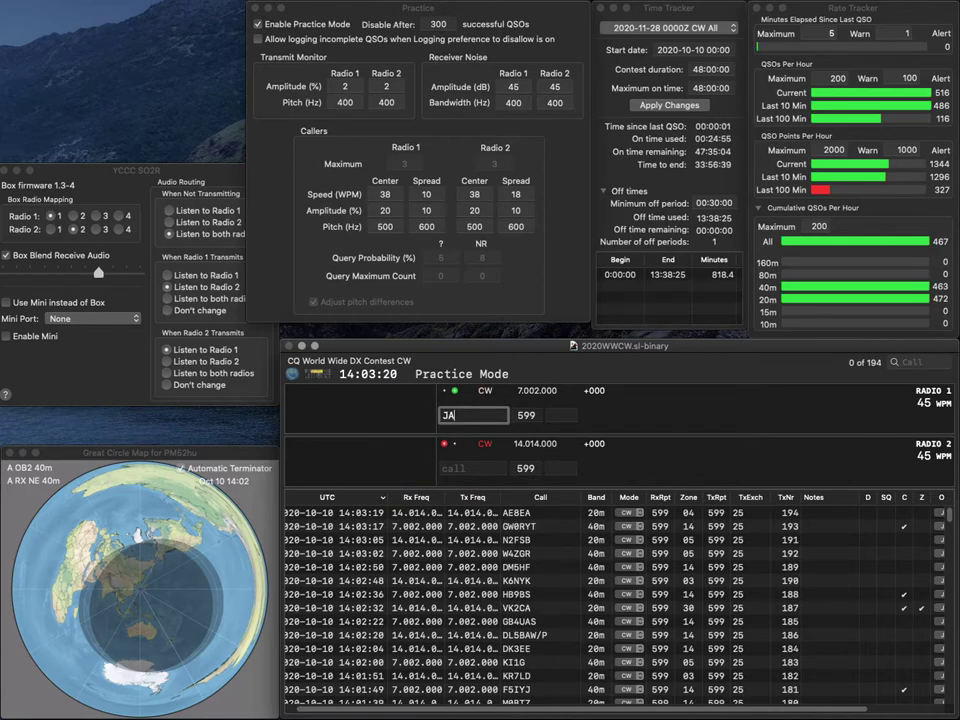
pyautogui.write('7LLL')
pyautogui.press('Return')
pyautogui.write('PI30')
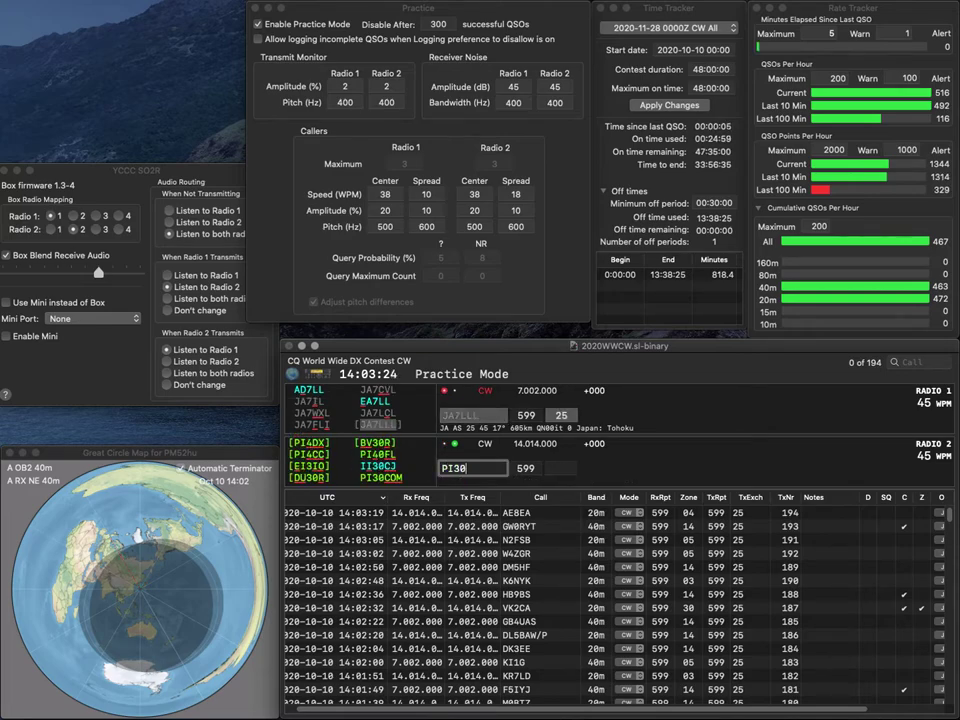
pyautogui.write('COM')
pyautogui.press('Return')
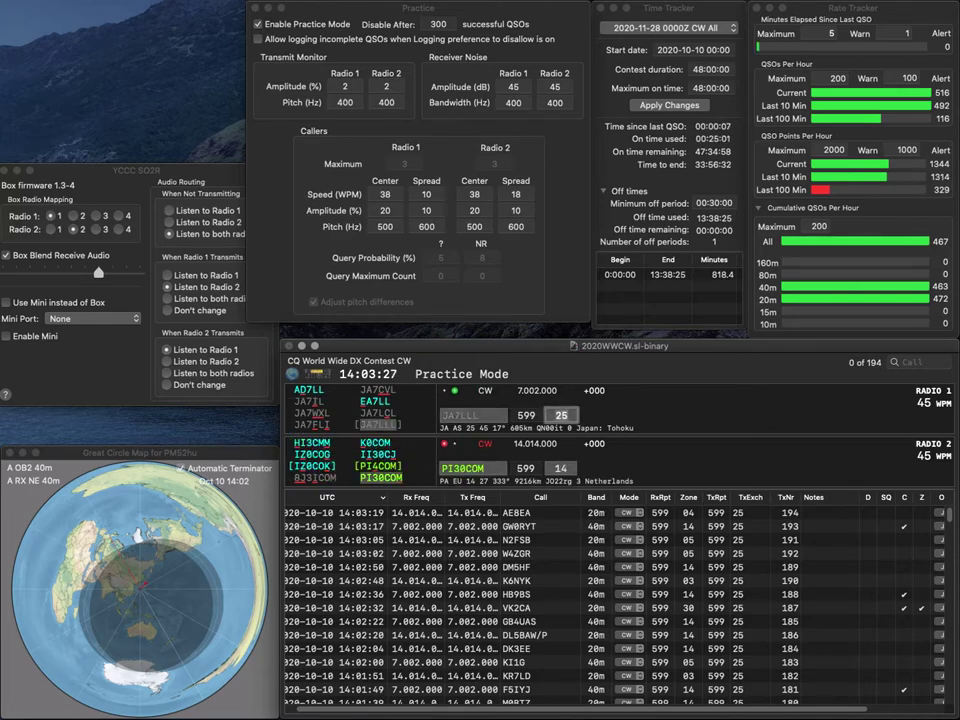
pyautogui.press('Return')
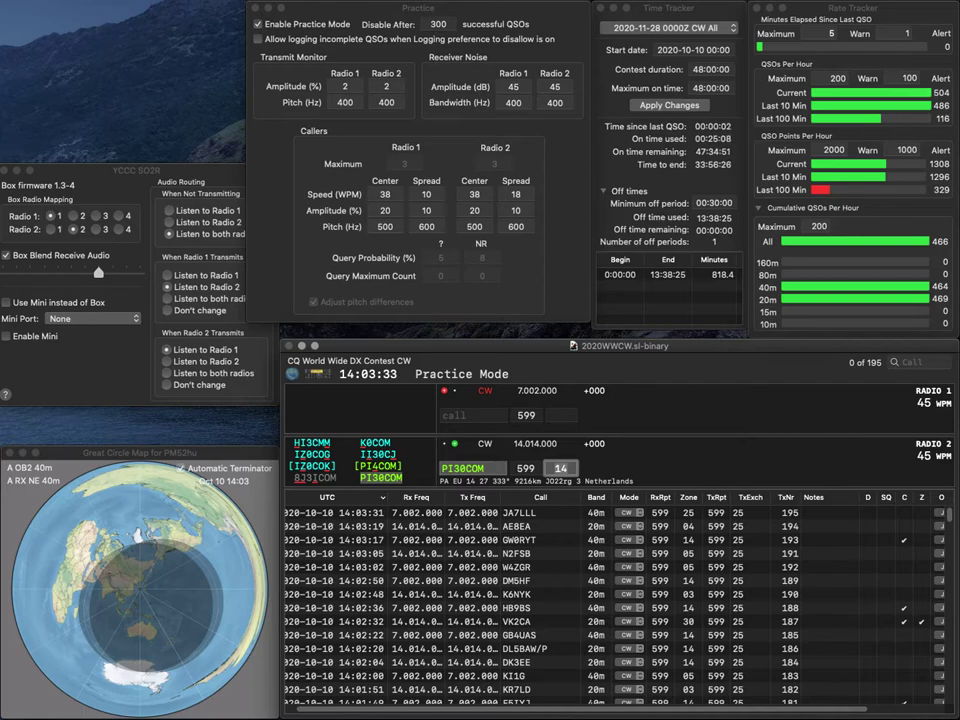
pyautogui.press('Return')
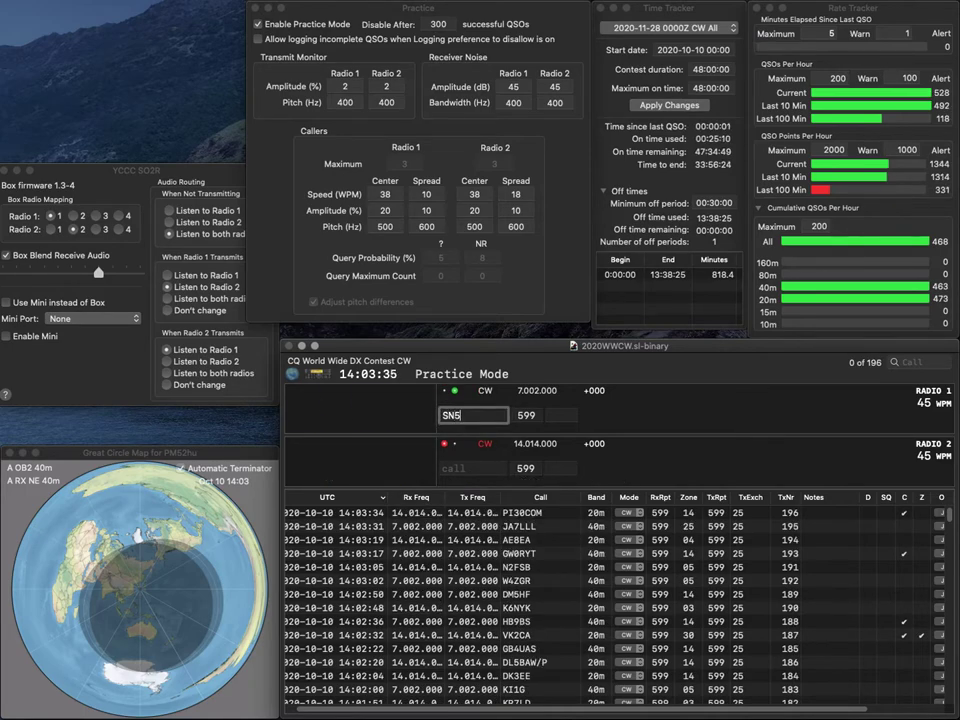
pyautogui.write('SN5TS')
pyautogui.press('Return')
pyautogui.write('PE')
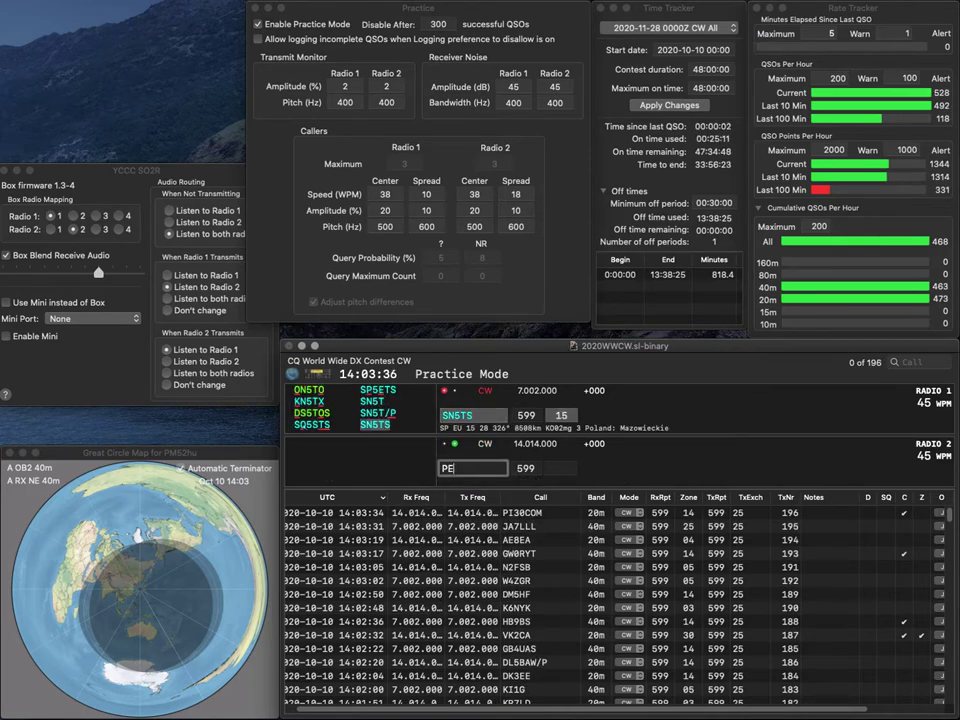
pyautogui.write('3V')
pyautogui.press('Return')
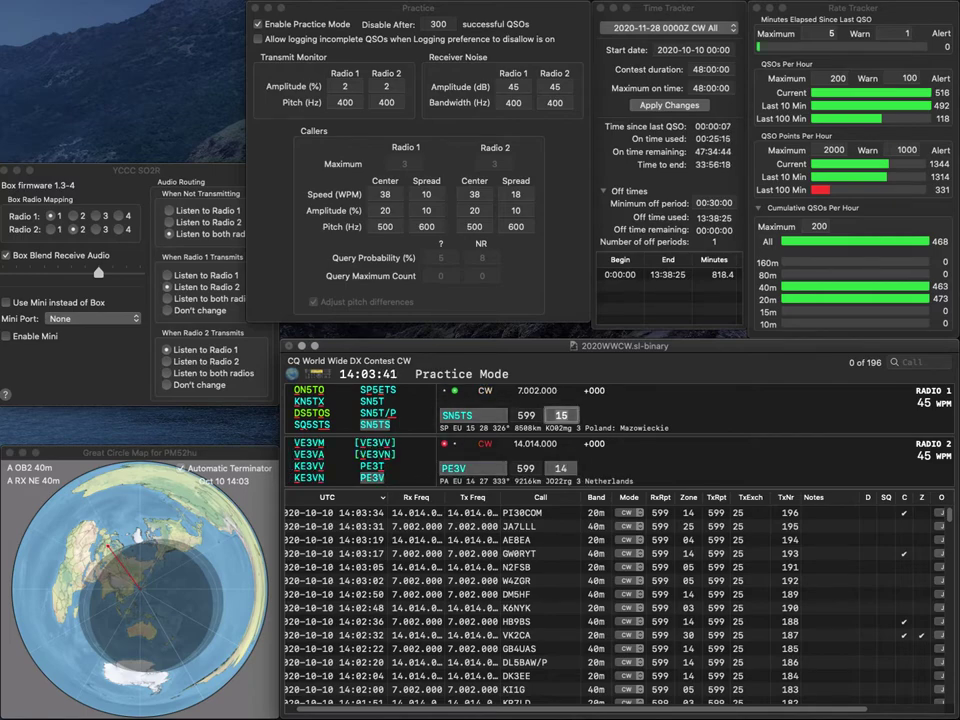
pyautogui.press('Return')
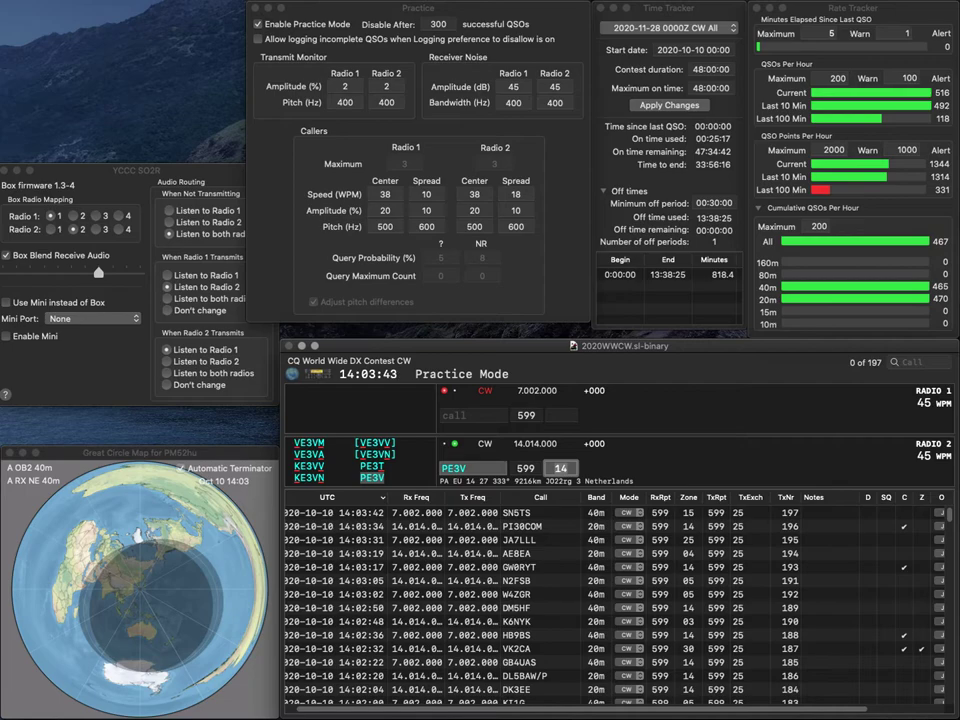
pyautogui.press('Return')
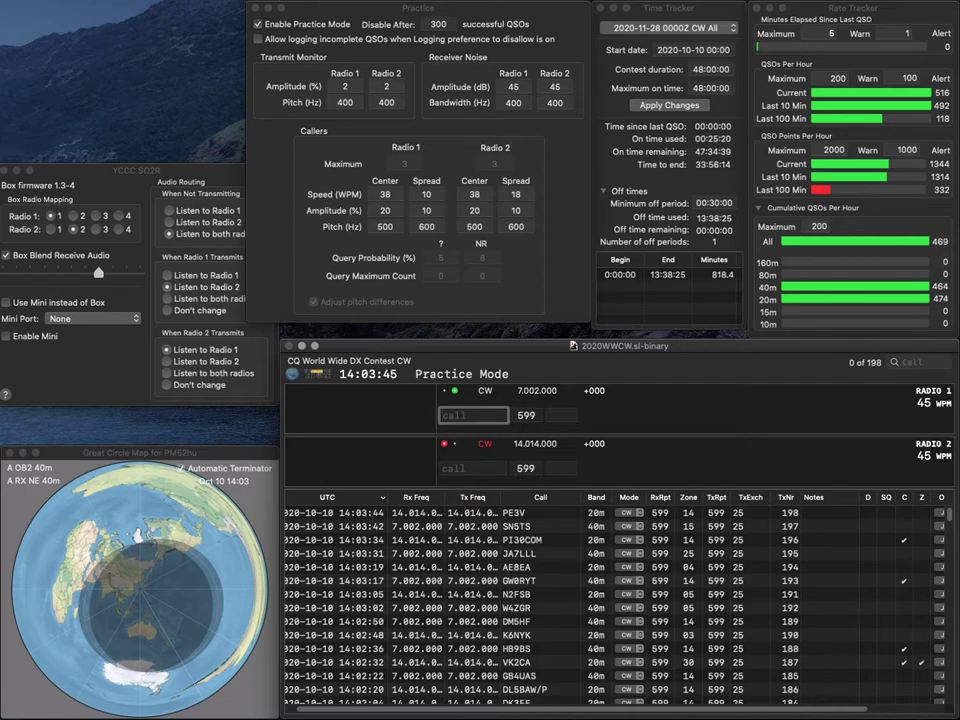
pyautogui.write('JR3J')
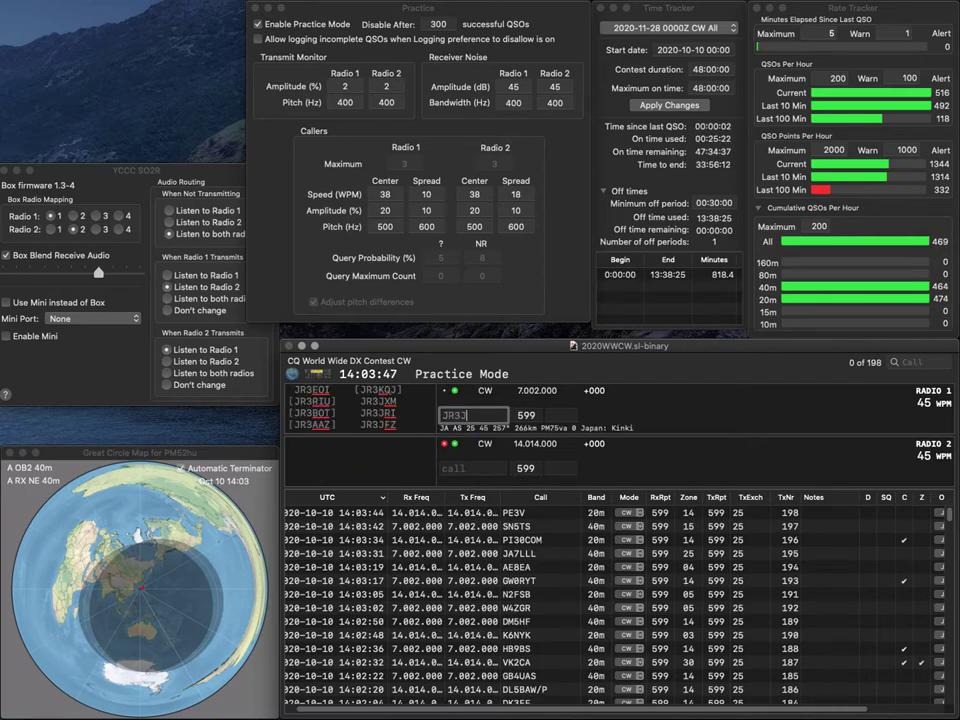
pyautogui.write('XM')
pyautogui.press('Return')
pyautogui.write('W4')
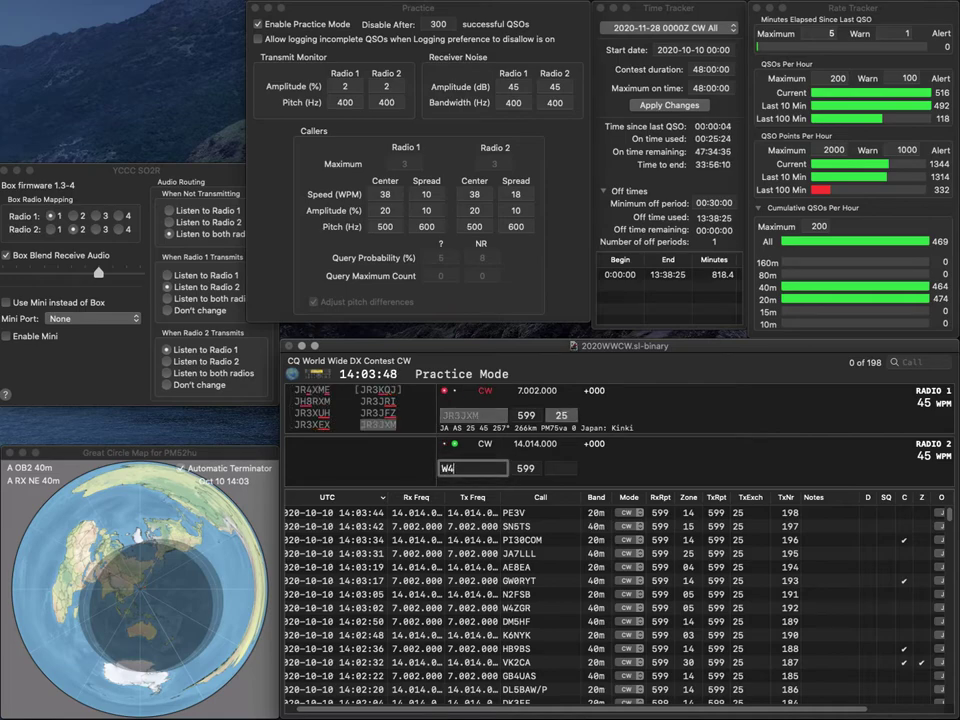
pyautogui.write('WJ')
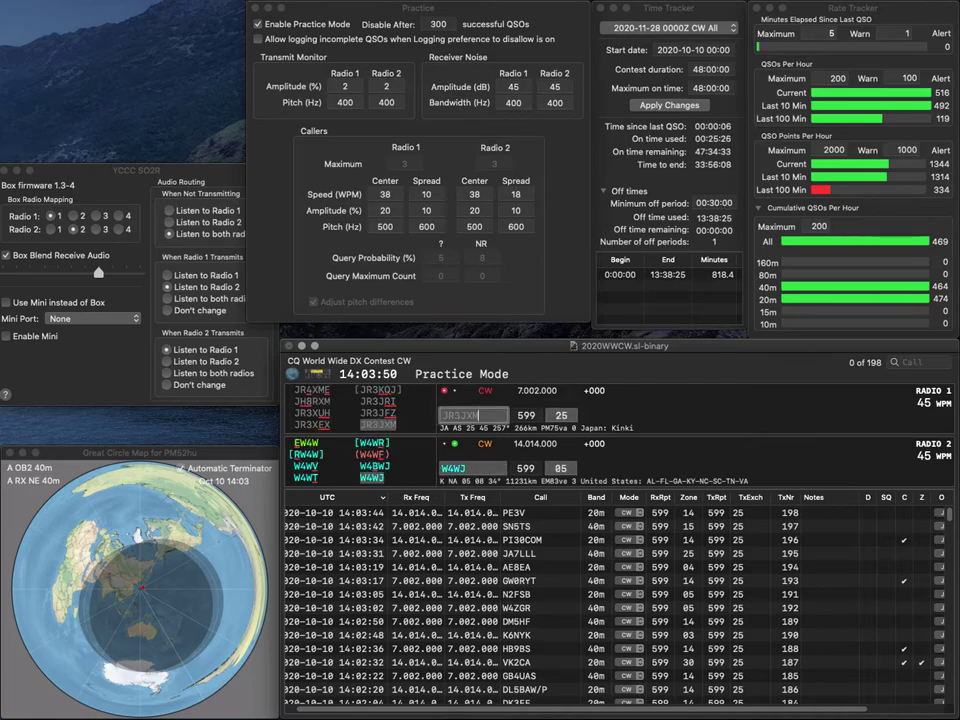
pyautogui.press('Return')
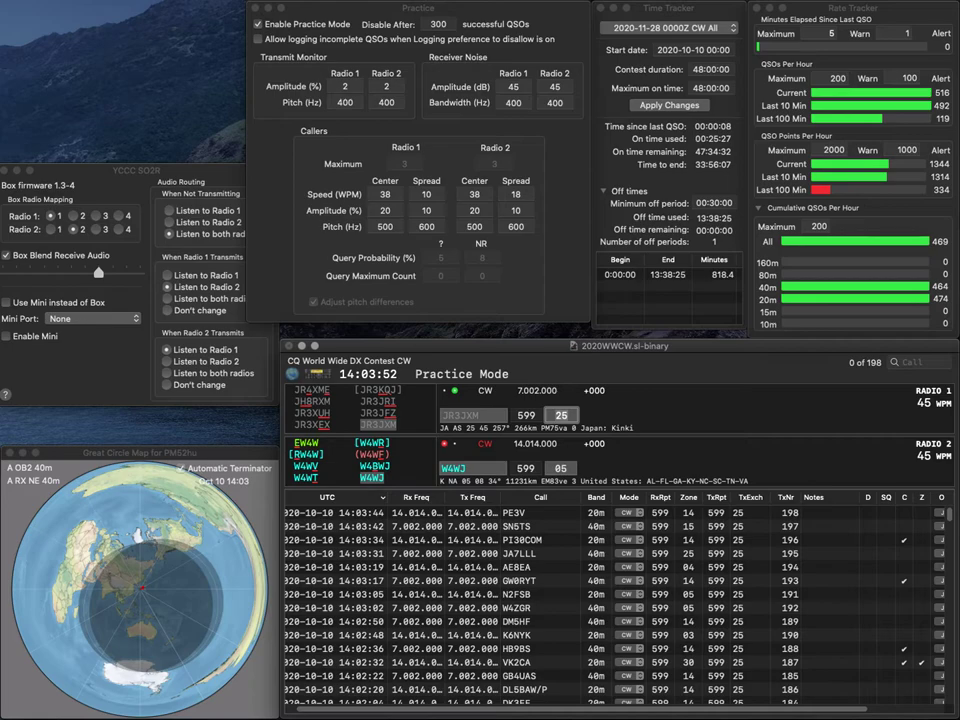
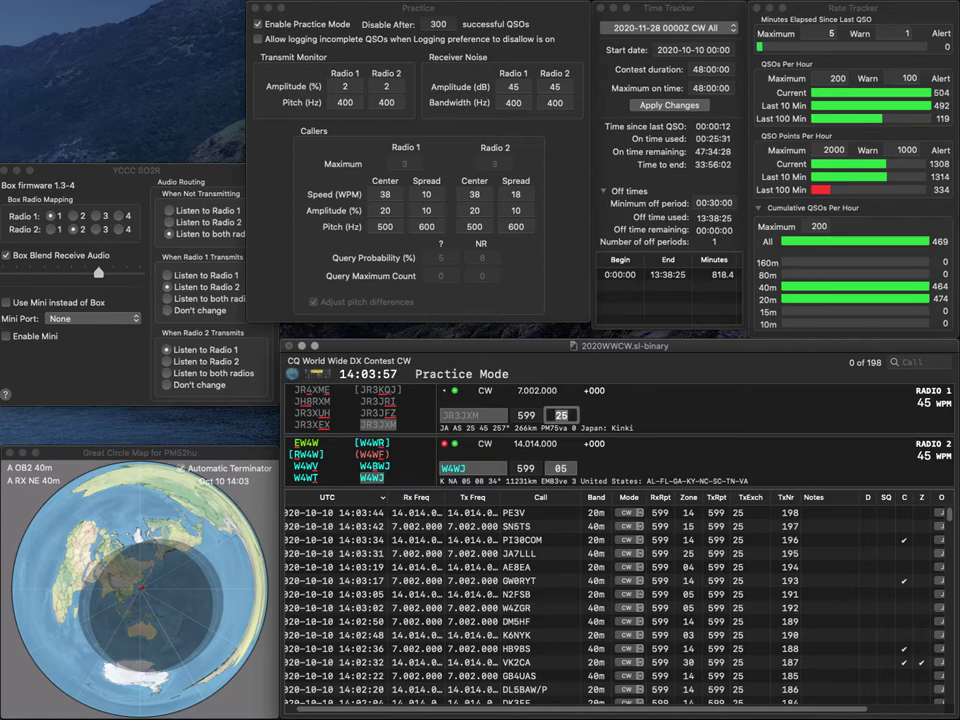
pyautogui.press('Return')
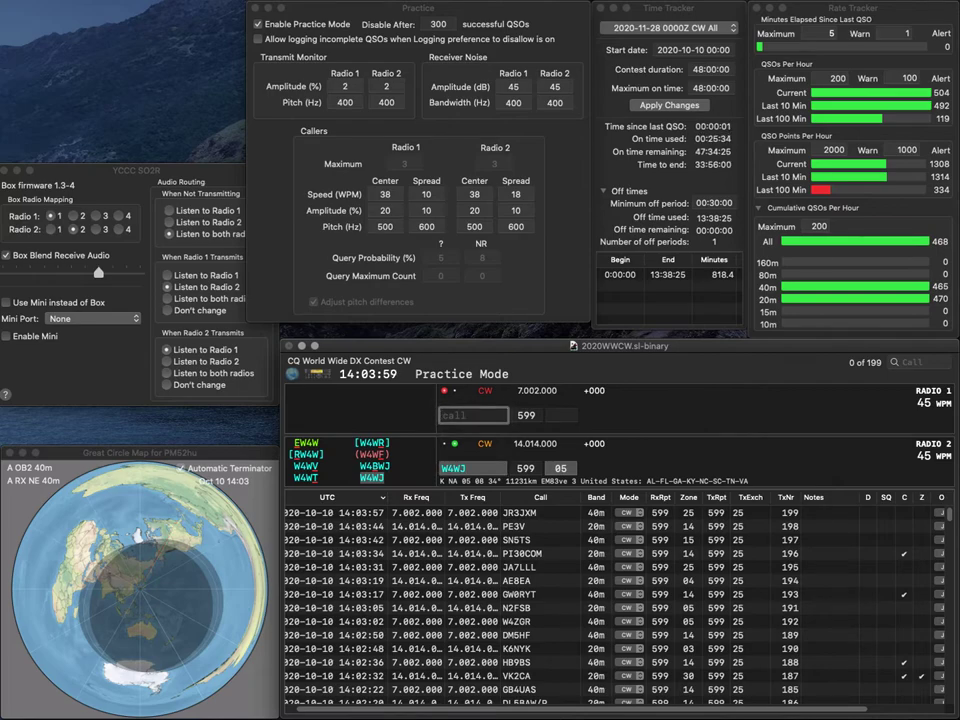
pyautogui.press('Return')
pyautogui.write('P')
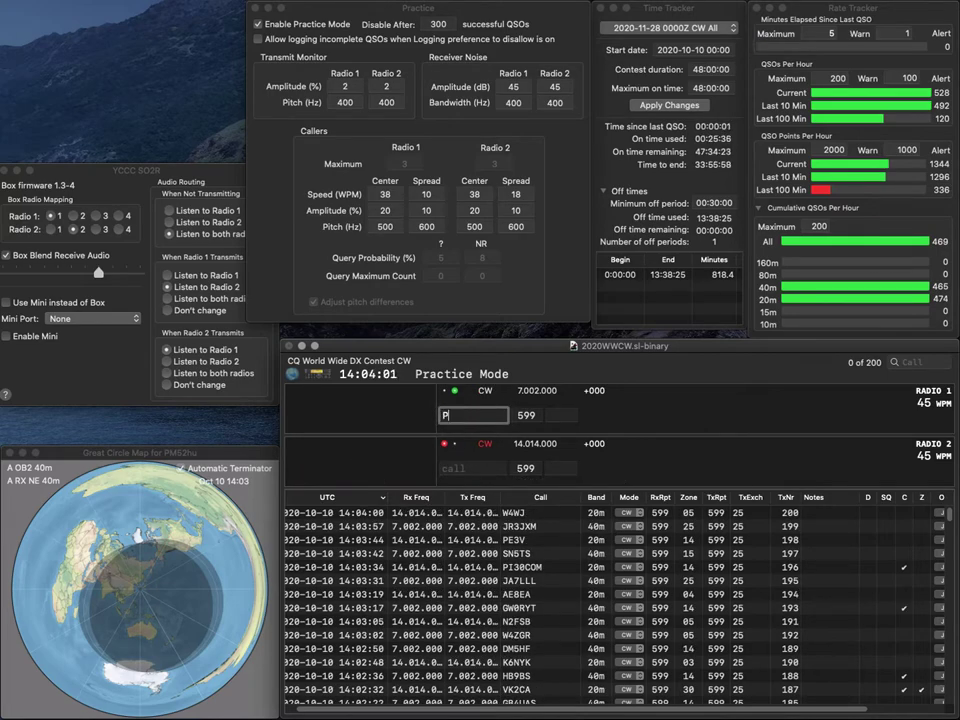
pyautogui.write('N5MM')
pyautogui.press('Home')
pyautogui.press('Delete')
pyautogui.write('J')
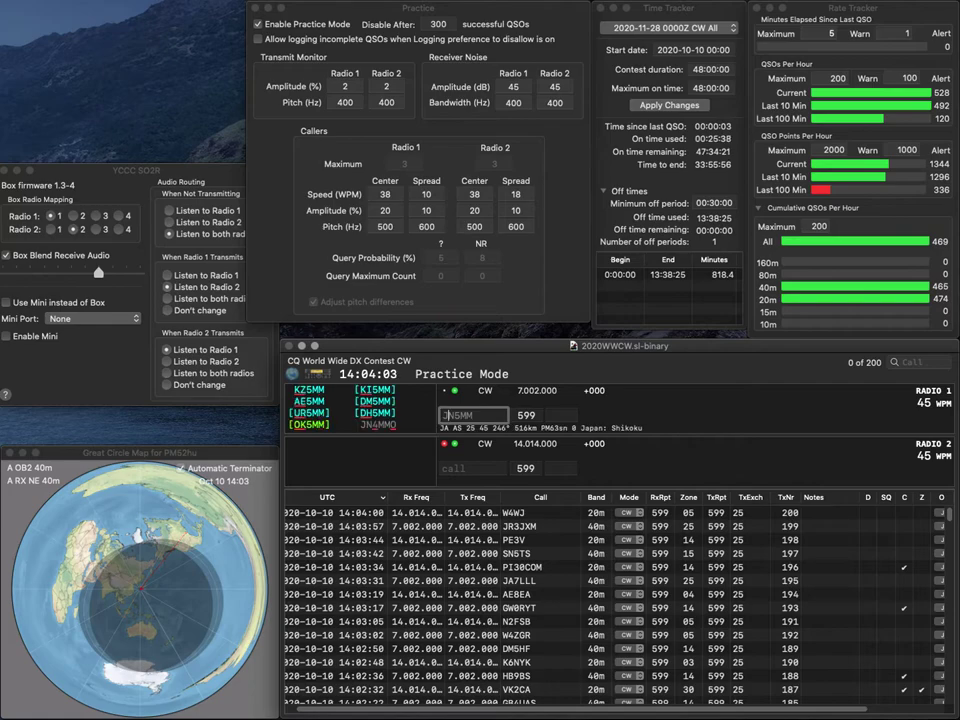
pyautogui.press('Return')
pyautogui.write('K5MSI')
pyautogui.press('Return')
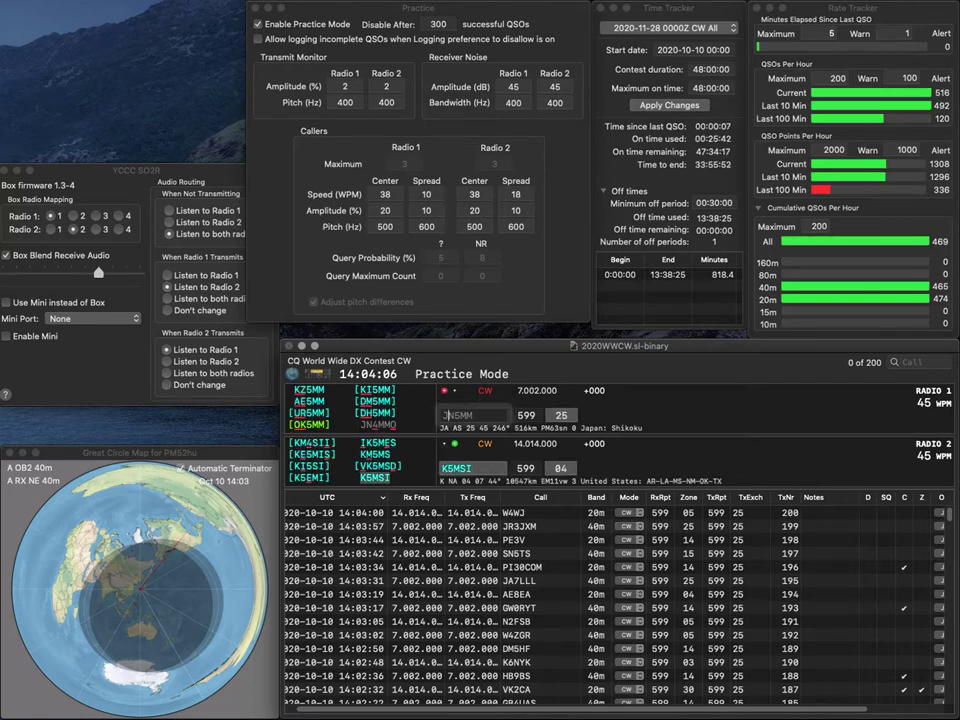
pyautogui.write('JN')
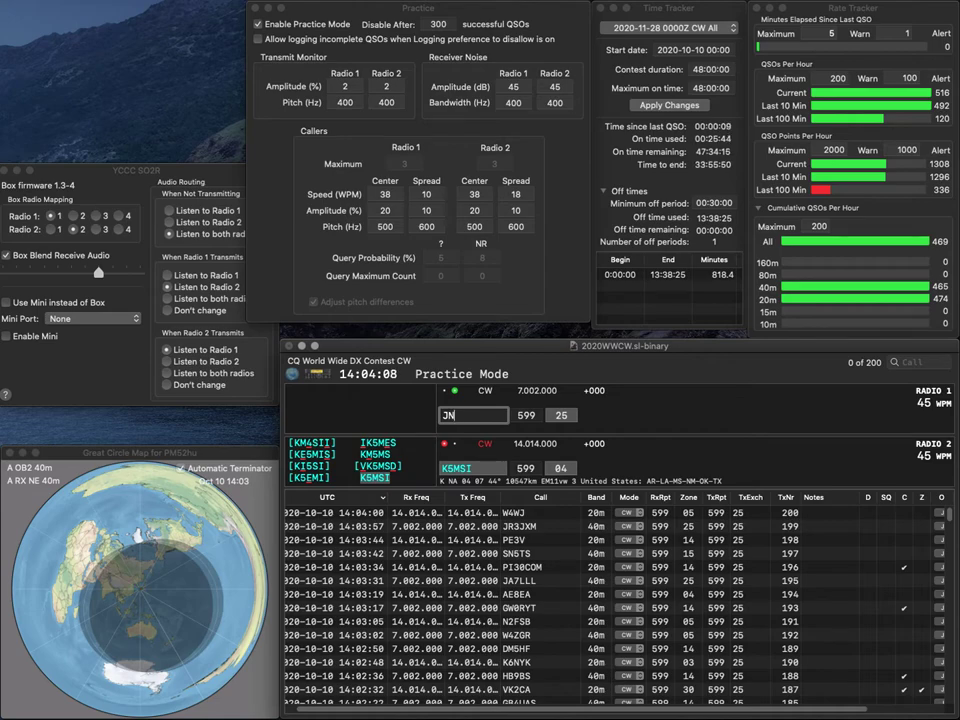
pyautogui.write('4MMO')
pyautogui.press('Return')
pyautogui.press('Tab')
pyautogui.press('Tab')
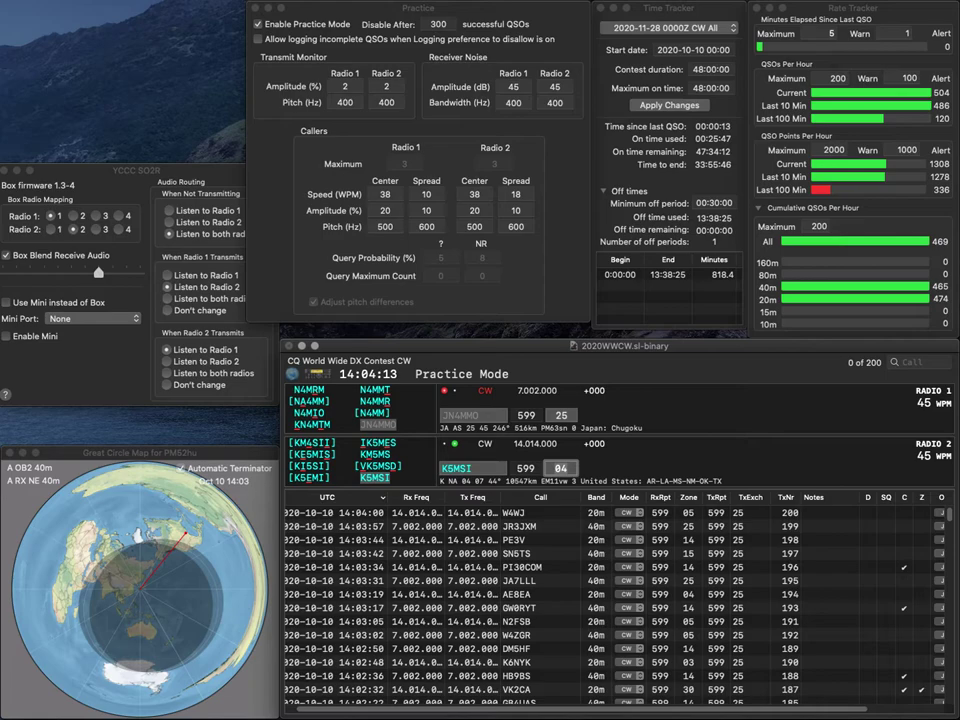
pyautogui.press('Return')
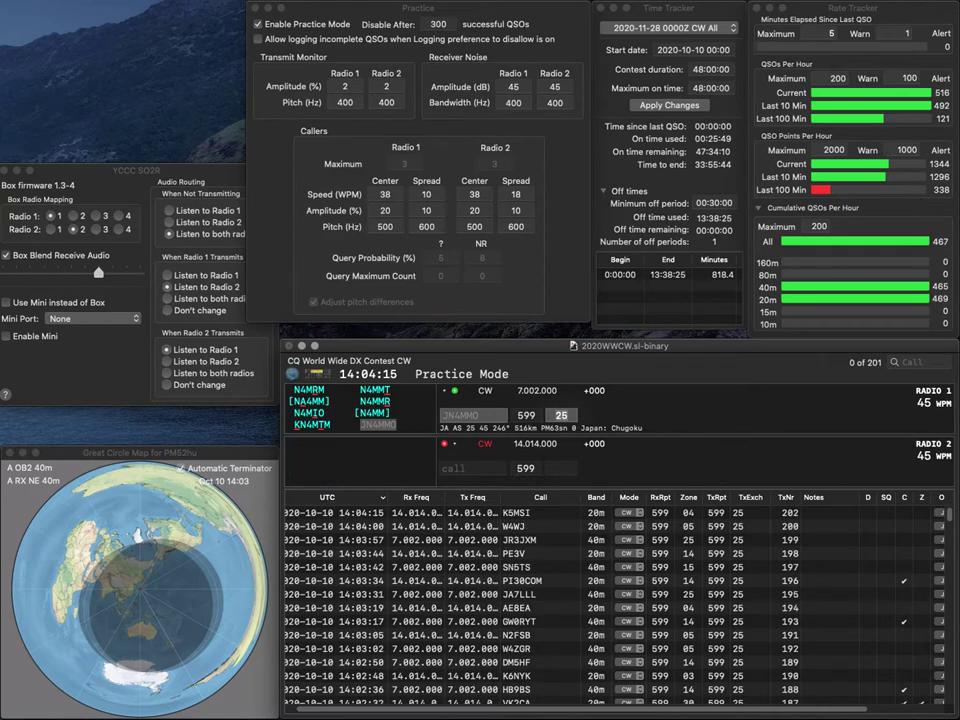
pyautogui.press('Return')
# Answer BY4DX on Radio 2 and W8BAQ on Radio 1 with the exchange, and log the BY4DX contact
pyautogui.write('BY')
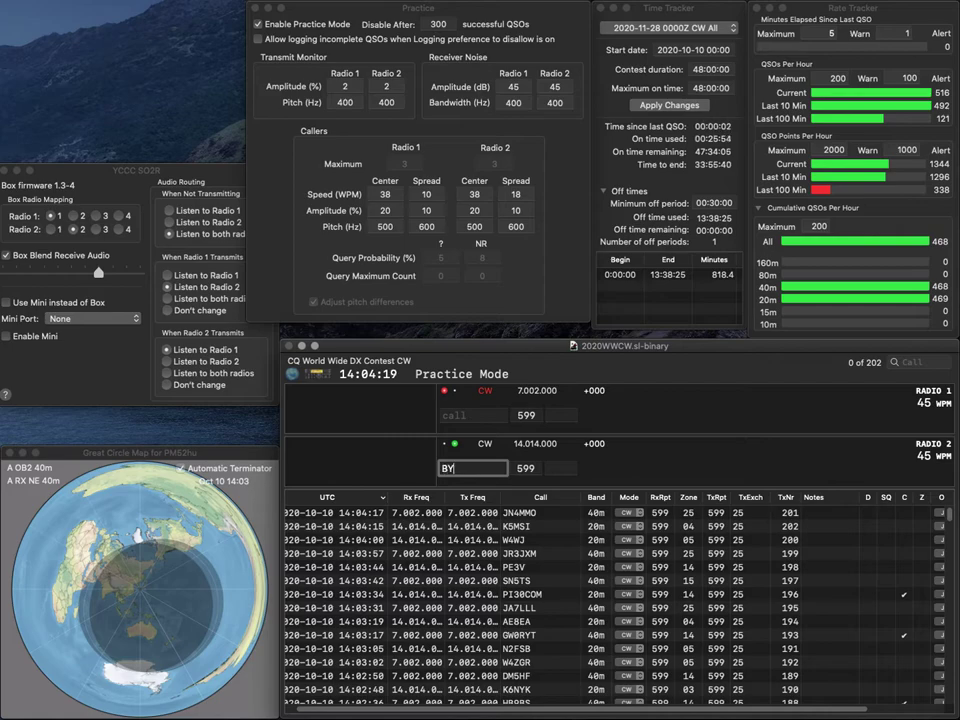
pyautogui.write('4DXBAQ')
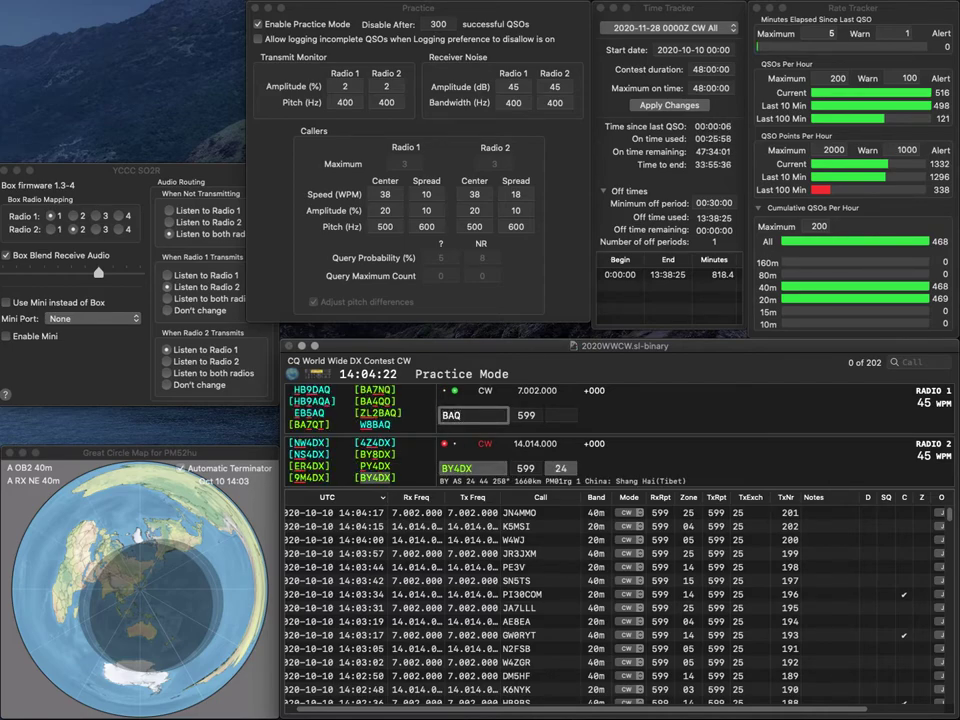
pyautogui.press('Home')
pyautogui.write('W8')
pyautogui.press('Return')
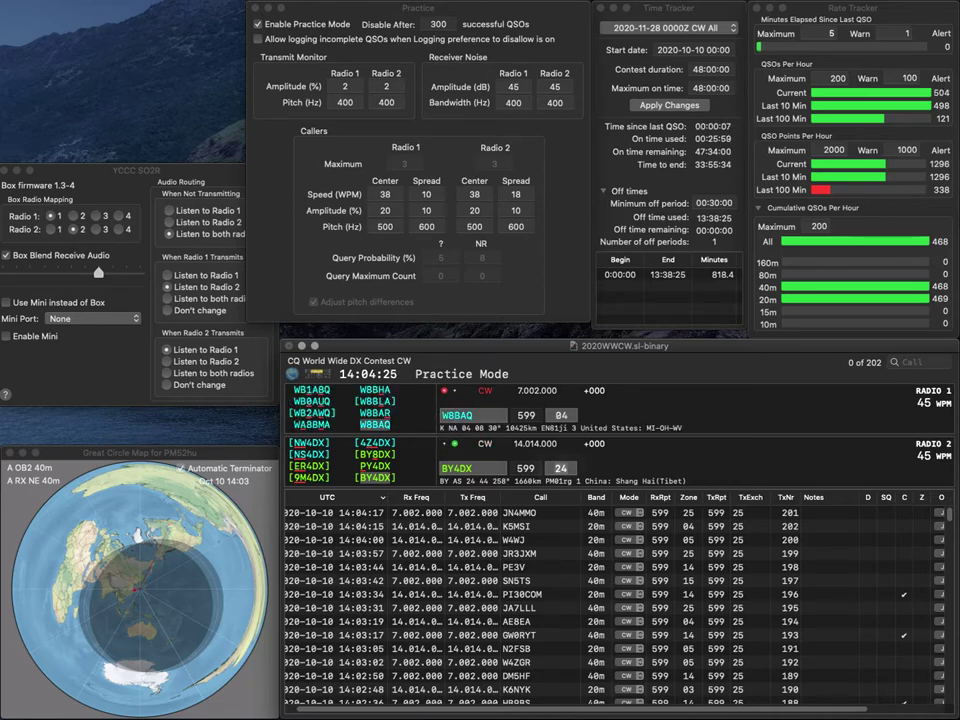
pyautogui.press('Return')
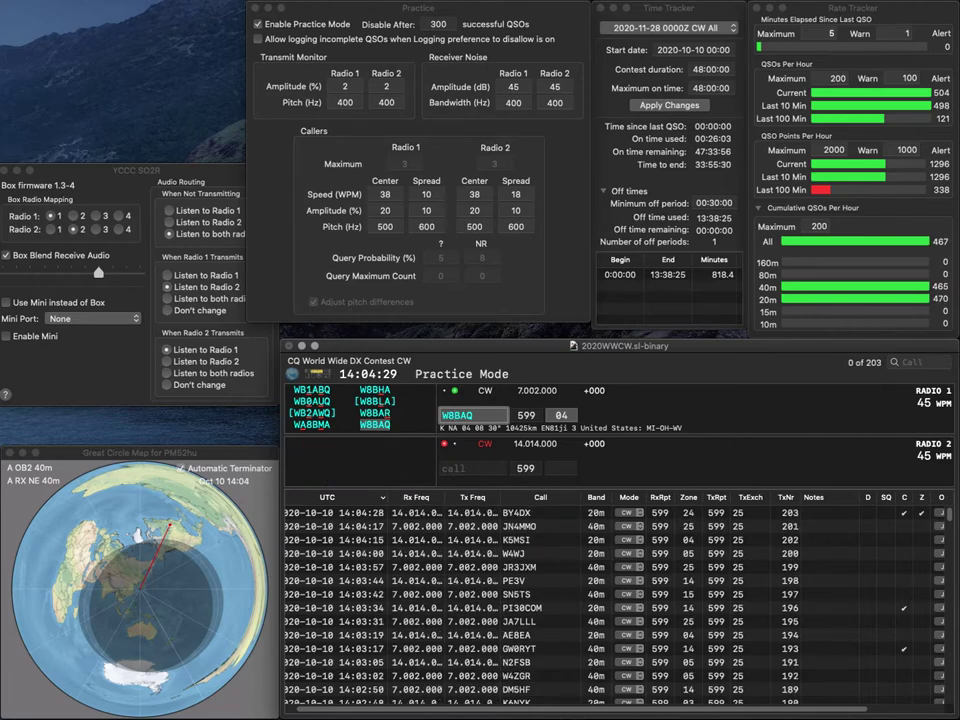
# Correct the Radio 1 call to WH6AQ and answer it with the exchange
pyautogui.press('BackSpace')
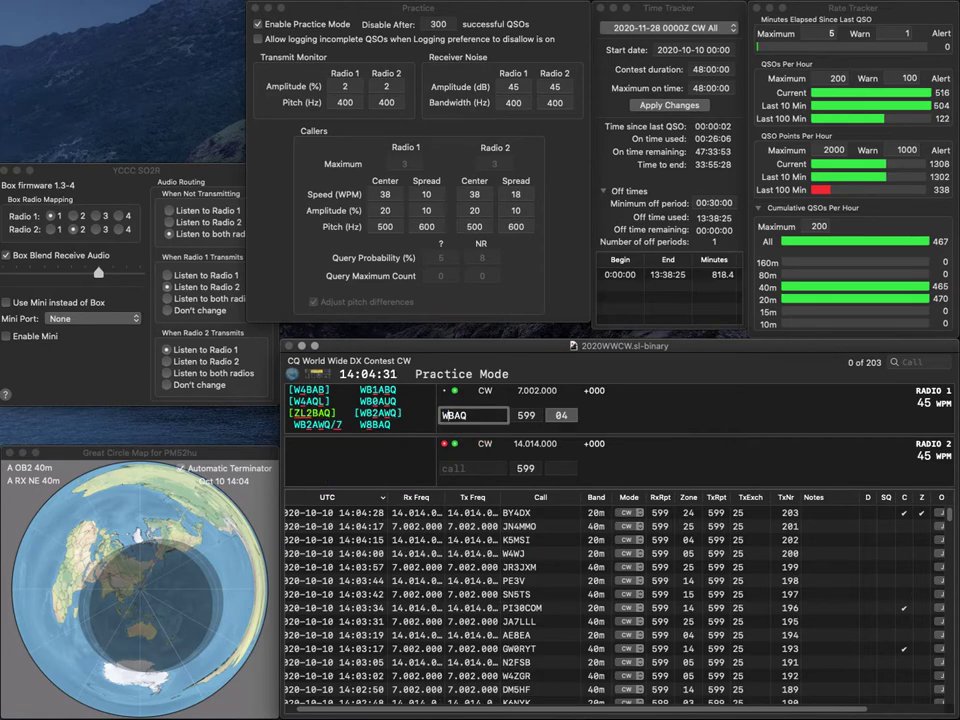
pyautogui.write('5')
pyautogui.press('BackSpace')
pyautogui.write('H6')
pyautogui.press('Delete')
pyautogui.press('Return')
pyautogui.press('\\')
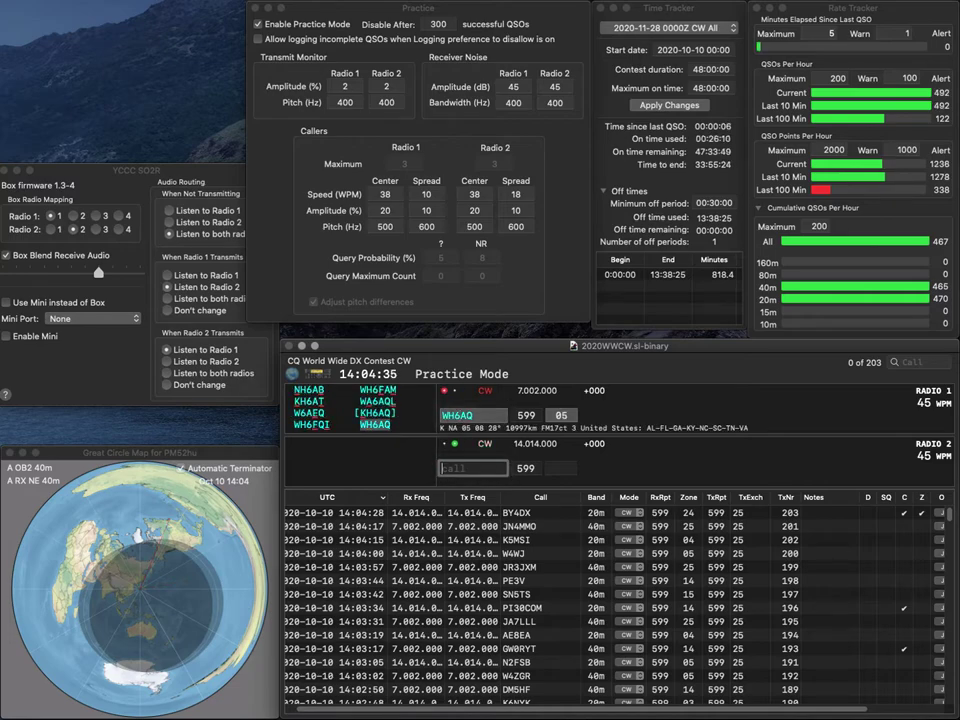
pyautogui.write('EKG')
pyautogui.press('Return')
pyautogui.press('\\')
pyautogui.press('space')
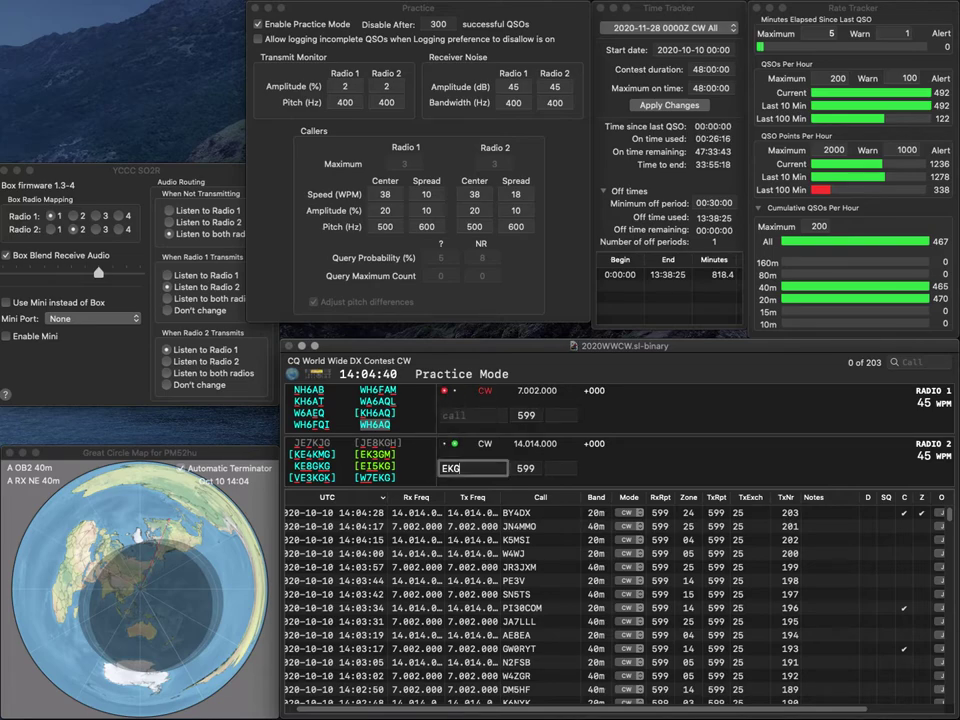
pyautogui.press('Return')
pyautogui.write('I5')
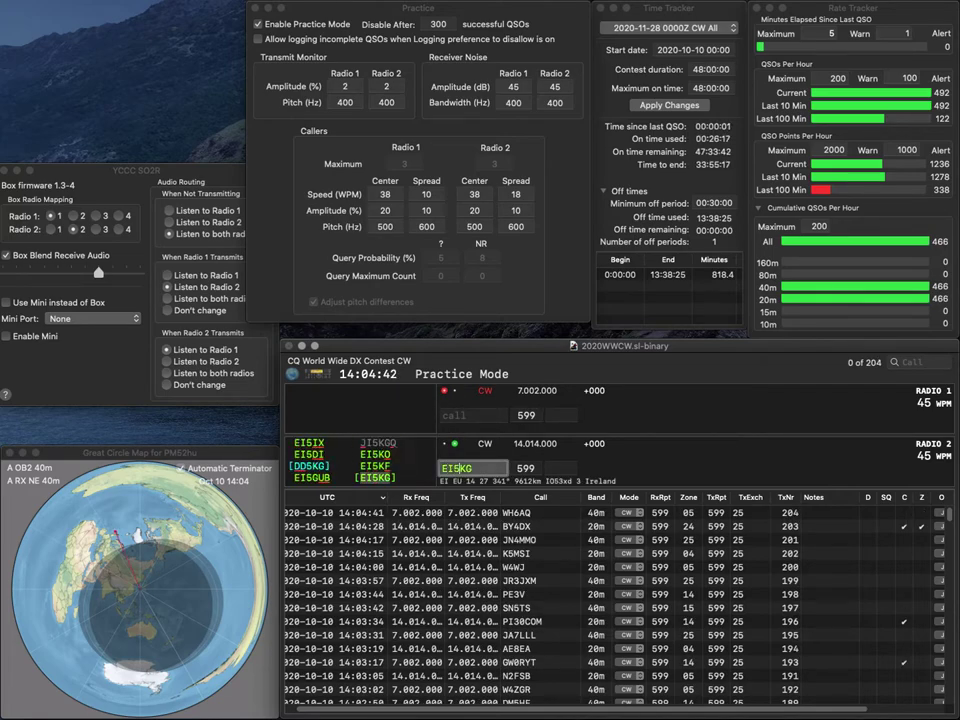
pyautogui.press('Return')
pyautogui.write('OM')
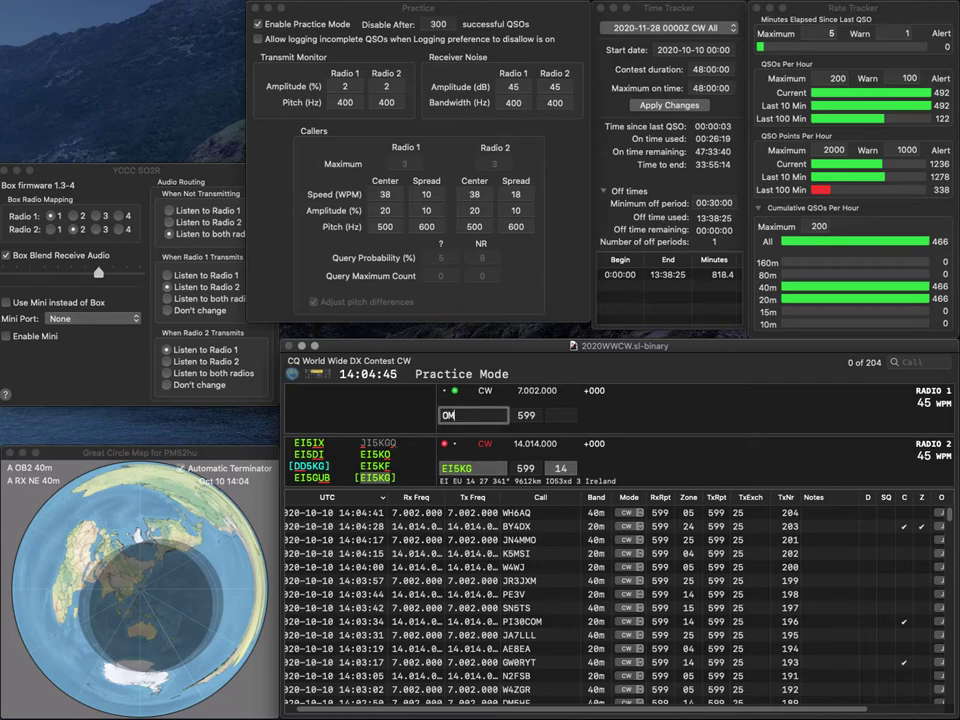
pyautogui.write('7AG')
pyautogui.press('Return')
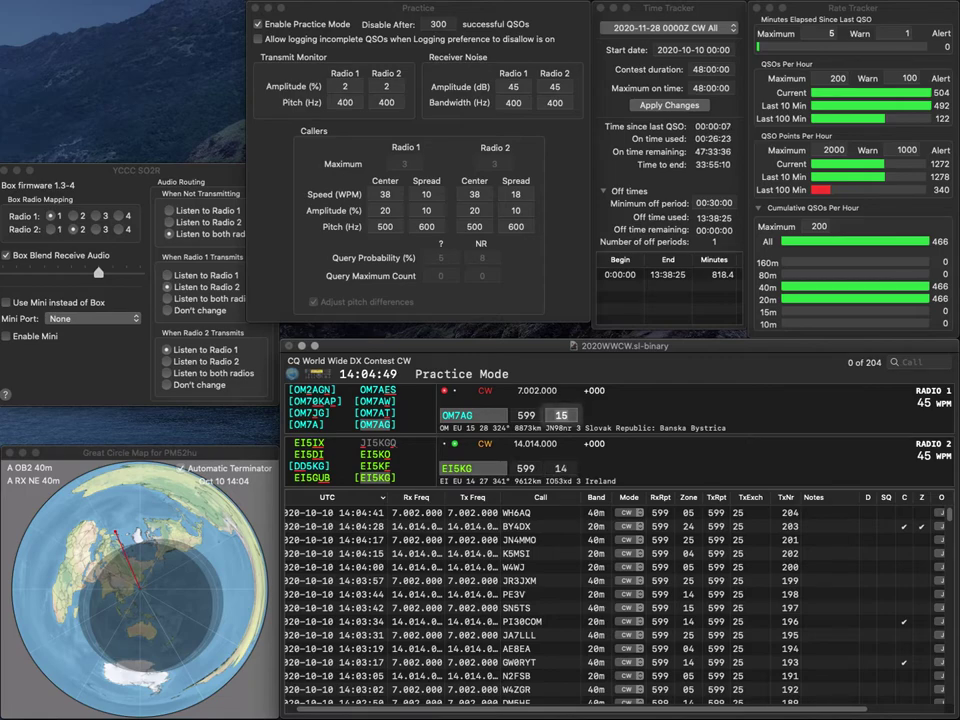
pyautogui.press('Return')
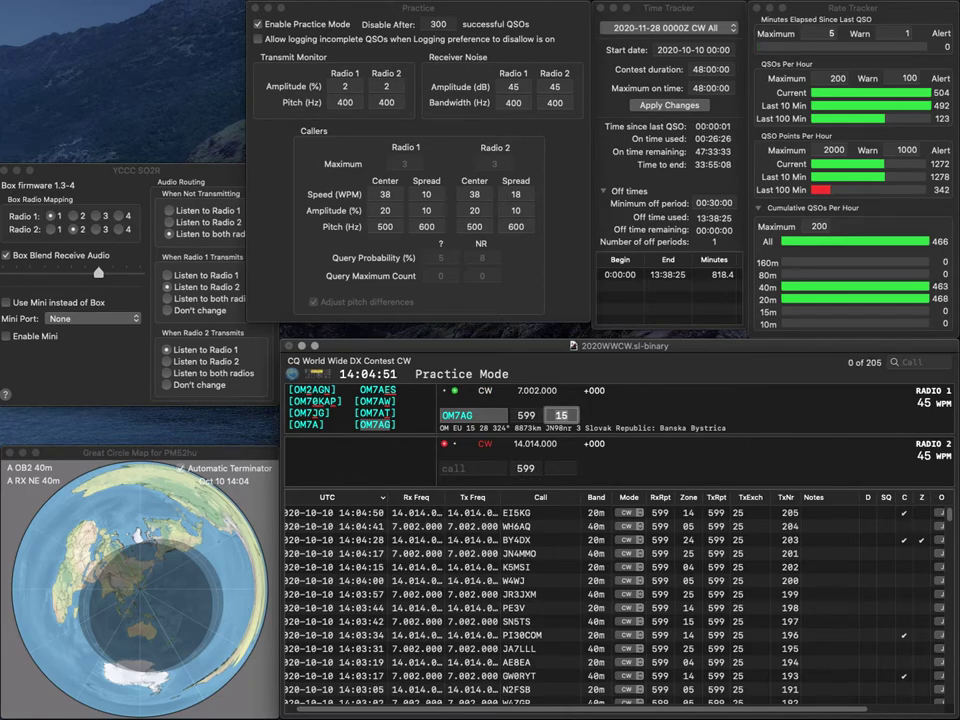
pyautogui.press('Return')
pyautogui.write('DL4A')
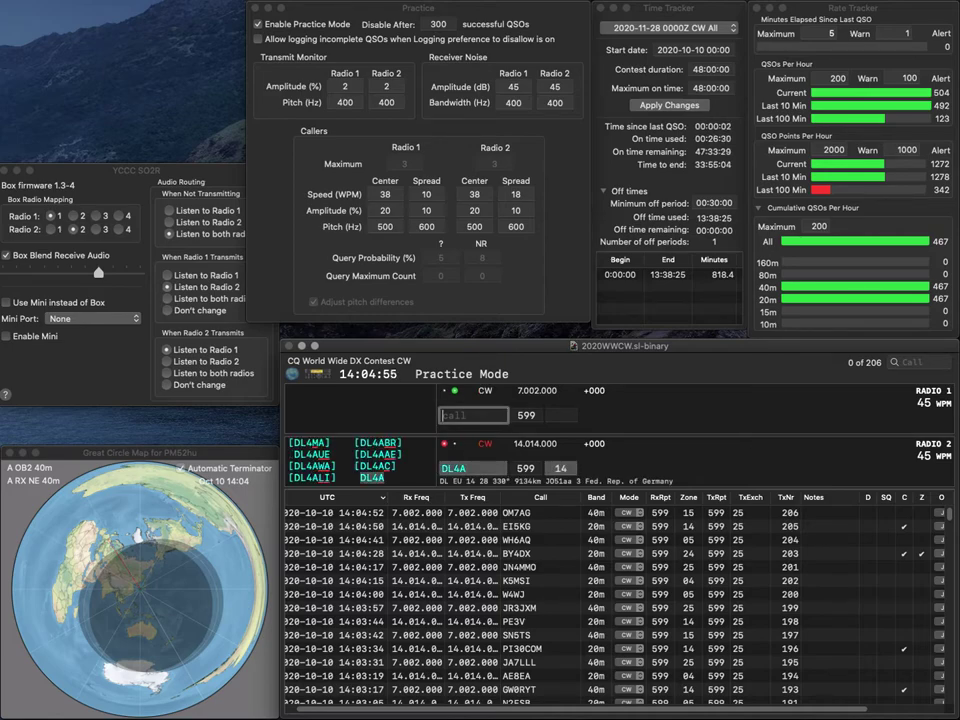
pyautogui.write('0ABT')
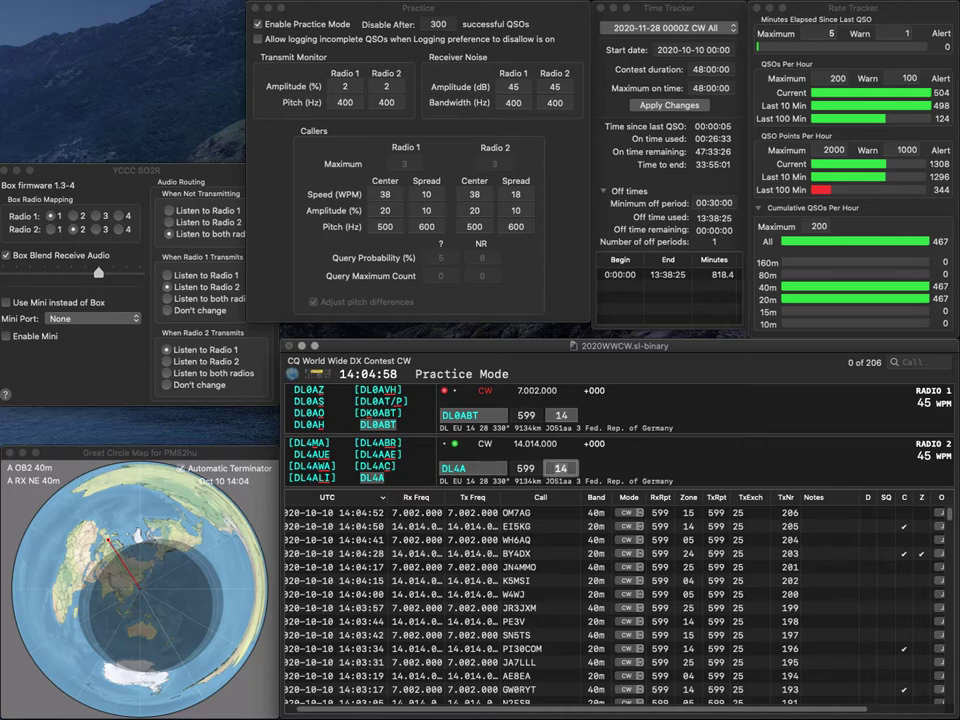
pyautogui.press('Return')
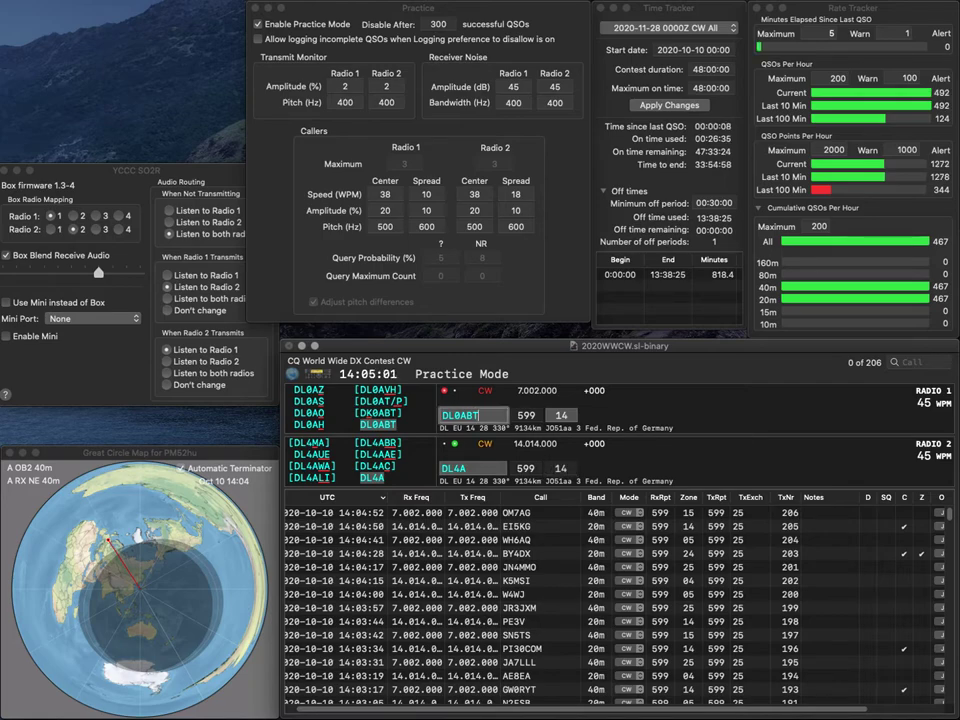
pyautogui.press('Return')
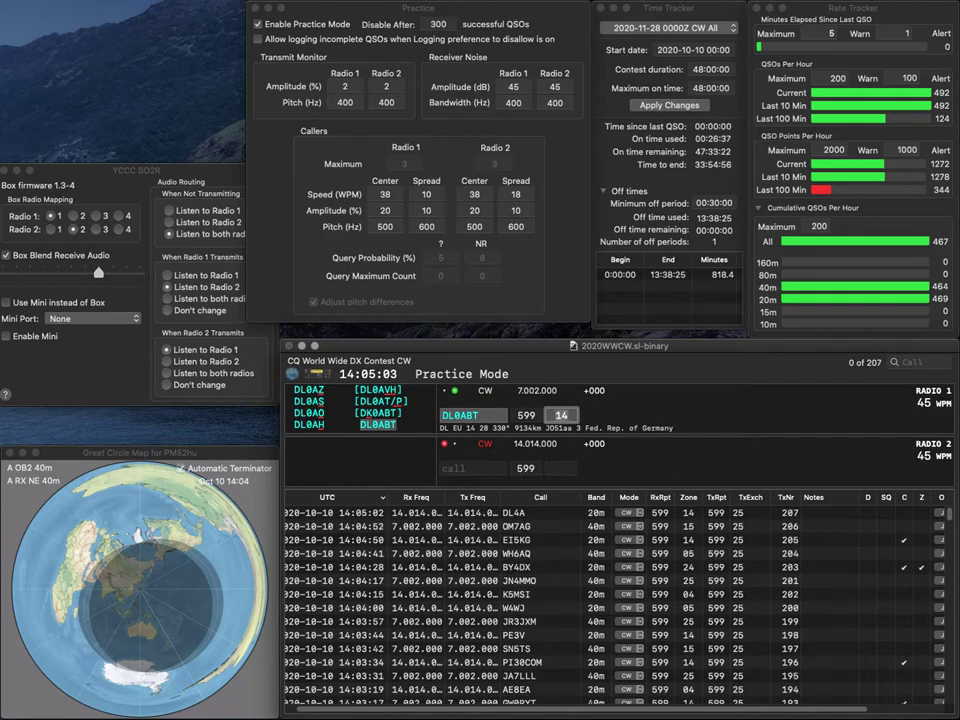
pyautogui.press('Return')
pyautogui.write('M0BP')
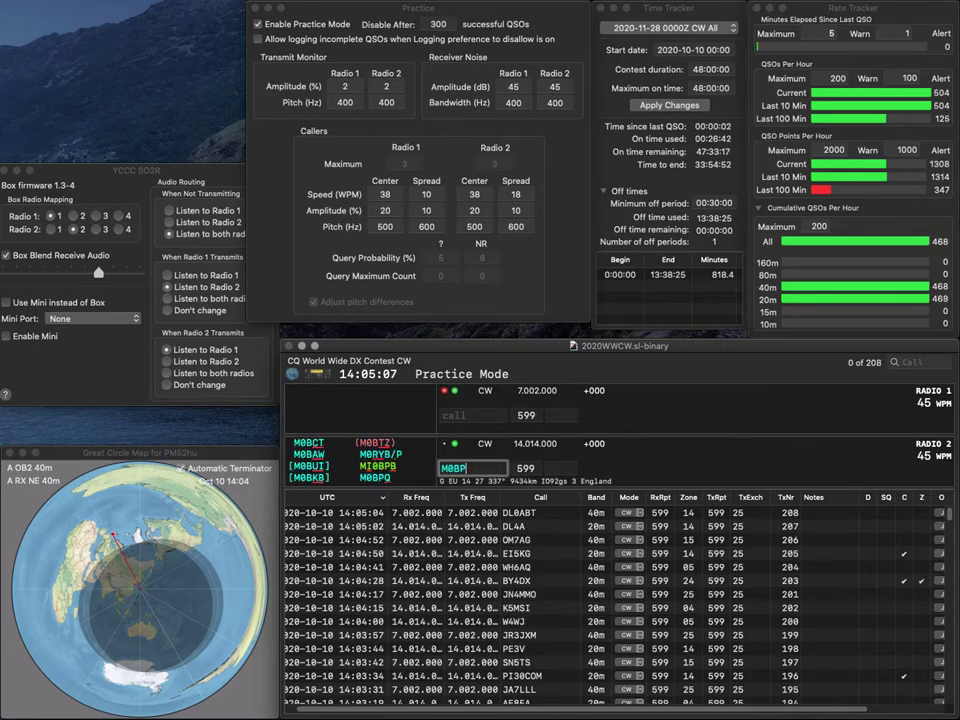
pyautogui.write('Q2DVB')
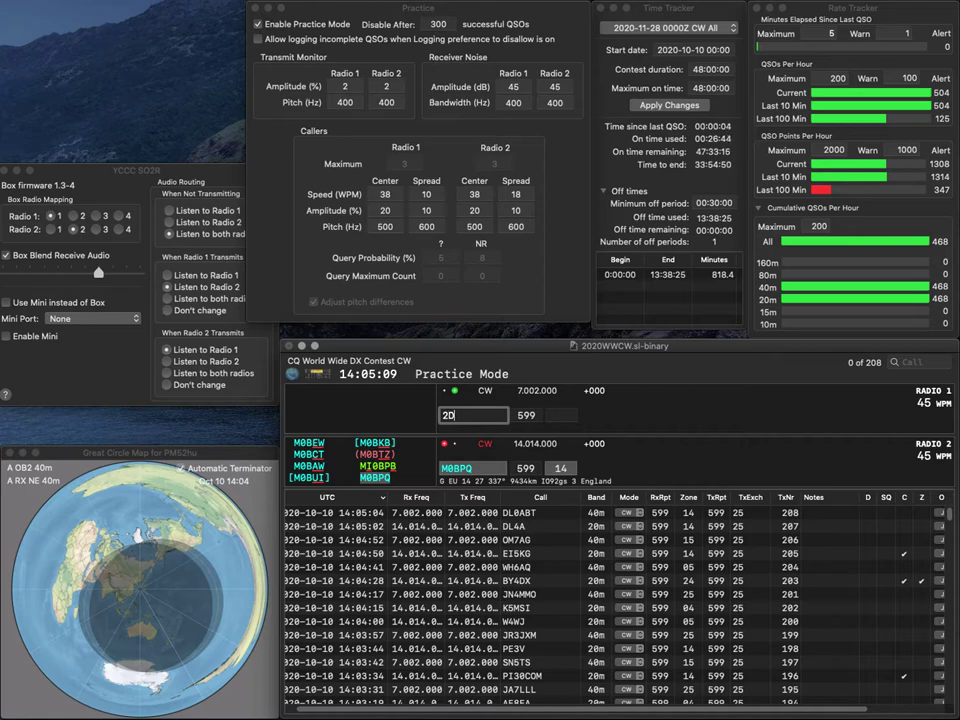
pyautogui.press('Home')
pyautogui.write('PD')
pyautogui.press('Return')
pyautogui.press('Return')
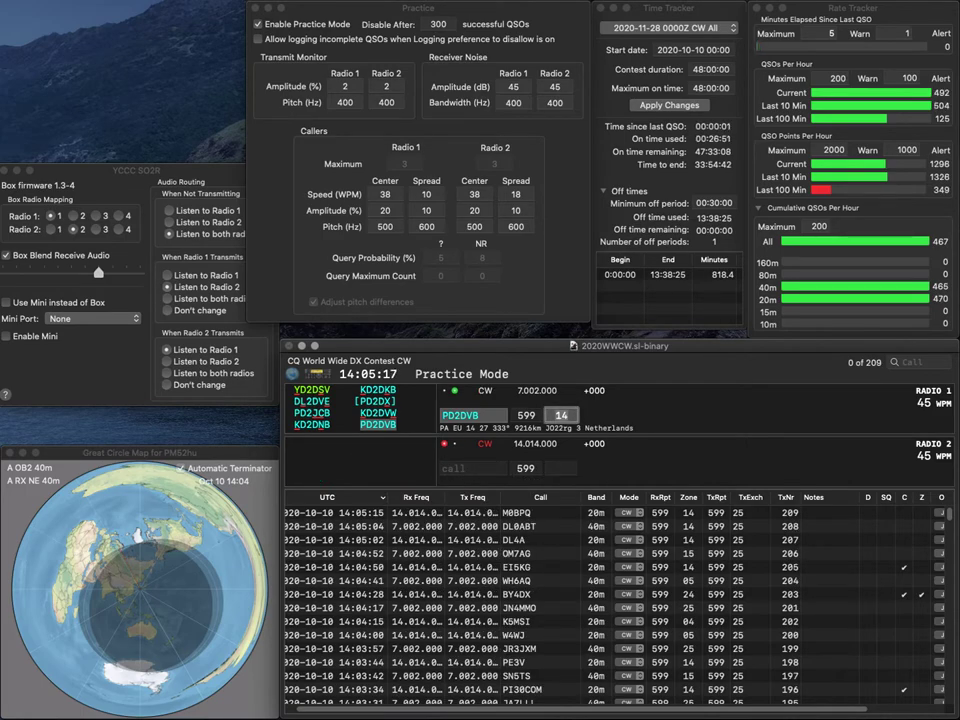
pyautogui.press('Return')
pyautogui.write('OM5XX')
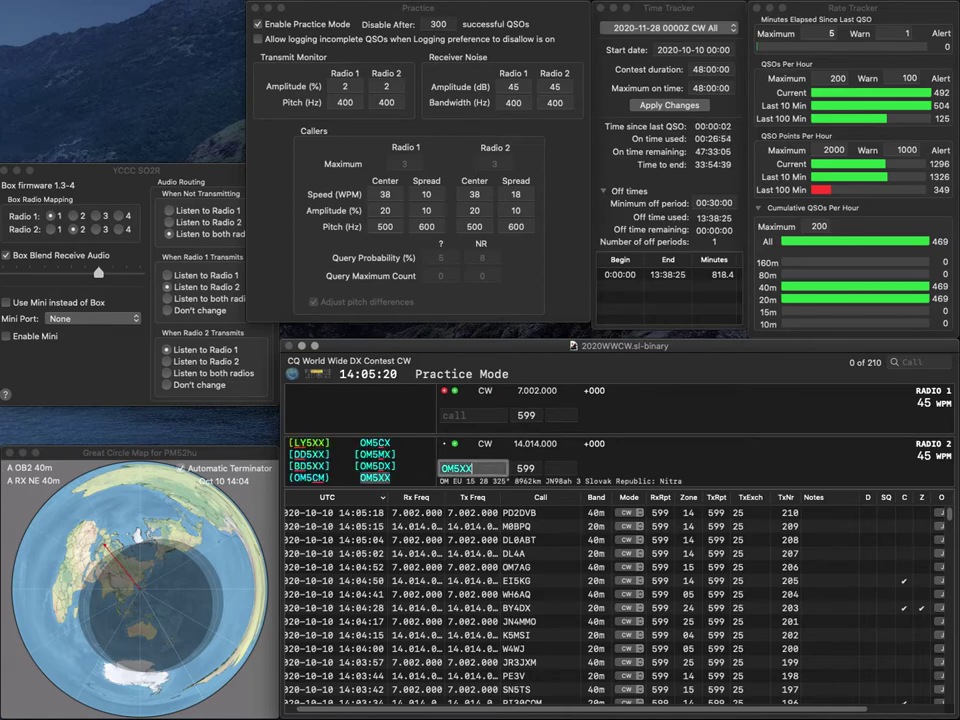
pyautogui.press('Return')
pyautogui.write('H')
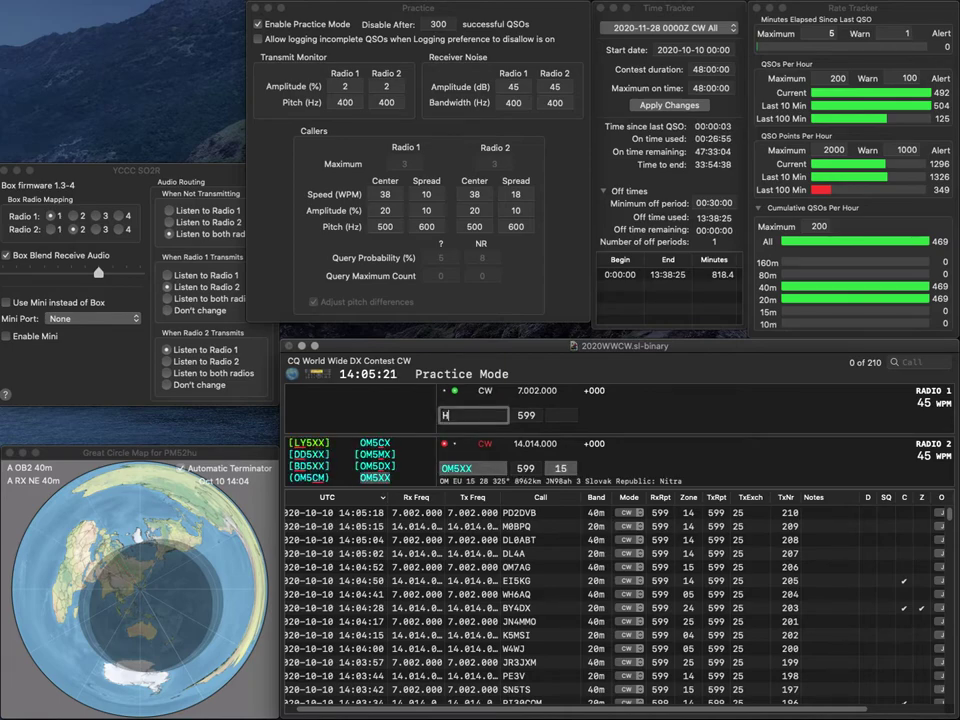
pyautogui.write('B9DUR')
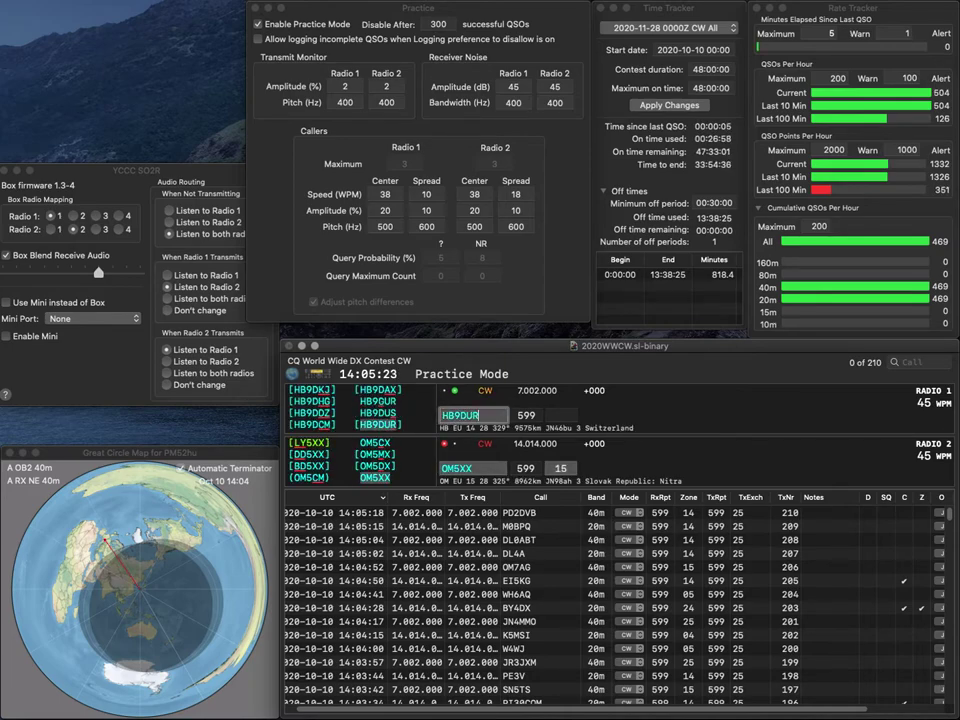
pyautogui.press('Return')
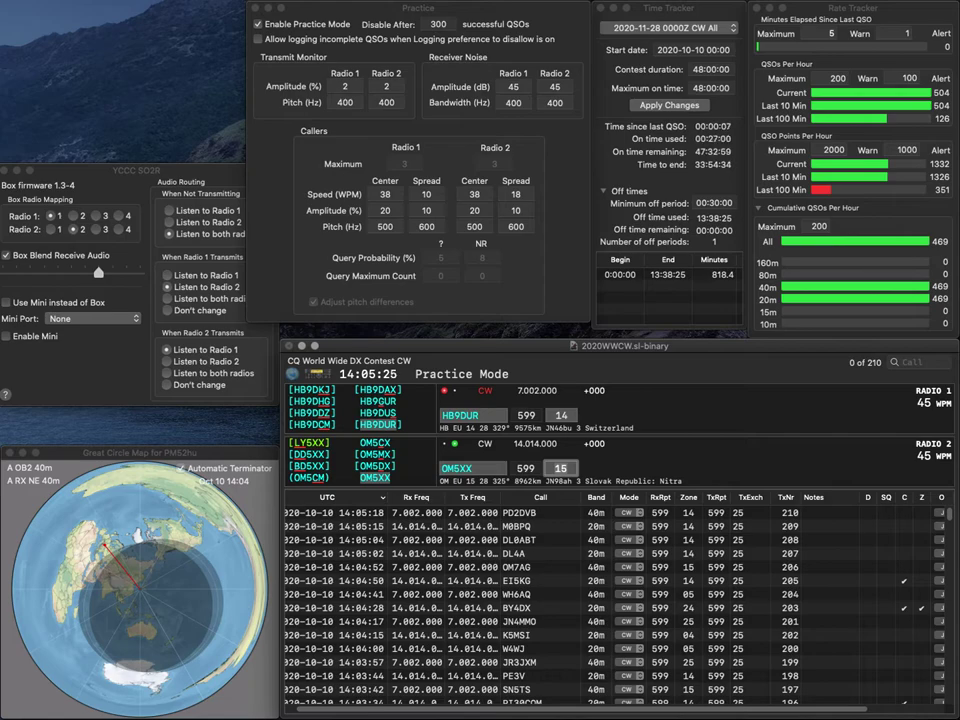
pyautogui.press('Return')
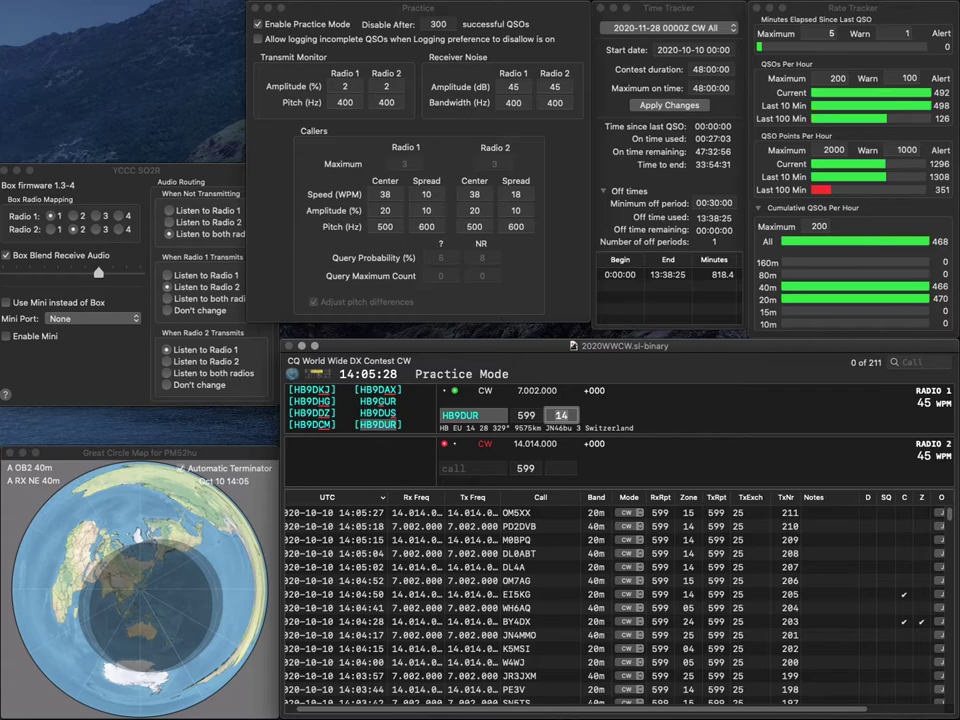
pyautogui.press('Return')
pyautogui.write('NQ4I')
pyautogui.press('Return')
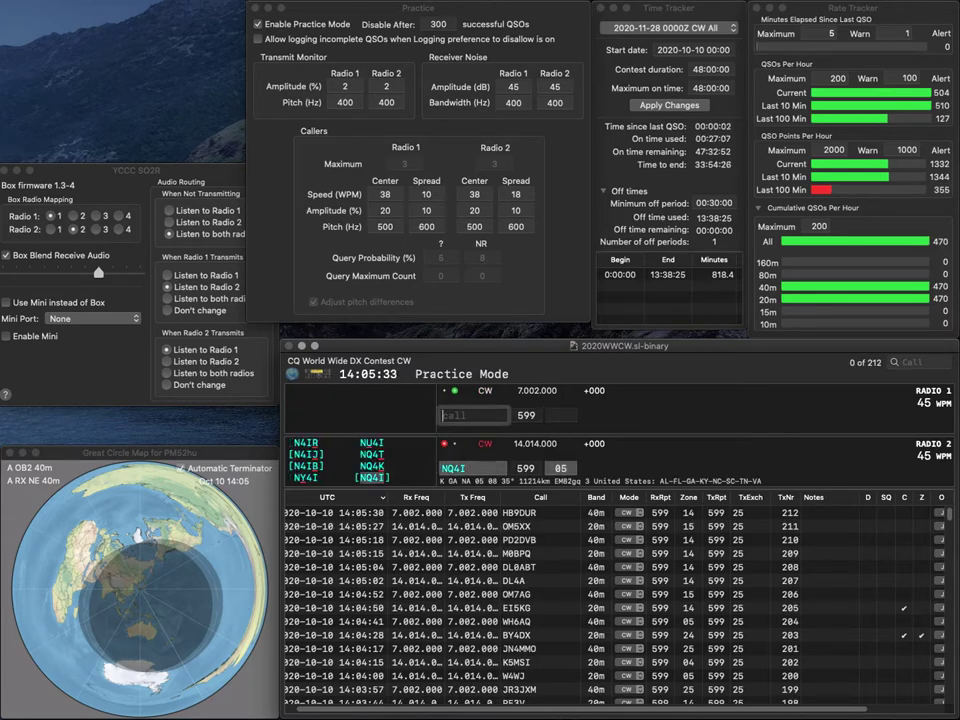
pyautogui.write('WAC98F')
pyautogui.write('G')
pyautogui.press('Left')
pyautogui.press('Left')
pyautogui.press('Left')
pyautogui.press('Left')
pyautogui.press('Left')
pyautogui.press('Left')
pyautogui.press('BackSpace')
pyautogui.press('Right')
pyautogui.press('Delete')
pyautogui.press('Return')
pyautogui.press('Up')
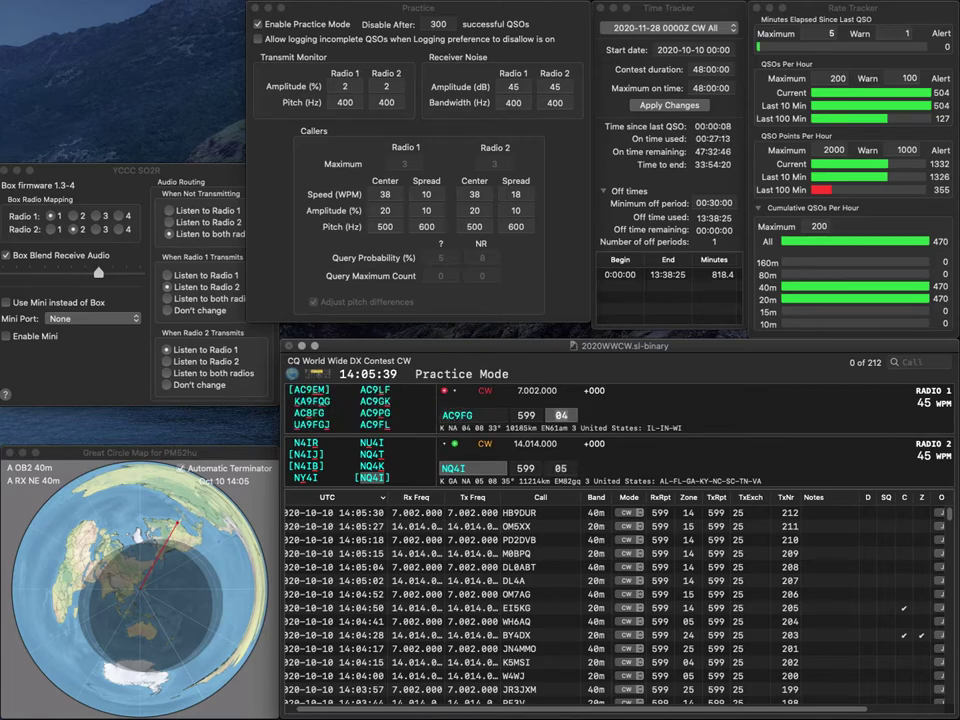
pyautogui.press('space')
pyautogui.press('Left')
pyautogui.press('Left')
pyautogui.press('BackSpace')
pyautogui.write('8')
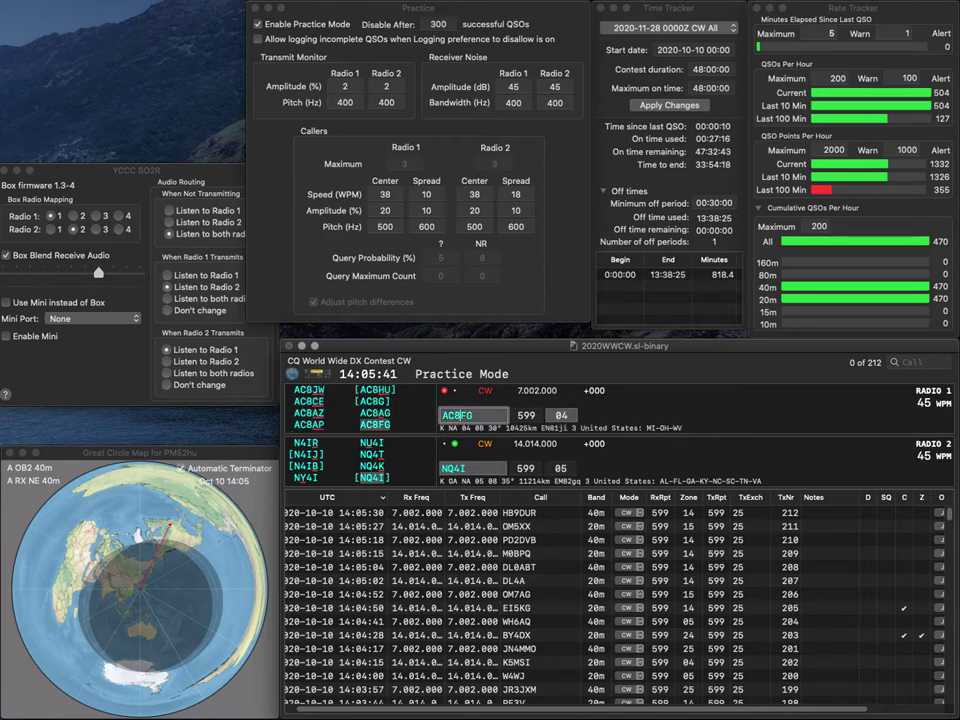
pyautogui.press('Return')
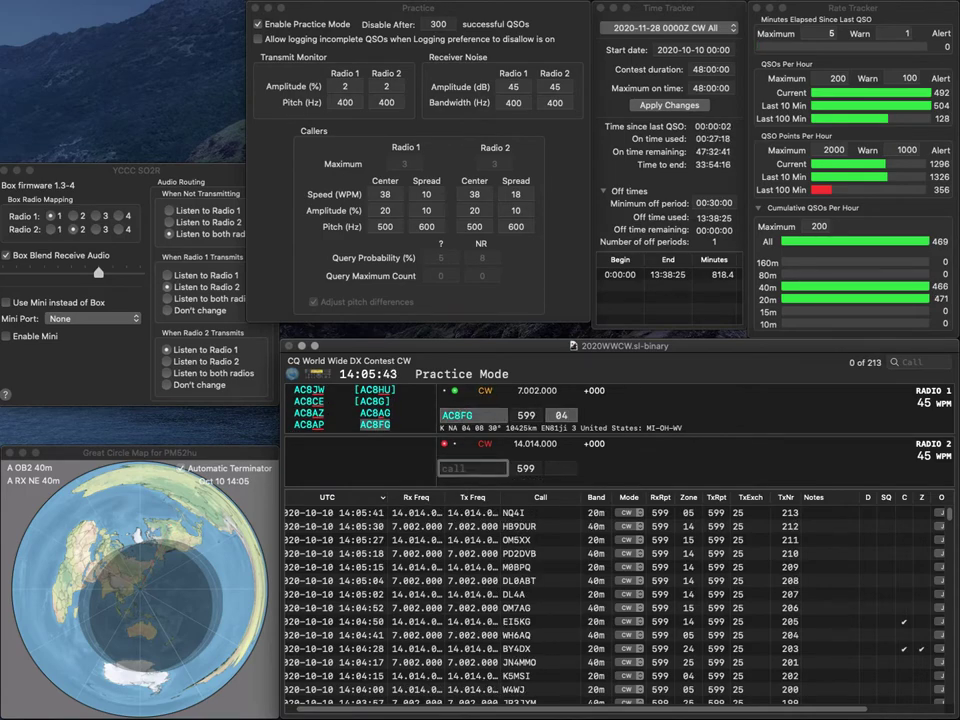
# Answer W9WAP on Radio 2 with the exchange, and log AC8FG on Radio 1 and W9WAP on Radio 2
pyautogui.write('W')
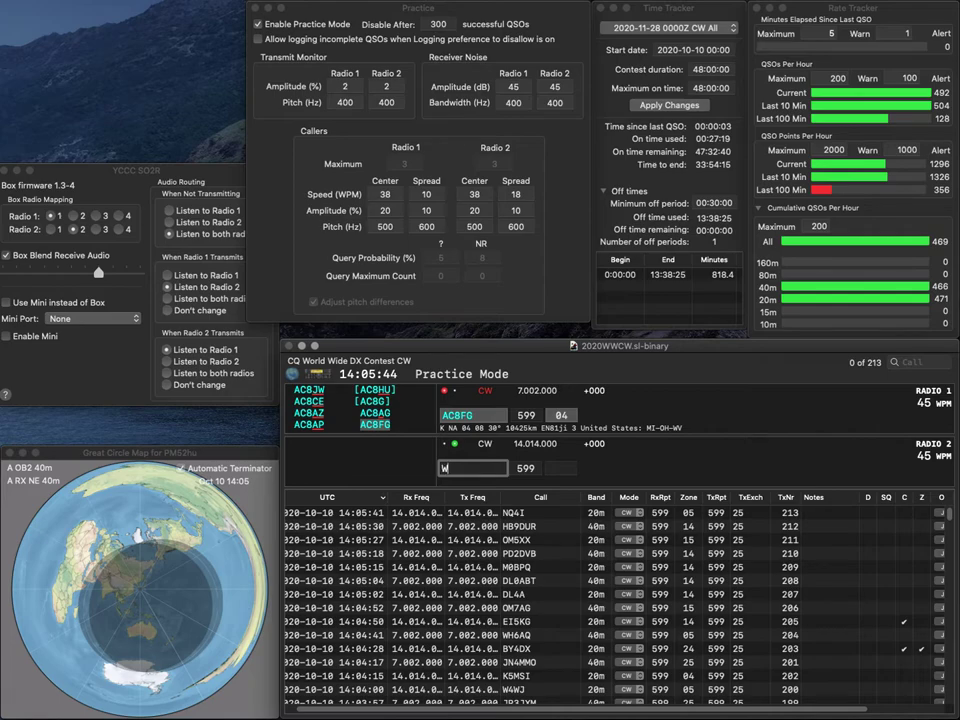
pyautogui.write('9WAP')
pyautogui.press('Return')
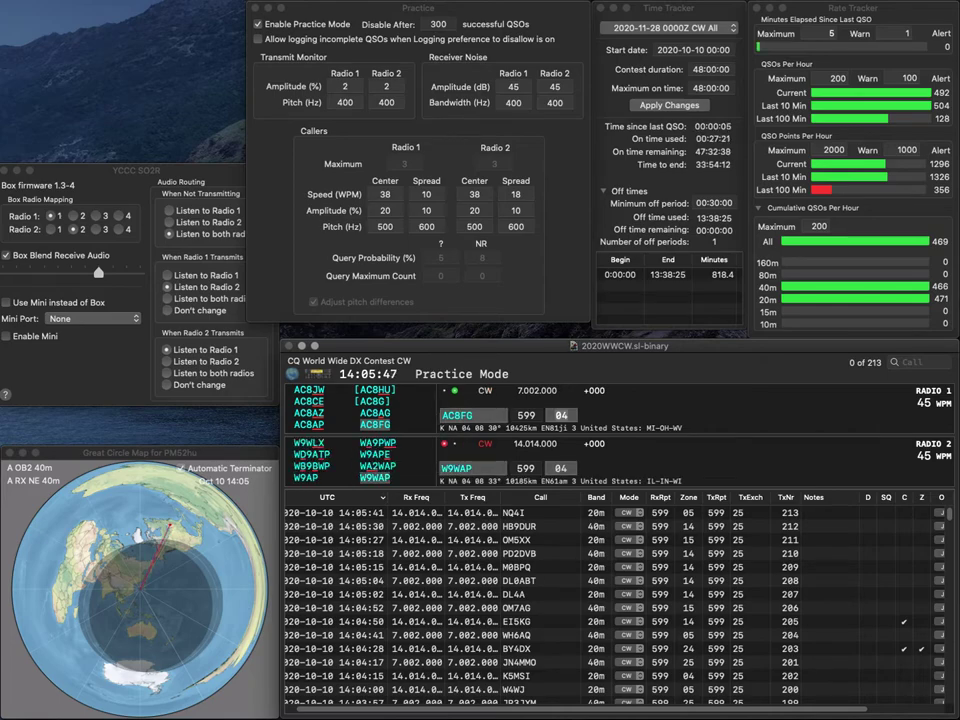
pyautogui.press('Tab')
pyautogui.press('Tab')
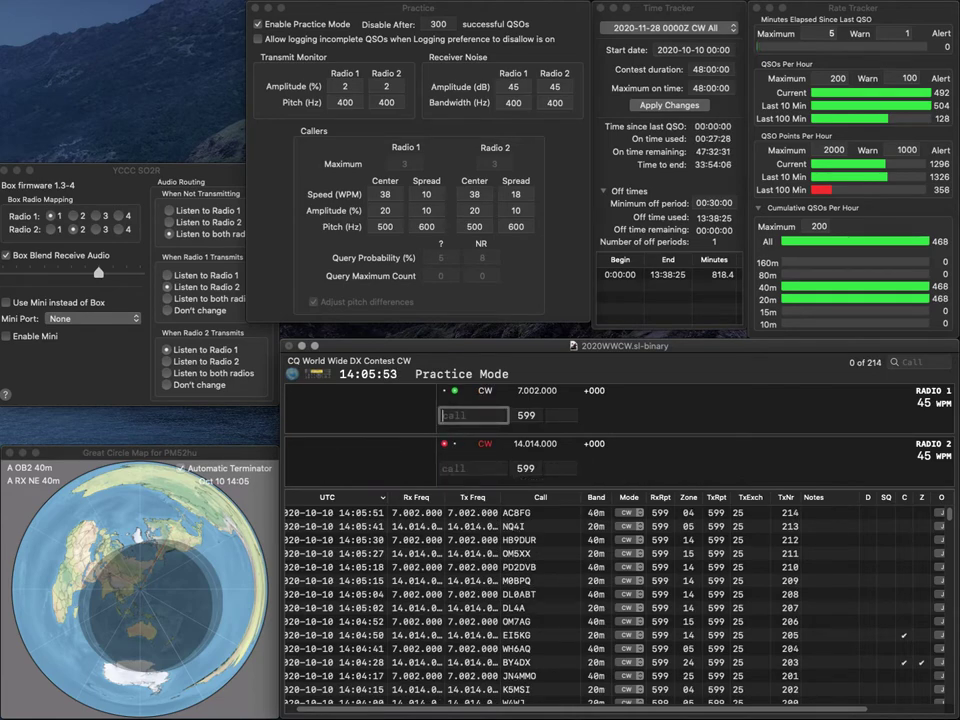
pyautogui.write('JG7')
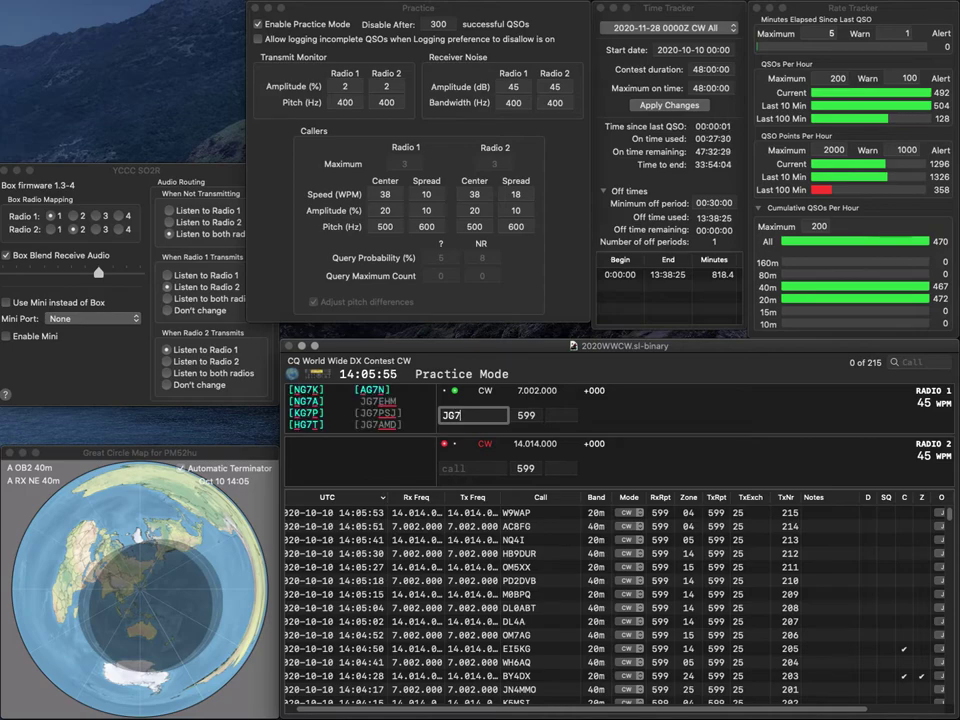
pyautogui.write('EHM')
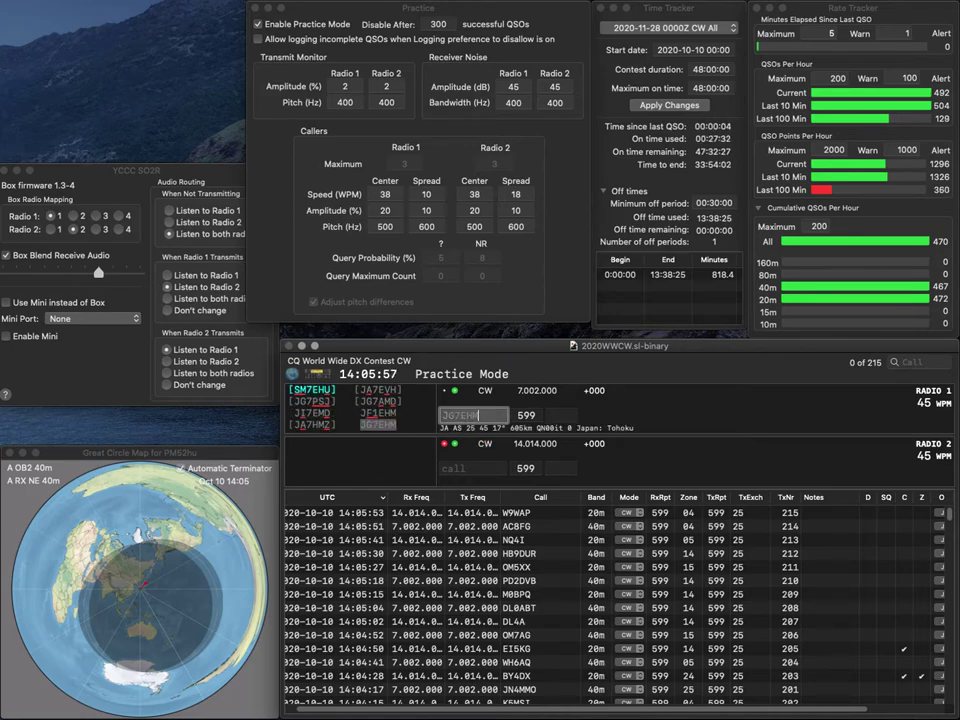
pyautogui.press('Return')
pyautogui.write('UV3RT')
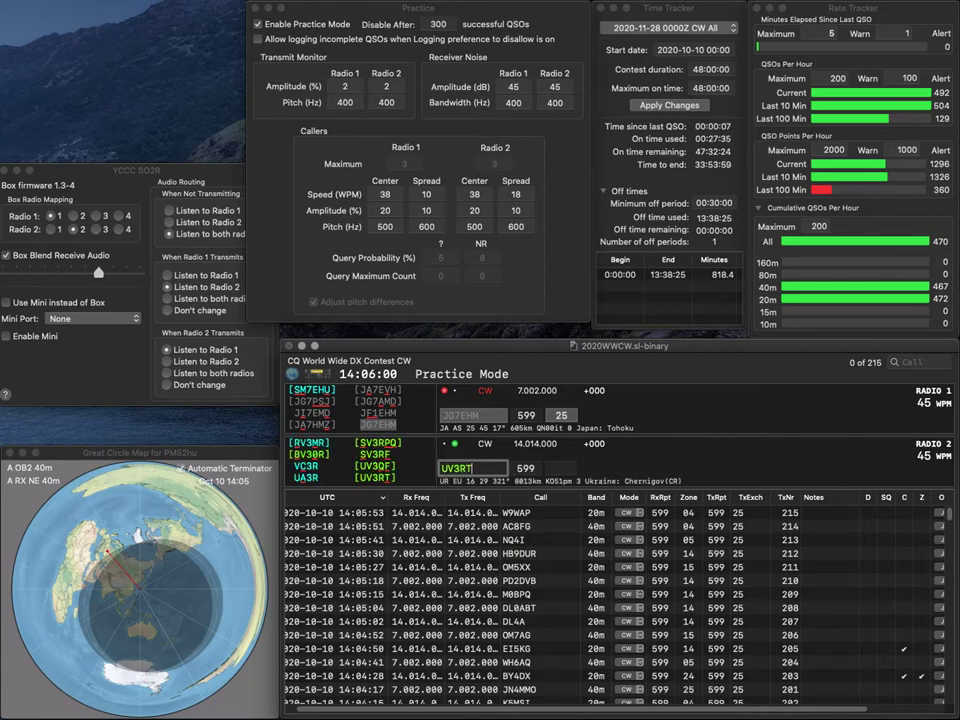
pyautogui.press('Return')
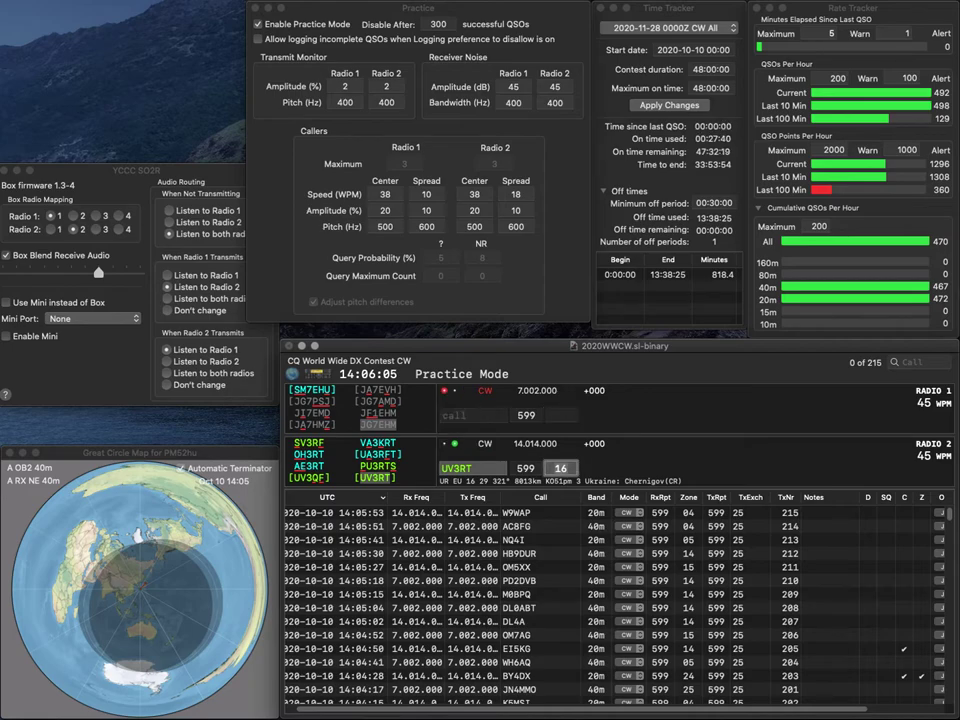
pyautogui.press('Return')
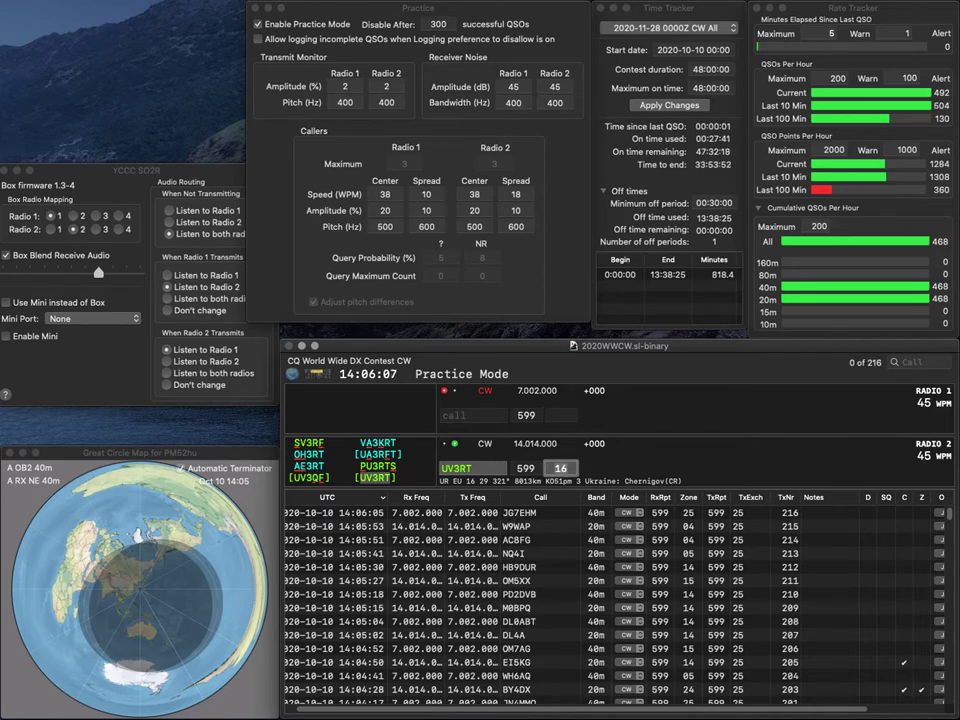
pyautogui.press('Return')
pyautogui.write('IK0')
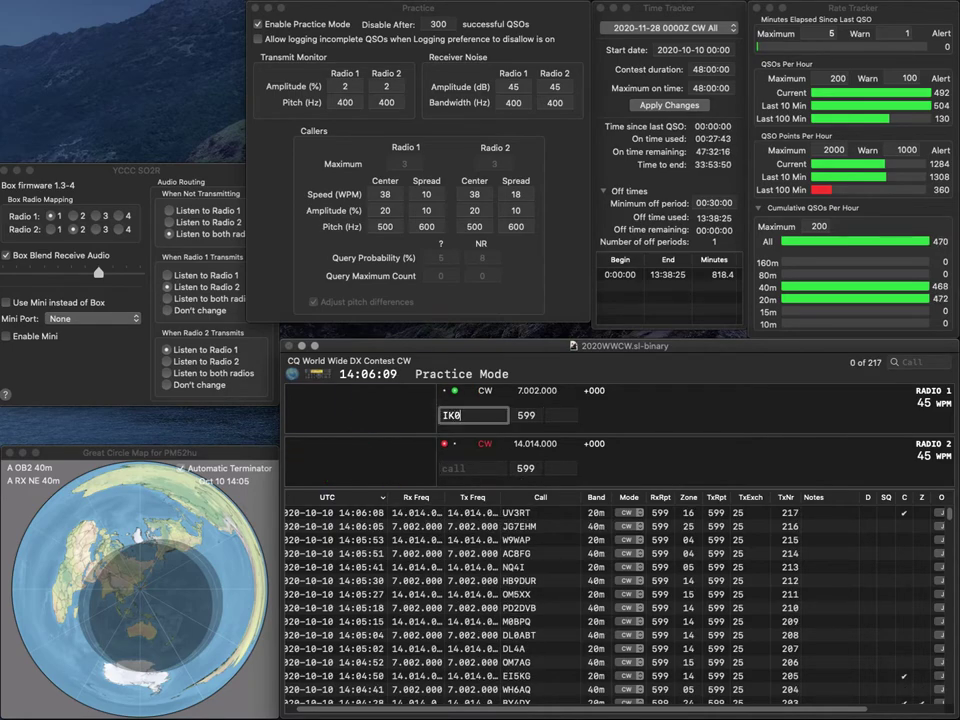
pyautogui.write('NOJ')
pyautogui.press('Return')
pyautogui.write('RX3PR')
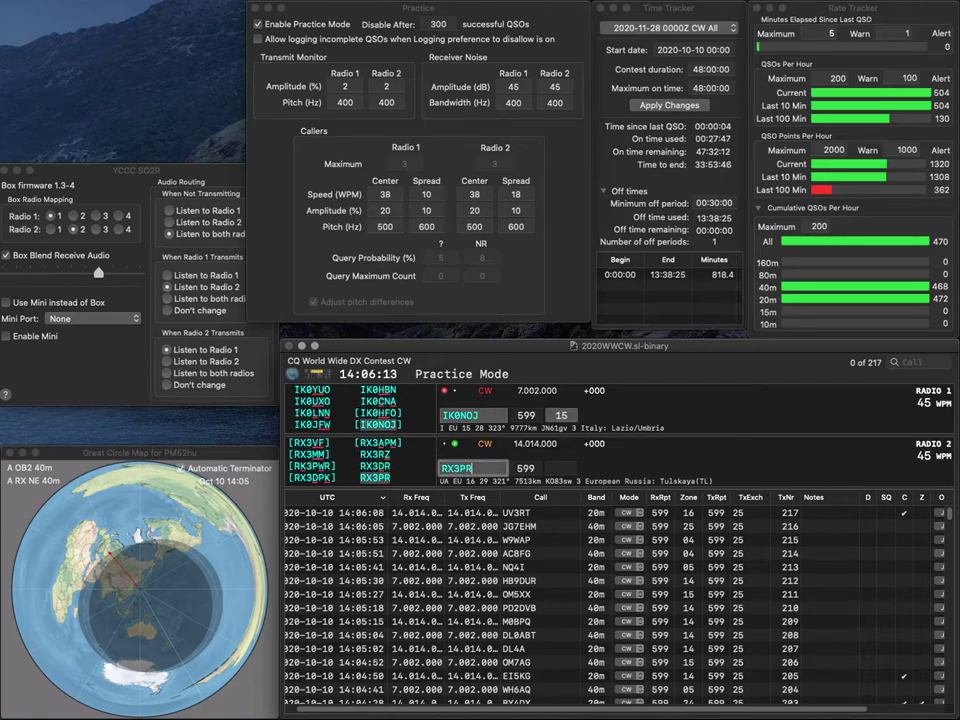
pyautogui.press('Return')
pyautogui.press('space')
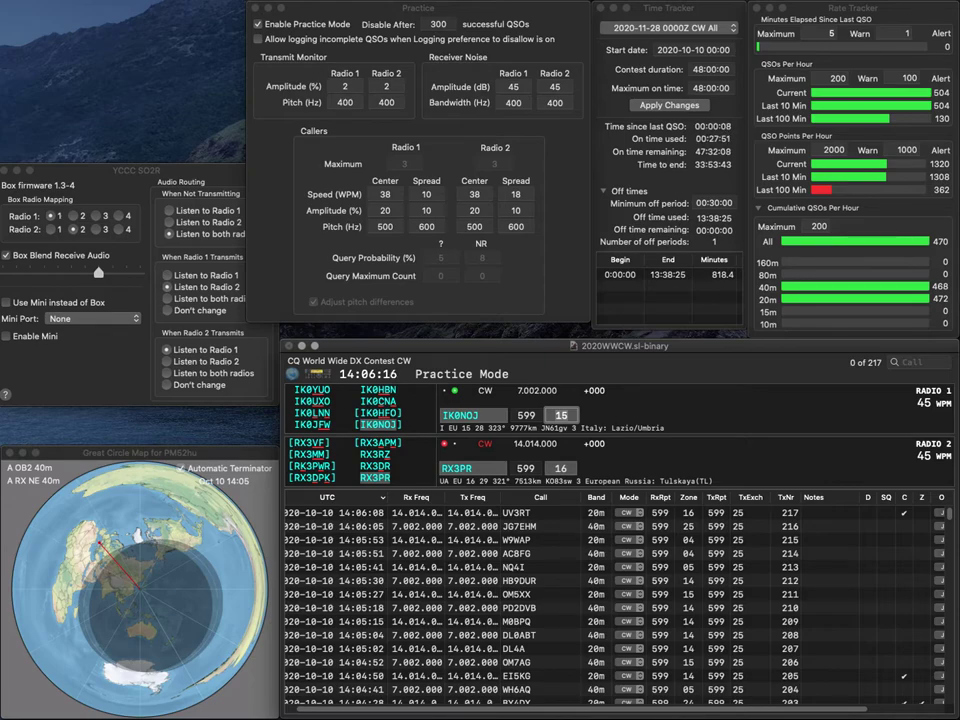
pyautogui.press('Return')
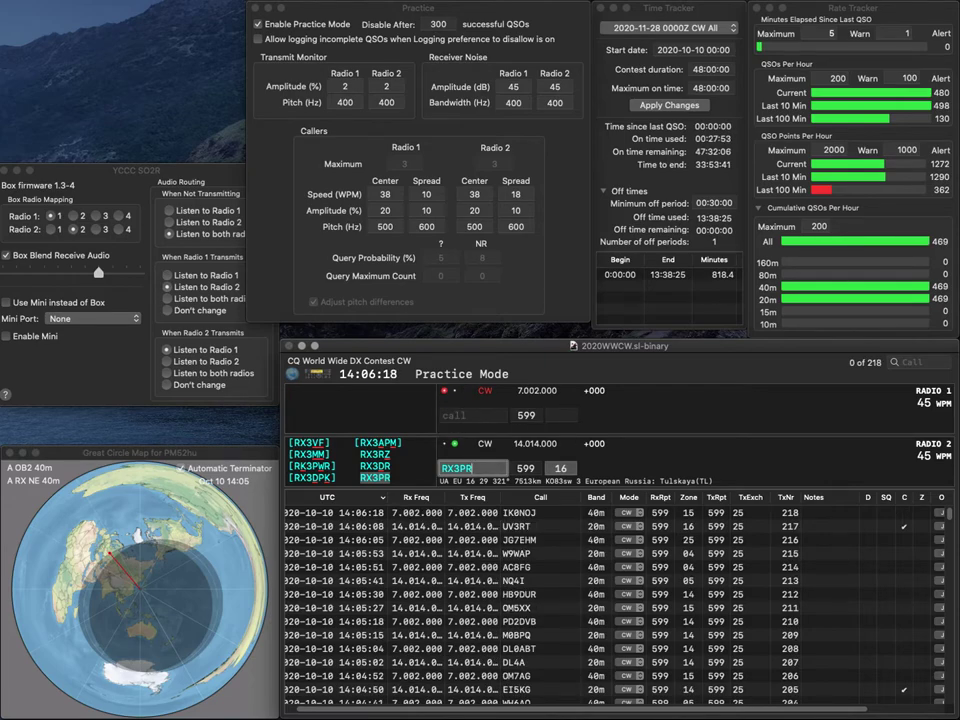
# Log RX3PR on Radio 2, then answer and log WU6K on Radio 1 while entering the partial call 0D on Radio 2
pyautogui.press('Return')
pyautogui.write('WU6K')
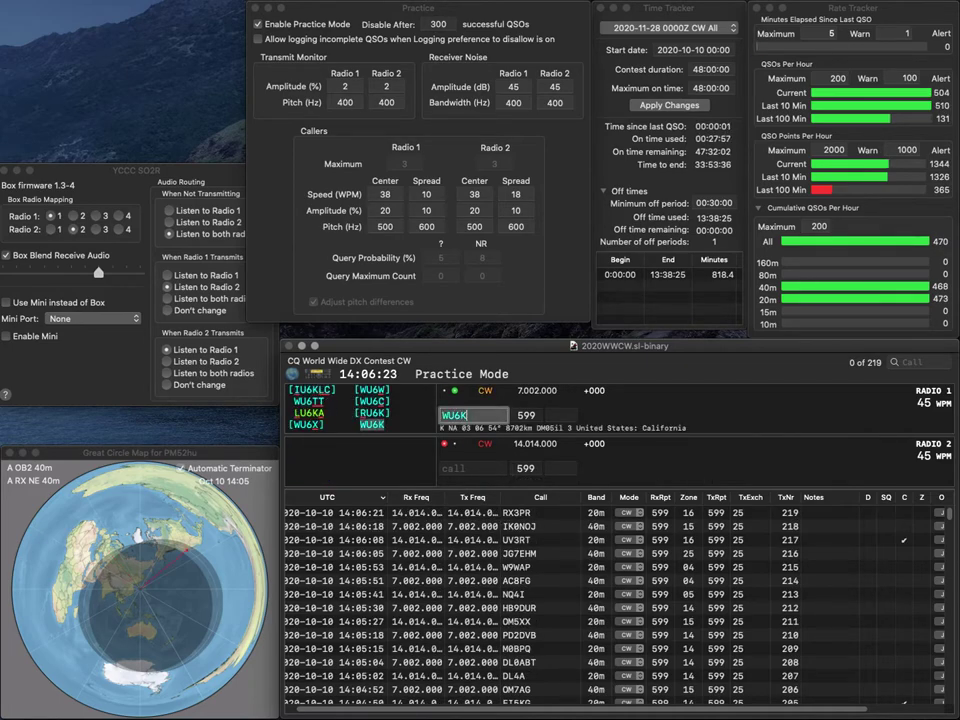
pyautogui.write('ZD')
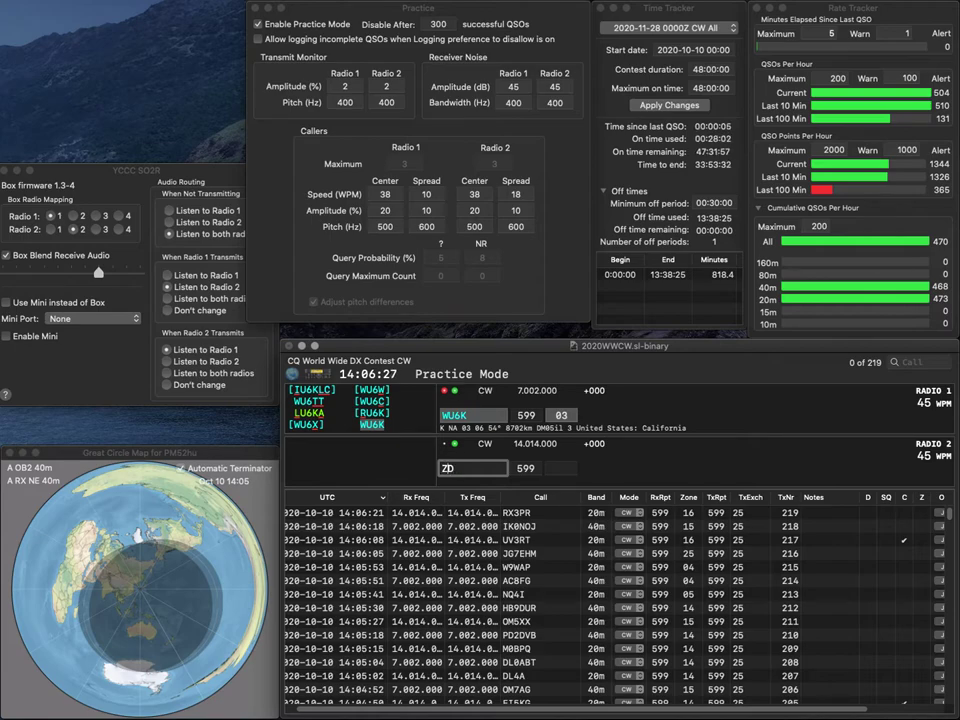
pyautogui.press('BackSpace')
pyautogui.write('0D')
pyautogui.click(454, 468)
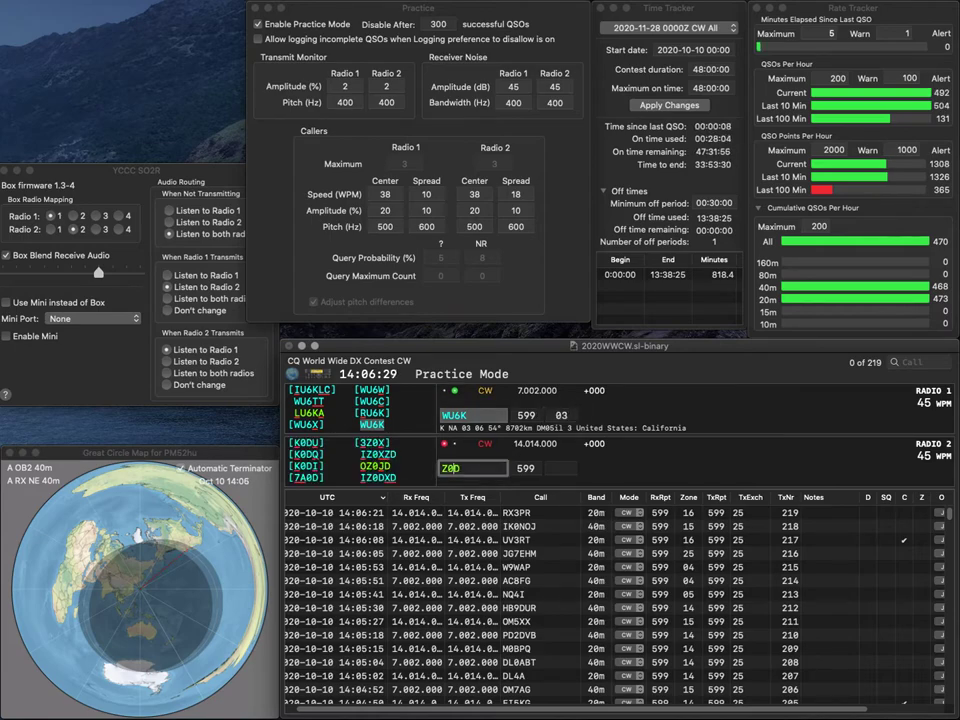
pyautogui.press('Return')
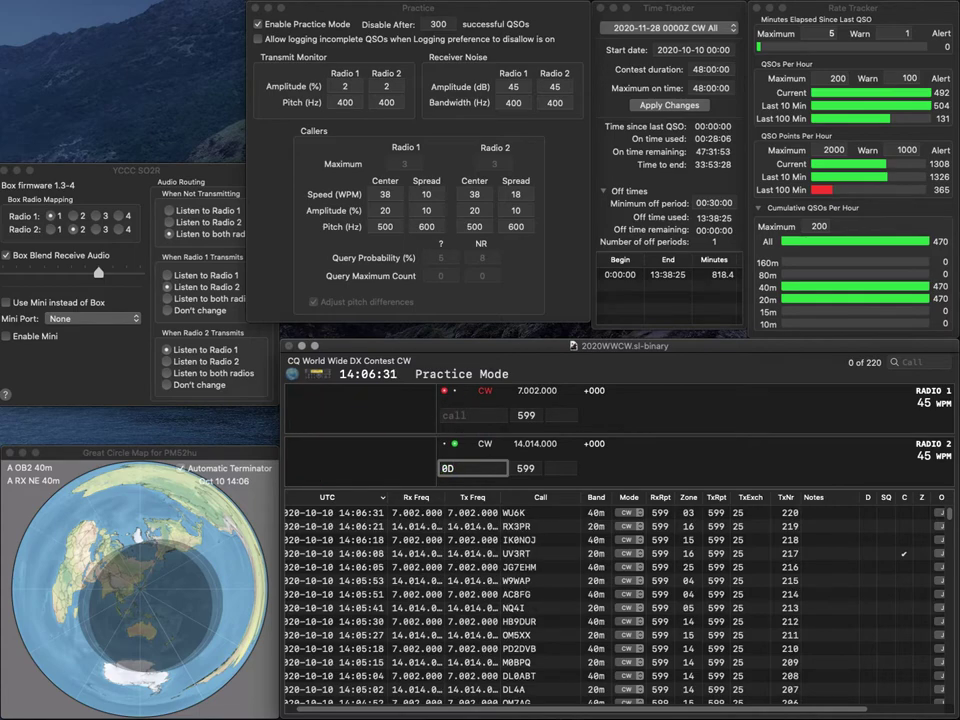
# Complete the Radio 2 call as 7A0D, answer VE7ICC on Radio 1, and log the 7A0D contact
pyautogui.write('ZA')
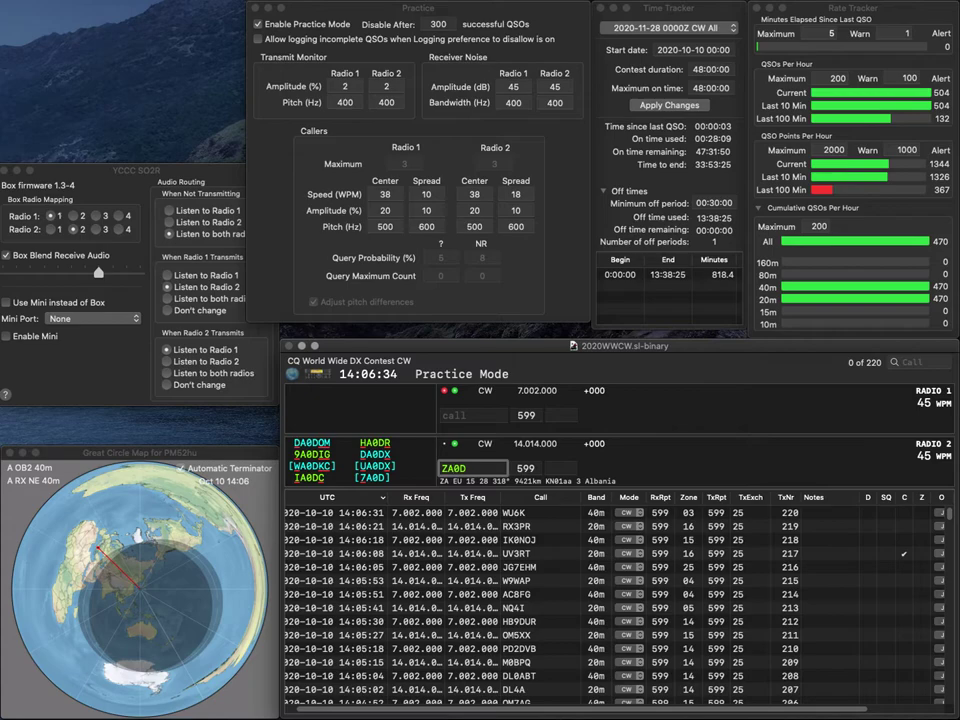
pyautogui.press('BackSpace')
pyautogui.write('7')
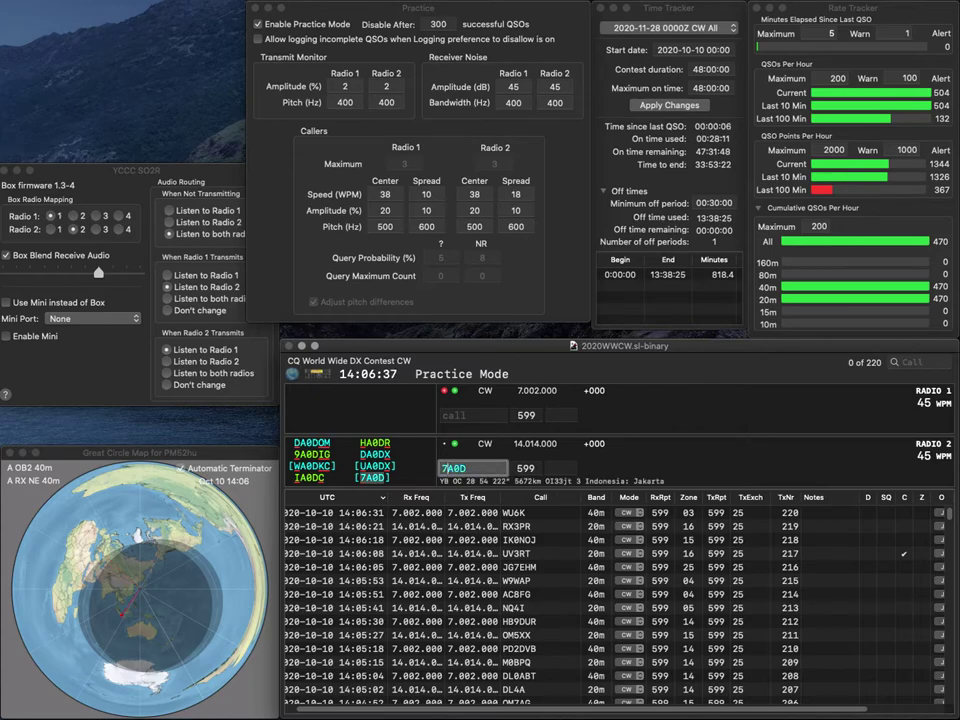
pyautogui.press('Return')
pyautogui.write('VE7ICC')
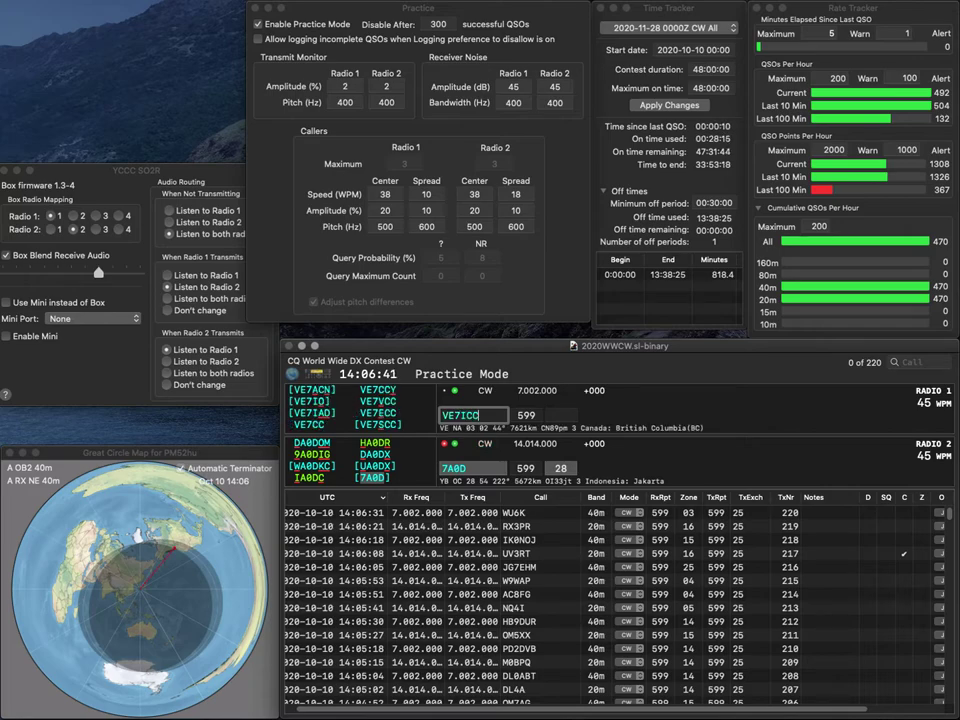
pyautogui.press('Return')
pyautogui.press('Return')
pyautogui.click(466, 415)
pyautogui.press('BackSpace')
pyautogui.write('S')
pyautogui.press('BackSpace')
pyautogui.write('E')
pyautogui.press('Return')
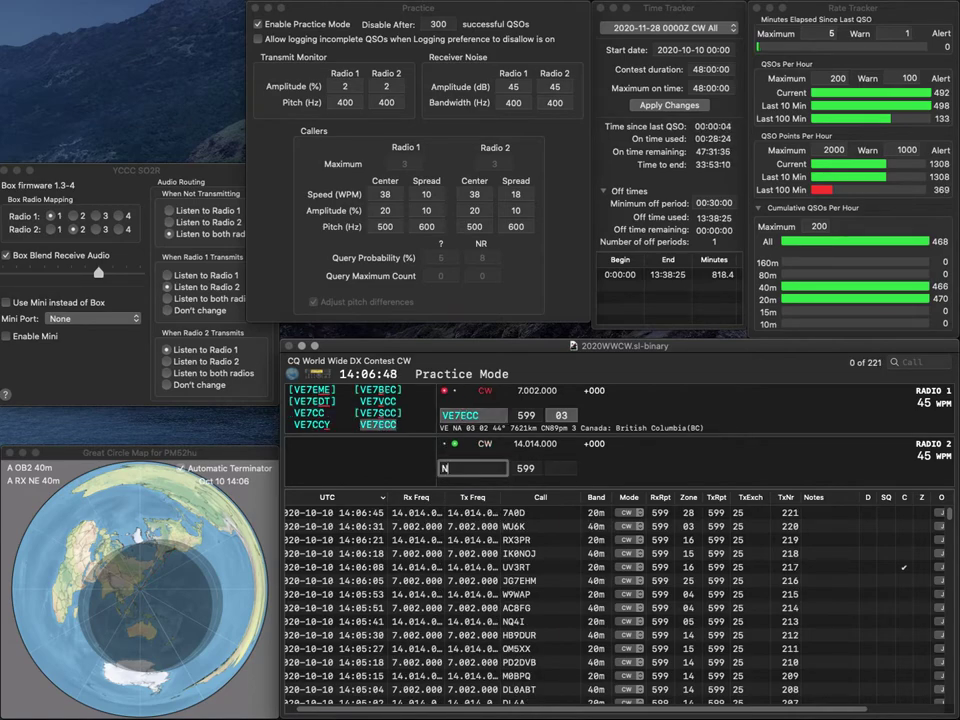
pyautogui.write('NT6Q')
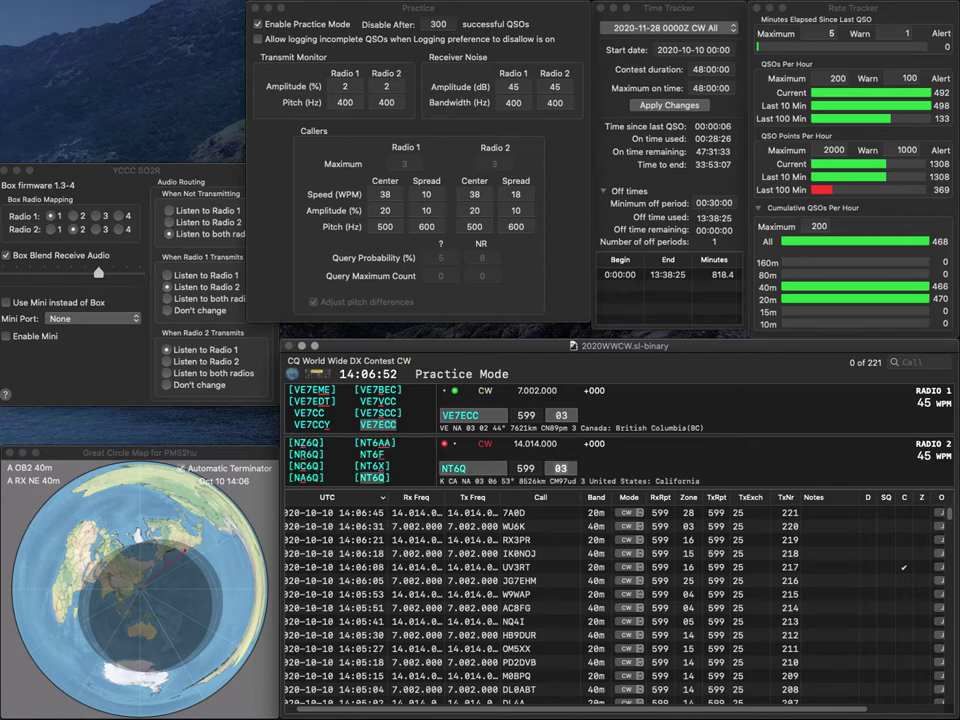
pyautogui.press('Return')
pyautogui.press('Return')
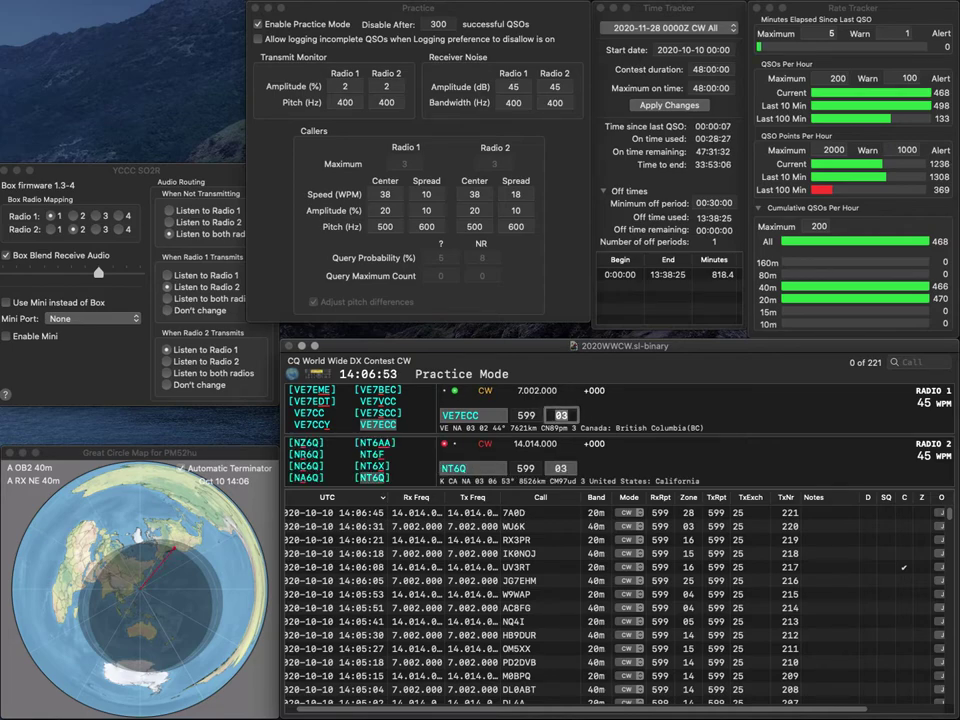
pyautogui.press('Return')
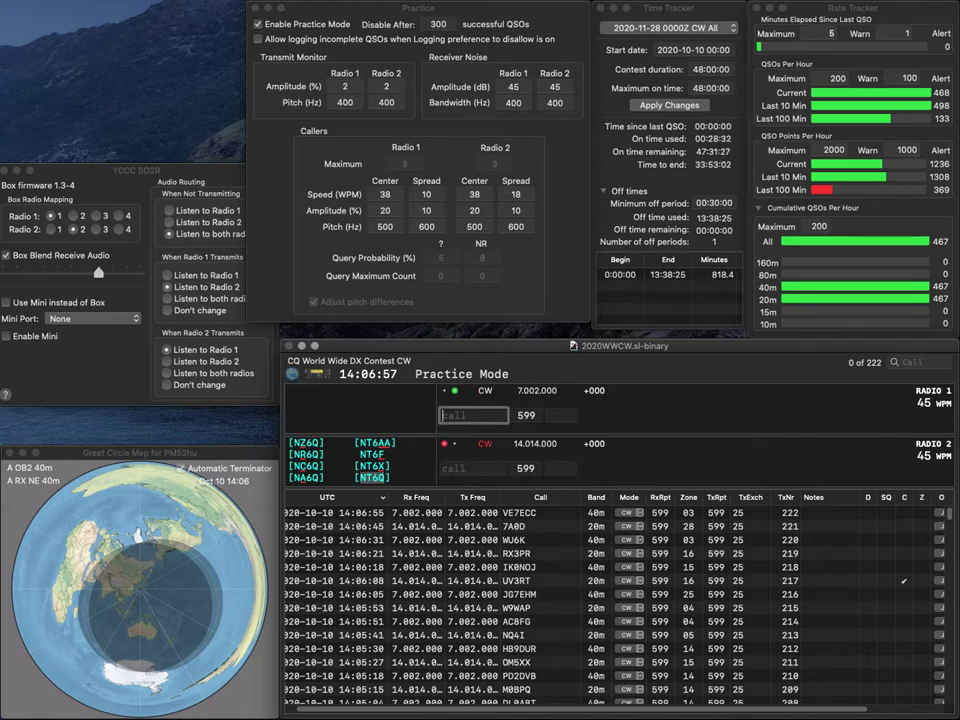
pyautogui.press('Return')
pyautogui.write('IK3SS')
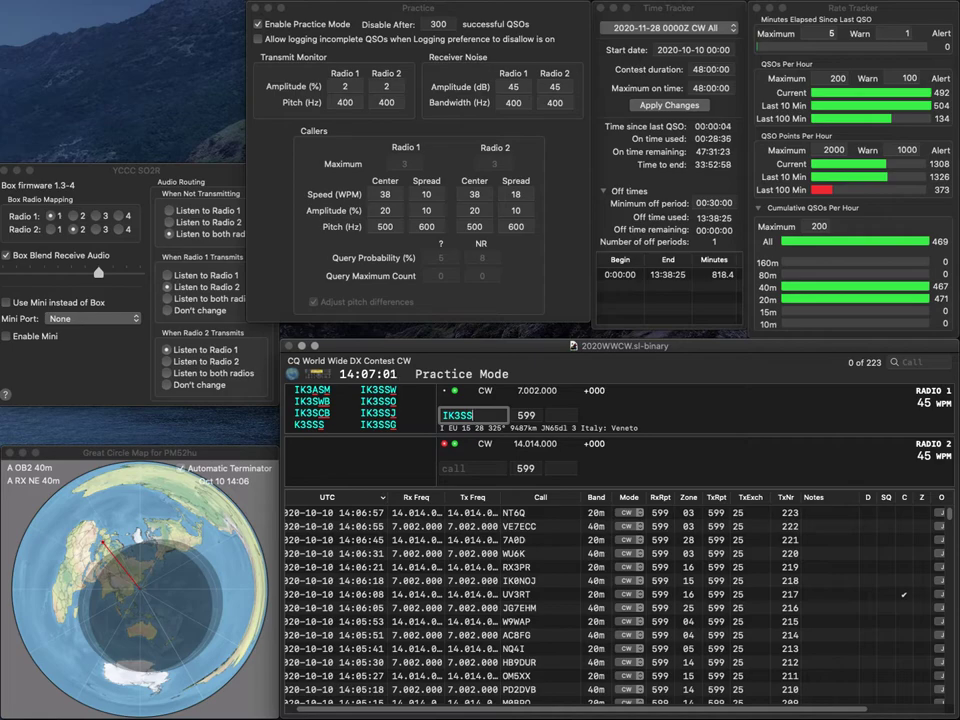
pyautogui.press('Return')
pyautogui.write('5MOB')
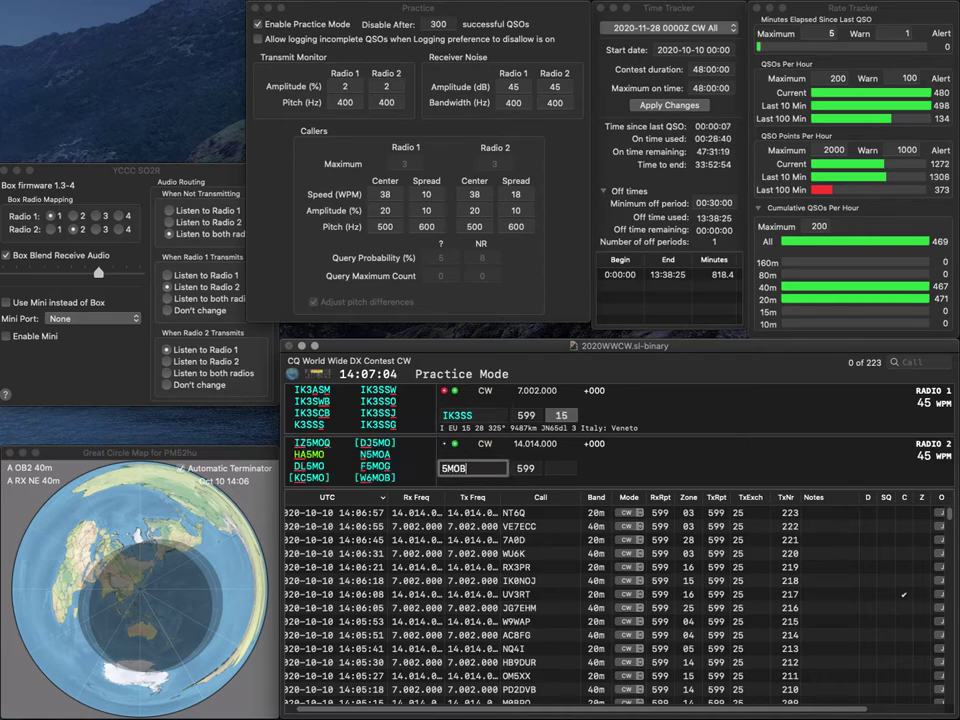
pyautogui.write('I')
pyautogui.press('Return')
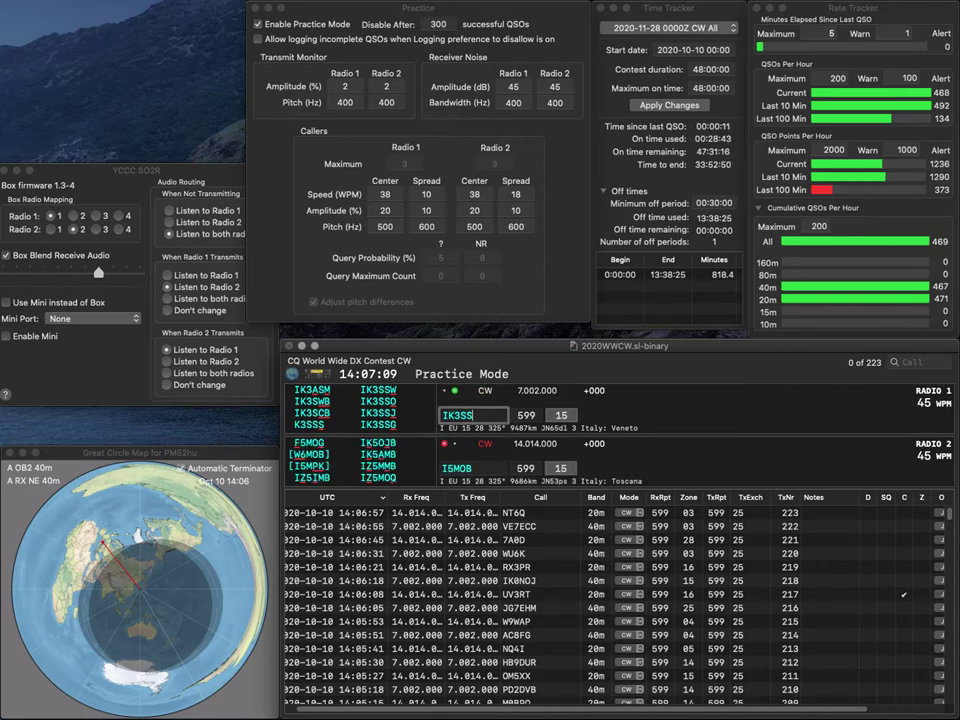
pyautogui.write('O')
pyautogui.press('Return')
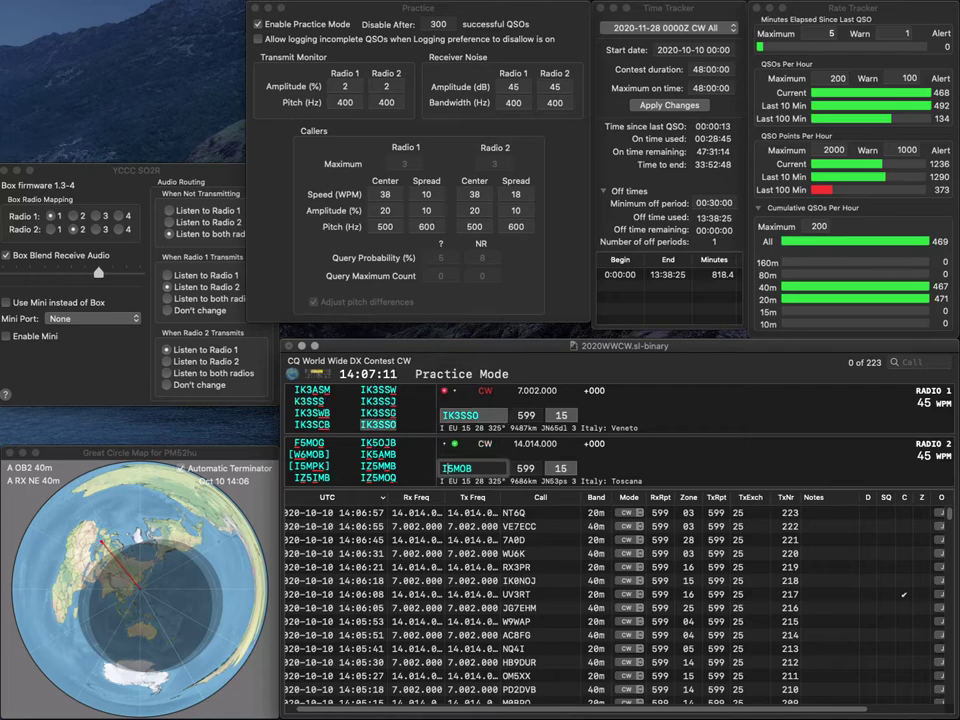
pyautogui.write('Z')
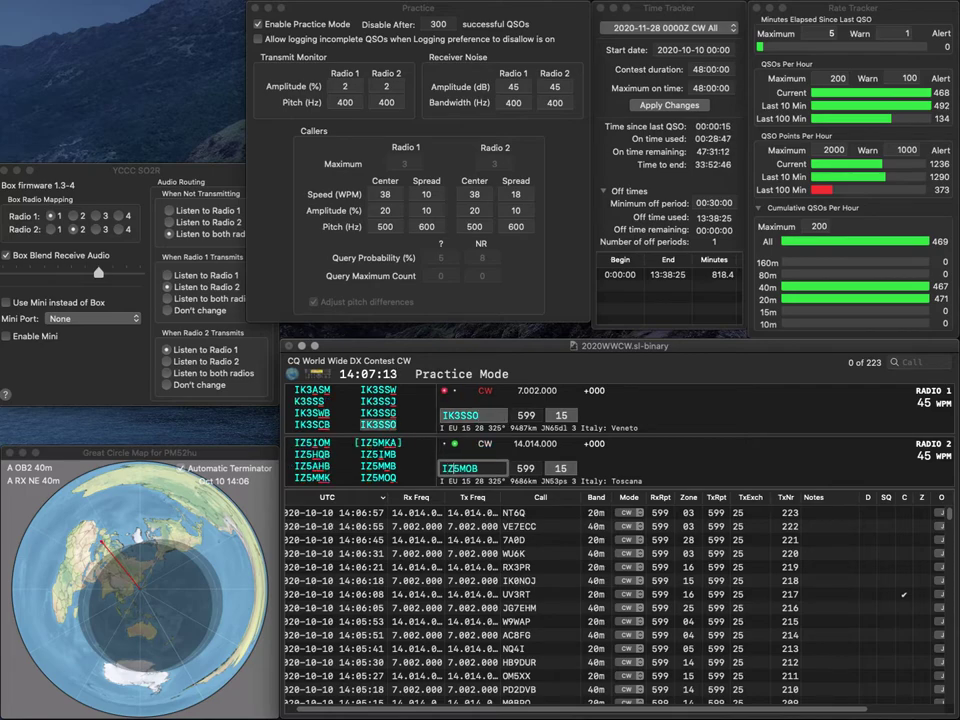
pyautogui.press('Right')
pyautogui.press('BackSpace')
pyautogui.write('M')
pyautogui.press('Return')
pyautogui.press('Return')
pyautogui.press('Tab')
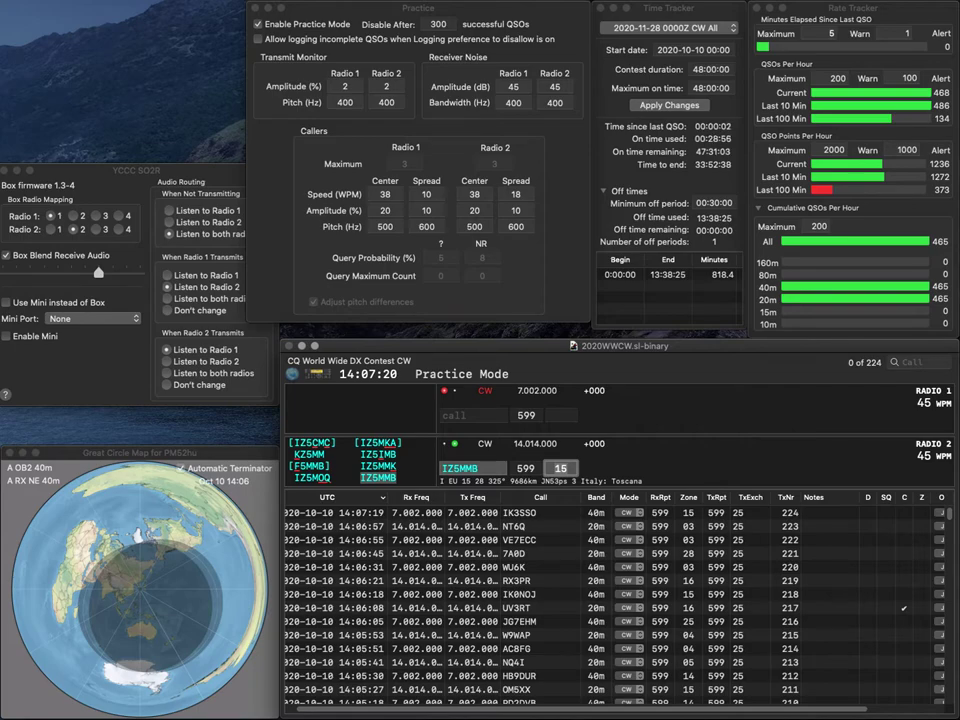
pyautogui.press('Return')
# Answer KK6P on Radio 1 and IV3AVQ on Radio 2 with the exchange, and log both contacts
pyautogui.write('KK6P')
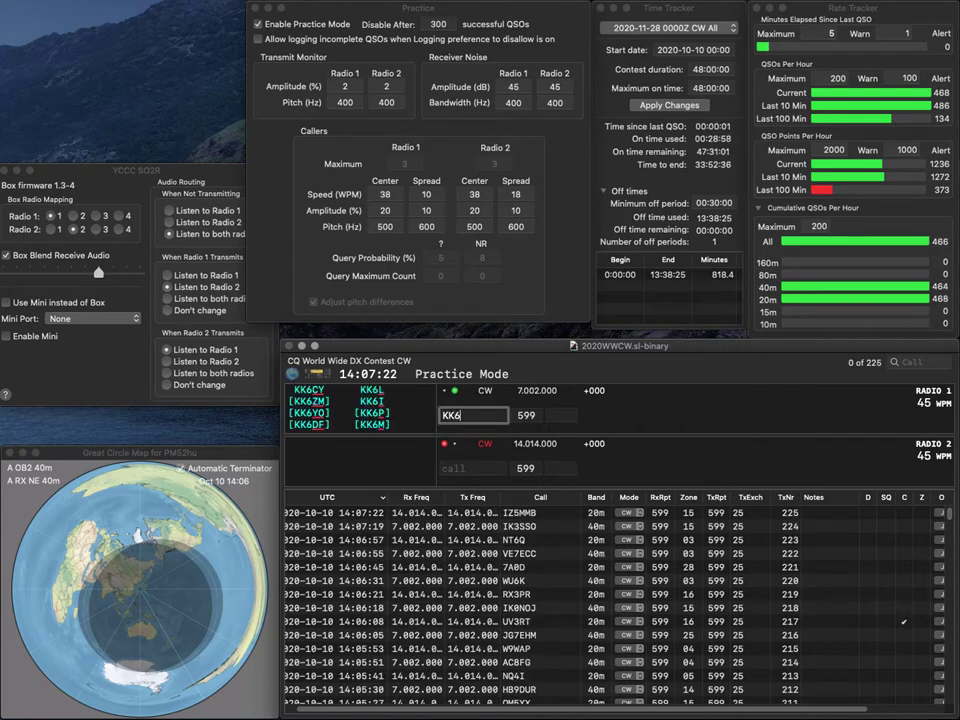
pyautogui.press('Return')
pyautogui.write('IV3AVQ')
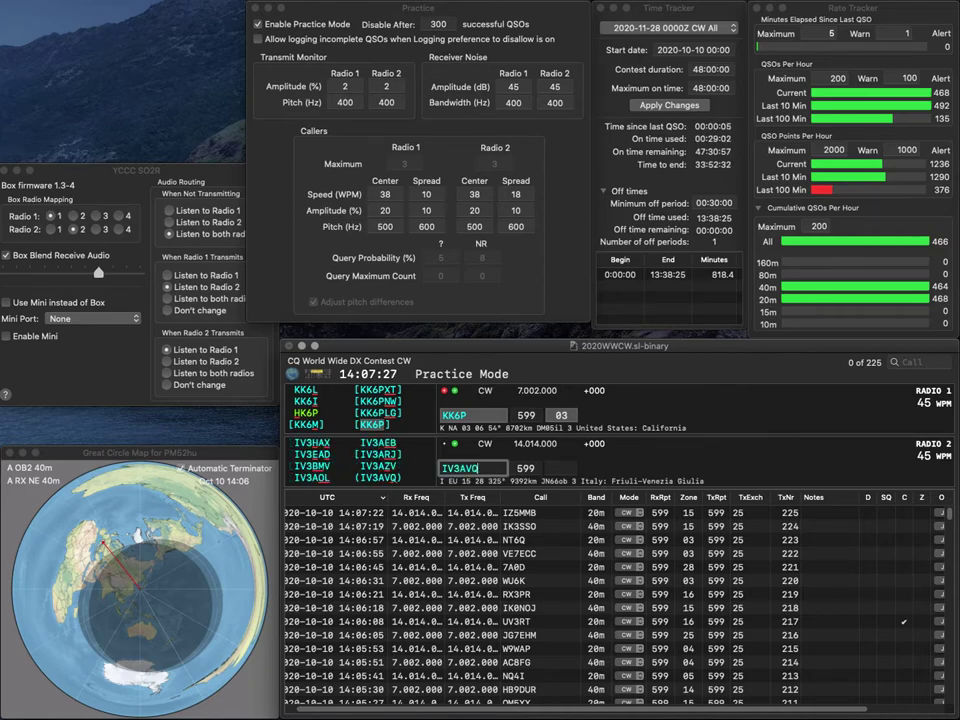
pyautogui.press('Return')
pyautogui.press('Tab')
pyautogui.press('Return')
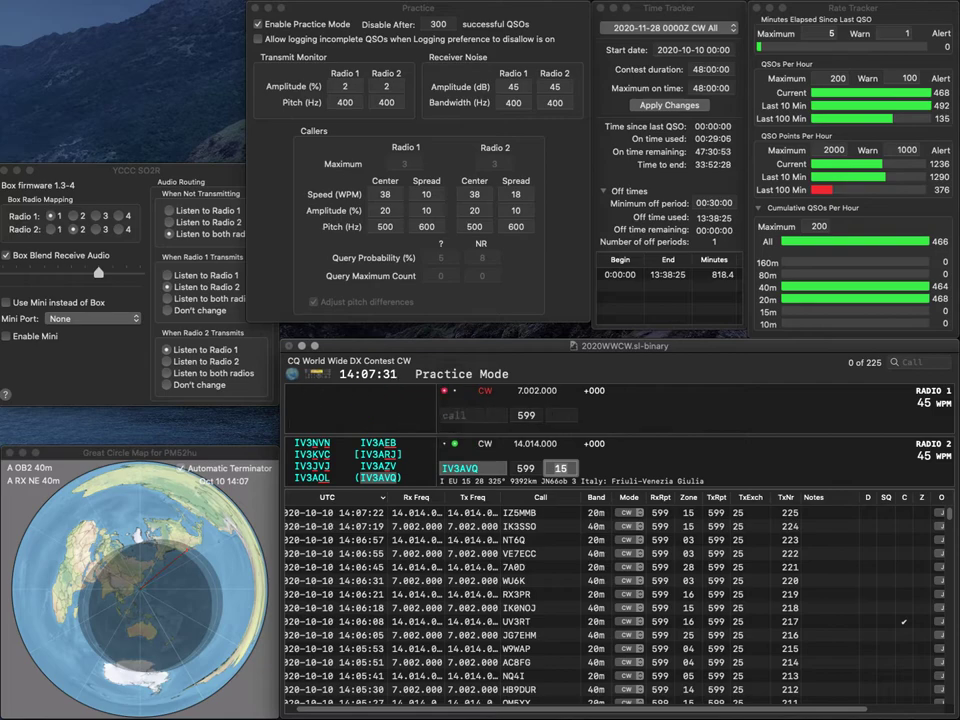
pyautogui.press('Return')
# Answer DJ0YI on Radio 1 and YR0S on Radio 2 with the exchange, and log the DJ0YI contact
pyautogui.write('DJ')
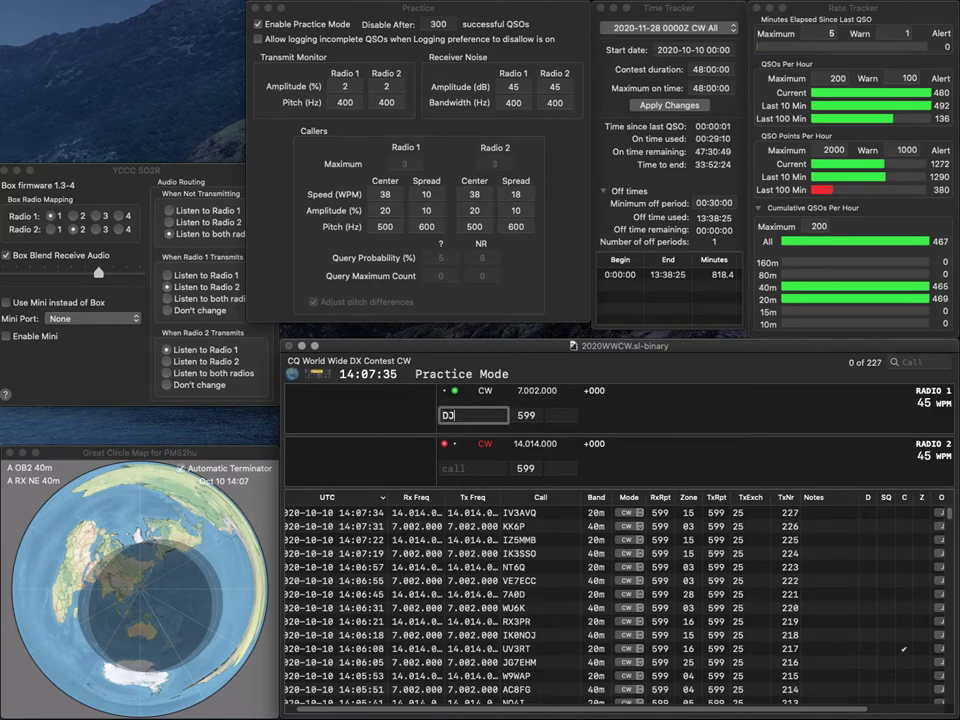
pyautogui.write('0YIYL')
pyautogui.press('BackSpace')
pyautogui.write('R9')
pyautogui.press('BackSpace')
pyautogui.write('0')
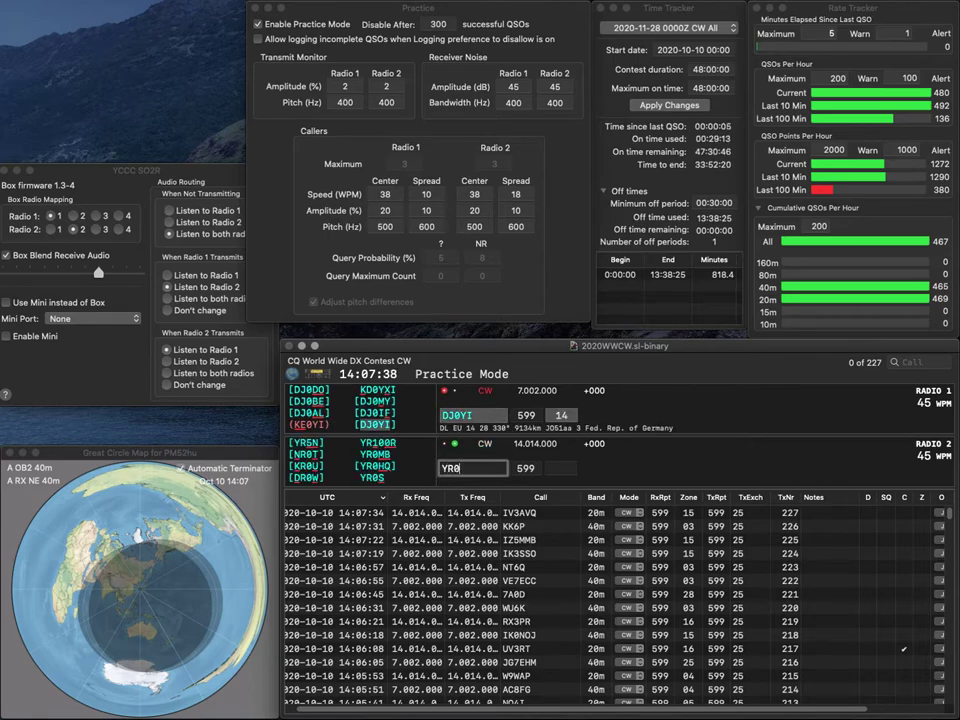
pyautogui.write('B')
pyautogui.press('BackSpace')
pyautogui.write('S')
pyautogui.press('Return')
pyautogui.click(468, 468)
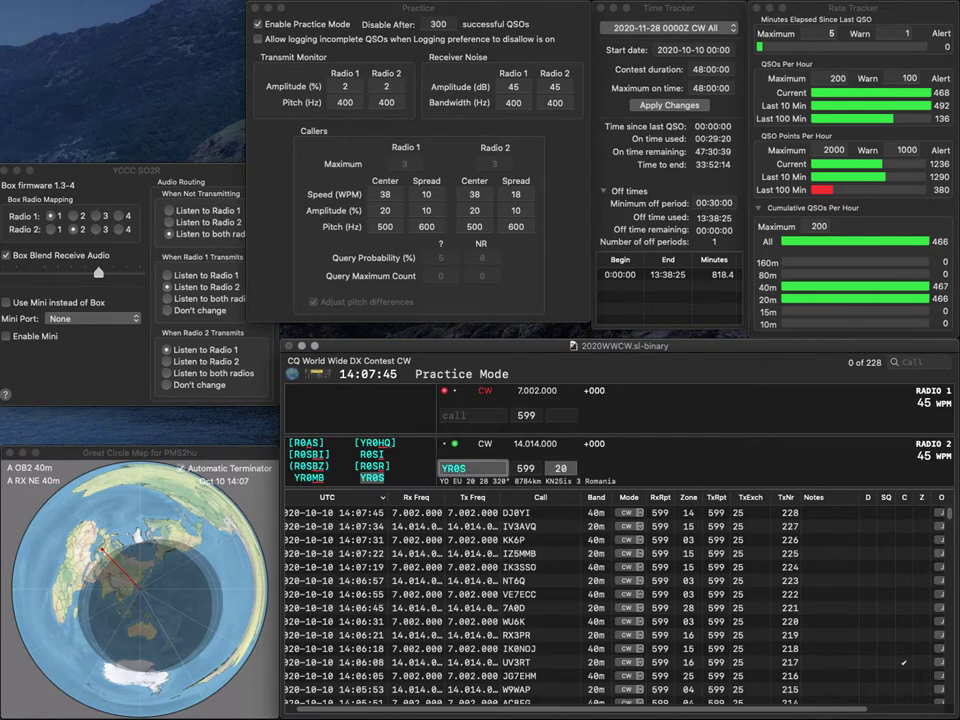
# Correct the Radio 2 call to YR8D and resend the exchange
pyautogui.press('BackSpace')
pyautogui.write('8D')
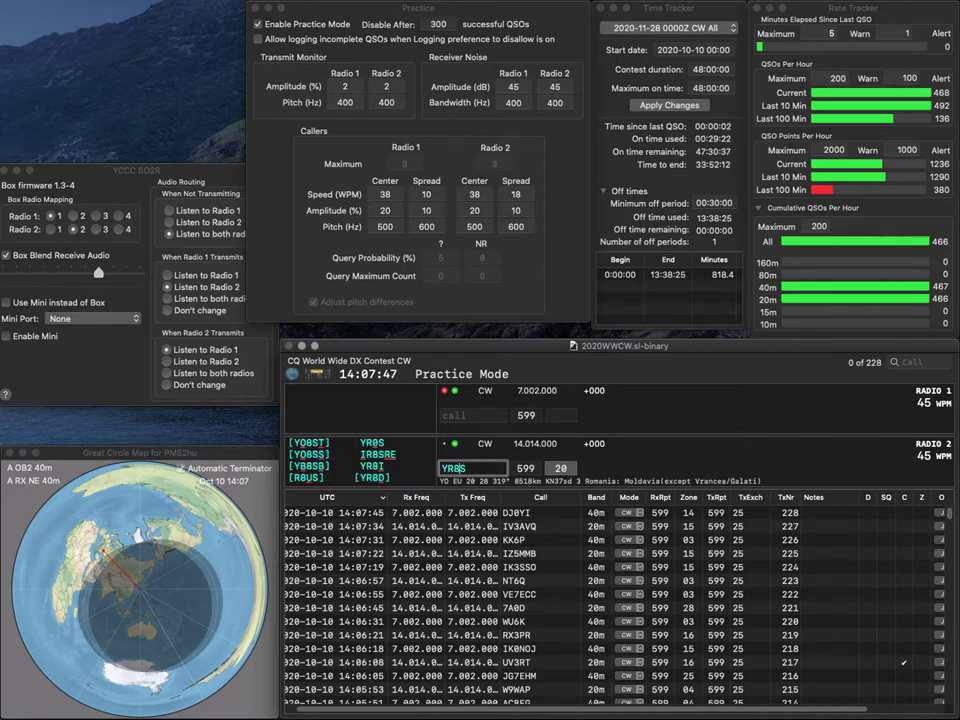
pyautogui.press('Delete')
pyautogui.press('Return')
# Answer NE4H on Radio 1 with the exchange, and log YR8D on Radio 2 and NE4H on Radio 1
pyautogui.write('NEH')
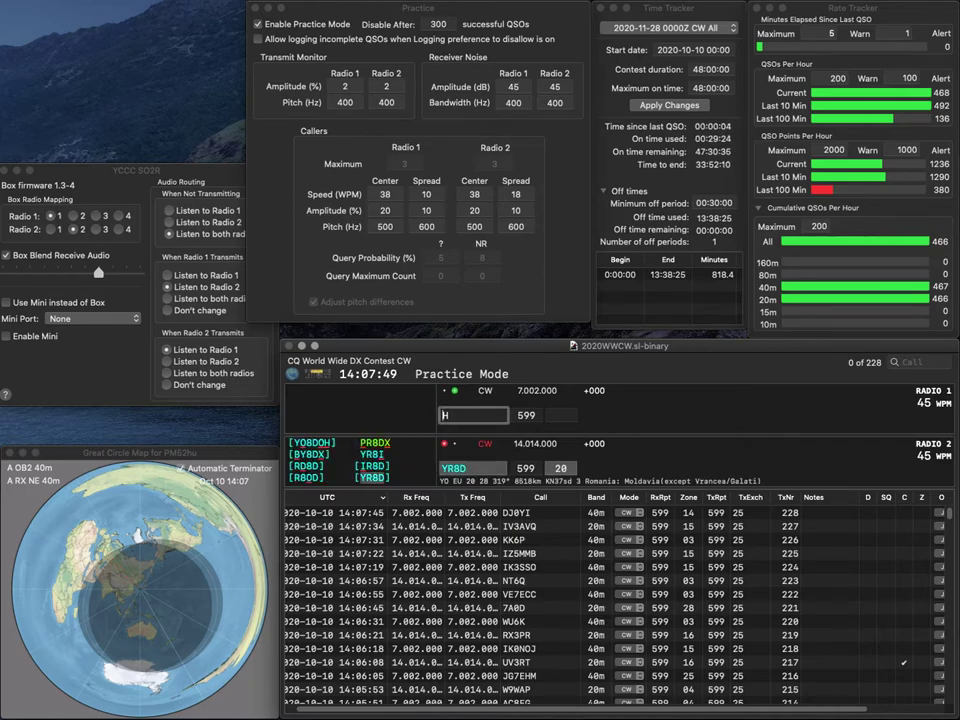
pyautogui.write('4')
pyautogui.press('Return')
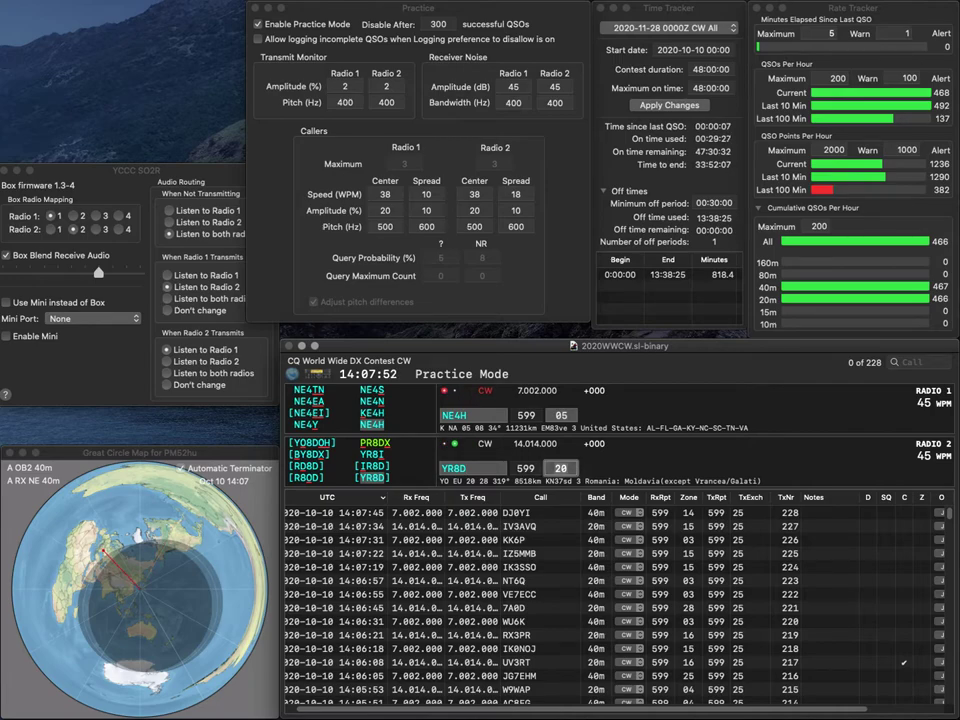
pyautogui.press('Return')
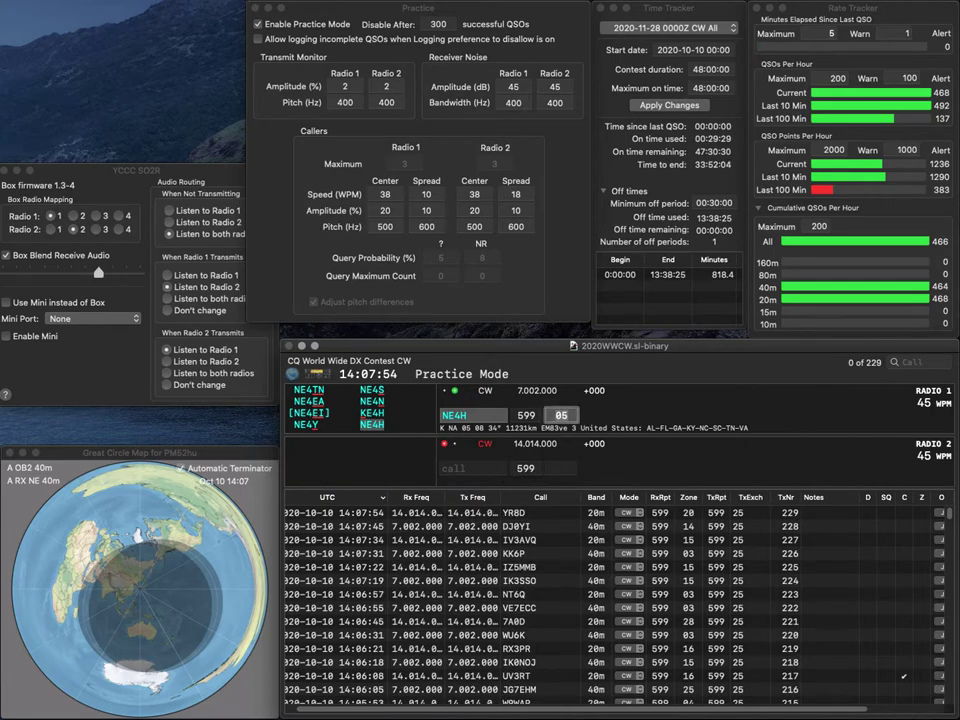
pyautogui.press('Return')
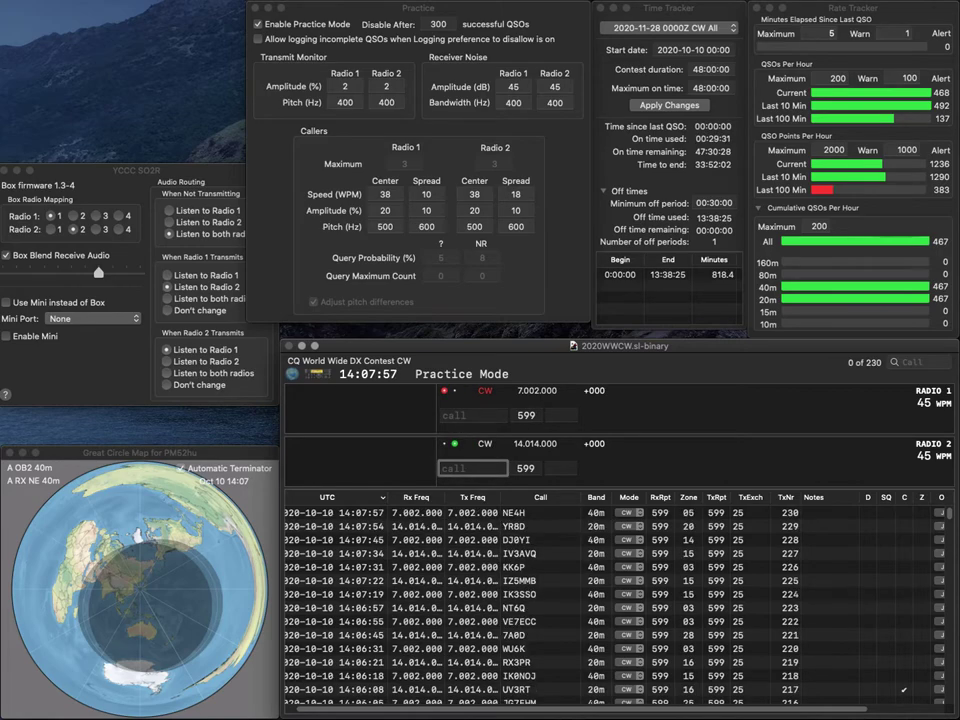
# Answer K4BTA on Radio 2 and AA8TA on Radio 1 with the exchange, and log both contacts
pyautogui.write('K4BTA')
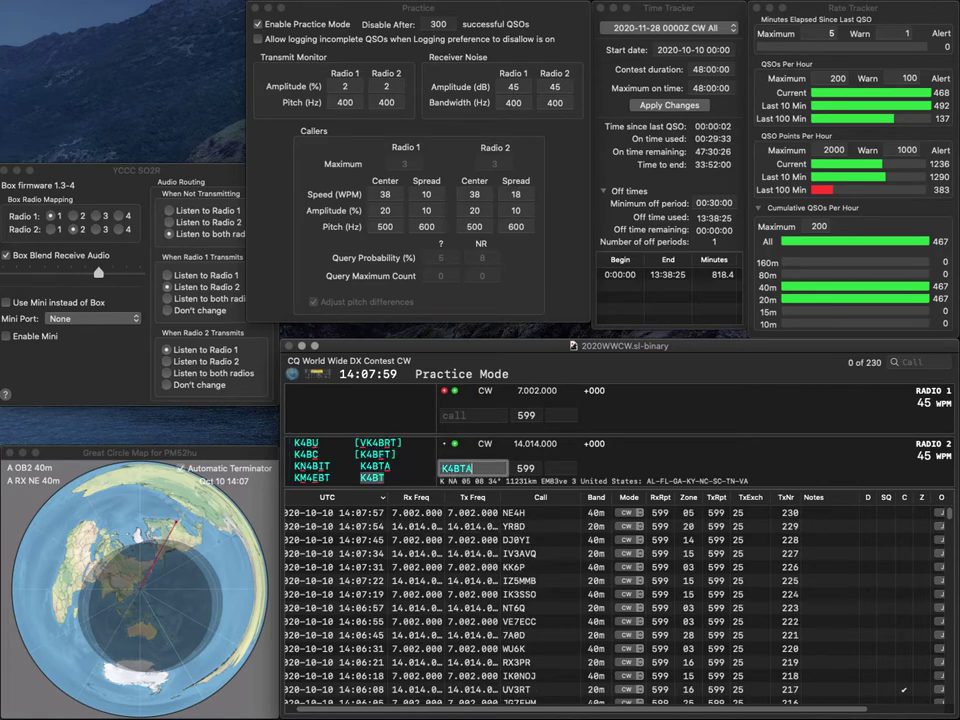
pyautogui.press('Return')
pyautogui.write('AA8TA')
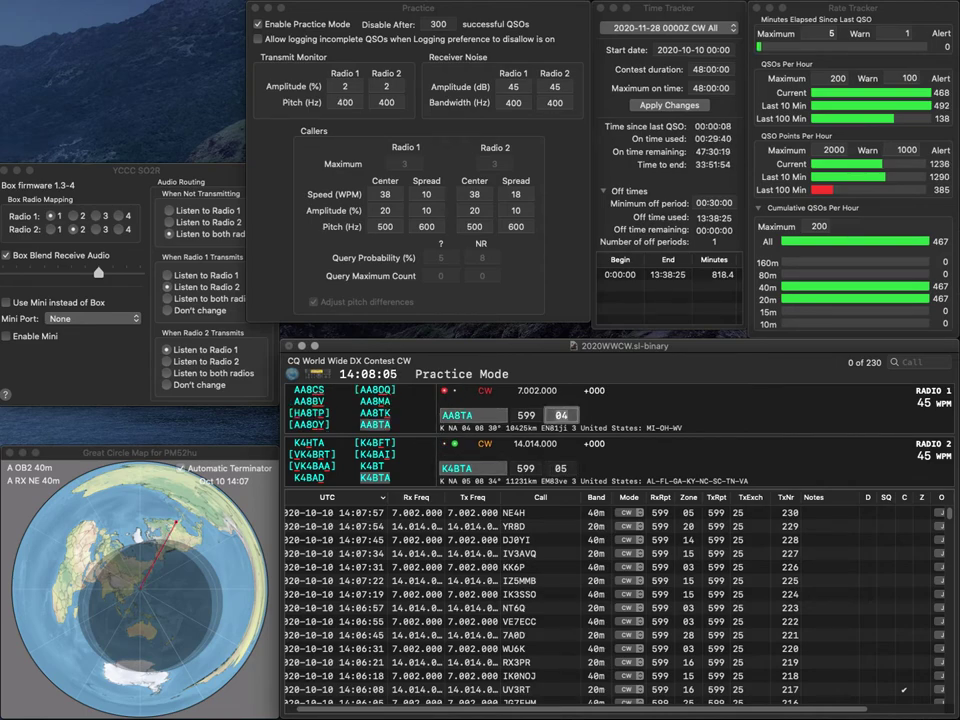
pyautogui.press('Return')
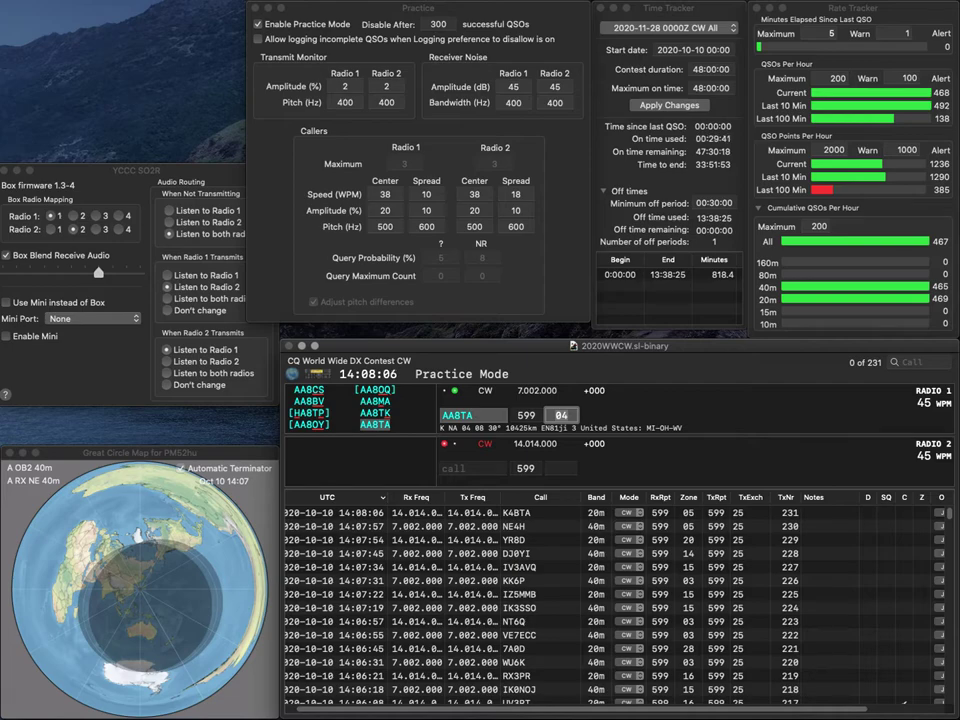
pyautogui.press('Return')
# Answer IK7EES on Radio 2 and K1N on Radio 1 with the exchange
pyautogui.write('IK')
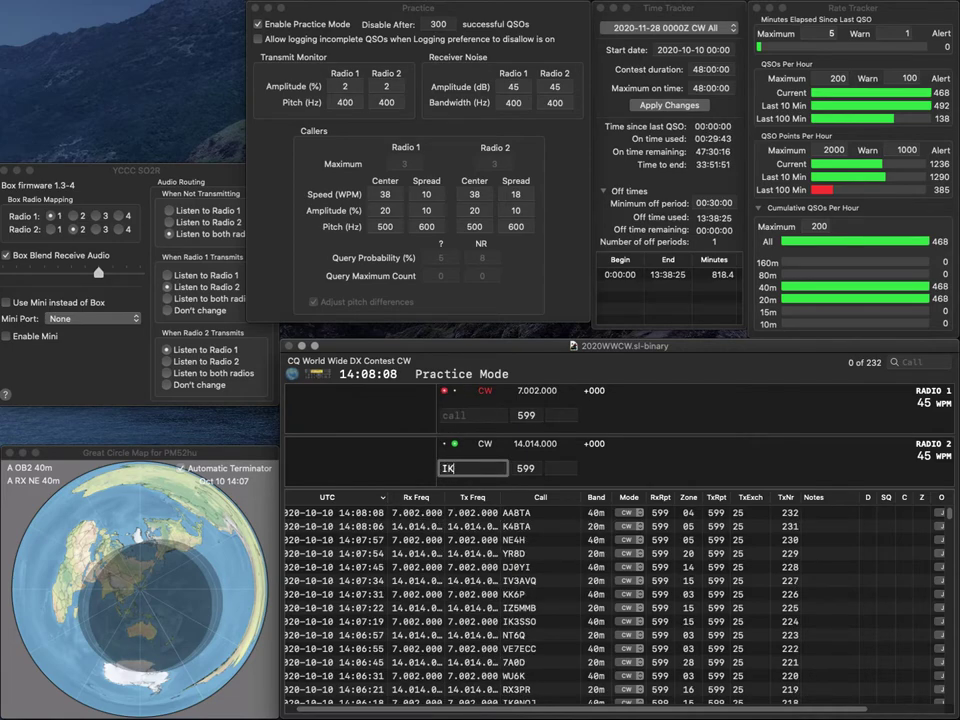
pyautogui.write('7EES')
pyautogui.press('Return')
pyautogui.write('K1N')
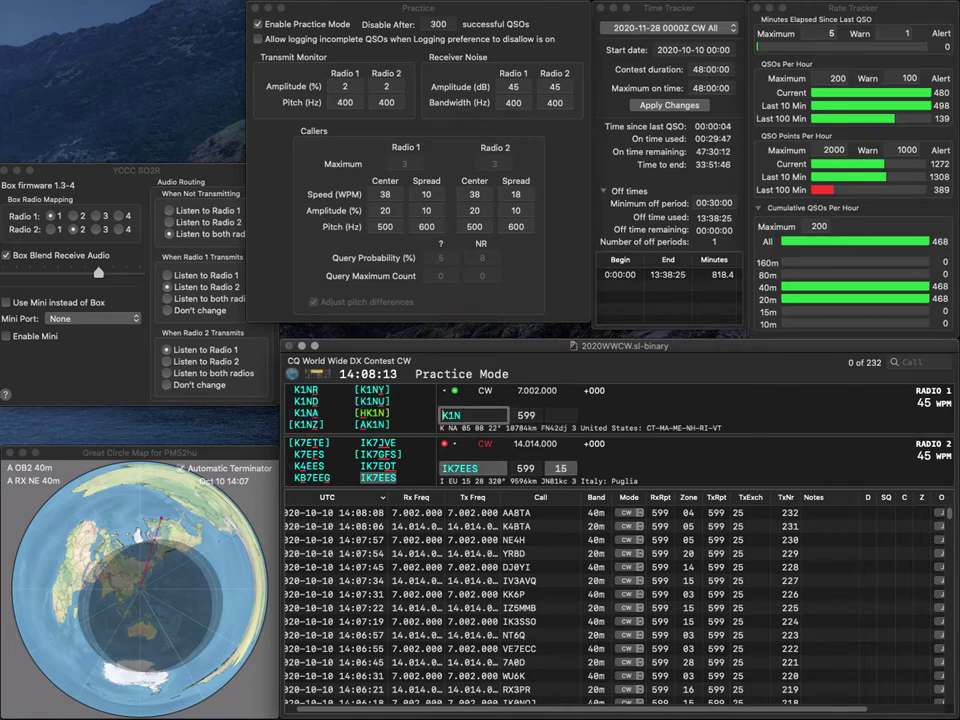
pyautogui.press('Return')
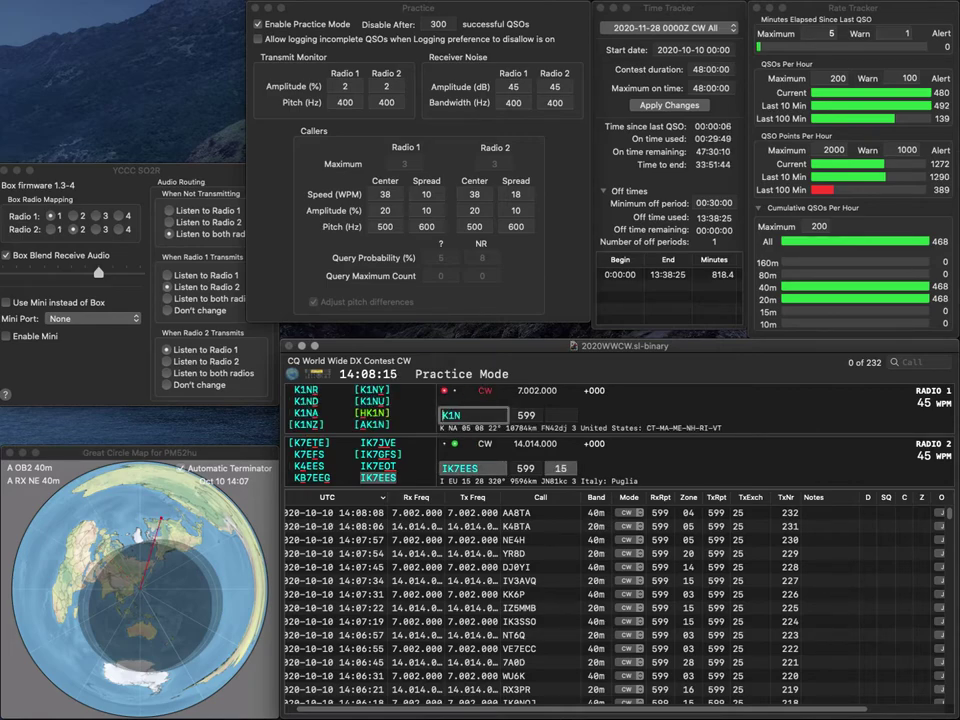
pyautogui.press('Tab')
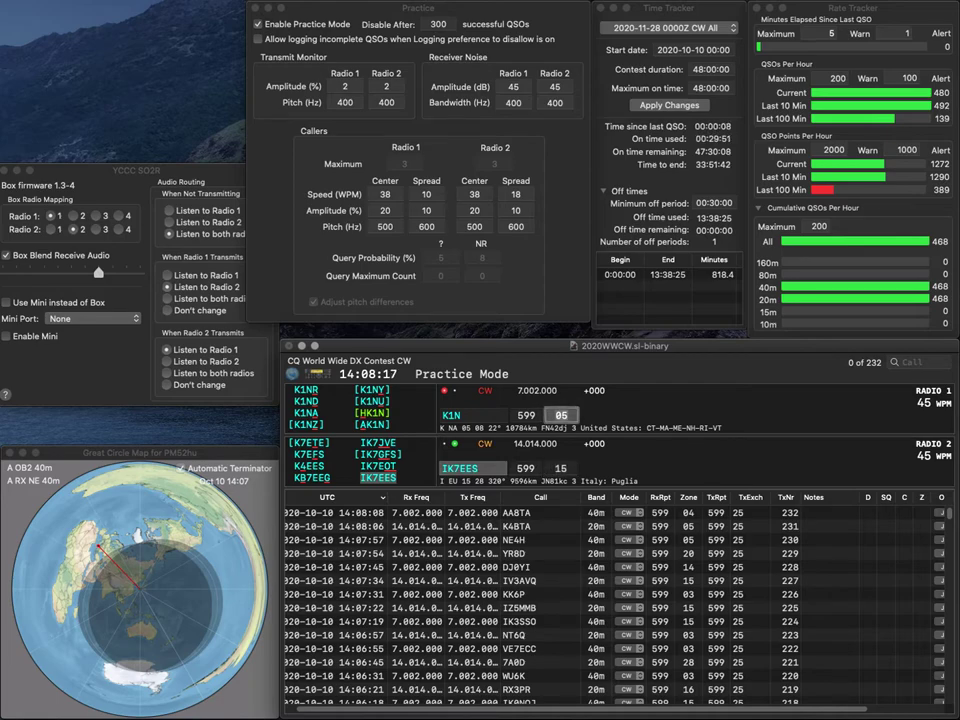
pyautogui.press('Return')
pyautogui.write('H')
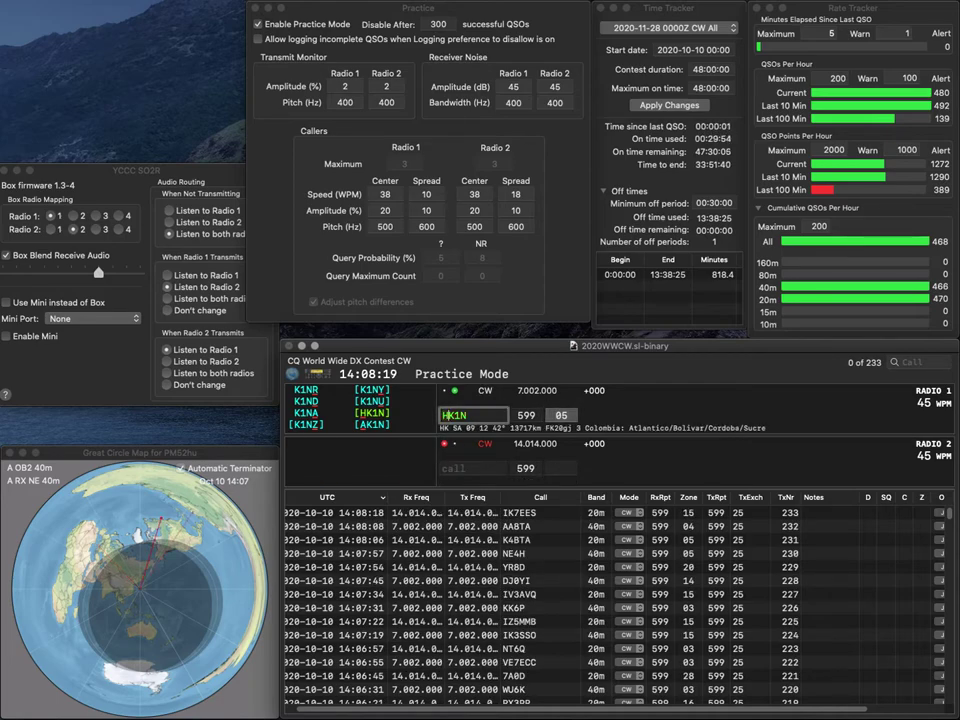
pyautogui.press('Return')
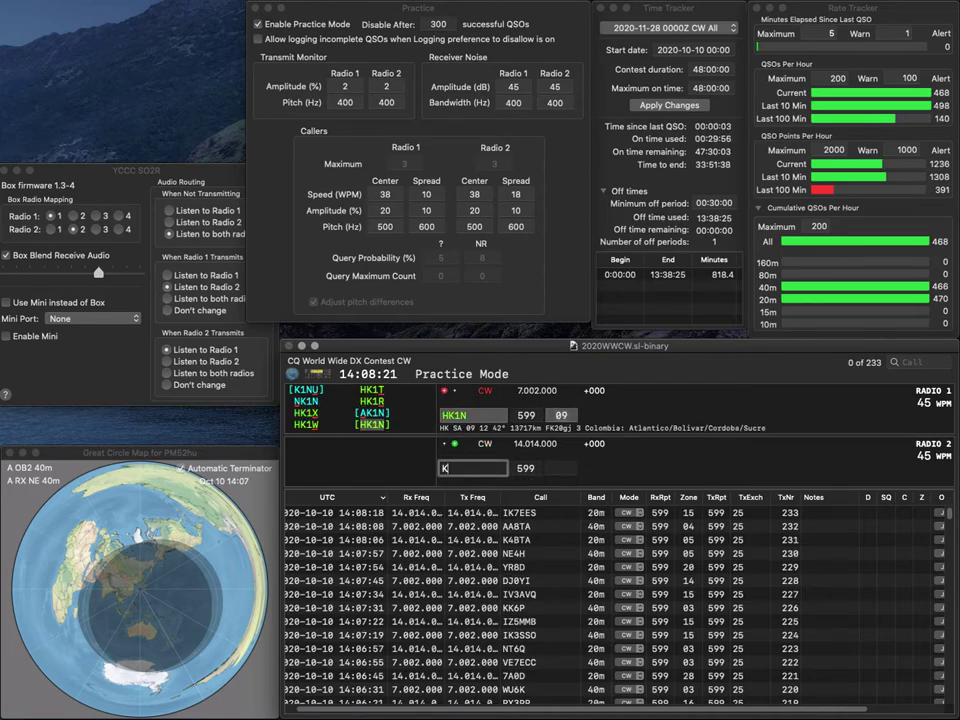
# Answer KG0KP on Radio 2 with the exchange, and log HK1N on Radio 1 and KG0KP on Radio 2
pyautogui.write('KG')
pyautogui.write('0KP')
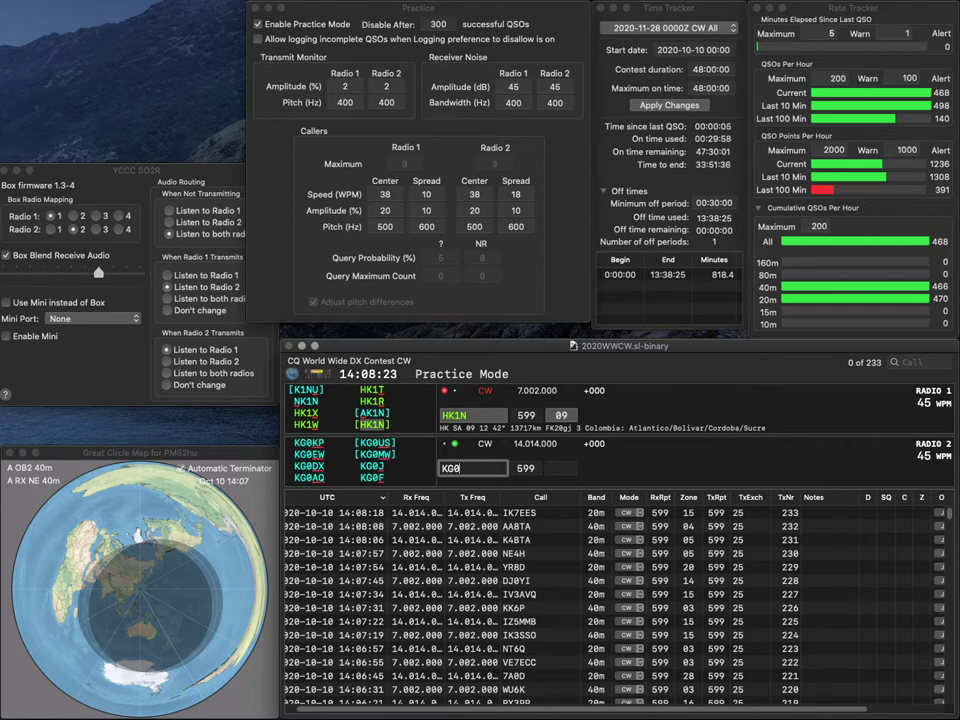
pyautogui.press('Return')
pyautogui.press('Tab')
pyautogui.press('Tab')
pyautogui.press('Tab')
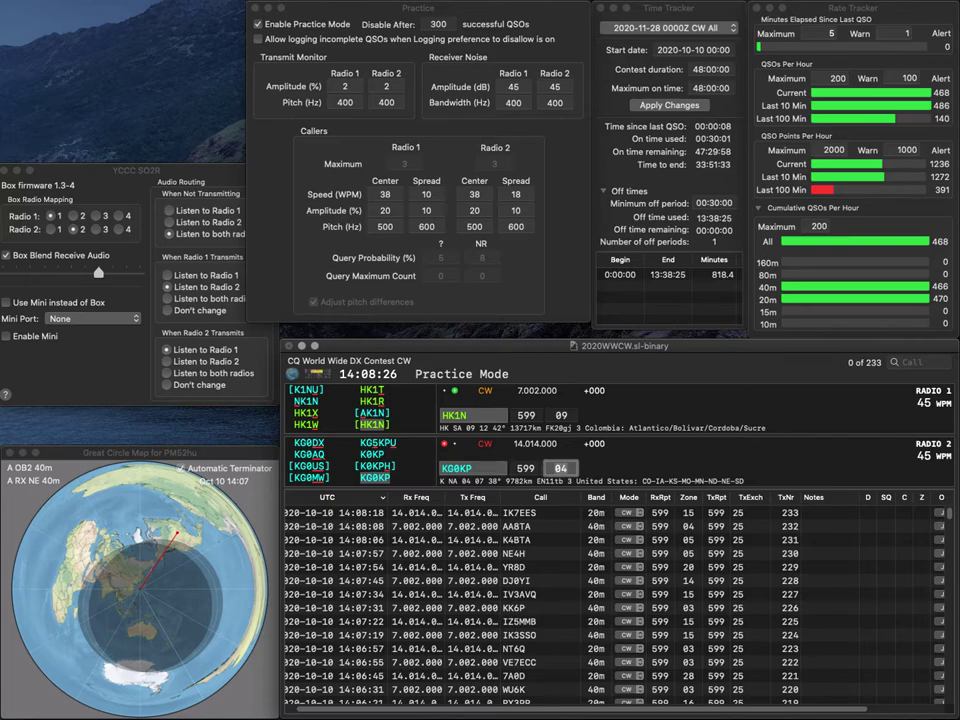
pyautogui.press('Return')
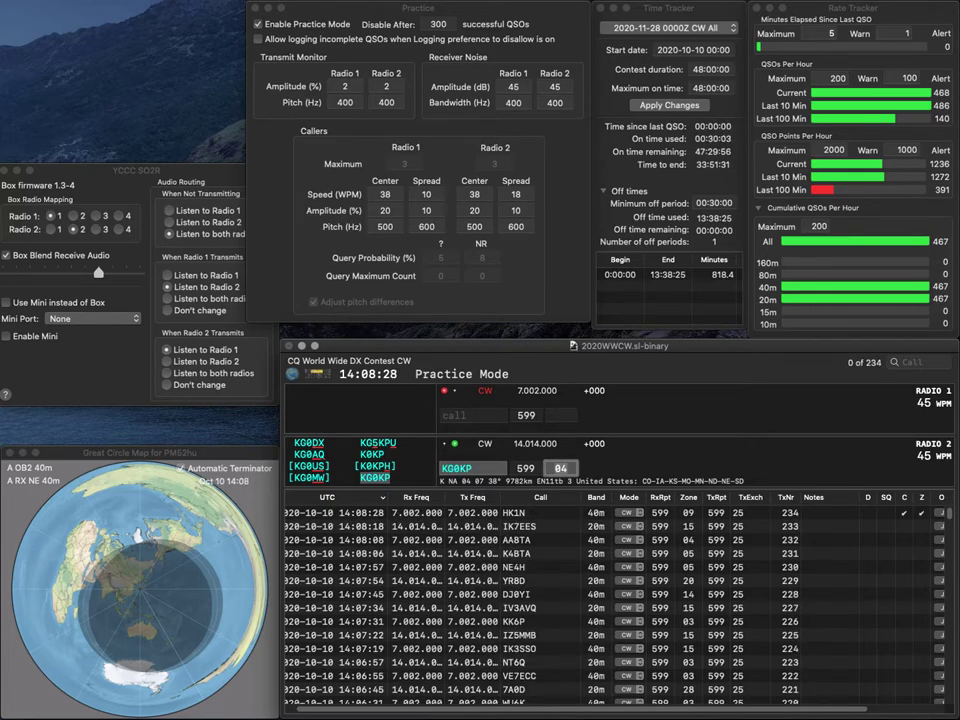
pyautogui.press('Return')
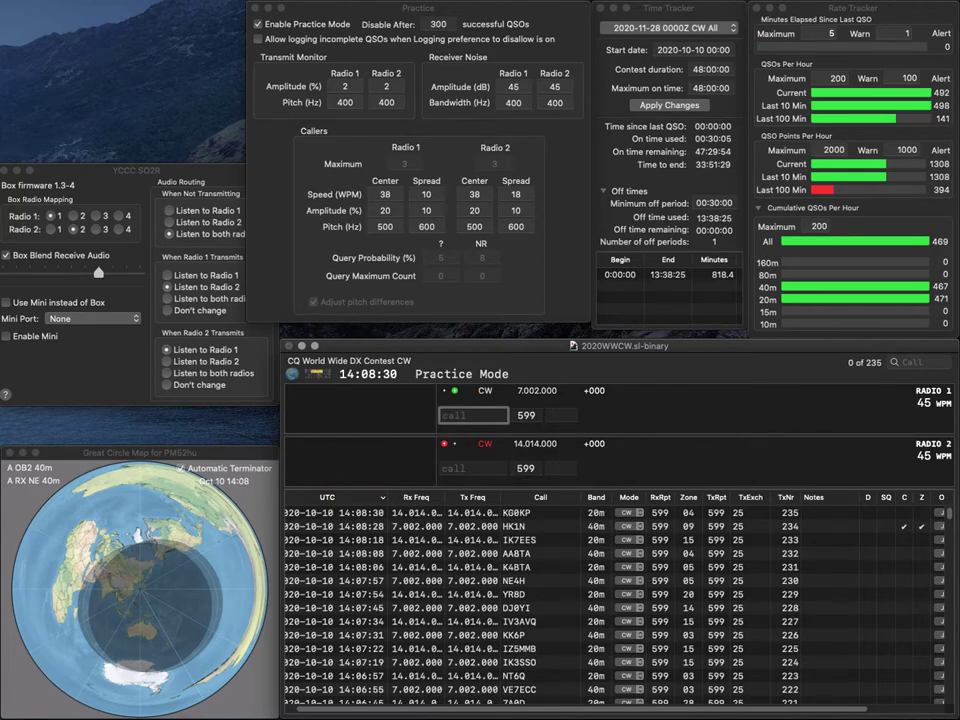
# Answer YT1FZ on Radio 1 and the partial call 2DB on Radio 2, and log YT1FZ
pyautogui.write('YT1FZ')
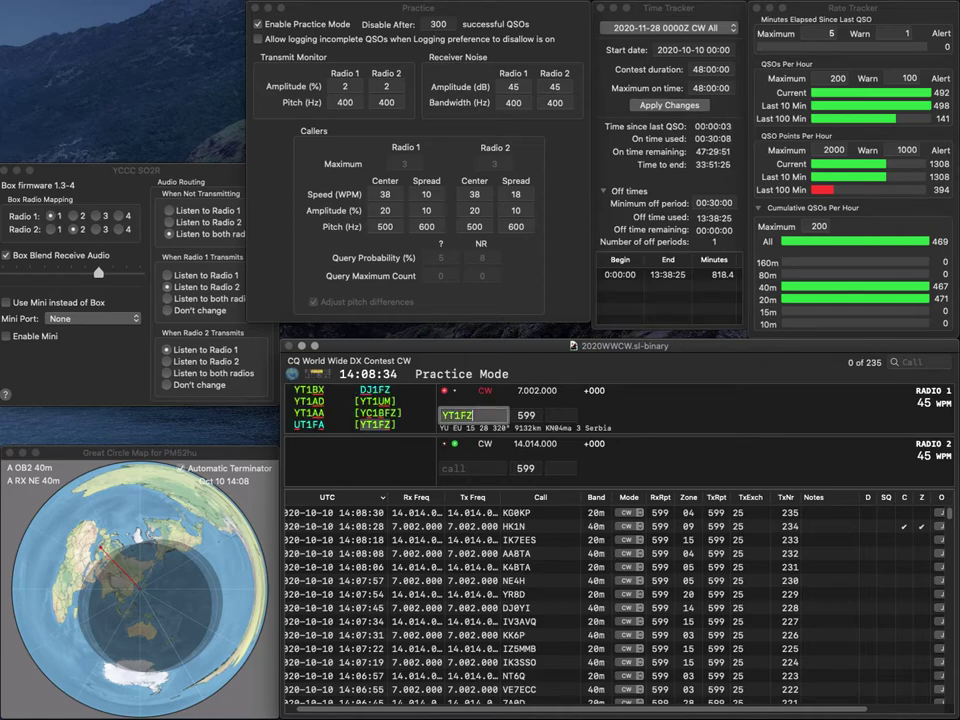
pyautogui.press('Return')
pyautogui.write('2DB')
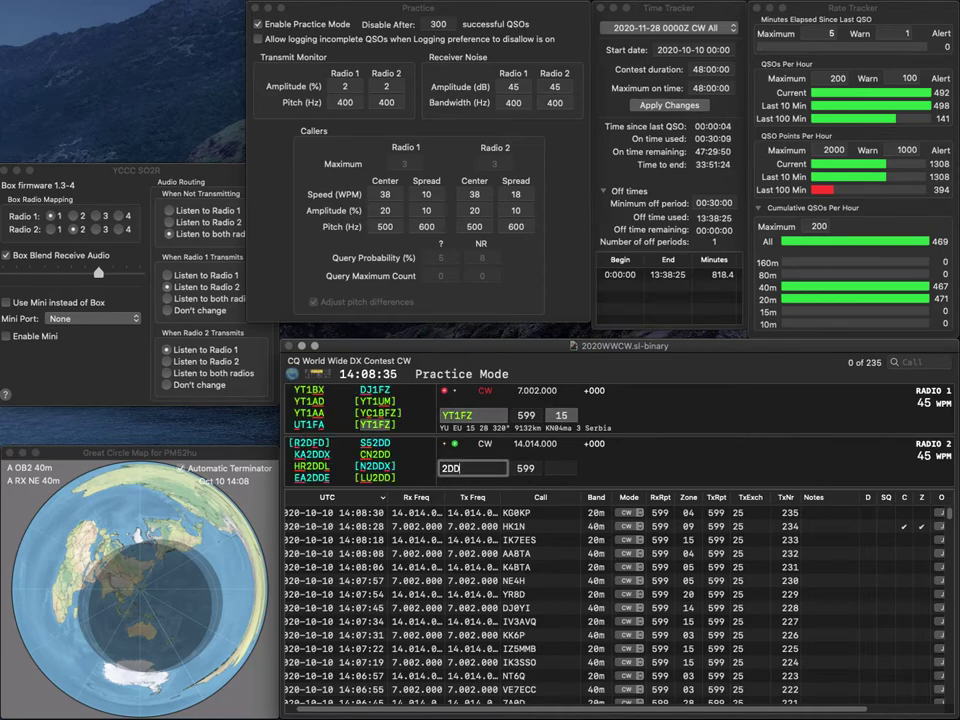
pyautogui.press('Return')
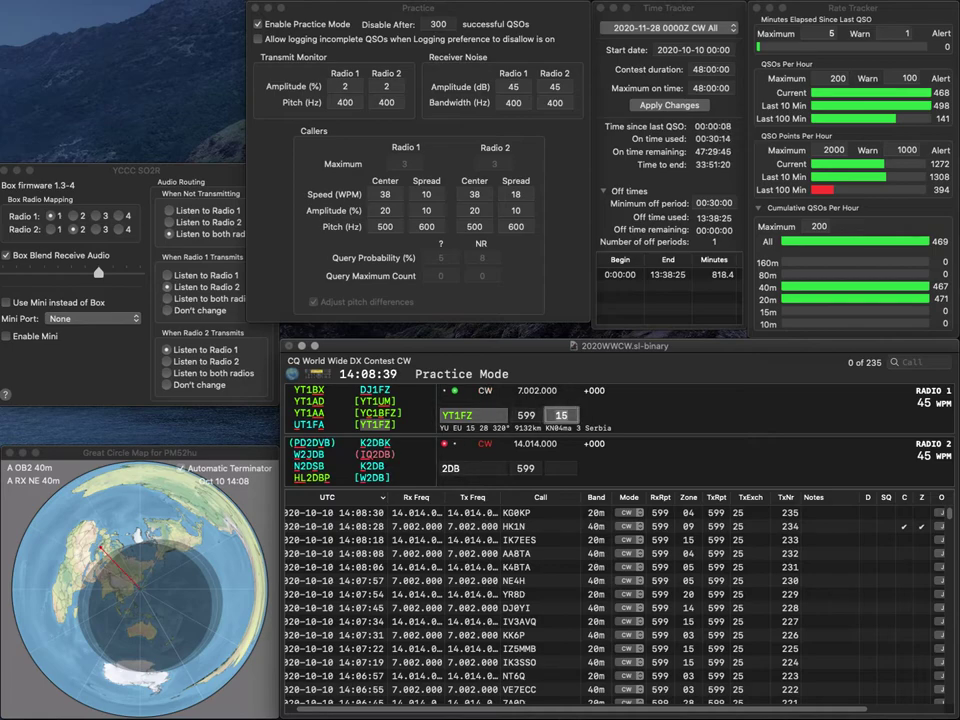
pyautogui.press('Return')
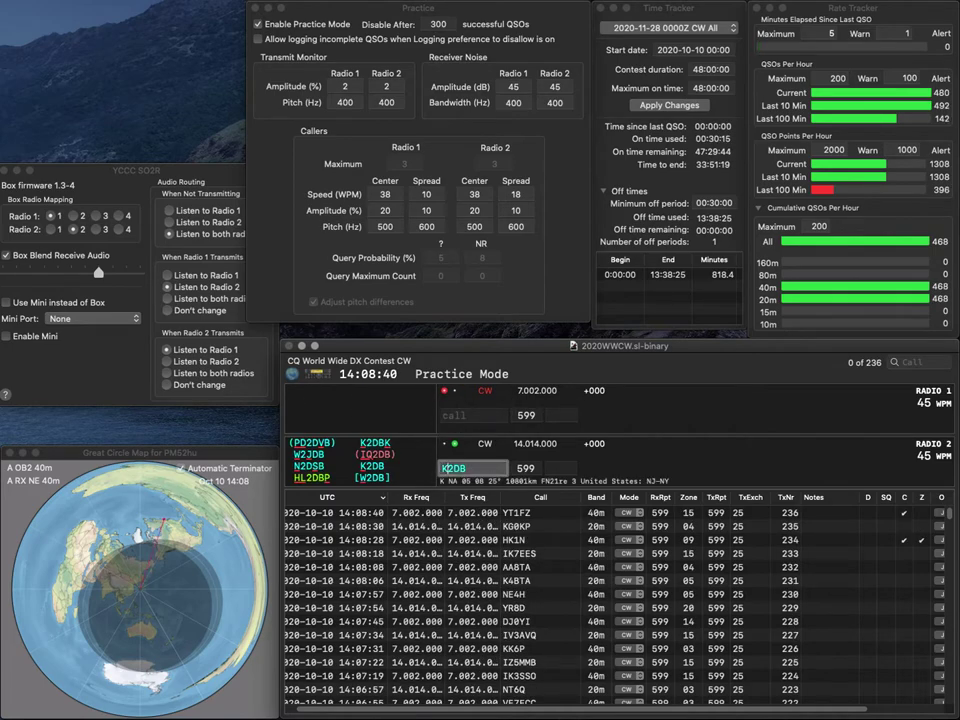
pyautogui.write('KD')
pyautogui.press('Delete')
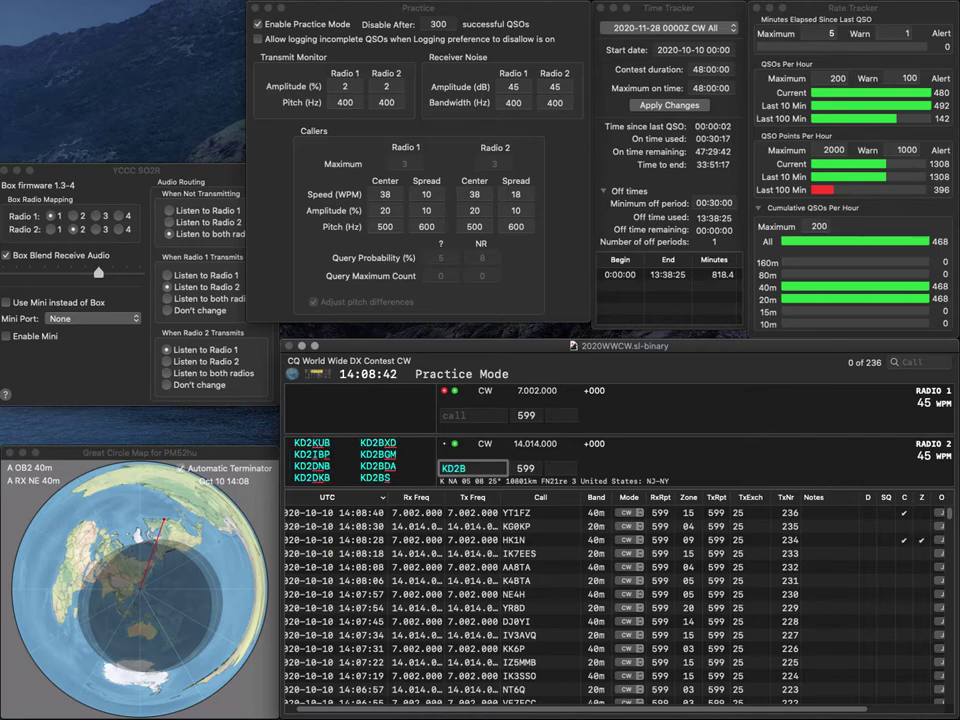
pyautogui.press('Return')
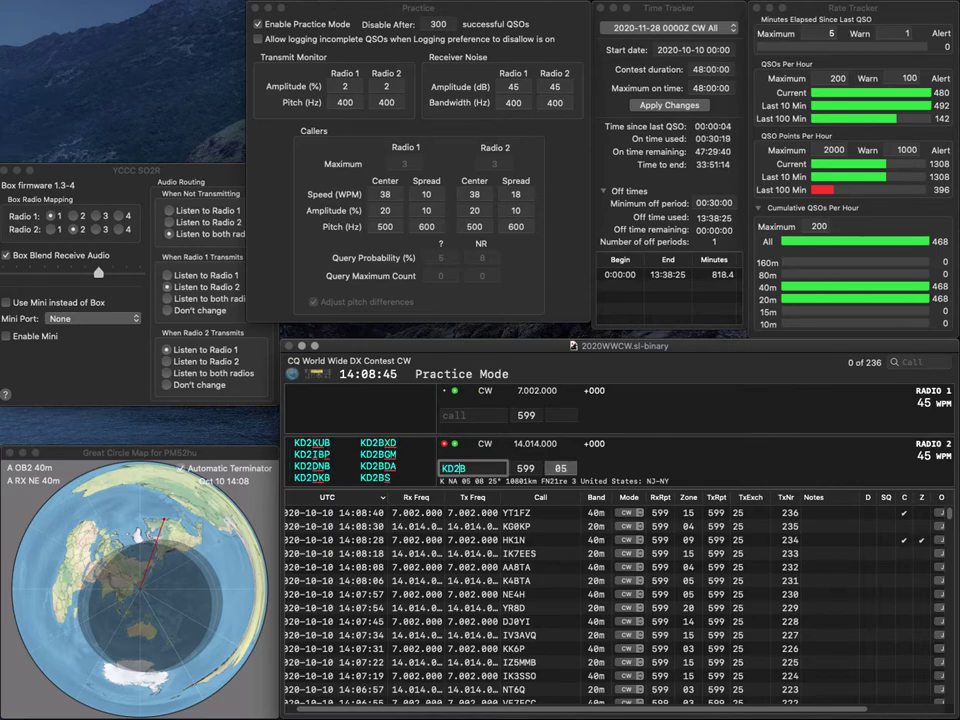
pyautogui.press('Delete')
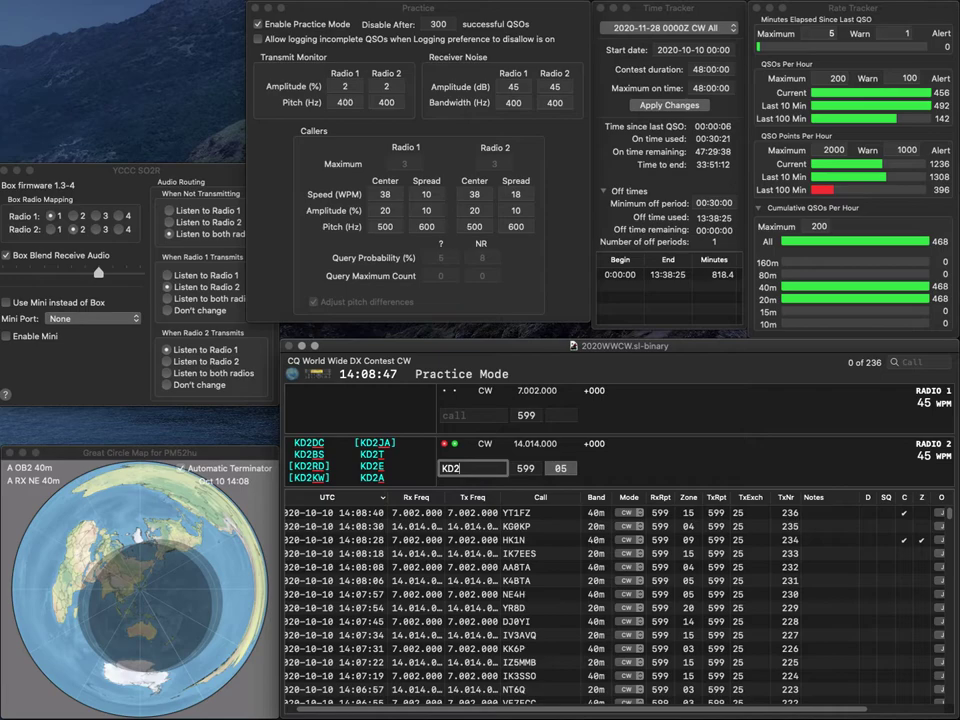
pyautogui.write('DNB')
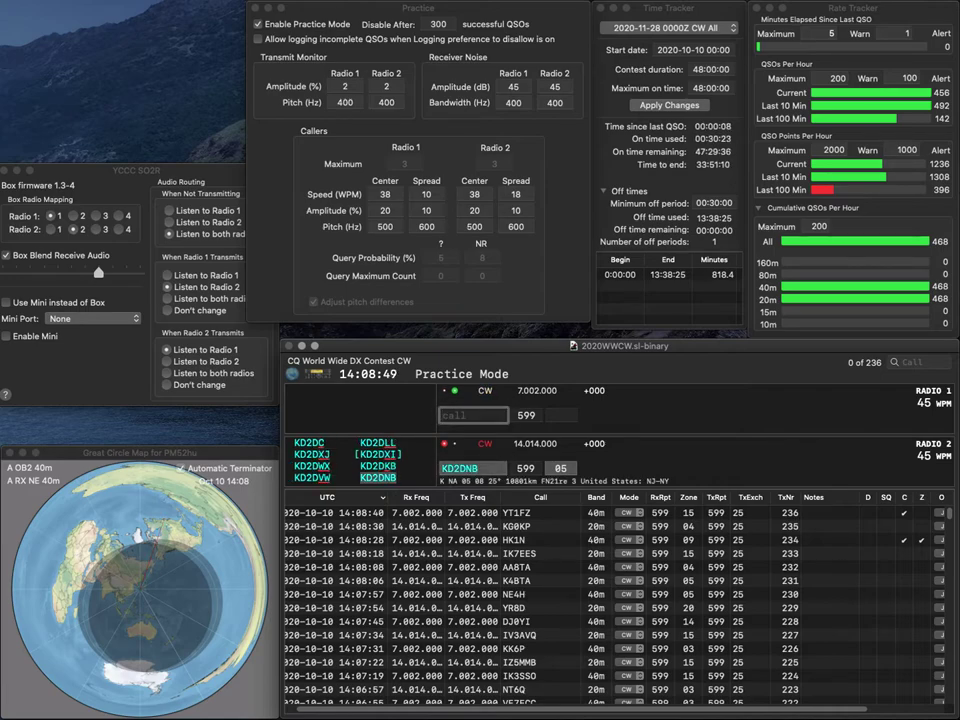
pyautogui.write('LZ7D')
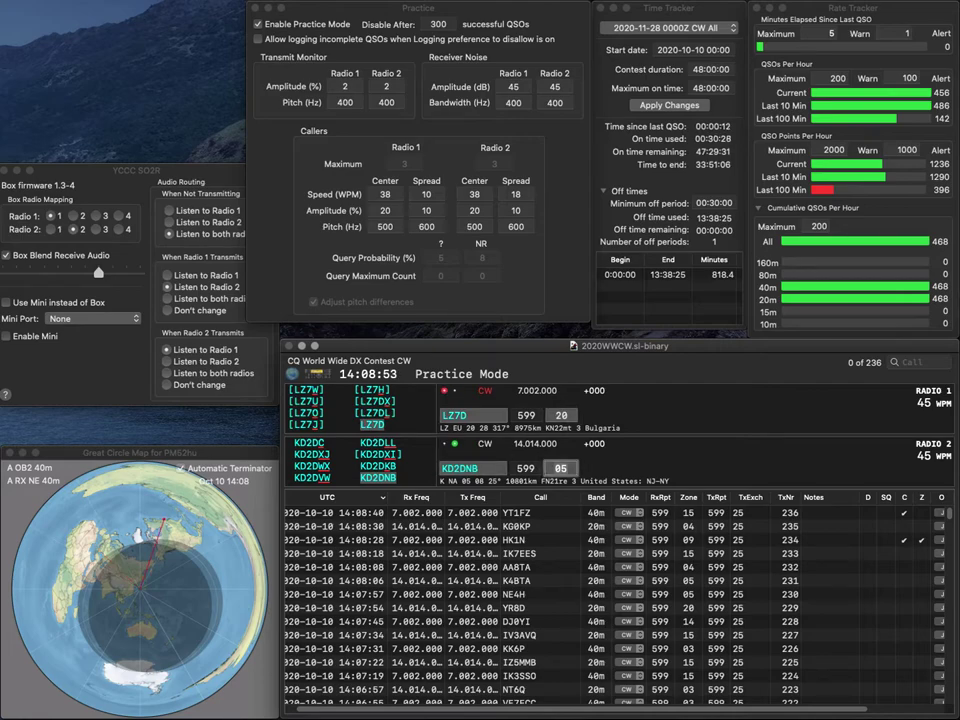
pyautogui.press('Return')
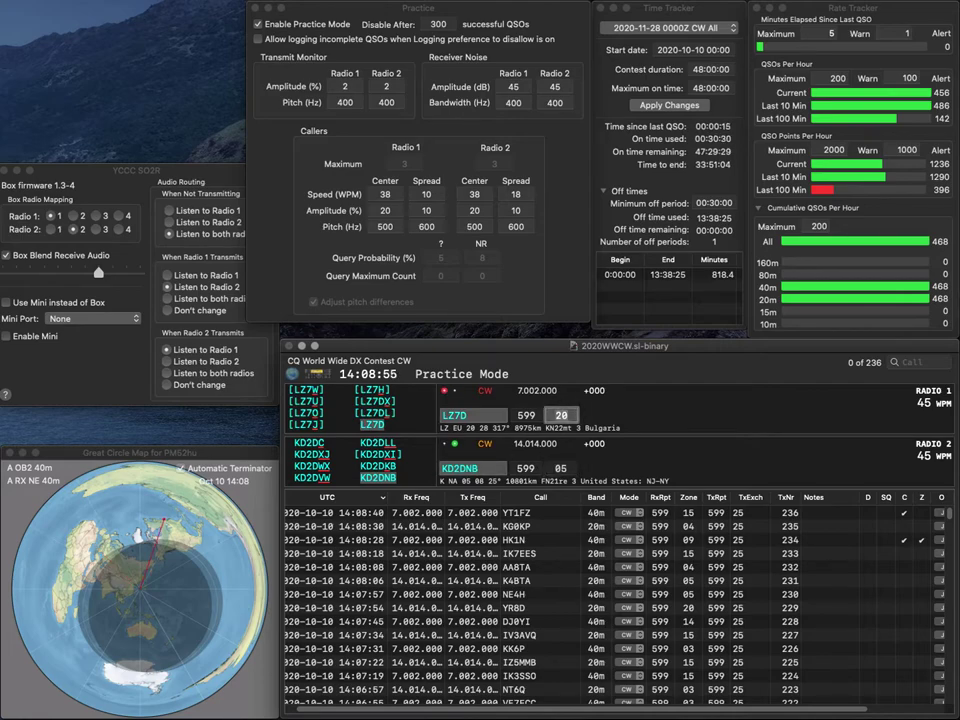
pyautogui.press('Return')
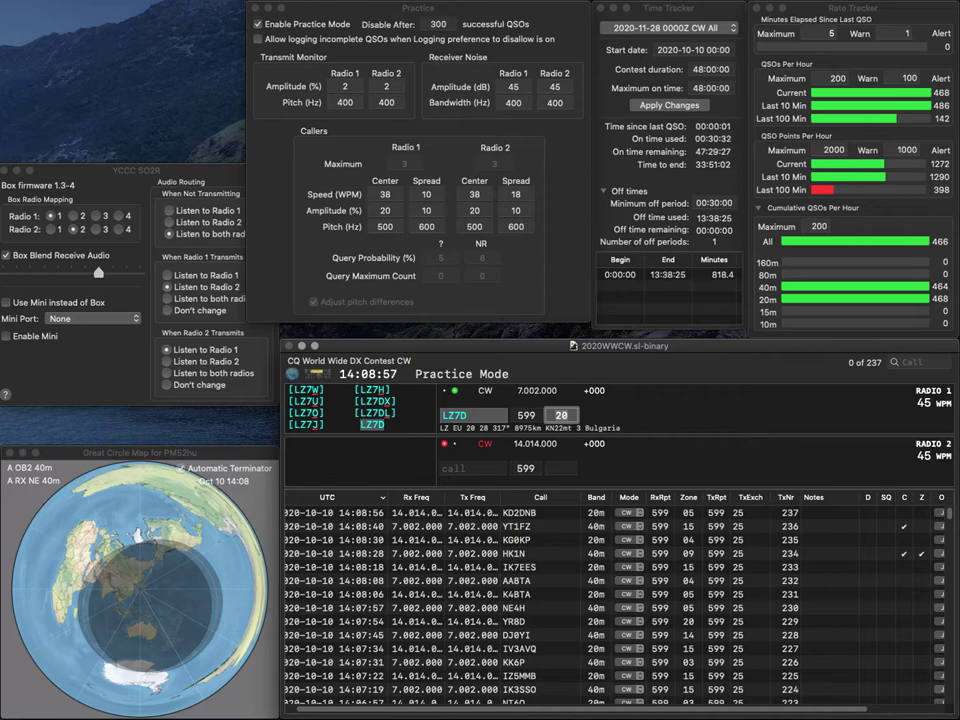
pyautogui.press('Return')
pyautogui.write('N')
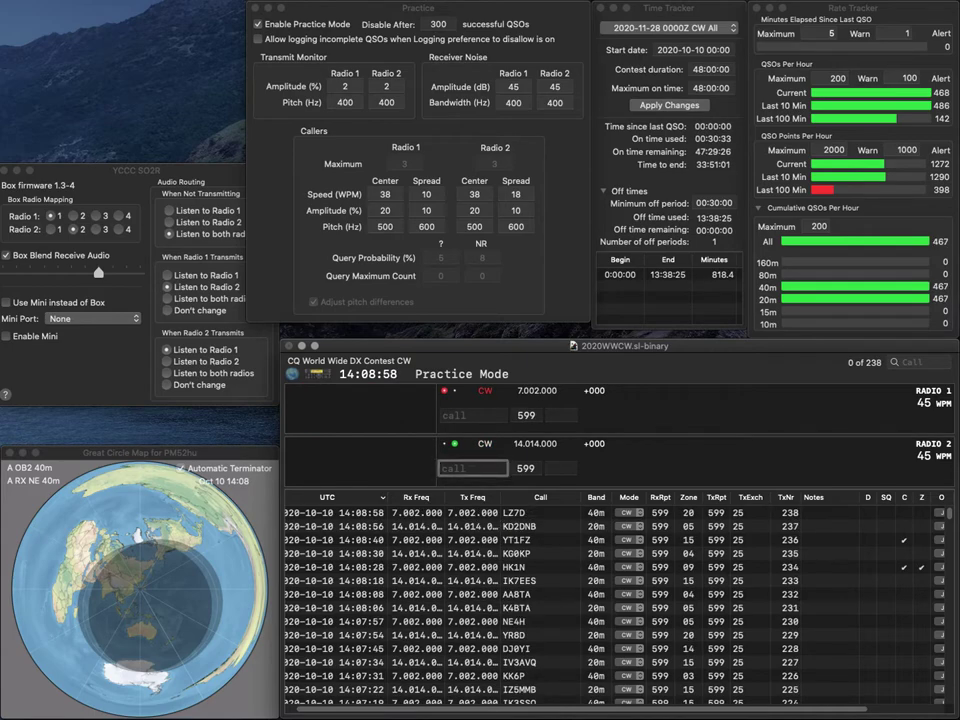
pyautogui.write('J8V')
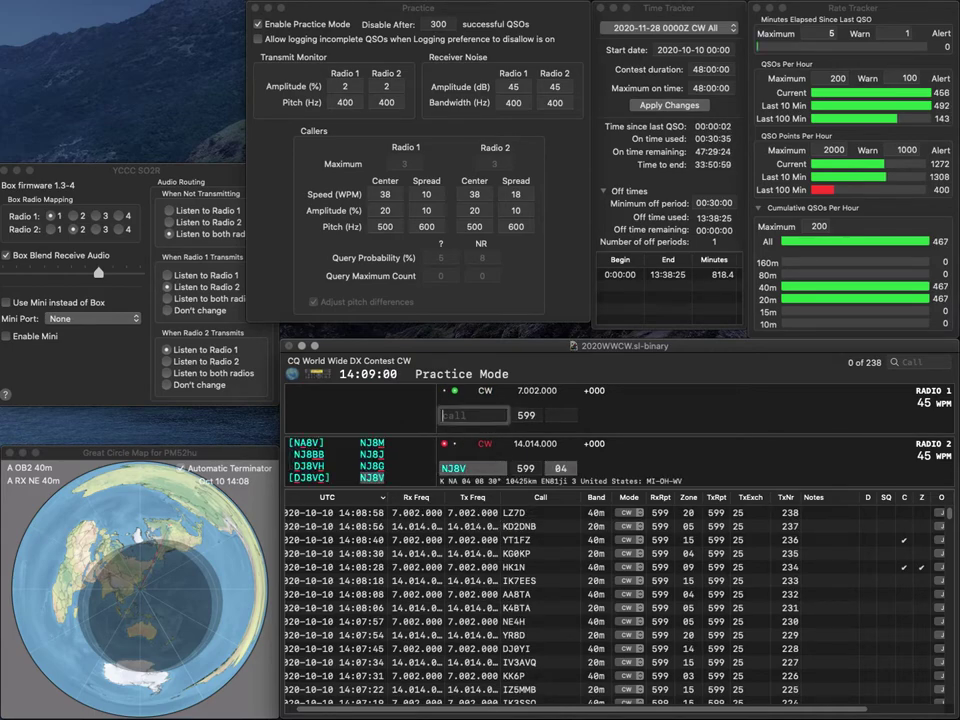
pyautogui.write('KJ6DCH')
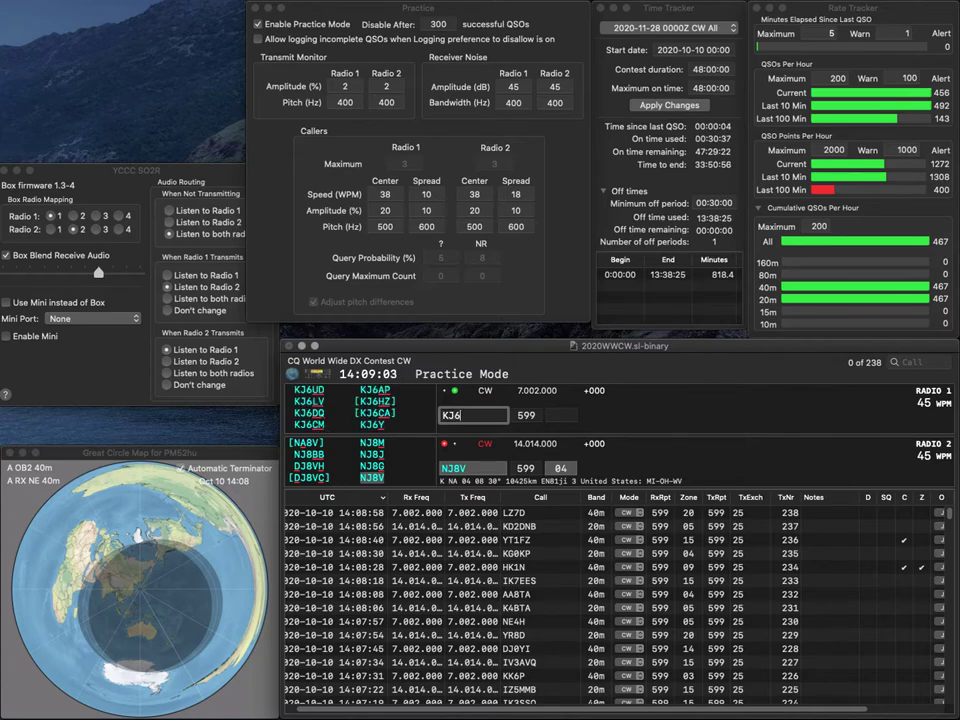
pyautogui.press('Return')
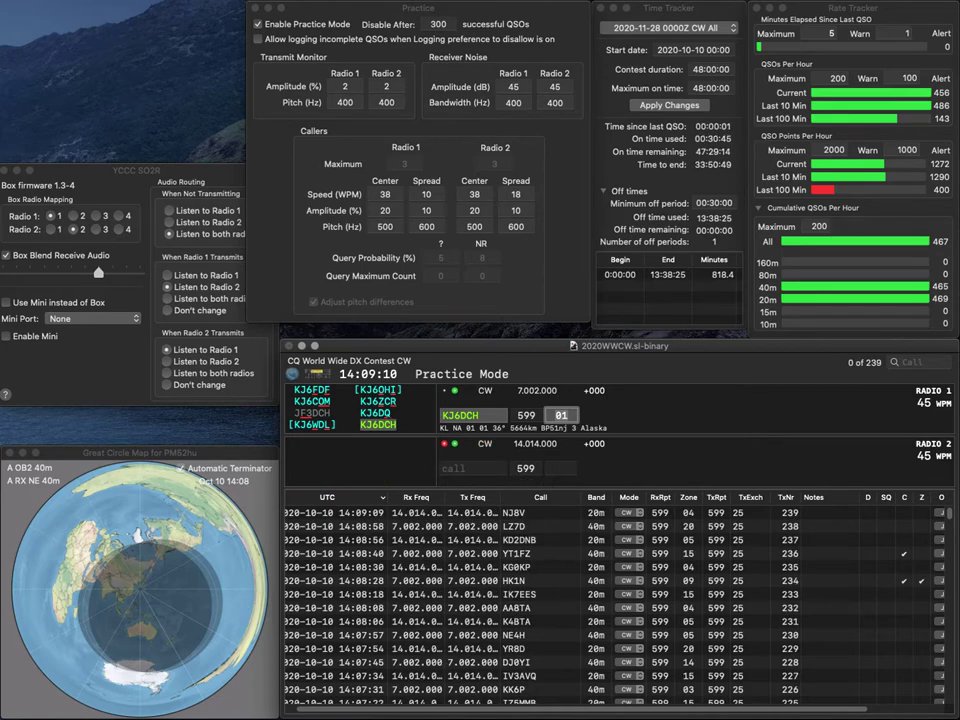
pyautogui.press('Return')
# Answer DK7TM on Radio 2 and WX1J on Radio 1 with the exchange, and log both contacts
pyautogui.write('DK7TM')
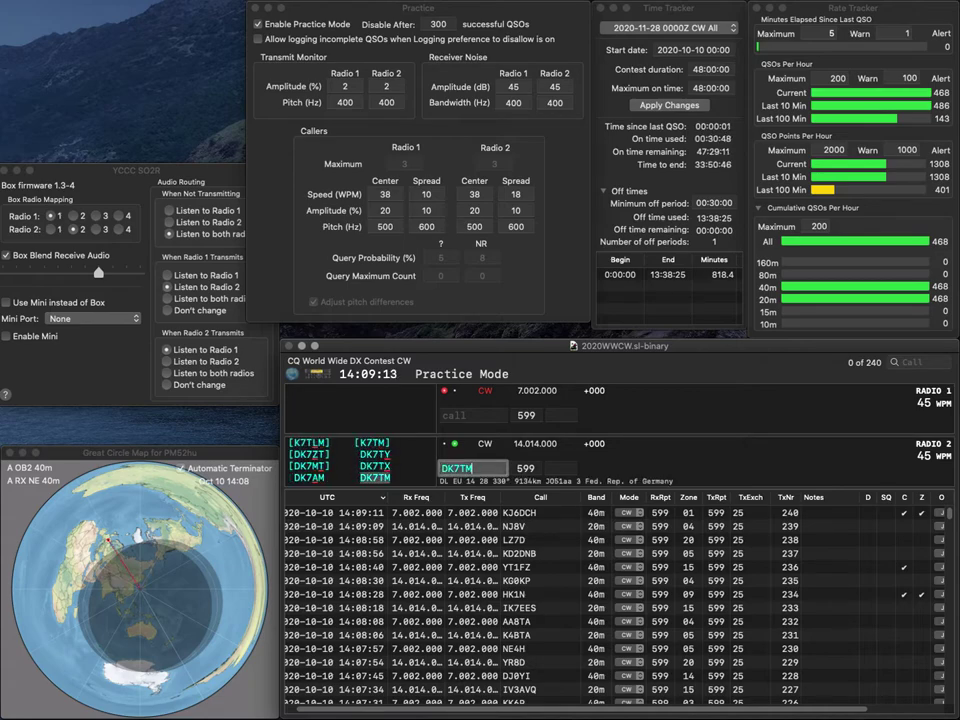
pyautogui.press('Return')
pyautogui.write('WX')
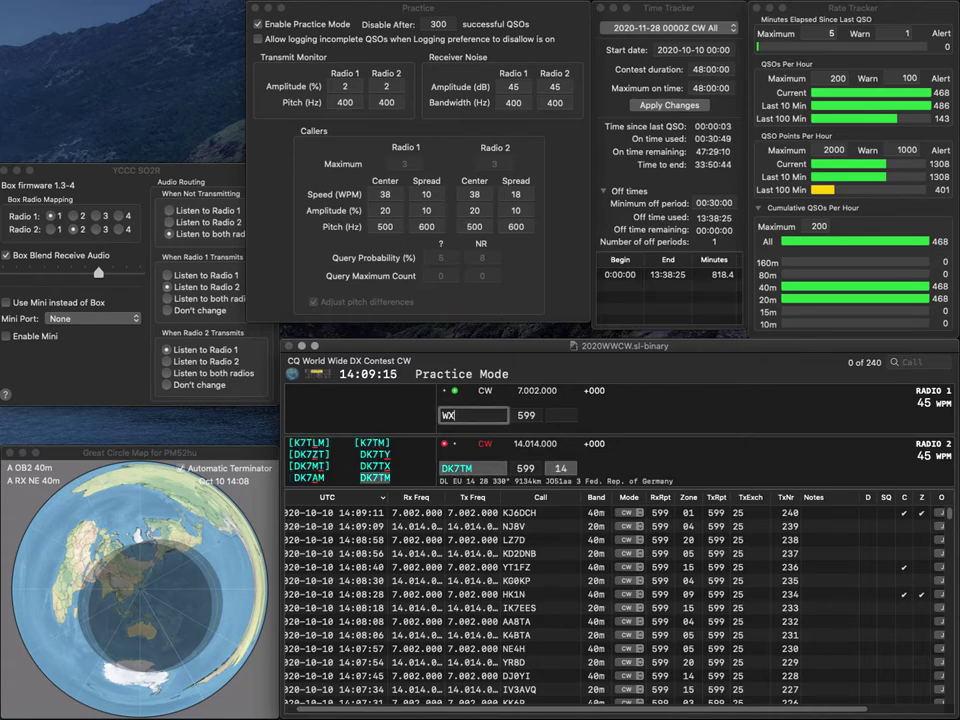
pyautogui.write('1J')
pyautogui.press('Return')
pyautogui.press('Tab')
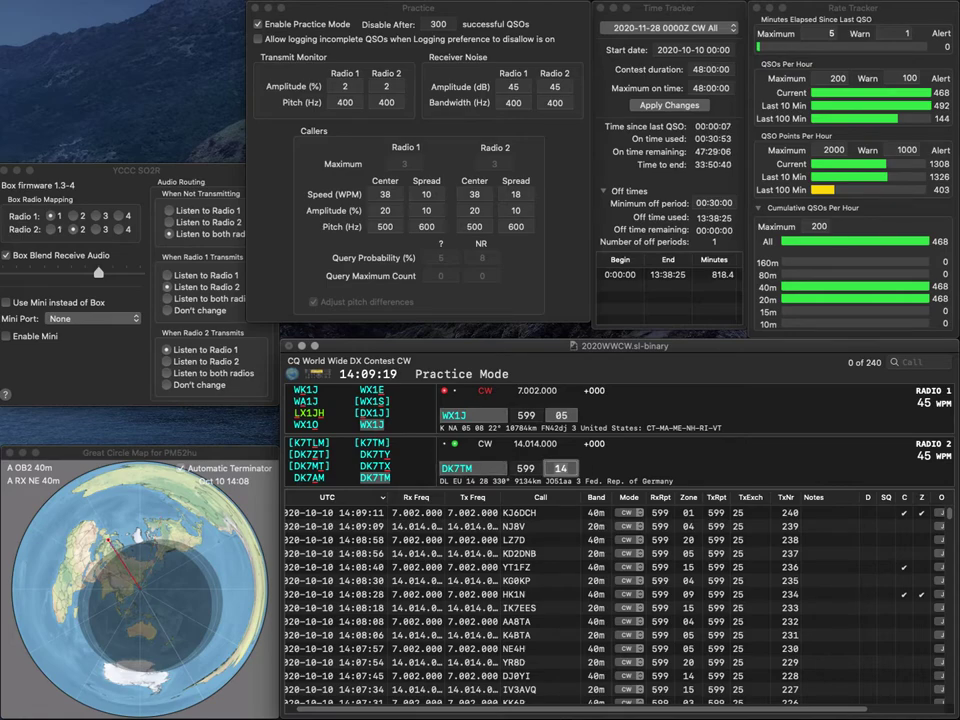
pyautogui.press('Return')
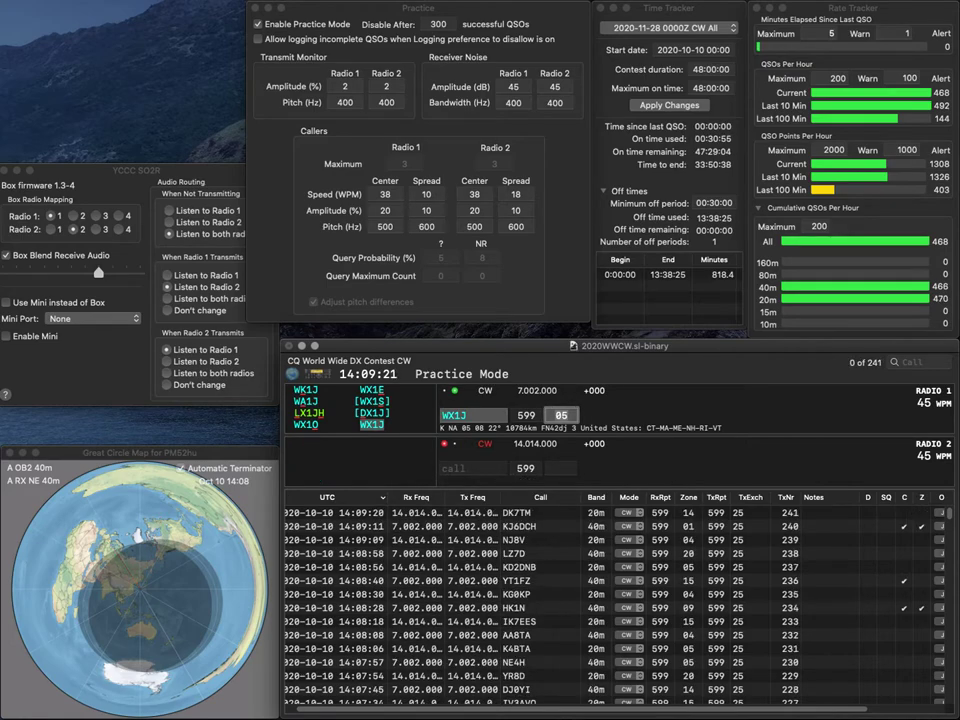
pyautogui.press('Return')
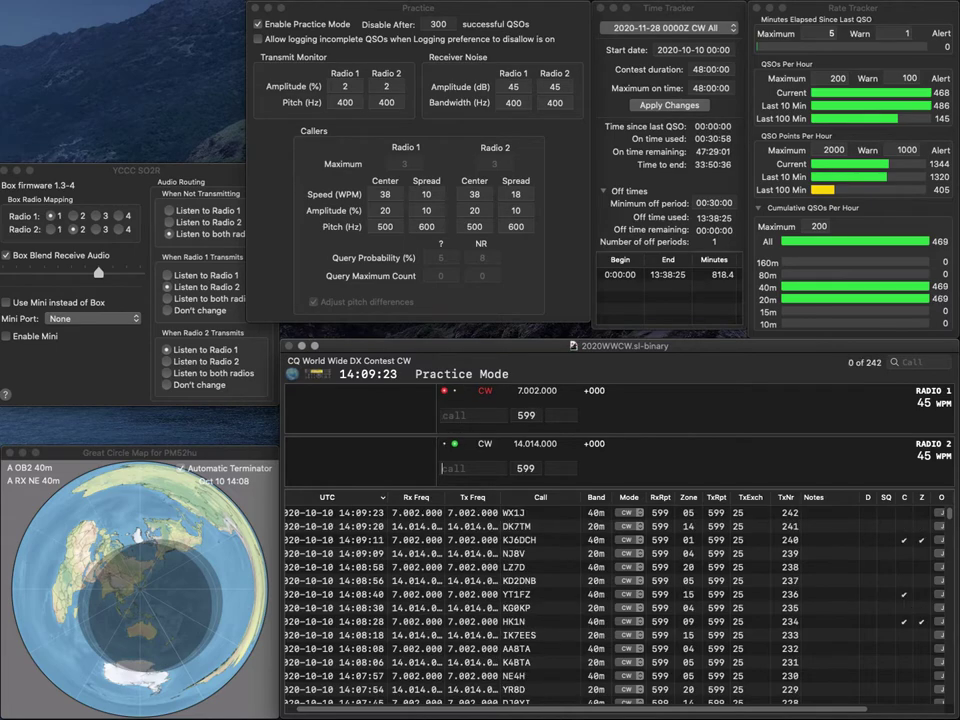
pyautogui.write('EA1')
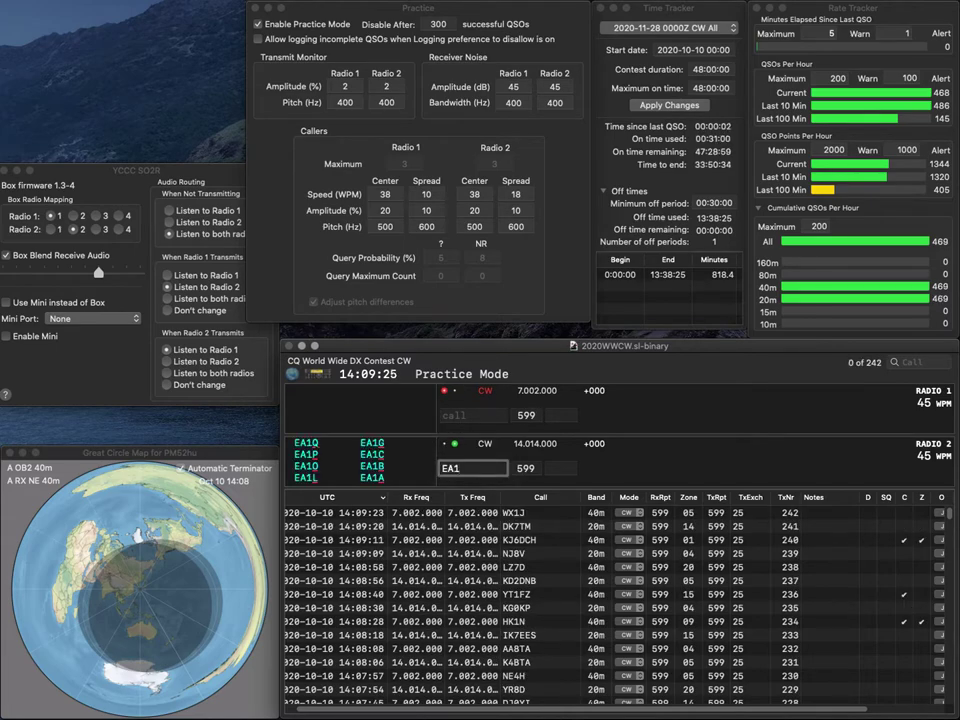
pyautogui.write('AKS')
pyautogui.press('Return')
pyautogui.write('Q9IWT')
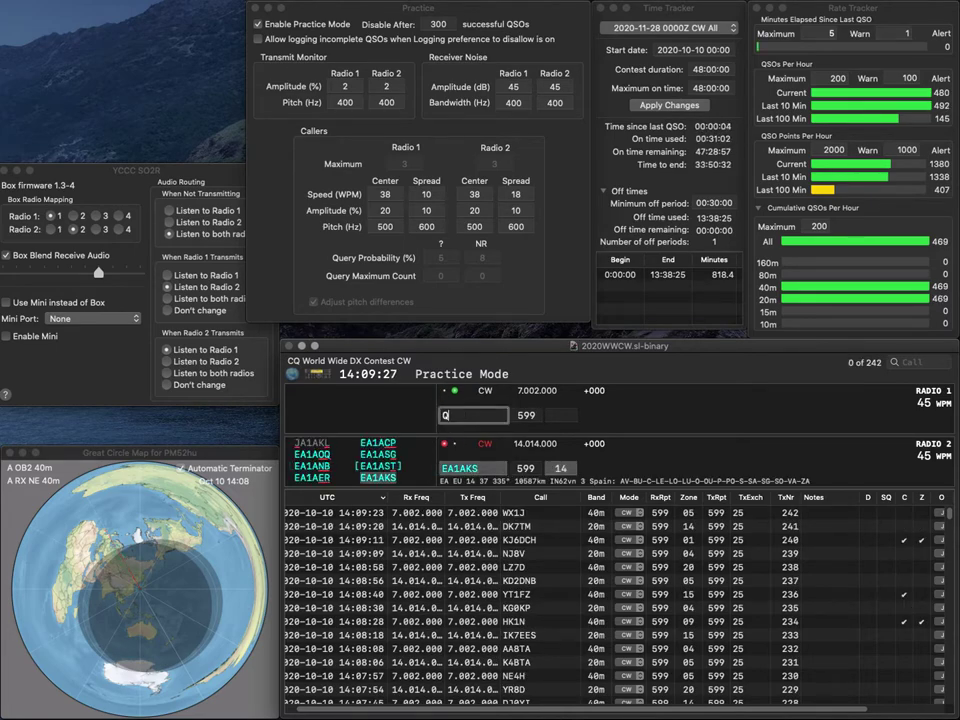
pyautogui.press('Home')
pyautogui.press('Home')
pyautogui.write('S')
pyautogui.press('Return')
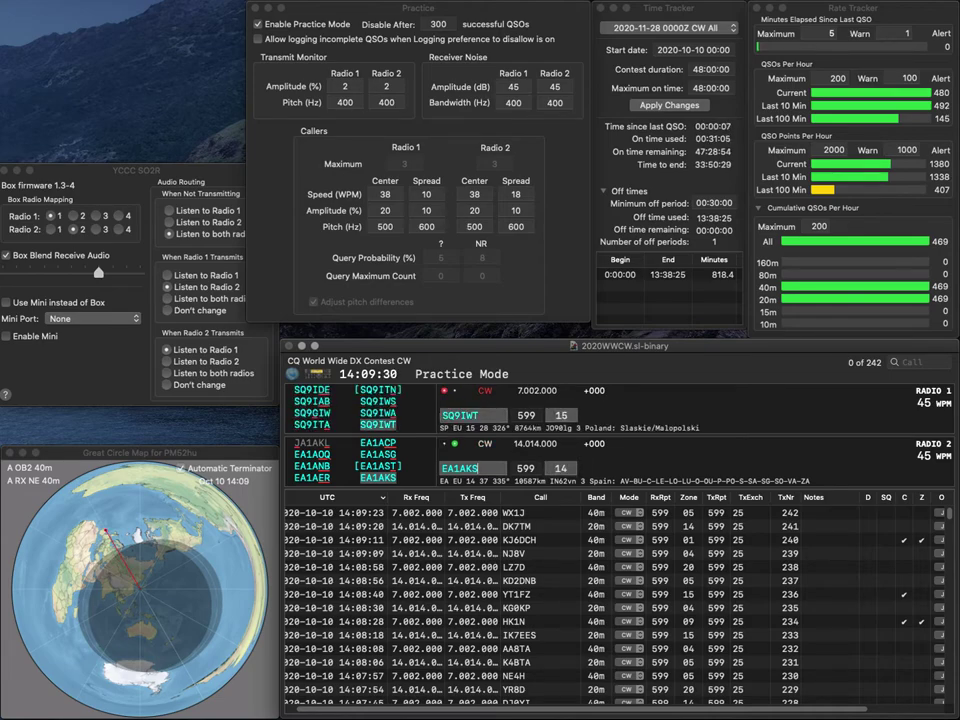
pyautogui.press('Return')
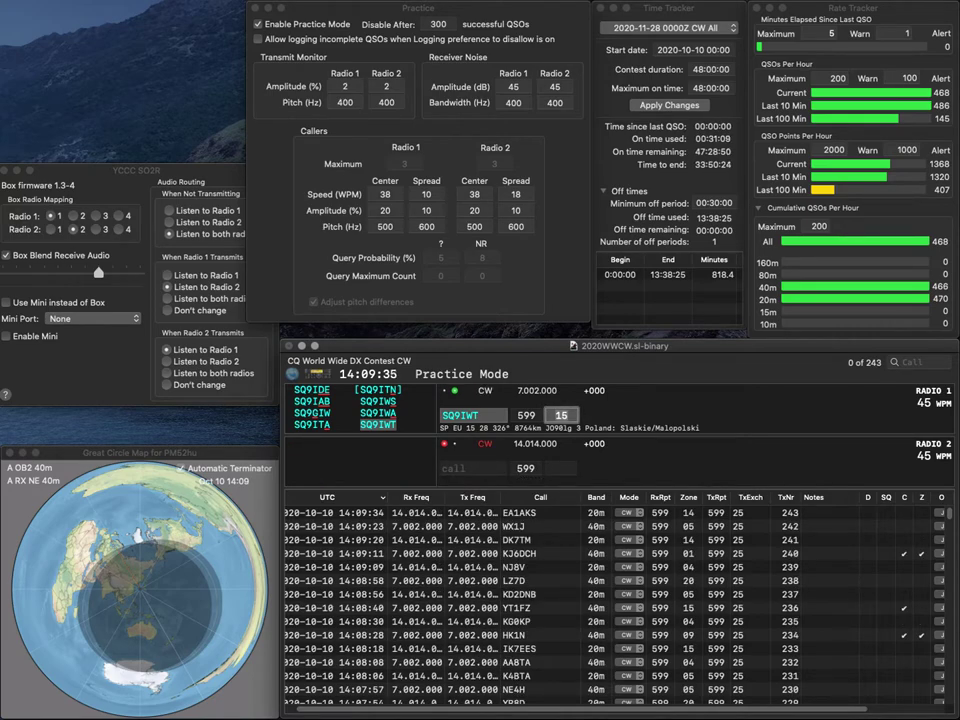
pyautogui.press('Return')
pyautogui.write('SV2EHW')
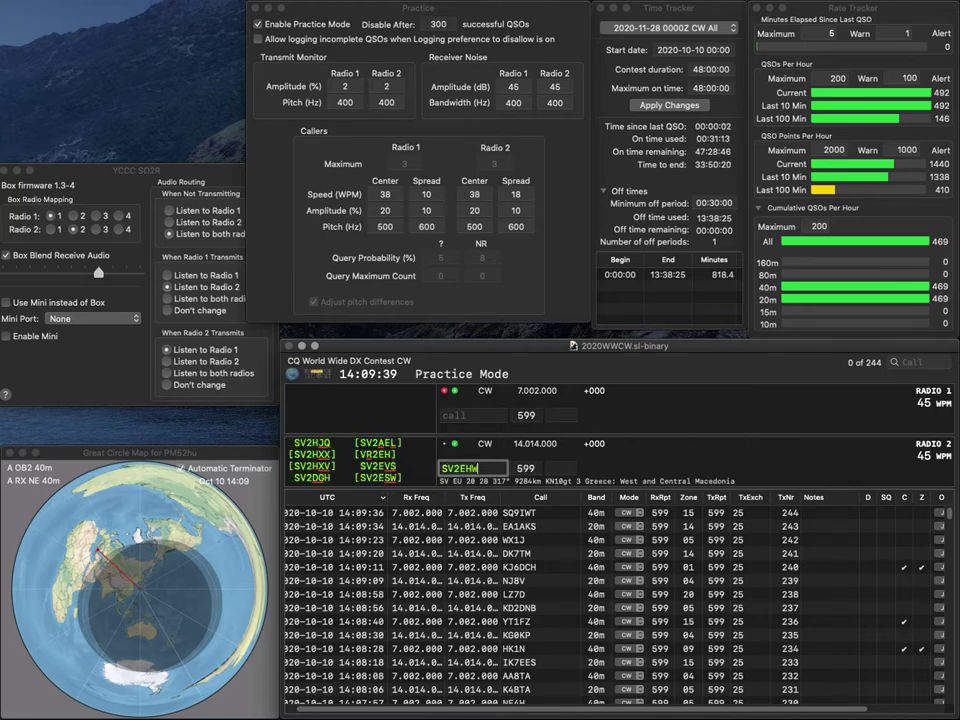
pyautogui.press('BackSpace')
pyautogui.press('BackSpace')
pyautogui.write('SW')
pyautogui.press('Return')
pyautogui.write('N')
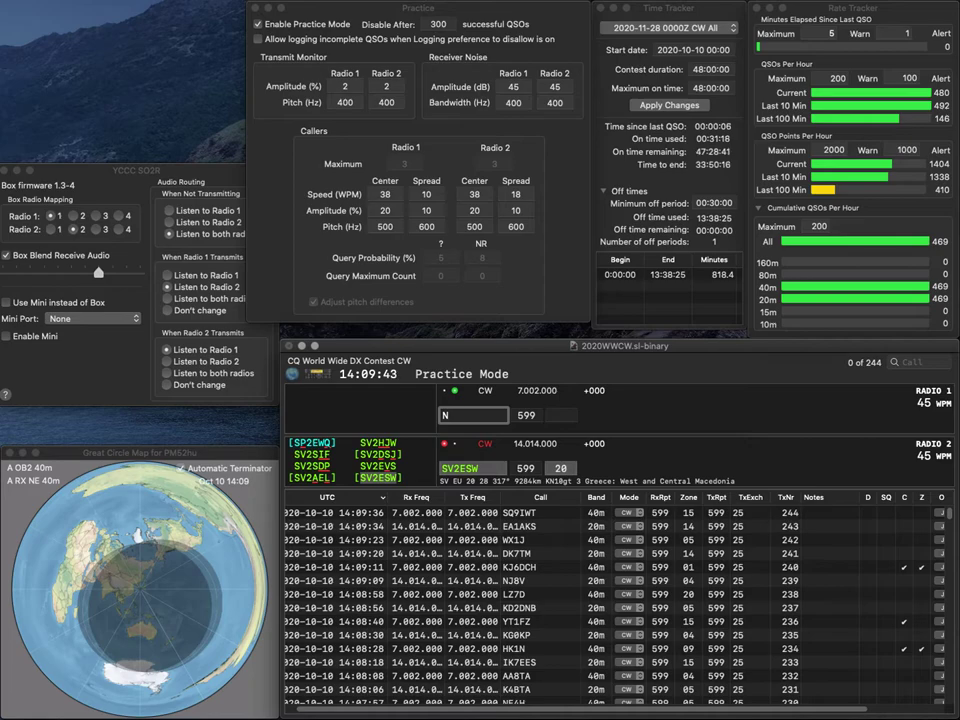
pyautogui.write('4ALN')
pyautogui.press('Return')
pyautogui.press('Down')
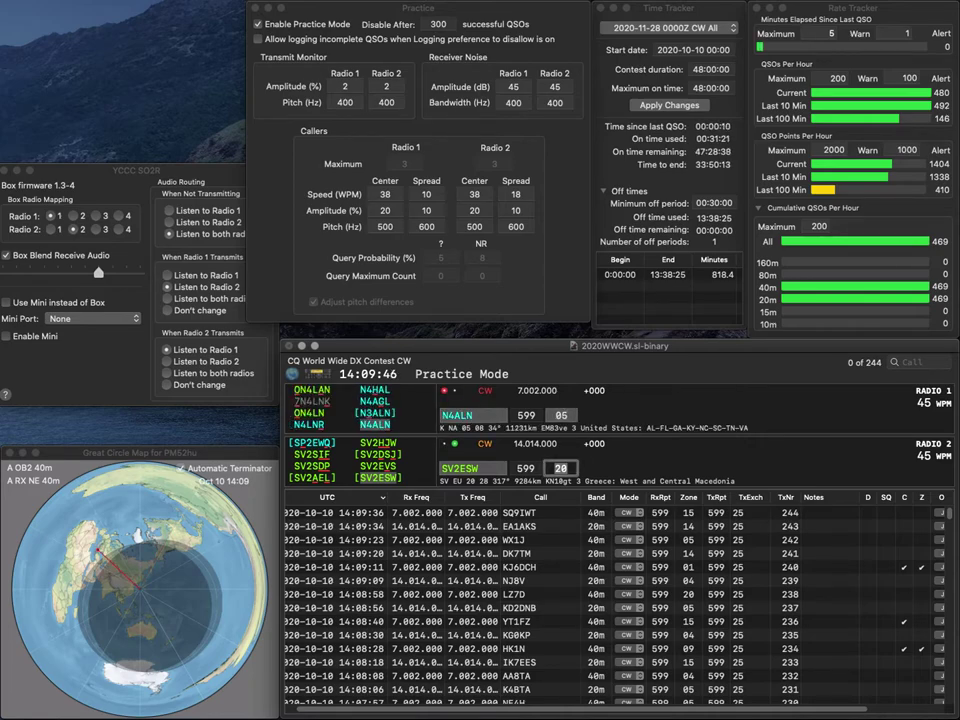
pyautogui.press('Return')
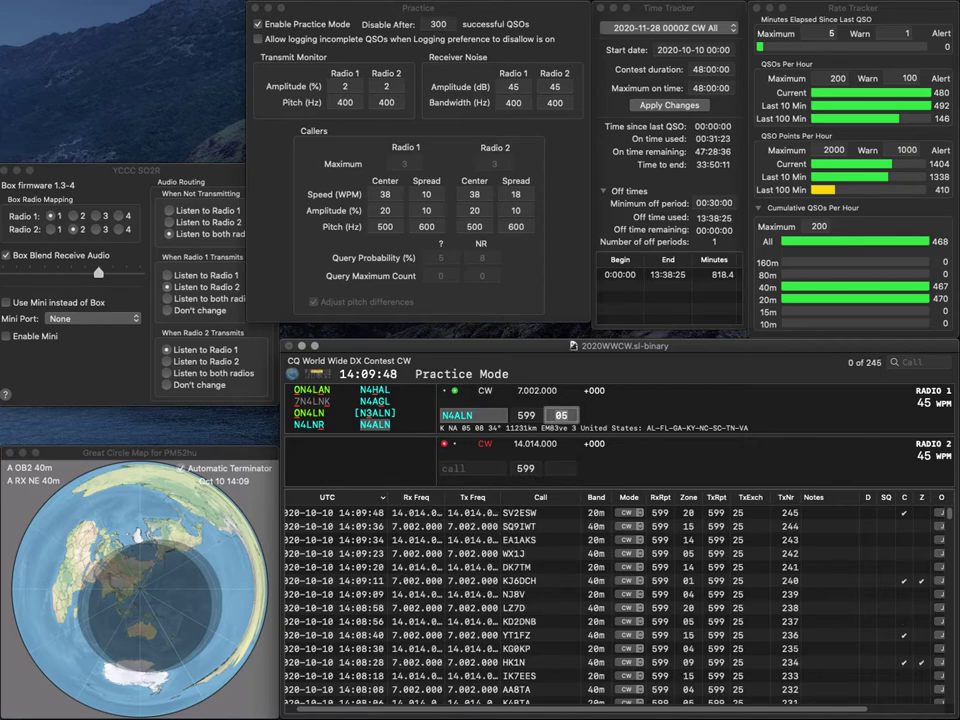
pyautogui.press('Return')
pyautogui.write('KK1Z')
pyautogui.press('Return')
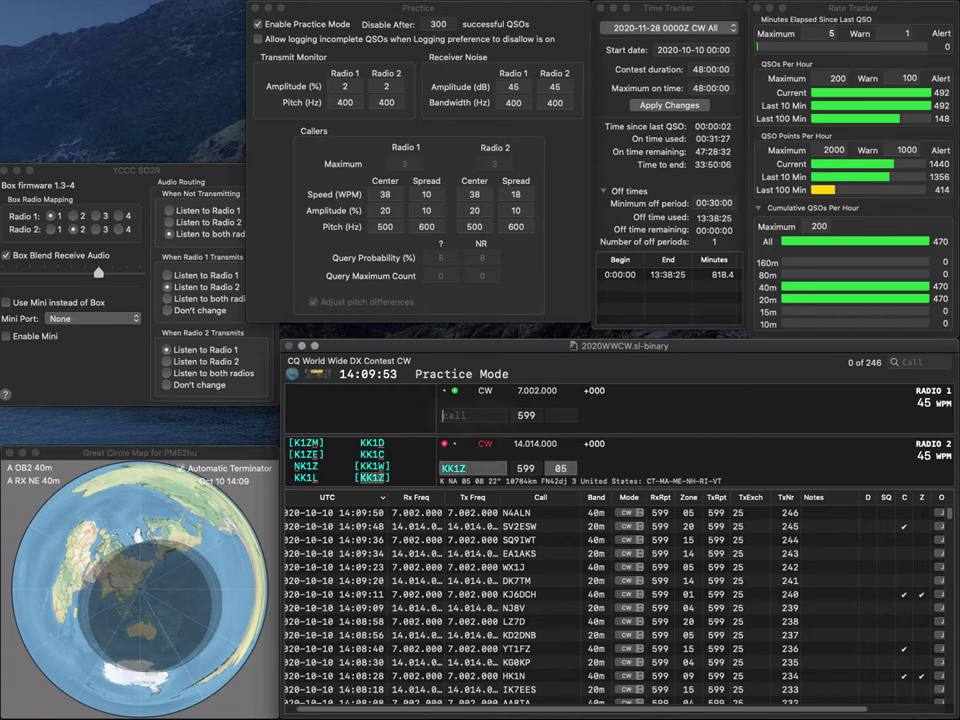
pyautogui.write('F6E')
pyautogui.write('QD')
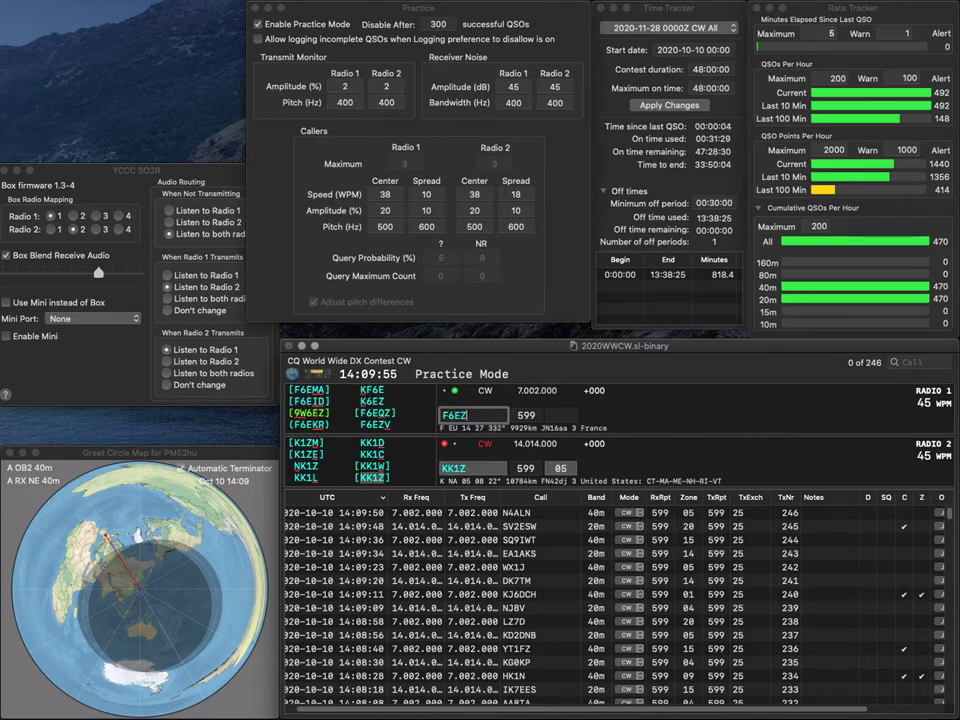
pyautogui.press('Return')
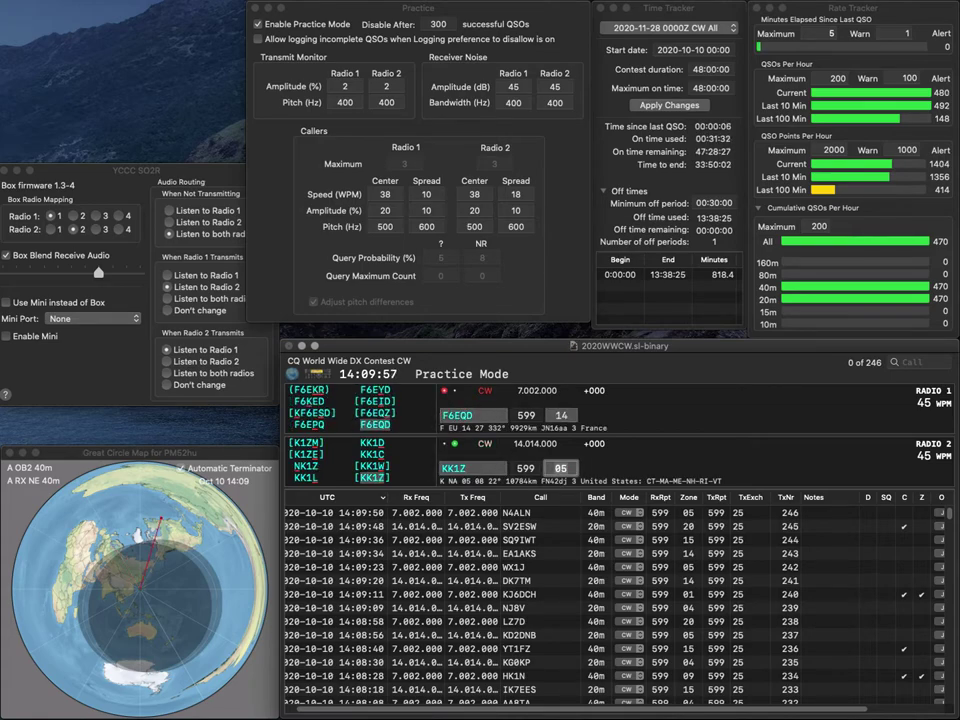
pyautogui.press('Return')
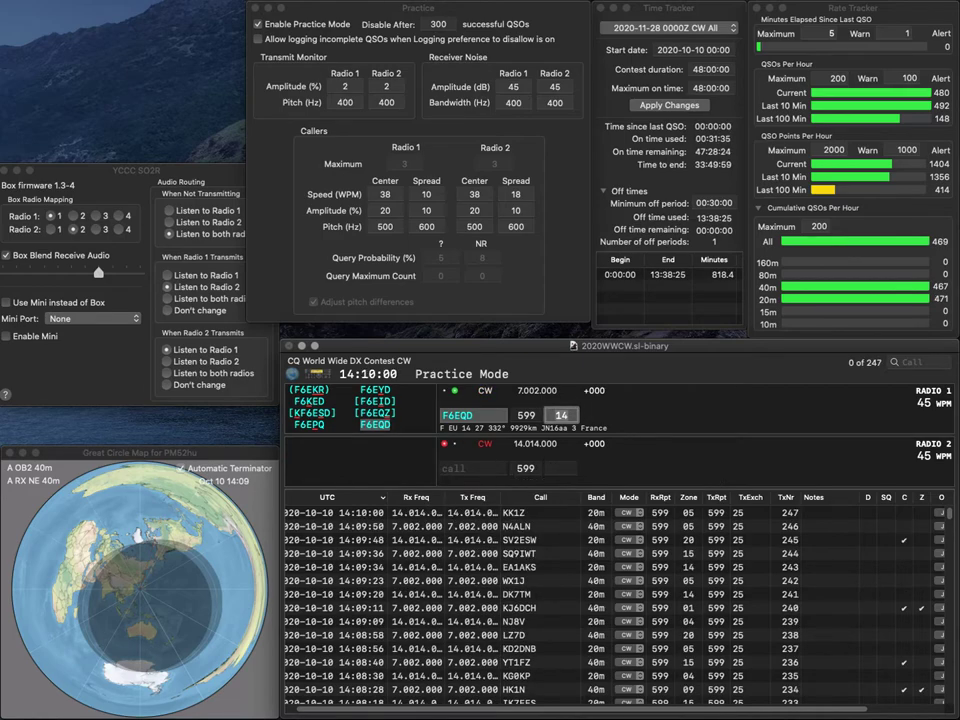
pyautogui.press('Return')
pyautogui.write('LZ4AW')
pyautogui.press('Return')
pyautogui.write('KN4PFV')
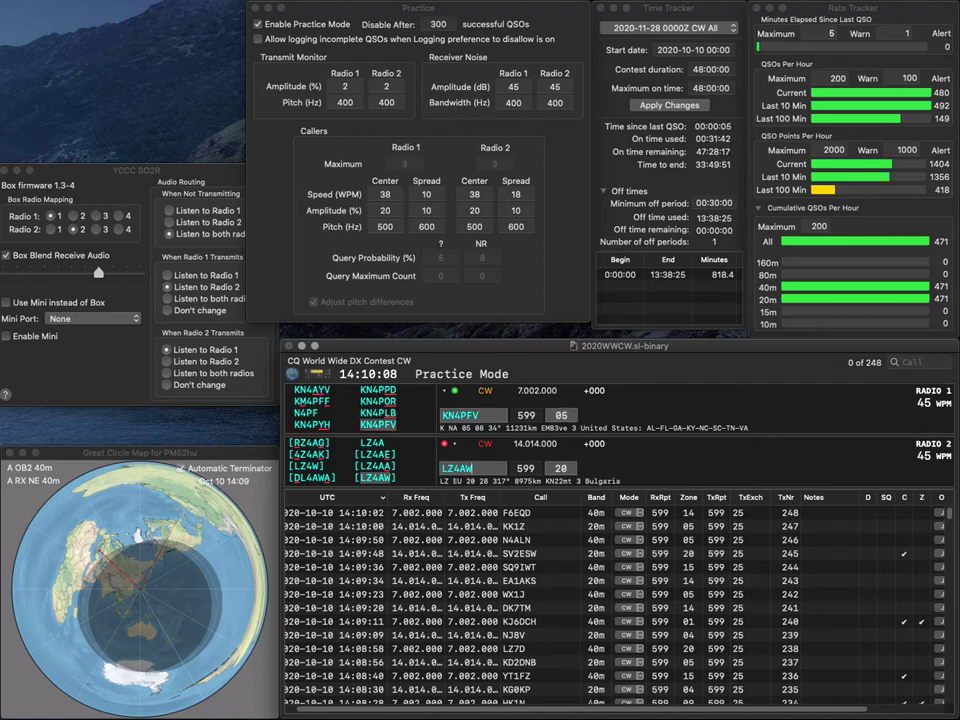
pyautogui.press('Return')
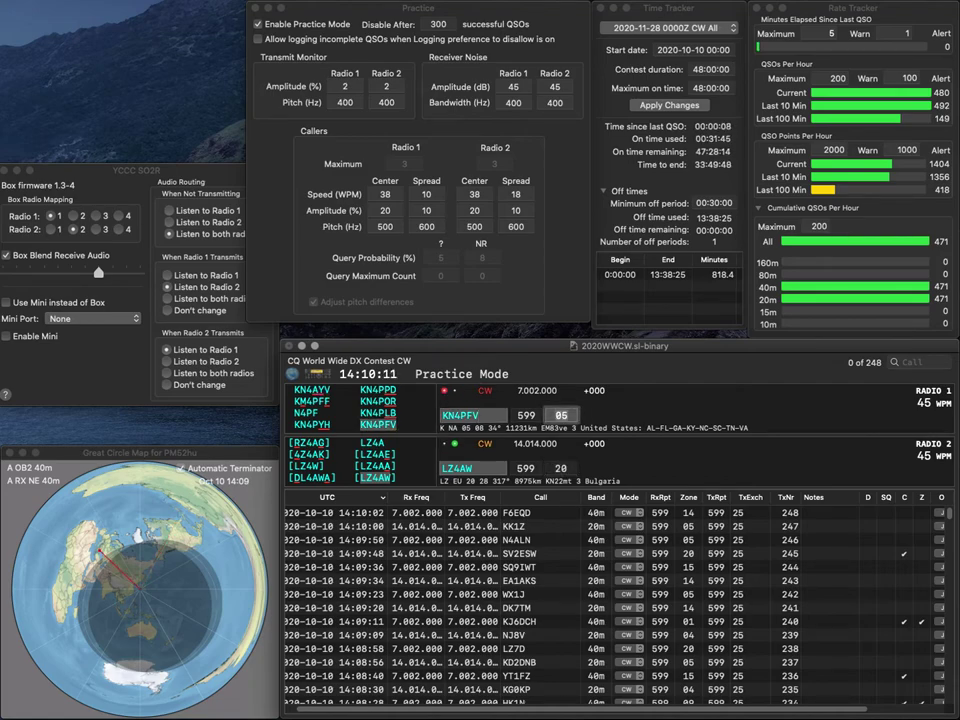
pyautogui.press('Return')
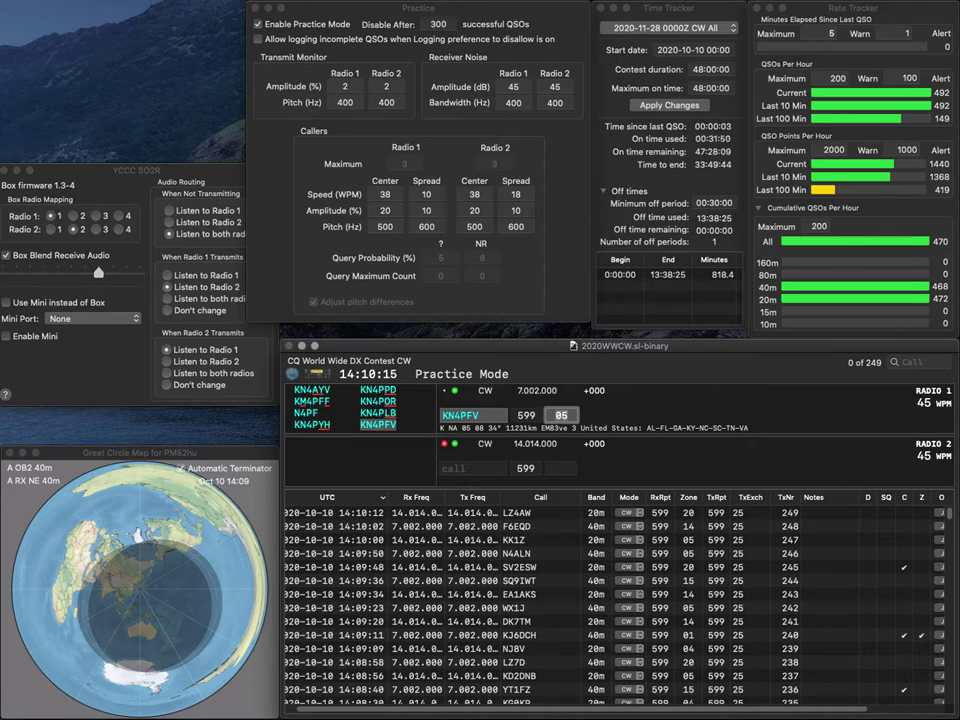
pyautogui.press('Return')
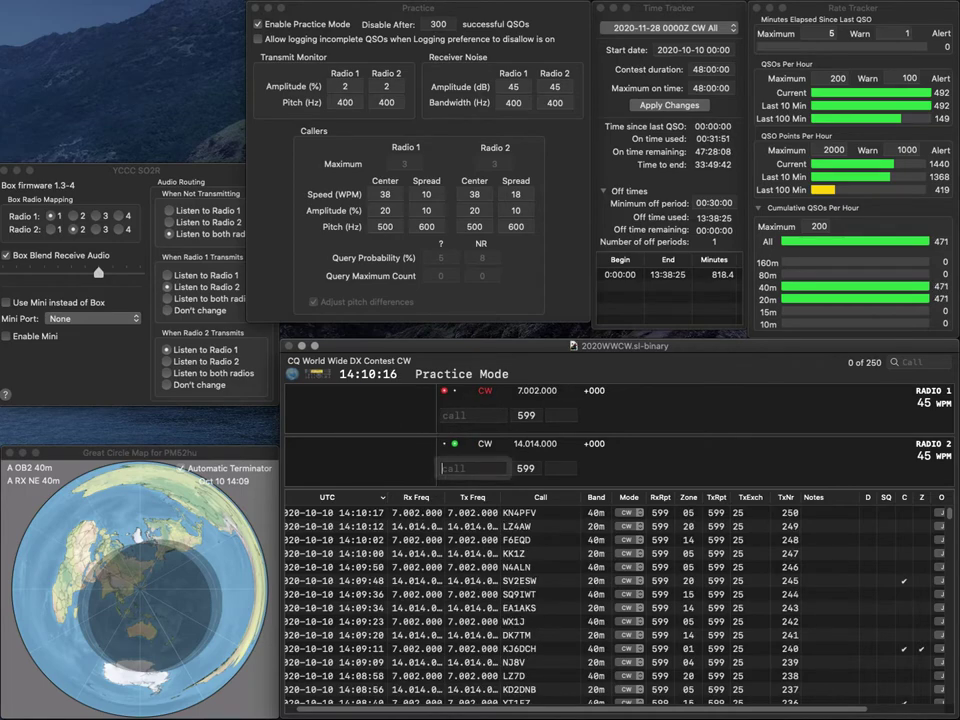
pyautogui.write('YB')
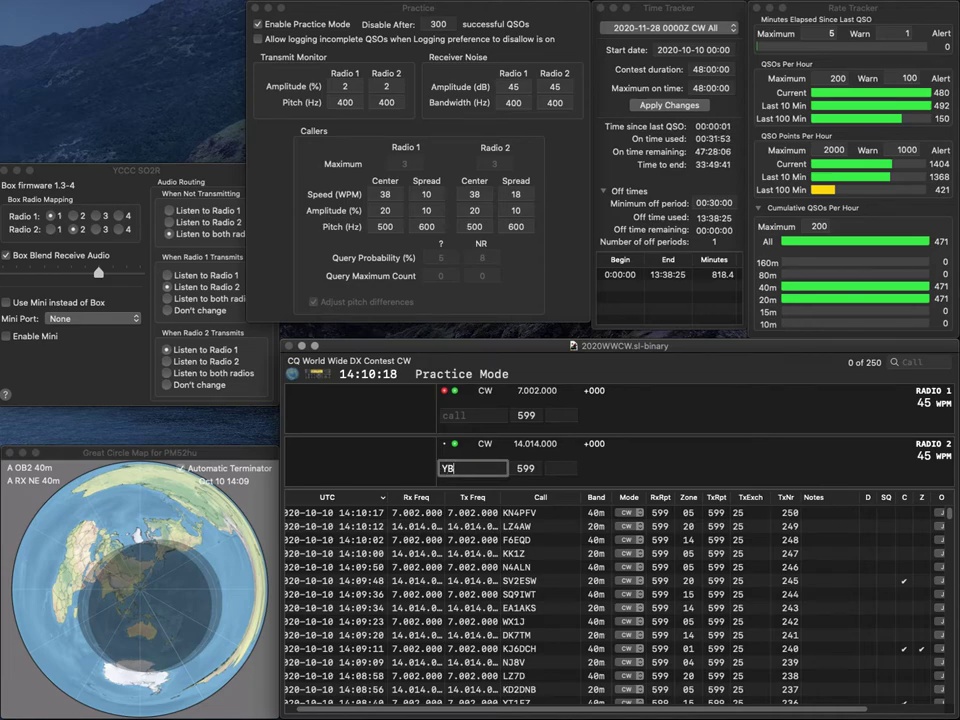
pyautogui.write('8RW')
pyautogui.press('Return')
pyautogui.write('K0B')
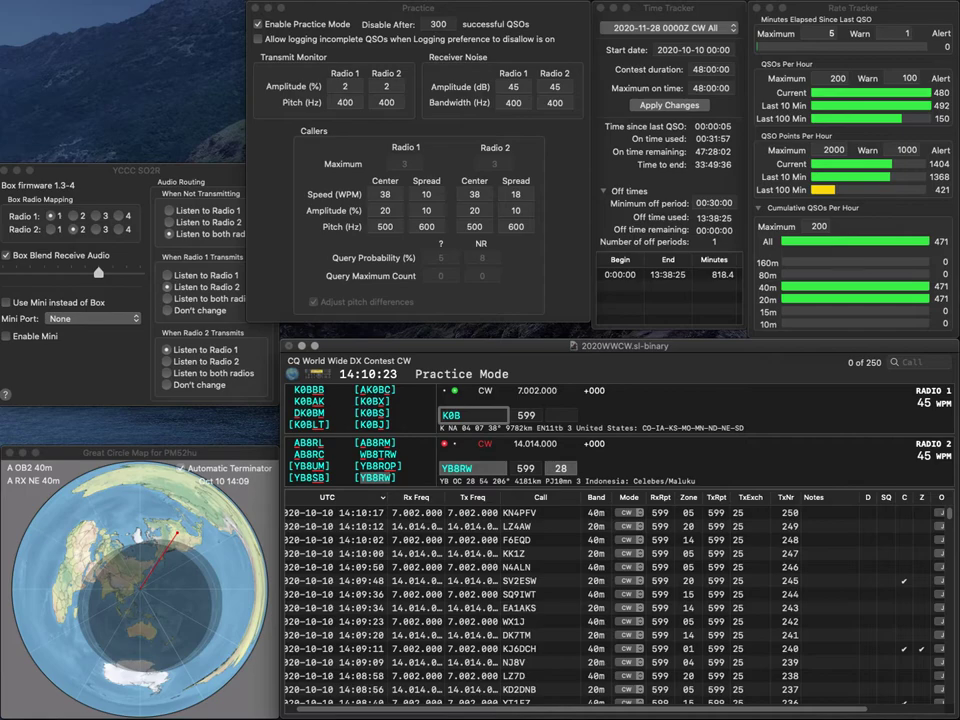
pyautogui.press('Return')
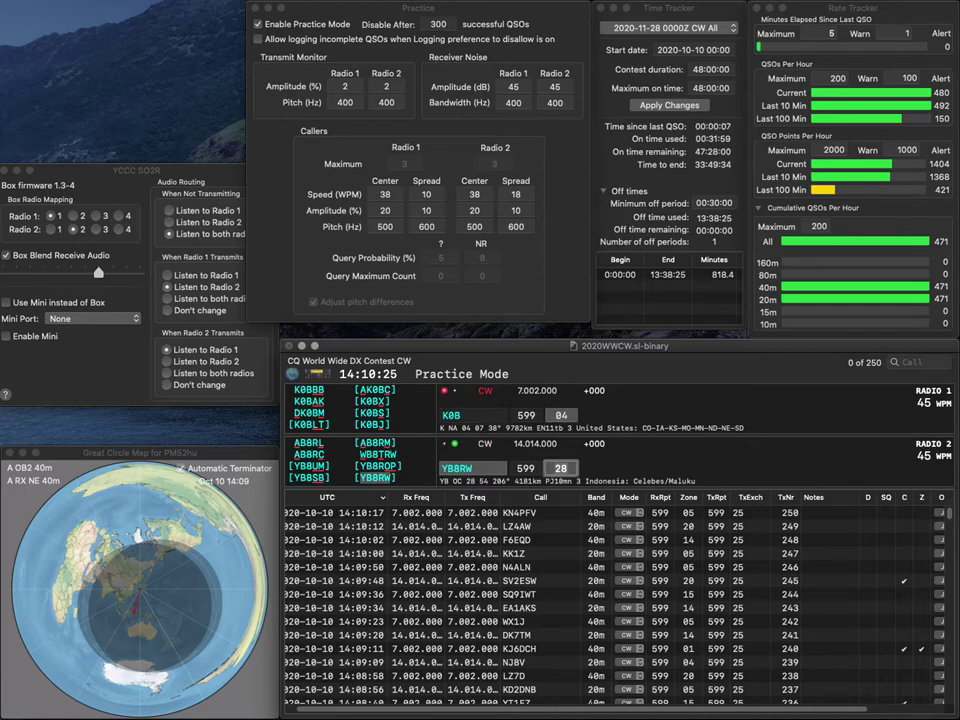
pyautogui.press('Return')
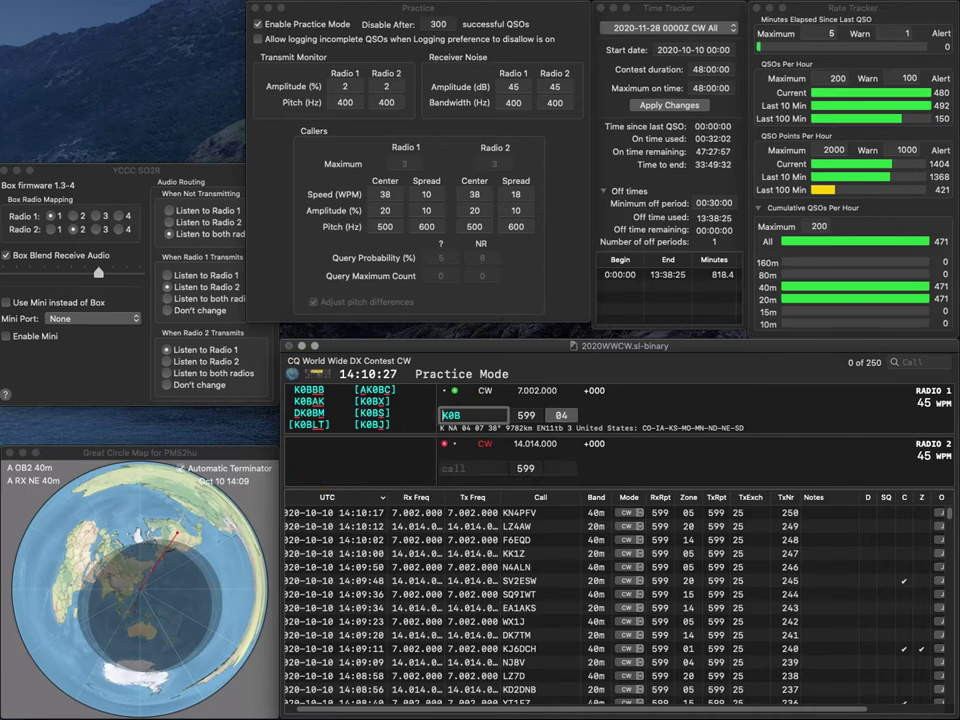
# Correct the Radio 1 callsign to NC0B and resend the exchange
pyautogui.press('Home')
pyautogui.write('N')
pyautogui.press('Delete')
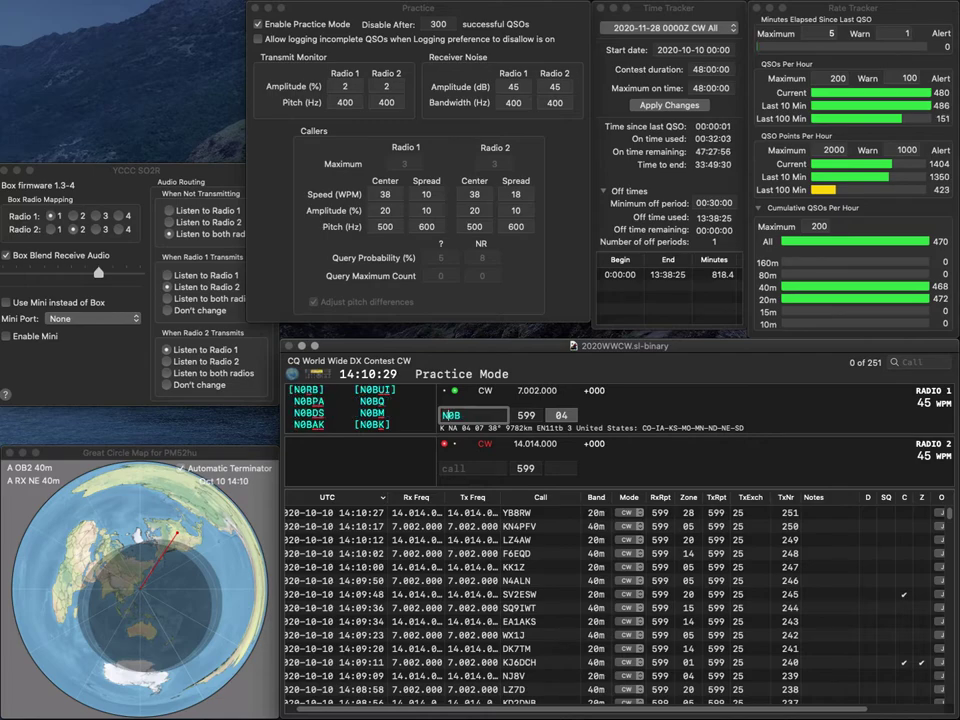
pyautogui.write('C')
pyautogui.press('Return')
pyautogui.write('D')
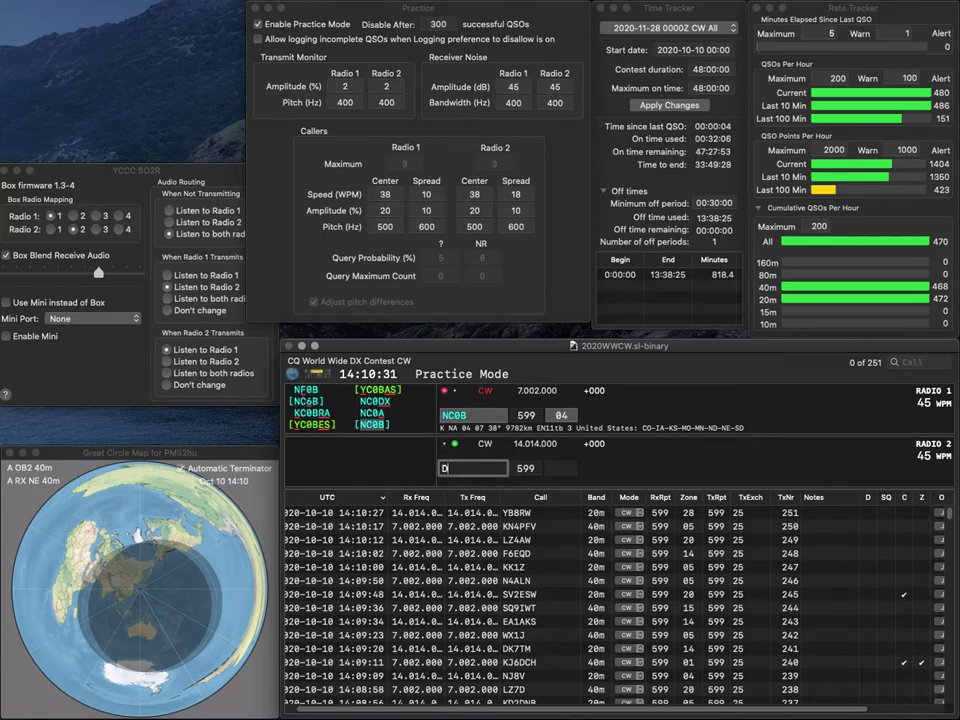
pyautogui.write('5Z')
pyautogui.press('Return')
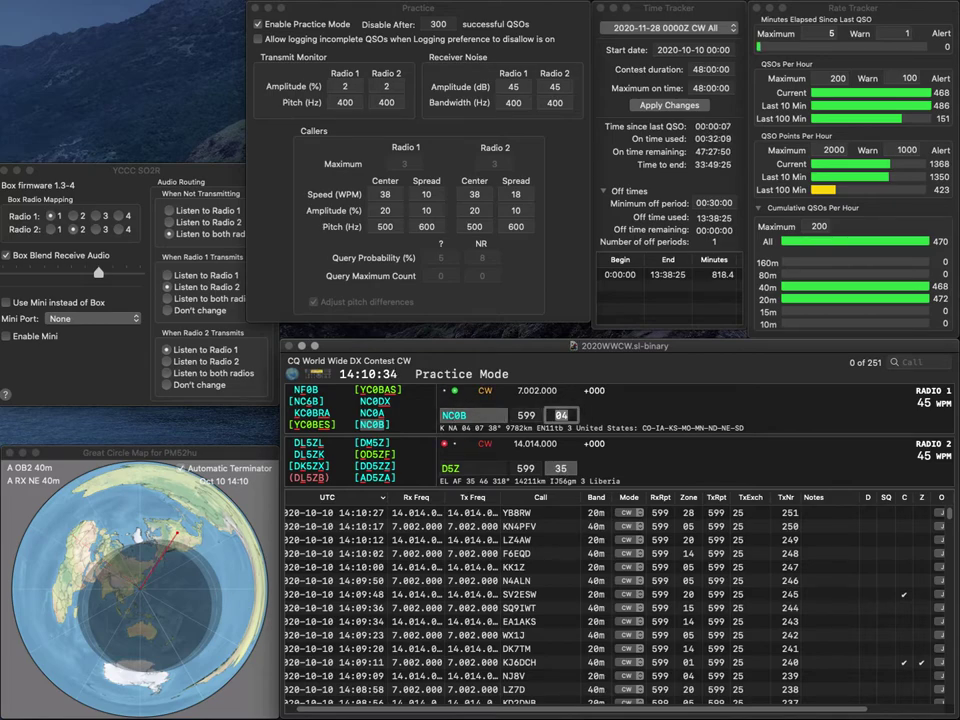
pyautogui.press('Return')
pyautogui.write('W')
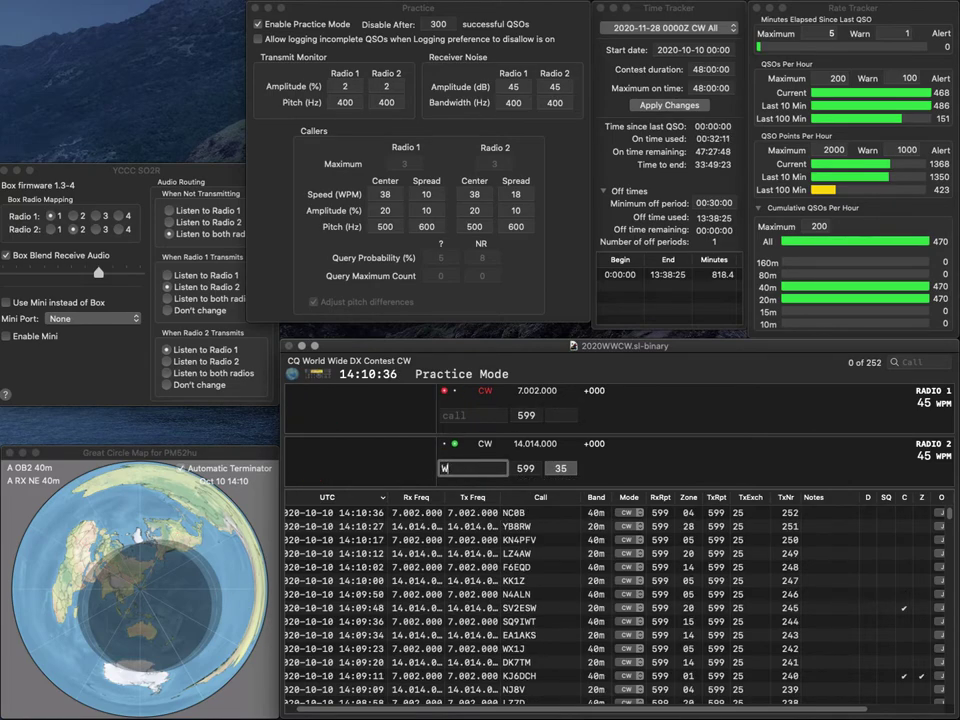
pyautogui.write('B5ZGA')
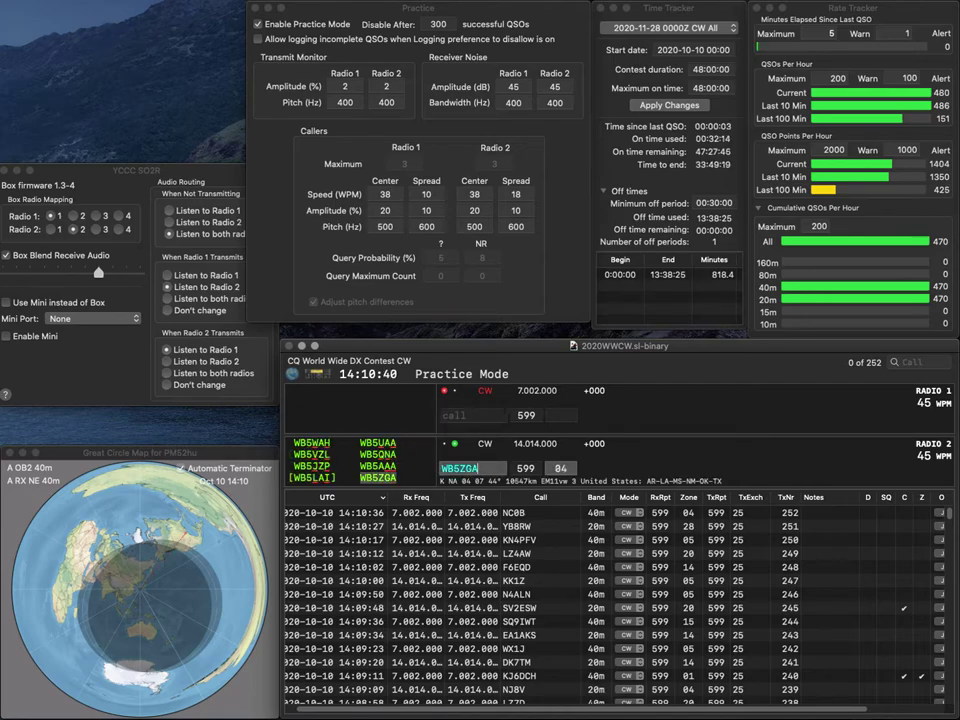
pyautogui.press('Return')
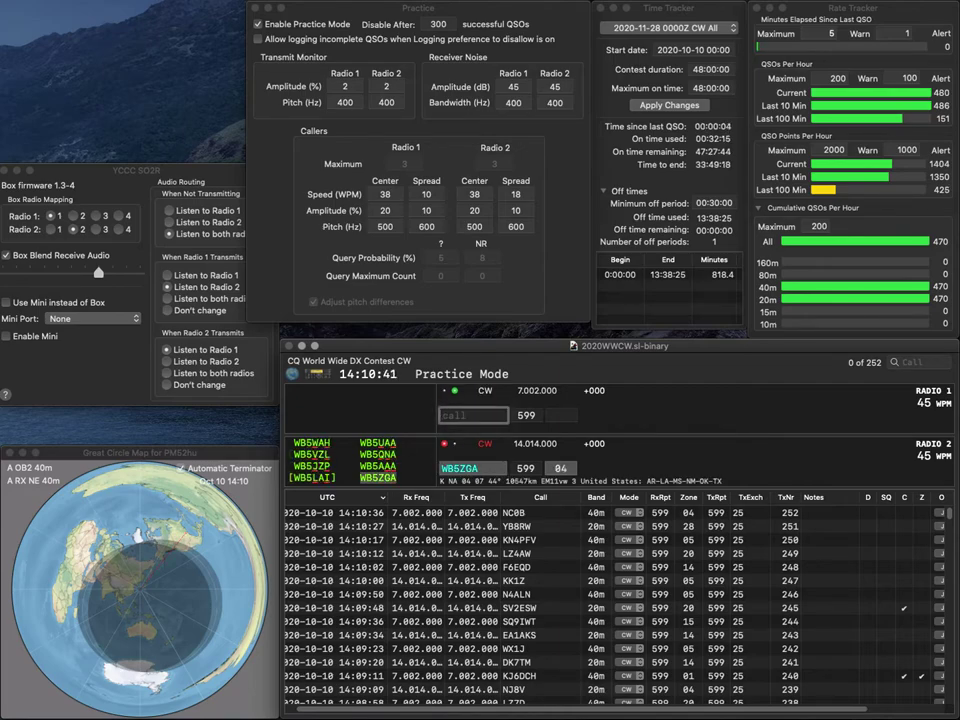
pyautogui.write('K1MJM')
pyautogui.press('Return')
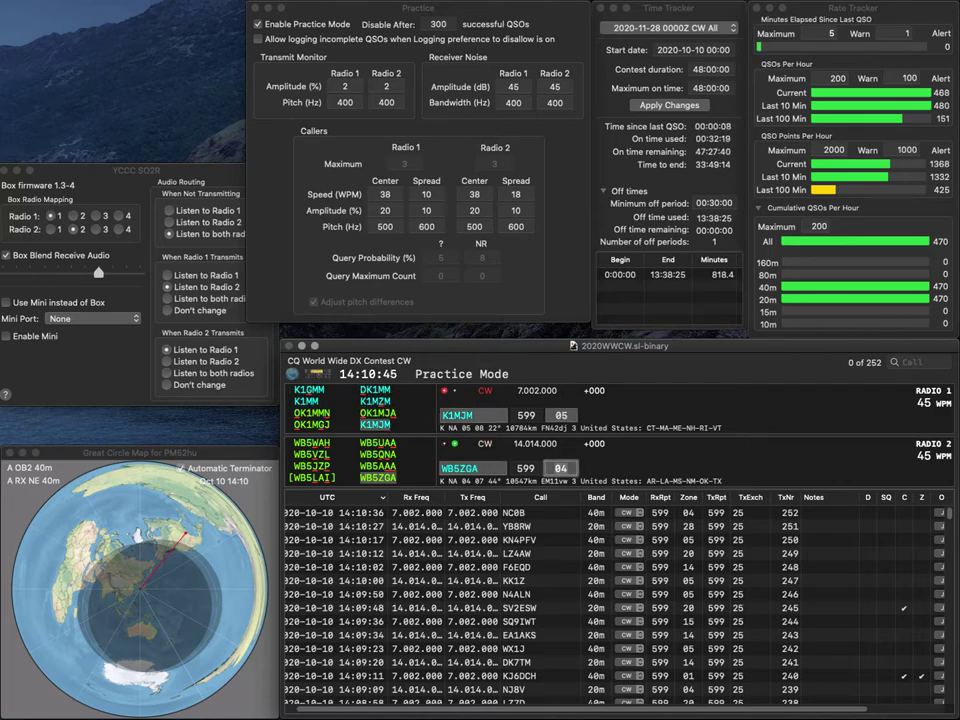
pyautogui.press('`')
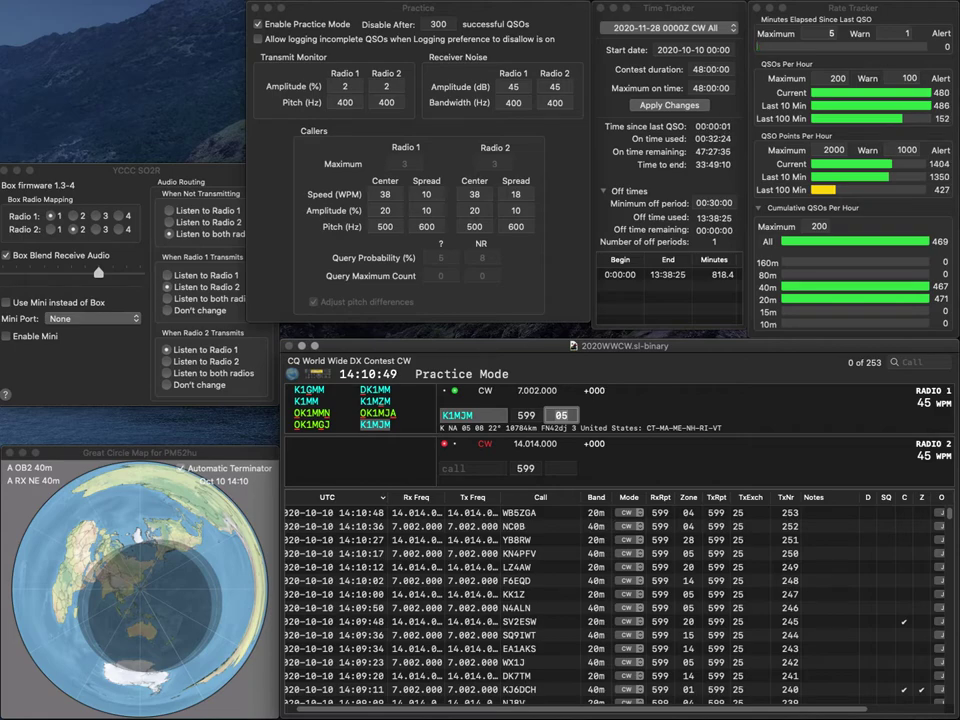
pyautogui.press('Return')
# Answer AE7AP on Radio 2 and N0WKR on Radio 1 with the exchange, and log both contacts
pyautogui.write('AE7AP')
pyautogui.press('Return')
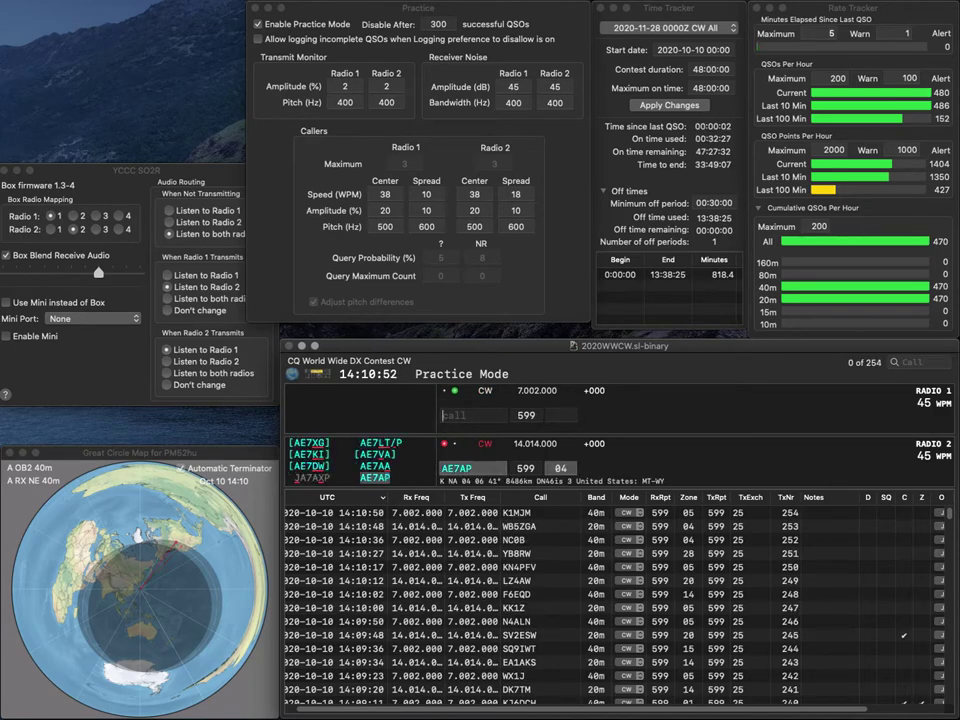
pyautogui.write('N0WKR')
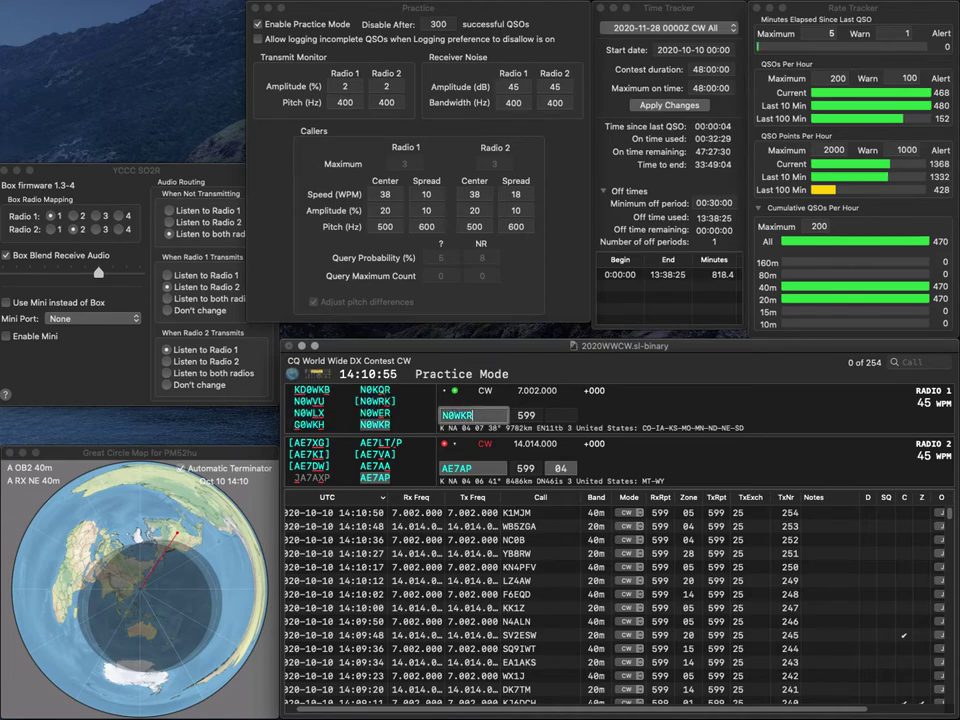
pyautogui.press('Return')
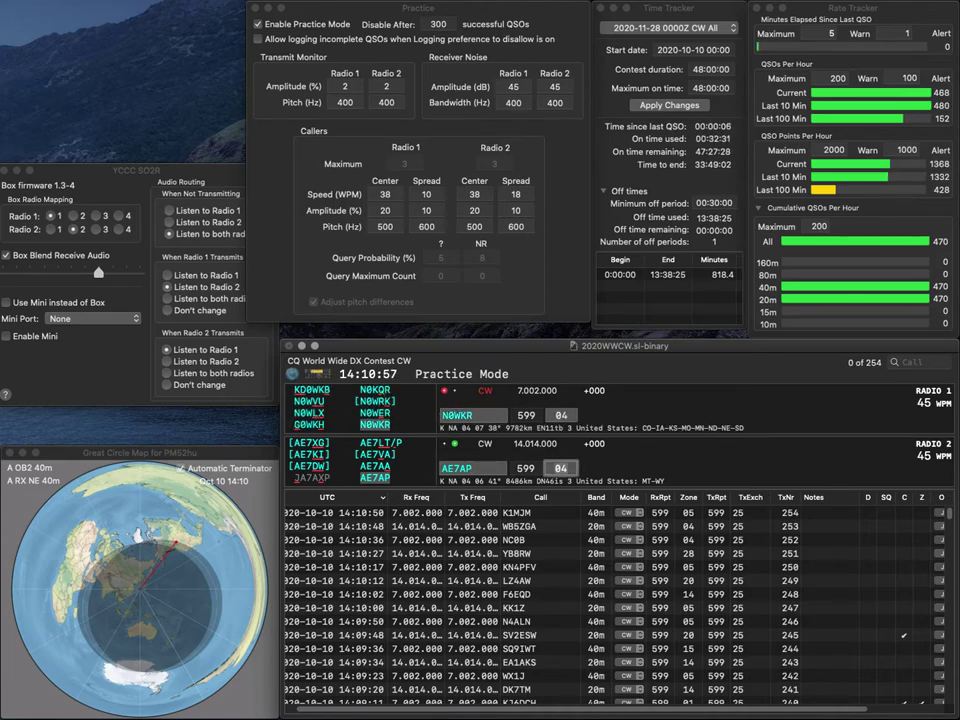
pyautogui.press('Return')
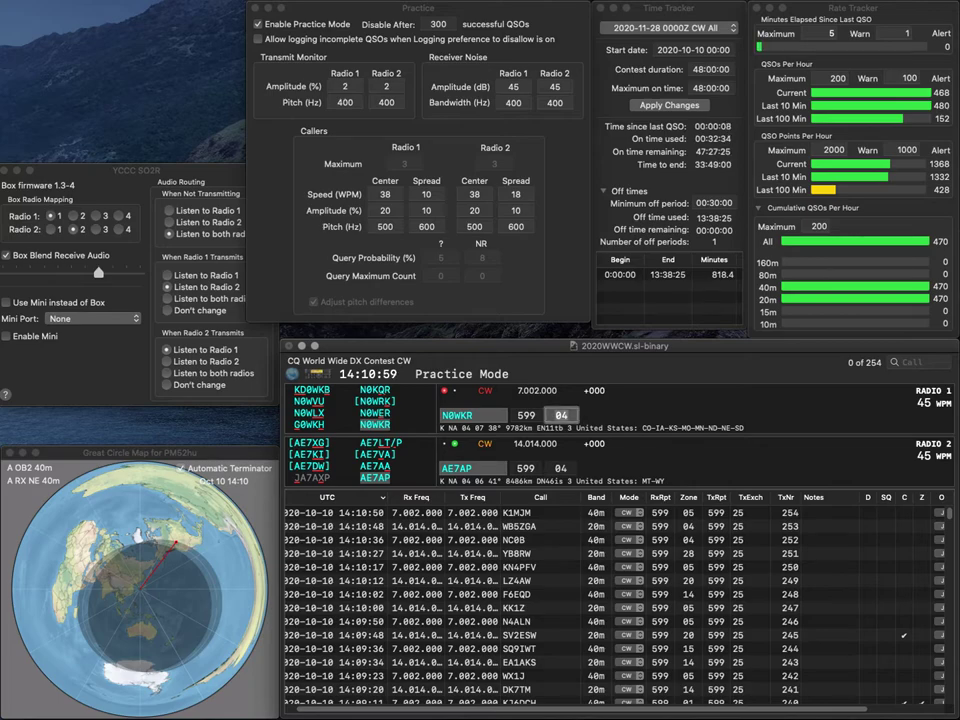
pyautogui.press('Return')
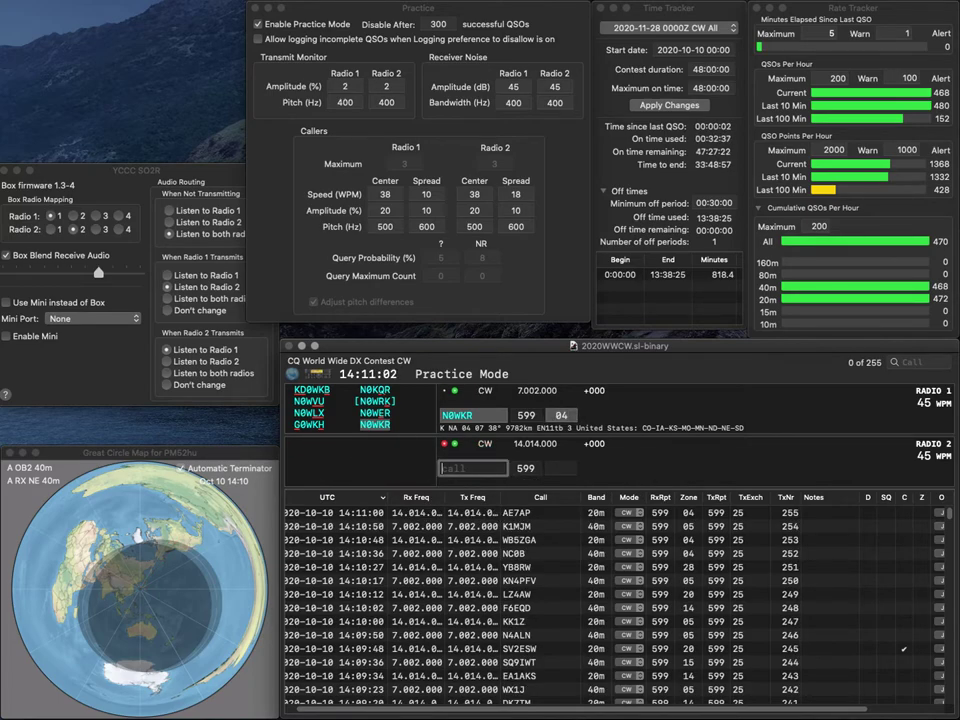
pyautogui.press('Return')
pyautogui.write('G')
pyautogui.press('BackSpace')
pyautogui.write('OAI')
pyautogui.press('Return')
pyautogui.write('K9AN')
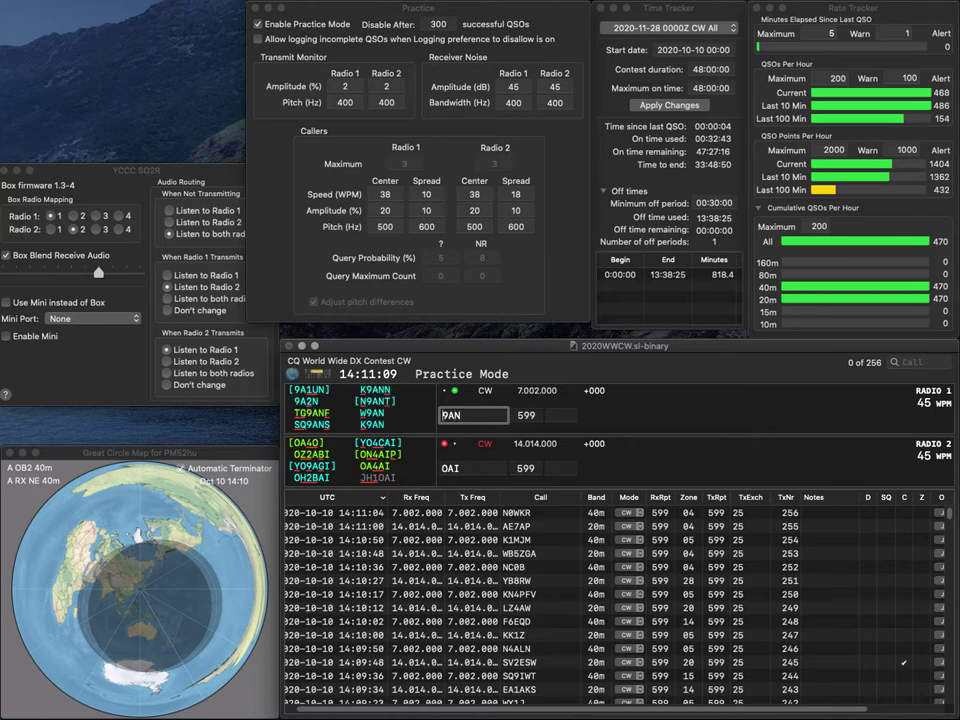
pyautogui.press('Return')
# Correct the Radio 2 callsign to OA4SS and send the exchange
pyautogui.press('BackSpace')
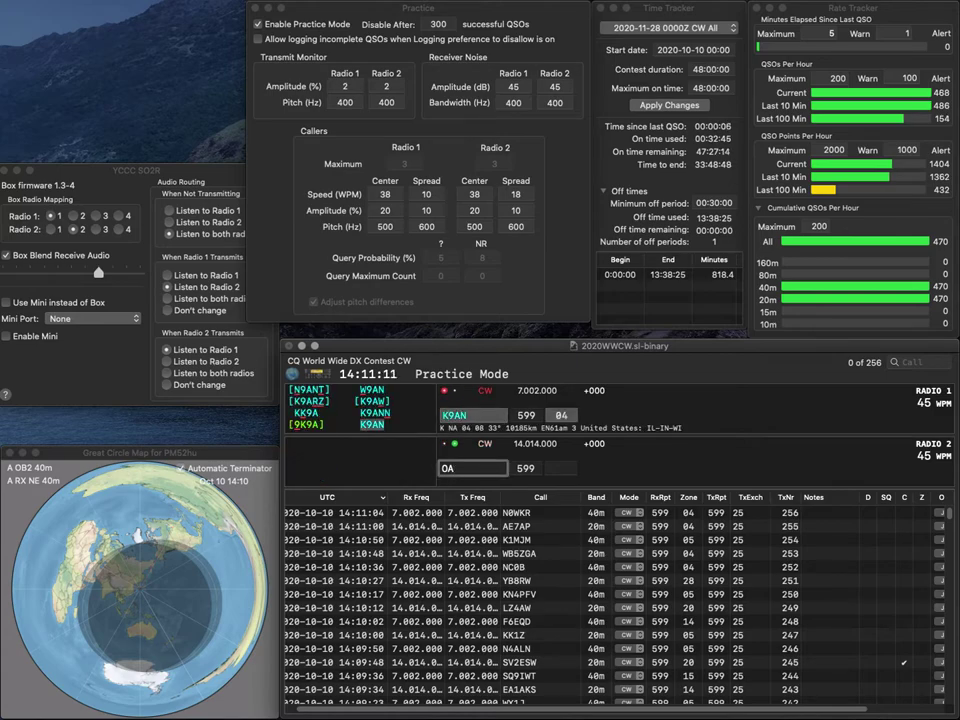
pyautogui.write('4SH')
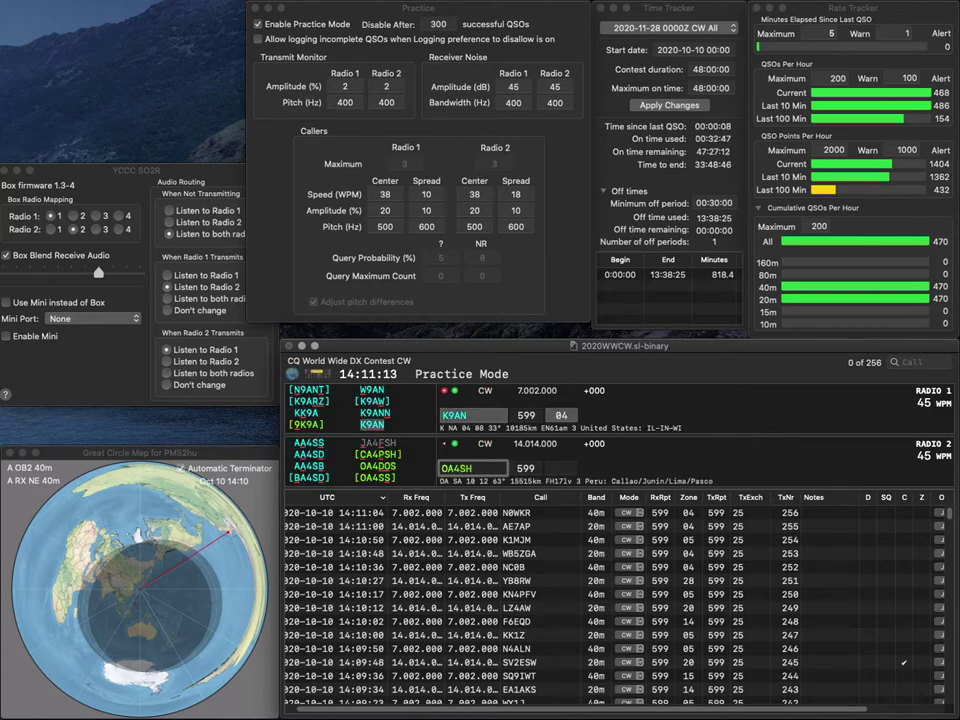
pyautogui.press('BackSpace')
pyautogui.write('S')
pyautogui.press('Return')
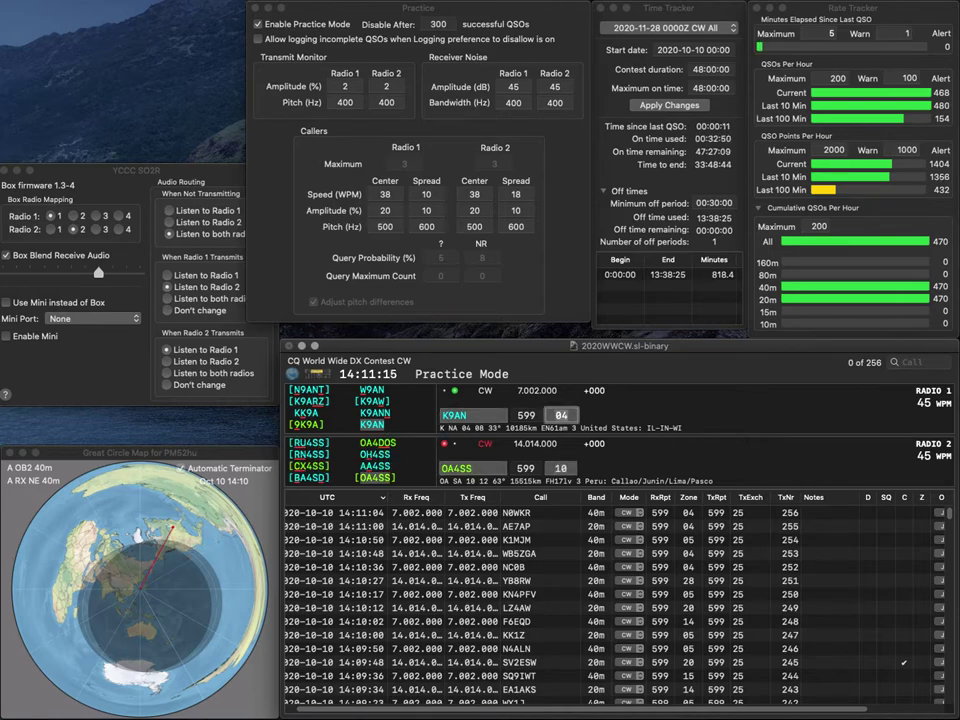
# Correct the Radio 1 callsign to W9AN, resend the exchange, and log the OA4SS and W9AN contacts
pyautogui.press('Tab')
pyautogui.press('Home')
pyautogui.press('Delete')
pyautogui.write('W')
pyautogui.press('Return')
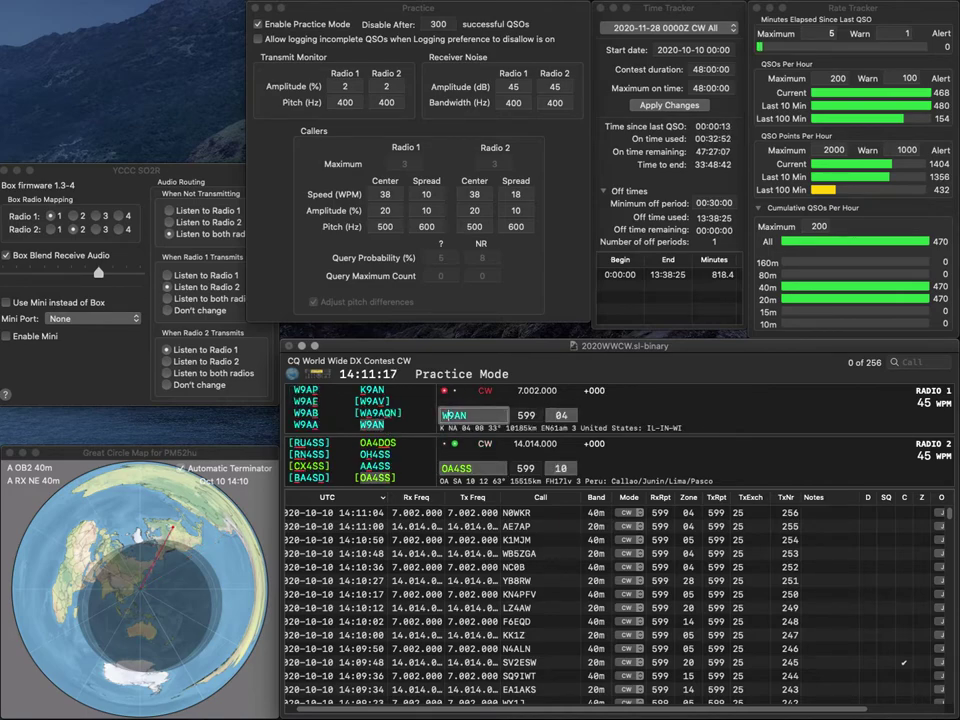
pyautogui.press('Tab')
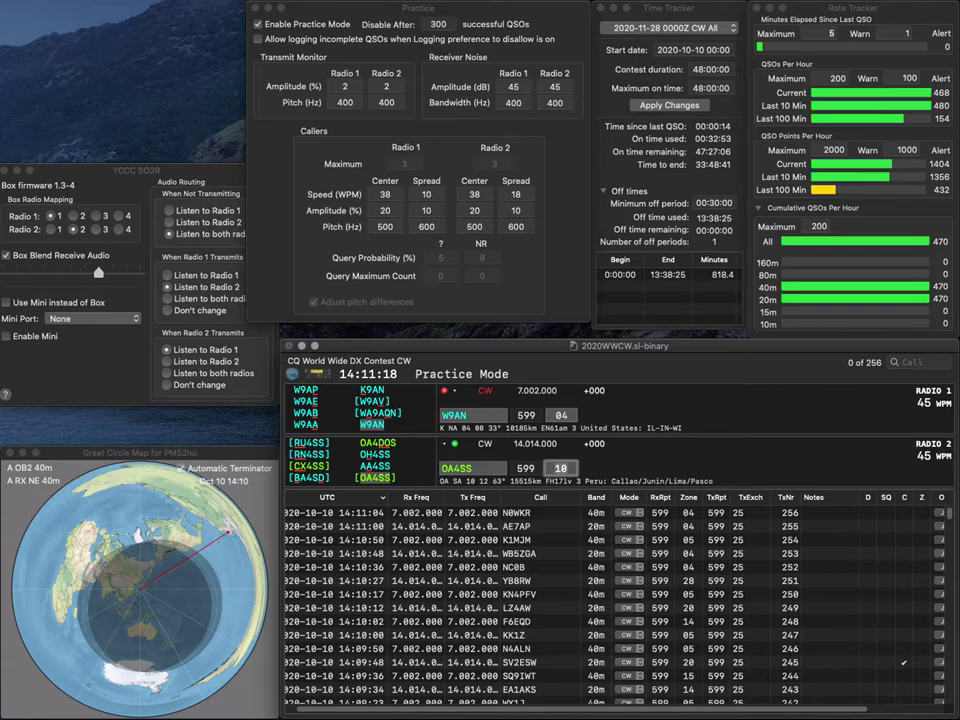
pyautogui.press('Return')
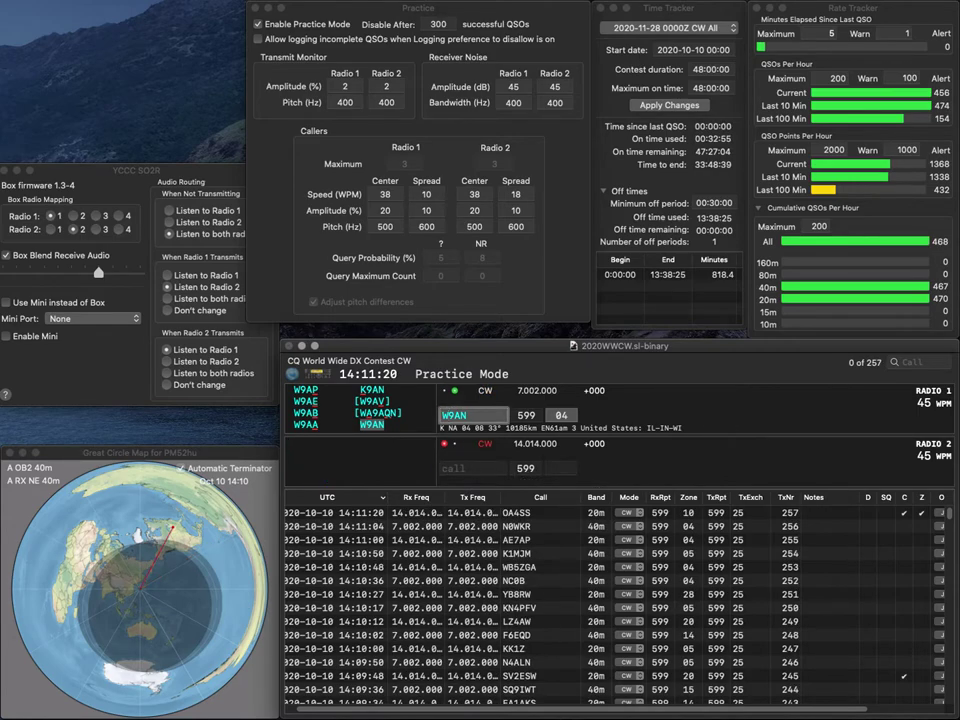
pyautogui.press('Return')
pyautogui.write('JG6JAV')
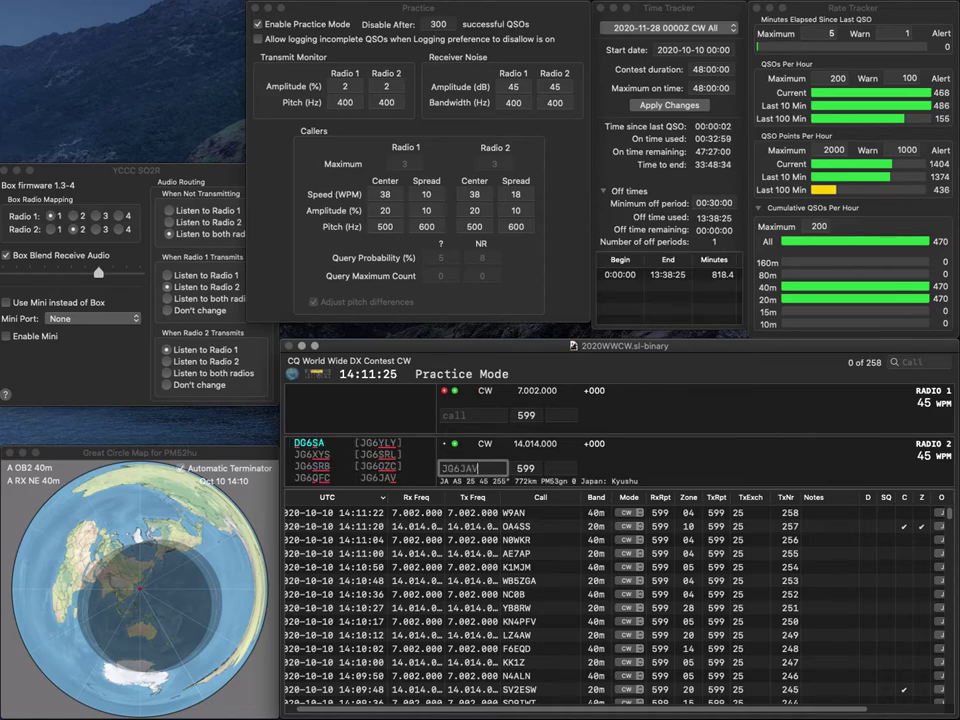
pyautogui.press('Return')
pyautogui.write('DL0SN')
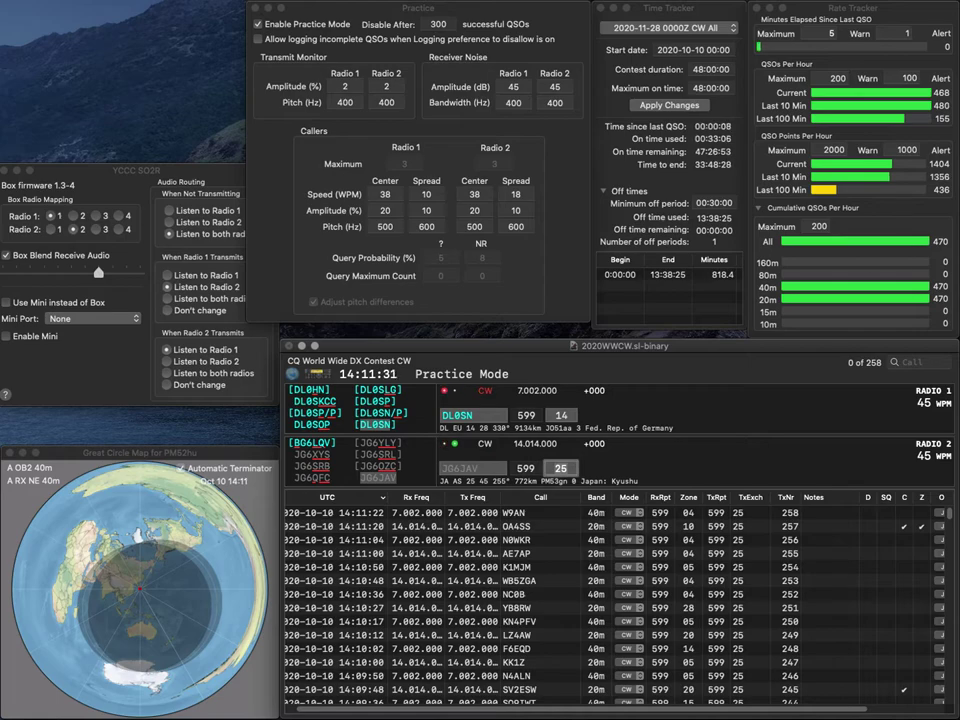
pyautogui.press('Return')
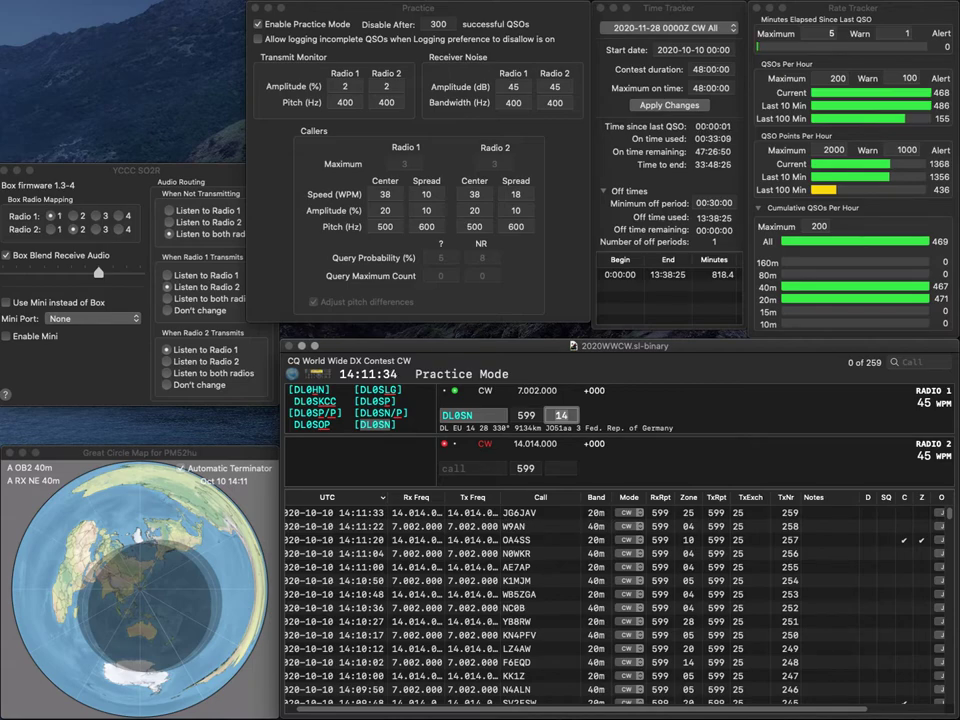
pyautogui.press('Return')
pyautogui.write('KQ7W')
pyautogui.press('Return')
pyautogui.write('EA5')
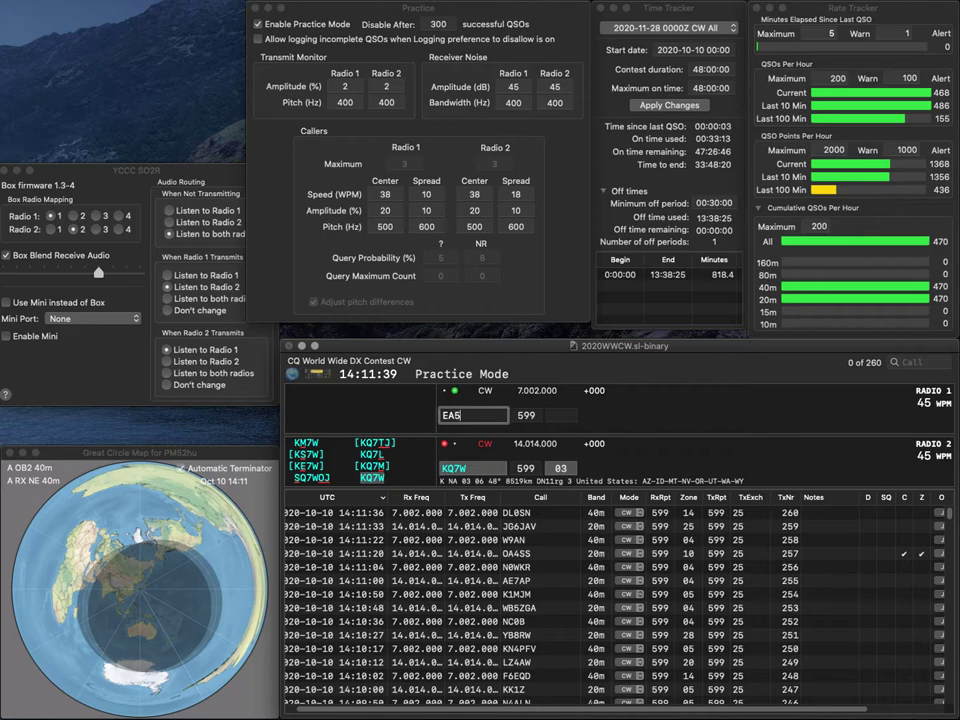
pyautogui.write('/')
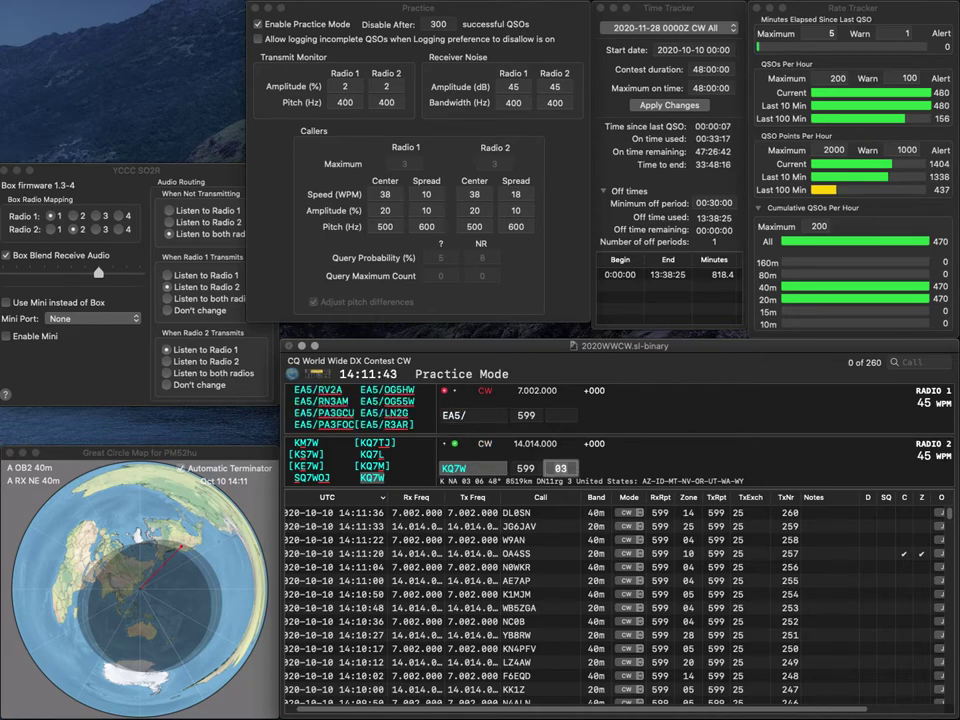
pyautogui.press('Return')
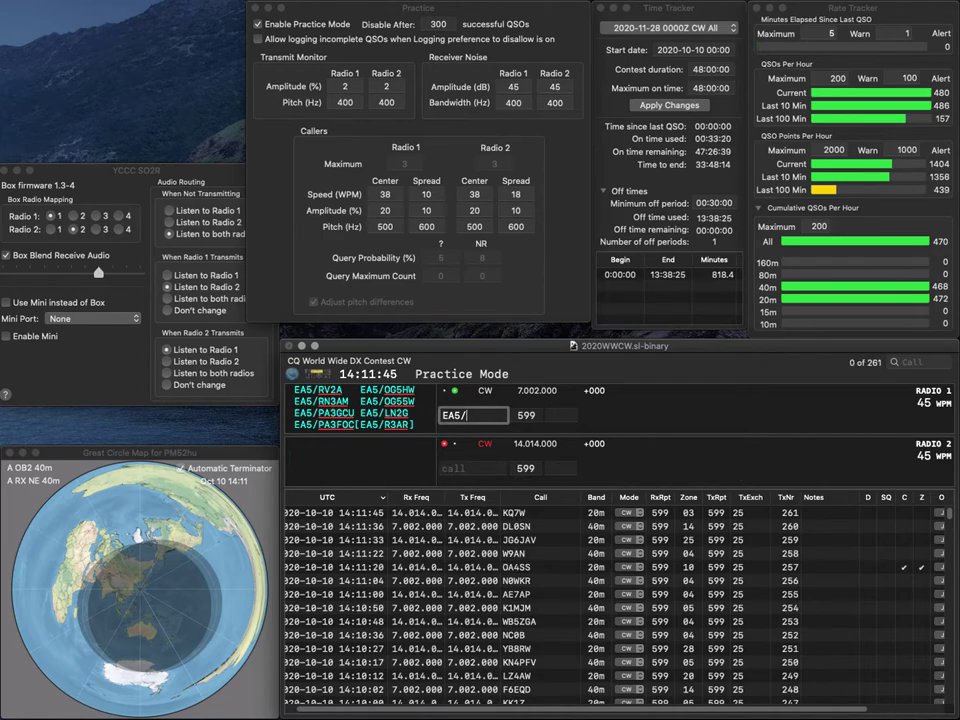
pyautogui.write('R3AR')
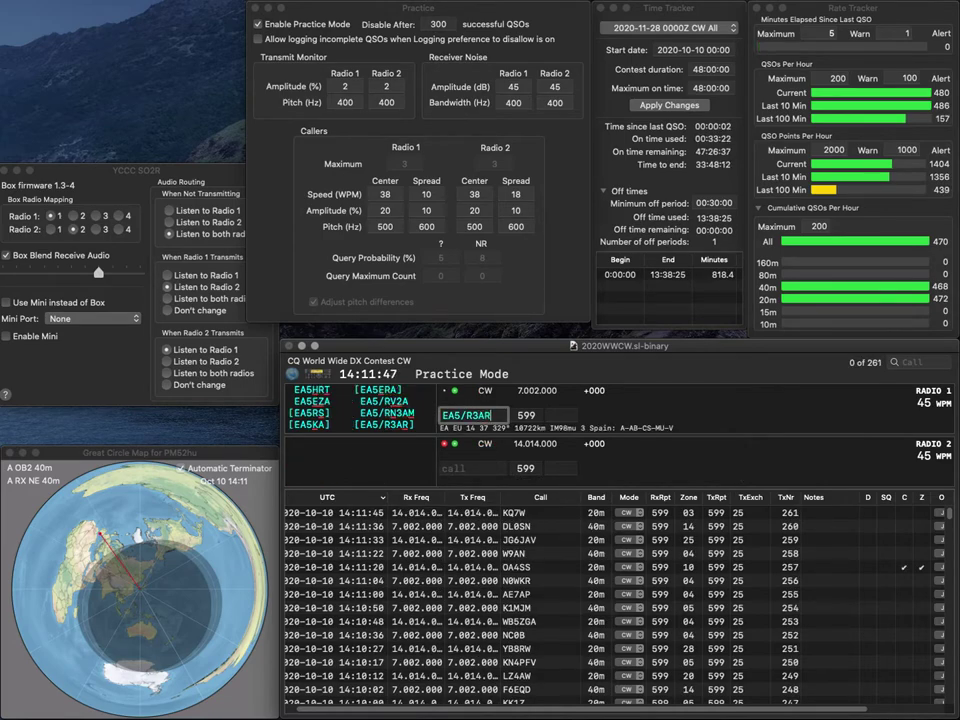
pyautogui.press('Return')
pyautogui.write('4N')
pyautogui.press('Tab')
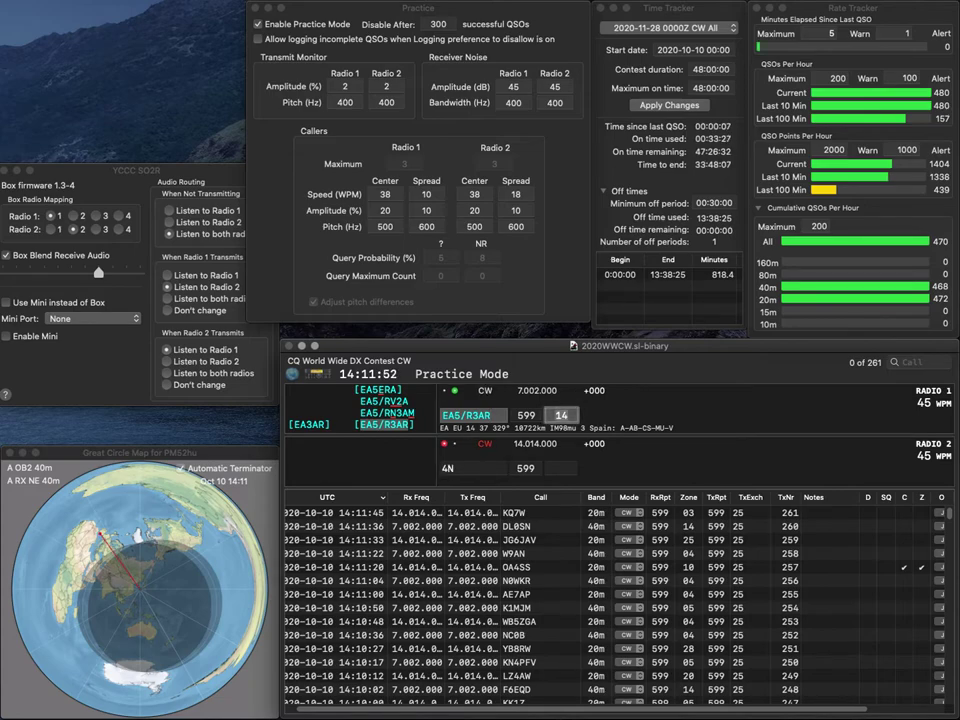
pyautogui.press('Return')
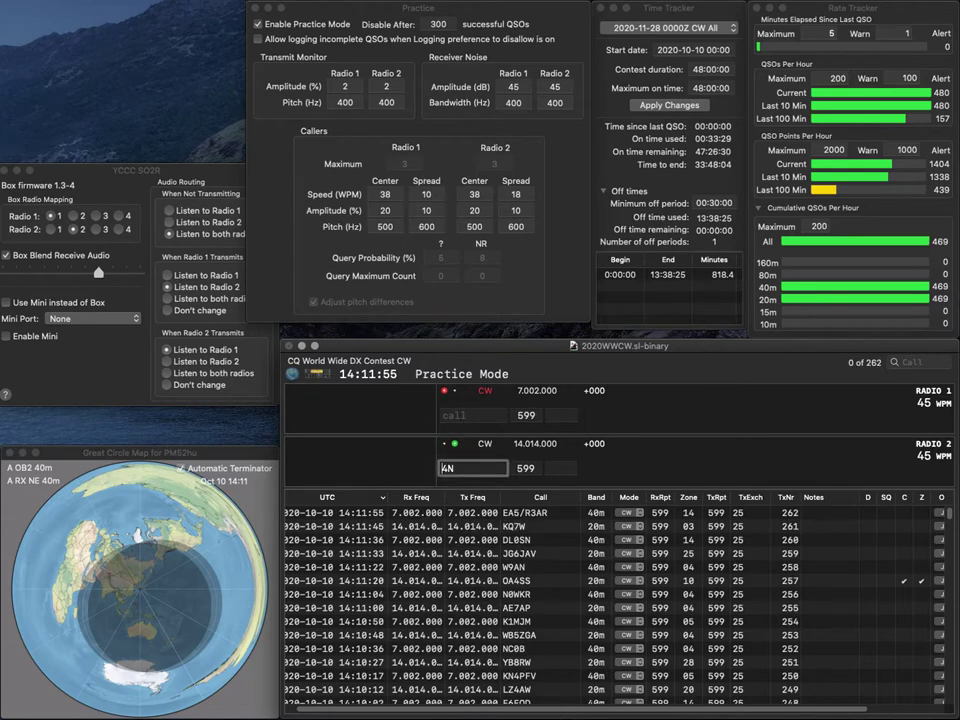
# Complete the Radio 2 callsign as NX4N and log that contact, answering the partial callsign PA0 on Radio 1
pyautogui.write('NX')
pyautogui.press('Return')
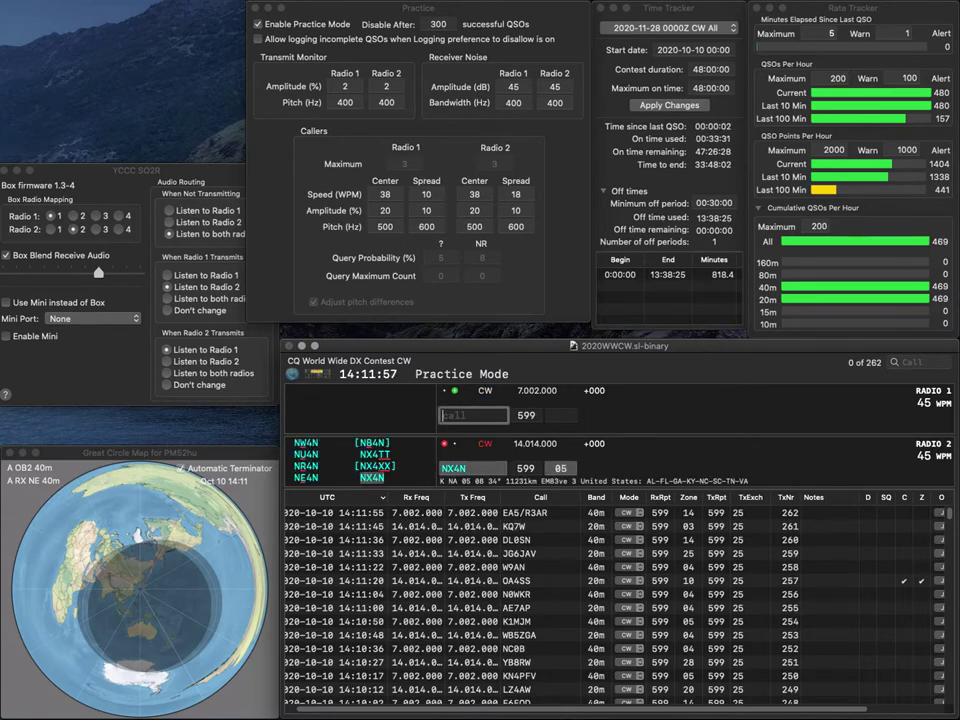
pyautogui.write('WA8')
pyautogui.press('BackSpace')
pyautogui.press('BackSpace')
pyautogui.press('BackSpace')
pyautogui.write('PA0')
pyautogui.press('Return')
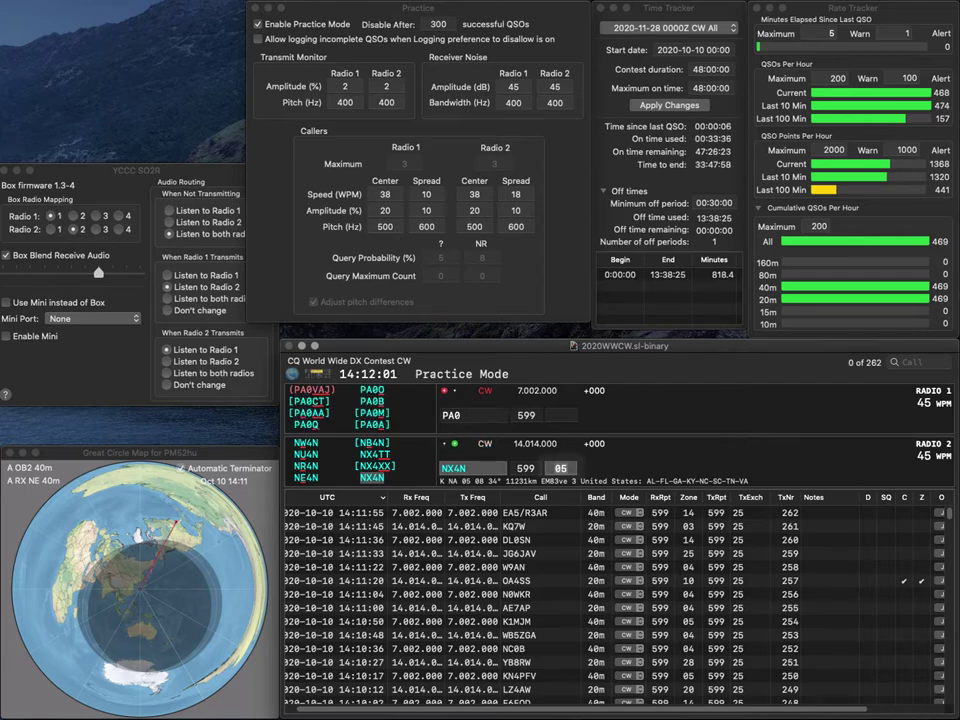
pyautogui.press('Return')
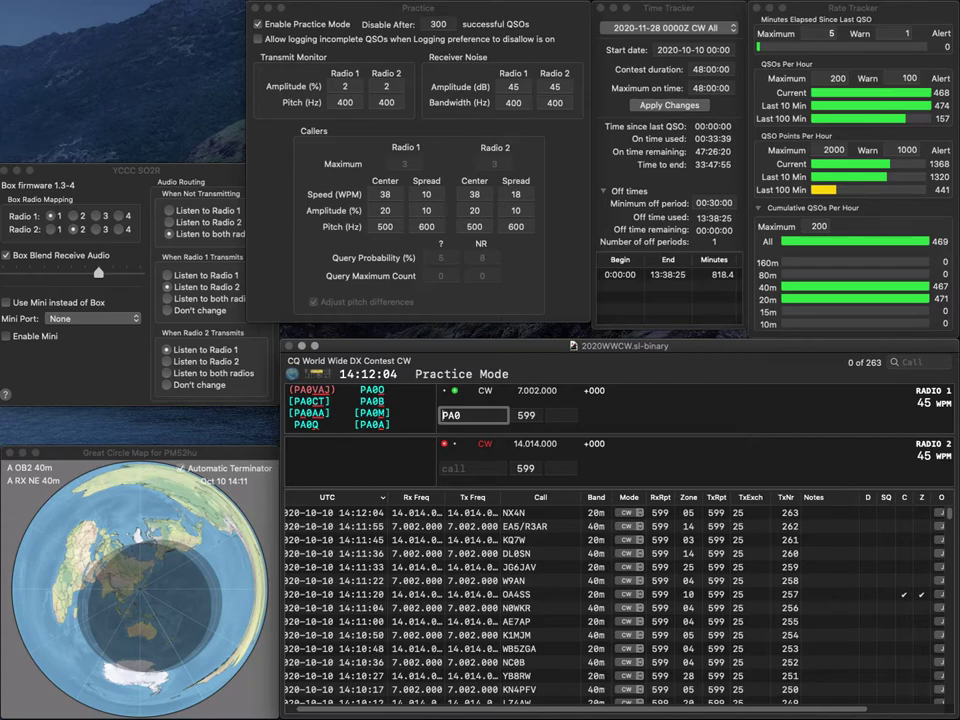
pyautogui.write('RBL')
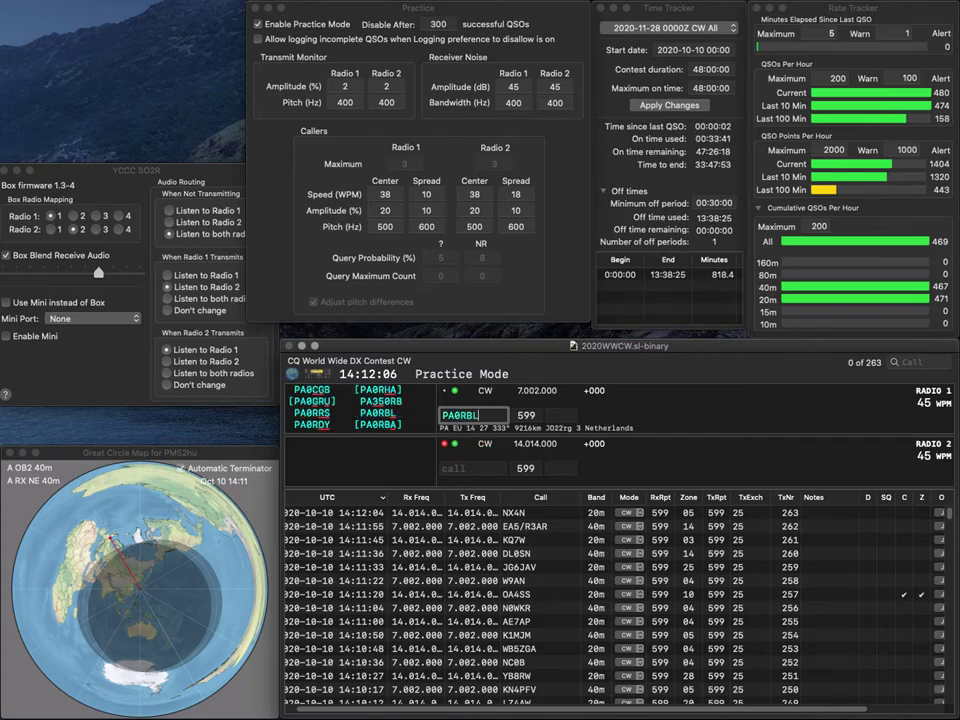
pyautogui.press('Return')
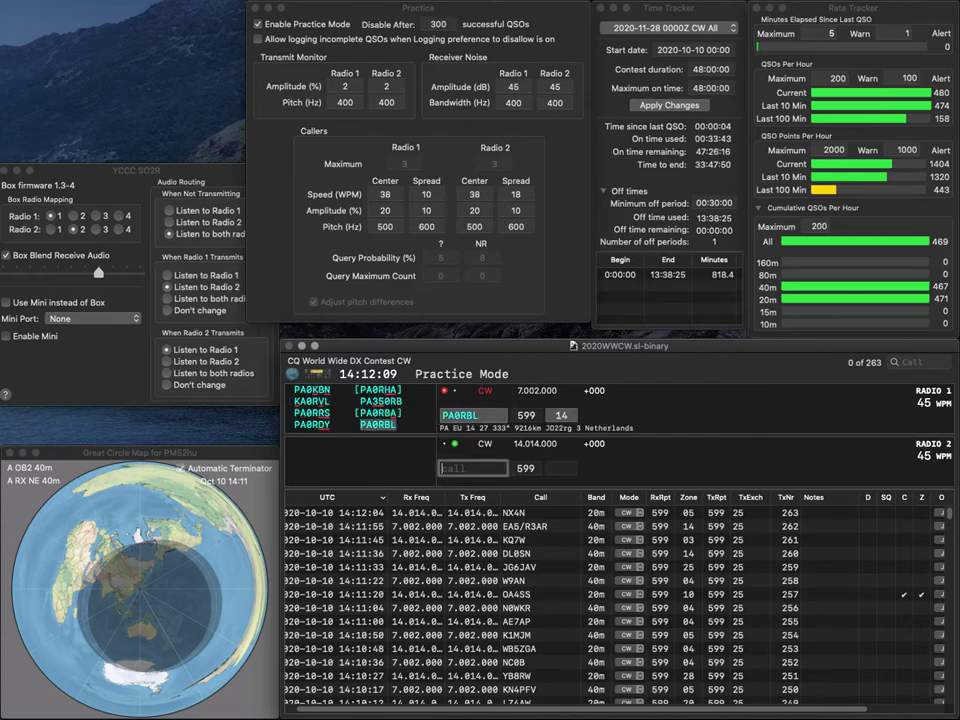
pyautogui.write('CE7VPQ')
pyautogui.press('Return')
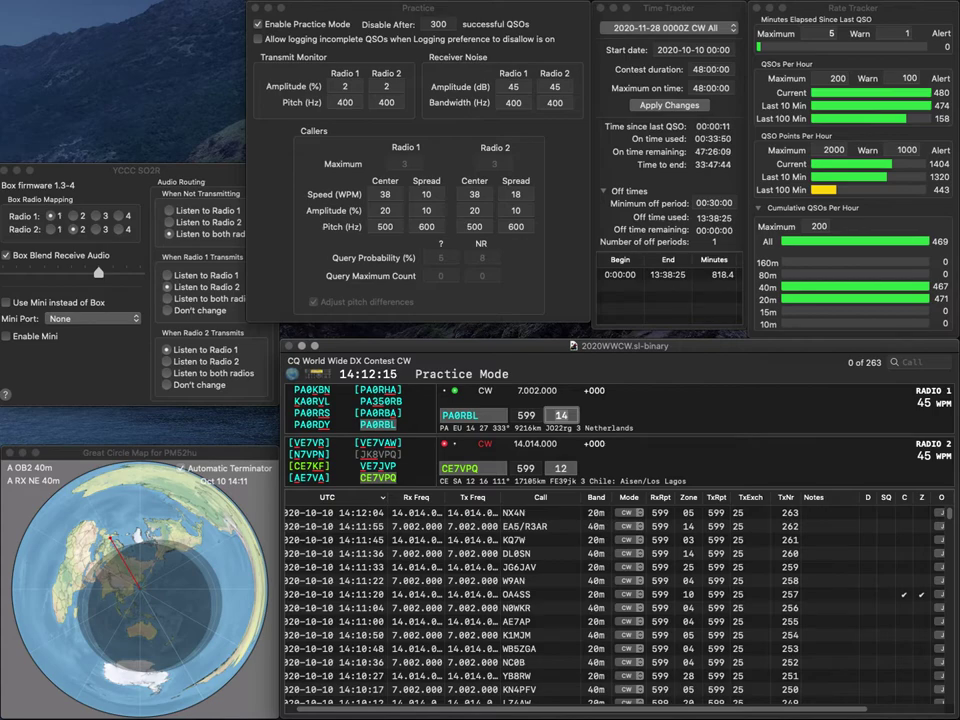
pyautogui.press('Return')
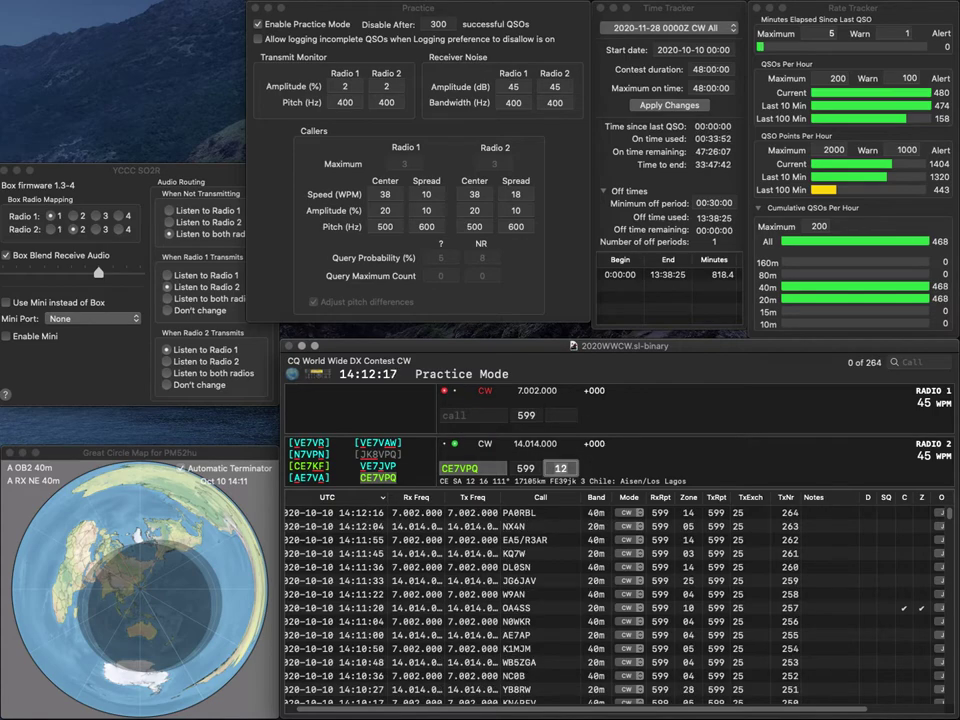
pyautogui.press('Return')
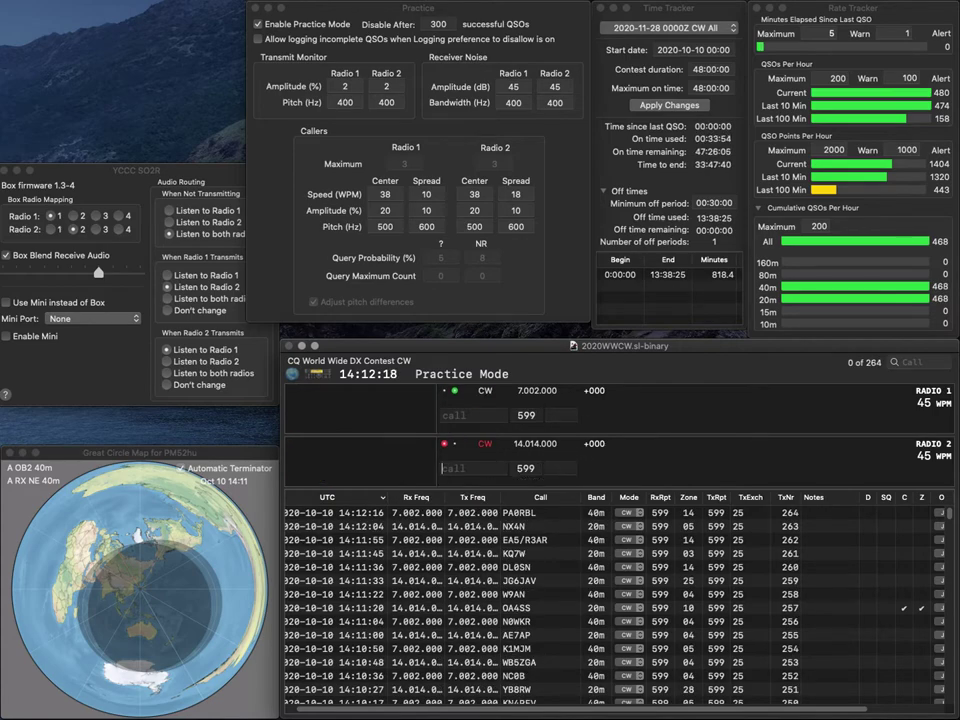
# Answer N3PDK on Radio 1 and IQ3MB on Radio 2 with the exchange, and log both contacts
pyautogui.write('N3PDK')
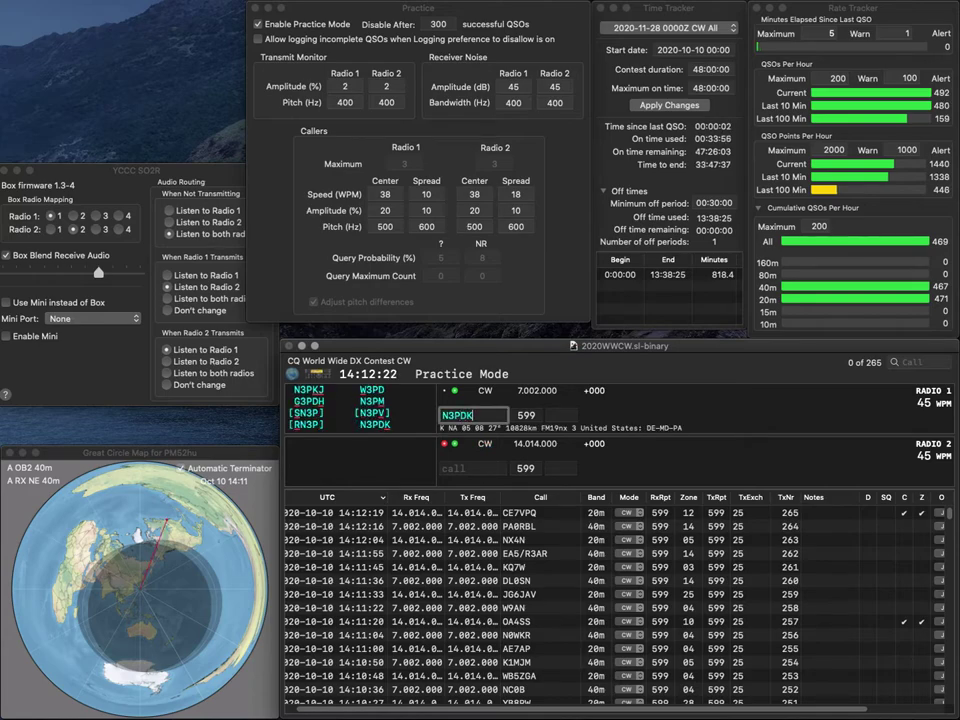
pyautogui.press('Return')
pyautogui.write('IIQ')
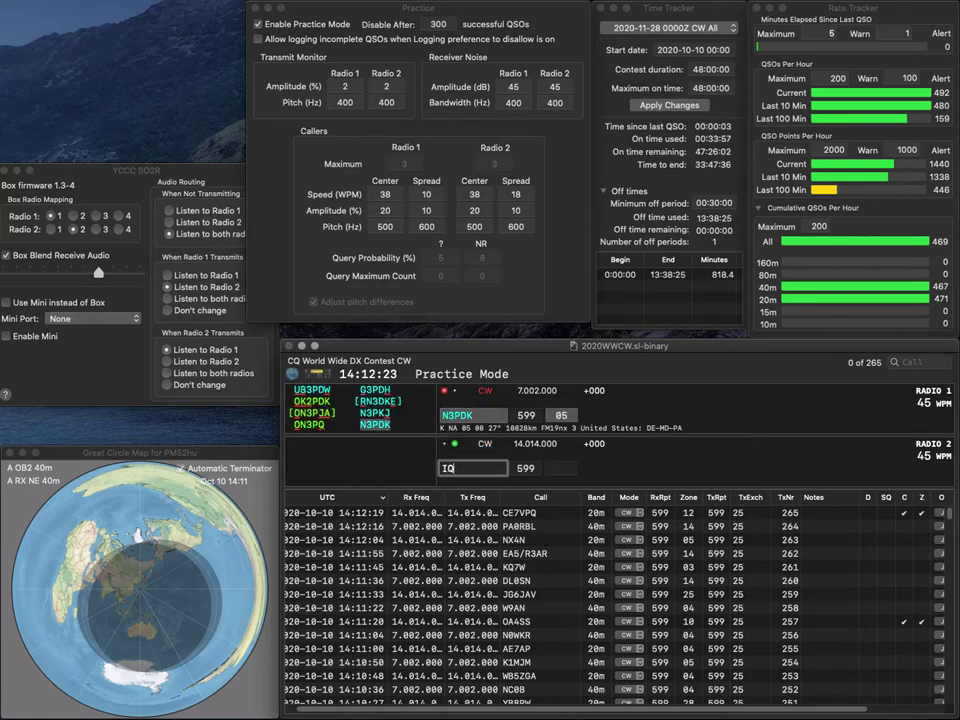
pyautogui.write('3MB')
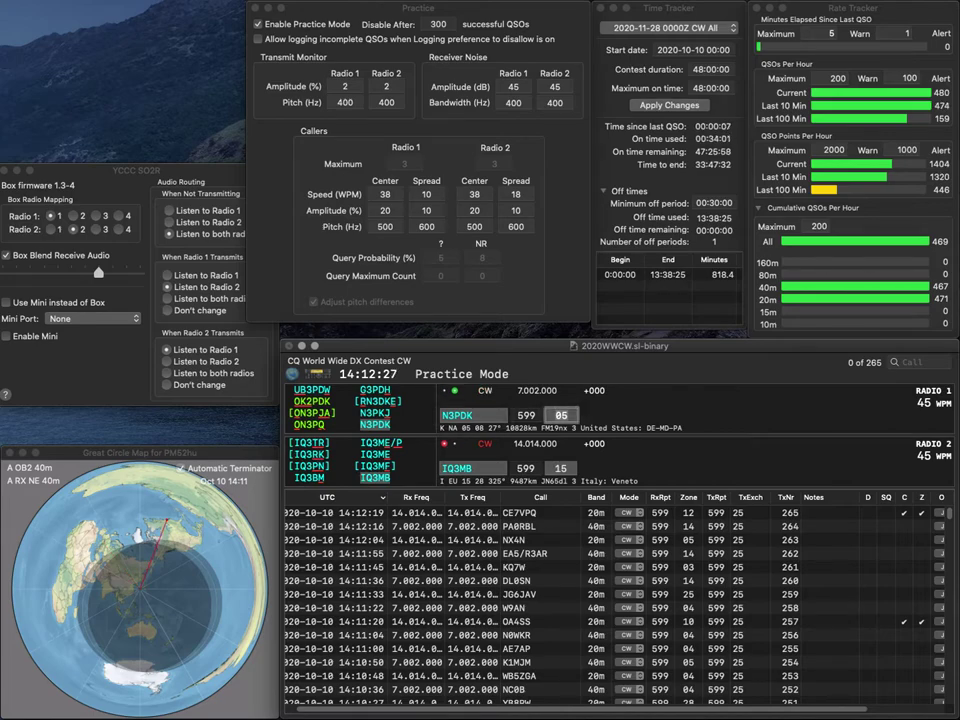
pyautogui.press('Return')
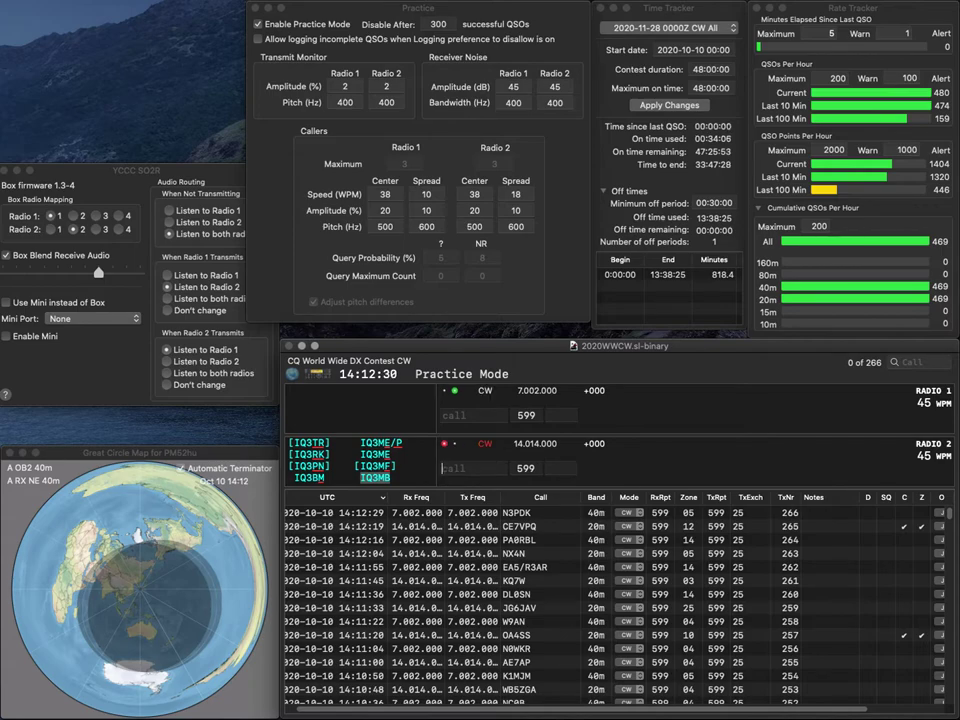
pyautogui.press('Return')
# Answer the partial callsign N6 on Radio 1 and DJ3JD on Radio 2
pyautogui.write('N')
pyautogui.press('Return')
pyautogui.press('Down')
pyautogui.write('DJ')
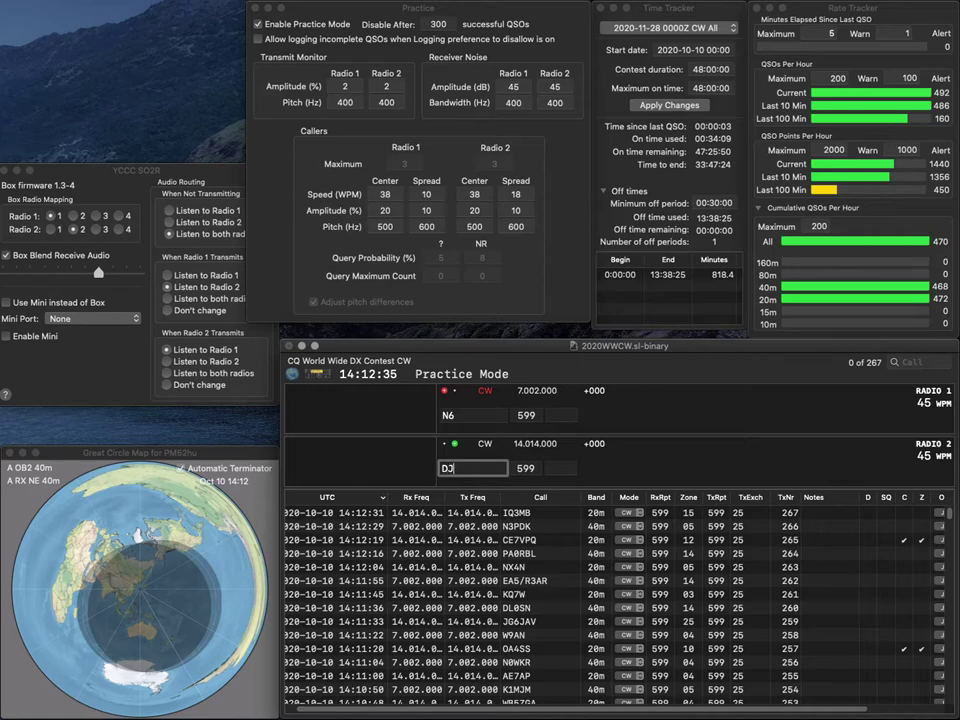
pyautogui.write('3JD')
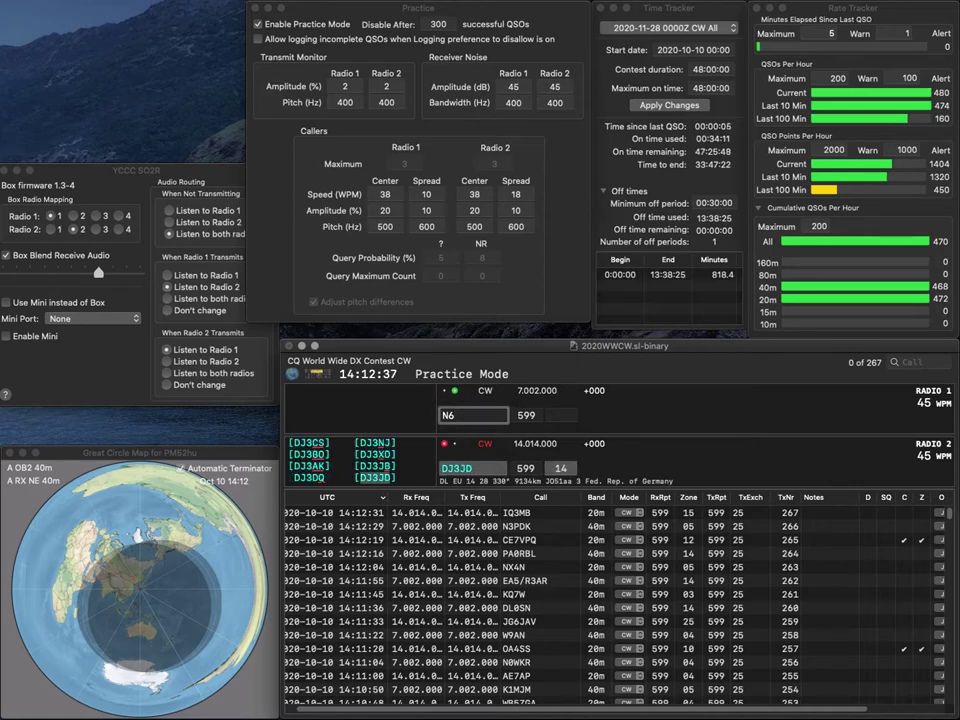
pyautogui.write('IIT')
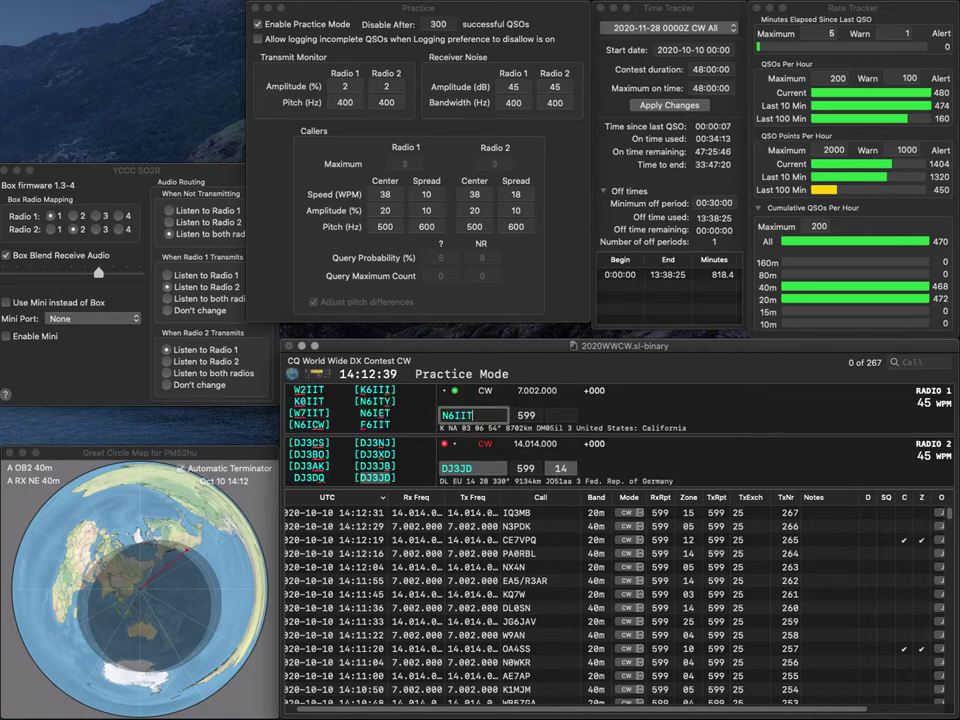
pyautogui.write('E')
pyautogui.press('Return')
pyautogui.press('Down')
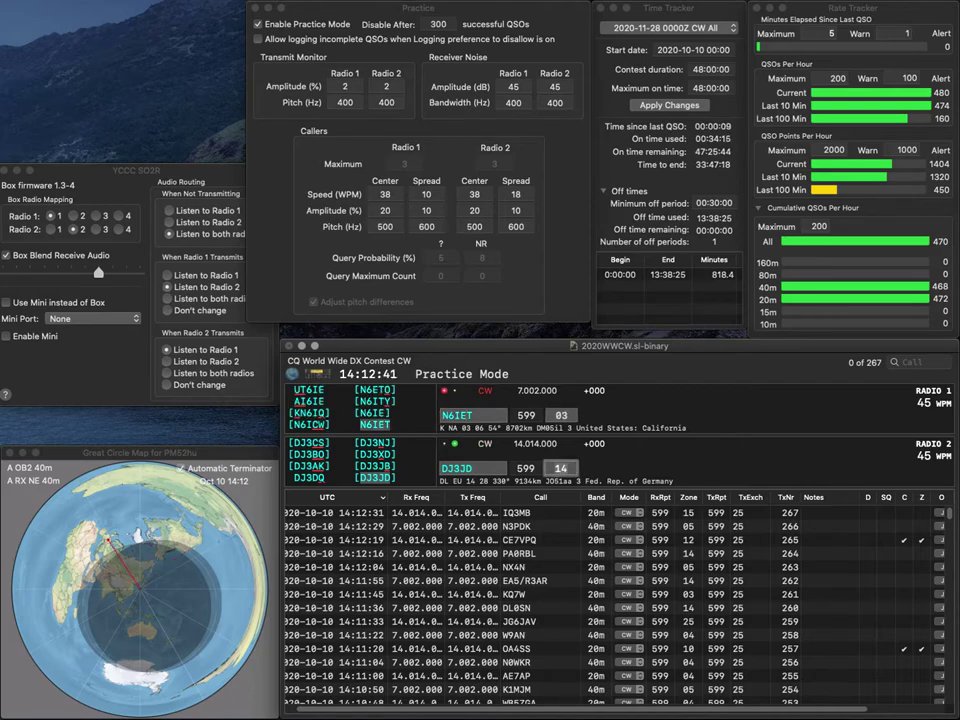
pyautogui.press('Return')
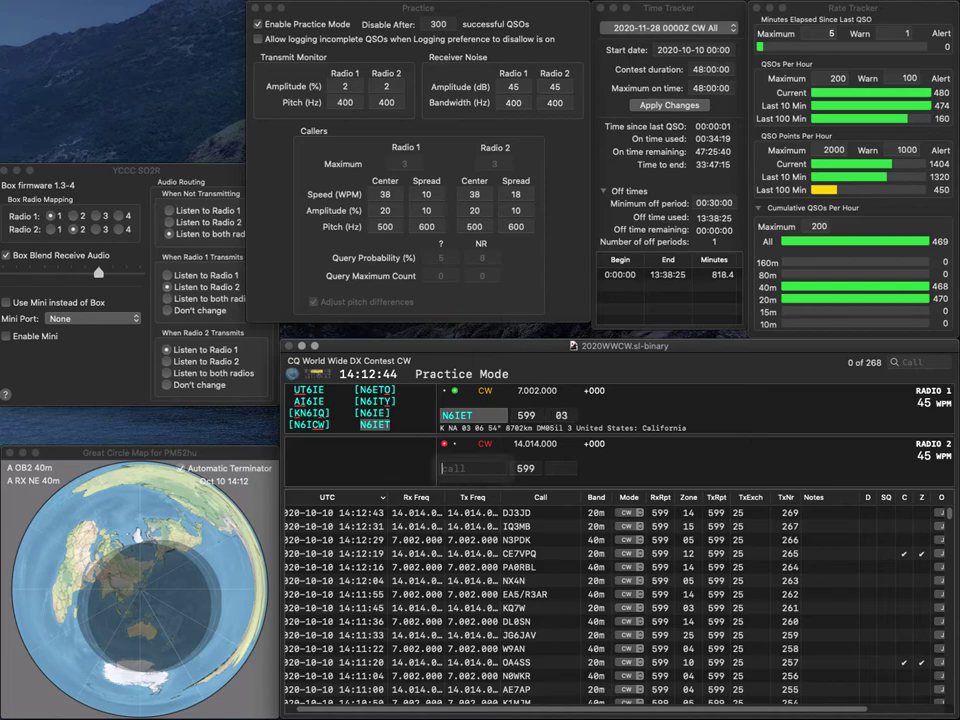
pyautogui.press('Return')
# Answer JK4KSD on Radio 2 with the exchange
pyautogui.write('JK4KS')
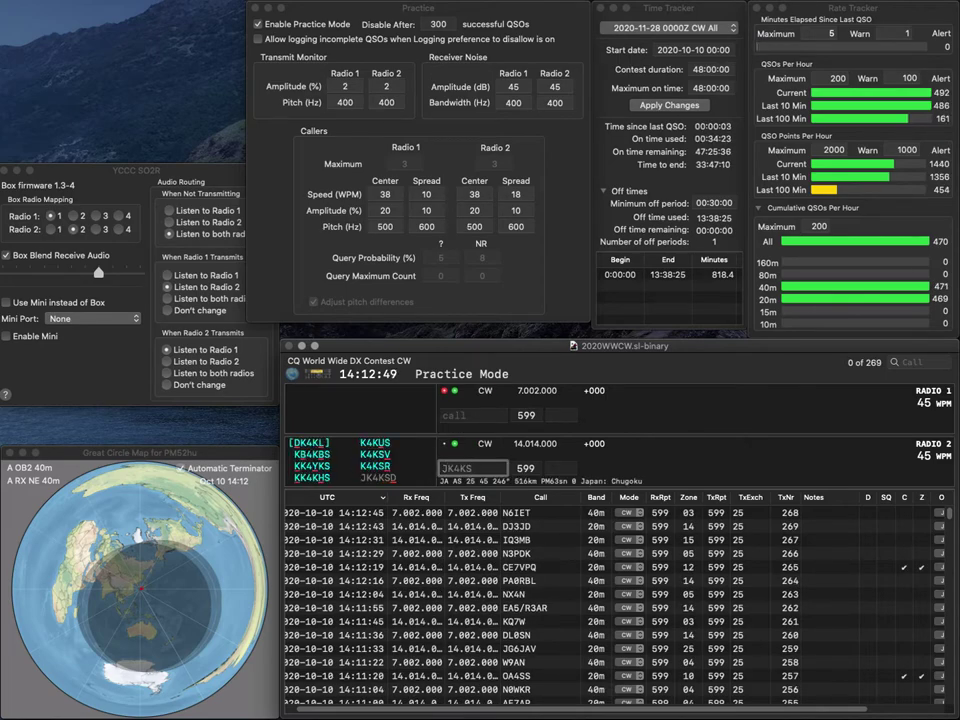
pyautogui.write('D')
pyautogui.press('Return')
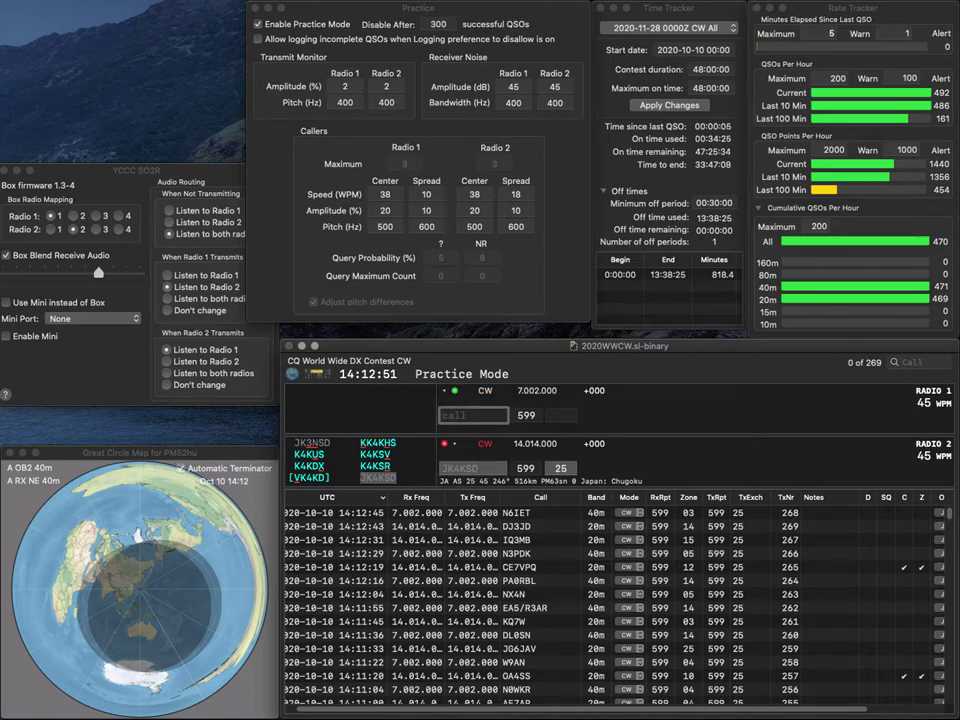
# Enter HS5ZLD on Radio 1, send the exchange, and log the JK4KSD and HS5ZLD contacts
pyautogui.write('ZLD')
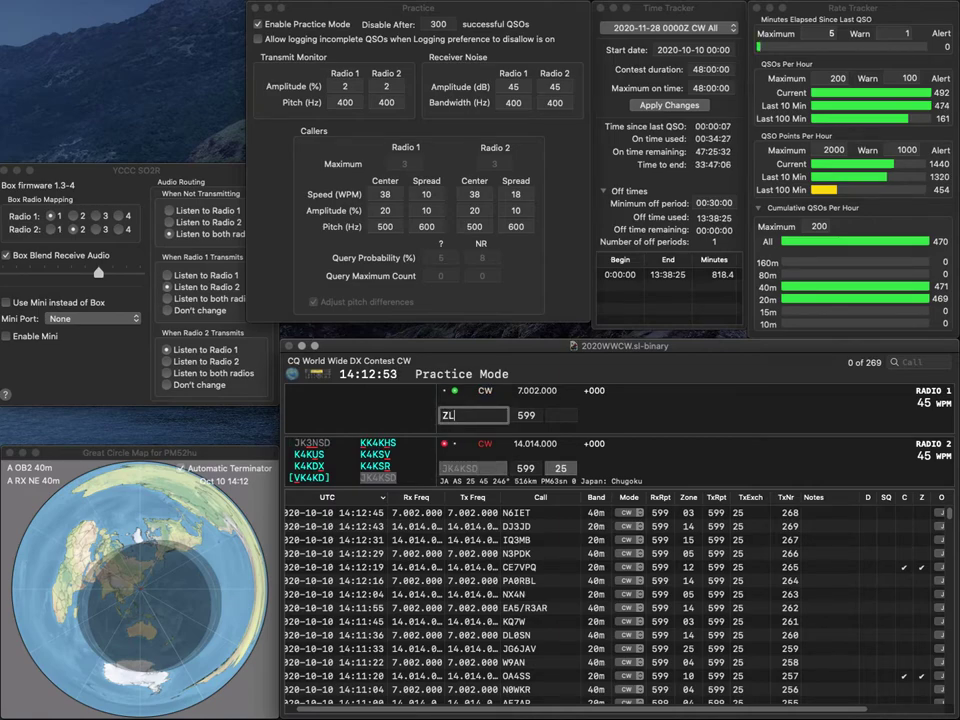
pyautogui.press('Left')
pyautogui.press('Left')
pyautogui.press('Left')
pyautogui.write('HS5')
pyautogui.press('Return')
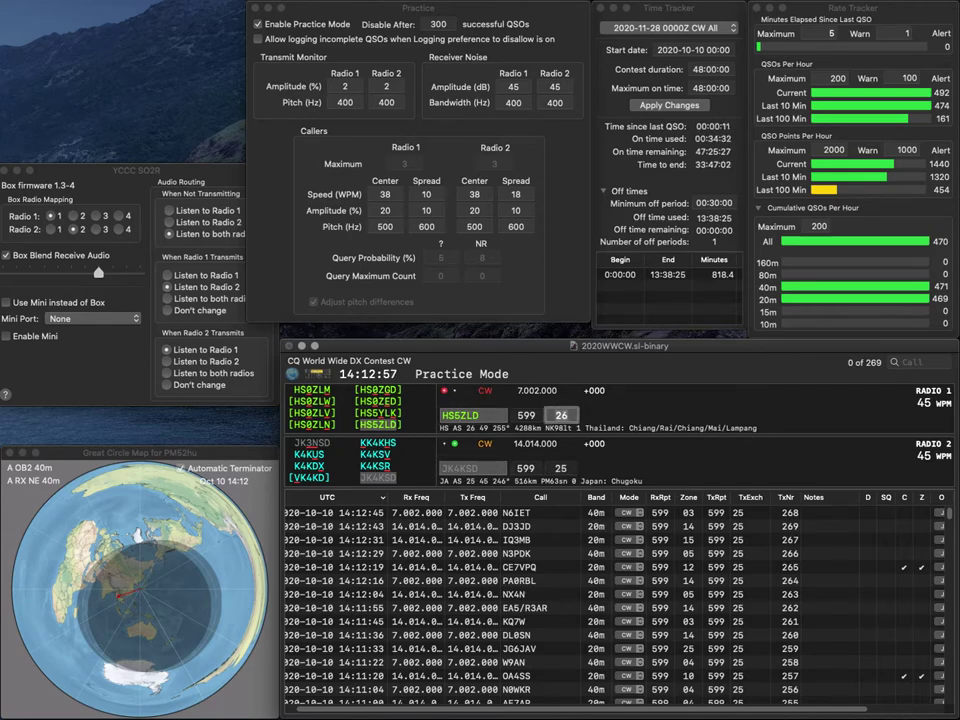
pyautogui.press('Return')
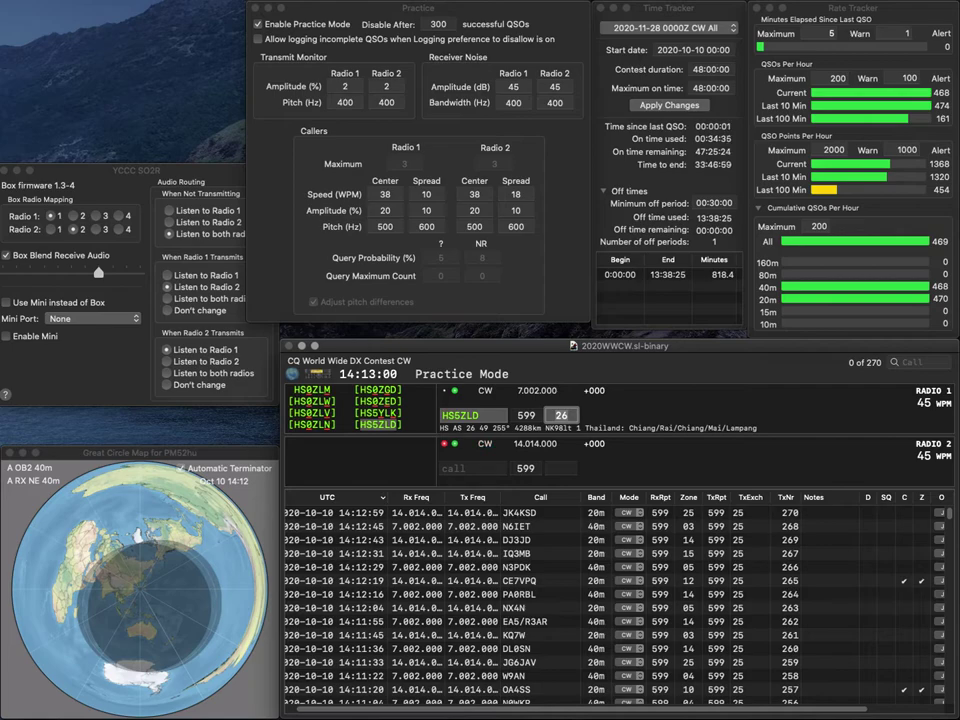
pyautogui.press('Return')
# Answer DL8MDW on Radio 2 and N8HWV on Radio 1 with the exchange
pyautogui.write('DL8')
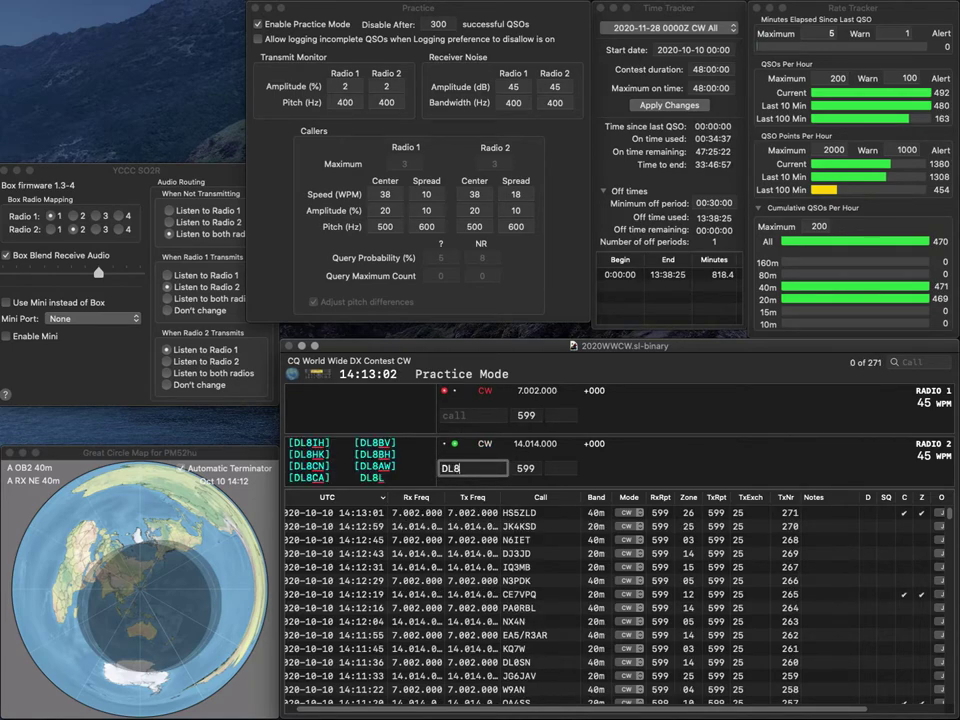
pyautogui.write('MDW')
pyautogui.press('Return')
pyautogui.write('8')
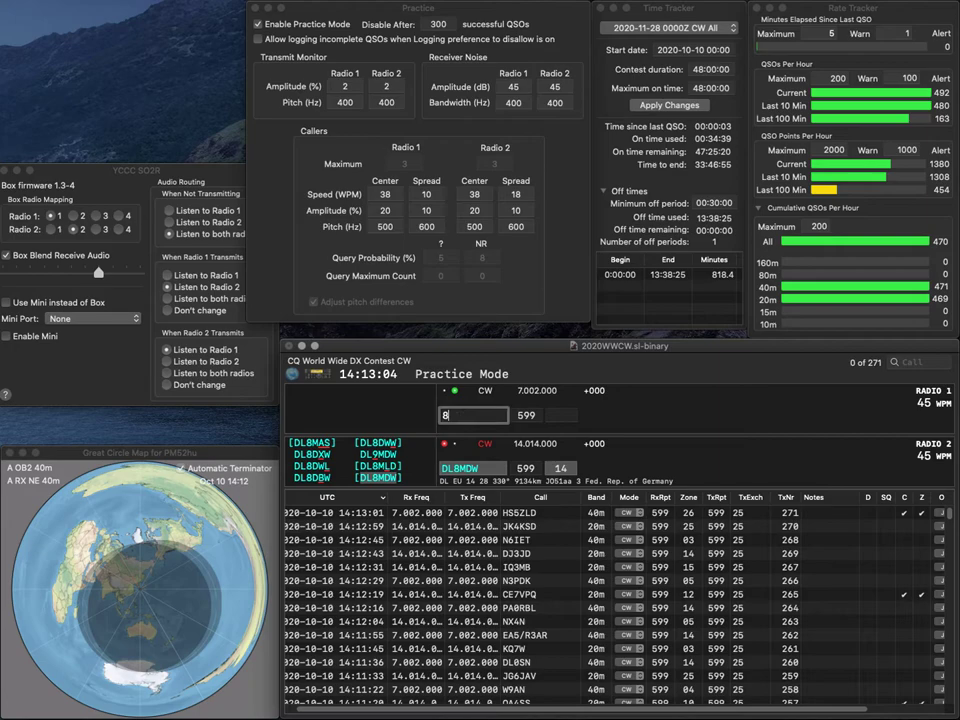
pyautogui.write('HWV')
pyautogui.press('Home')
pyautogui.write('N')
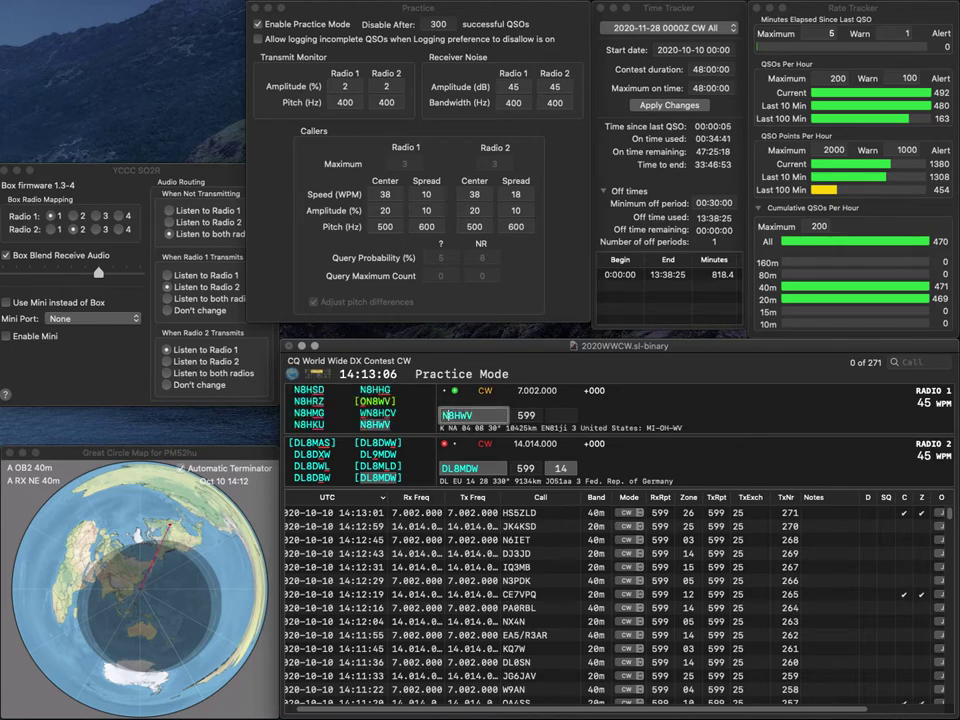
pyautogui.press('Return')
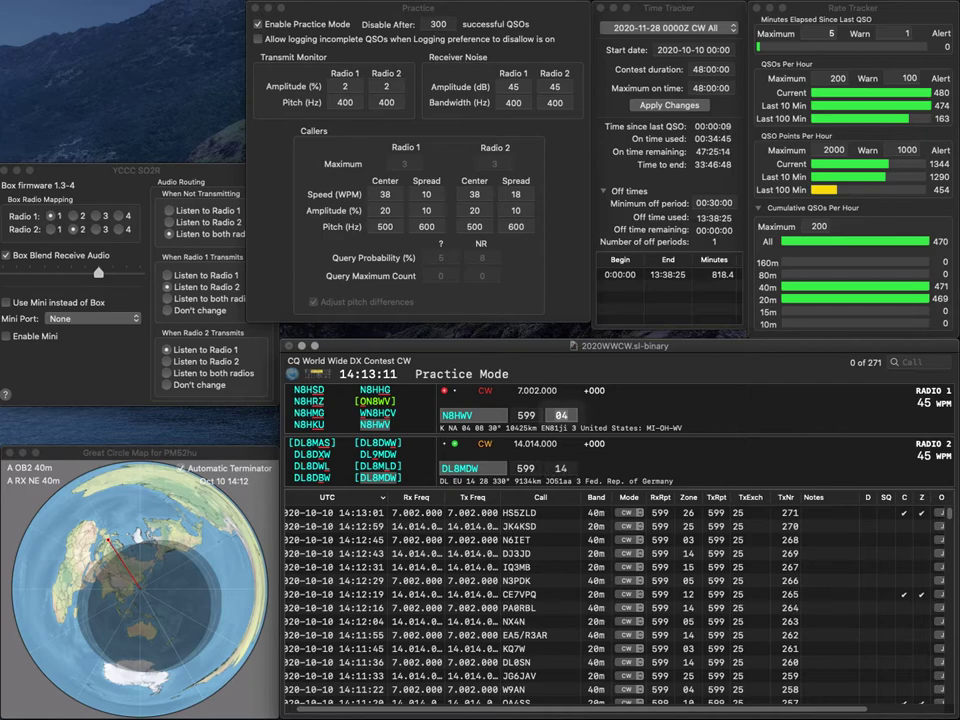
pyautogui.press('Return')
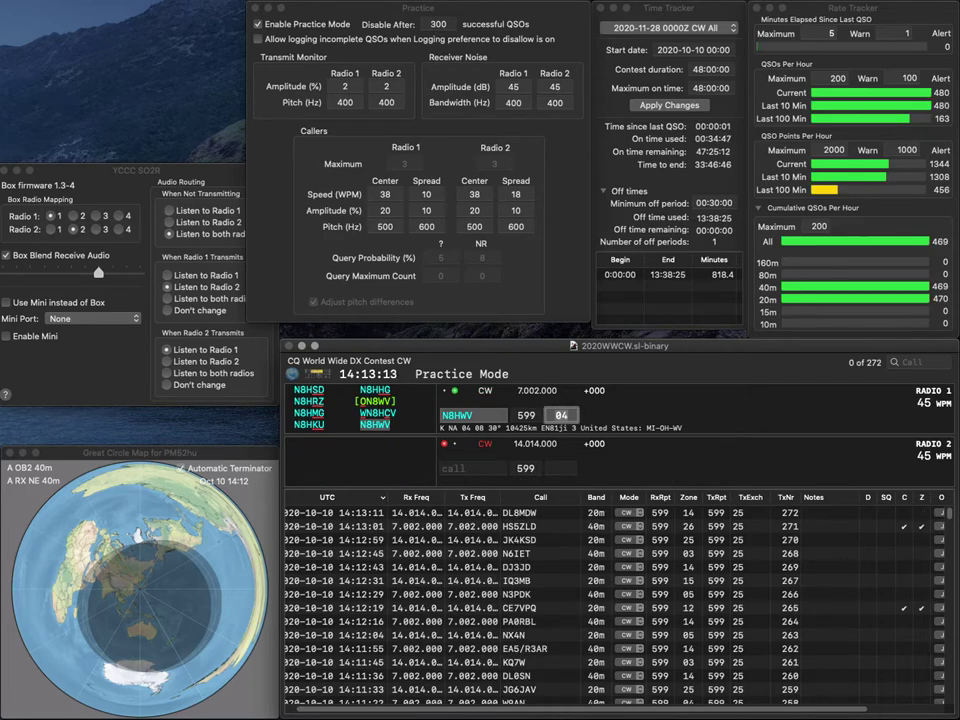
pyautogui.press('Return')
pyautogui.write('WA1GO')
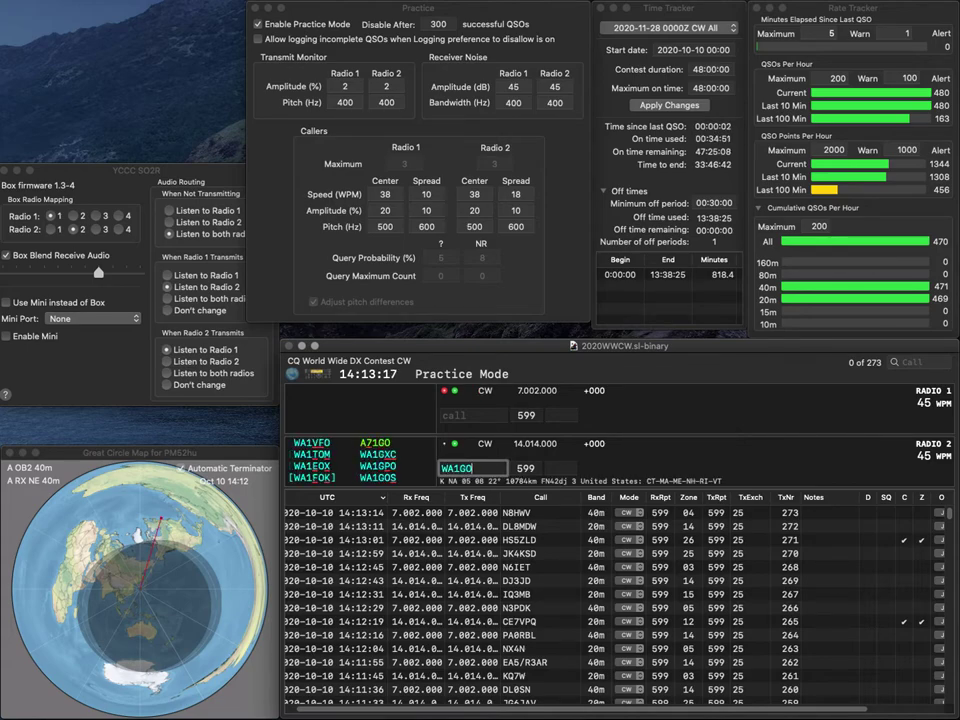
pyautogui.press('Return')
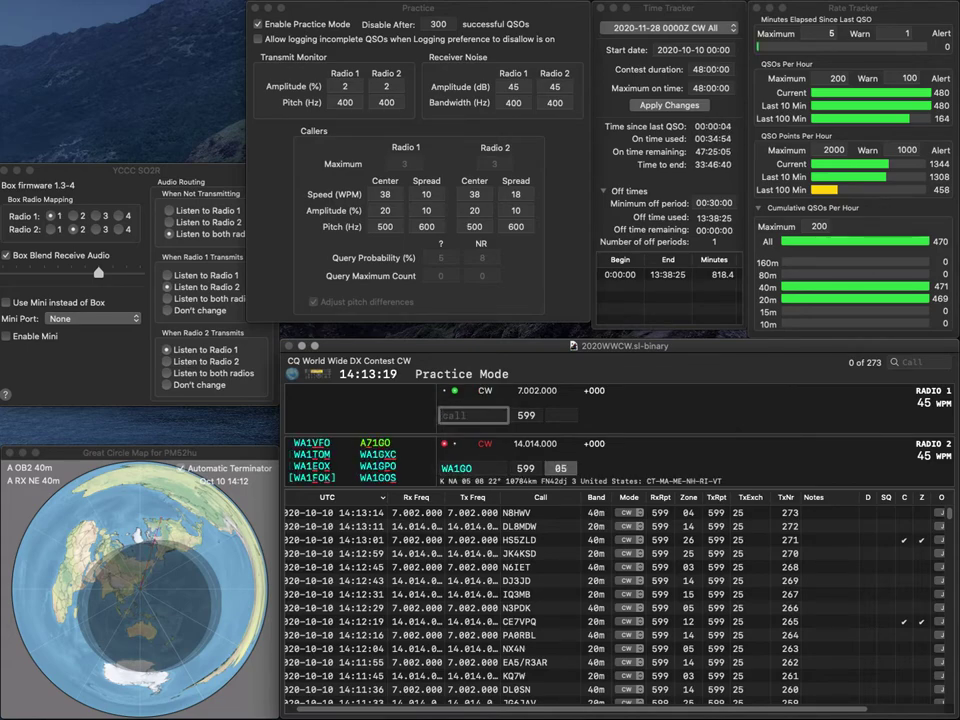
pyautogui.write('YMLU1')
pyautogui.press('Return')
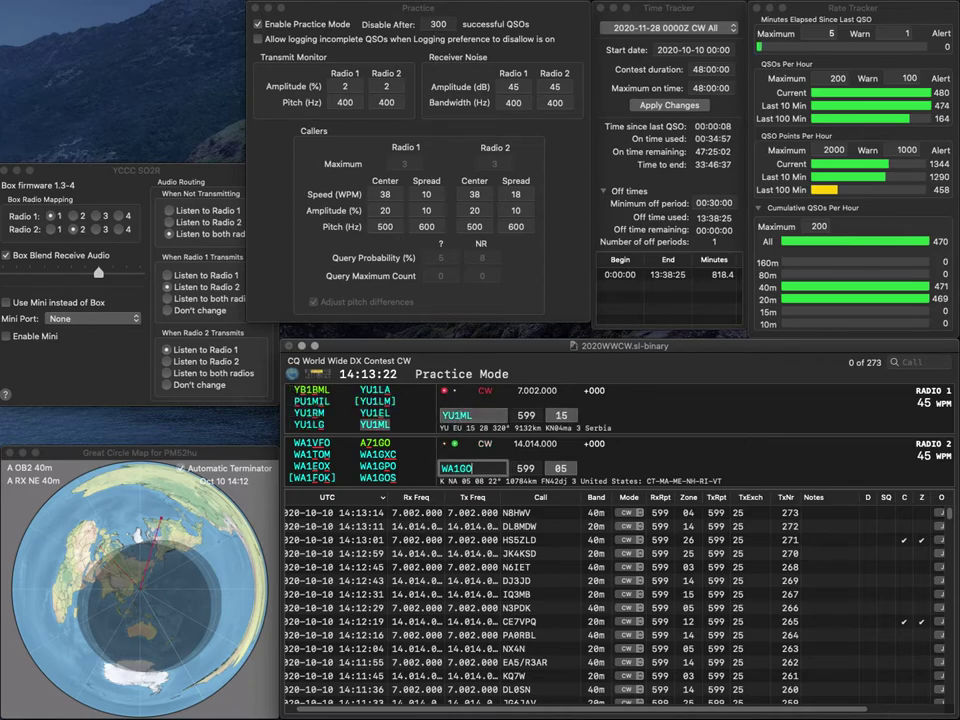
pyautogui.write('S')
pyautogui.press('Return')
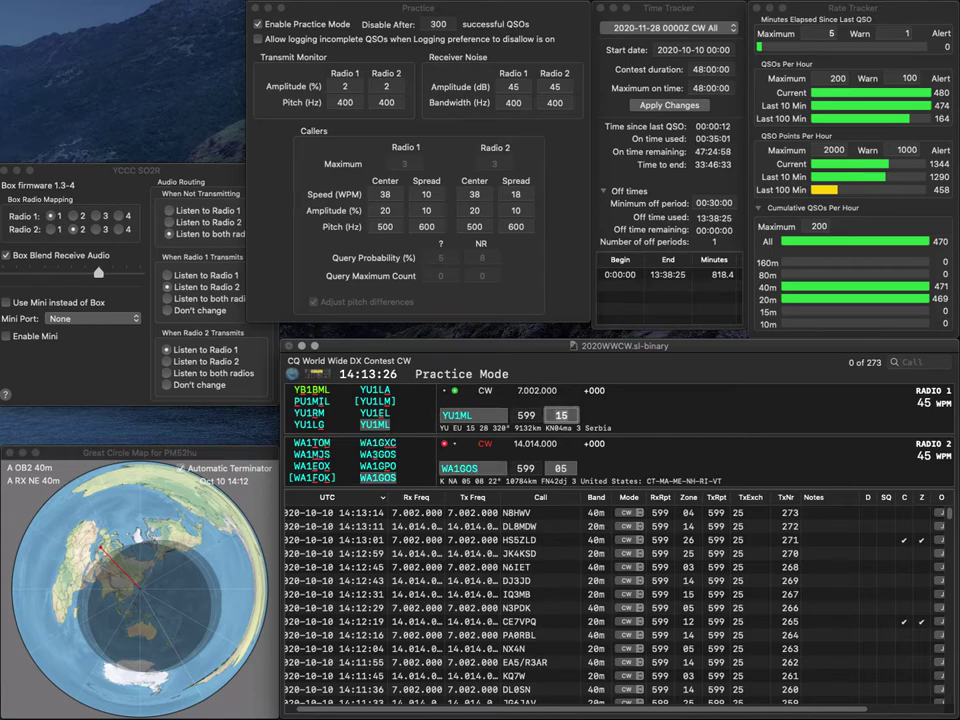
# Log the YU1ML contact on Radio 1 and the WA1GOS contact on Radio 2
pyautogui.click(480, 468)
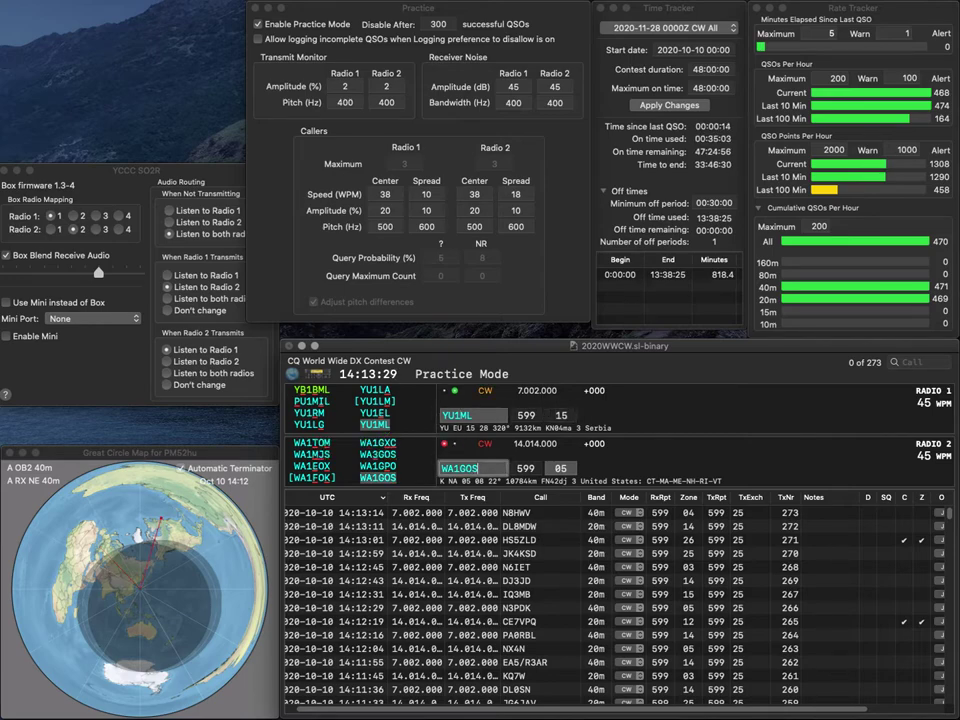
pyautogui.press('Return')
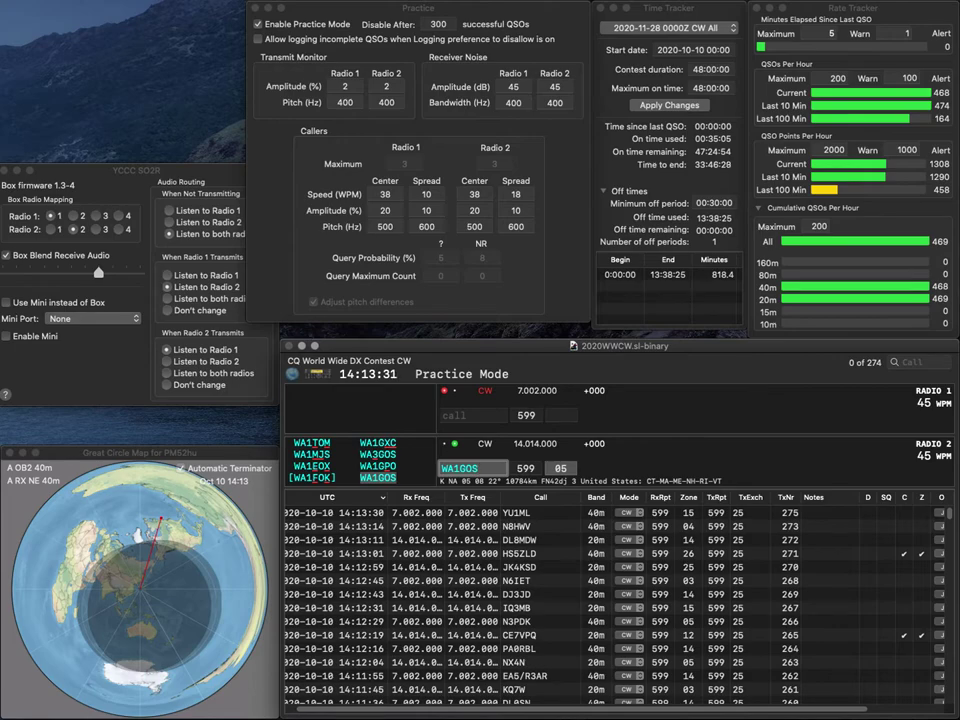
pyautogui.press('Return')
# Enter the partial callsign HZ on Radio 2, and answer UA9AU on Radio 1 with the exchange
pyautogui.write('UA')
pyautogui.press('BackSpace')
pyautogui.press('Return')
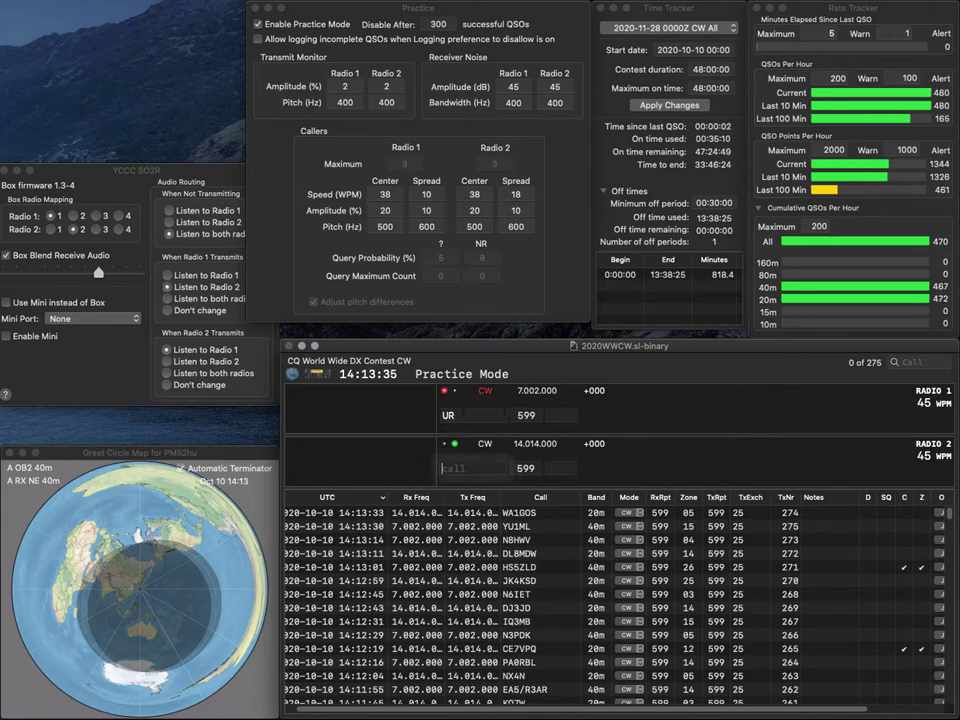
pyautogui.write('HZ')
pyautogui.press('\\')
pyautogui.press('BackSpace')
pyautogui.write('A9AU')
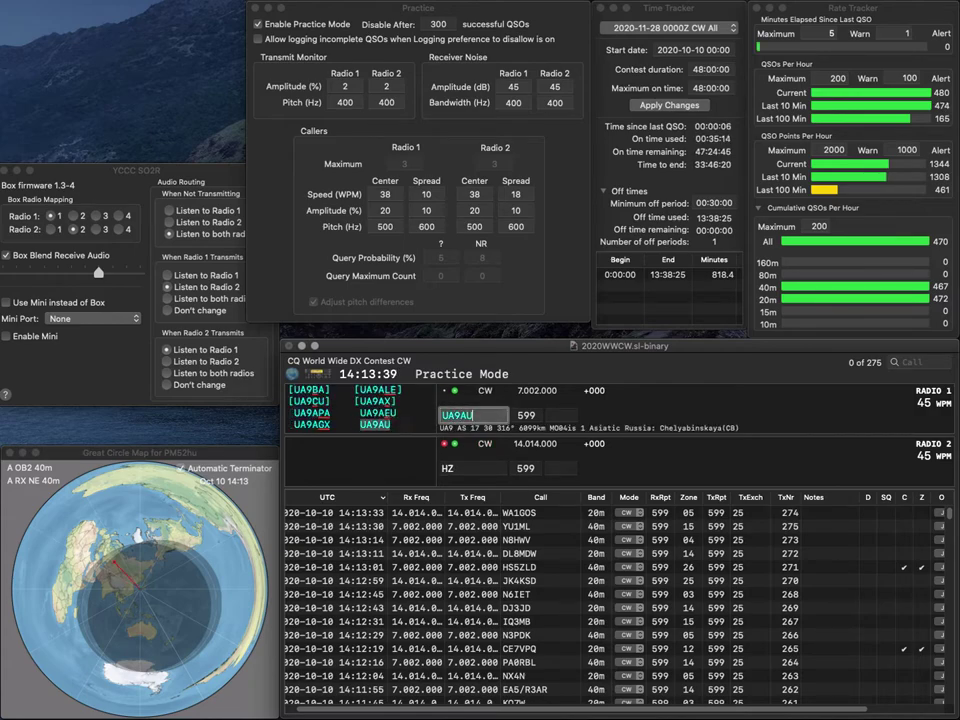
pyautogui.press('\\')
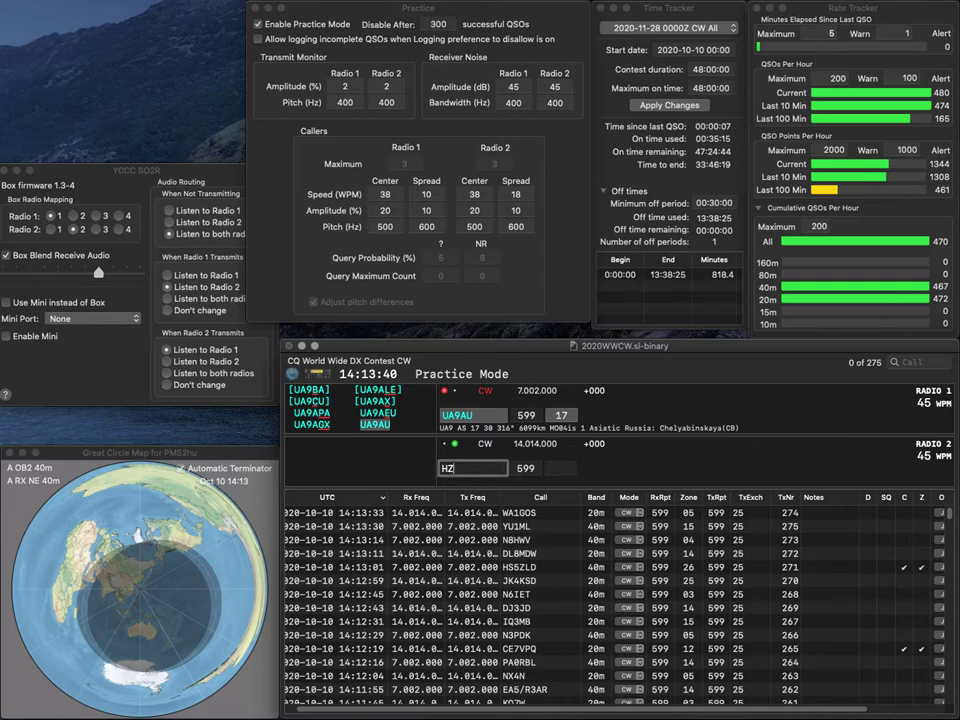
# Complete the Radio 2 callsign as HZ1TL, send the exchange, and log the UA9AU and HZ1TL contacts
pyautogui.write('1TL')
pyautogui.press('space')
pyautogui.press('Return')
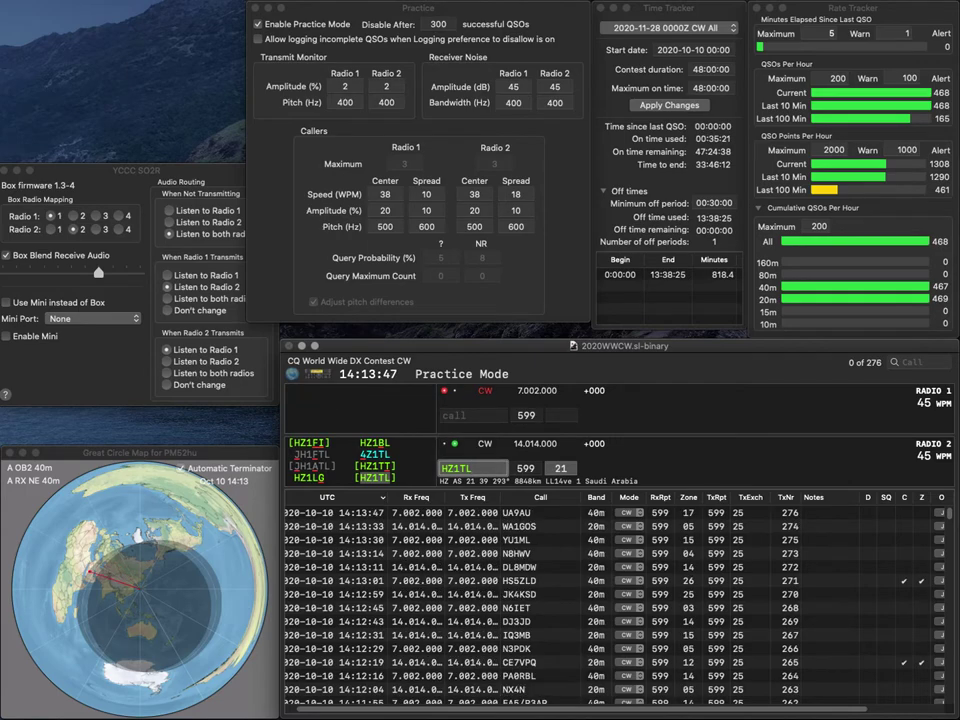
pyautogui.press('Return')
pyautogui.write('N3J')
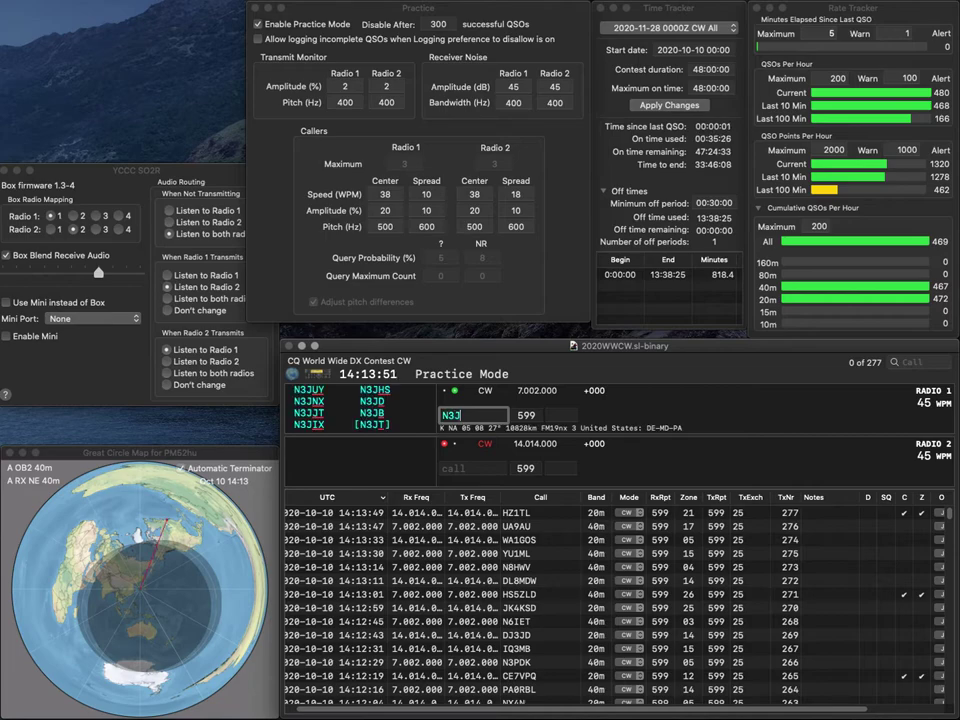
pyautogui.write('JTII0ZUT')
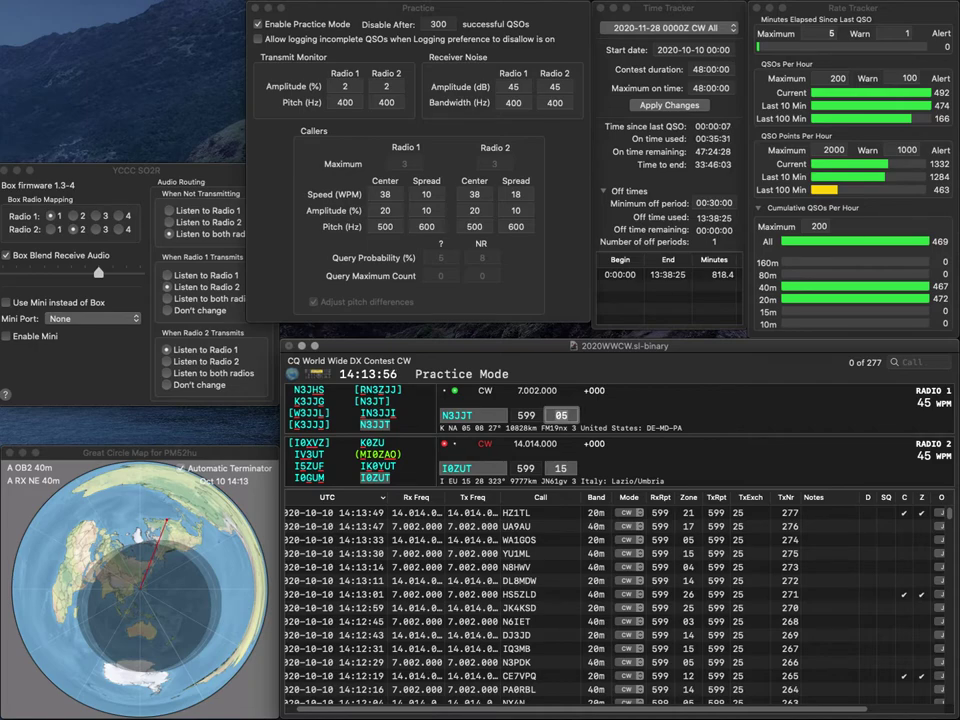
pyautogui.press('Return')
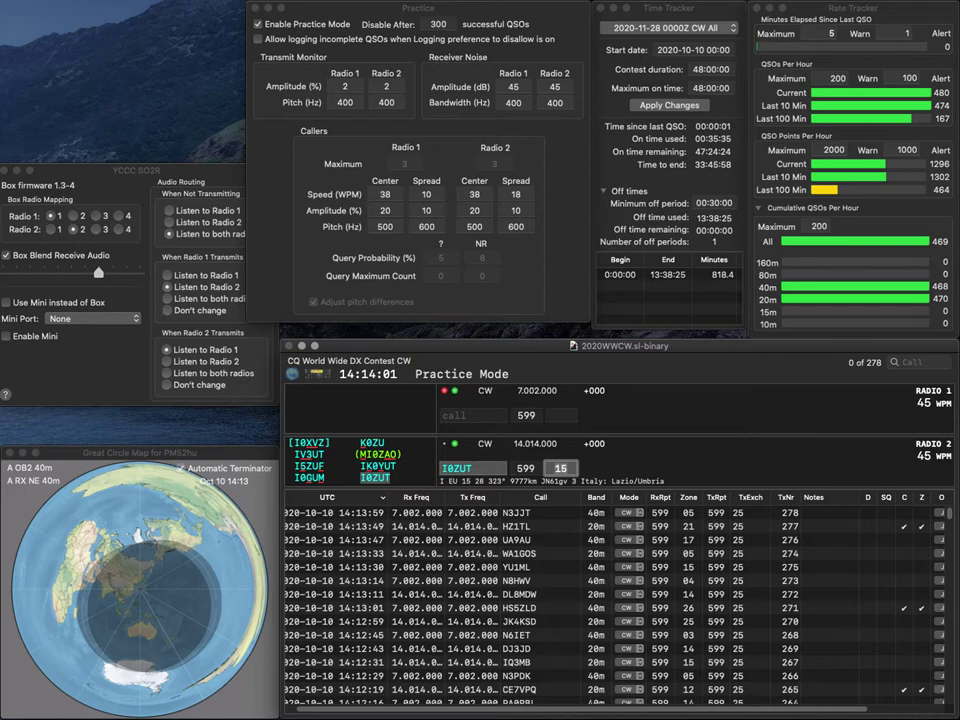
pyautogui.press('Return')
pyautogui.write('WA7LNC')
pyautogui.press('Return')
pyautogui.write('JG')
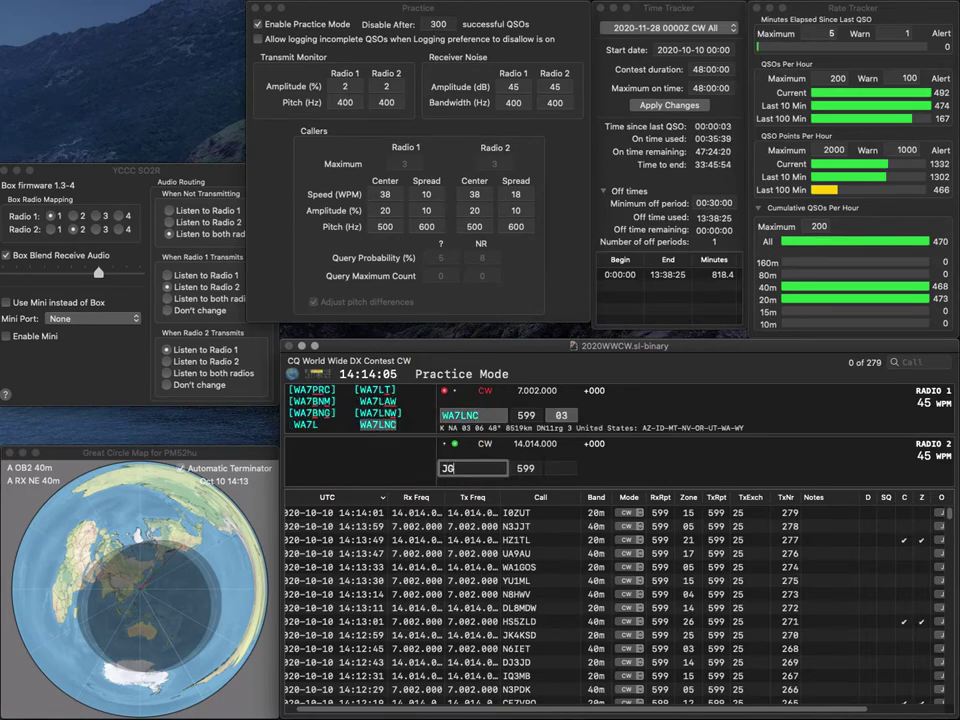
pyautogui.write('1REF')
pyautogui.press('BackSpace')
pyautogui.write('R')
pyautogui.press('Left')
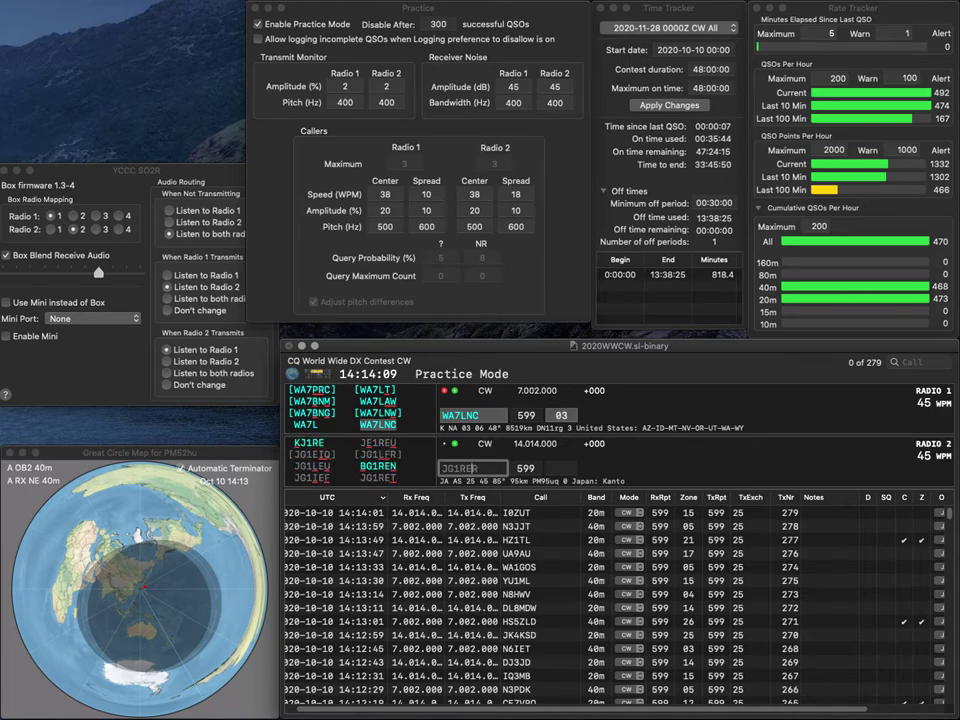
pyautogui.press('BackSpace')
pyautogui.write('F')
pyautogui.press('Return')
pyautogui.press('space')
pyautogui.press('Return')
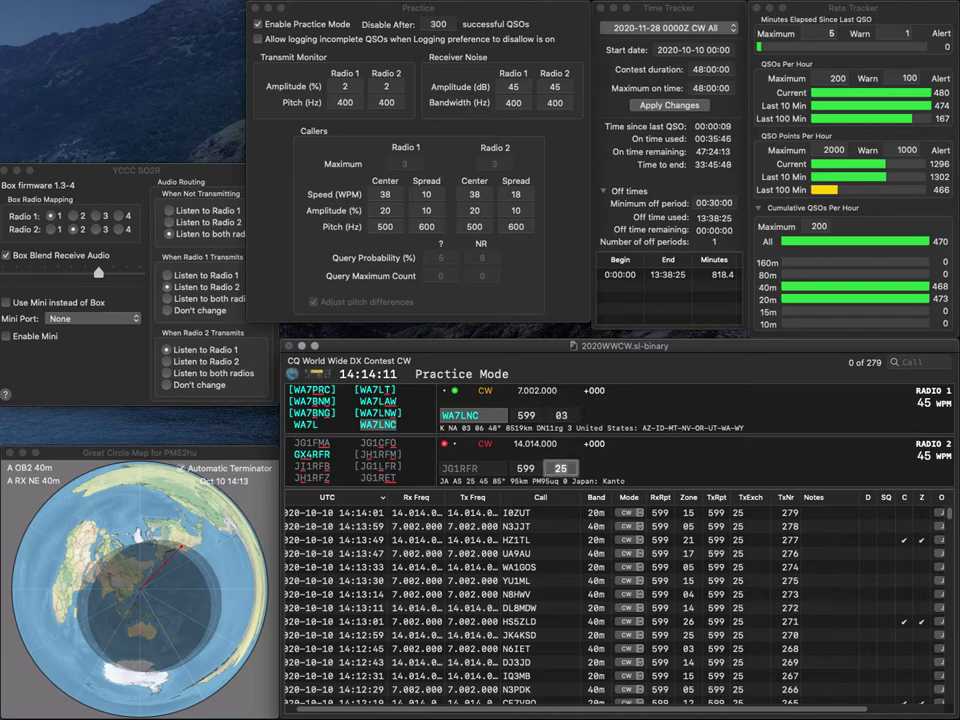
# Correct the Radio 2 callsign to JG1LFR and log the WA7LNC contact on Radio 1
pyautogui.press('space')
pyautogui.press('Left')
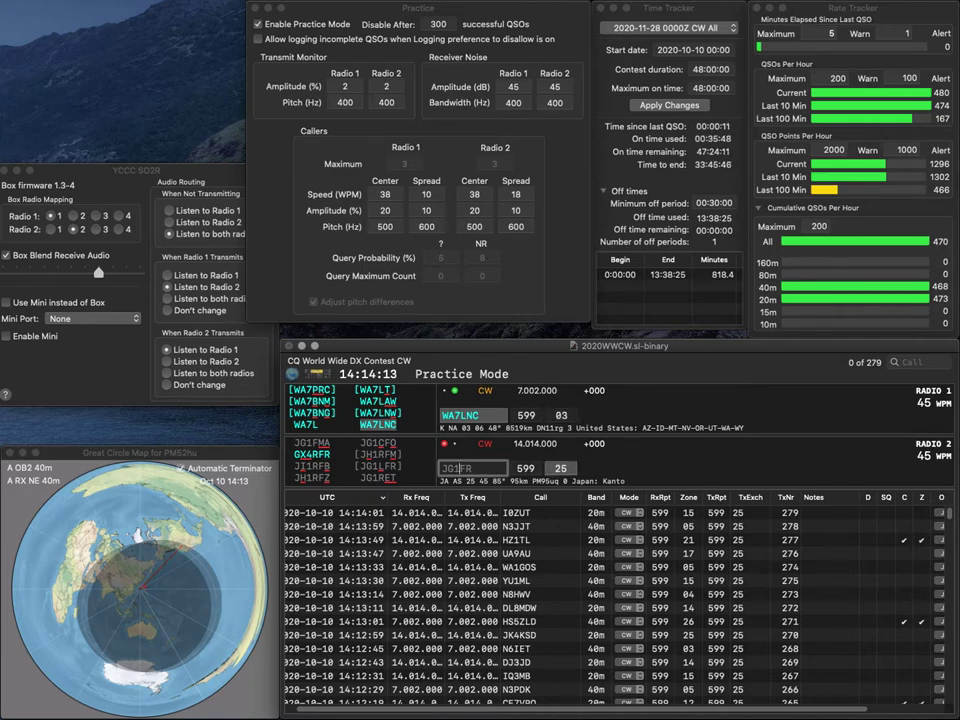
pyautogui.press('BackSpace')
pyautogui.write('L')
pyautogui.press('Return')
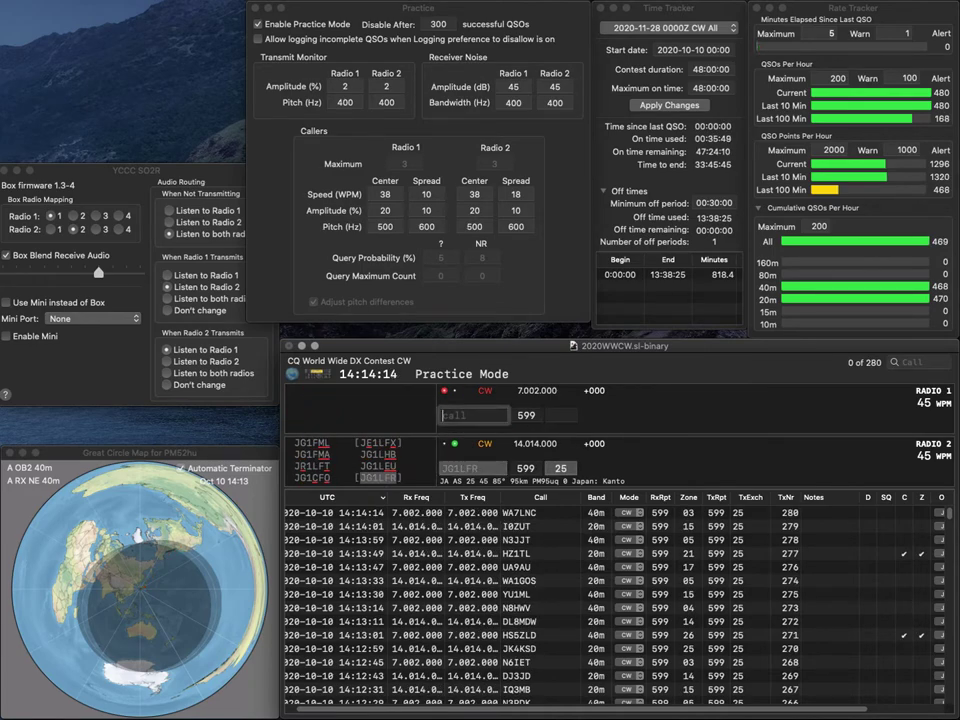
pyautogui.press('Return')
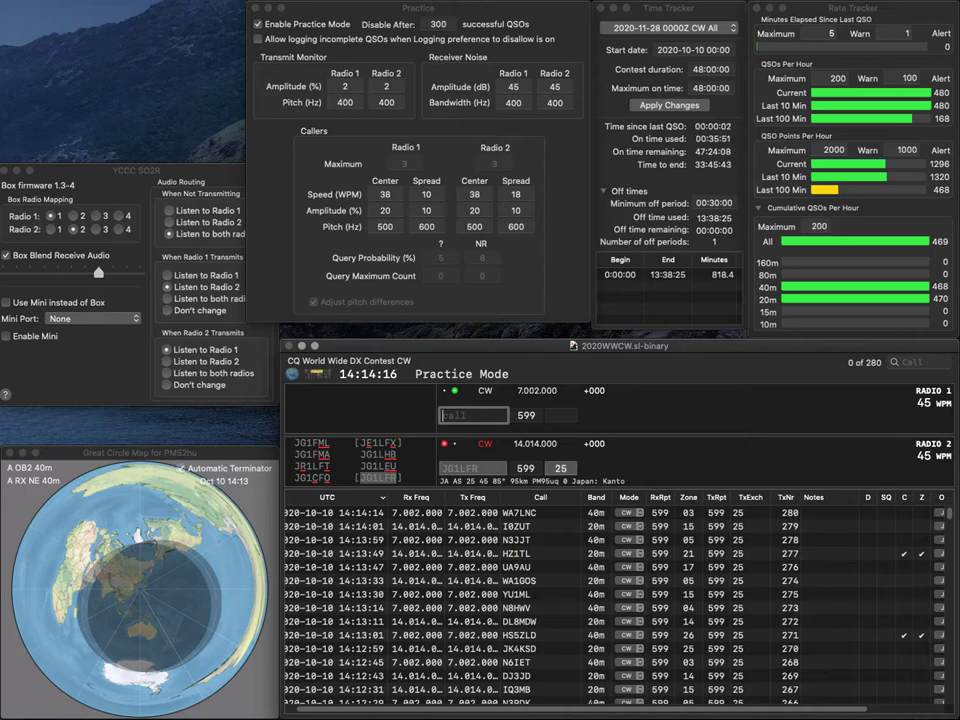
pyautogui.write('RAW')
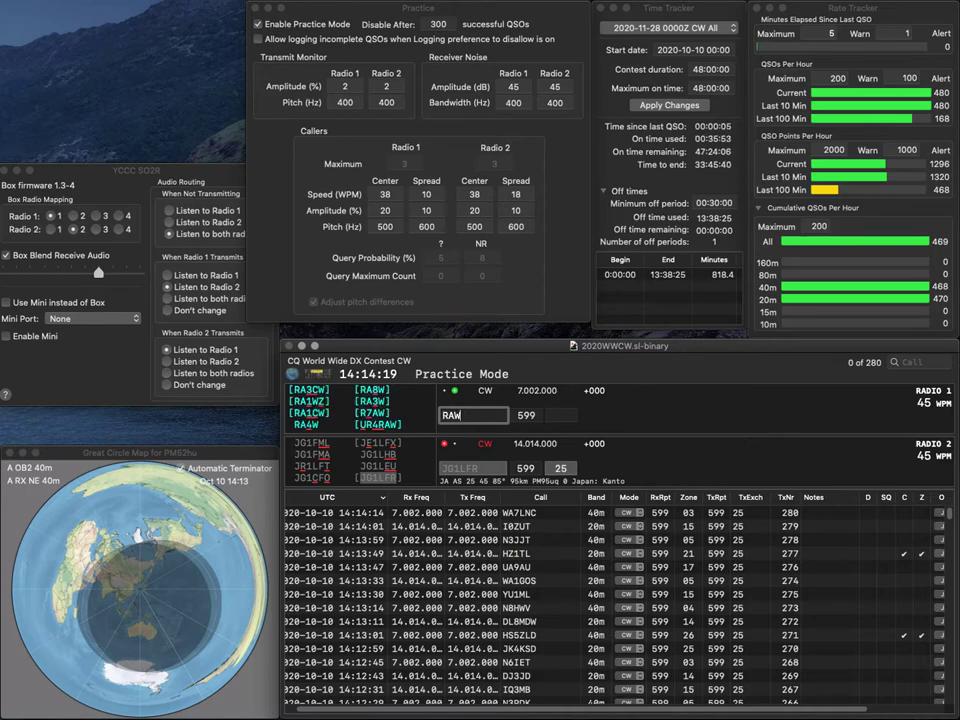
pyautogui.press('BackSpace')
pyautogui.press('BackSpace')
pyautogui.write('W3')
pyautogui.press('Return')
pyautogui.press('Return')
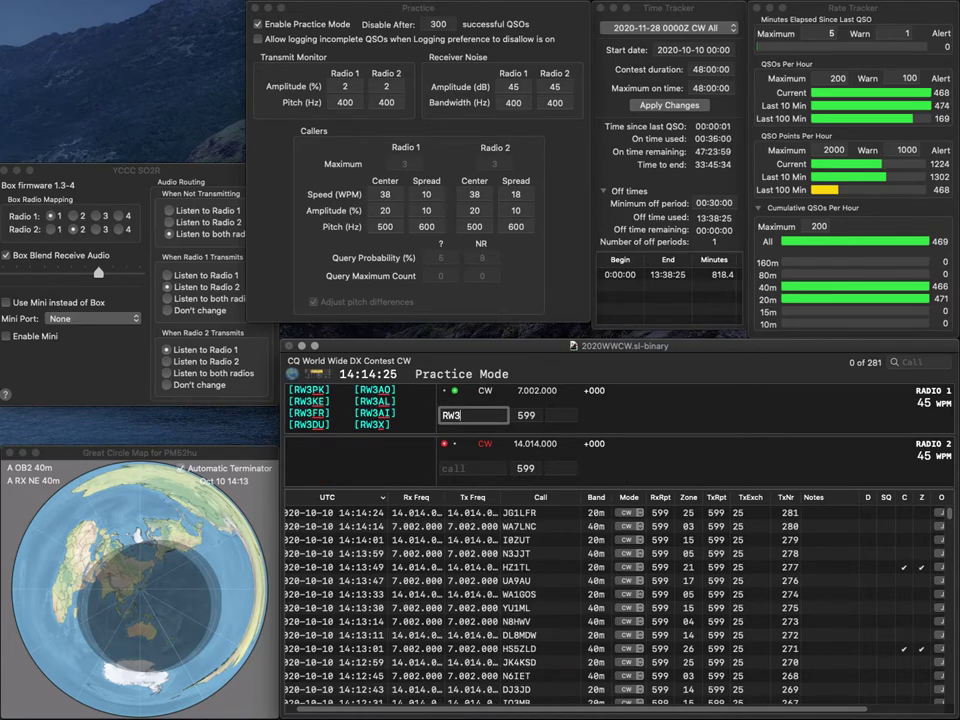
pyautogui.write('RQ')
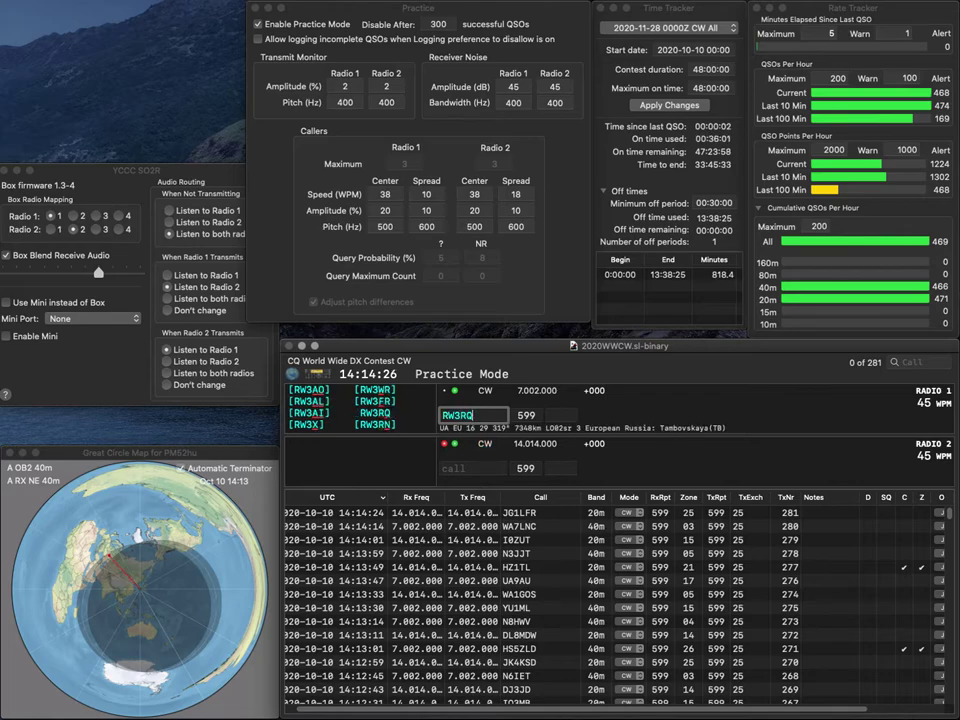
pyautogui.press('Return')
pyautogui.write('NVU')
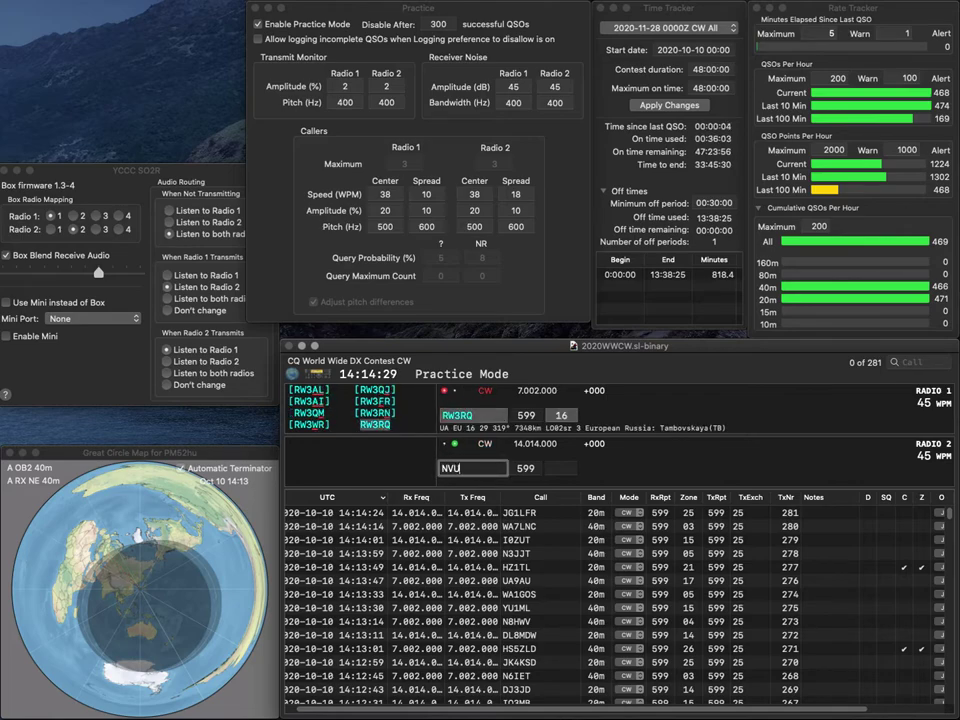
pyautogui.press('Home')
pyautogui.write('I1')
pyautogui.press('Return')
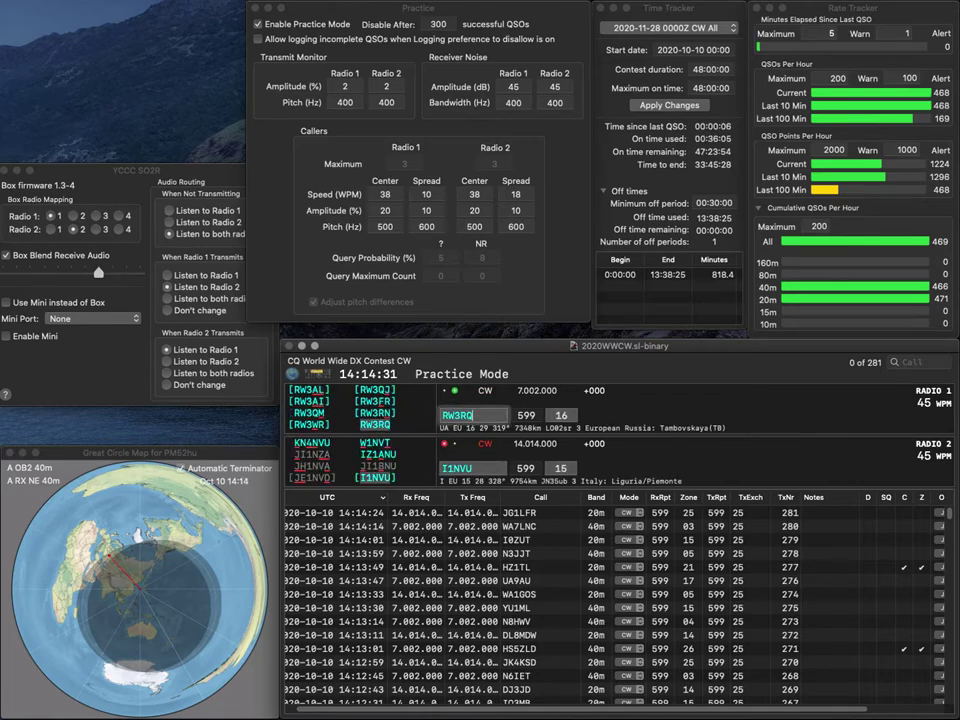
pyautogui.press('Tab')
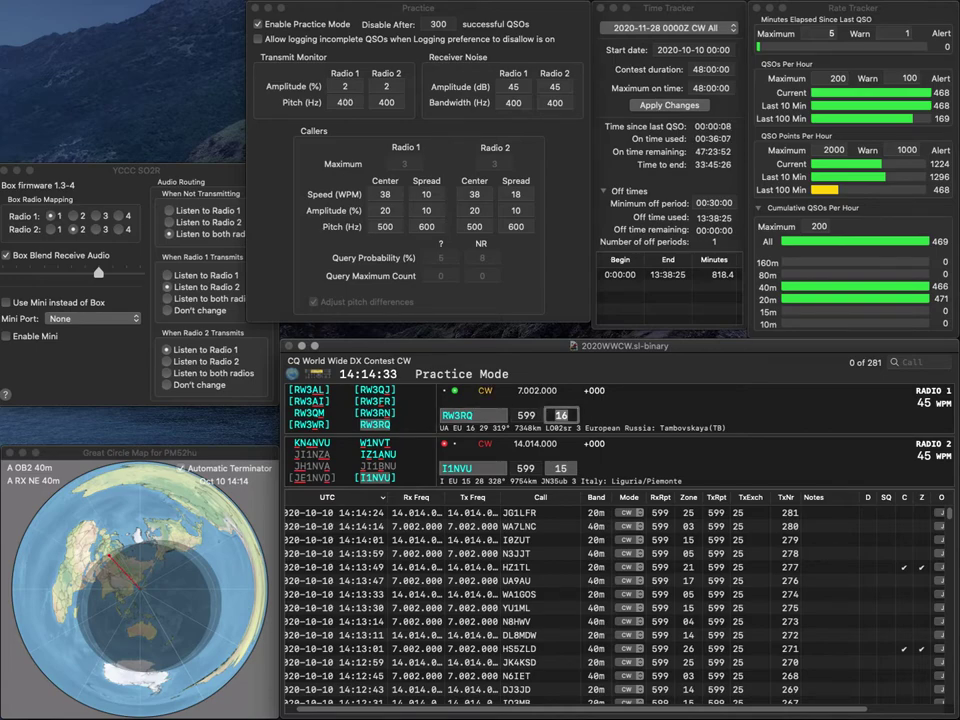
pyautogui.press('Return')
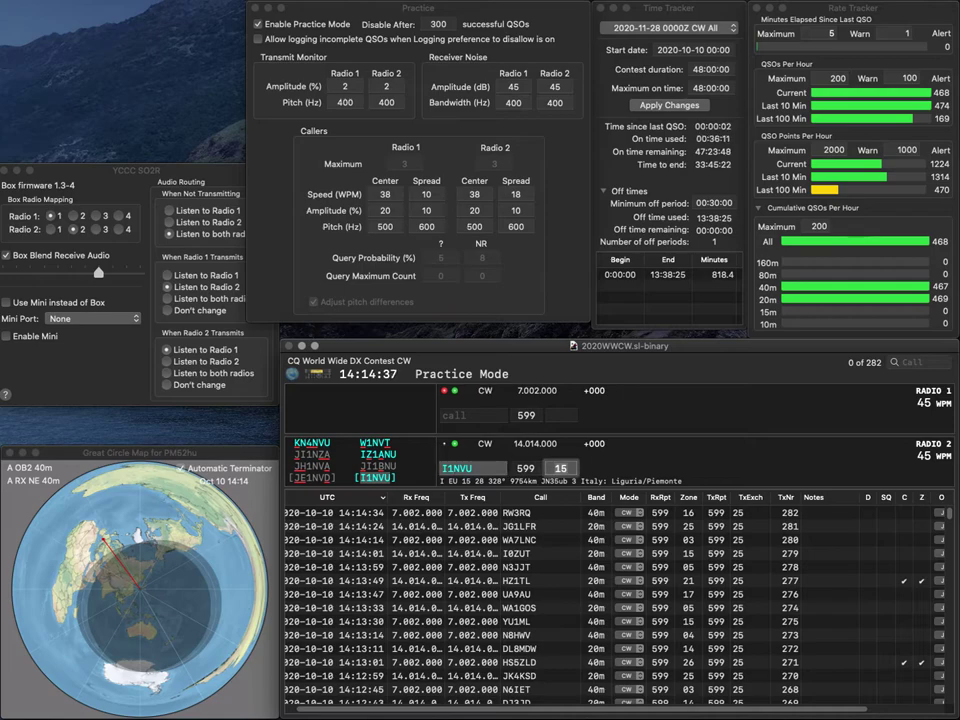
pyautogui.press('Return')
pyautogui.write('S54K')
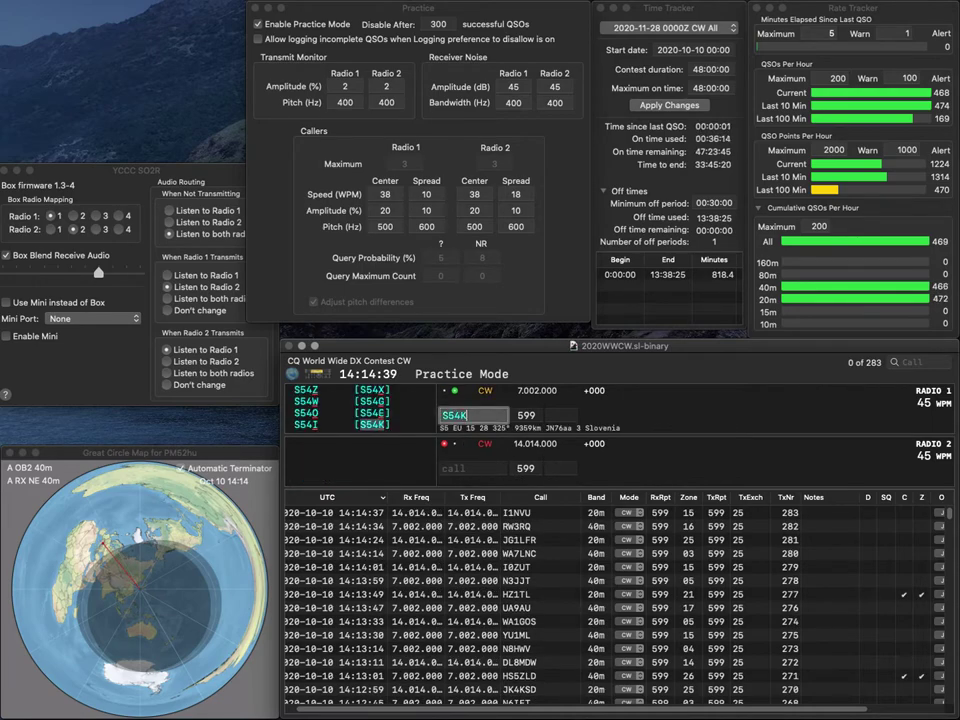
pyautogui.press('Return')
pyautogui.write('NN')
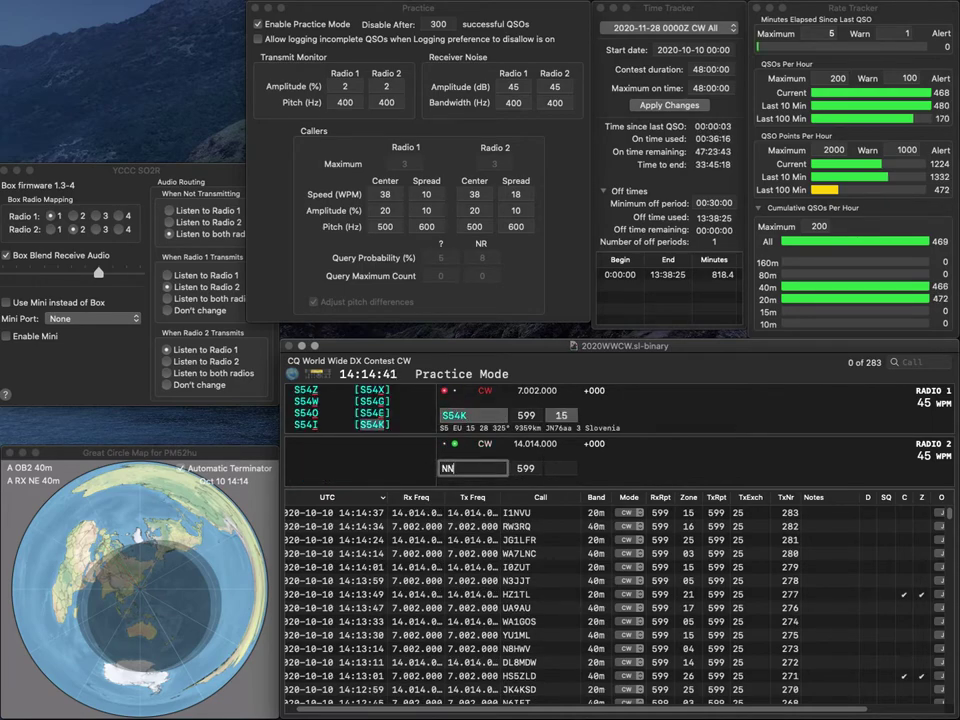
pyautogui.write('4JM')
pyautogui.press('Return')
pyautogui.press('space')
pyautogui.press('Return')
pyautogui.press('Tab')
pyautogui.press('Return')
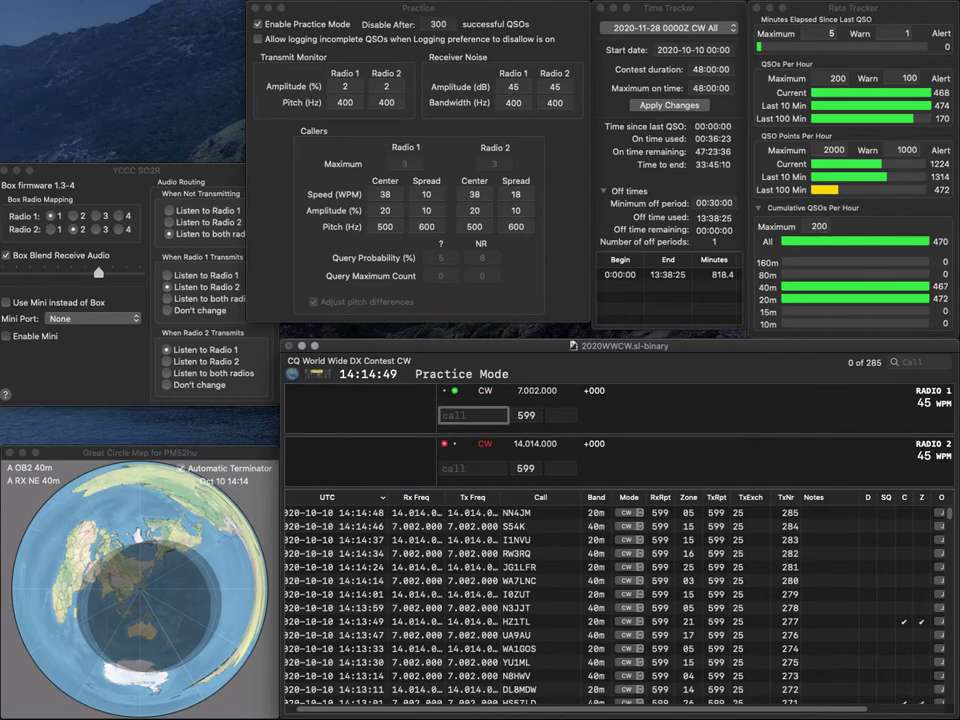
# Answer and log UN7EG on Radio 1, entering the partial callsign BM on Radio 2 in between
pyautogui.write('UN')
pyautogui.write('7EG')
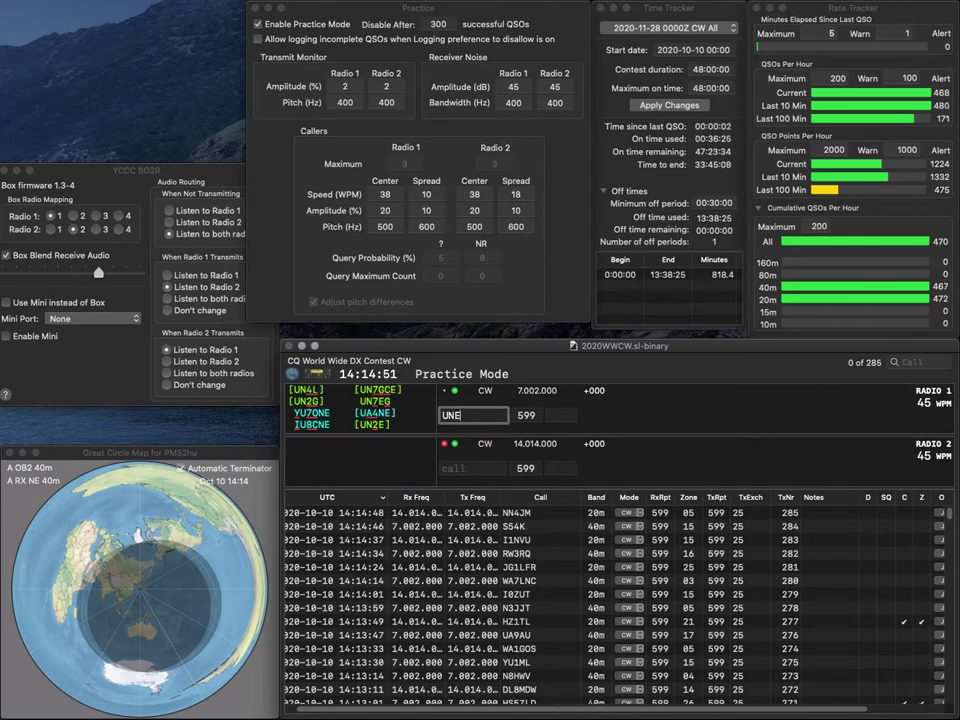
pyautogui.press('Return')
pyautogui.write('BM')
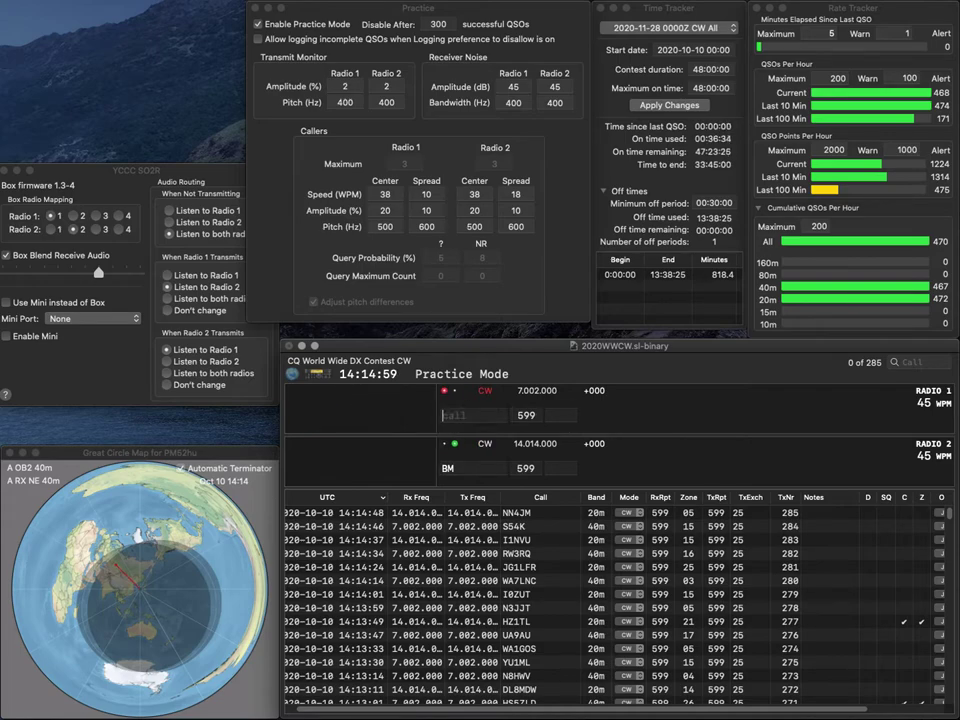
pyautogui.press('Return')
pyautogui.write('EW')
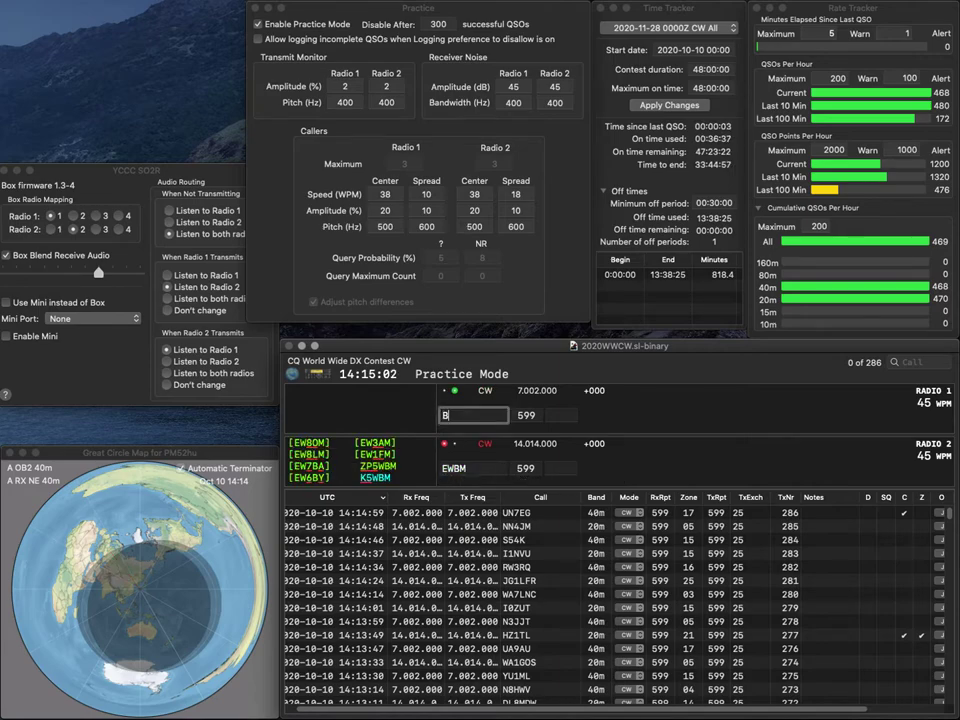
pyautogui.write('AAP')
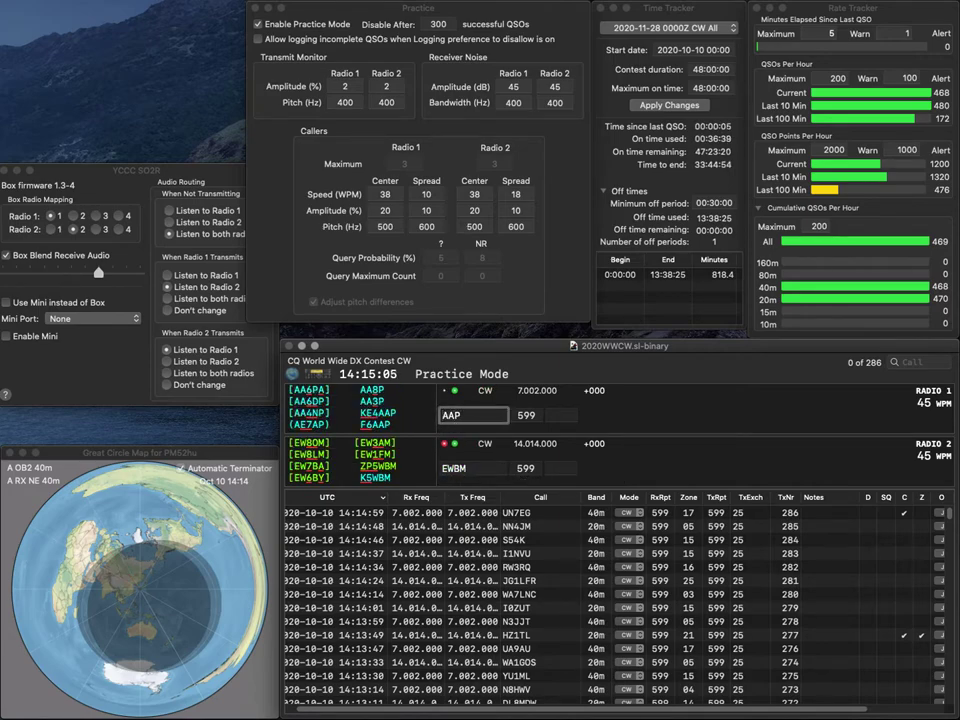
pyautogui.press('Left')
pyautogui.press('Left')
pyautogui.press('BackSpace')
pyautogui.write('F6')
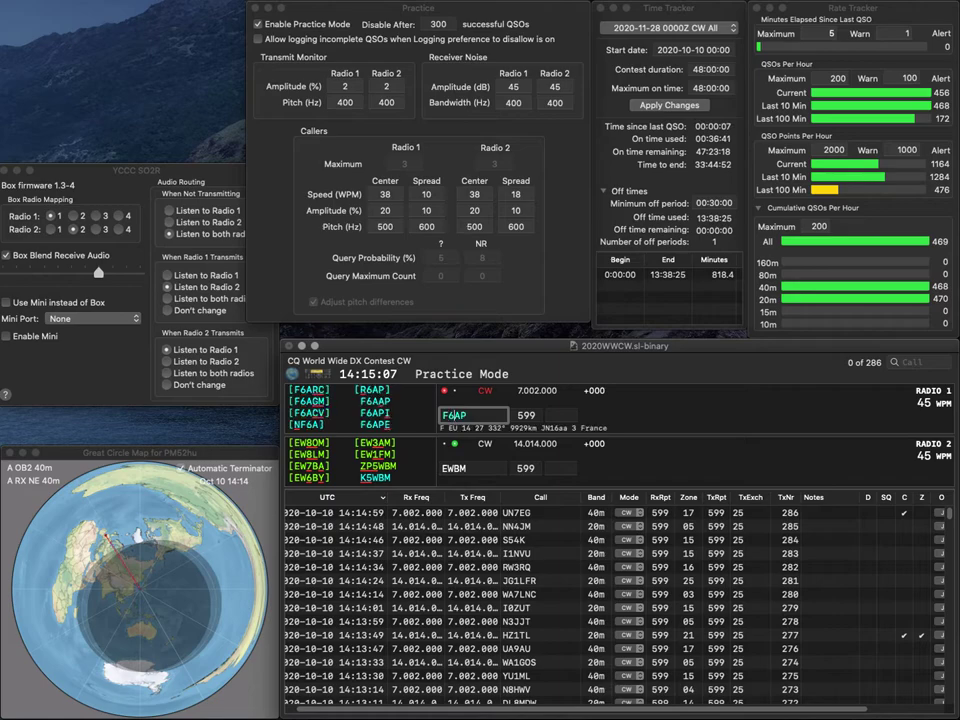
pyautogui.press('Return')
pyautogui.press('Return')
pyautogui.write('A')
pyautogui.press('Return')
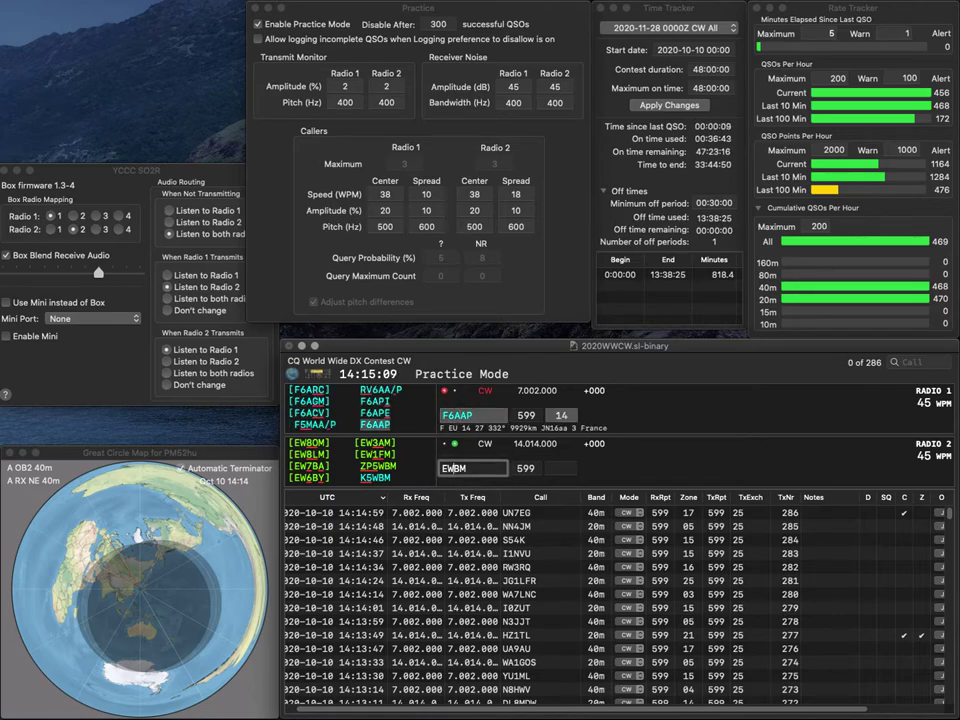
# Correct the Radio 2 callsign to EW6DM and send the exchange, and log F6AAP on Radio 1 and EW6DM on Radio 2
pyautogui.write('6')
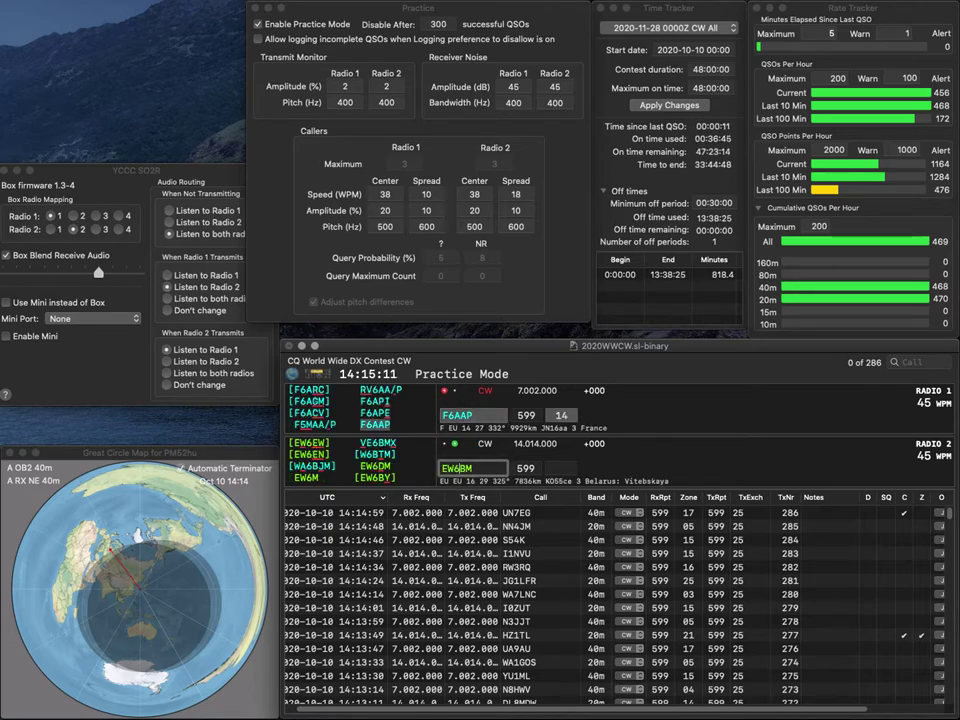
pyautogui.press('Right')
pyautogui.press('BackSpace')
pyautogui.write('D')
pyautogui.press('Return')
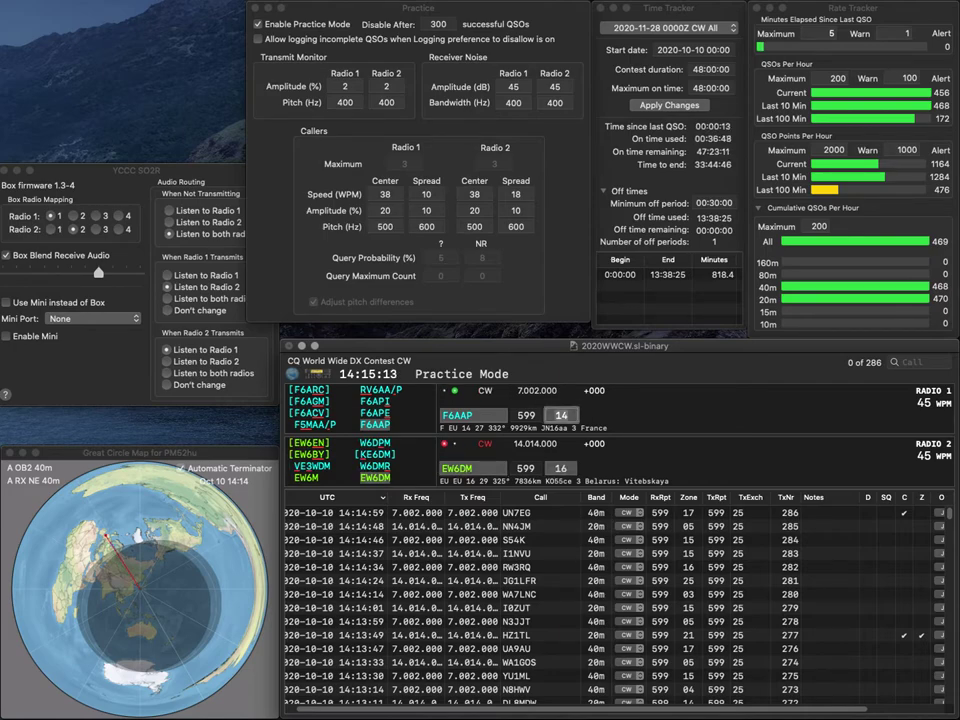
pyautogui.press('Return')
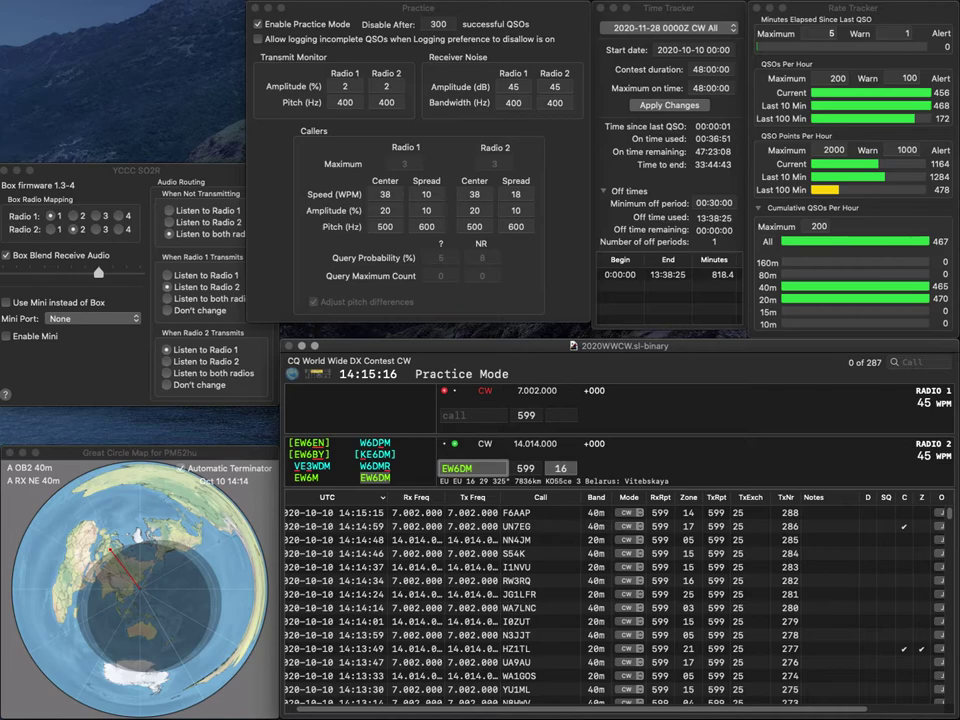
pyautogui.press('Return')
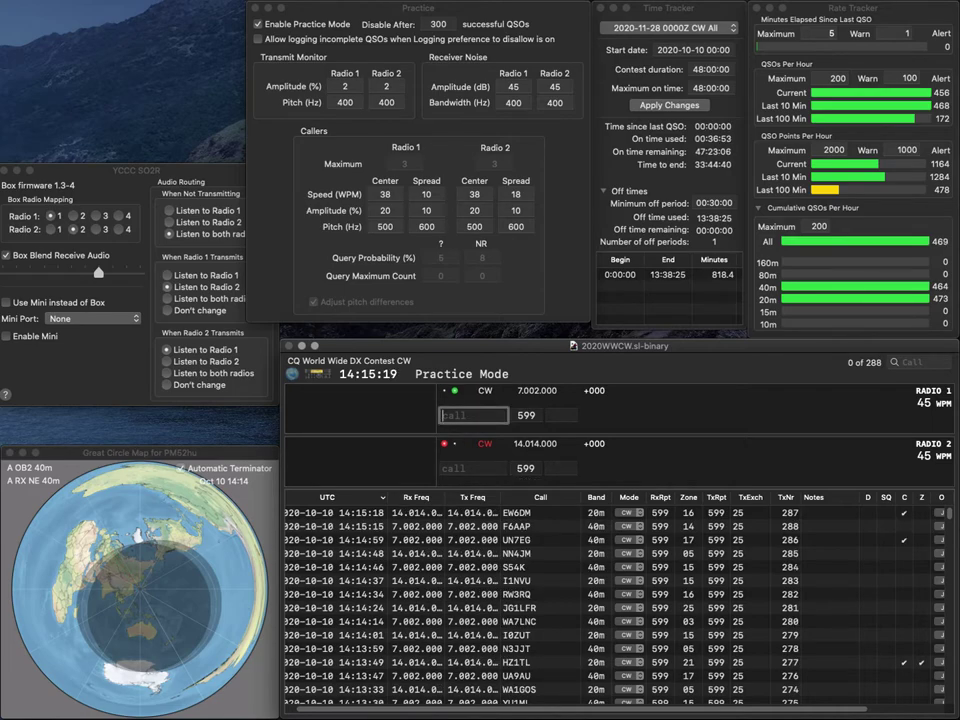
# Answer and log 4U2U on Radio 1, entering the partial callsign Y on Radio 2 in between
pyautogui.write('4U2U')
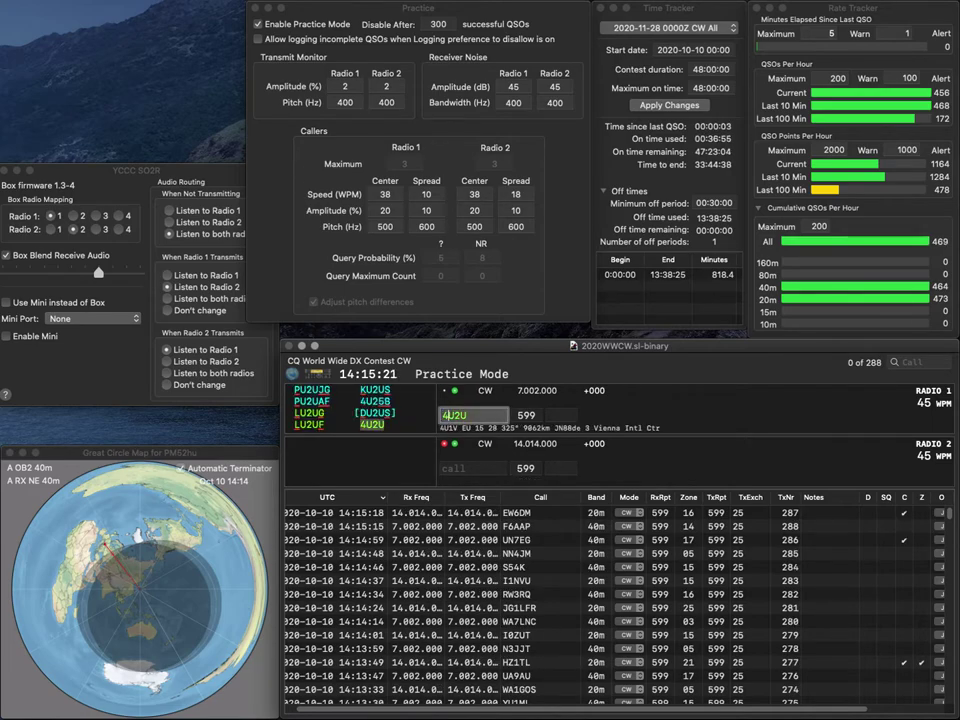
pyautogui.press('Return')
pyautogui.write('Y')
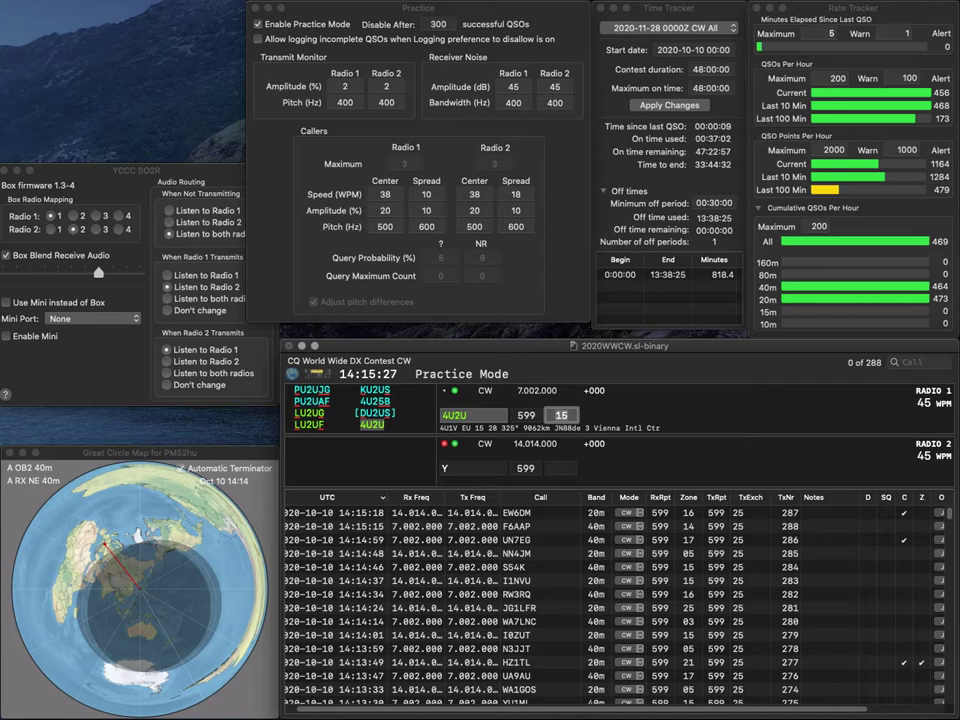
pyautogui.press('Return')
pyautogui.write('AA8C')
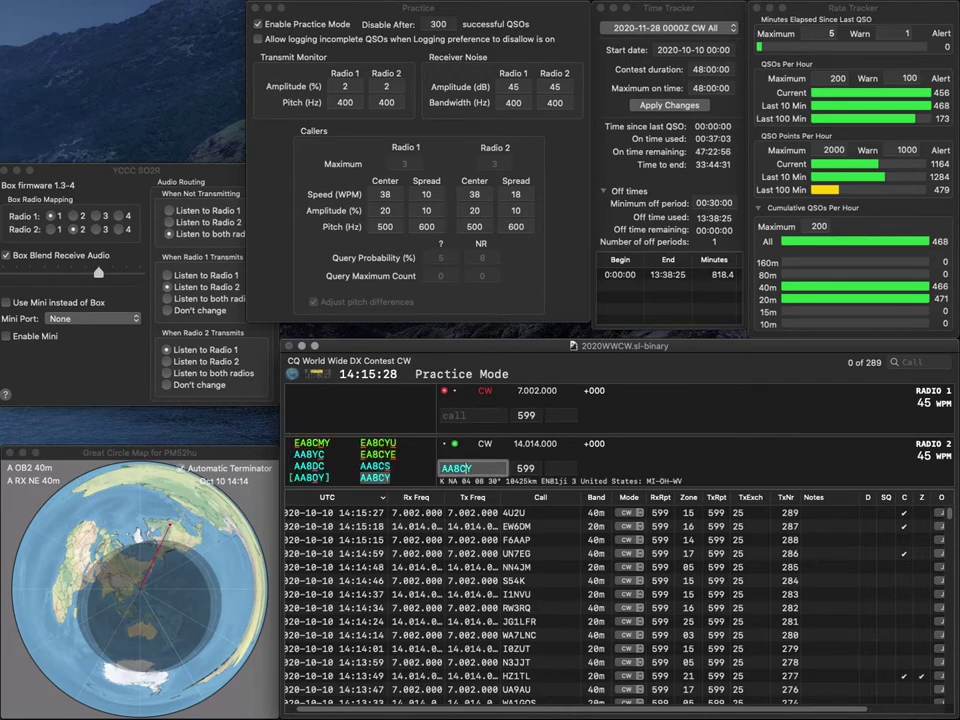
pyautogui.press('Return')
pyautogui.write('AP4')
pyautogui.press('BackSpace')
pyautogui.press('Return')
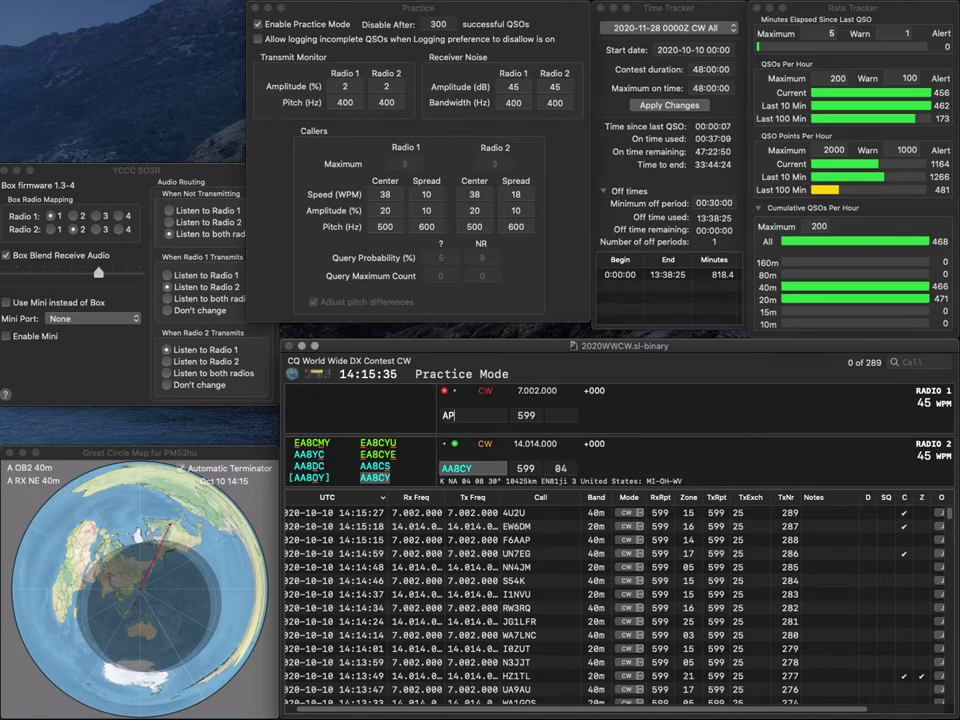
pyautogui.press('Return')
pyautogui.press('BackSpace')
pyautogui.press('BackSpace')
pyautogui.write('SP4INT')
pyautogui.press('Return')
pyautogui.write('AK4SQ')
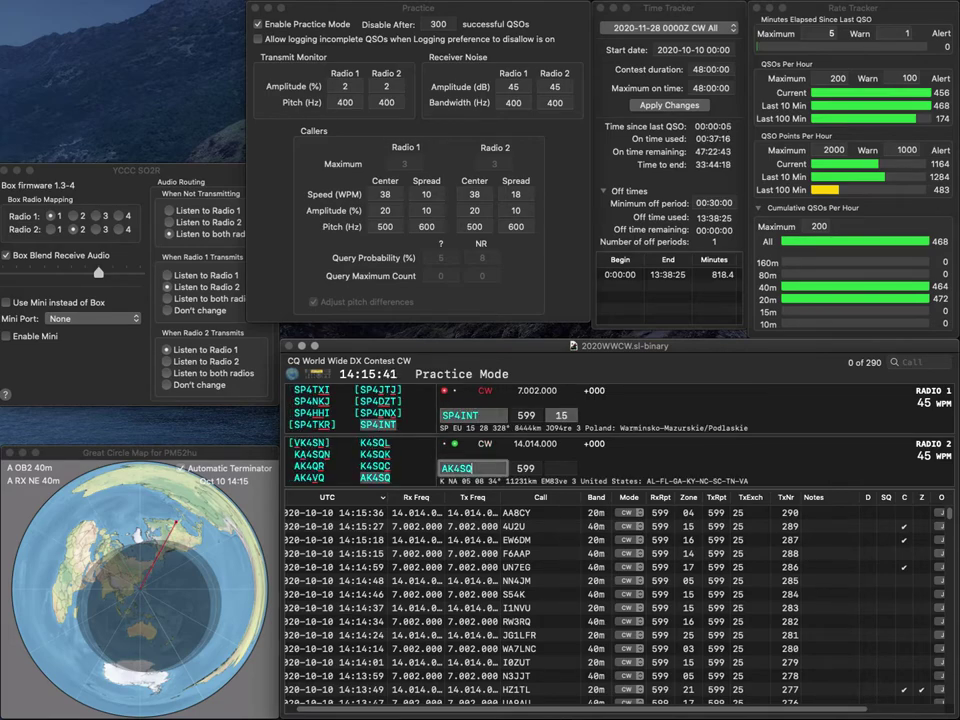
pyautogui.press('Return')
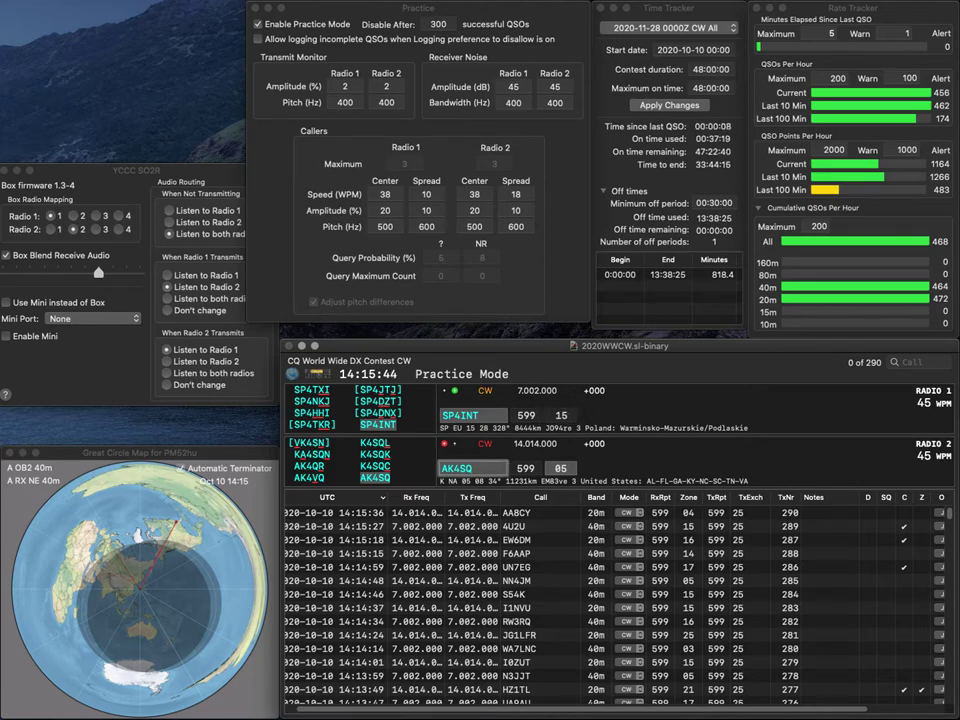
pyautogui.press('Return')
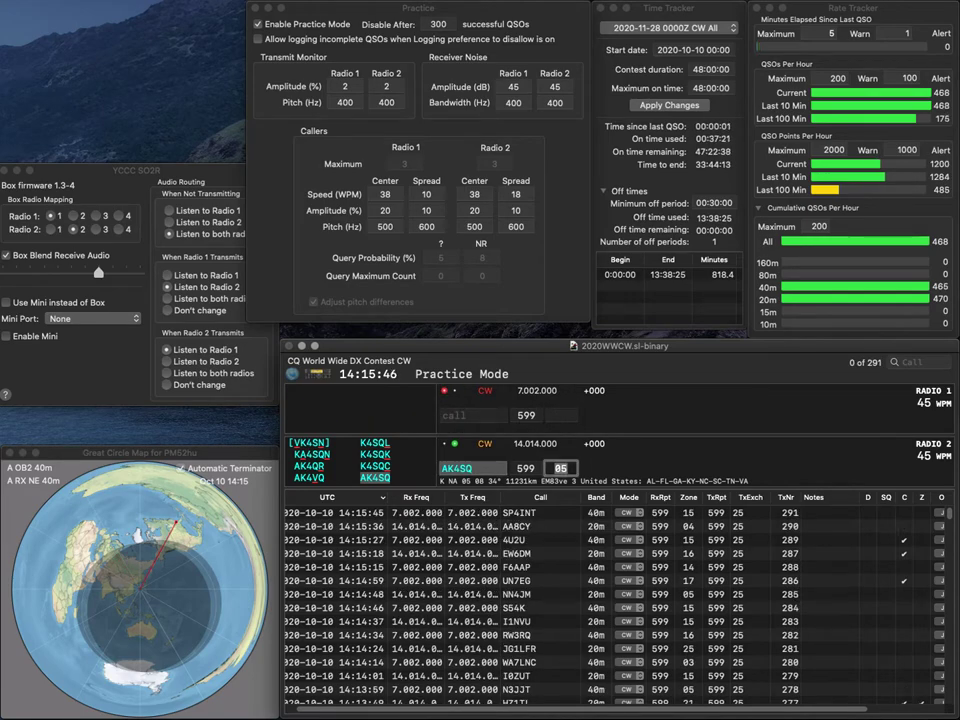
pyautogui.press('Return')
pyautogui.write('K8')
pyautogui.press('Return')
pyautogui.write('R7KR')
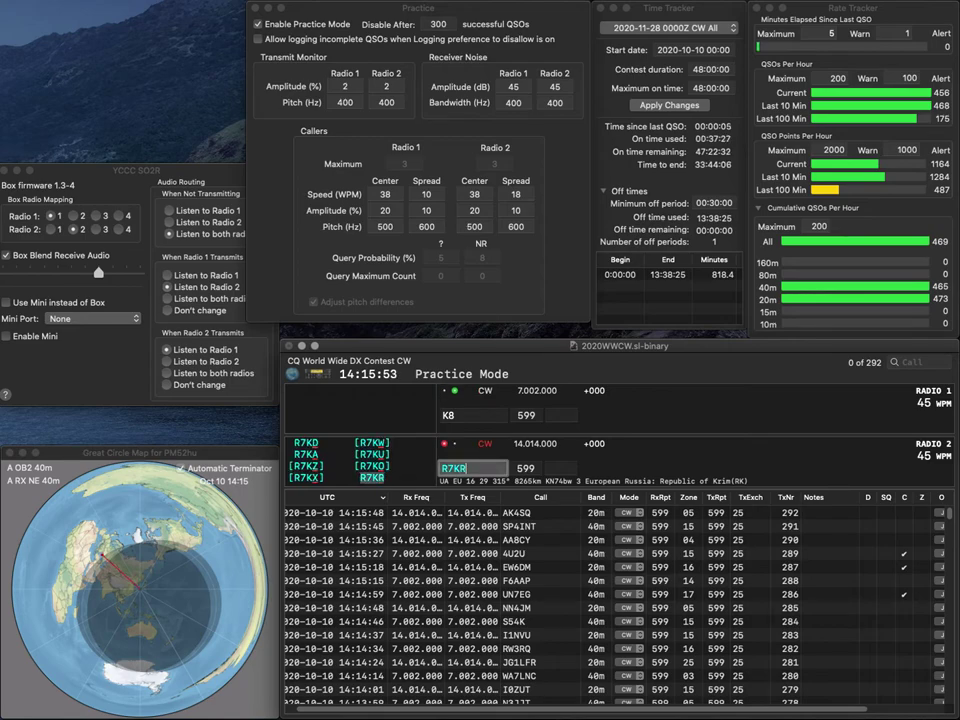
pyautogui.press('`')
pyautogui.write('EJU')
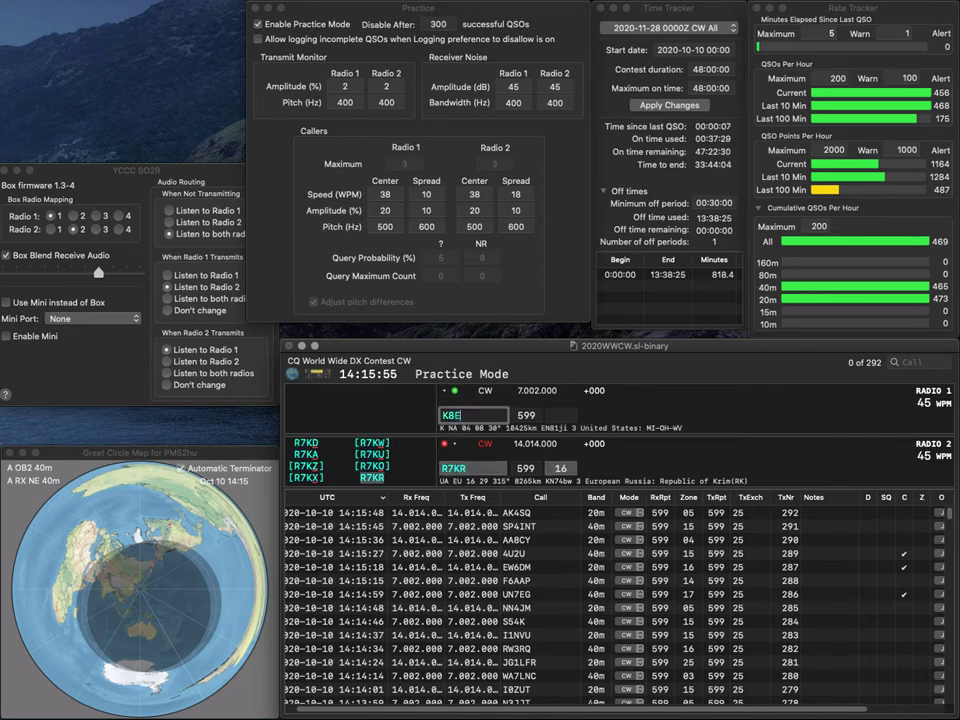
pyautogui.press('Return')
pyautogui.press('Tab')
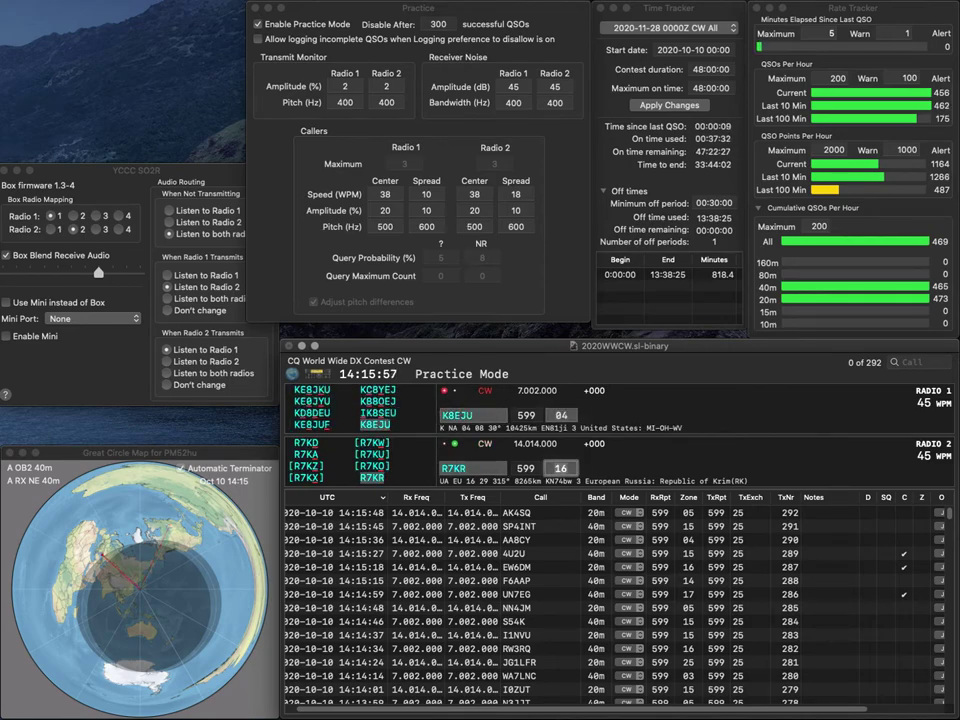
pyautogui.press('`')
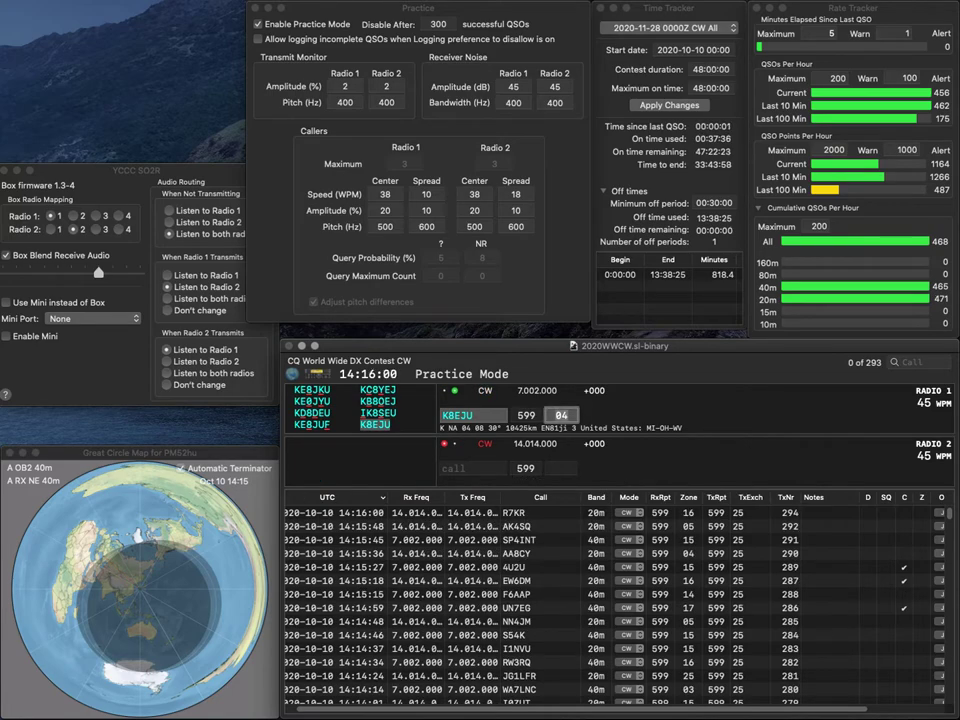
pyautogui.press('Return')
pyautogui.write('SN800')
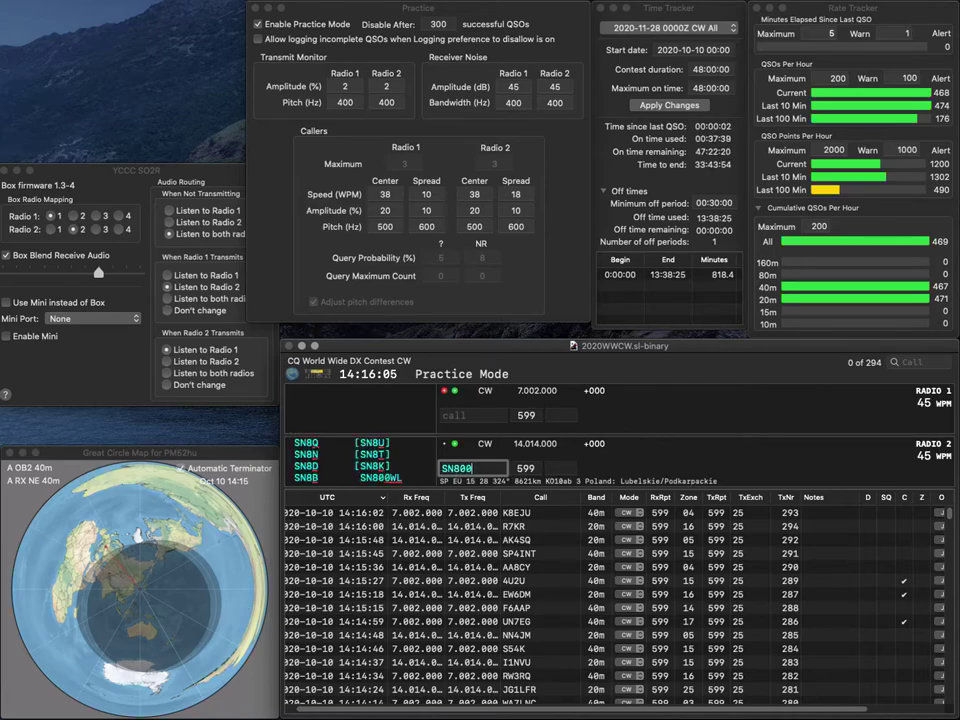
pyautogui.write('WL')
pyautogui.press('Return')
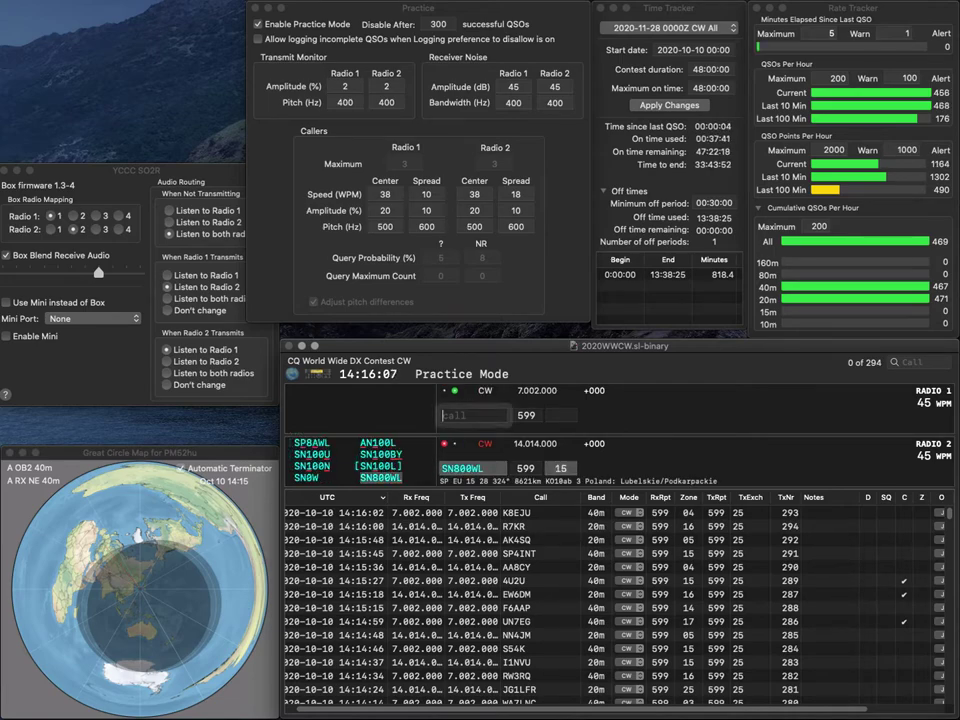
pyautogui.write('VE9CL')
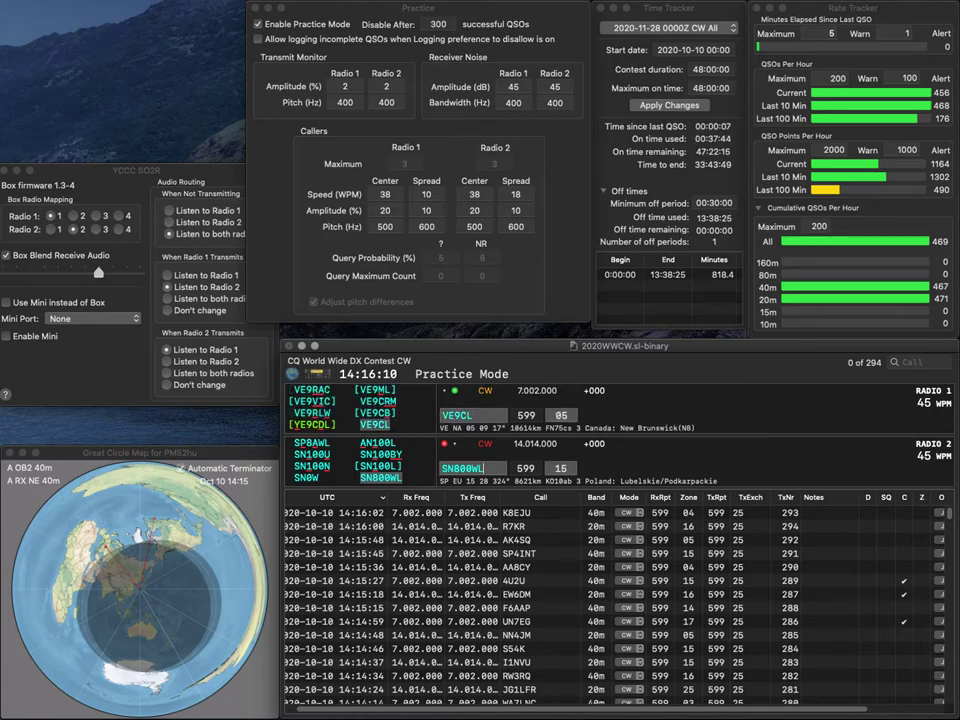
pyautogui.press('Tab')
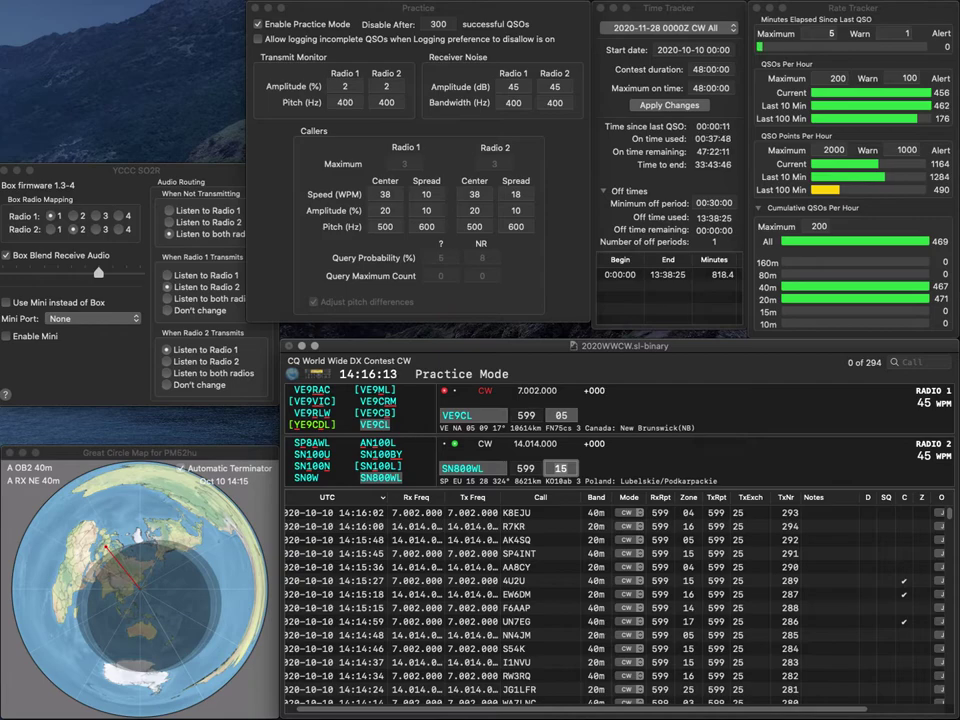
pyautogui.press('Return')
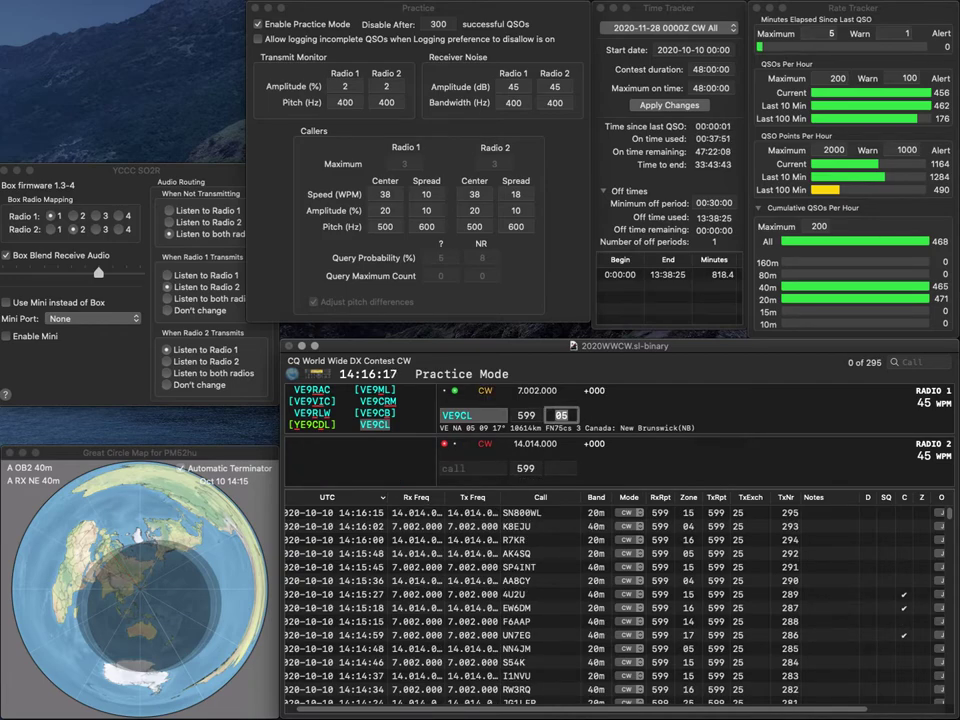
pyautogui.press('Return')
pyautogui.write('W4ENN')
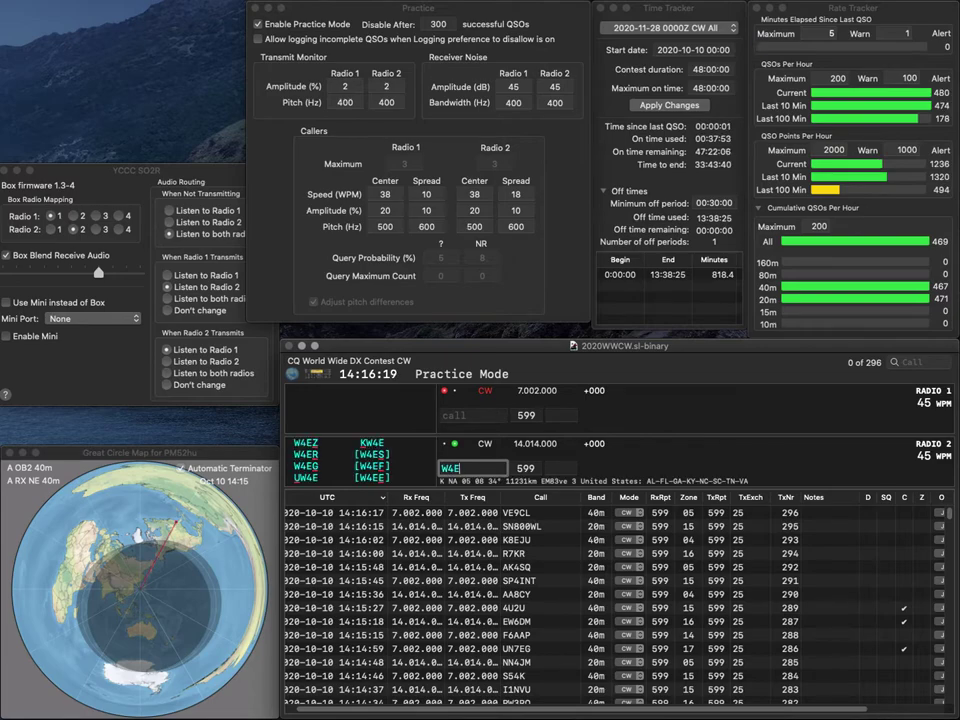
pyautogui.press('Return')
pyautogui.write('GW8KBO')
pyautogui.press('Return')
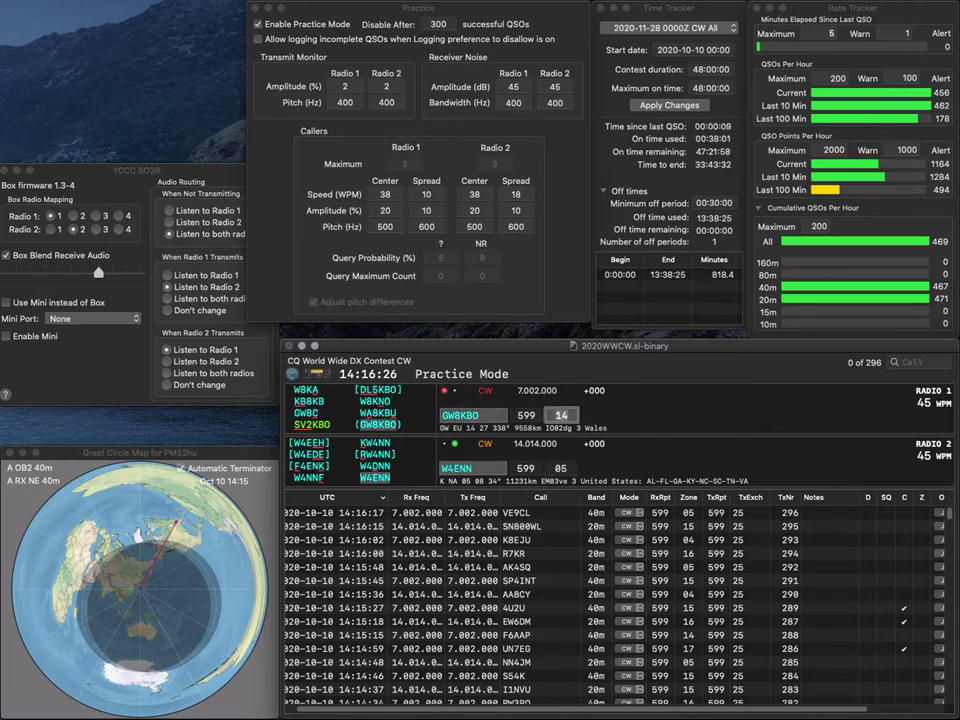
pyautogui.press('Return')
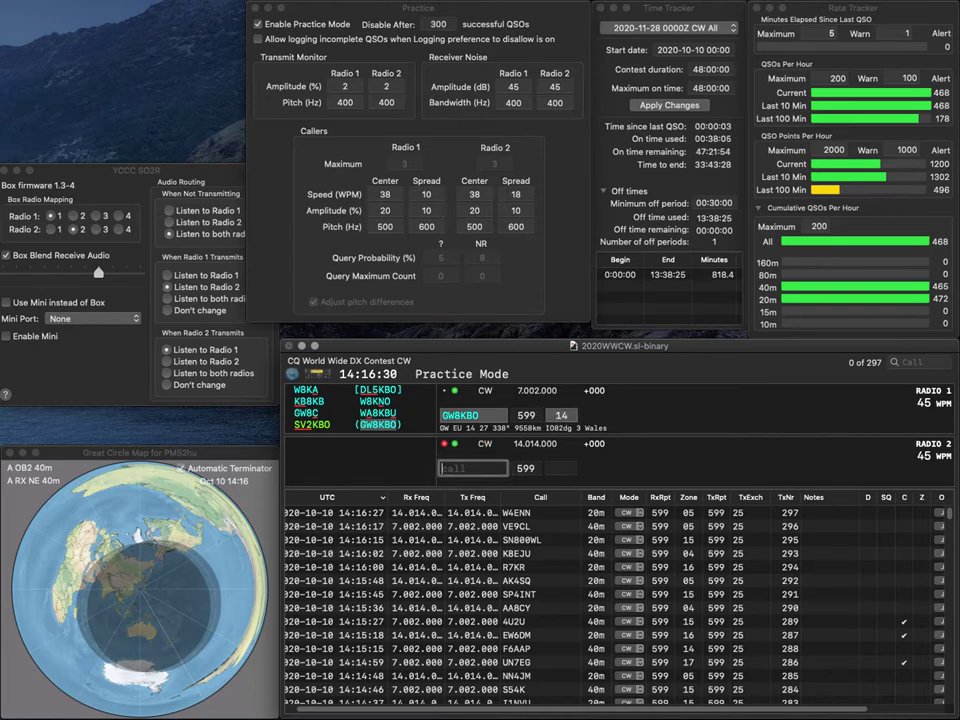
pyautogui.press('Return')
pyautogui.write('EA8')
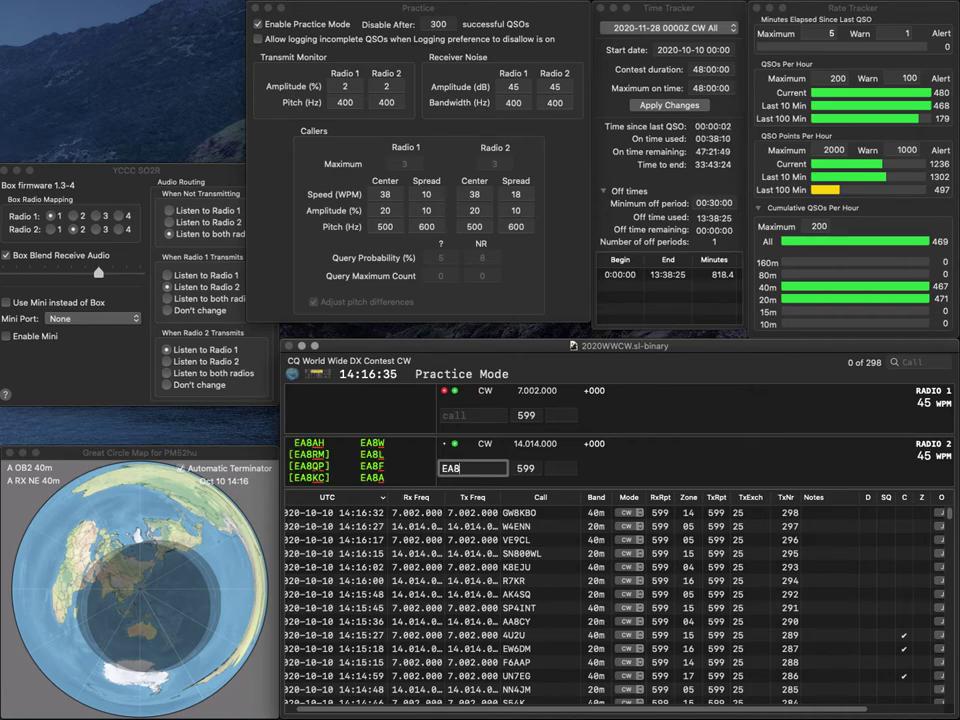
pyautogui.write('HEE')
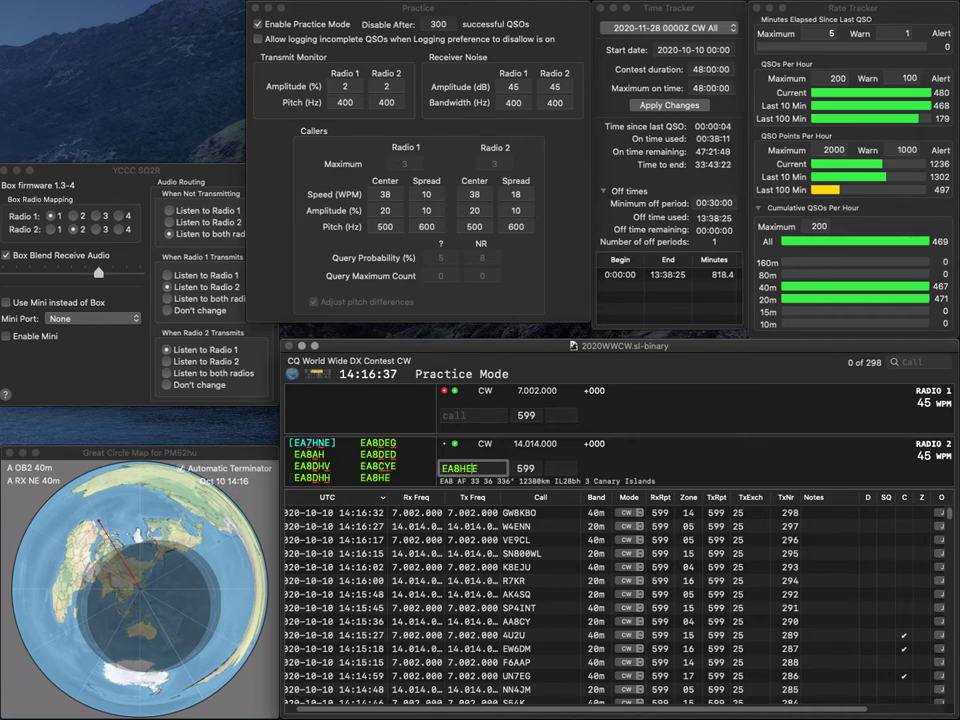
pyautogui.press('Return')
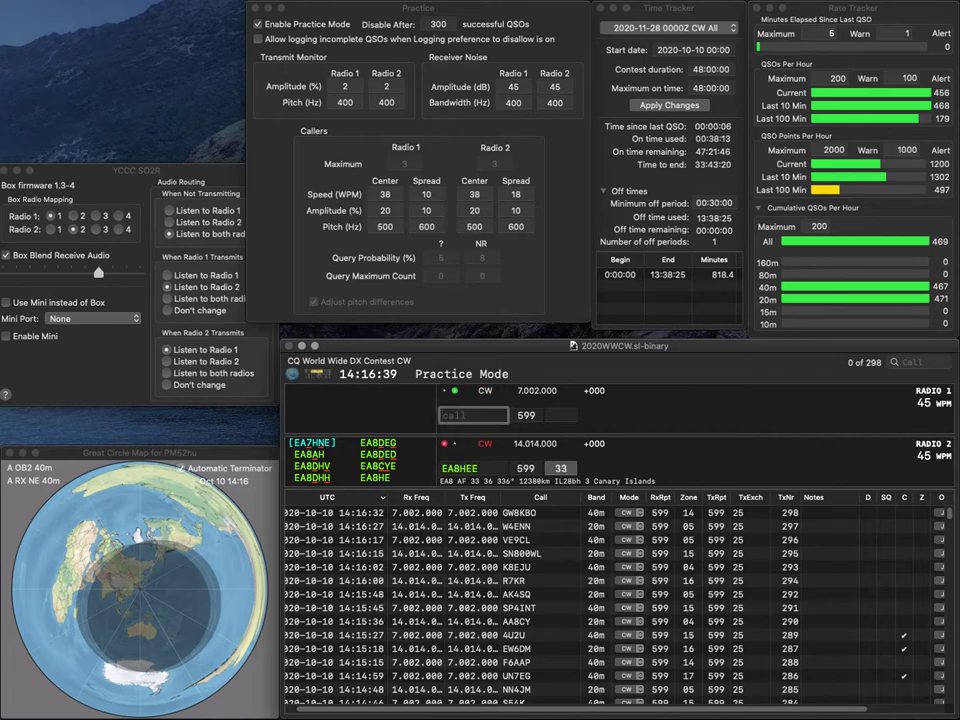
pyautogui.write('EA8')
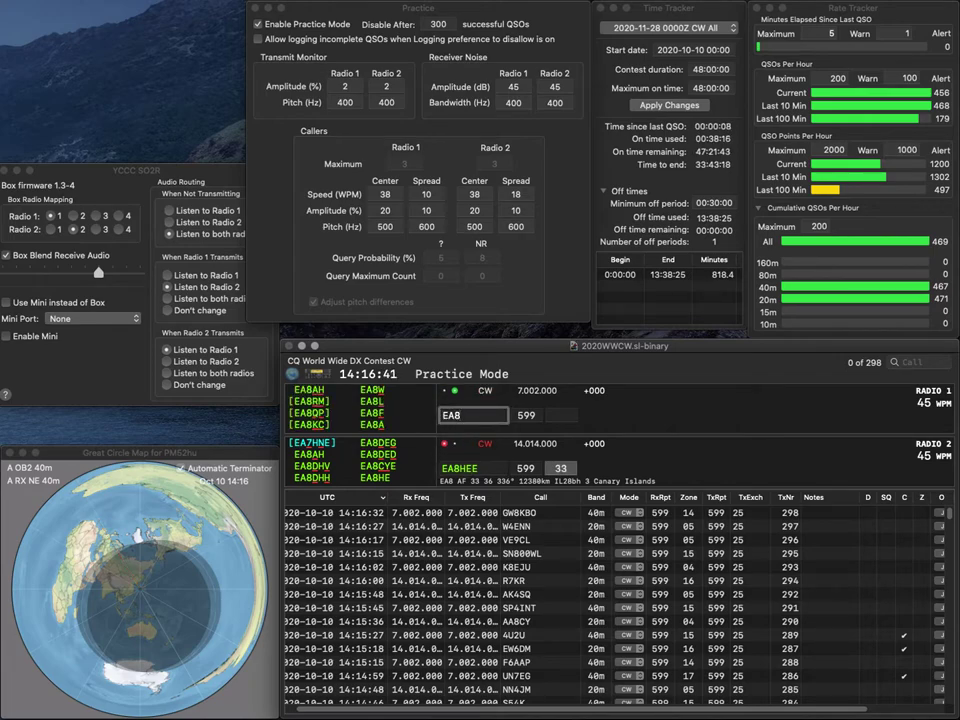
pyautogui.write('B')
pyautogui.press('Return')
# Correct the Radio 2 callsign to EA8HE and log the contact, extending the Radio 1 callsign to EA8BGH in between
pyautogui.press('BackSpace')
pyautogui.press('BackSpace')
pyautogui.press('BackSpace')
pyautogui.write('EA8')
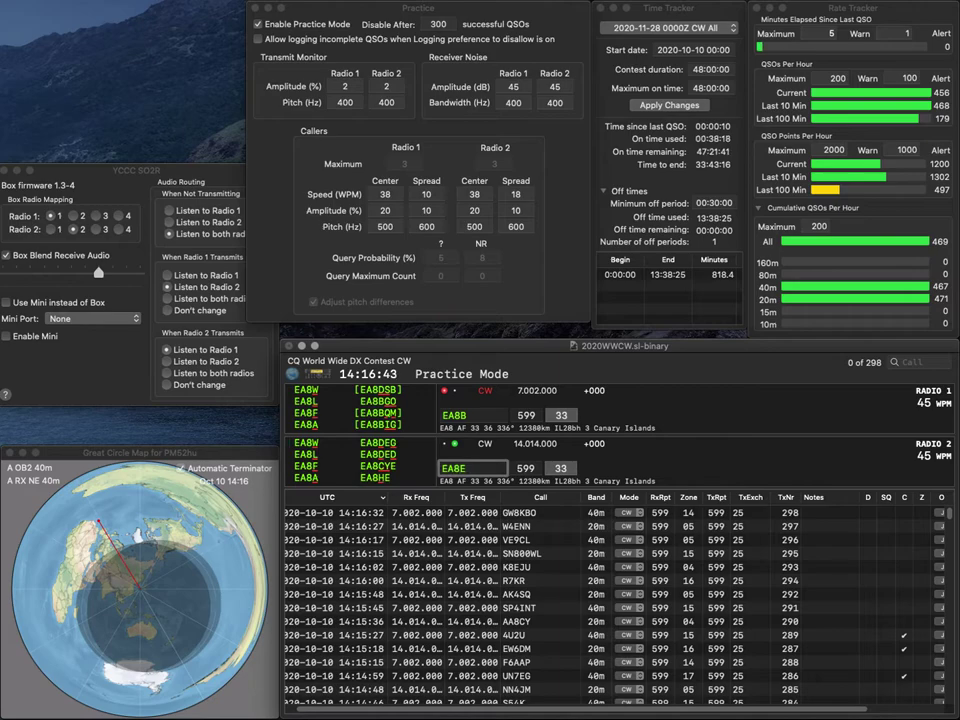
pyautogui.write('H')
pyautogui.press('Return')
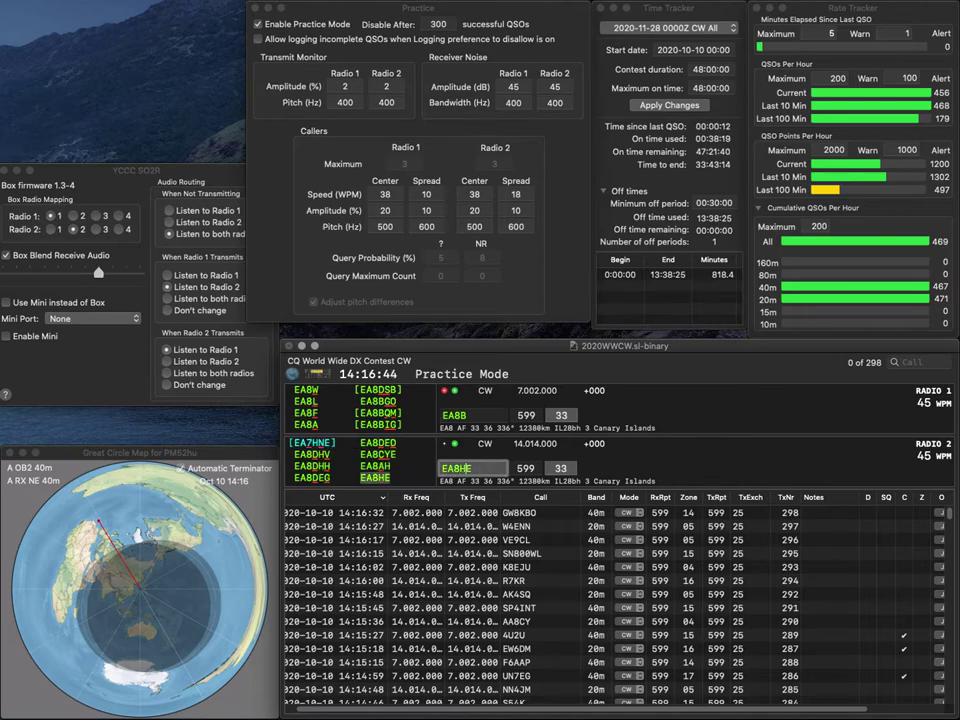
pyautogui.write('G')
pyautogui.press('Return')
pyautogui.write('H')
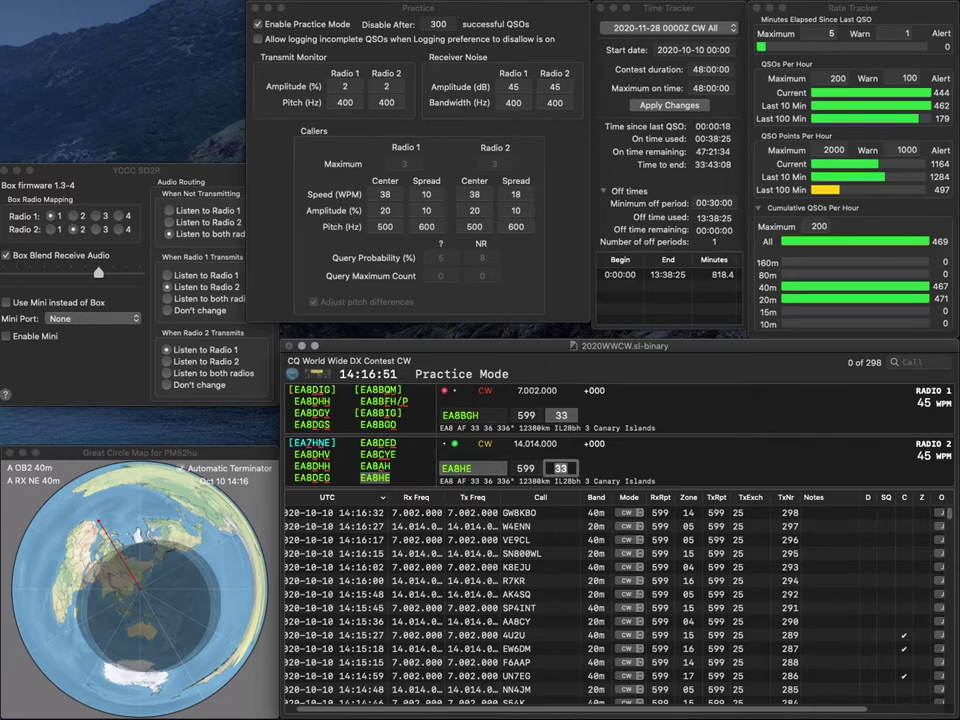
pyautogui.press('Return')
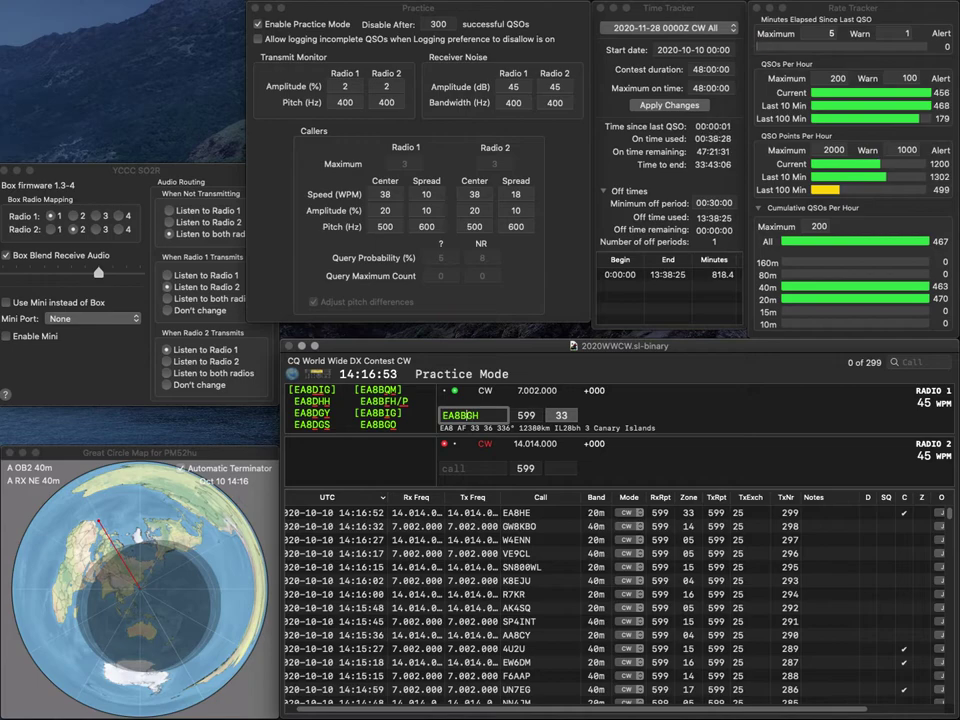
# Correct the Radio 1 callsign to EA8DGS and send the exchange again
pyautogui.press('Left')
pyautogui.press('Left')
pyautogui.press('BackSpace')
pyautogui.write('D')
pyautogui.press('Right')
pyautogui.press('Right')
pyautogui.press('BackSpace')
pyautogui.write('S')
pyautogui.press('Return')
pyautogui.write('GI4VSO')
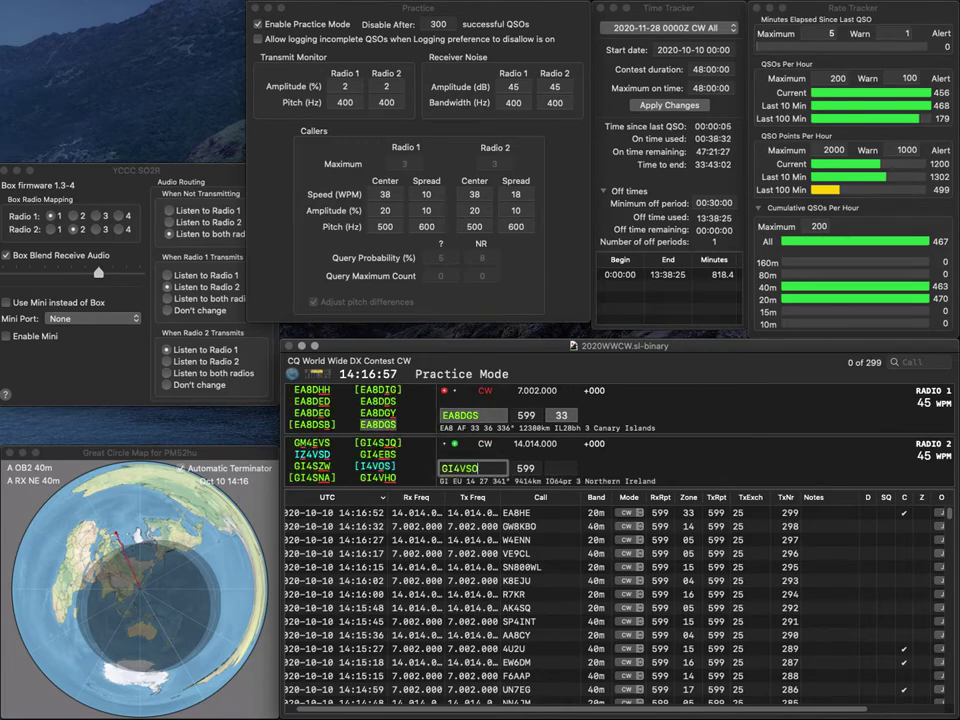
pyautogui.press('BackSpace')
pyautogui.press('BackSpace')
pyautogui.write('HO')
pyautogui.press('Return')
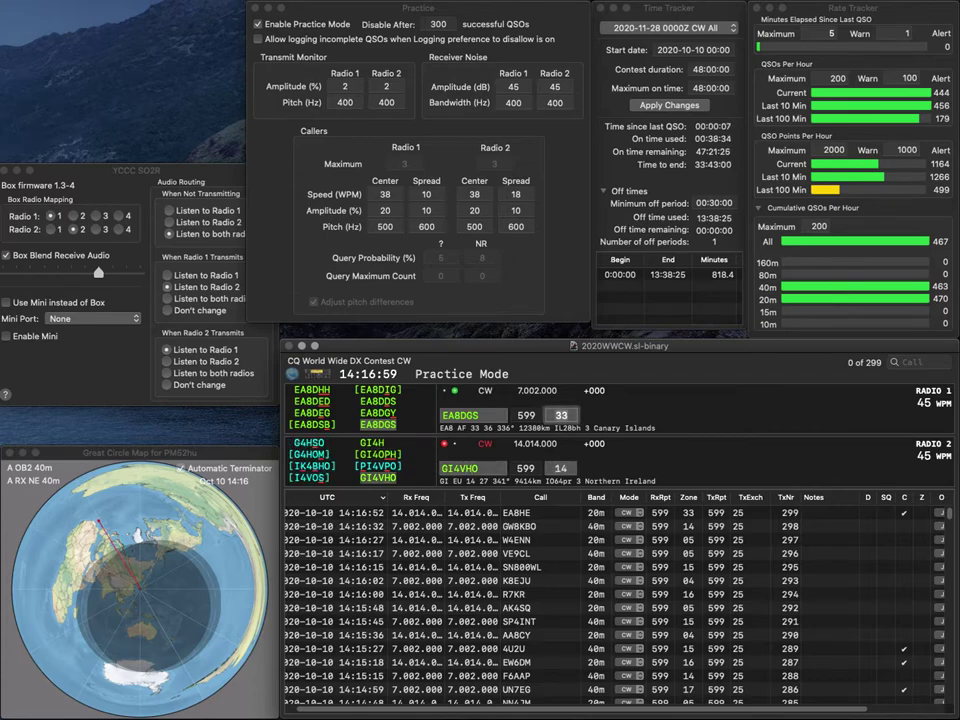
pyautogui.press('Return')
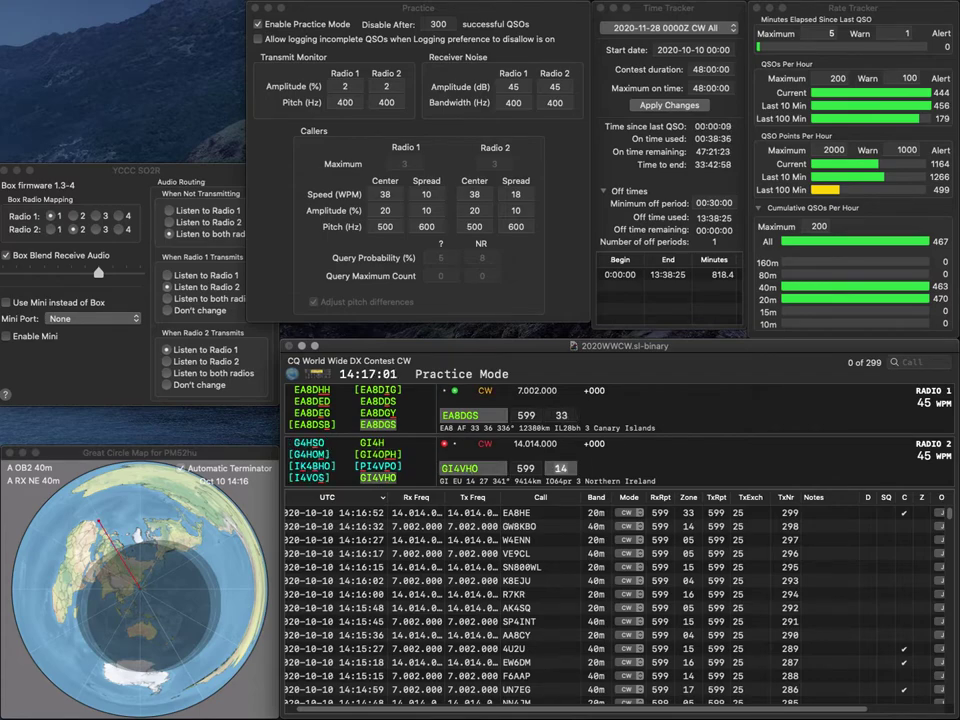